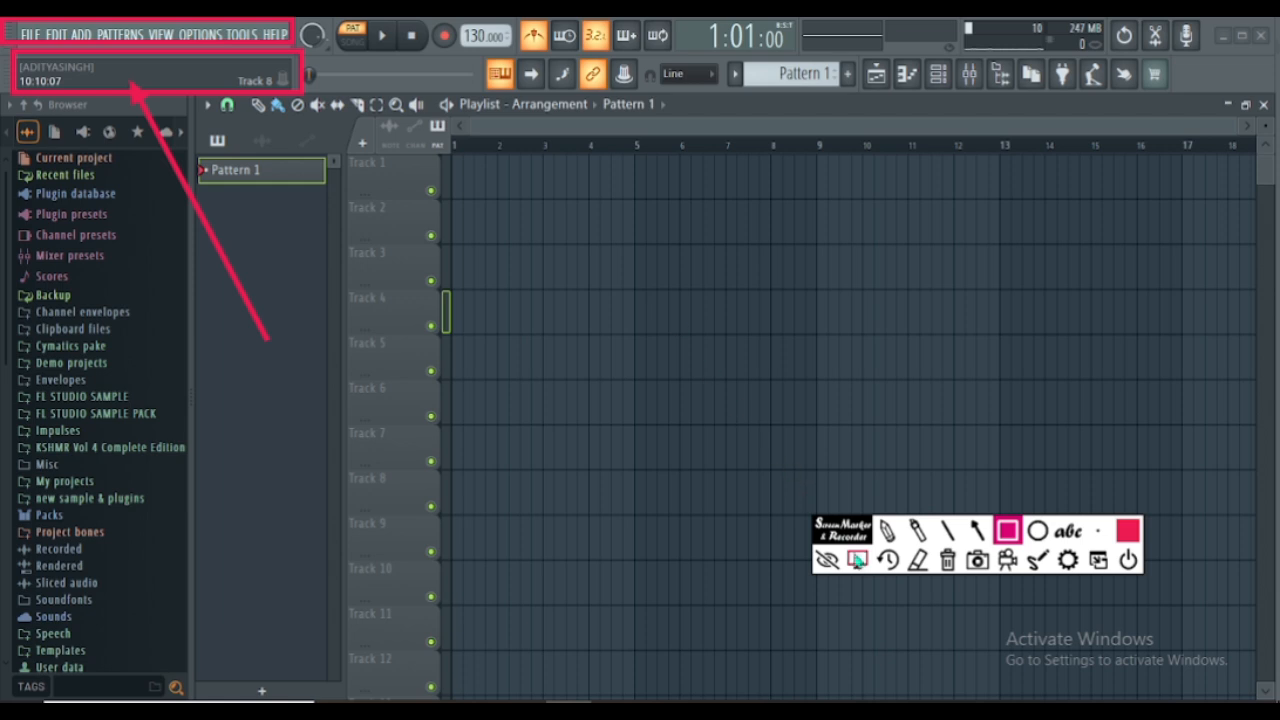
- Erase the red annotation box around the main menu bar and return the screen marker to normal pointer mode
click(857, 559)
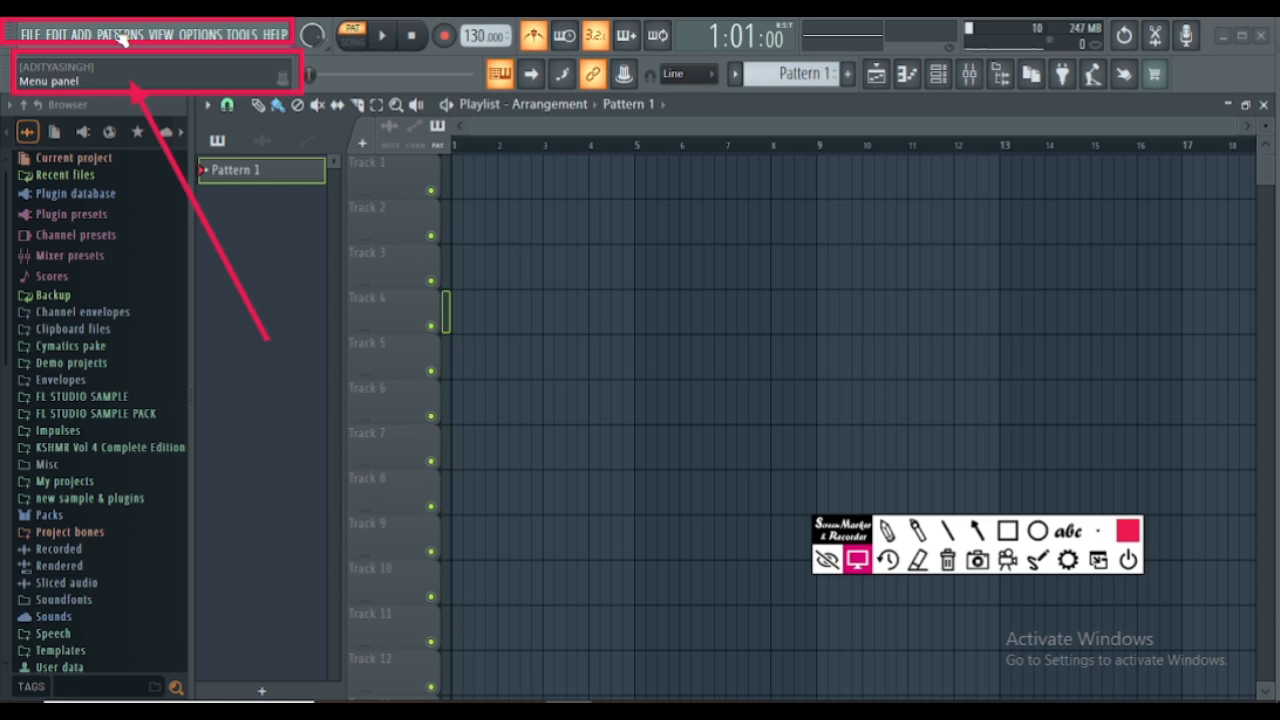
click(918, 559)
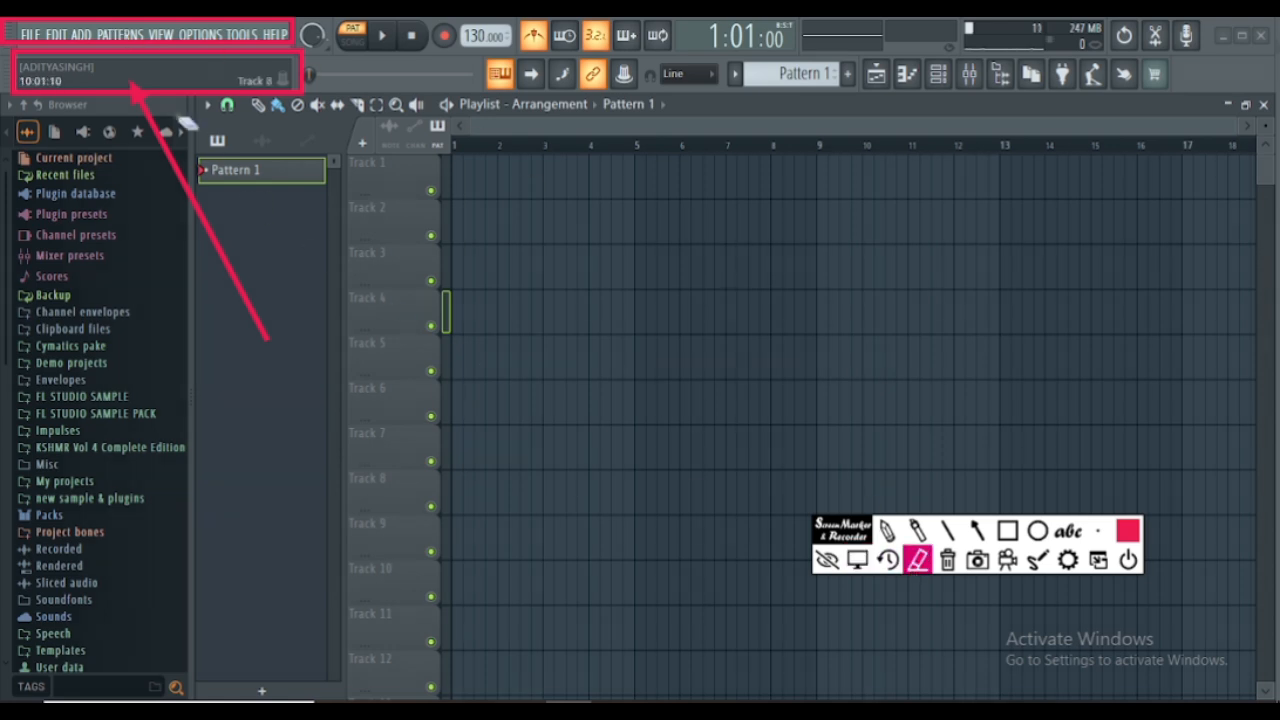
click(108, 19)
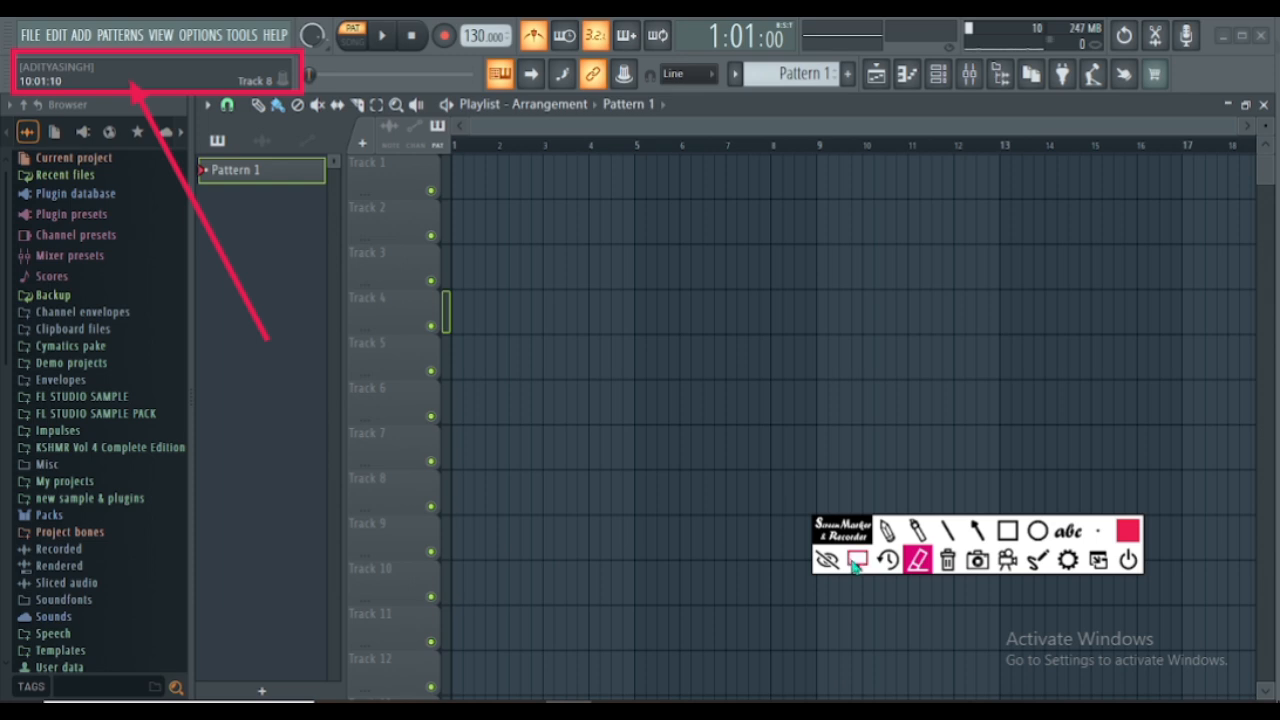
click(856, 561)
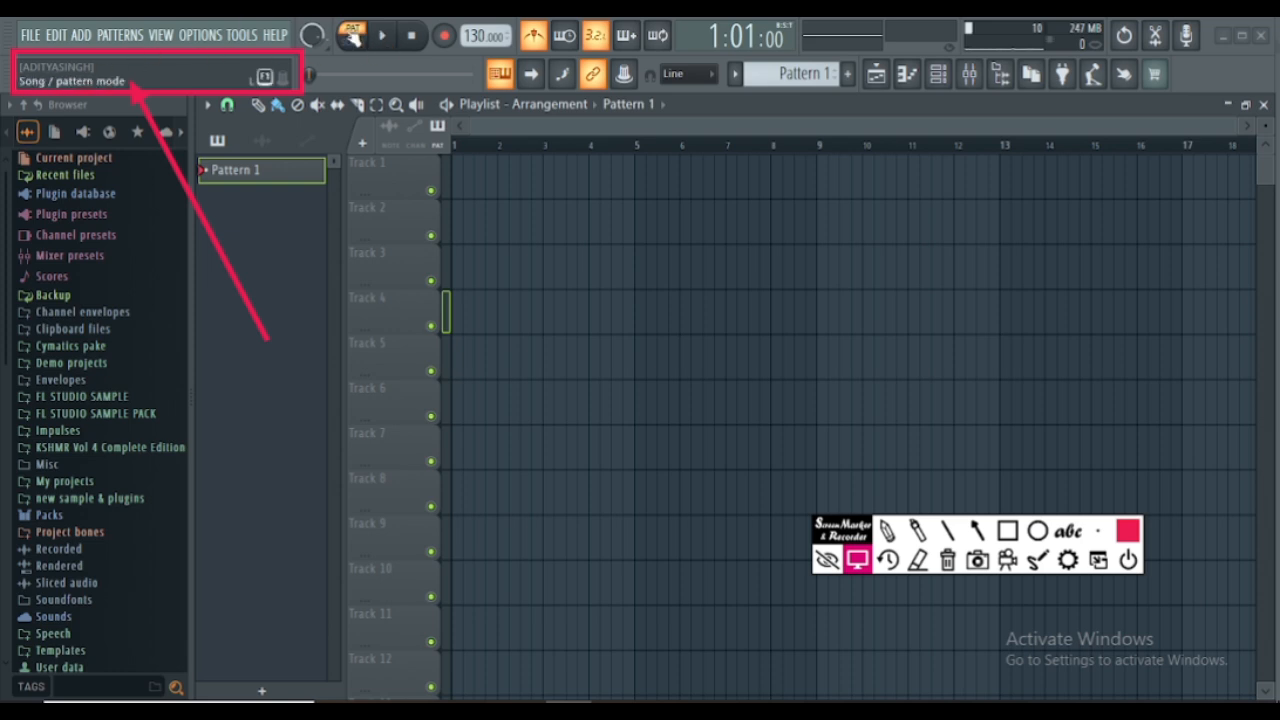
- Start playback of Pattern 1, reset the main volume to its default and pause playback
click(385, 40)
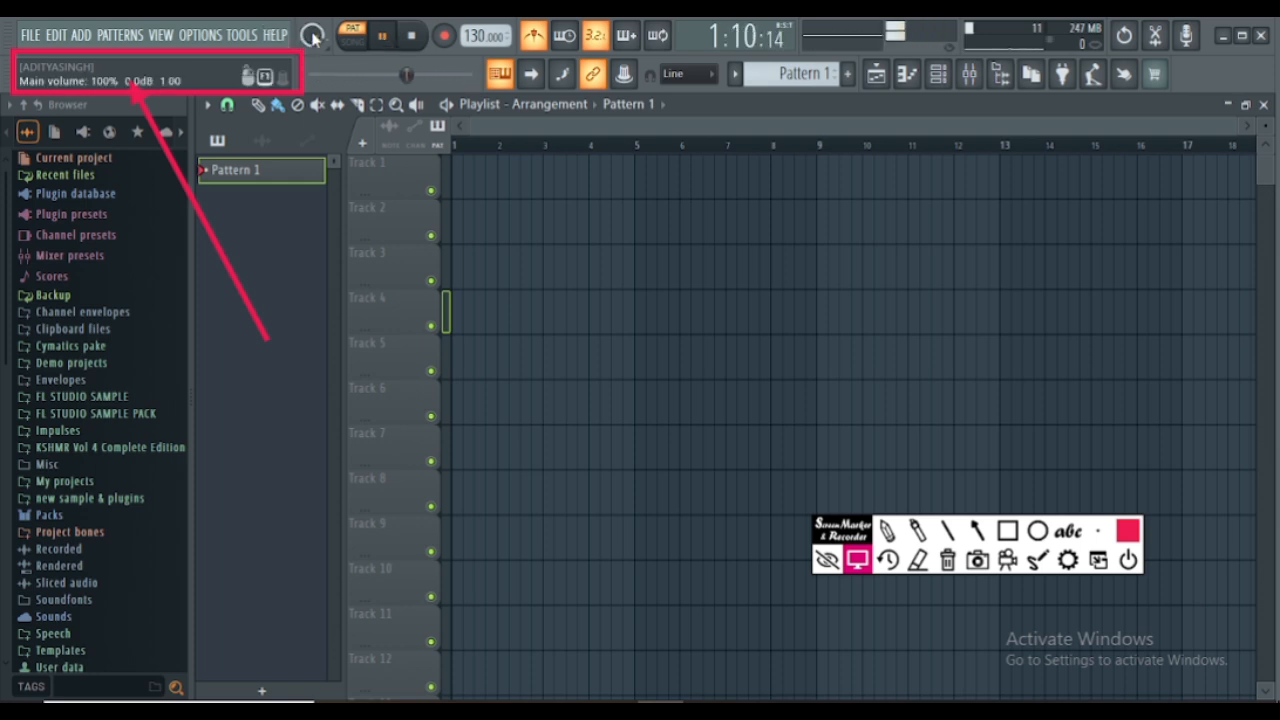
mouse_move(312, 38)
mouse_down()
mouse_move(312, 86)
mouse_move(312, 36)
mouse_up()
right_click(312, 36)
click(332, 42)
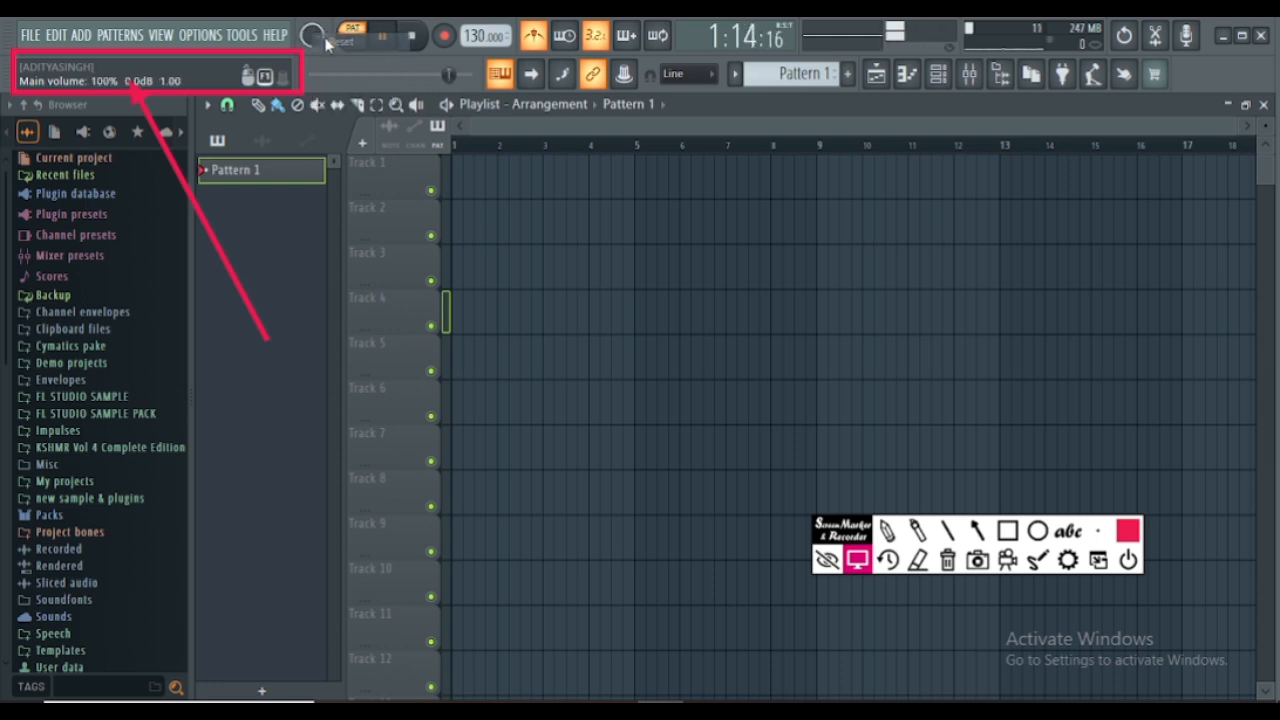
click(383, 37)
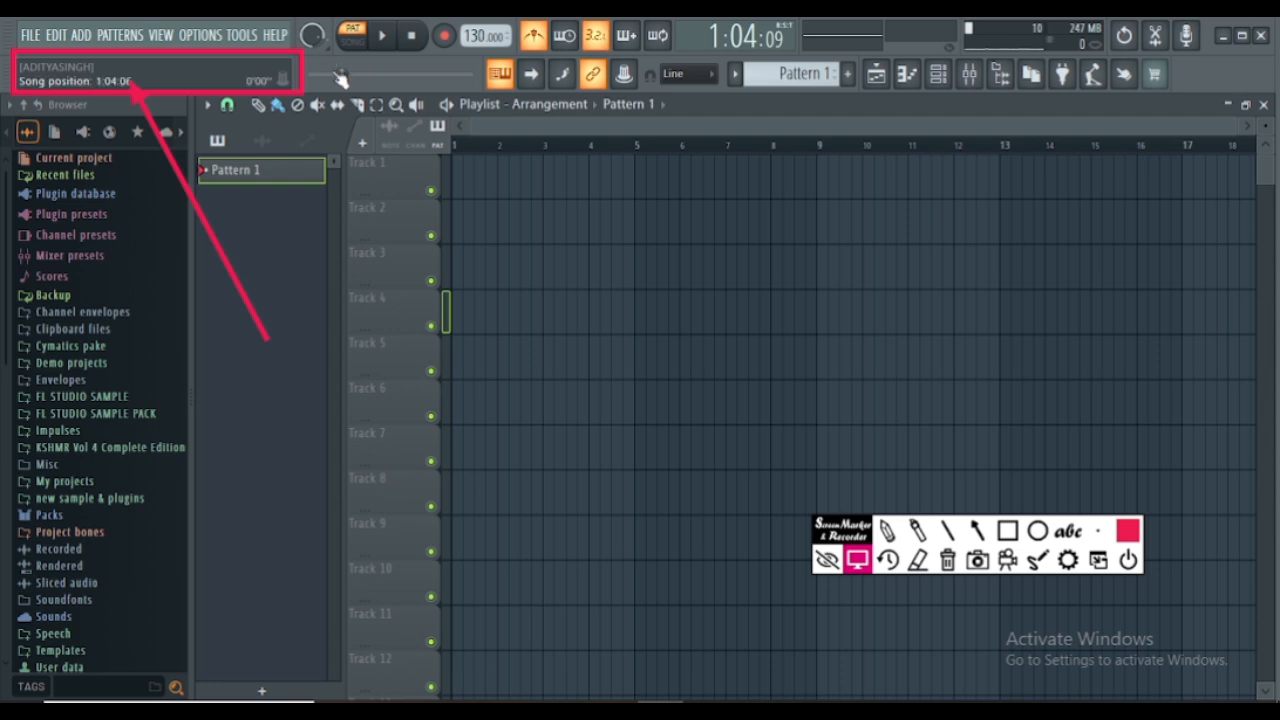
- Stop playback and test starting and stopping Pattern 1 repeatedly
click(414, 40)
key(space)
key(space)
- Play and stop the playlist in song mode, and return to pattern mode with Pattern 1 playing
key(space)
key(space)
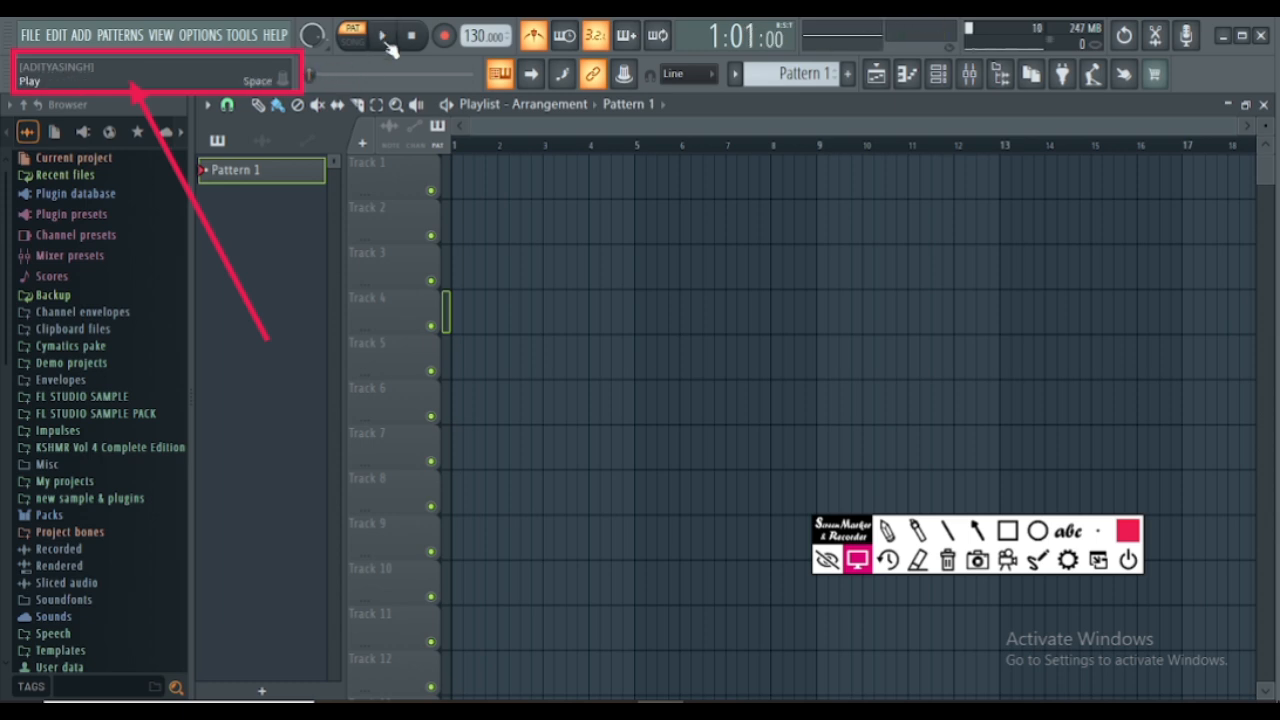
click(352, 42)
key(space)
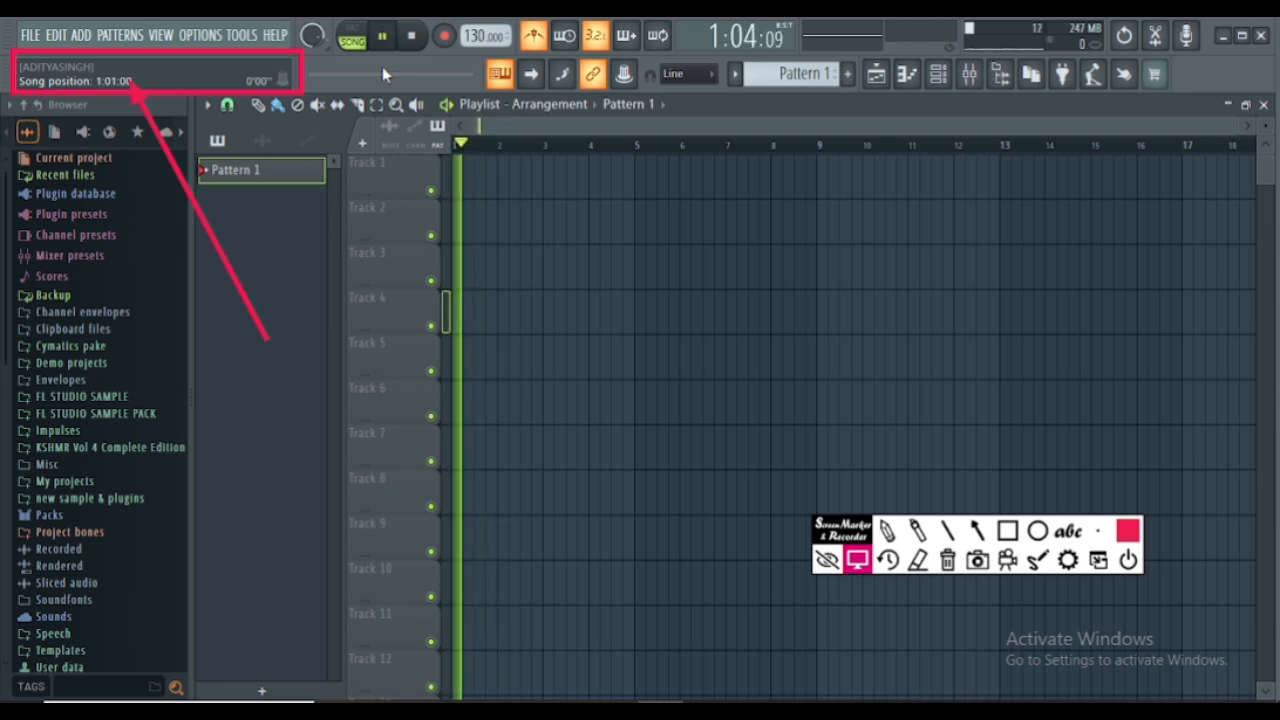
key(space)
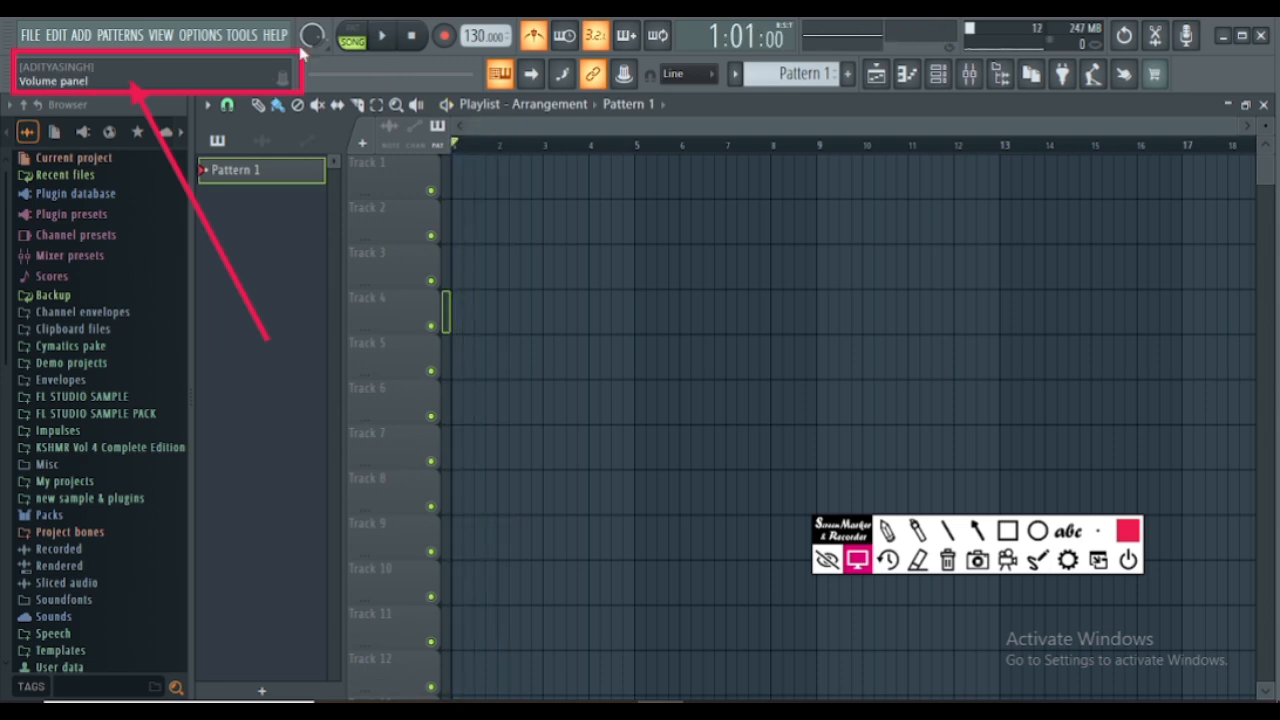
click(352, 40)
key(space)
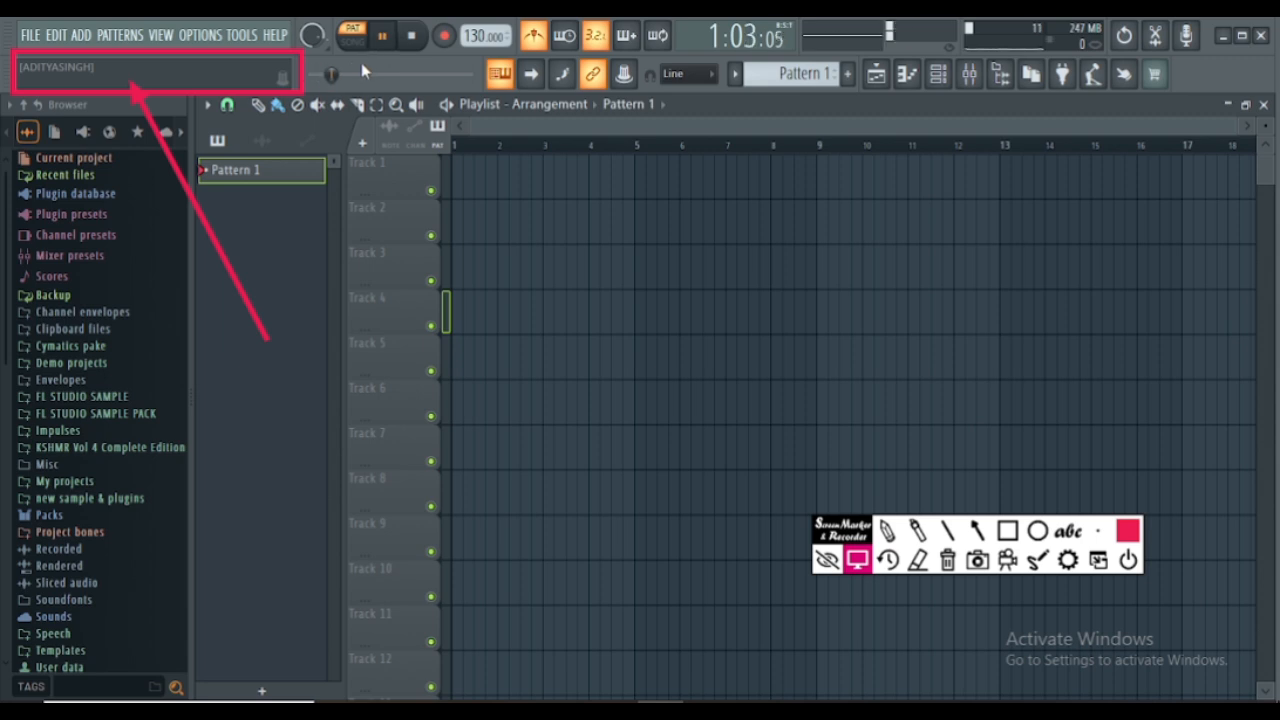
- Pause and resume Pattern 1 several times, leaving it paused
click(383, 37)
click(383, 38)
click(383, 38)
click(383, 38)
click(383, 38)
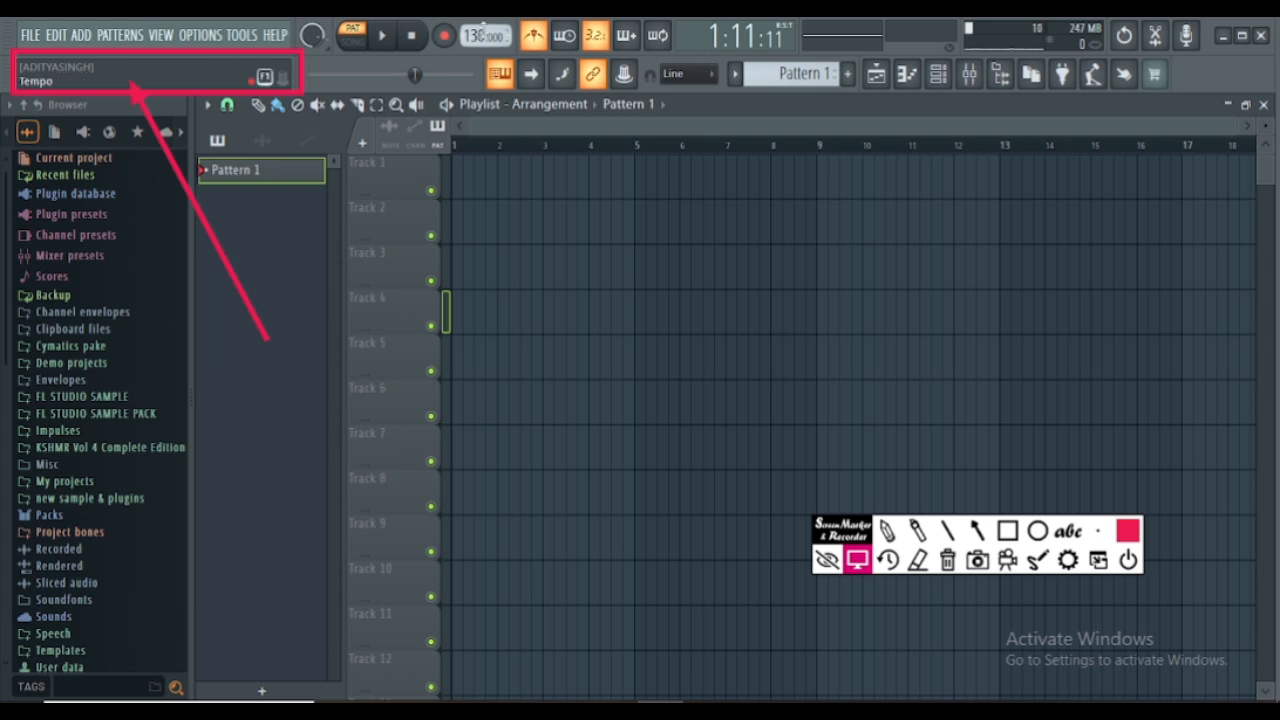
- Toggle to song mode and back to pattern mode, and test starting, pausing and stopping playback
click(352, 44)
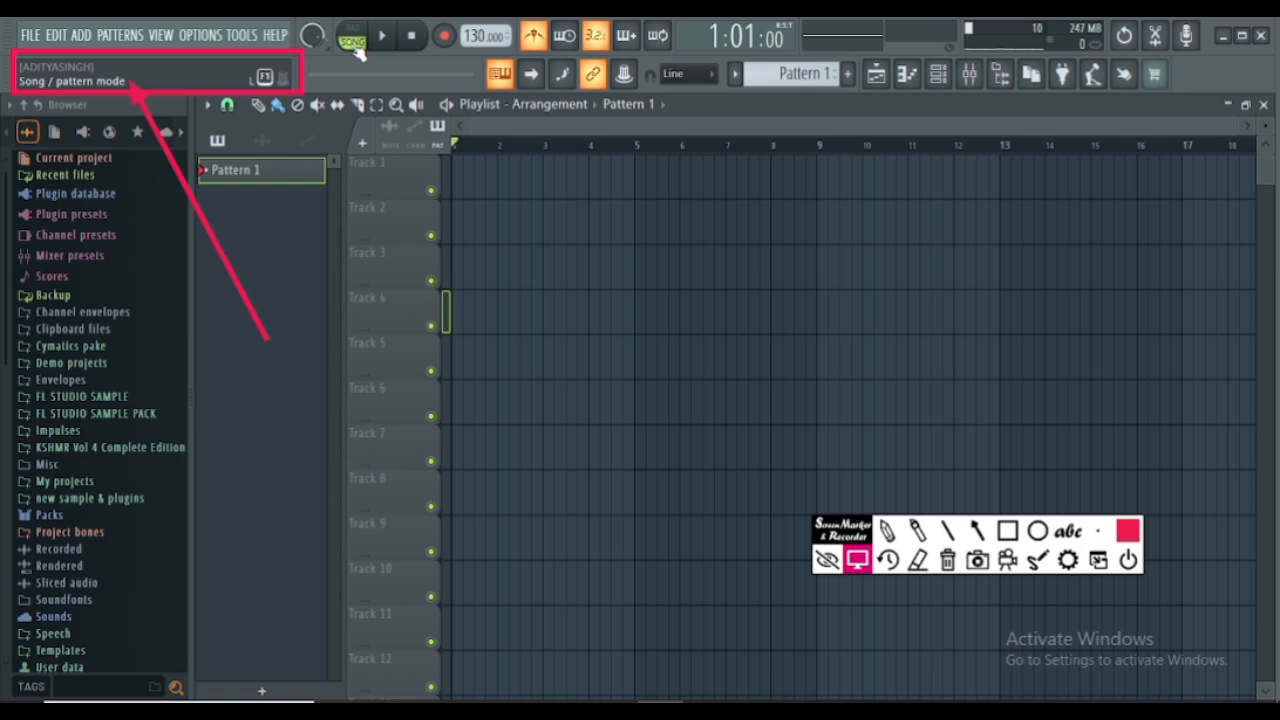
click(350, 36)
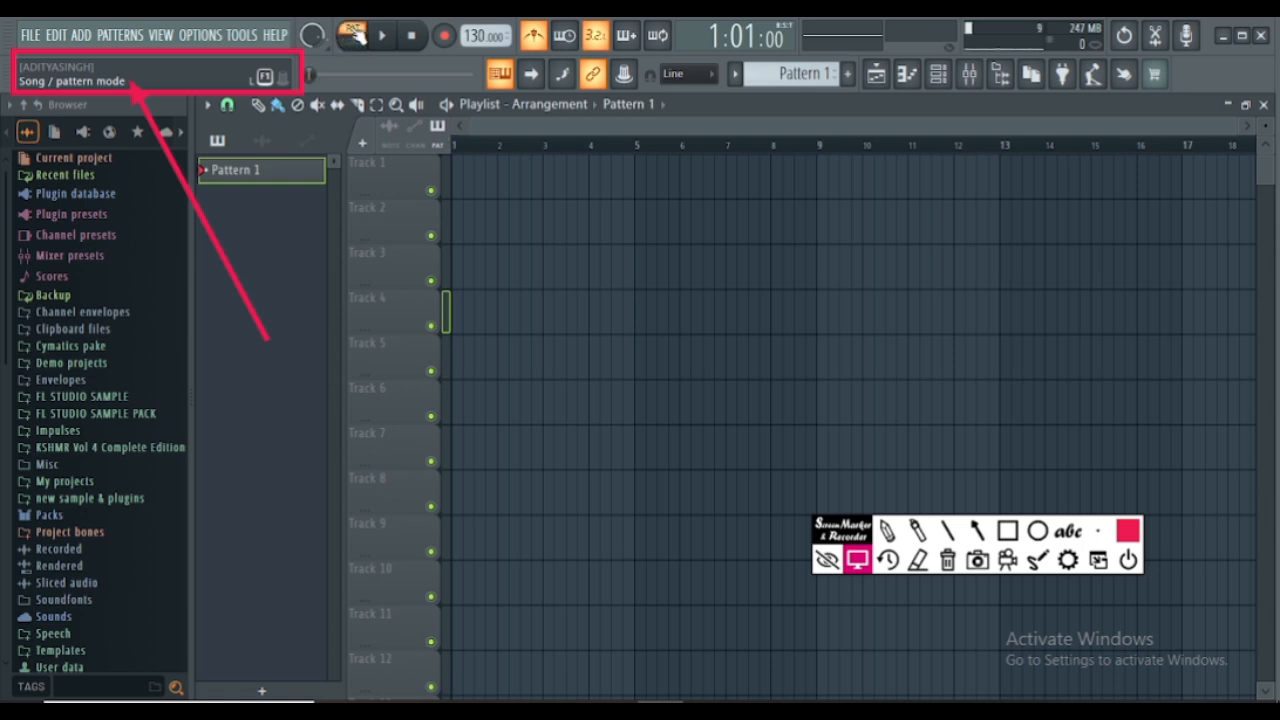
click(413, 37)
click(383, 38)
click(384, 40)
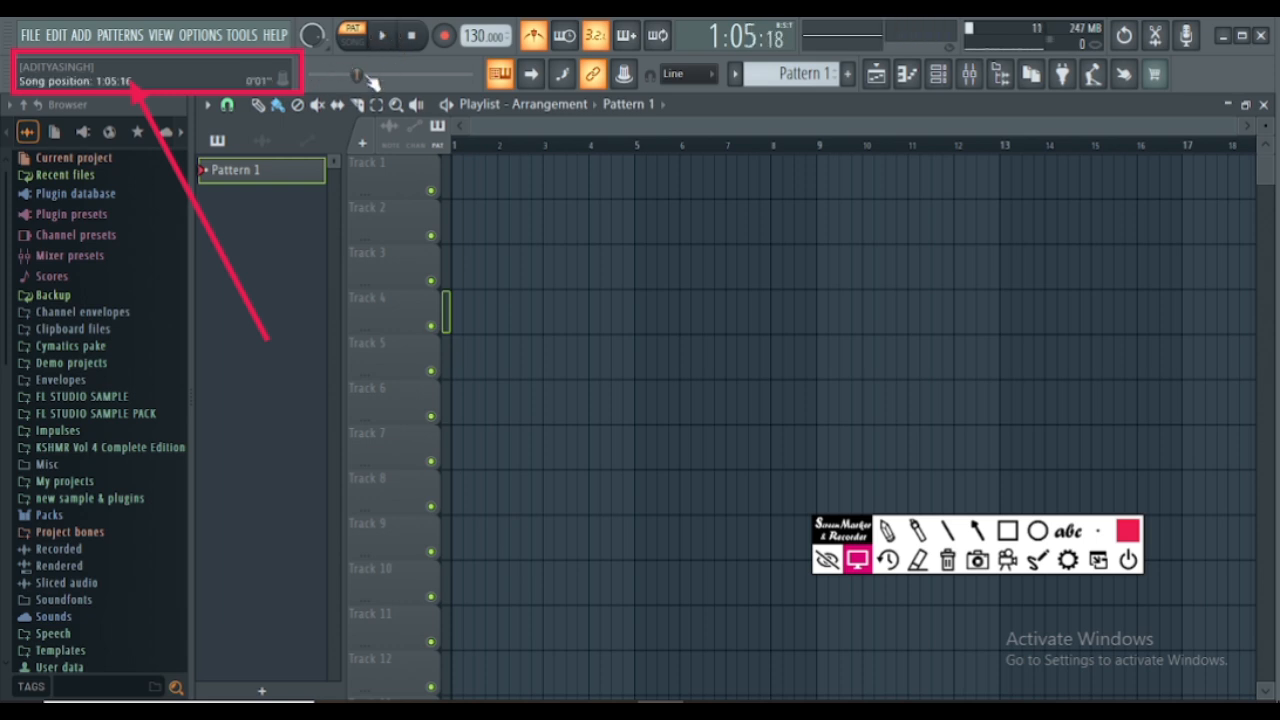
click(414, 37)
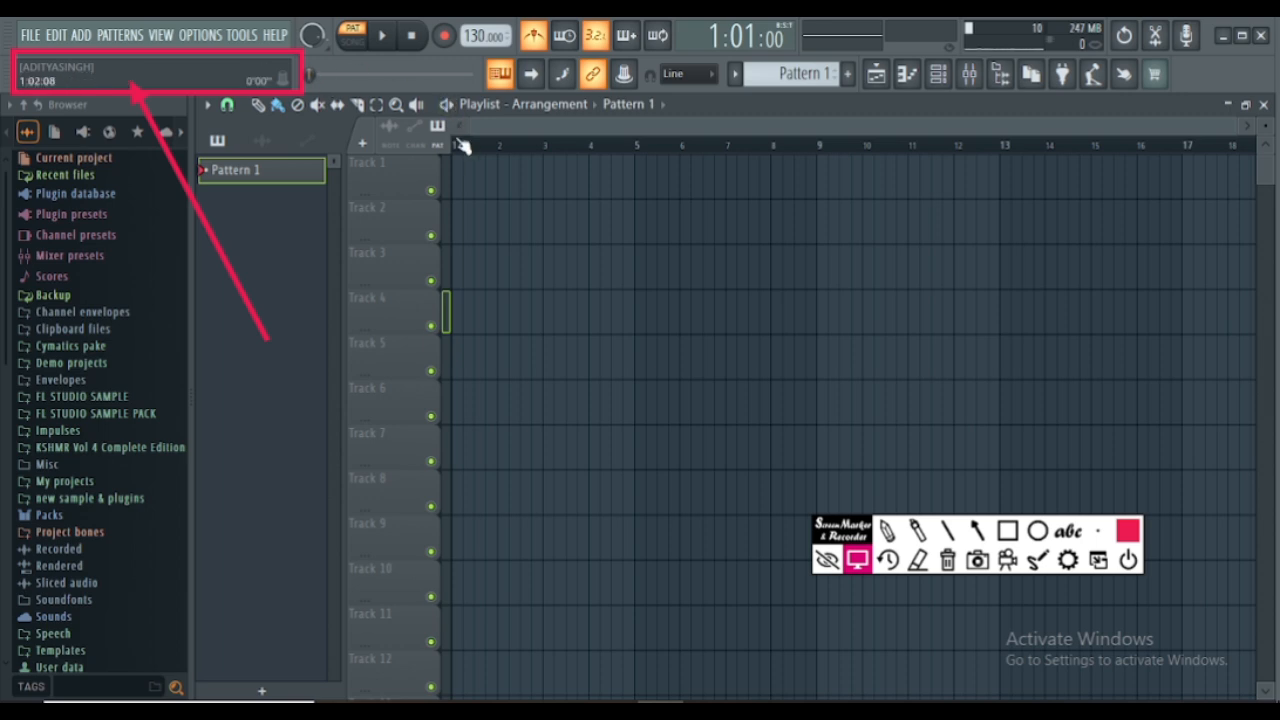
- Review the recording filter and quantize options of the record control without changing them
right_click(447, 42)
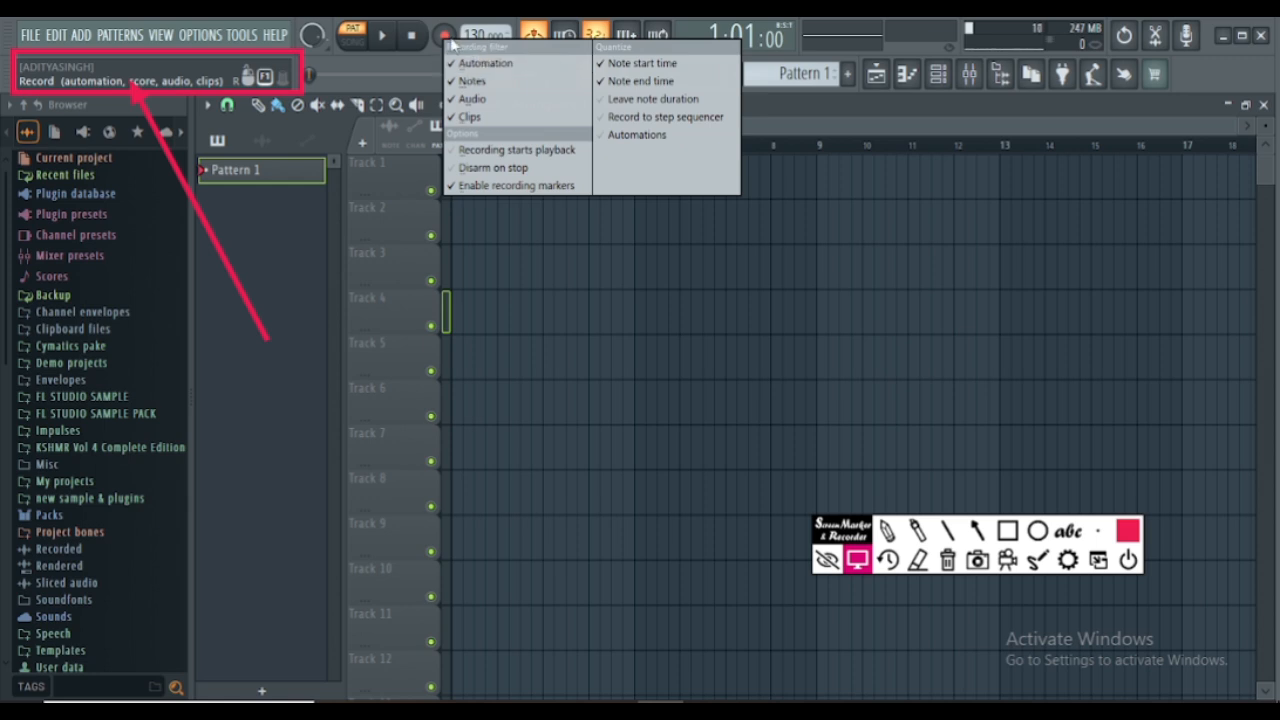
click(444, 44)
right_click(443, 44)
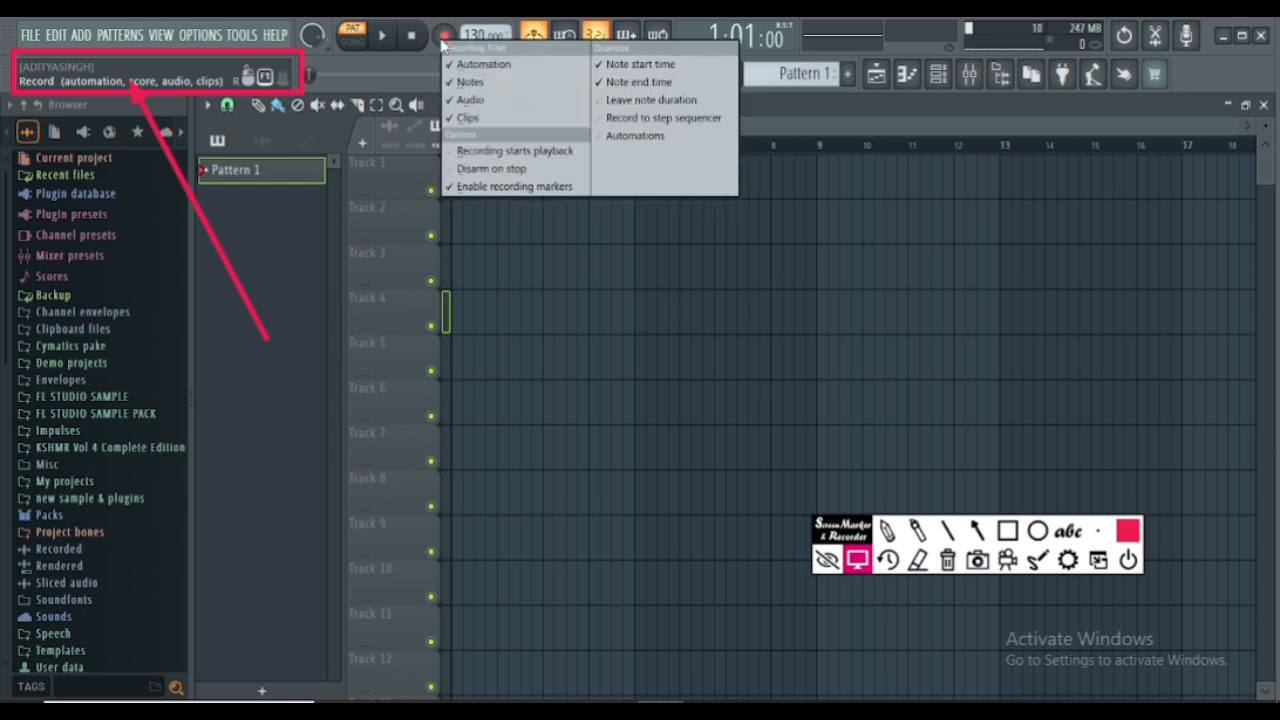
click(444, 44)
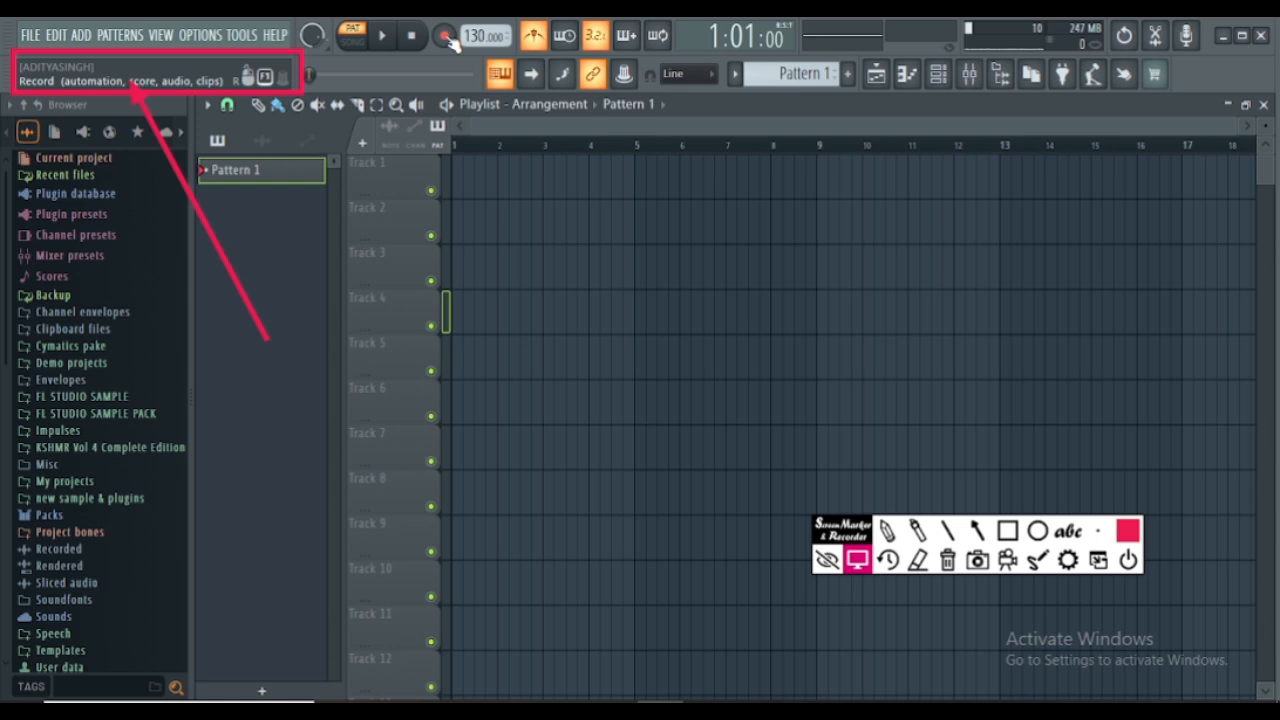
- Review the choices of what to record in the Recording dialog and dismiss it without choosing one
click(445, 37)
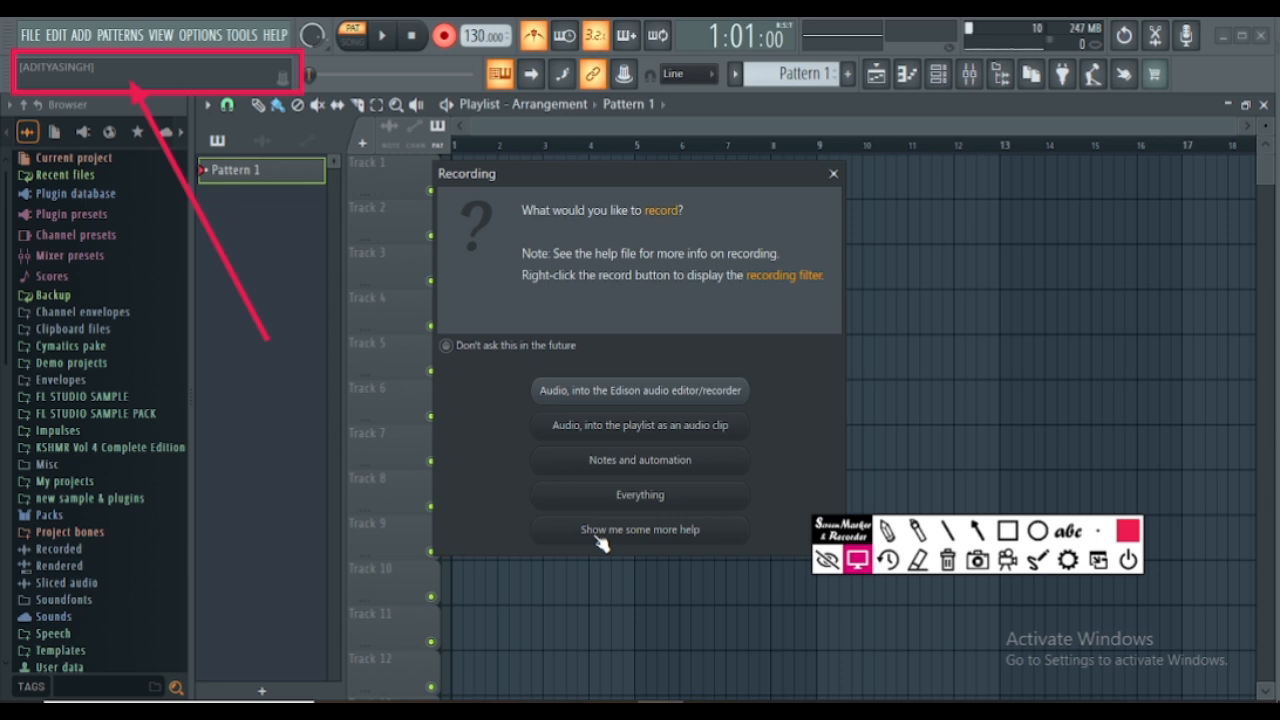
click(833, 175)
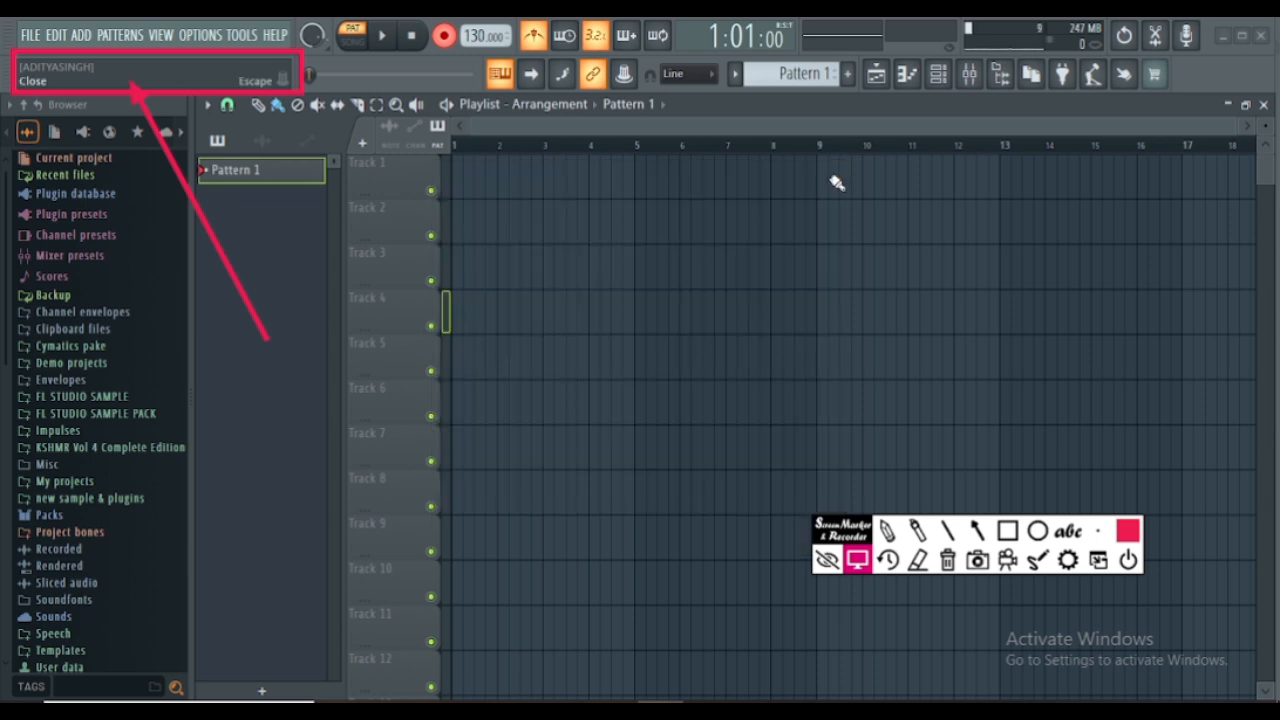
click(444, 36)
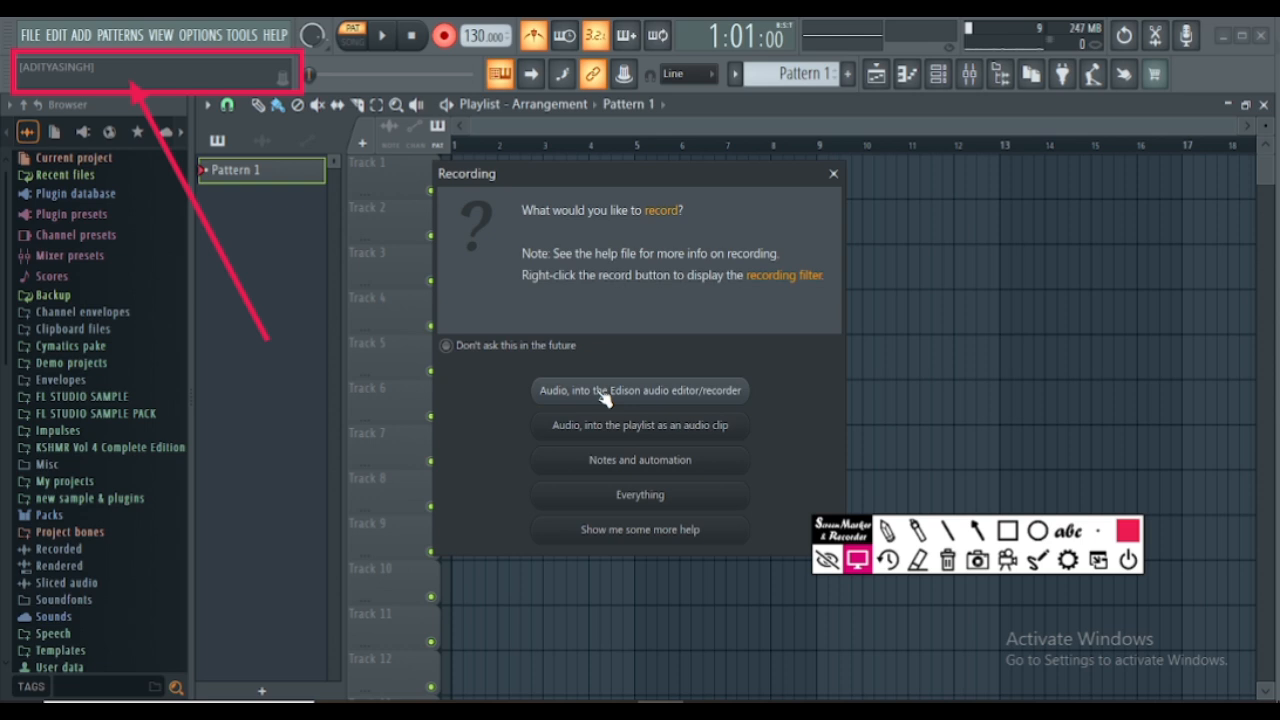
click(833, 173)
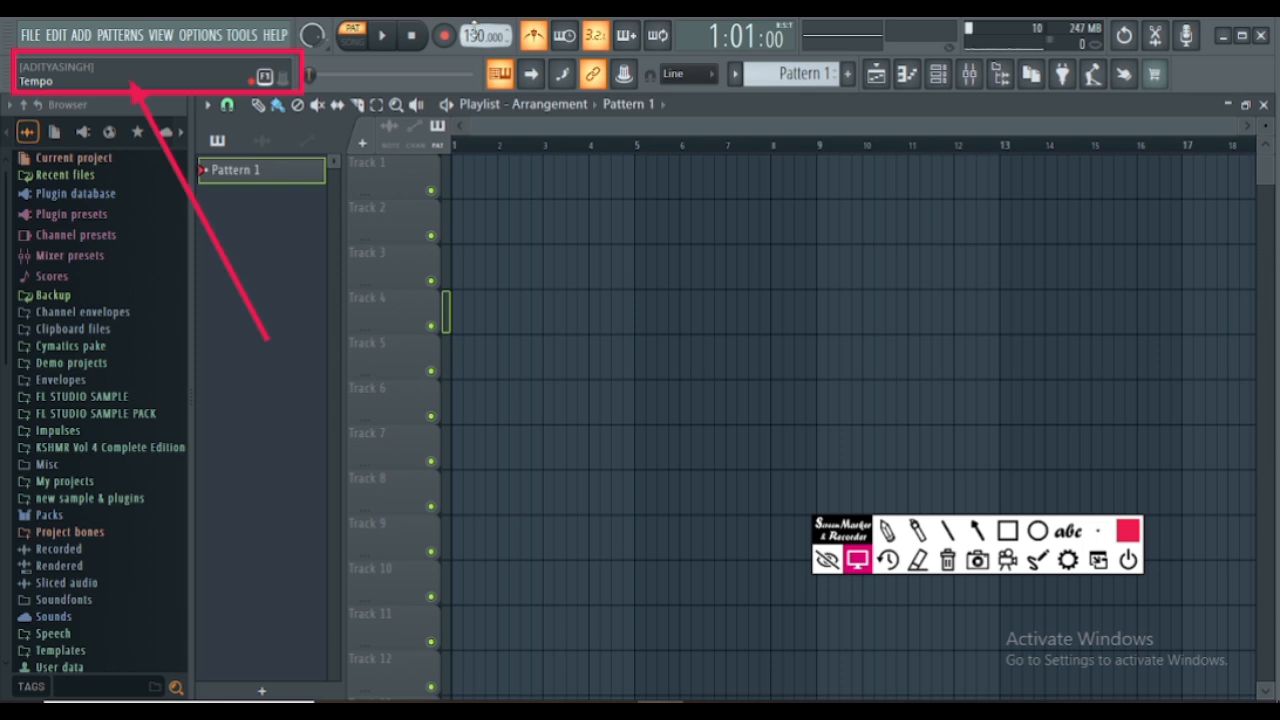
- Set the project tempo to 80 BPM and play the pattern briefly to hear the metronome
right_click(475, 37)
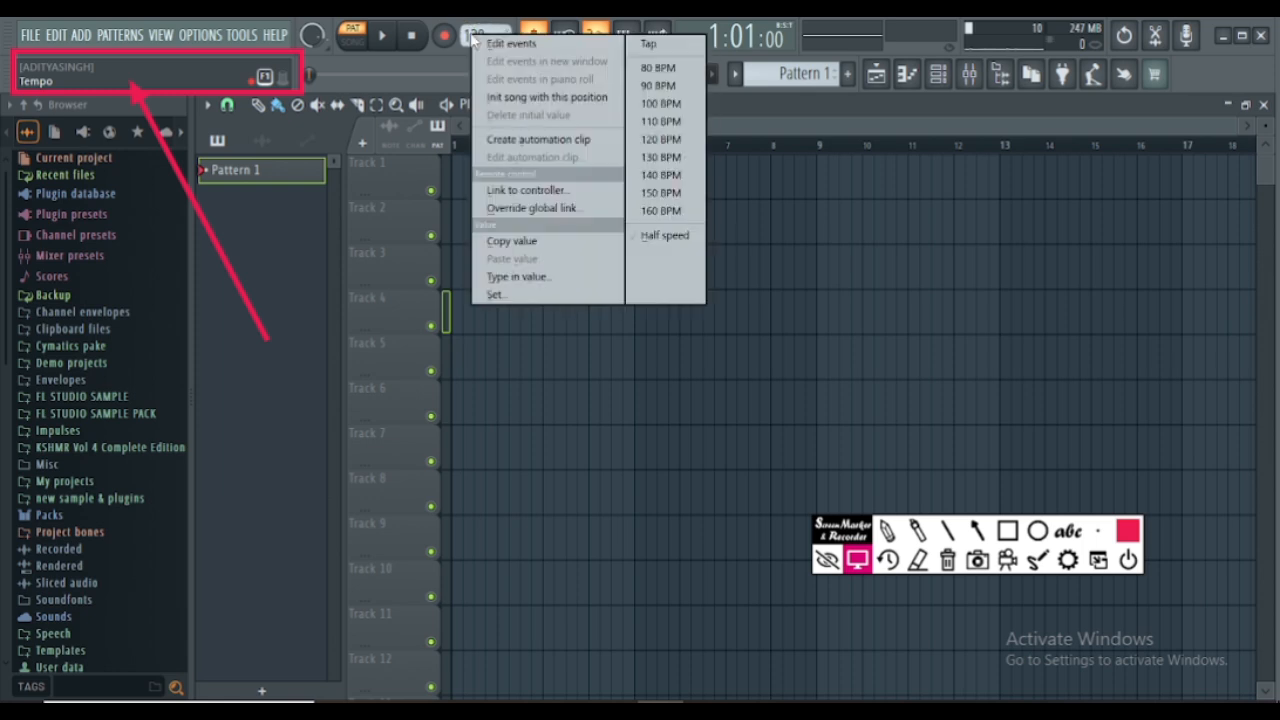
click(469, 32)
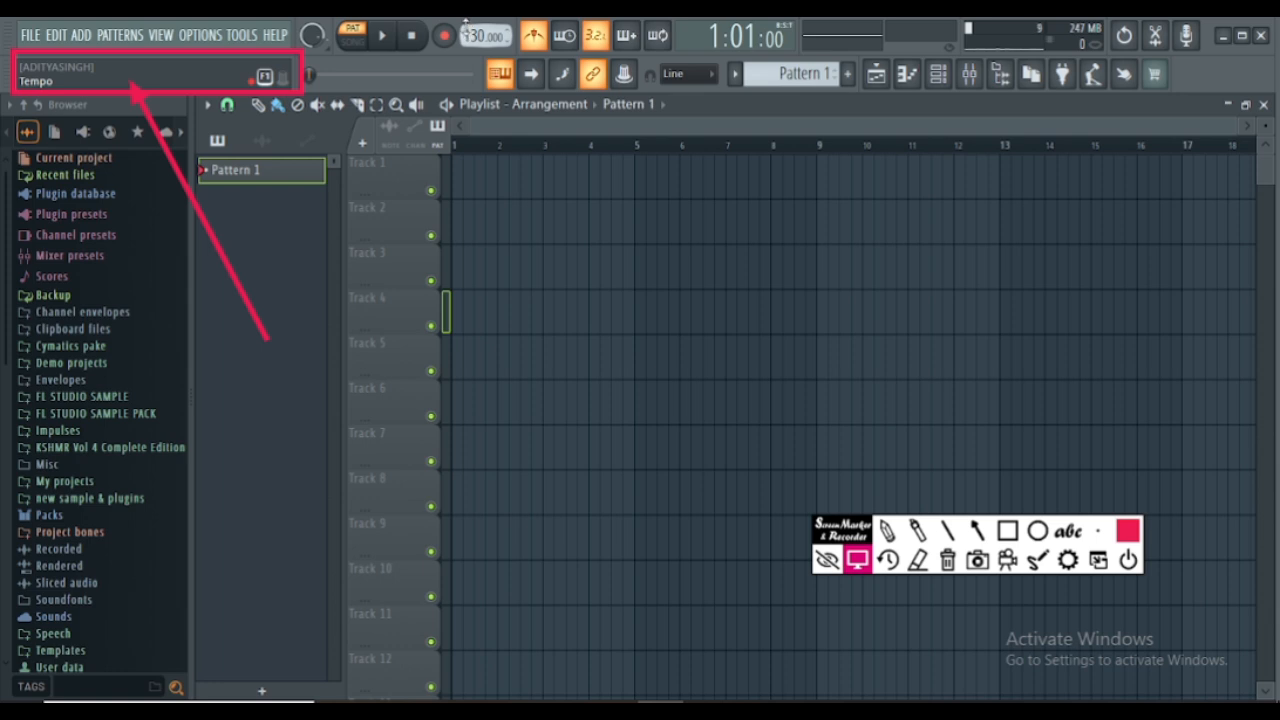
scroll(468, 30, up, 20)
right_click(475, 40)
right_click(478, 41)
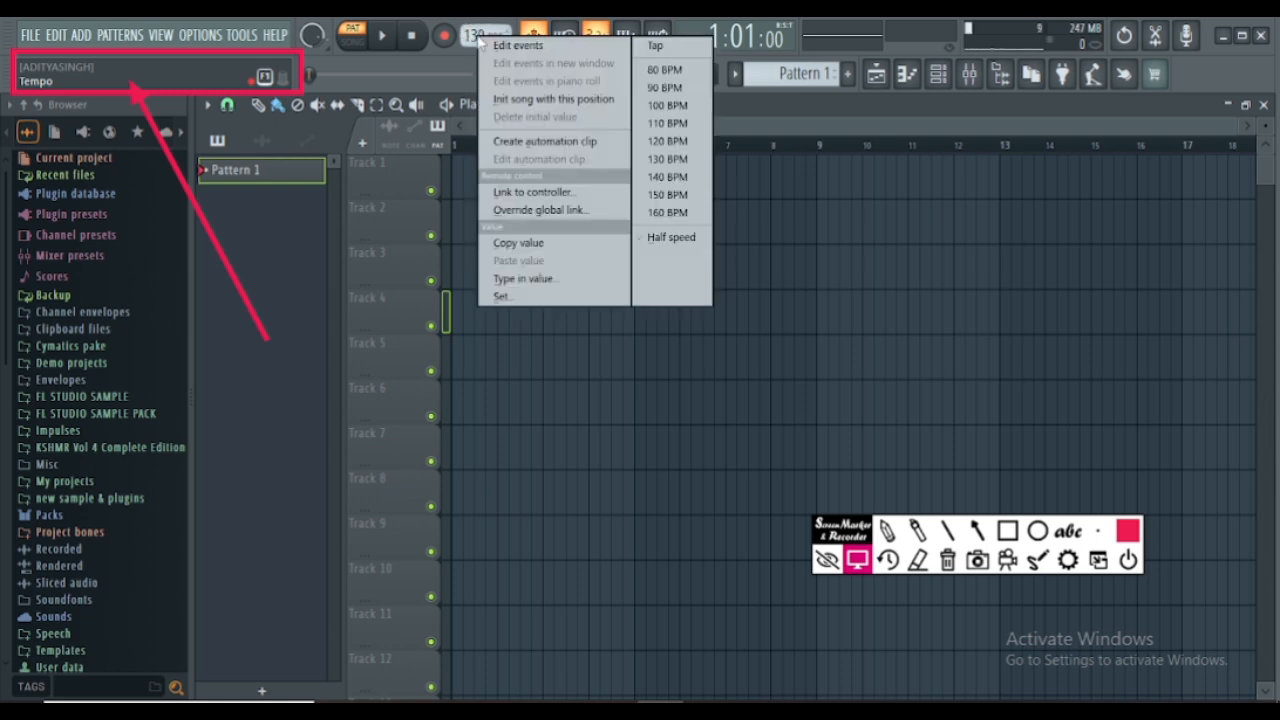
click(652, 70)
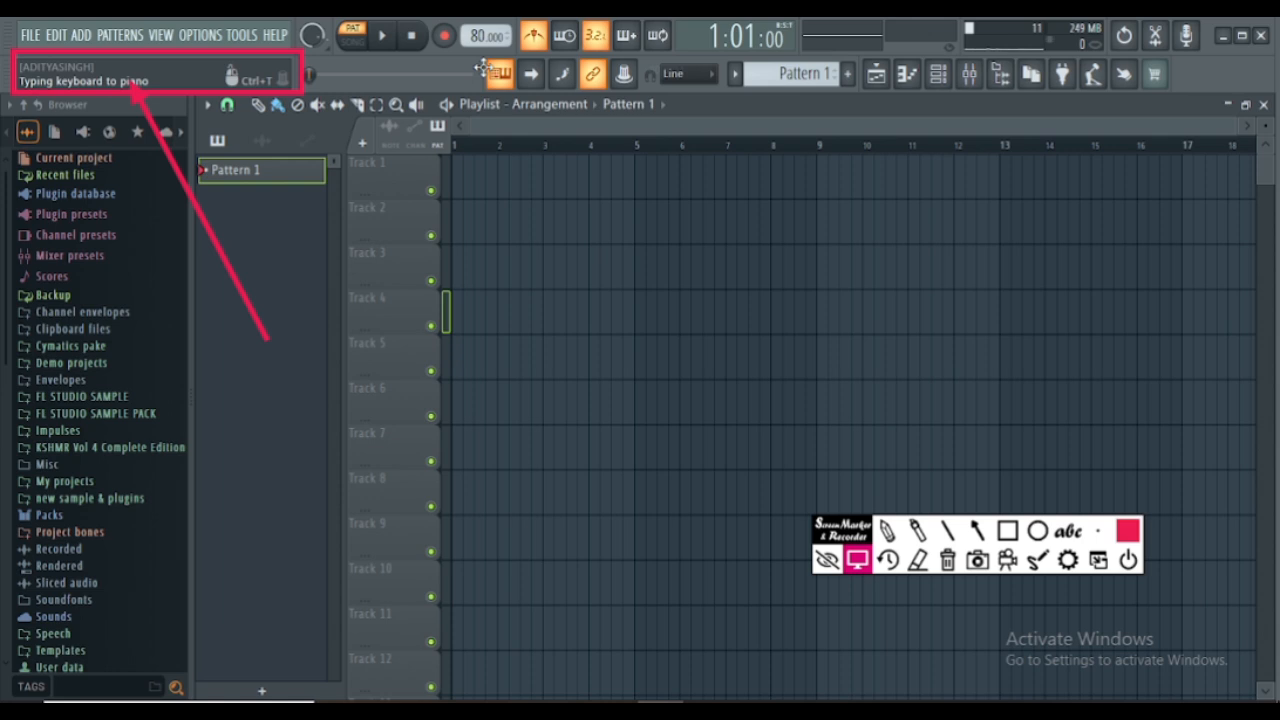
click(383, 37)
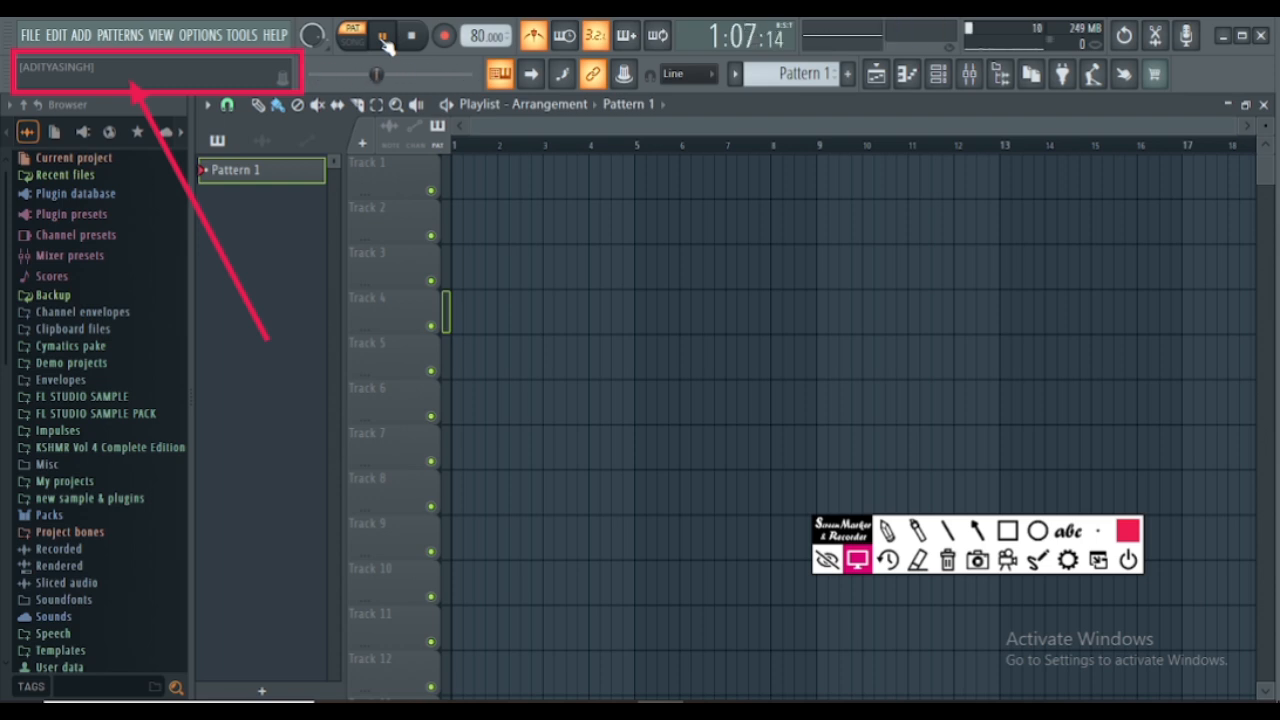
click(384, 38)
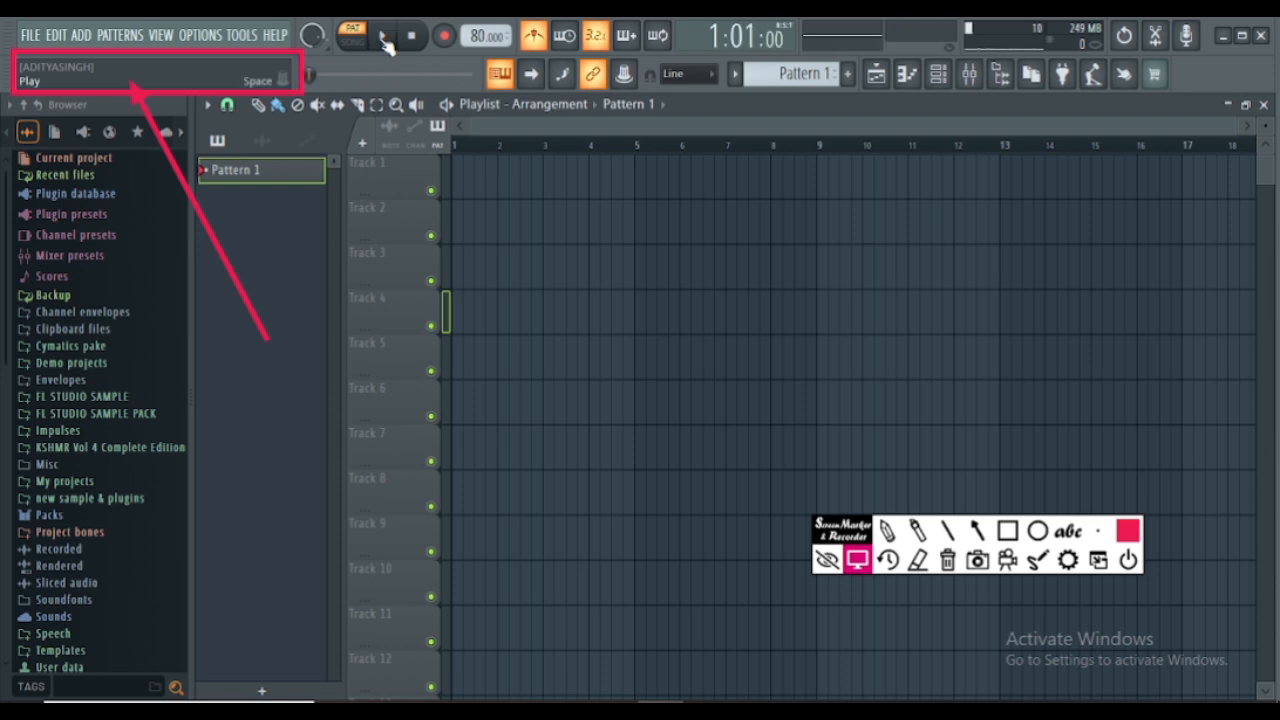
- Set the project tempo to 160 BPM and play the pattern briefly to hear the metronome
right_click(480, 37)
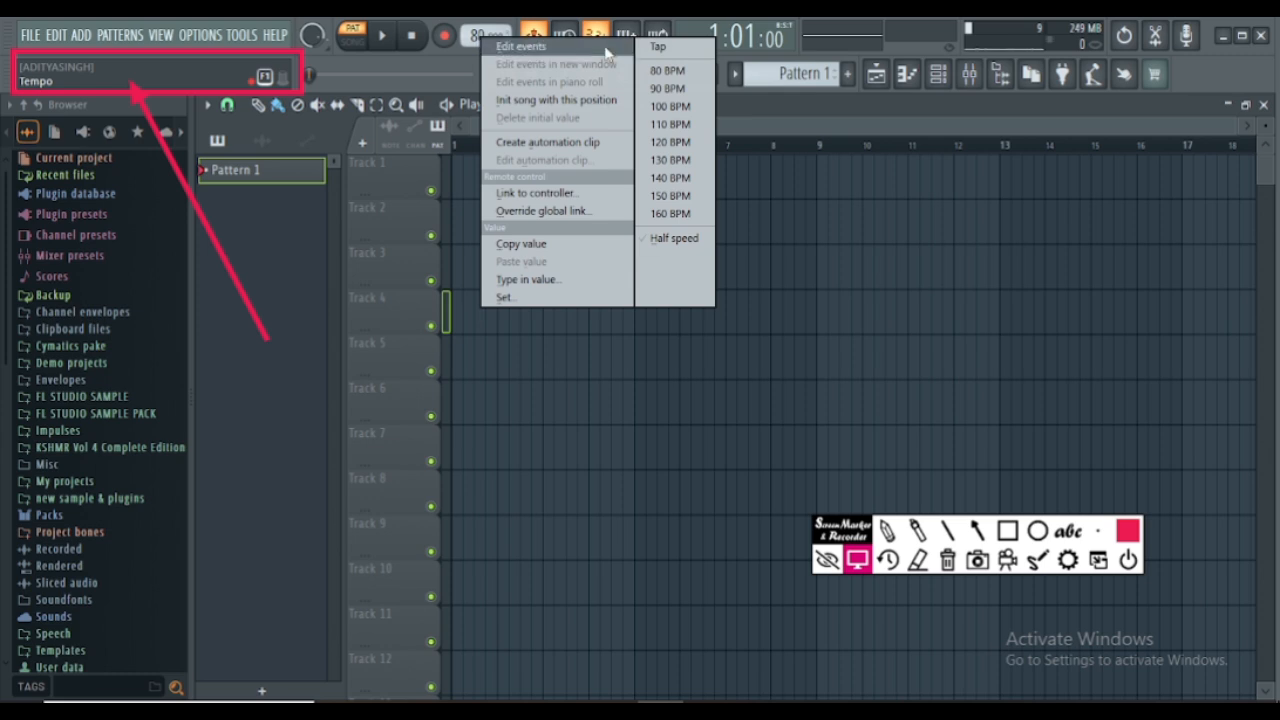
click(679, 214)
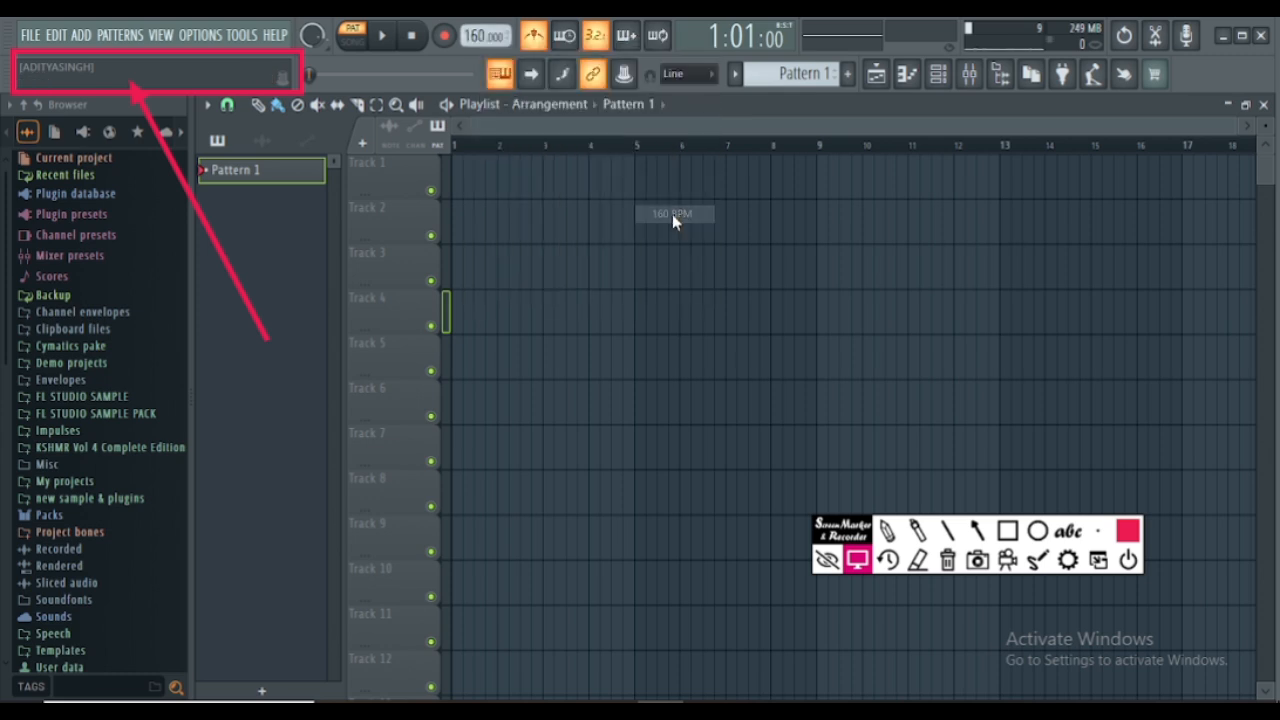
key(space)
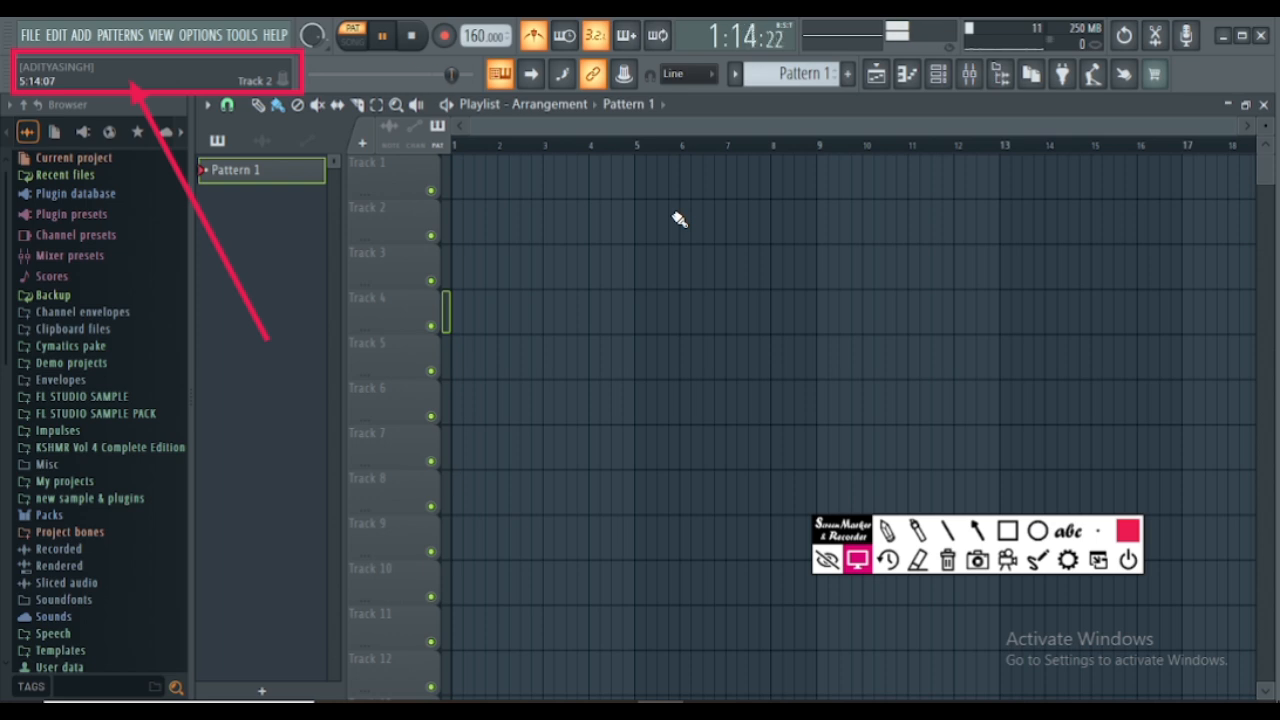
key(space)
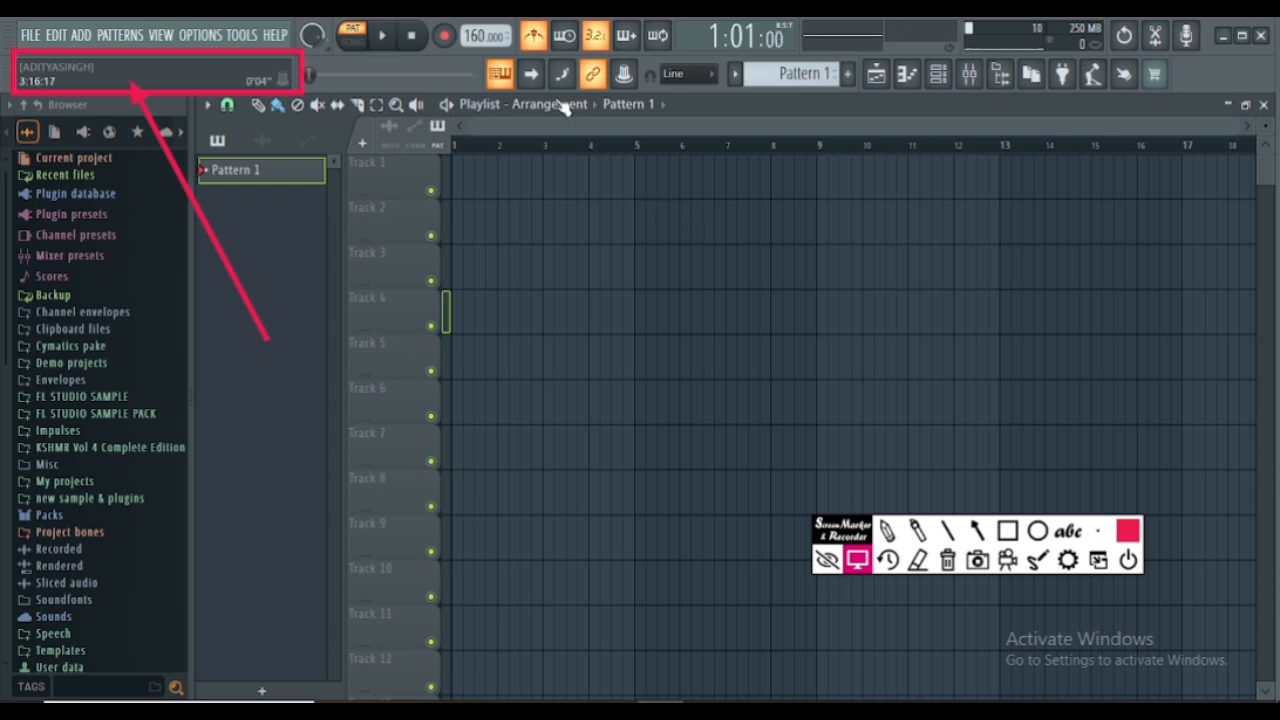
- Set the project tempo to 130 BPM from the preset tempos
right_click(480, 30)
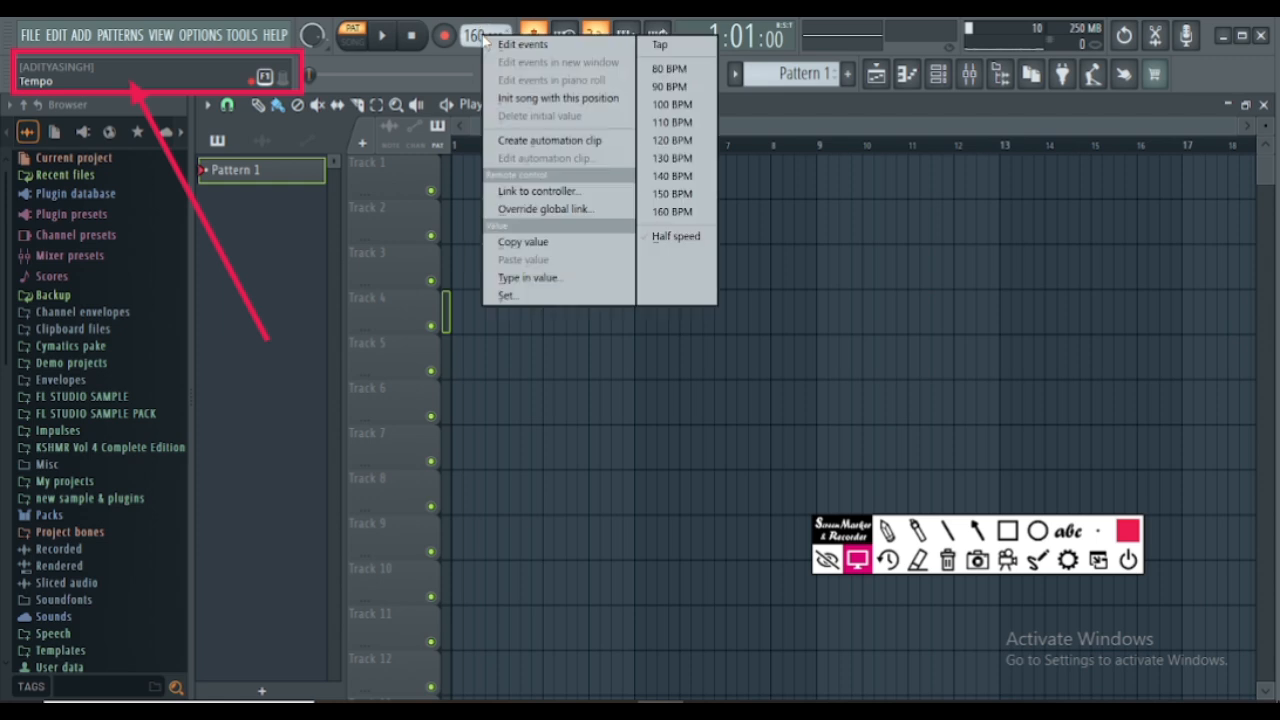
click(665, 160)
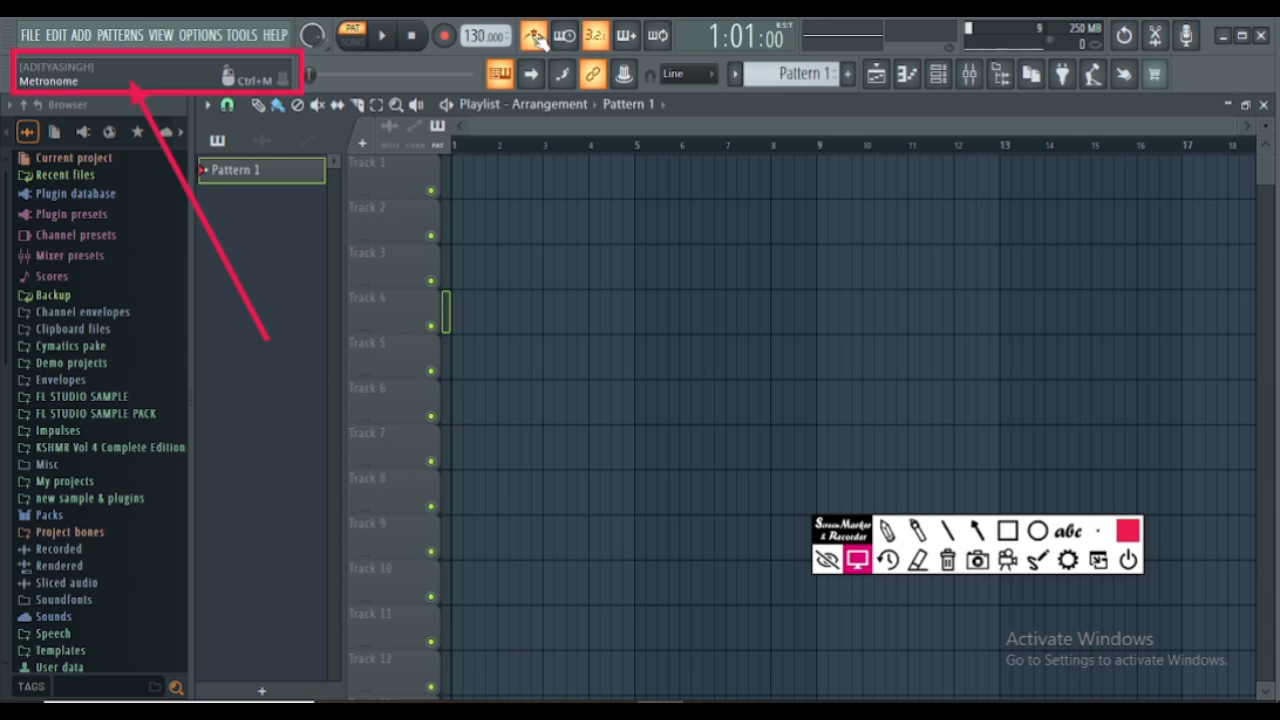
- Play the pattern briefly to hear the metronome, and toggle Start on input on and off again
click(382, 36)
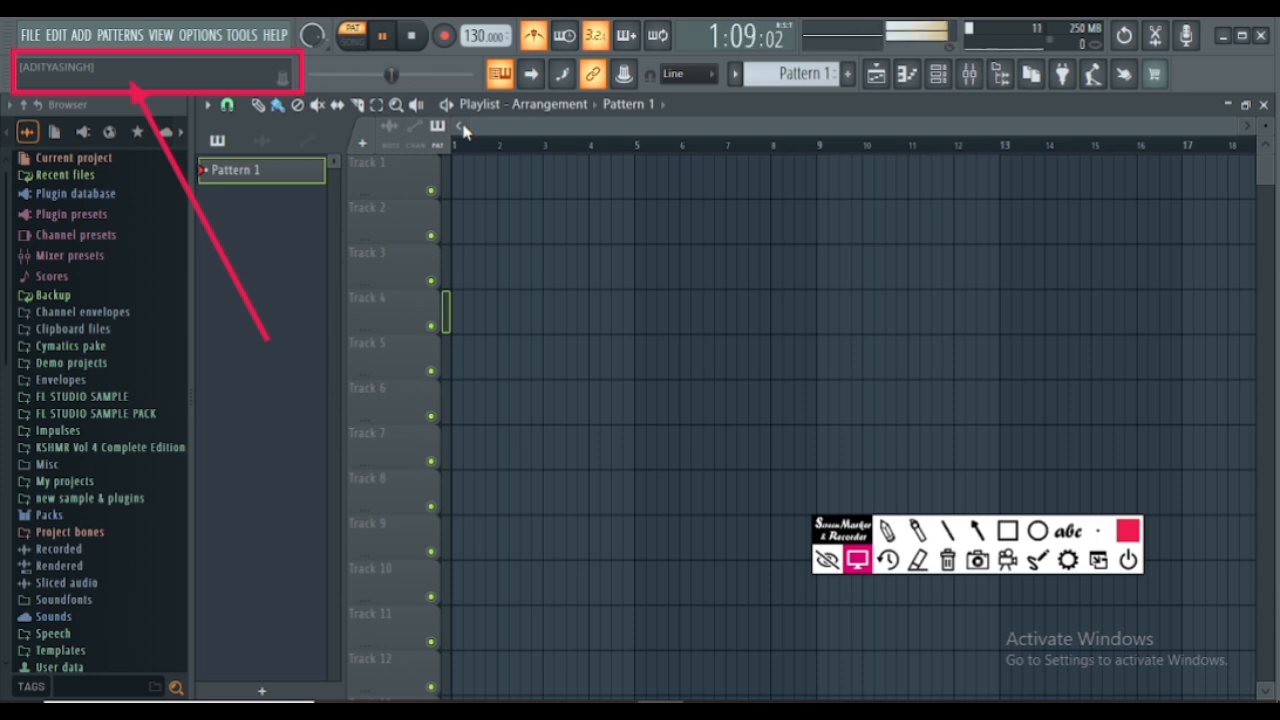
key(space)
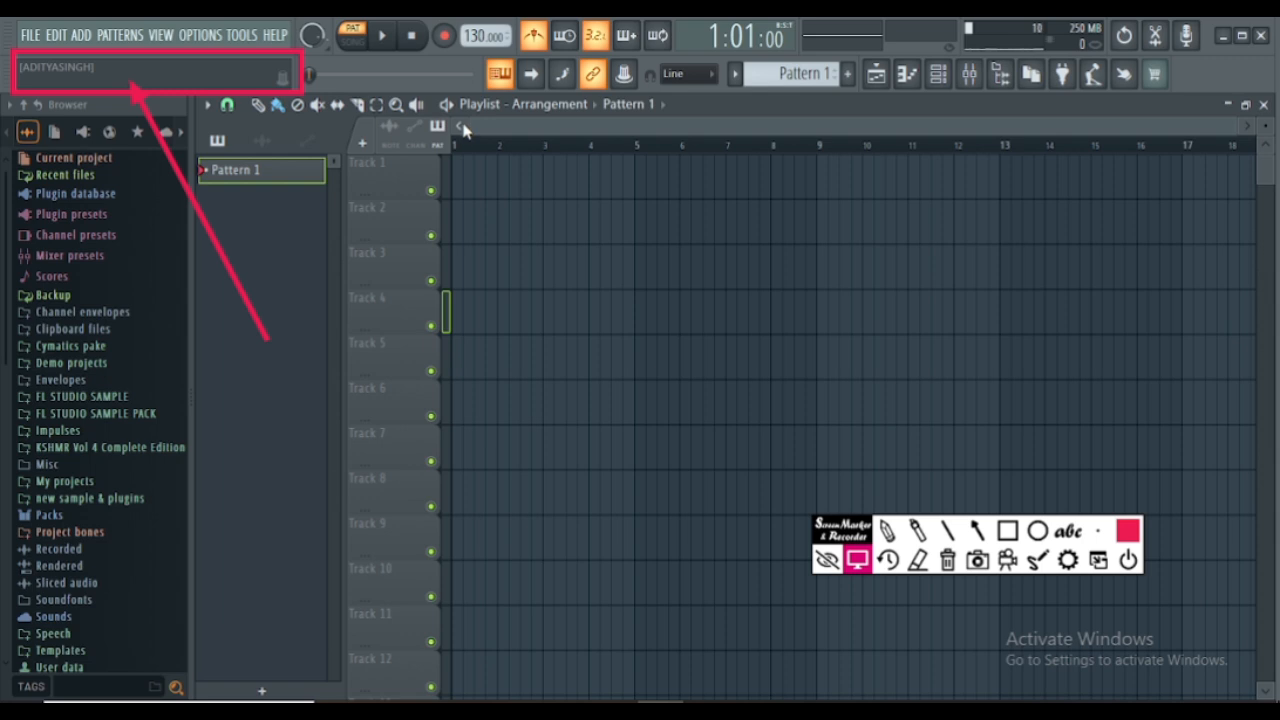
click(566, 37)
click(567, 38)
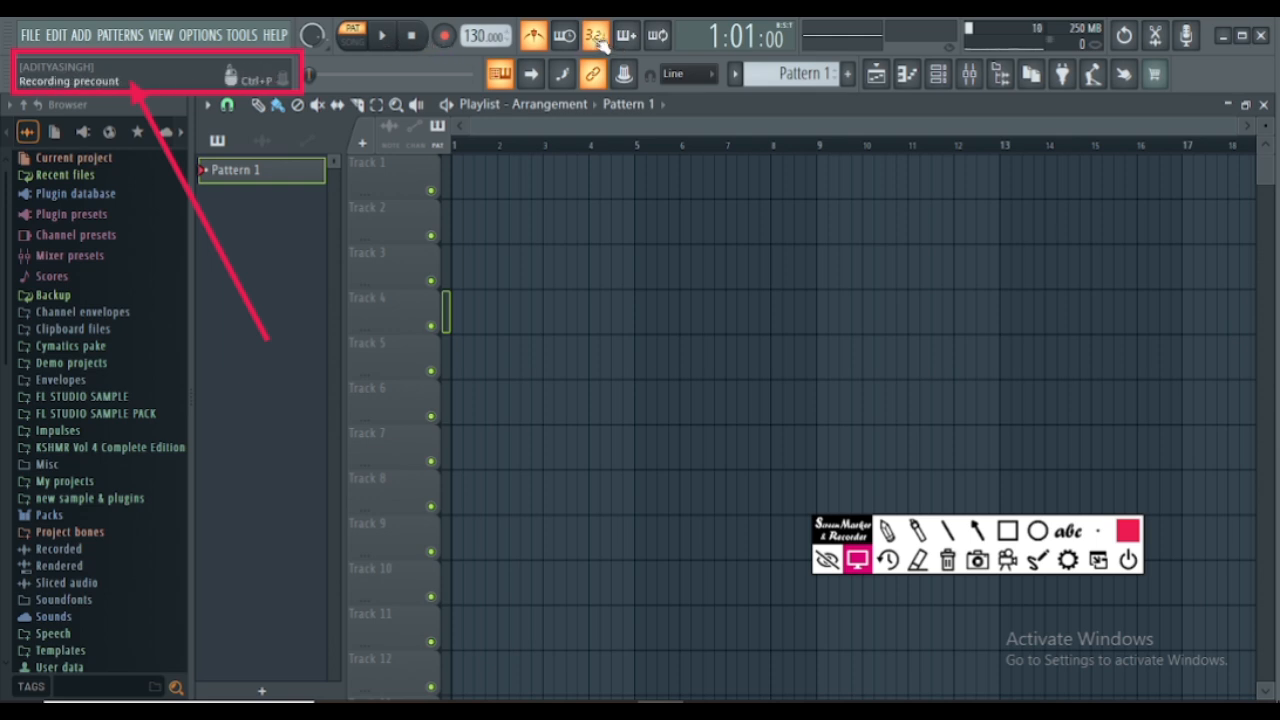
- Play the pattern briefly with recording precount enabled and stop it
click(382, 36)
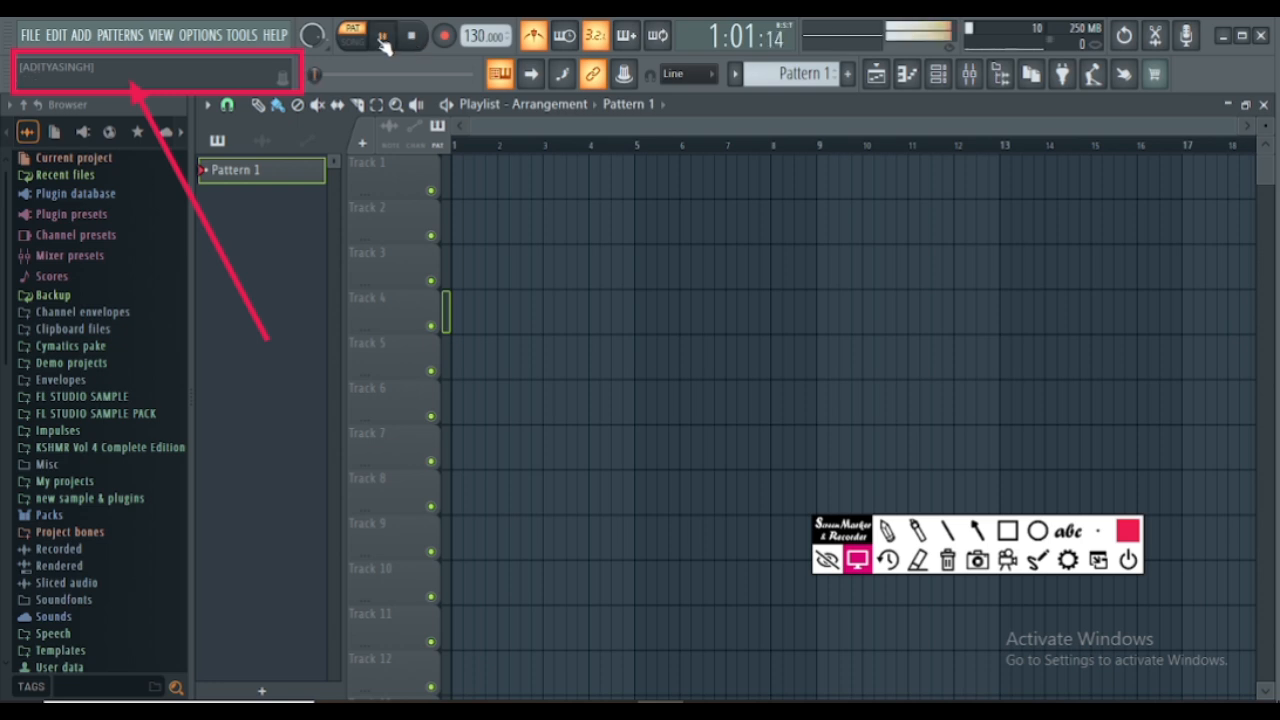
click(382, 36)
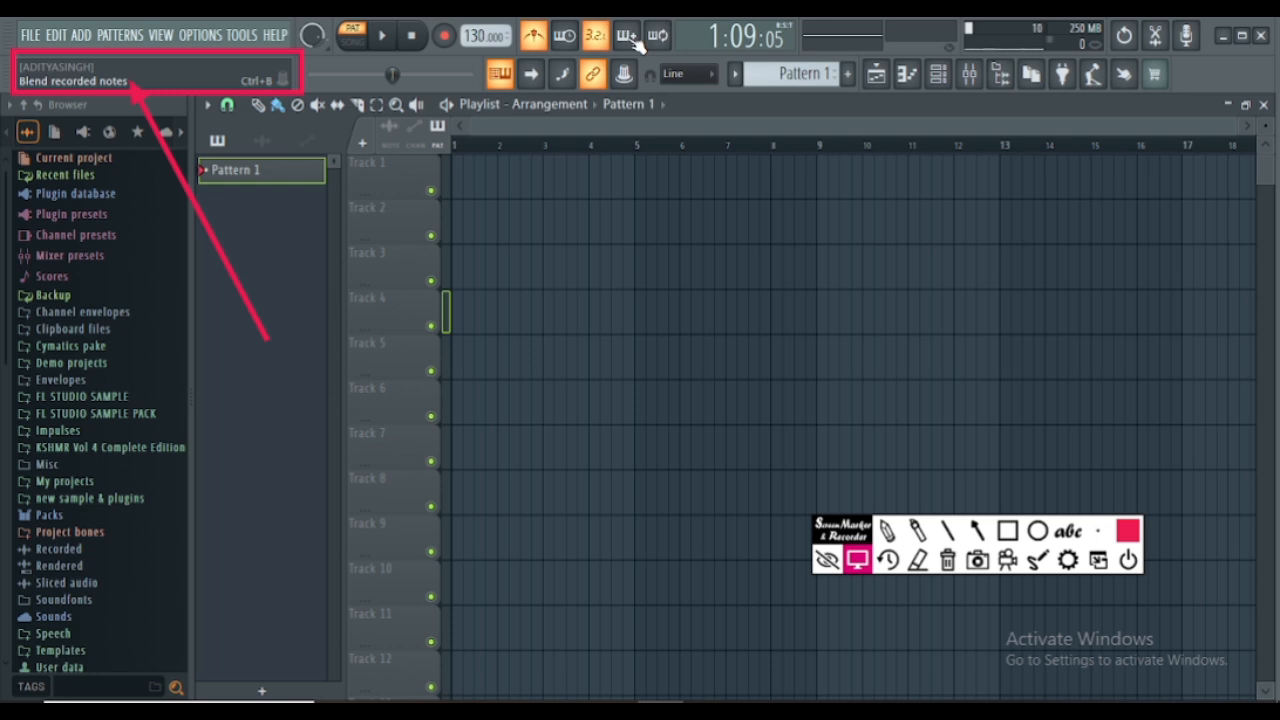
- Set the main snap to Bar and return it to Line to compare the playlist grid
click(692, 76)
click(695, 77)
scroll(522, 147, up, 1)
scroll(522, 150, up, 3)
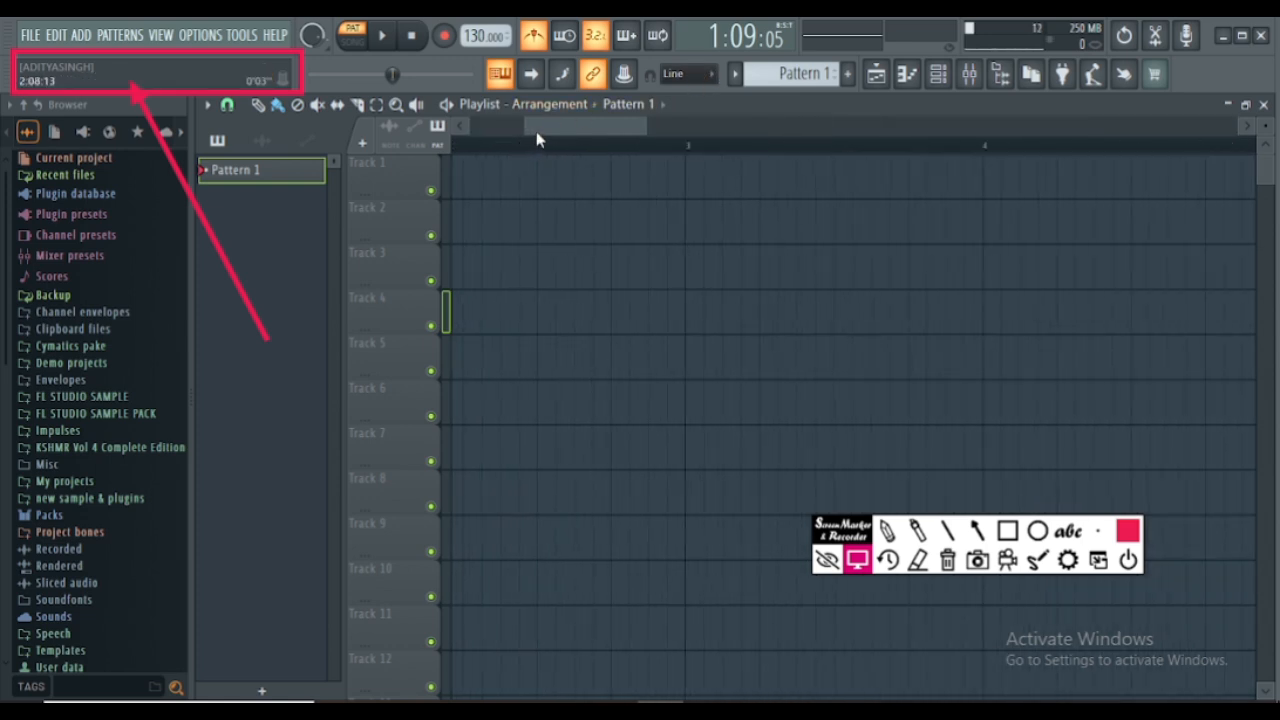
click(688, 74)
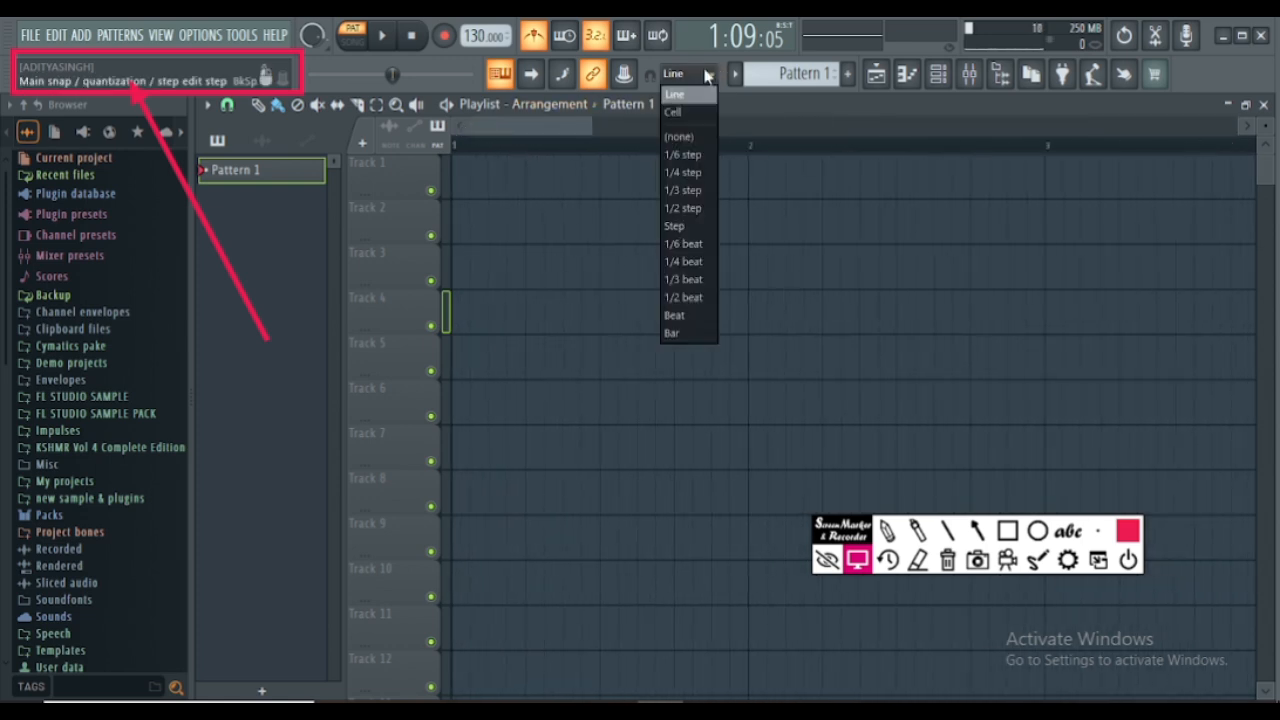
click(688, 334)
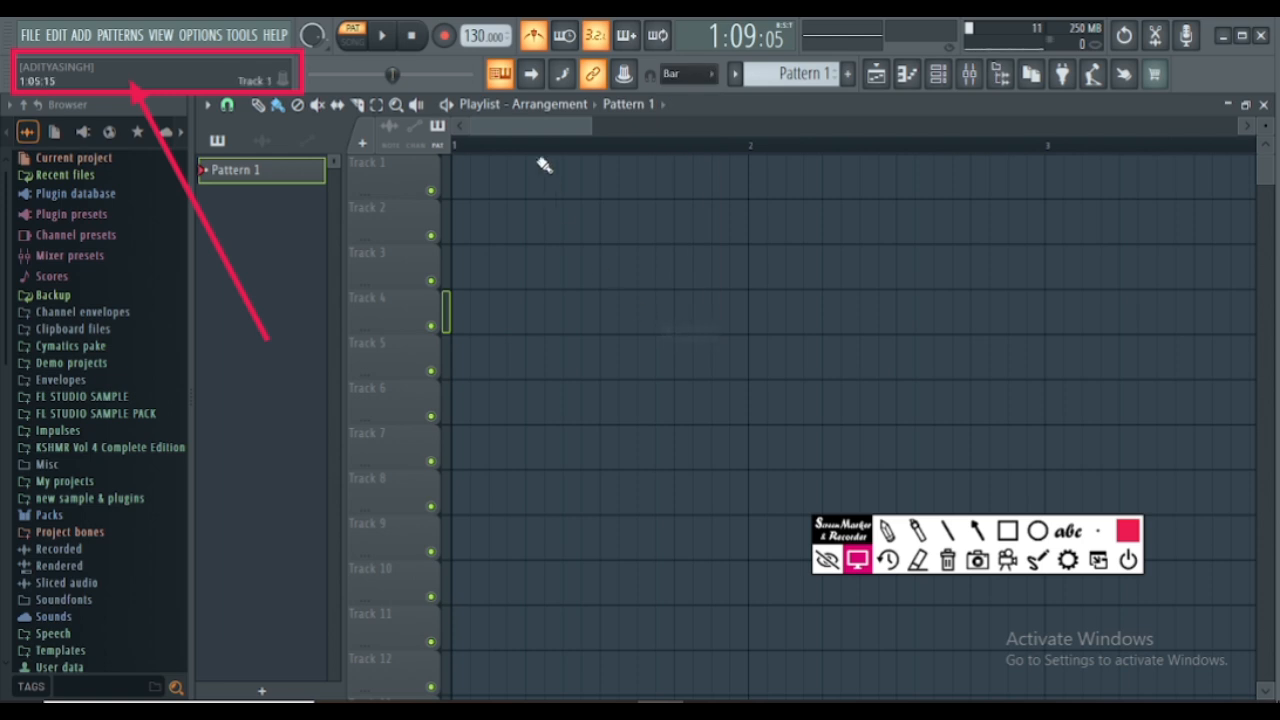
click(686, 76)
click(678, 95)
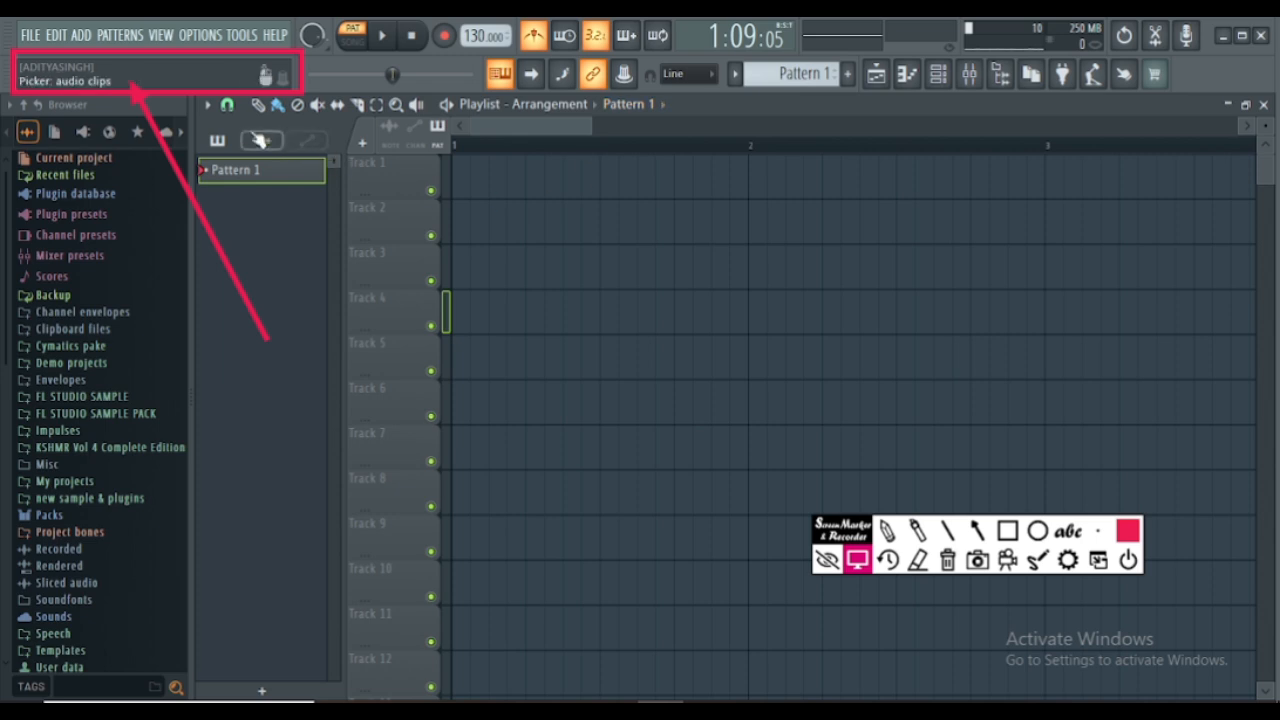
- Set the playlist's own snap to grid to Bar and select bars 1 to 4 on the timeline
click(228, 105)
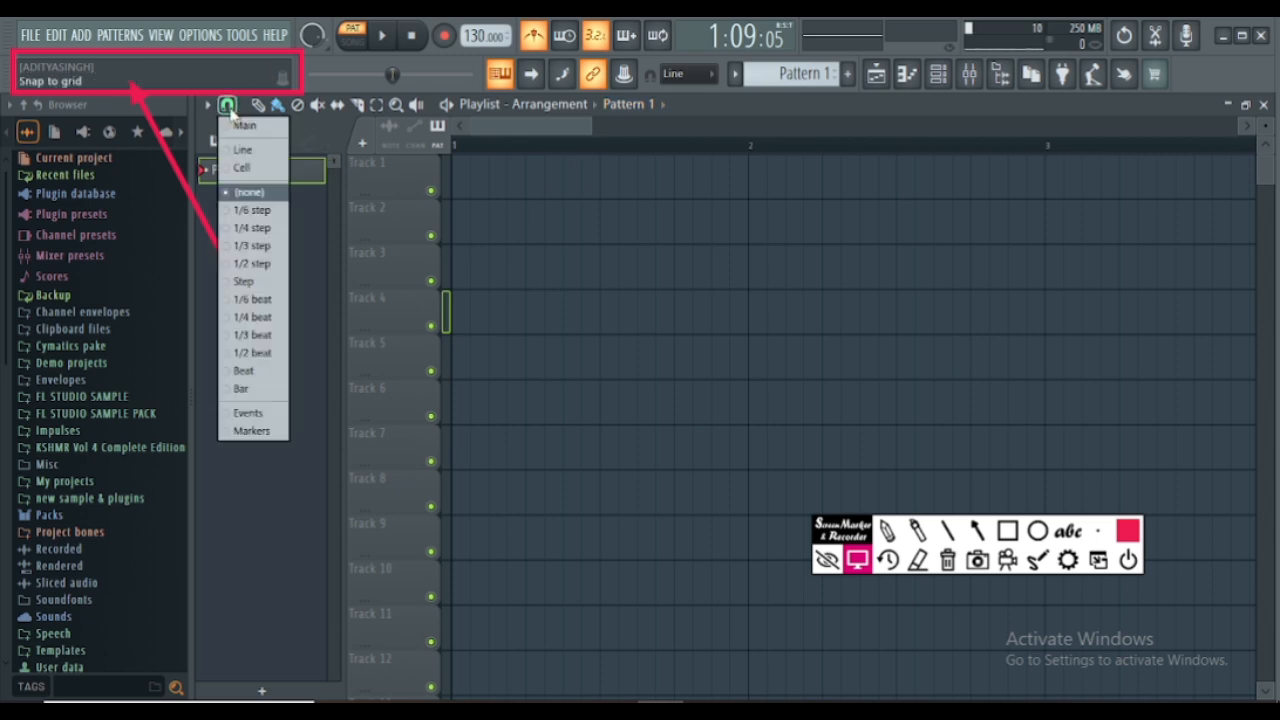
click(271, 390)
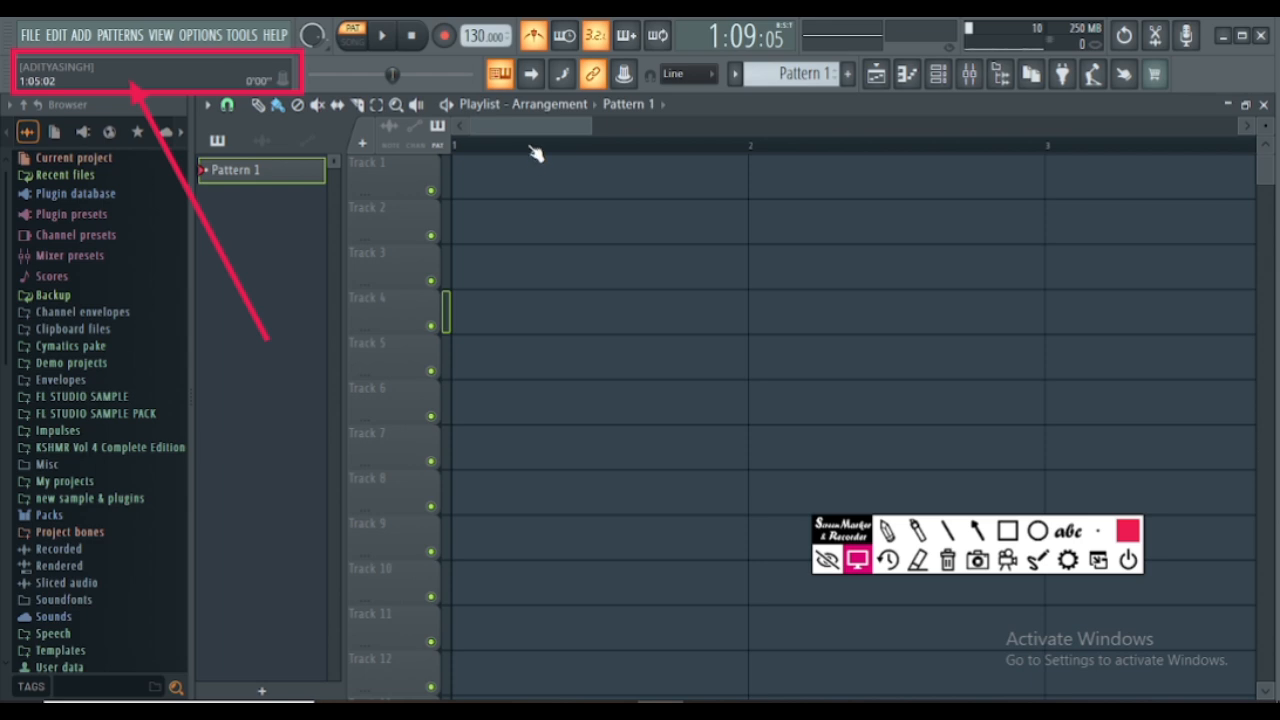
scroll(535, 152, down, 5)
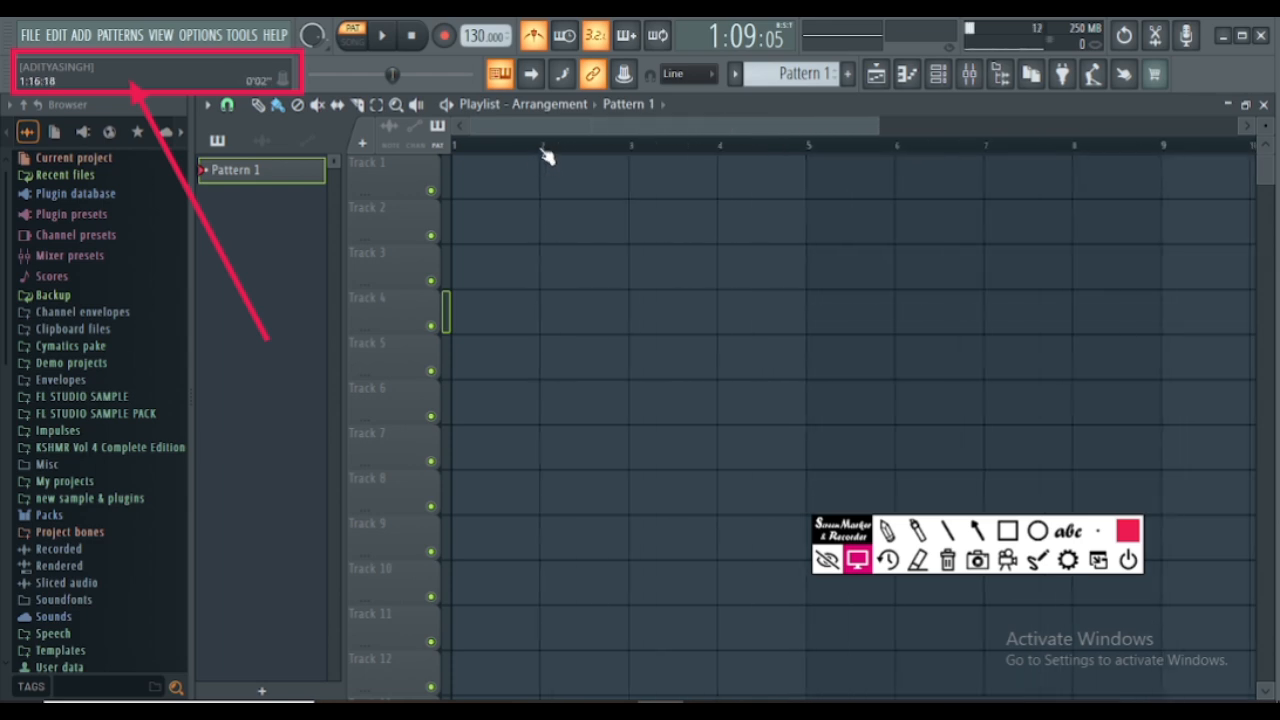
drag(486, 155, 797, 177)
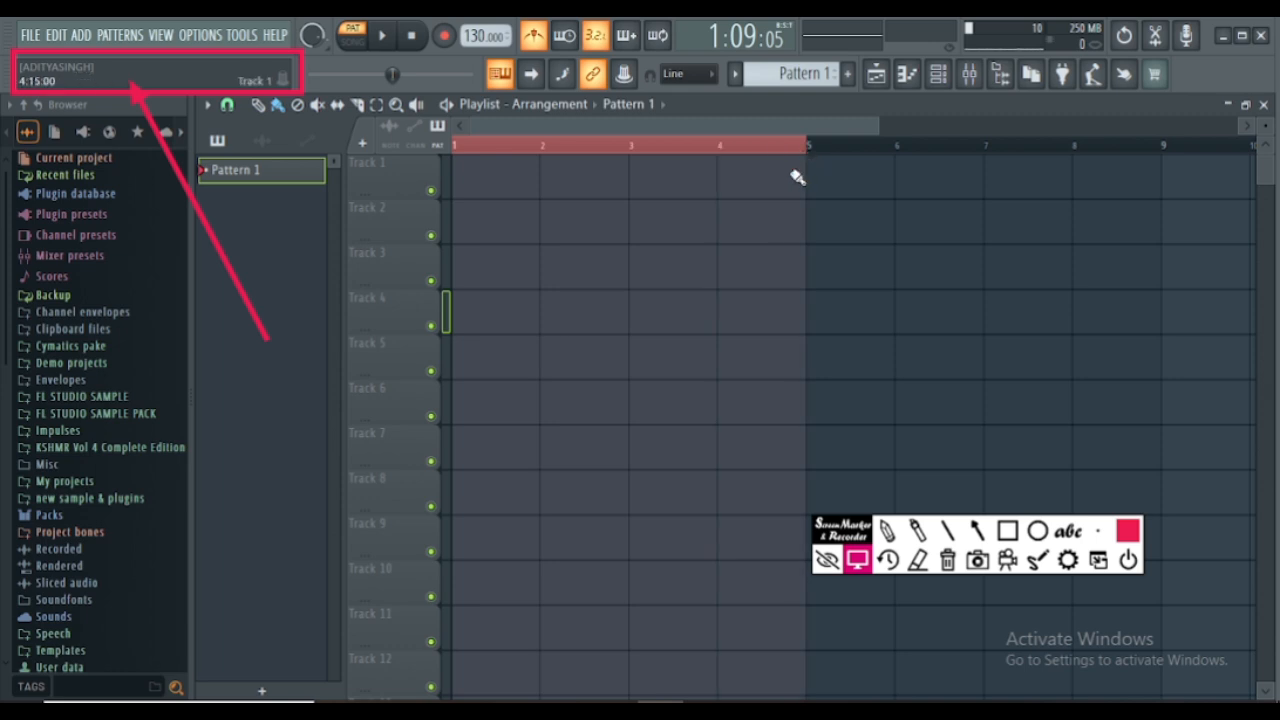
- Change the playlist's snap to grid from 1/6 step to Bar
click(227, 104)
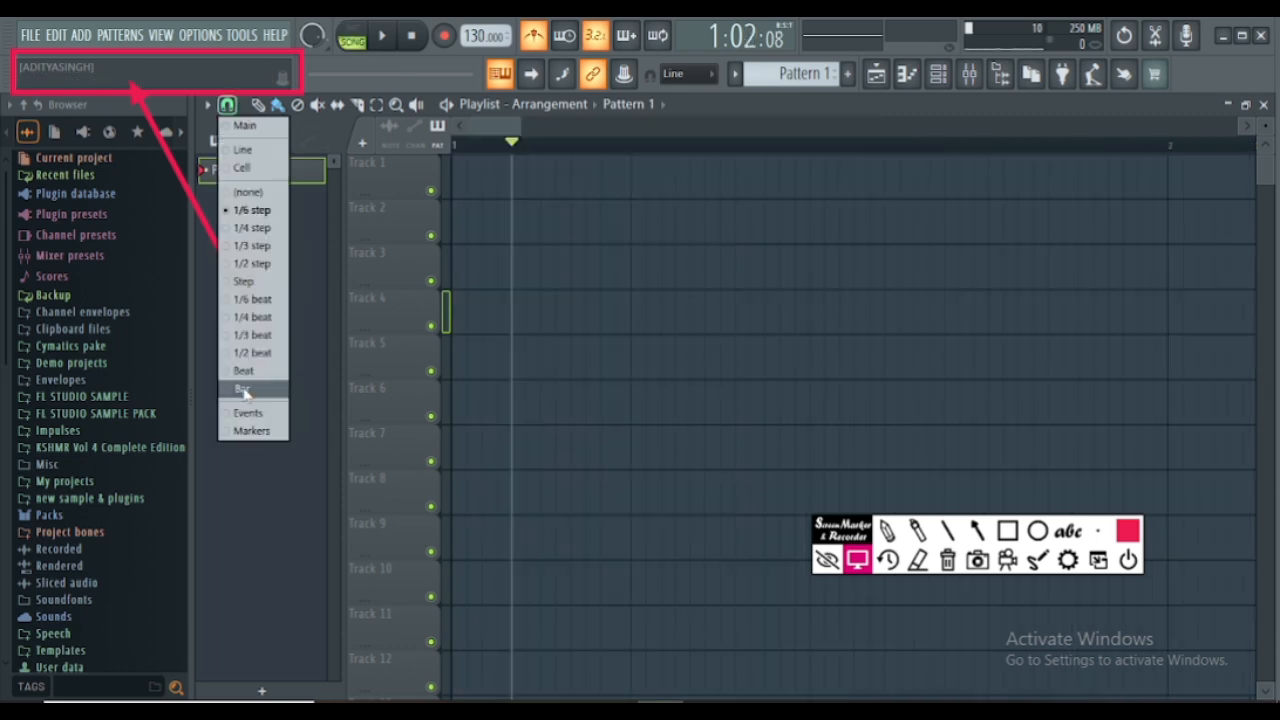
click(244, 392)
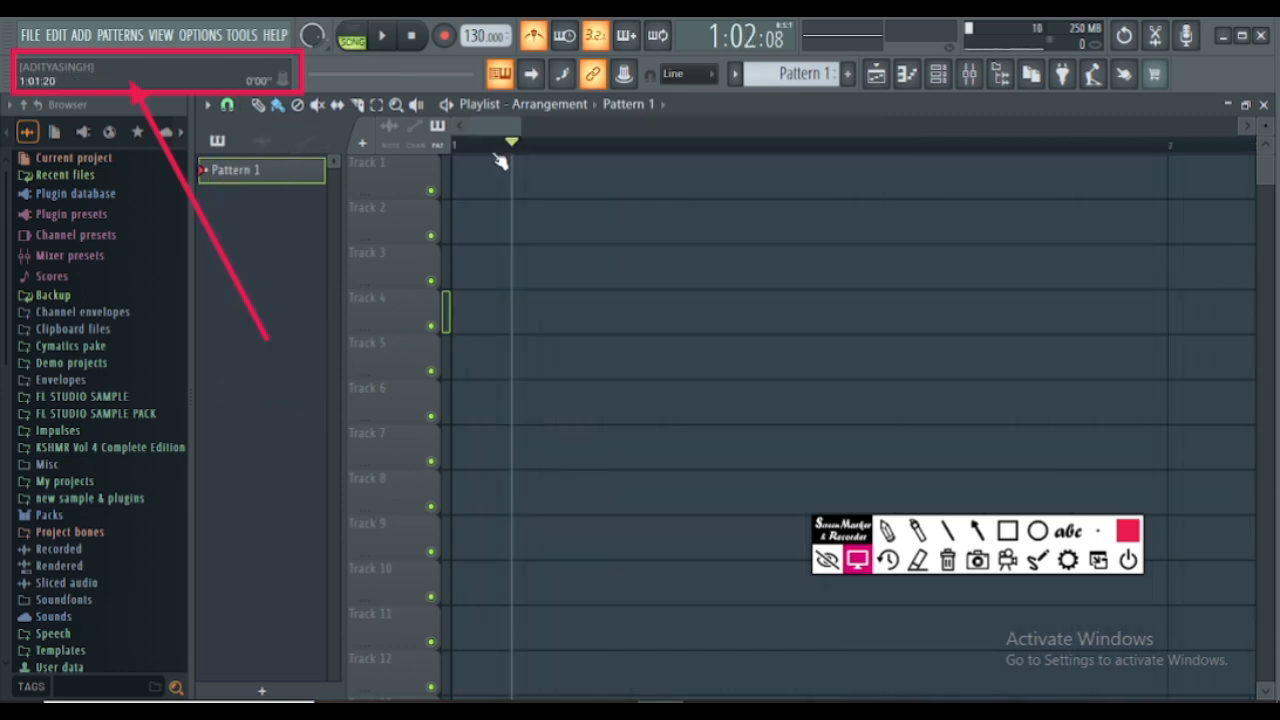
scroll(521, 148, down, 5)
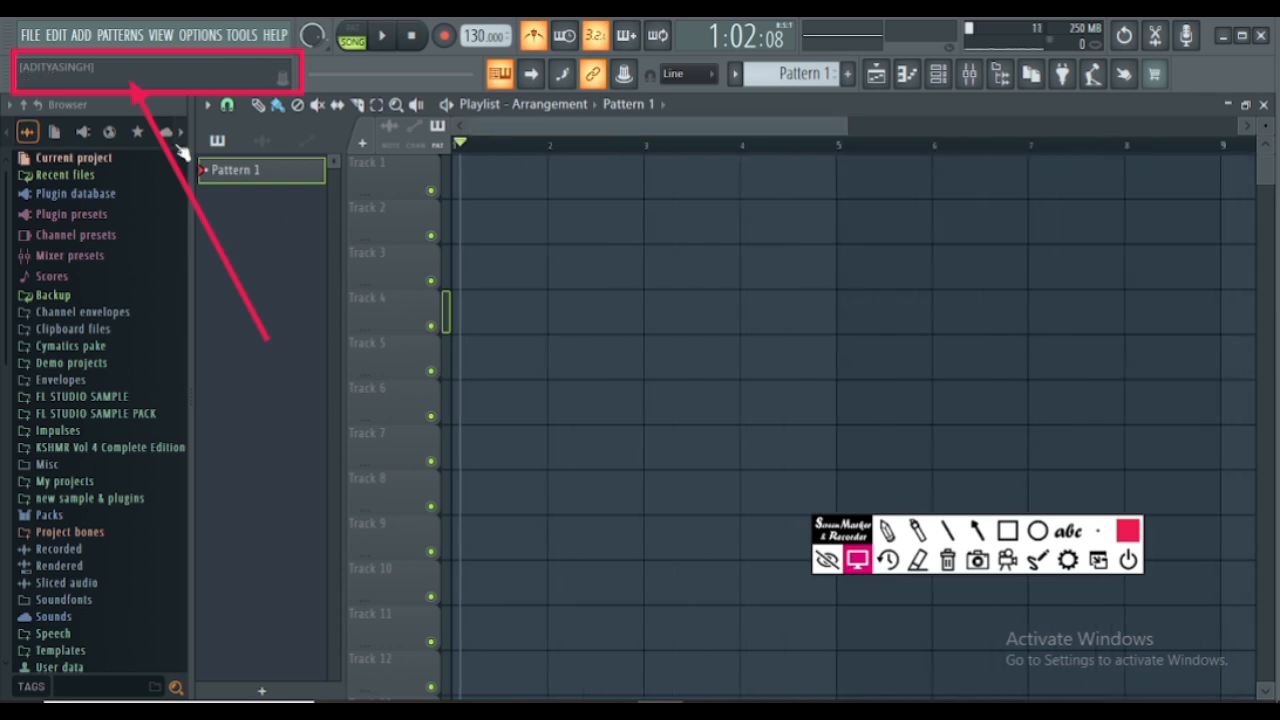
- Set the playlist's snap to grid to Beat to view the beat divisions within a bar
click(232, 110)
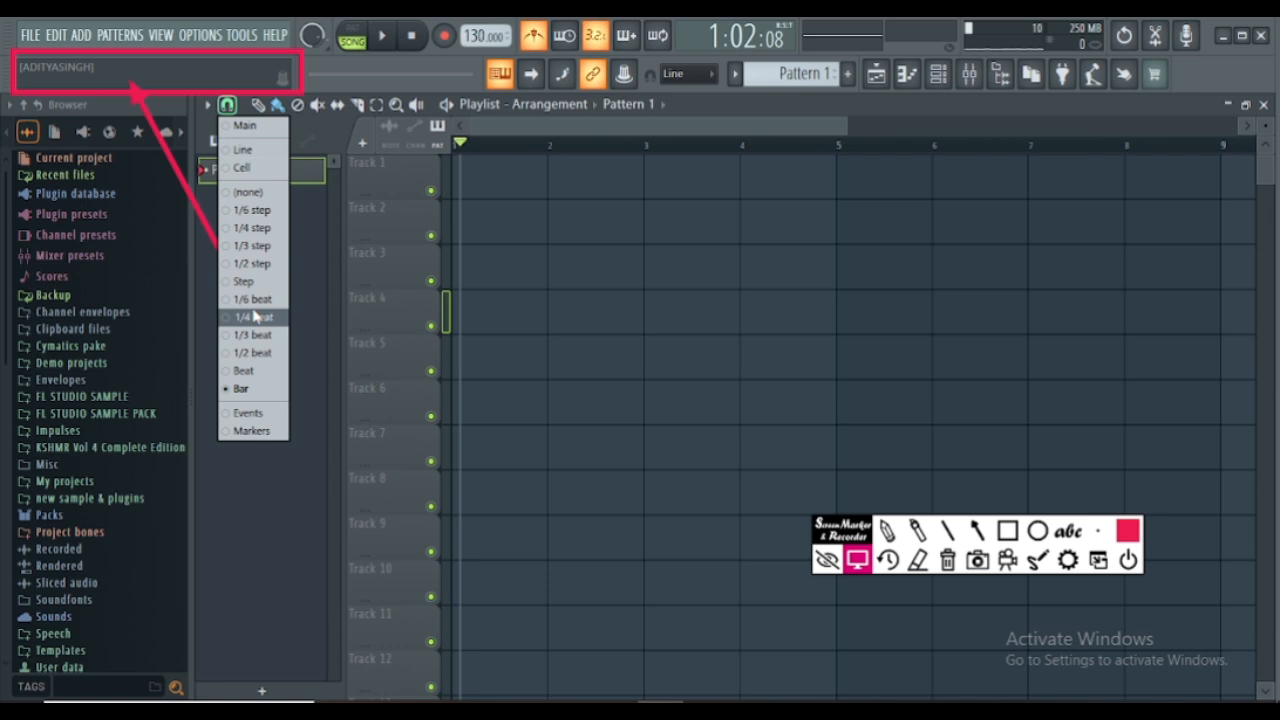
click(246, 370)
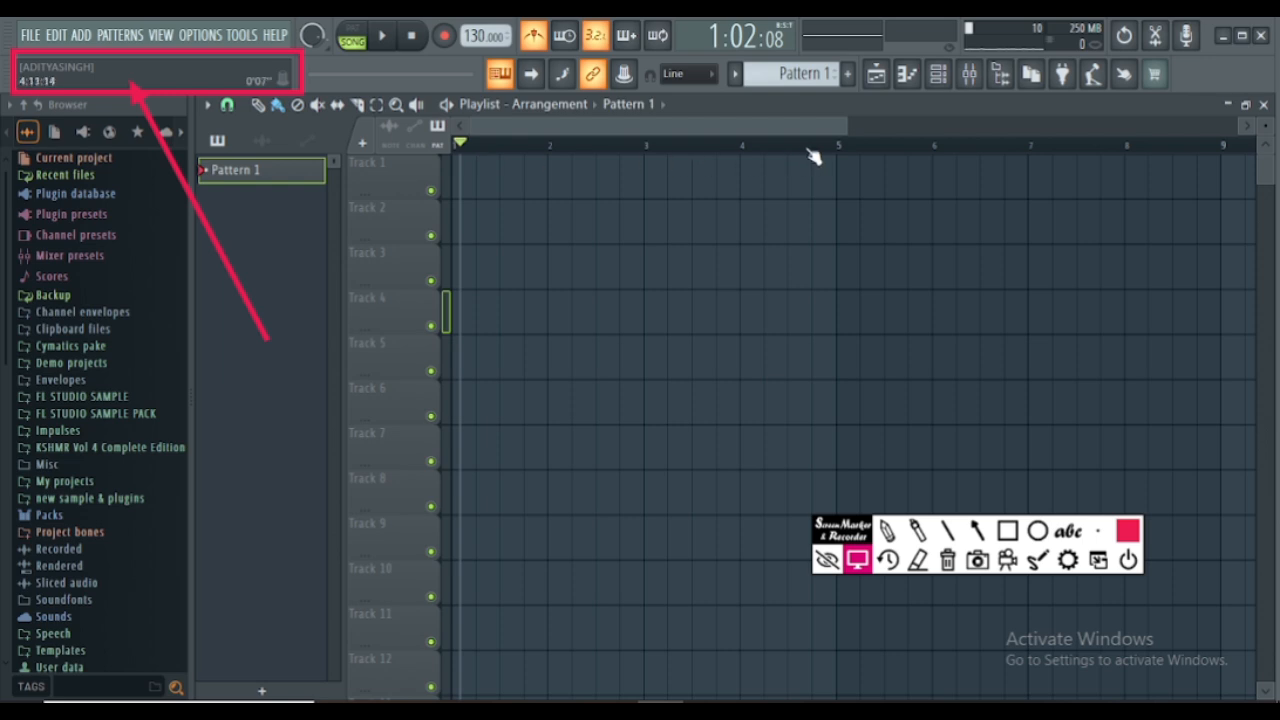
drag(846, 128, 550, 130)
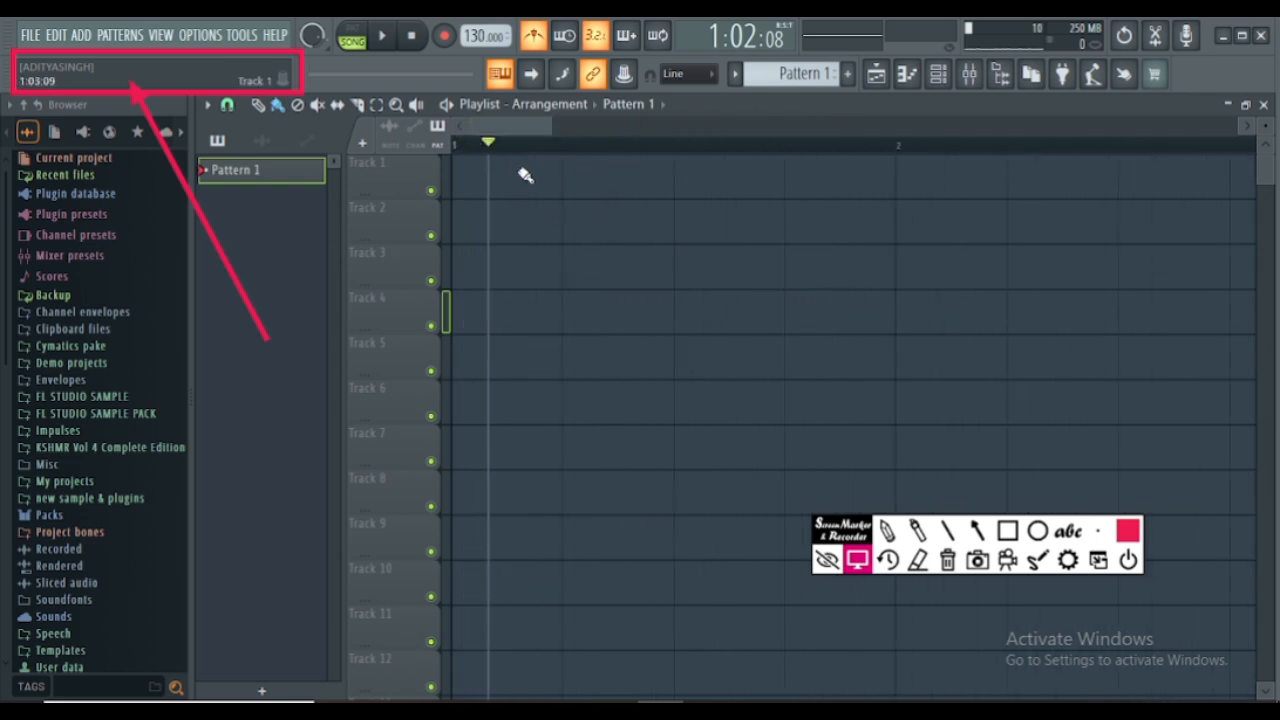
- Place a Pattern 1 clip at bar 1 on Track 1, extend it to the full bar, and delete it
click(775, 185)
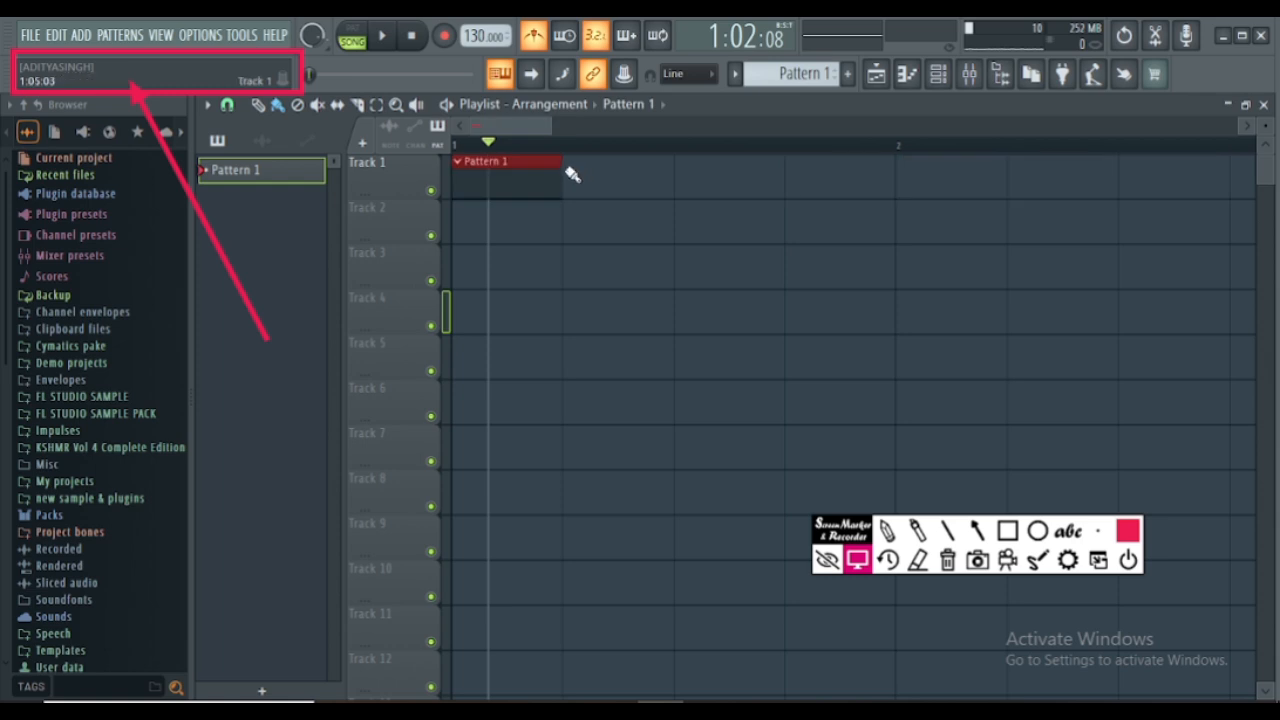
drag(562, 160, 870, 156)
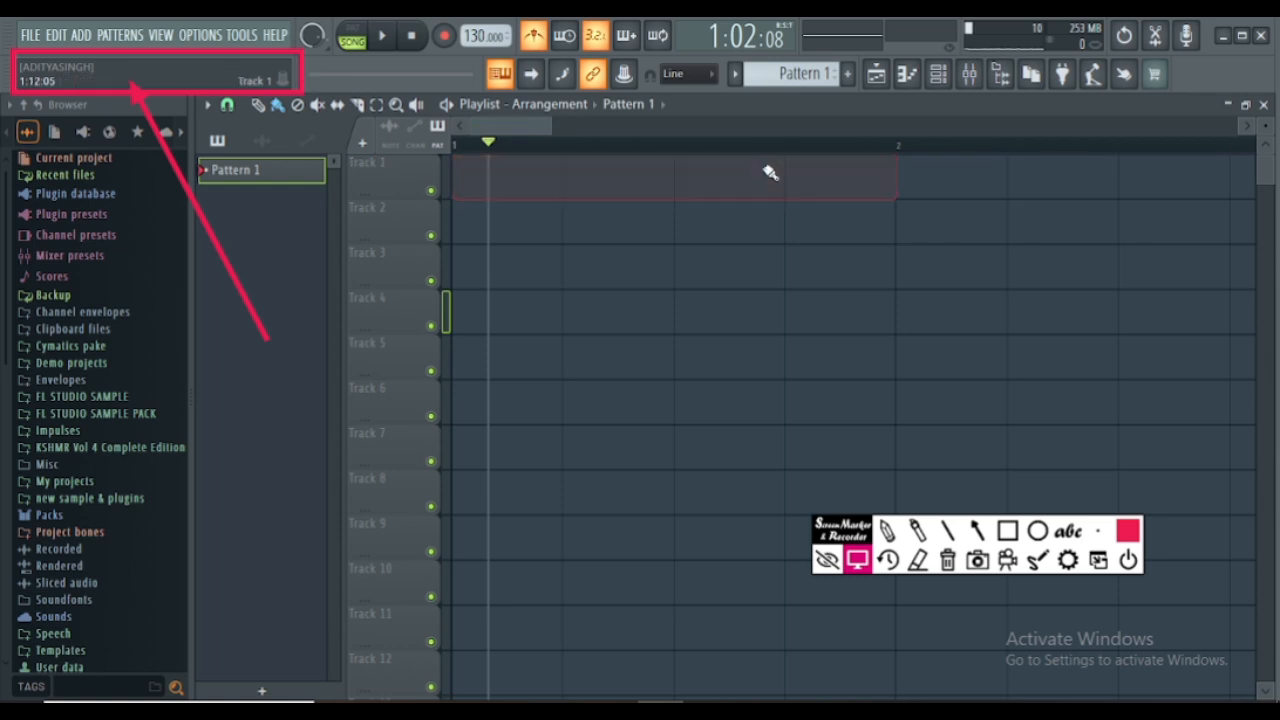
right_click(766, 168)
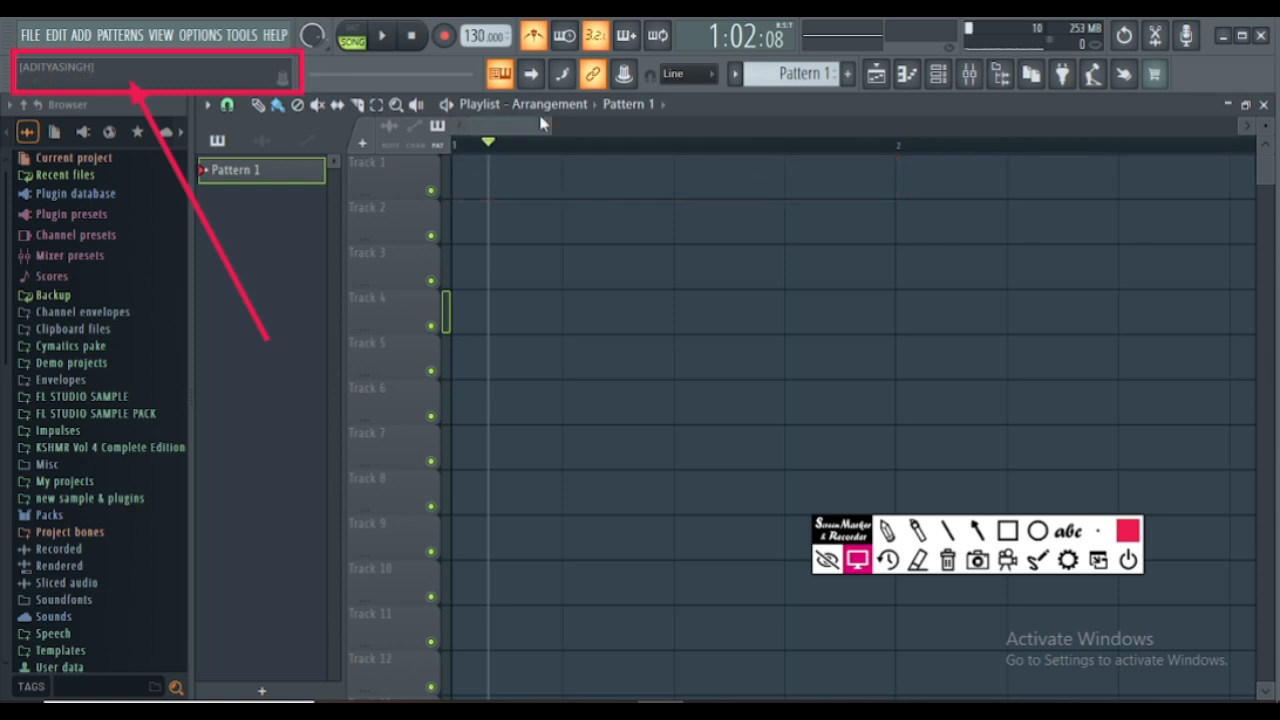
- Set the playlist's snap to grid to 1/2 beat
click(227, 104)
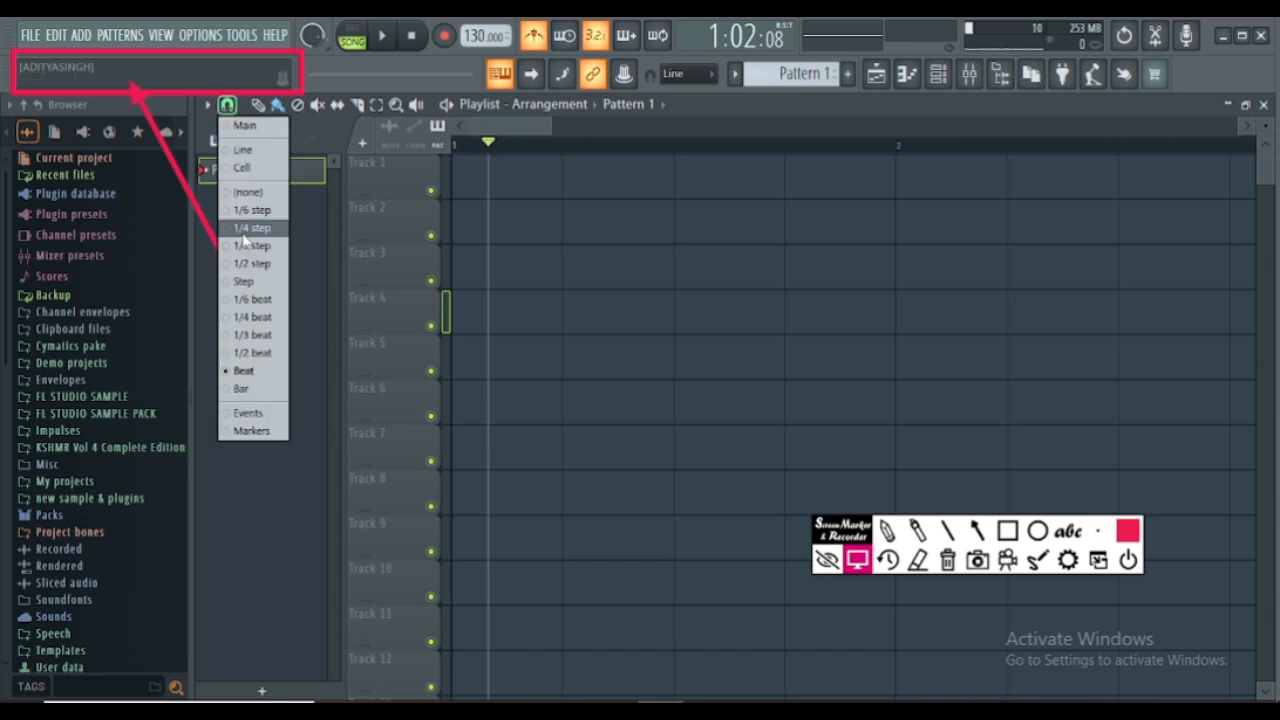
click(256, 353)
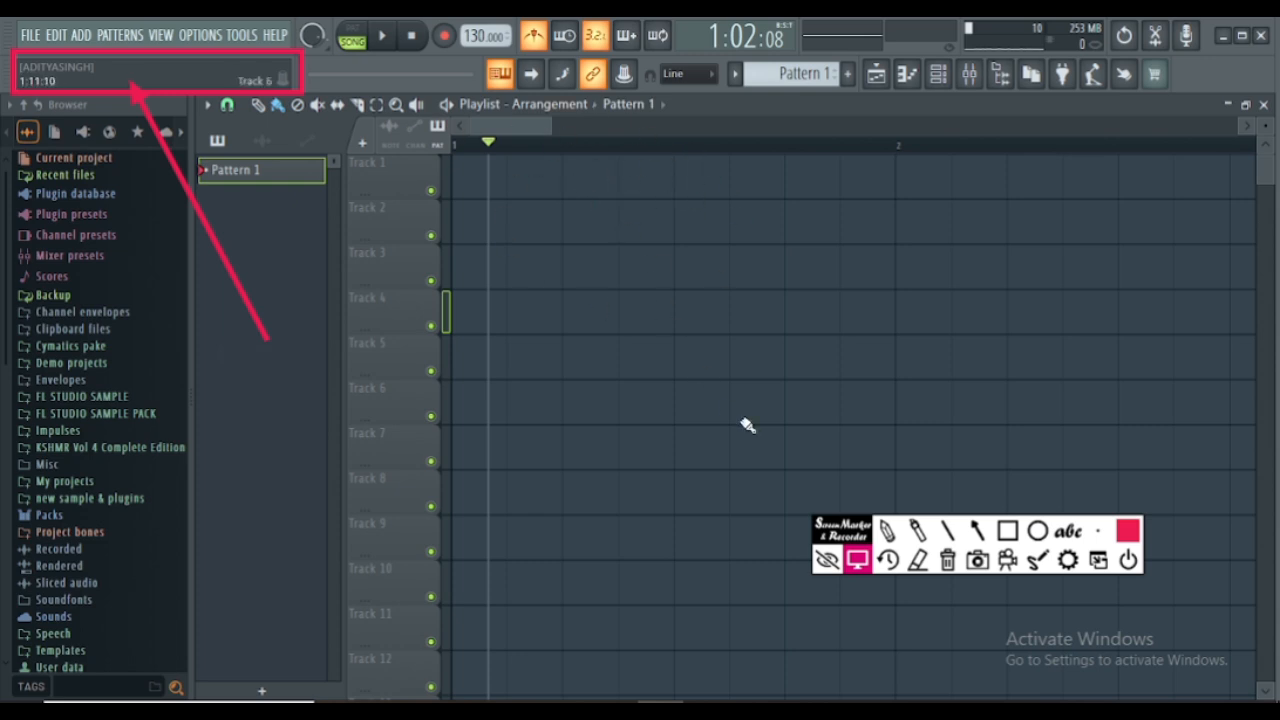
- Annotate the middle of bar 1 with a vertical red Screen Marker line and return to normal pointer mode
click(948, 532)
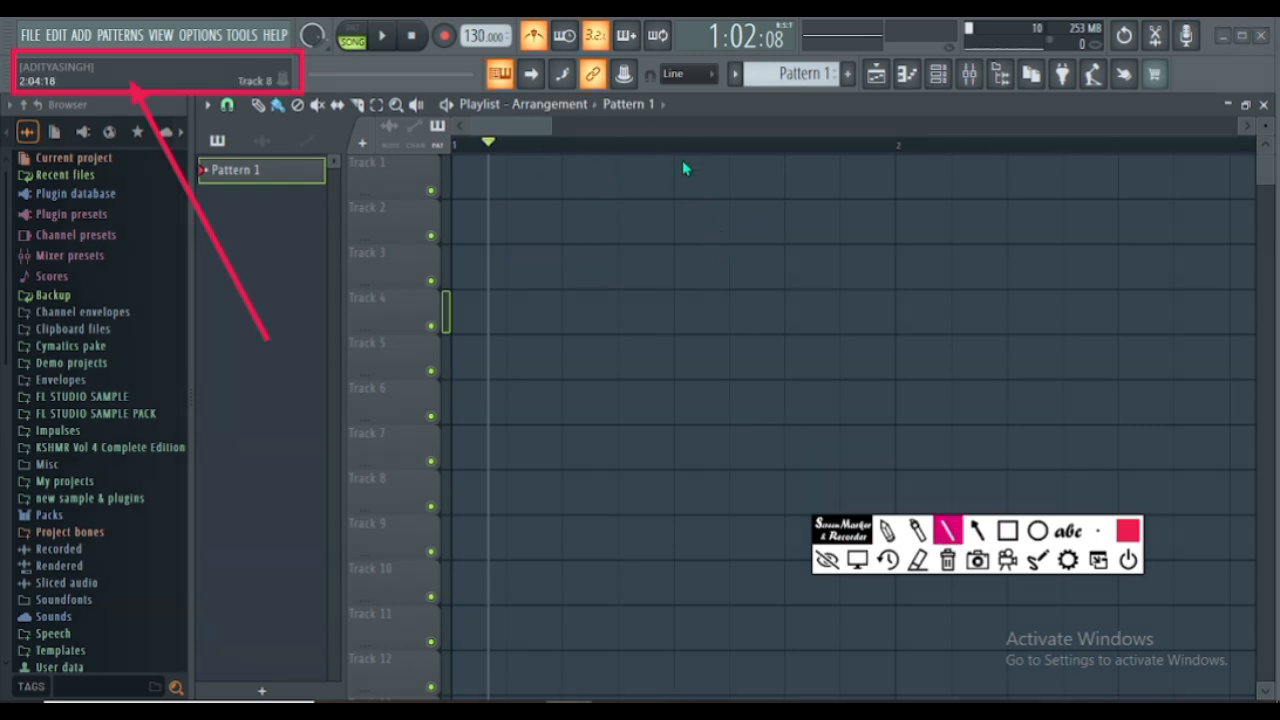
drag(673, 157, 674, 374)
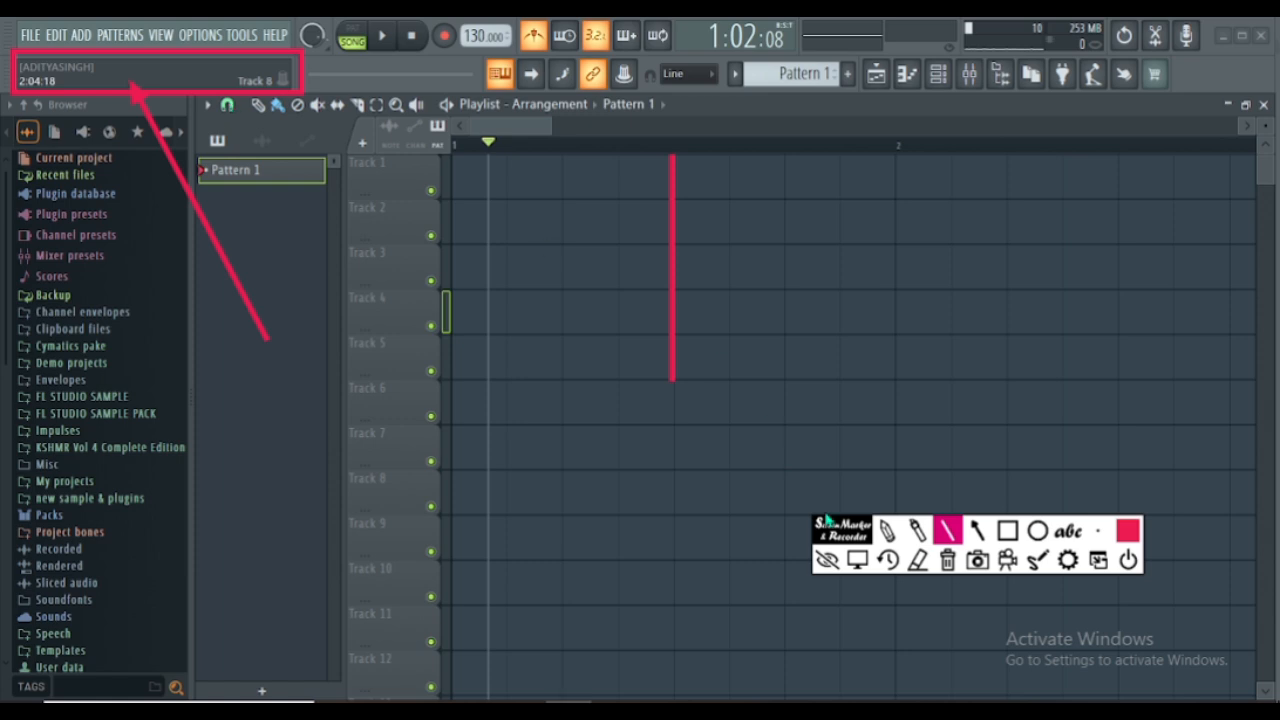
click(856, 564)
- Set the playlist's snap to grid to 1/4 beat
click(231, 110)
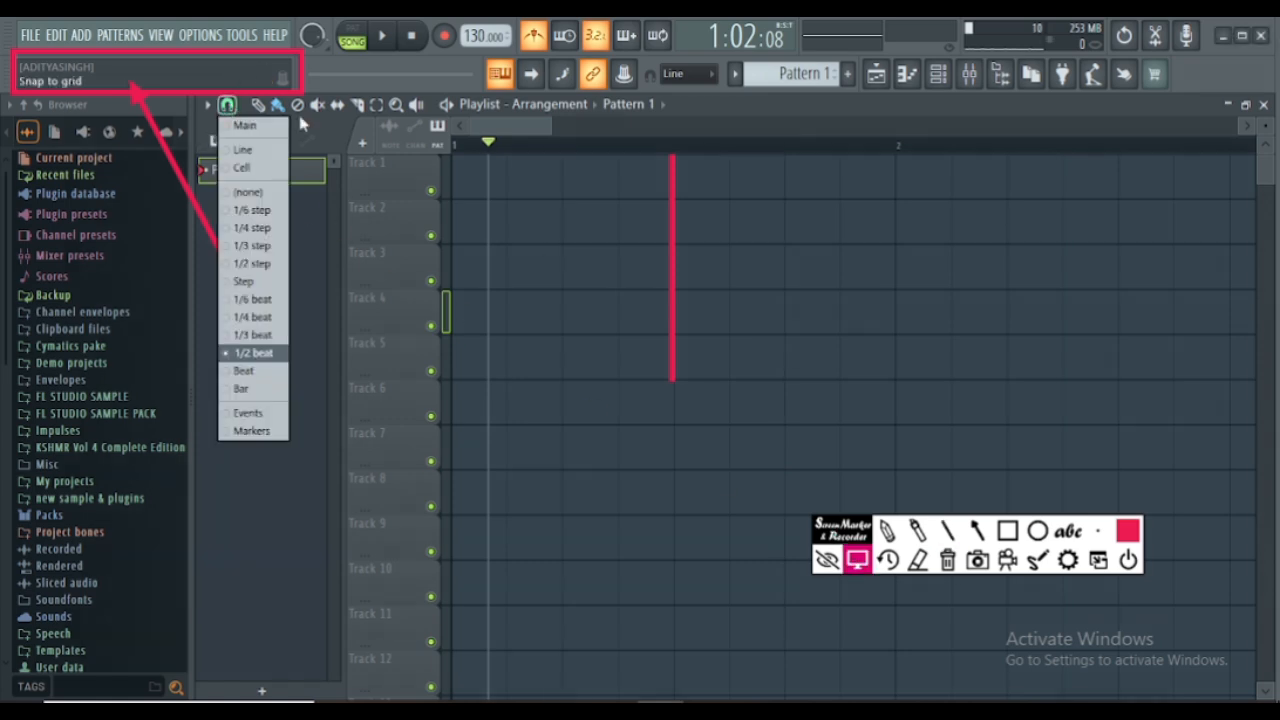
click(234, 318)
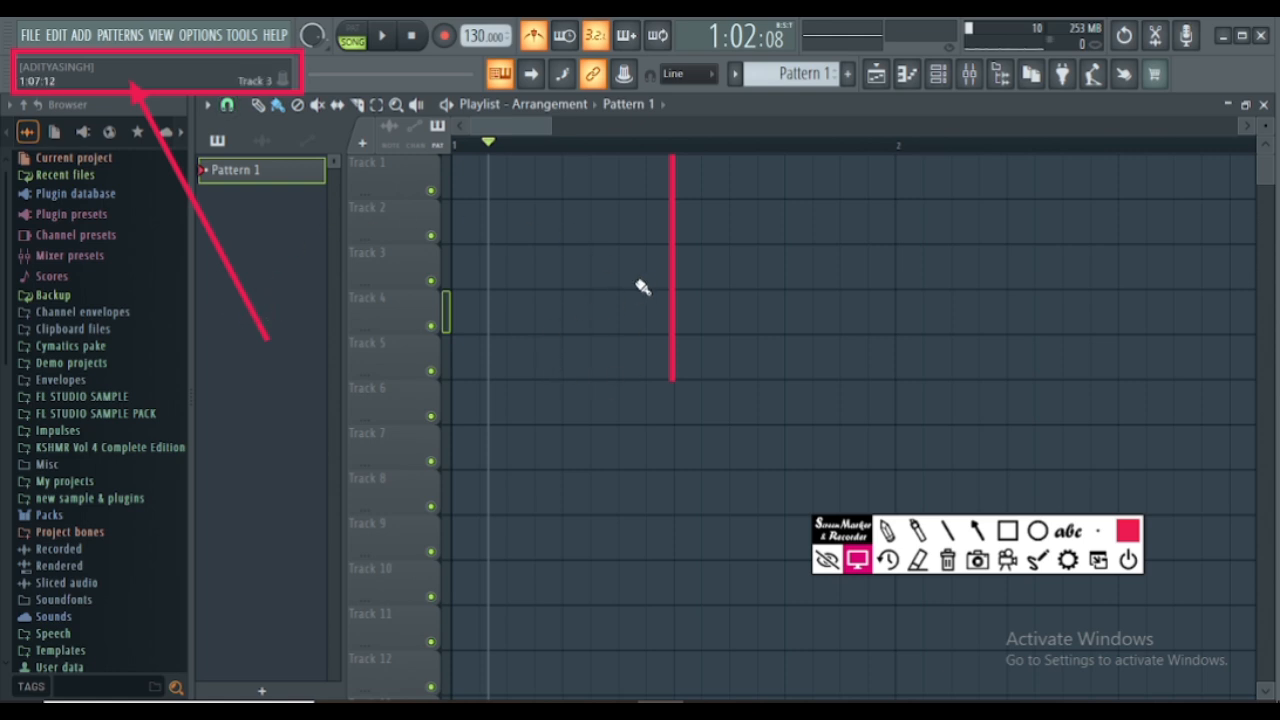
- Erase the red annotation line in the middle of bar 1
click(917, 560)
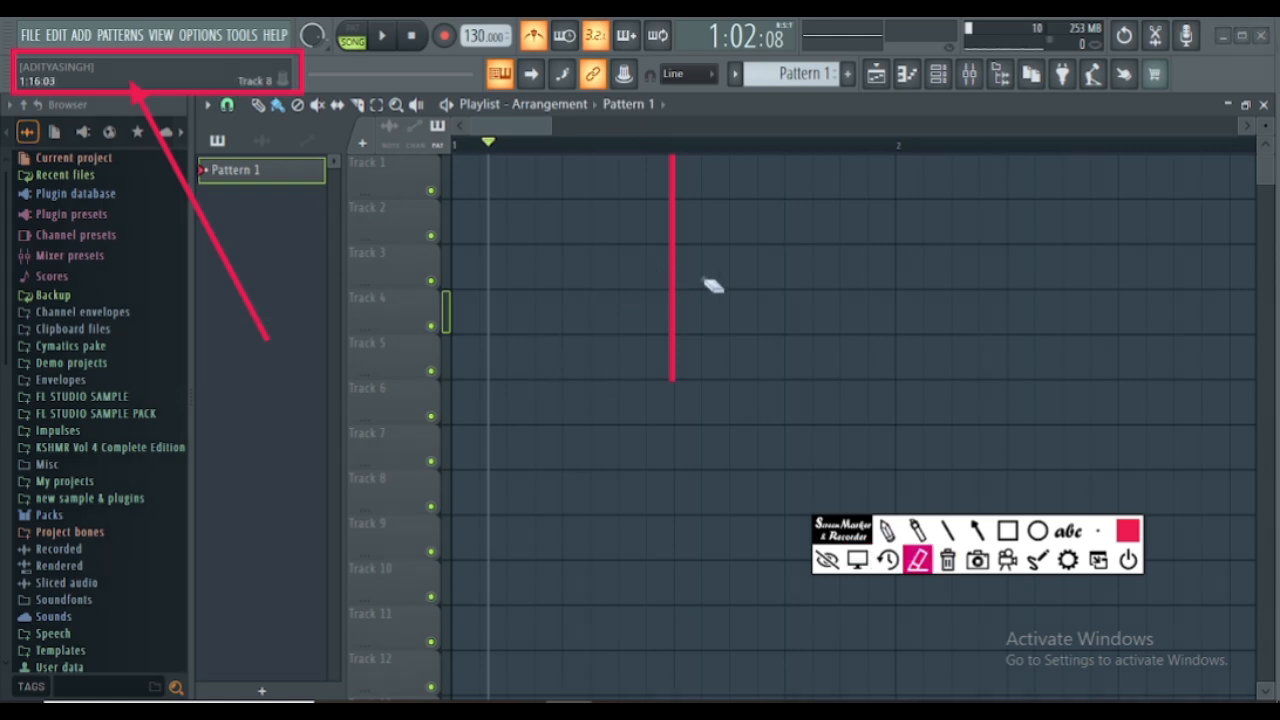
click(673, 295)
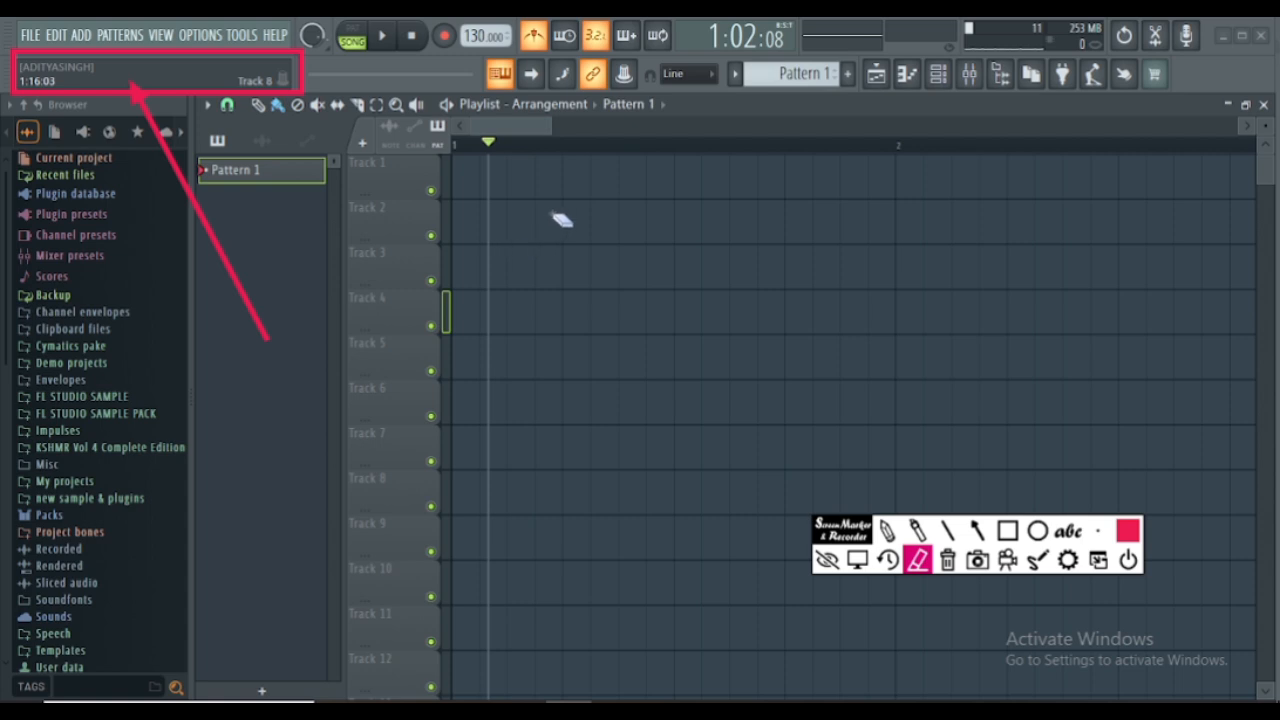
- Annotate the four beat divisions of bar 1 with vertical red lines, ending at bar 2, and return to pointer mode
click(947, 530)
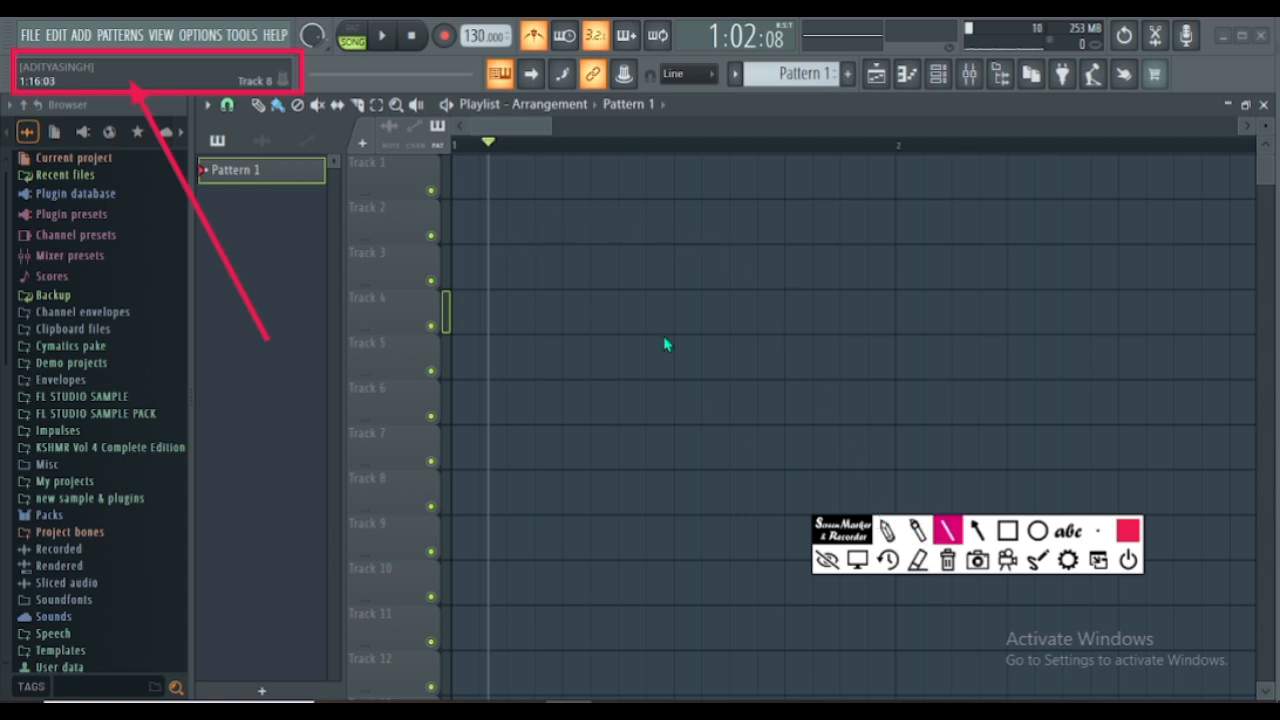
mouse_move(558, 155)
mouse_down()
mouse_move(566, 437)
mouse_move(561, 428)
mouse_up()
drag(671, 155, 677, 432)
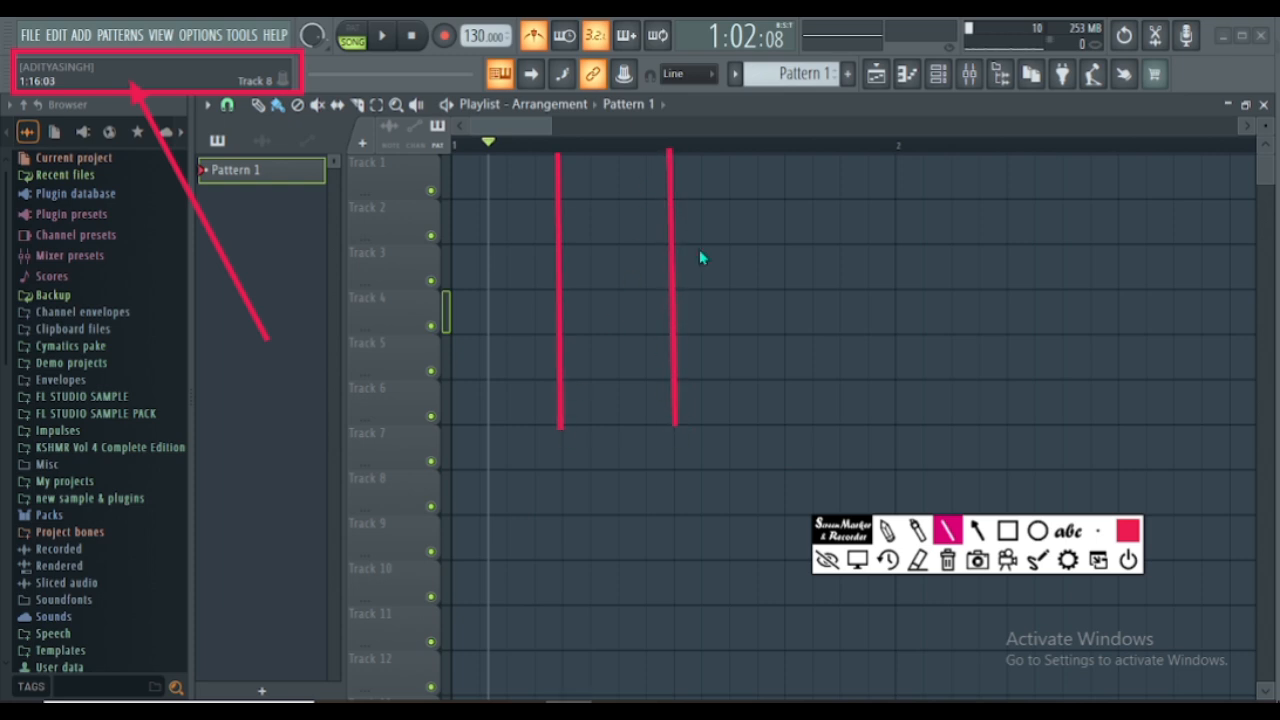
drag(782, 155, 785, 402)
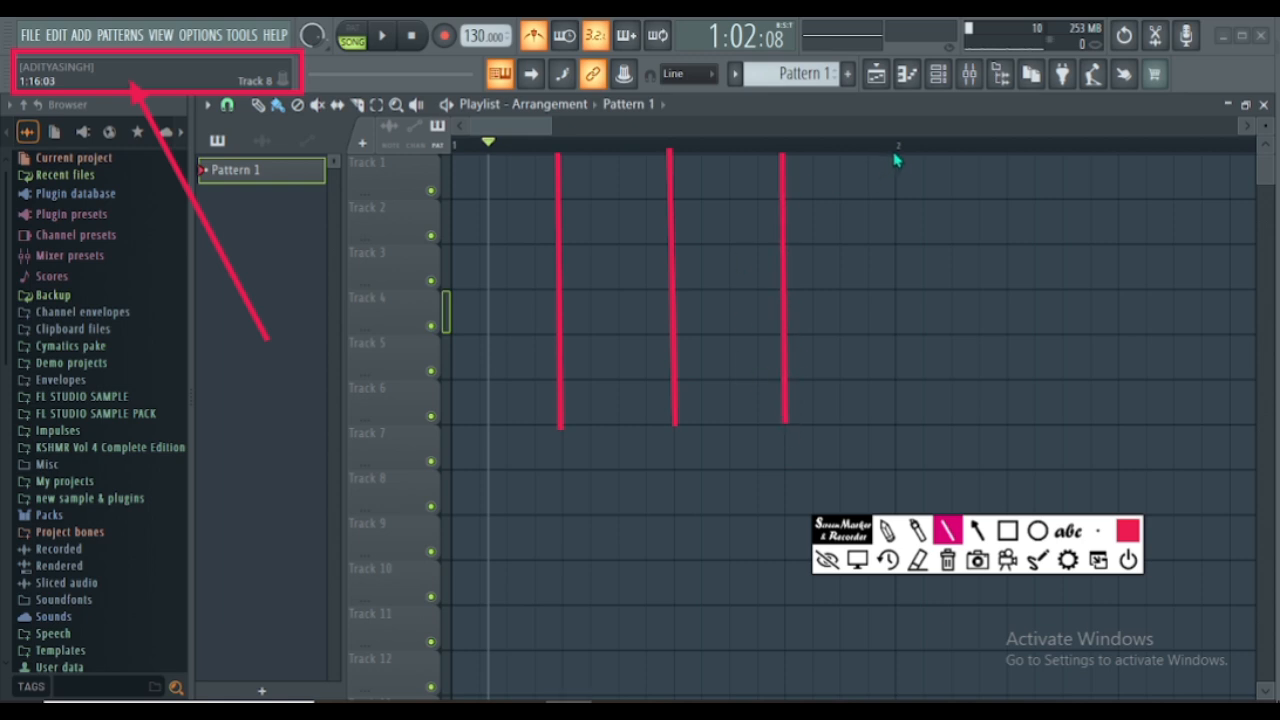
drag(893, 152, 897, 428)
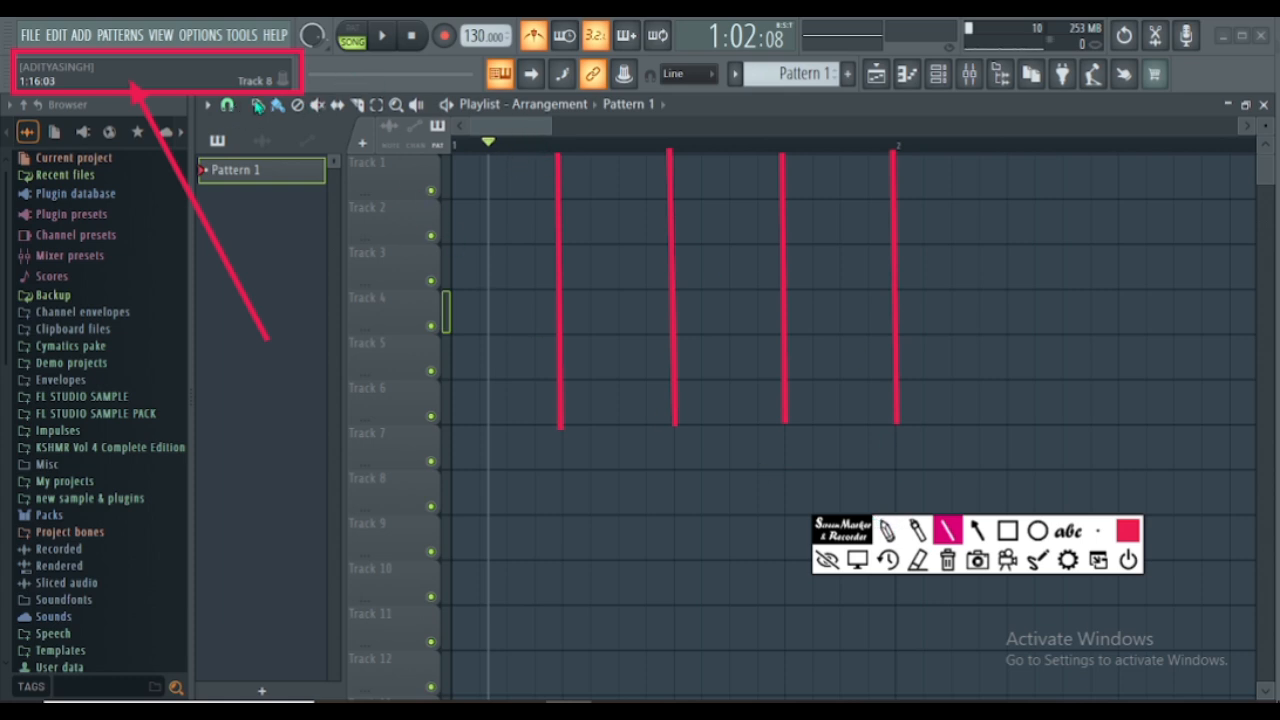
click(857, 559)
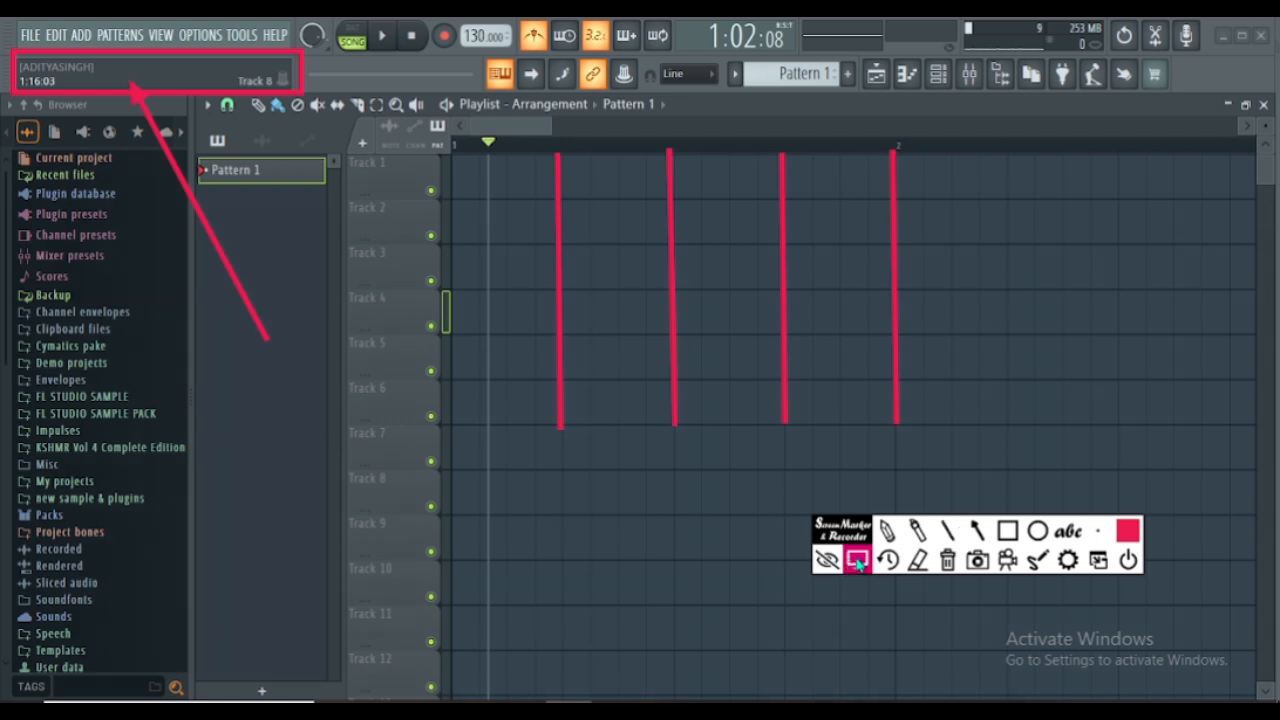
- Place a Pattern 1 clip at the start of Track 1 and resize it to end at the first red beat line
click(469, 189)
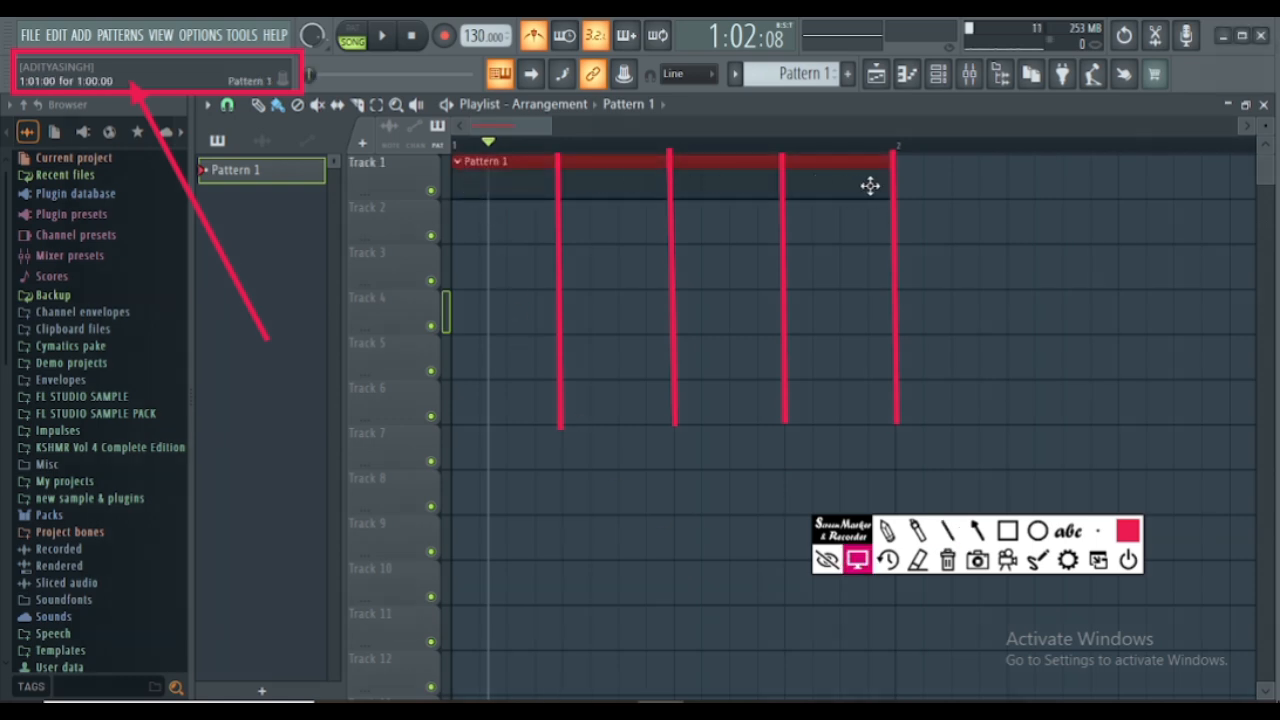
drag(890, 163, 479, 193)
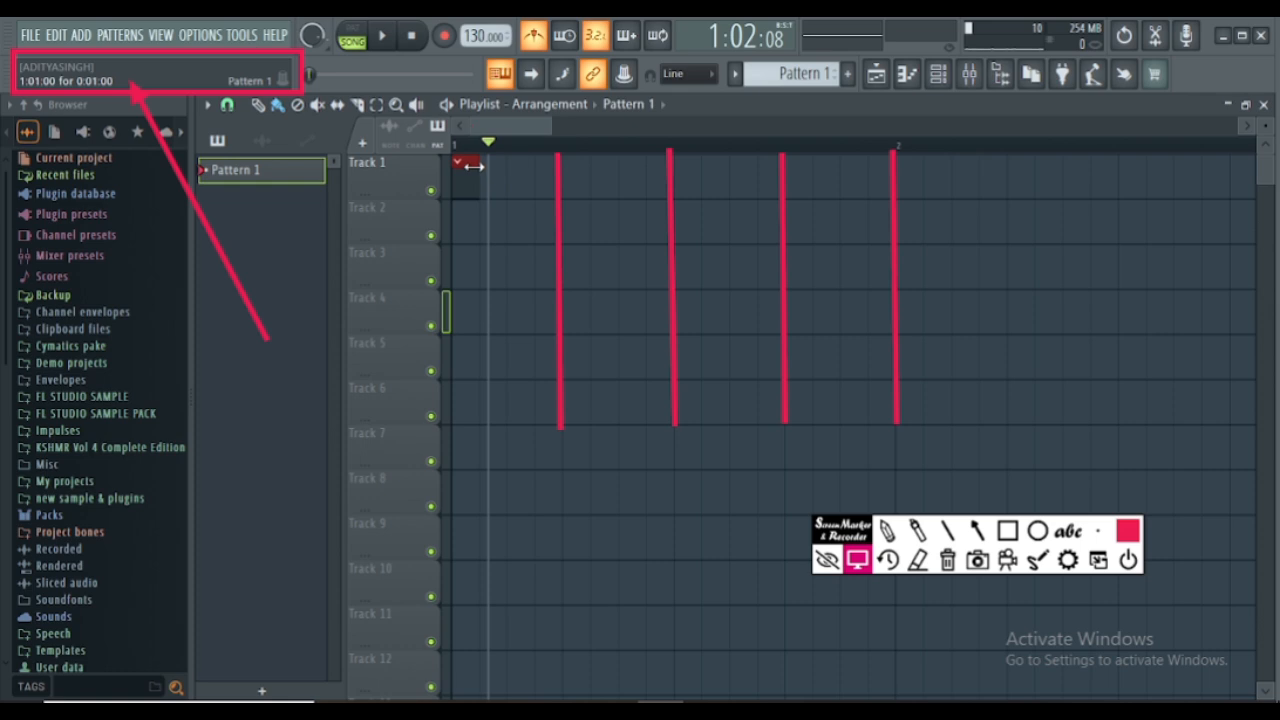
drag(474, 167, 550, 170)
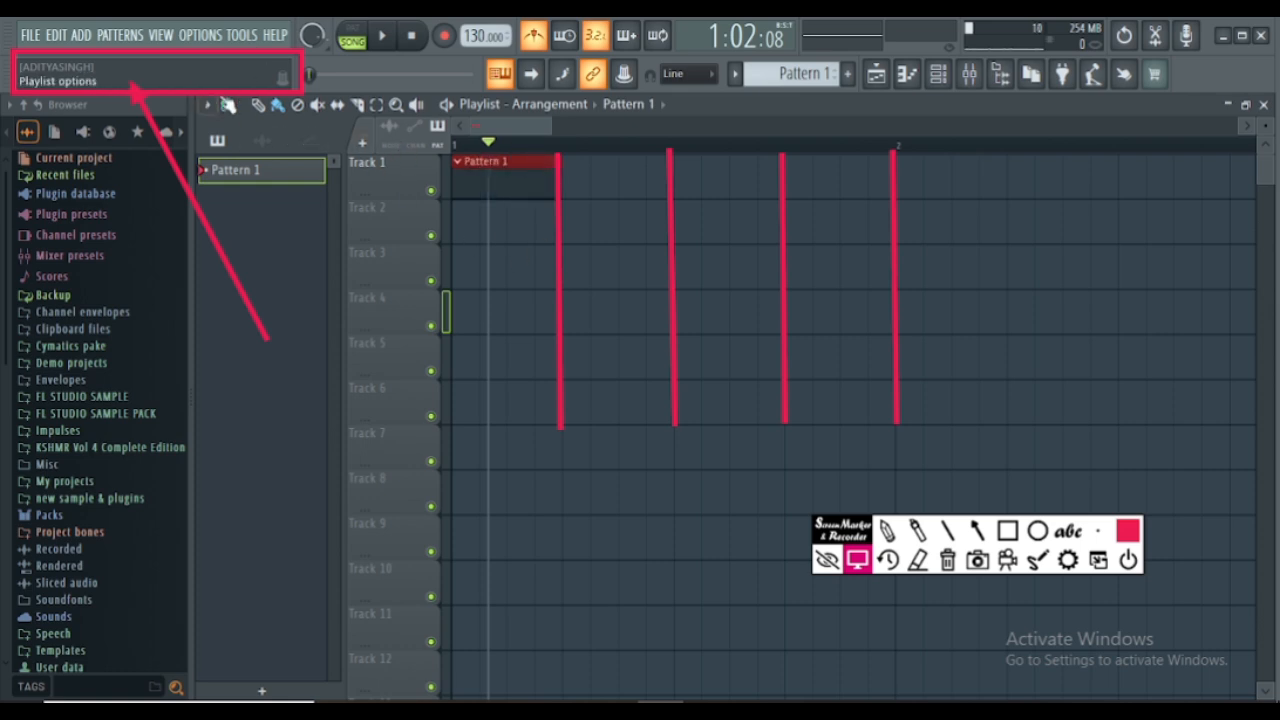
- Select the whole of bar 1 on the playlist timeline and check the snap to grid options
click(229, 106)
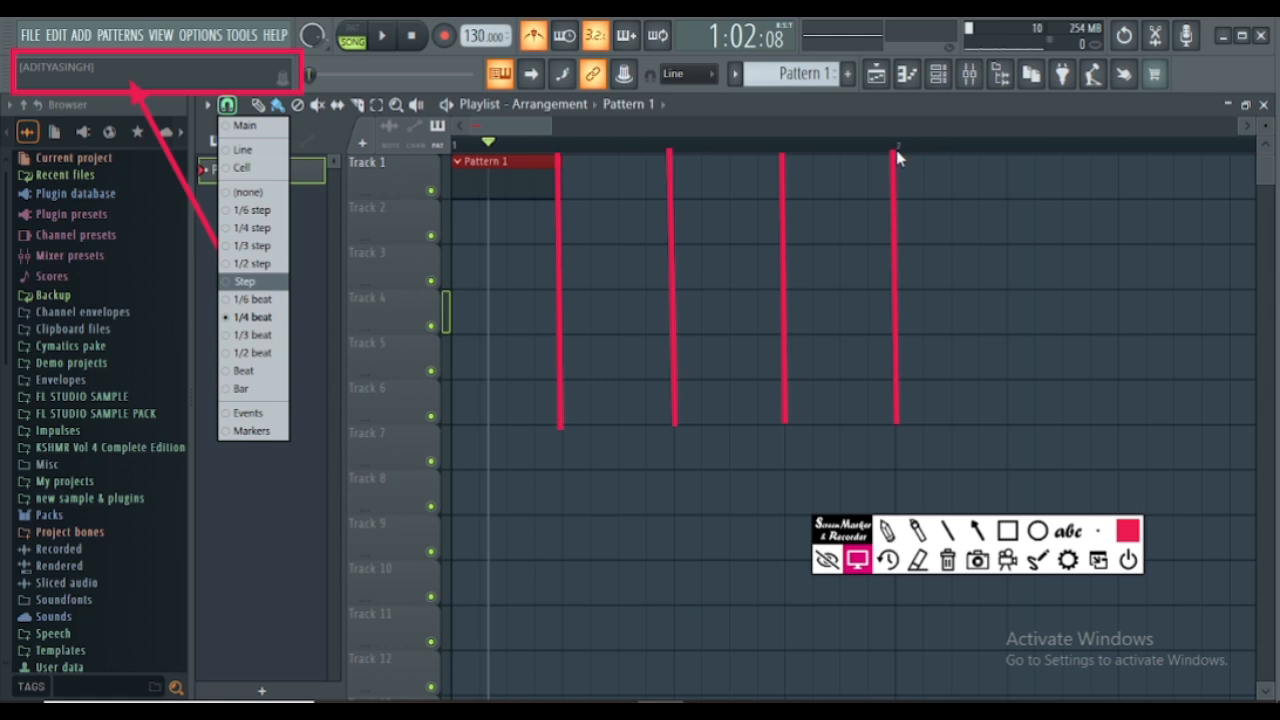
drag(896, 150, 478, 170)
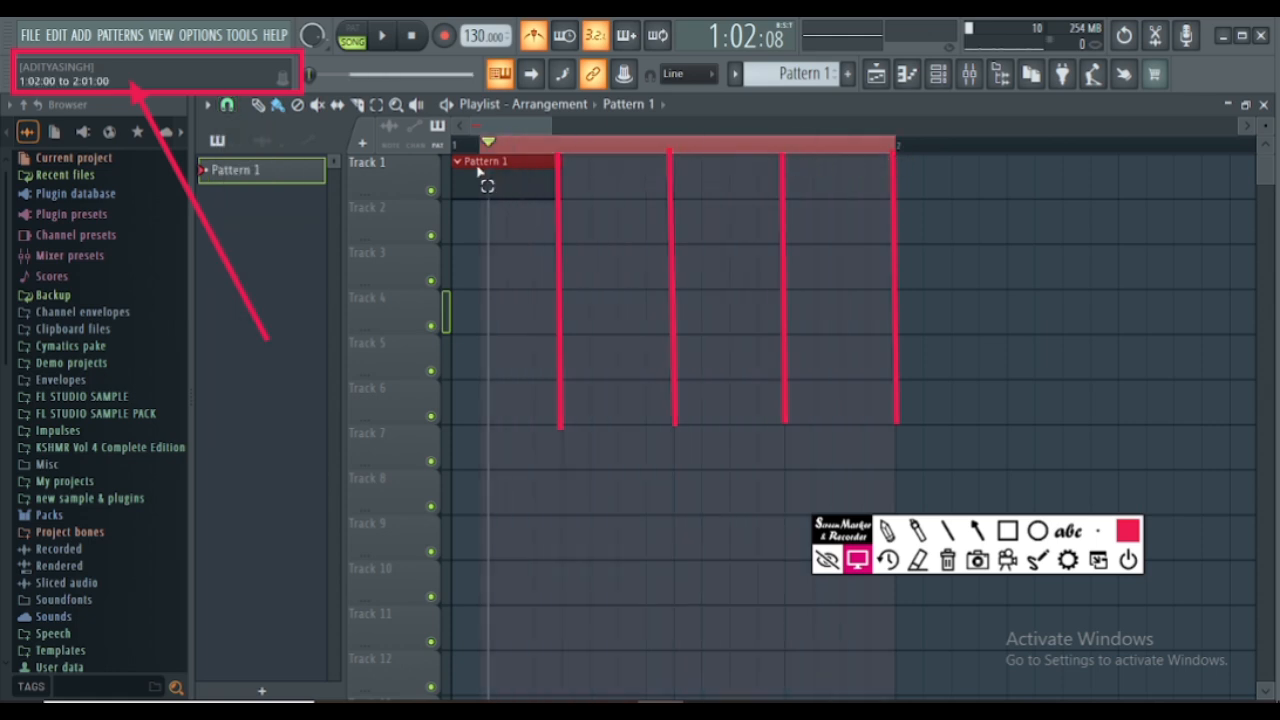
click(228, 105)
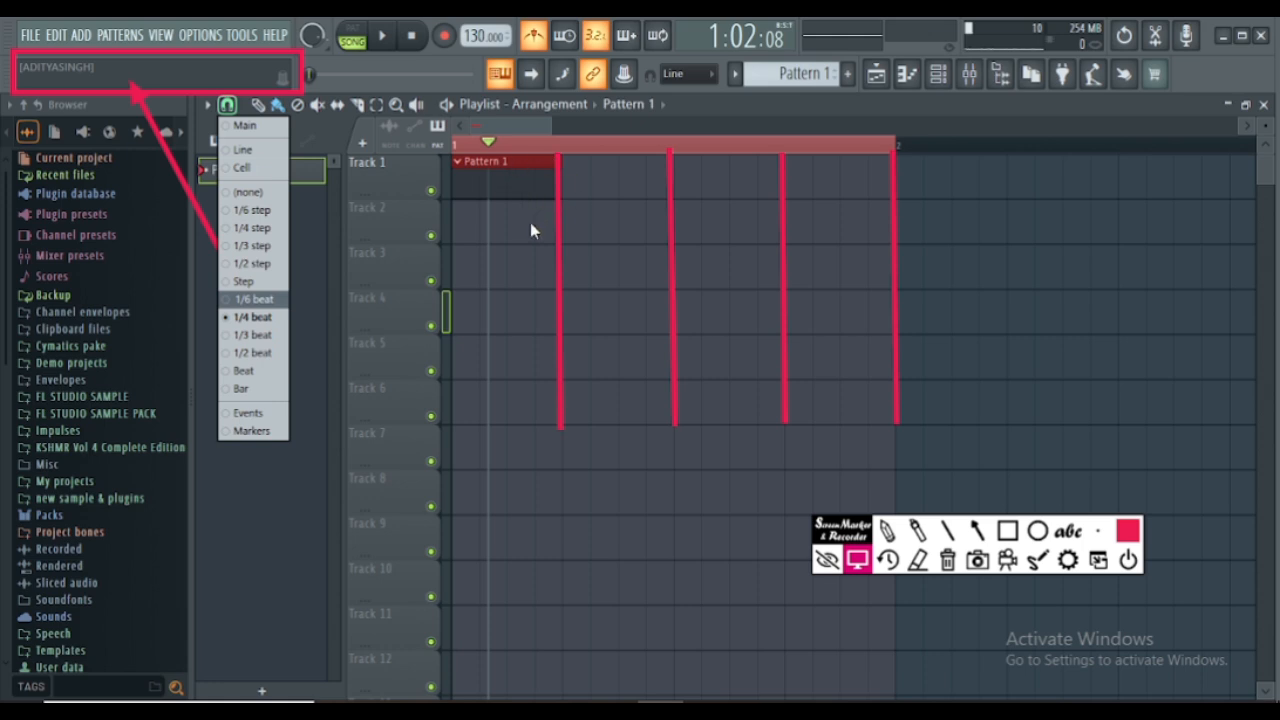
click(553, 159)
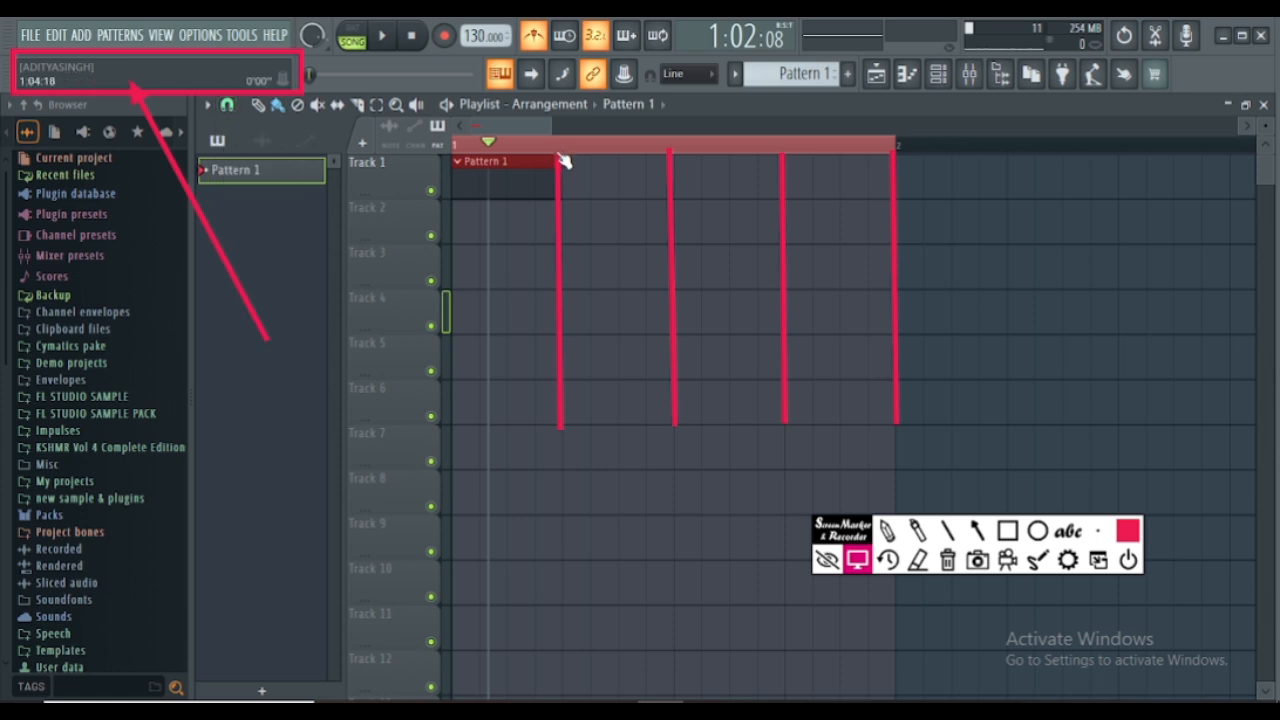
- Return the playhead to the start of bar 1 and make time selections, from the first beat up to the full bar
click(560, 147)
ctrl+click(558, 148)
drag(558, 148, 440, 154)
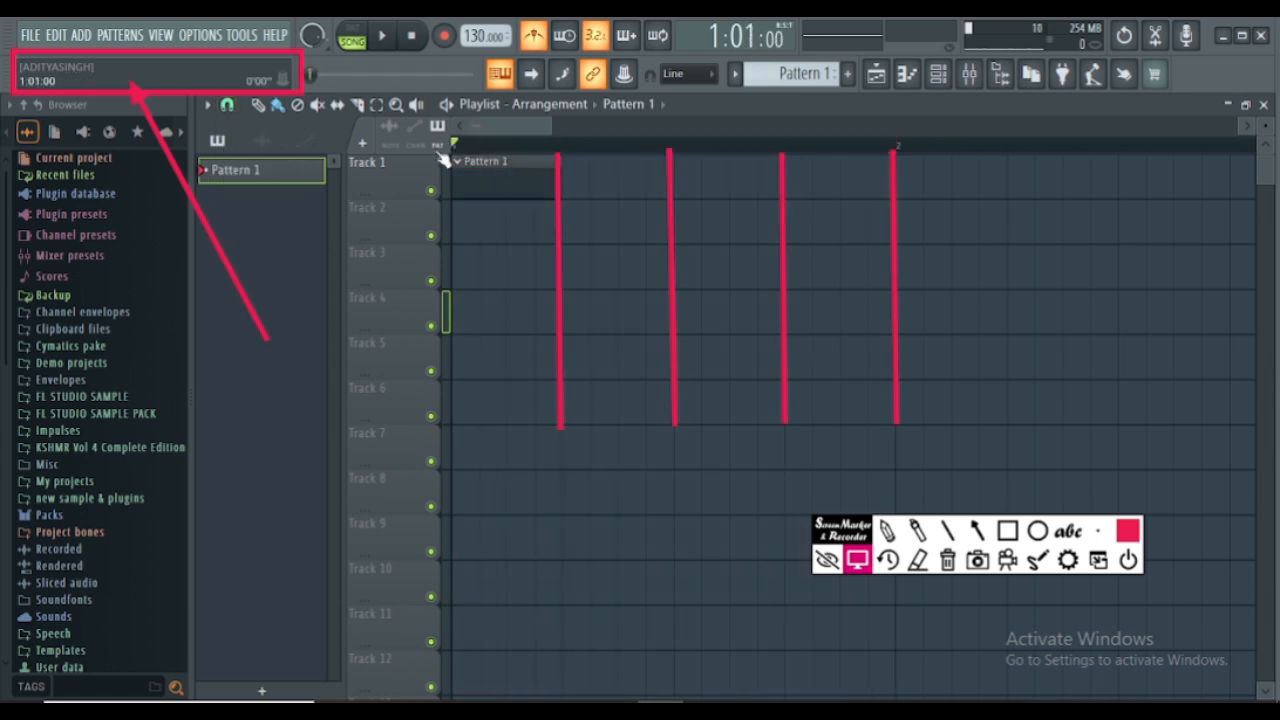
drag(560, 151, 423, 160)
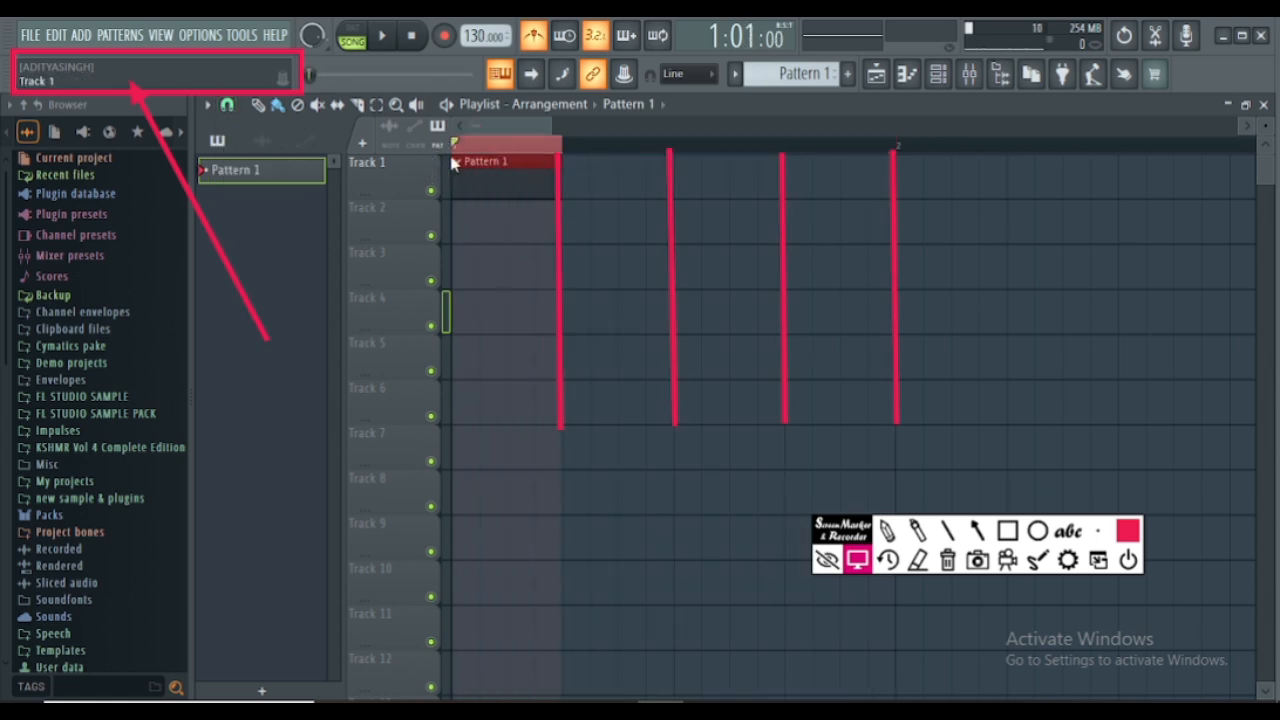
drag(664, 150, 786, 151)
drag(912, 150, 903, 157)
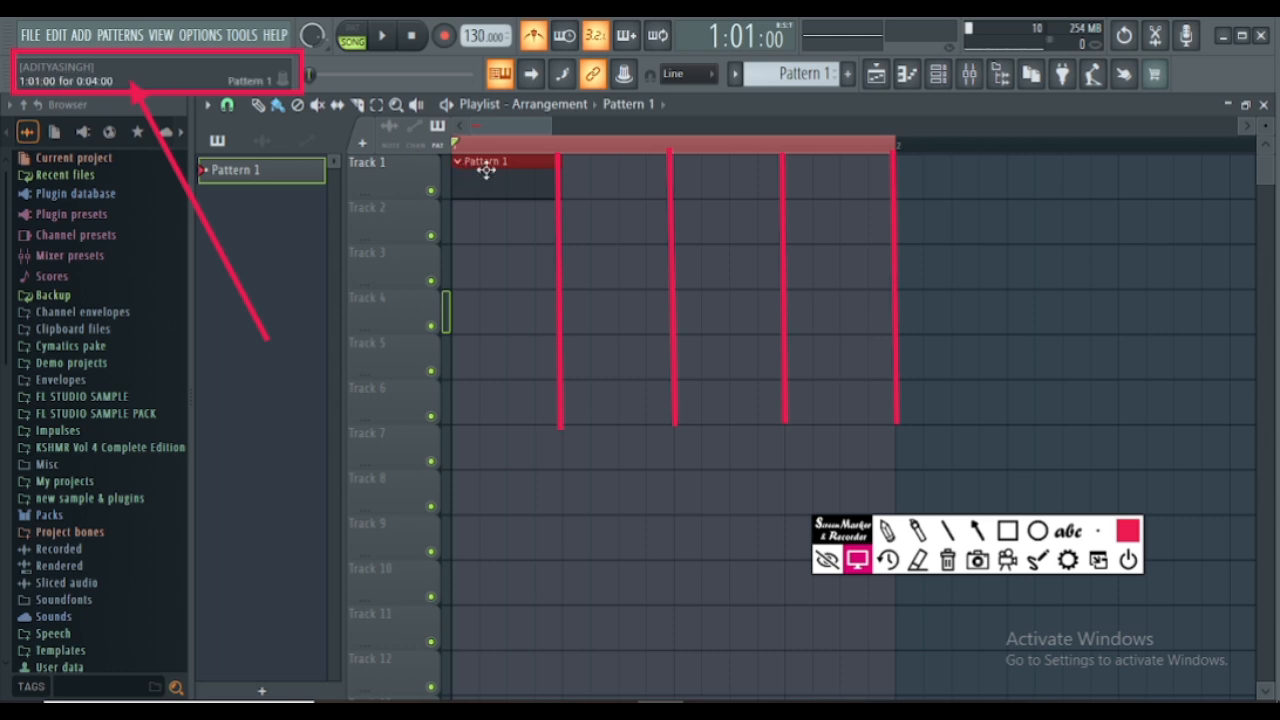
- Delete the Pattern 1 clip from Track 1 and reset the playhead to the start of bar 1
right_click(487, 170)
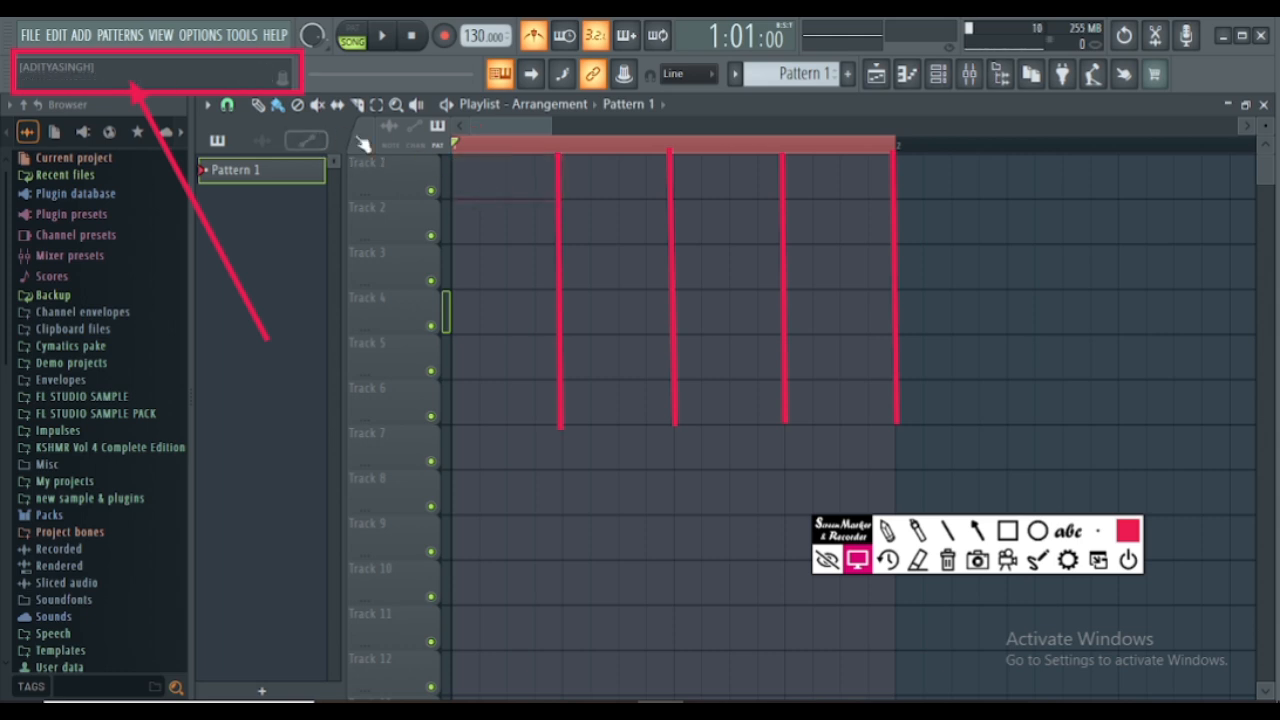
click(513, 150)
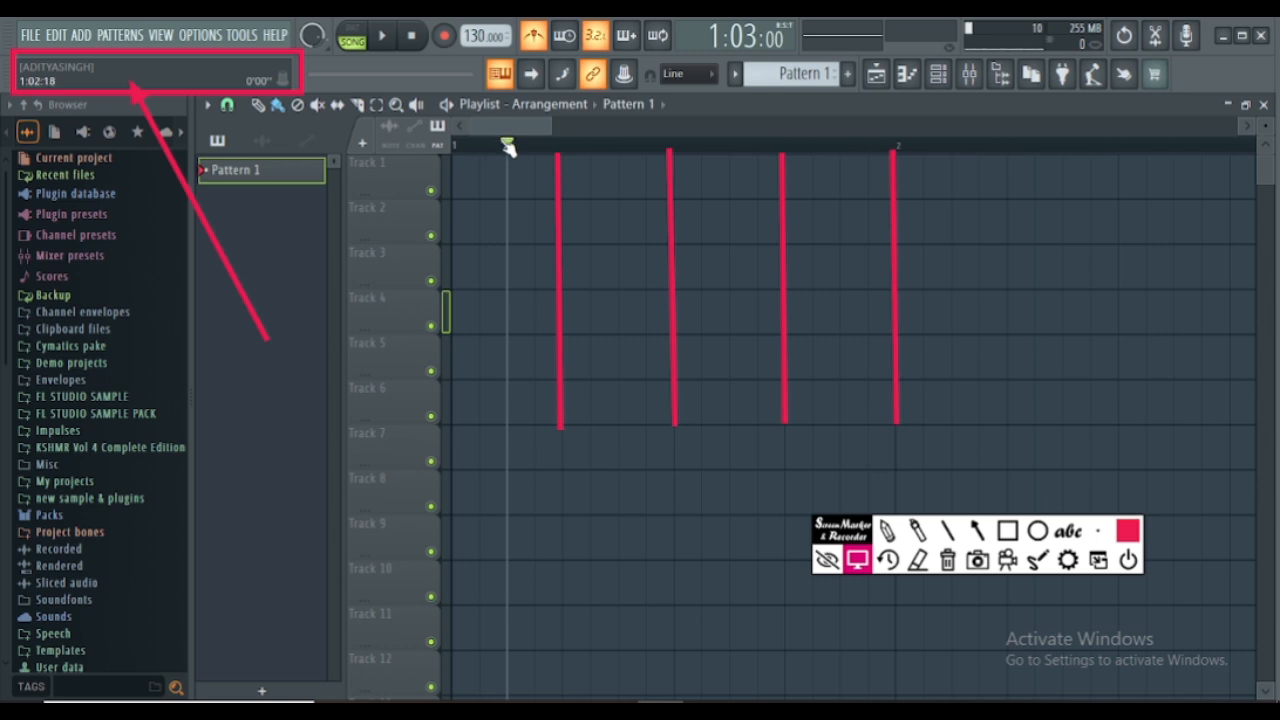
drag(505, 142, 350, 146)
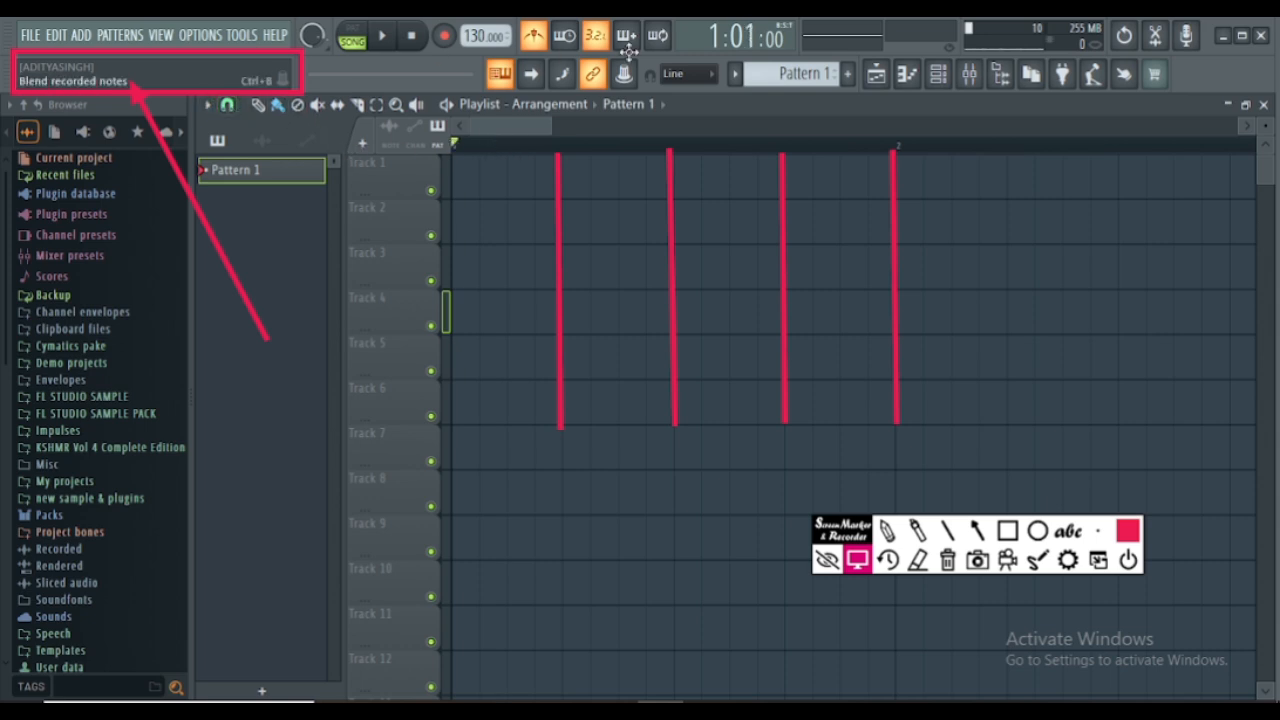
- Set the playlist's snap to grid to Bar
click(228, 108)
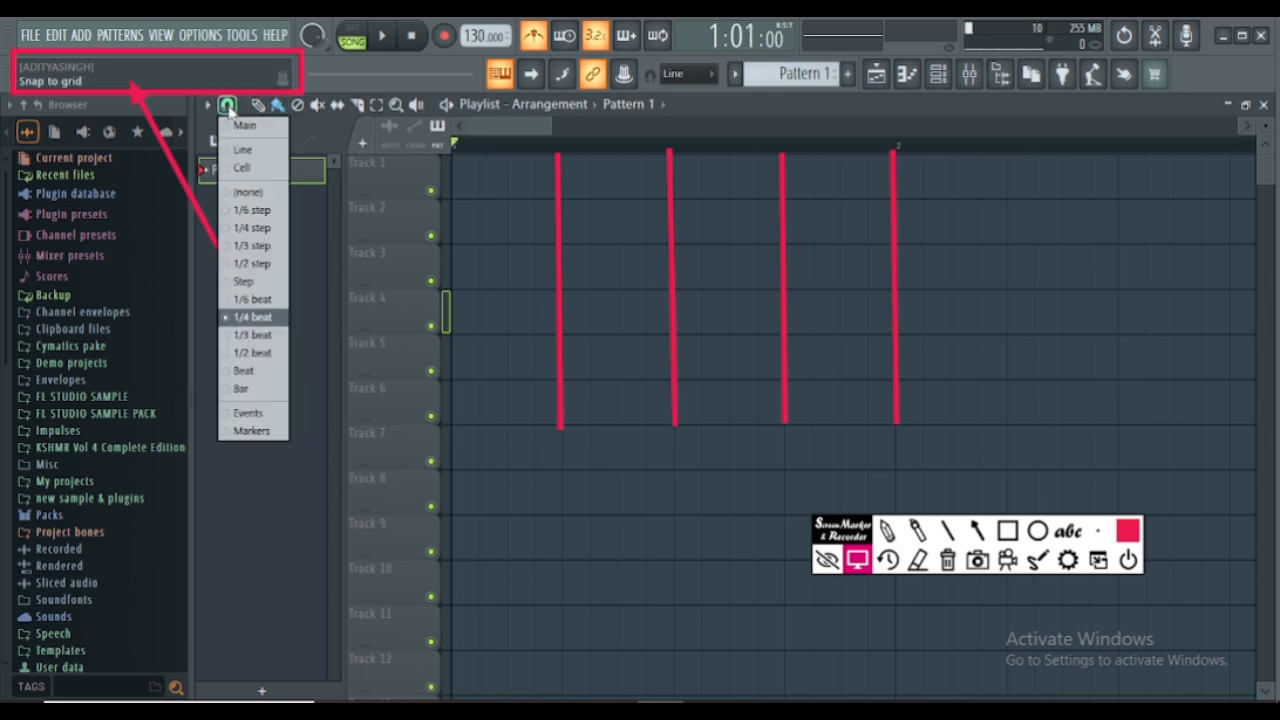
click(284, 387)
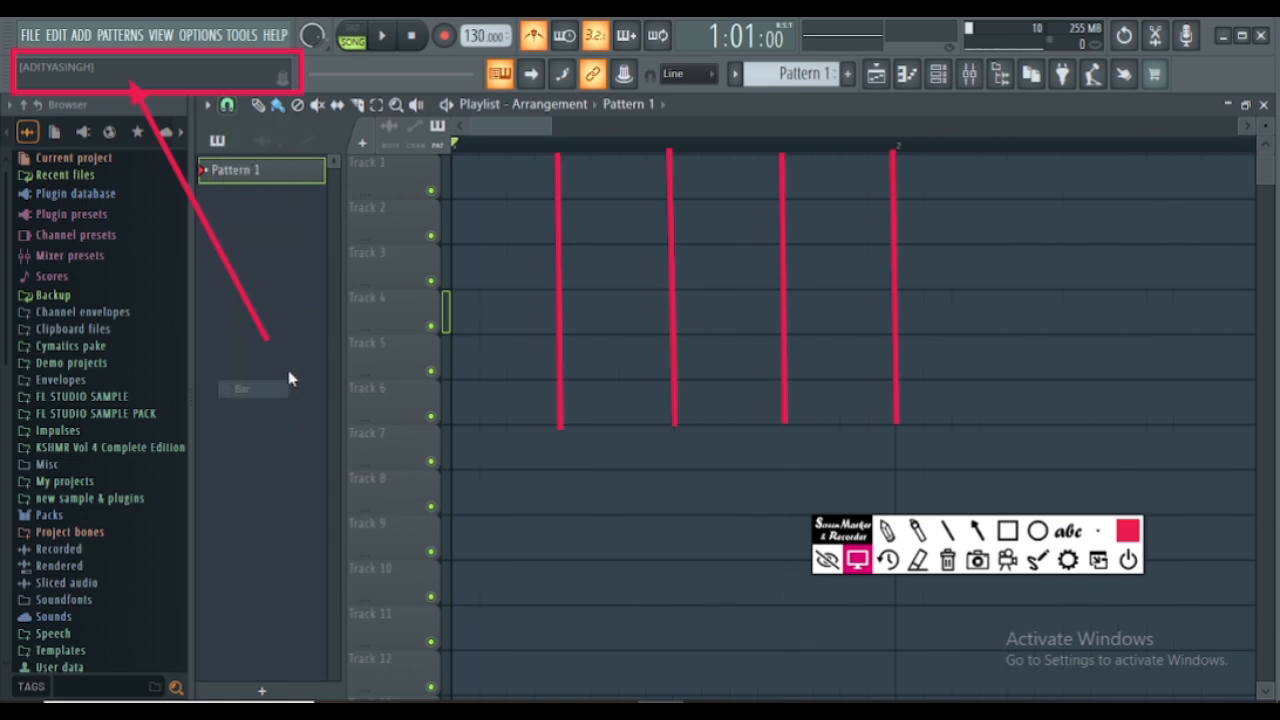
- Erase the four vertical red lines from the playlist and return to normal pointer mode
click(917, 559)
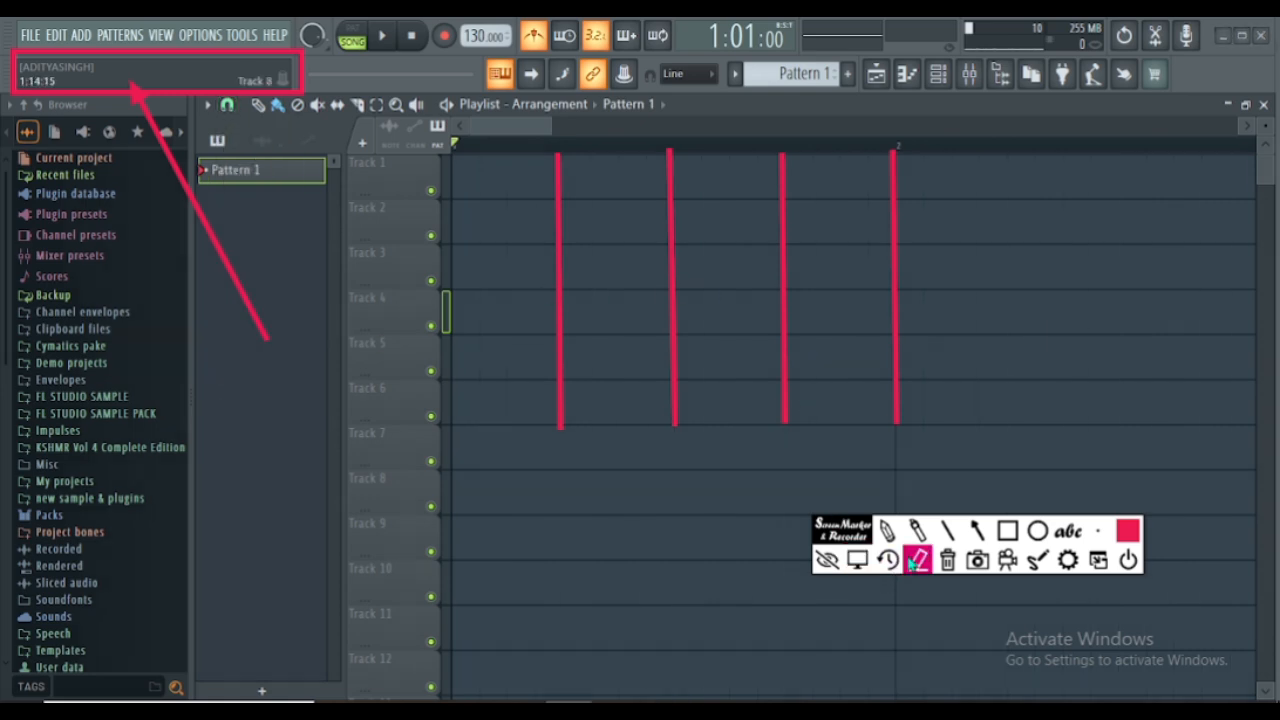
click(897, 366)
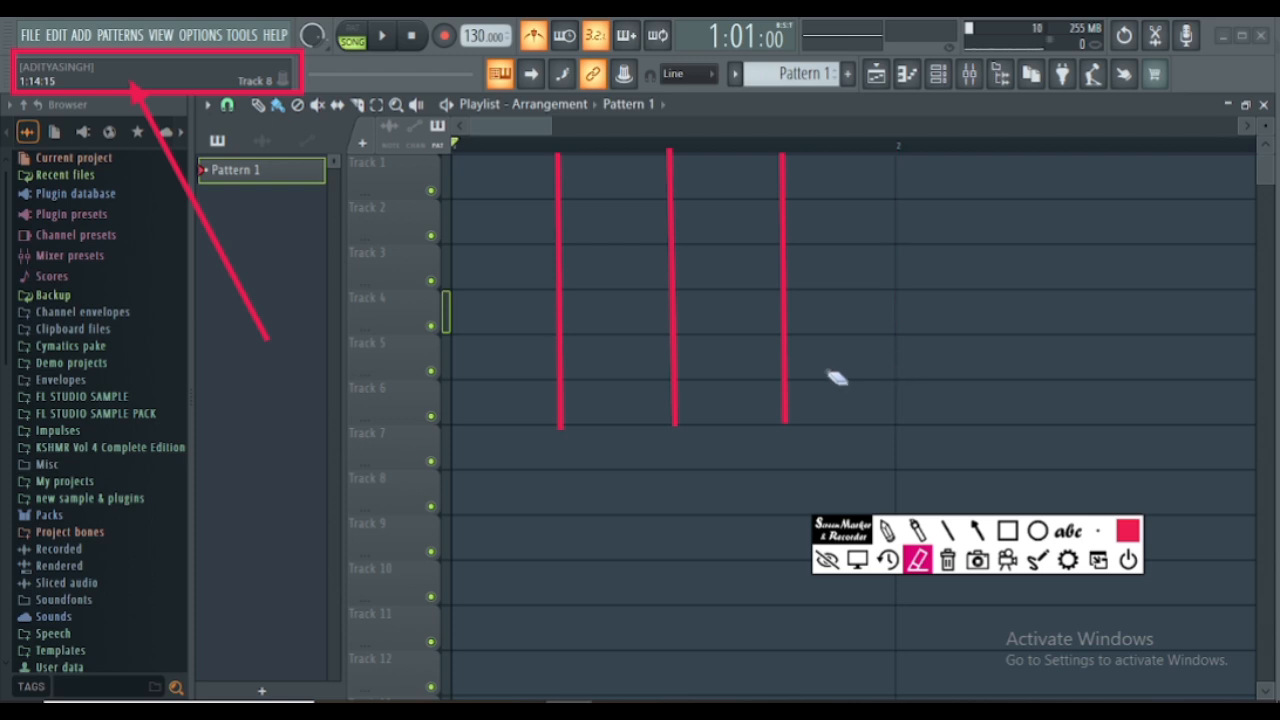
click(787, 358)
click(672, 363)
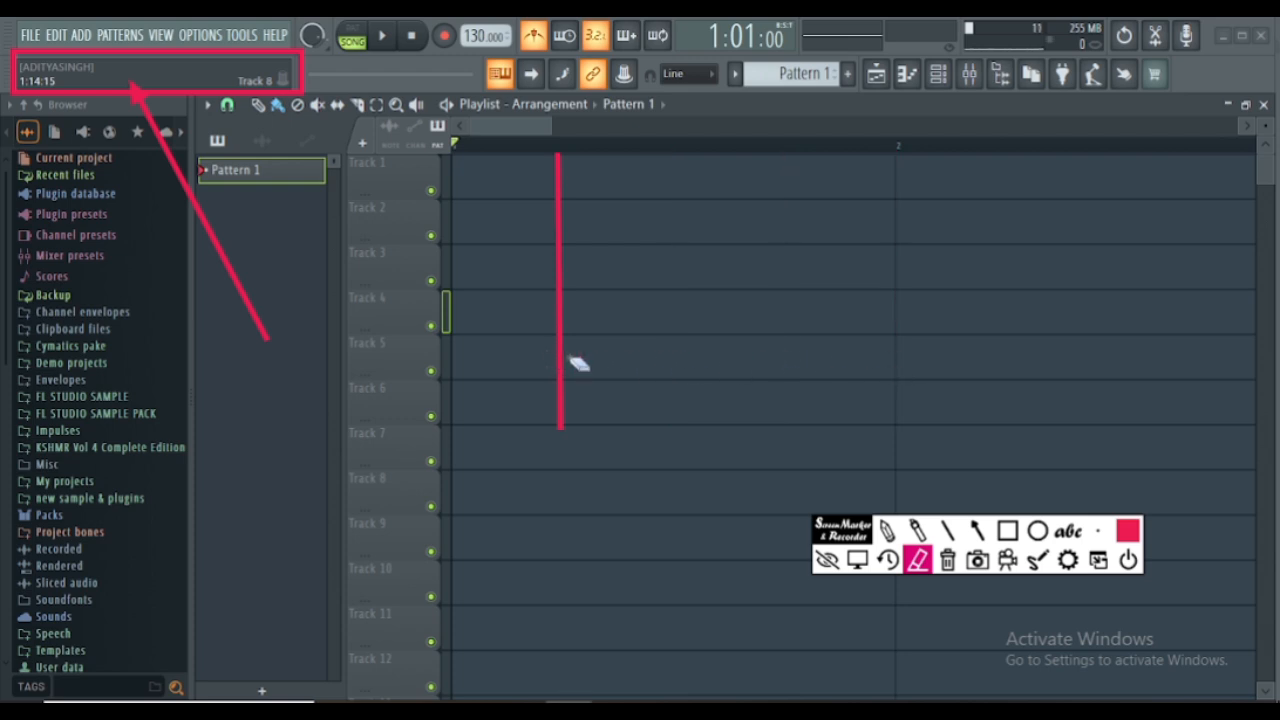
click(558, 350)
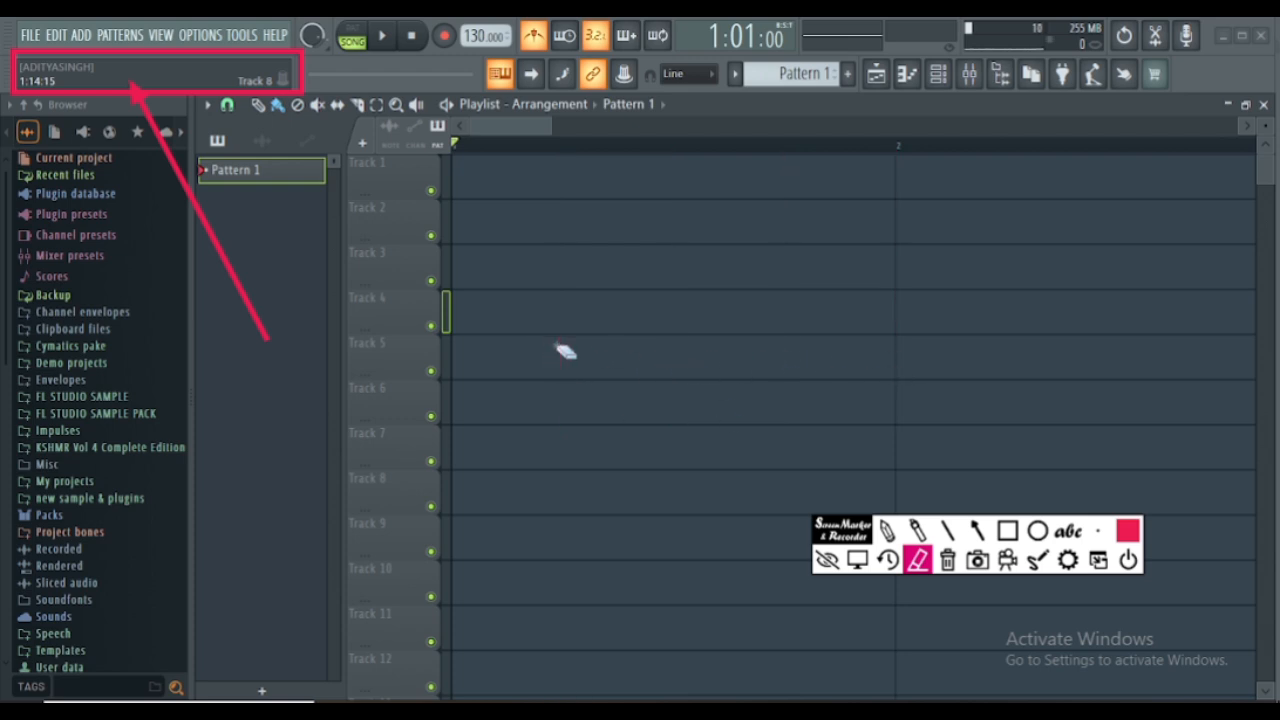
click(857, 561)
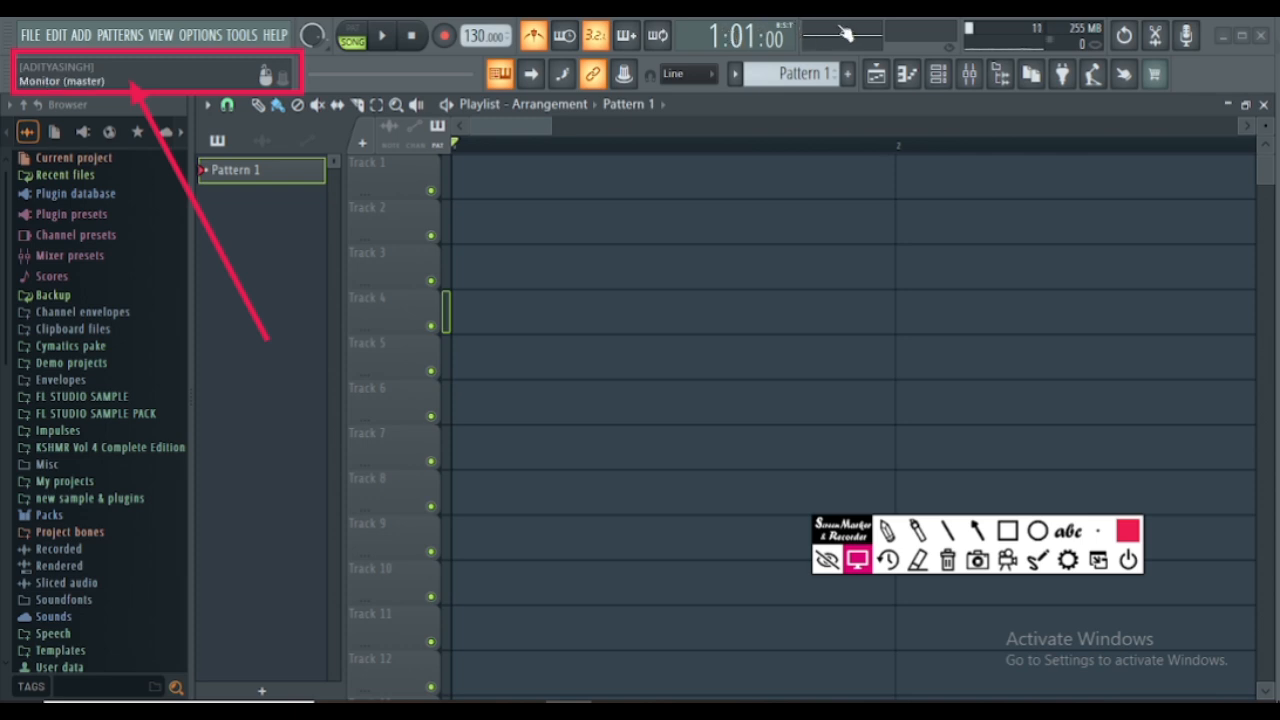
- Play the song from the start twice to examine the metronome signal on the master monitor, stopping playback each time
click(383, 36)
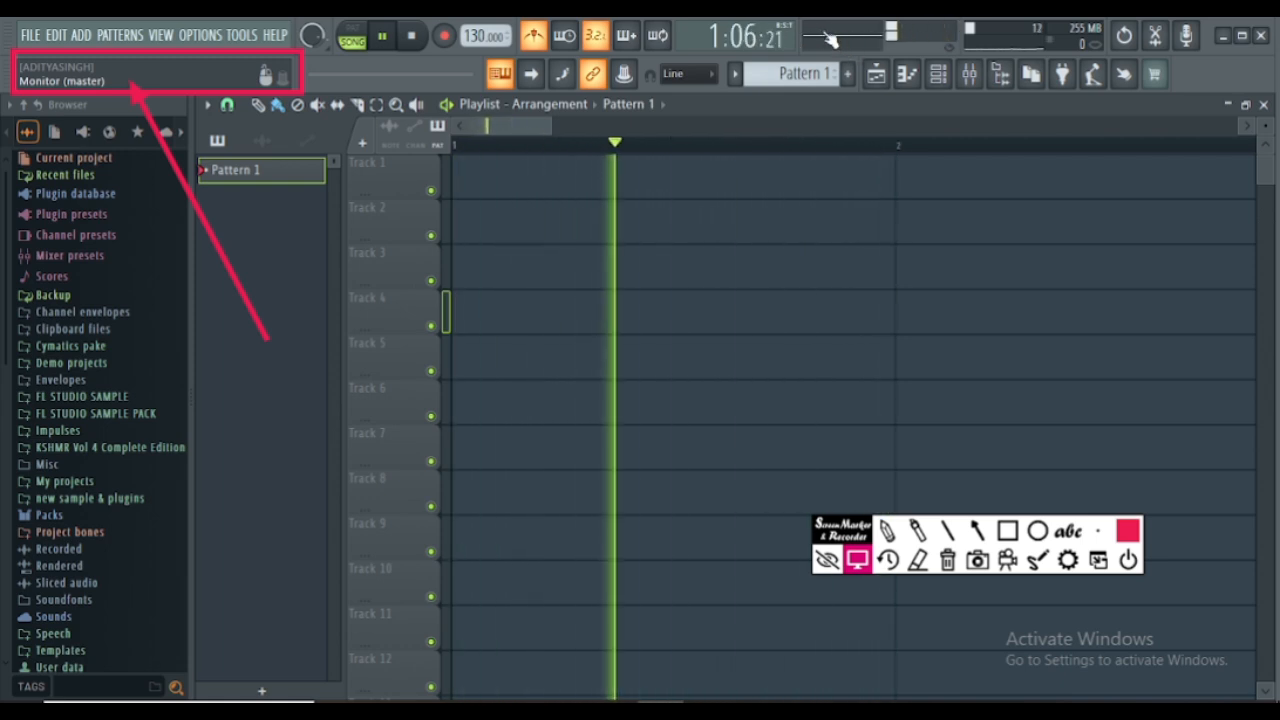
key(space)
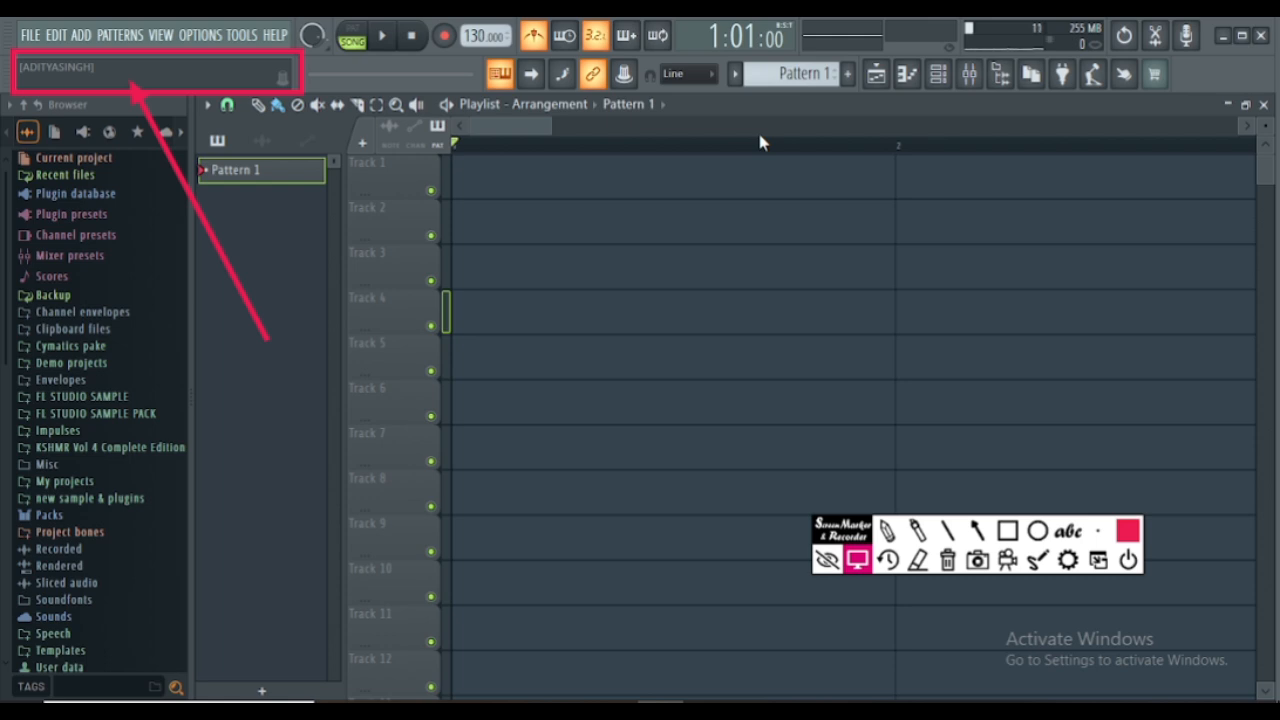
key(space)
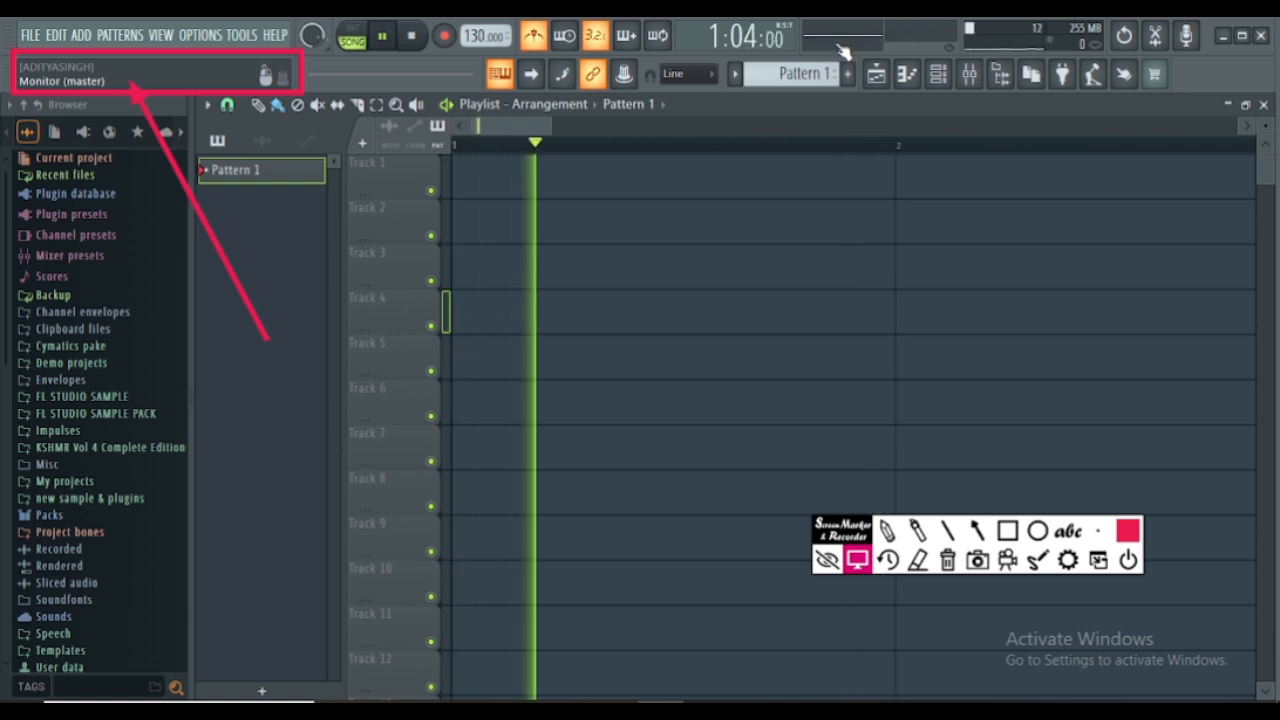
key(space)
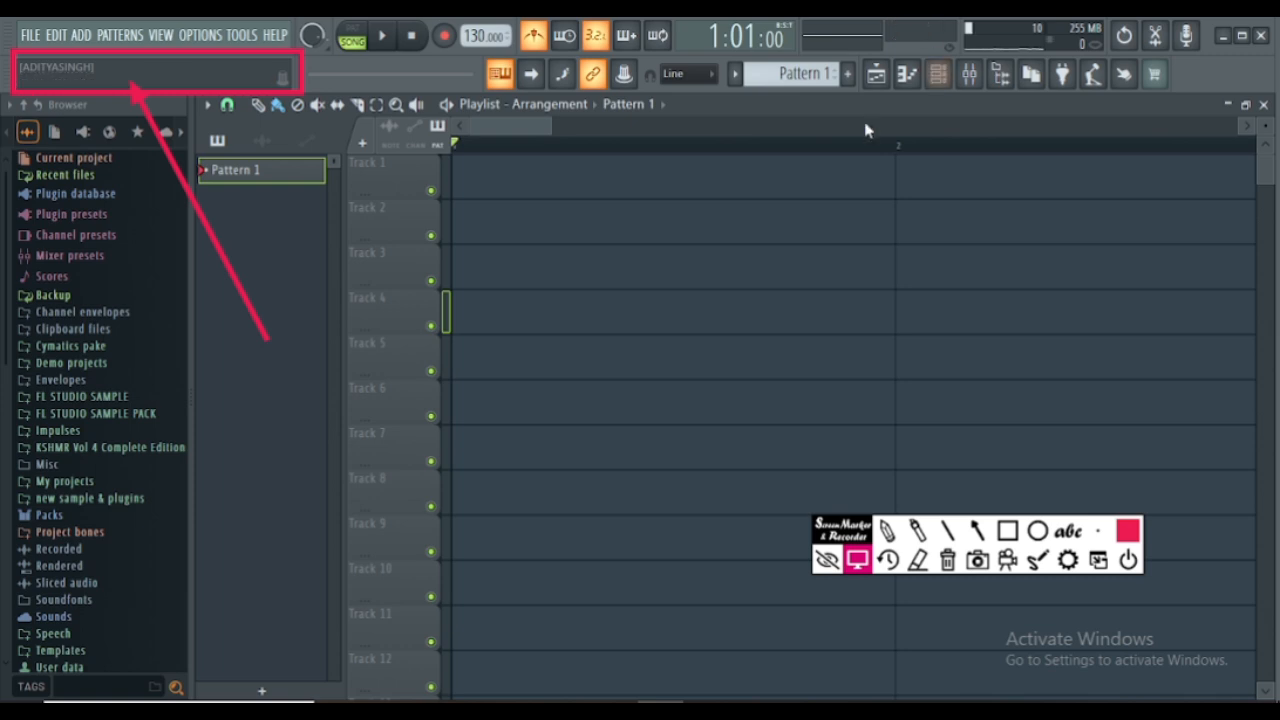
- Open the mixer with its Current track selected and outline that track's level meter with a red Screen Marker rectangle
click(969, 73)
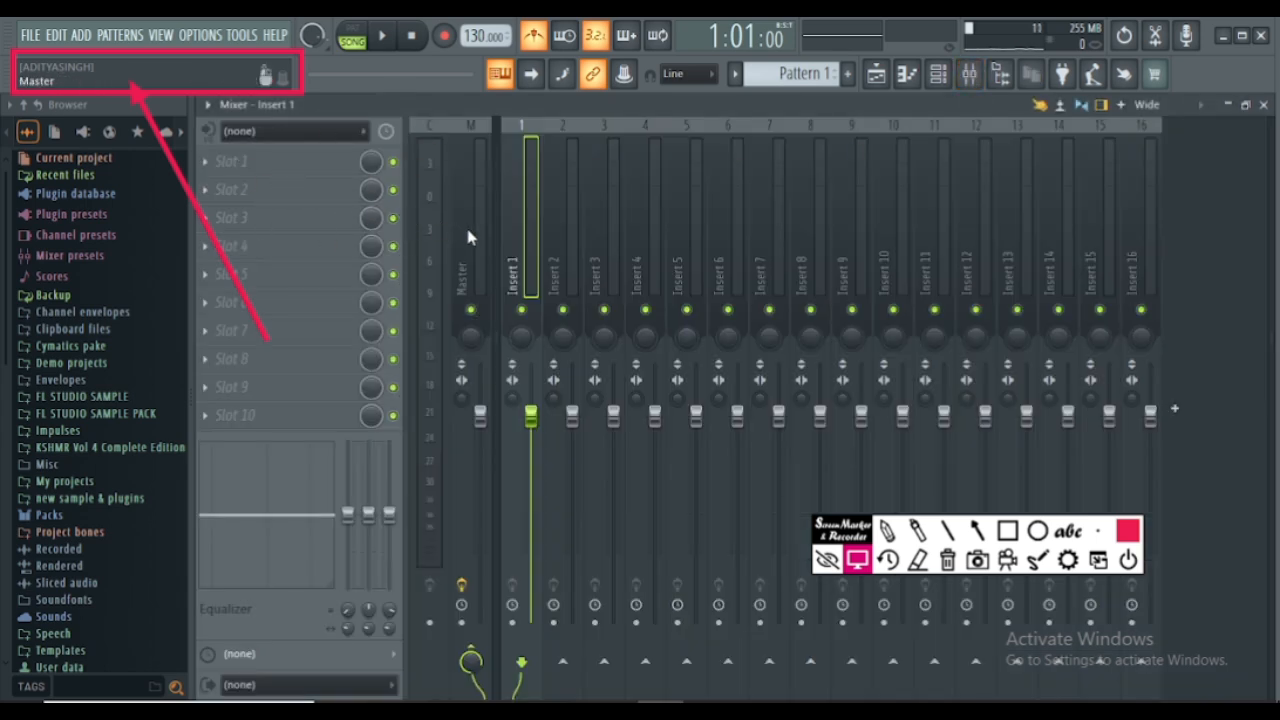
click(427, 265)
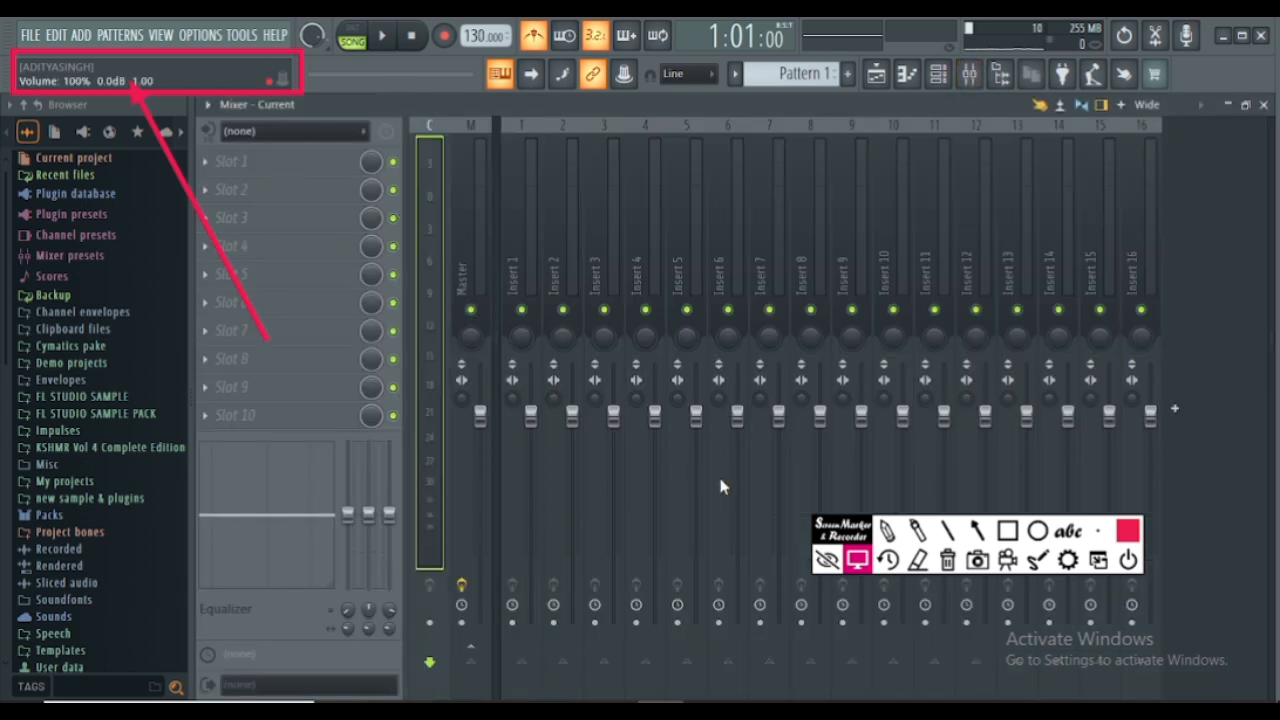
click(1005, 531)
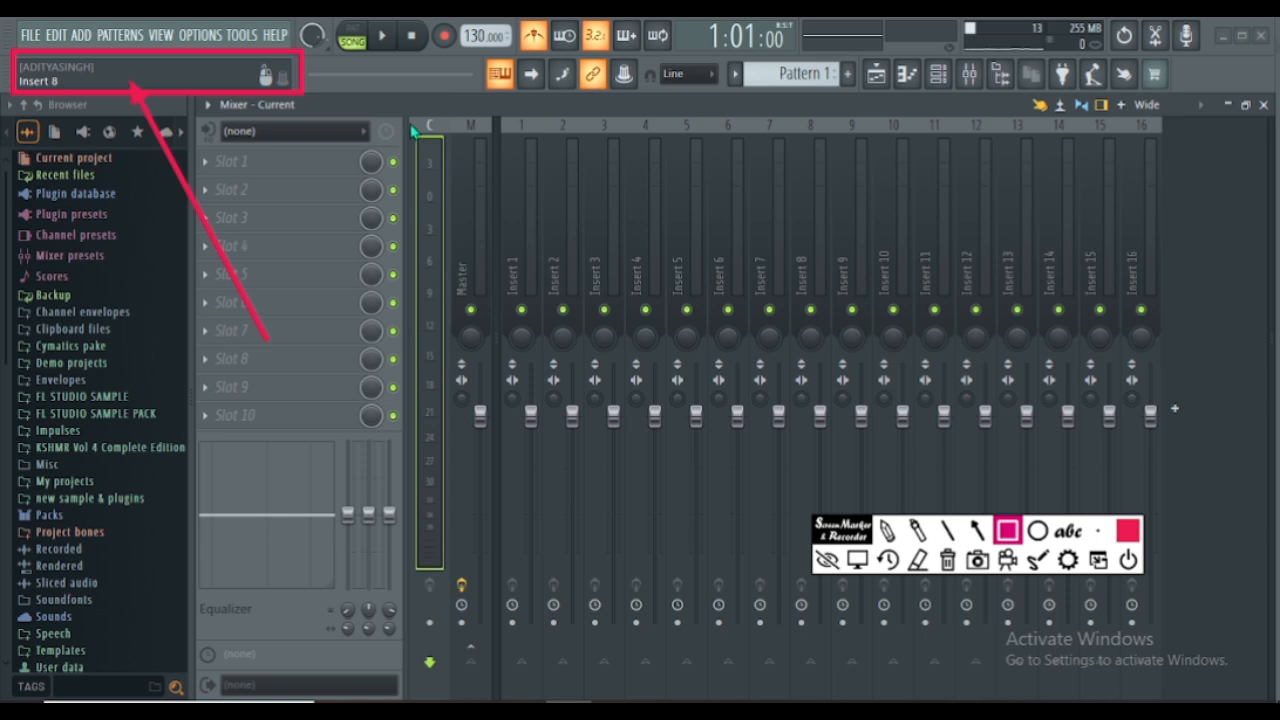
mouse_move(416, 123)
mouse_down()
mouse_move(450, 162)
mouse_move(463, 585)
mouse_up()
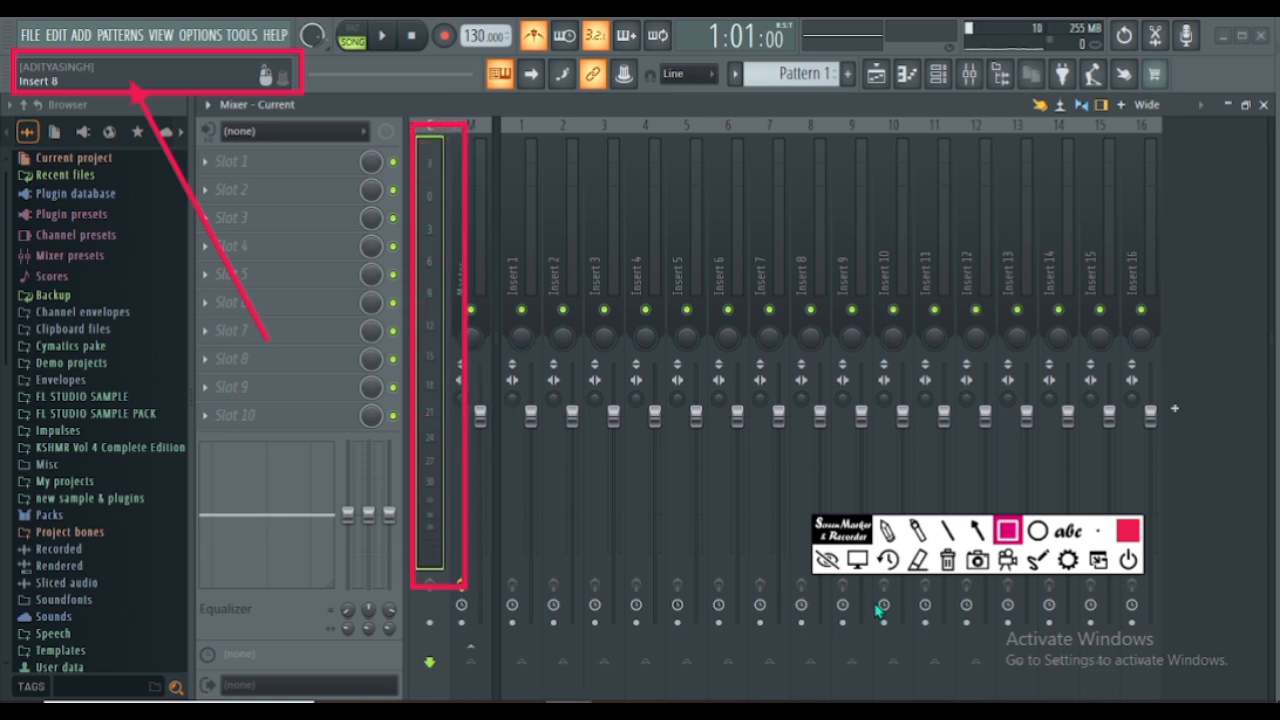
click(862, 562)
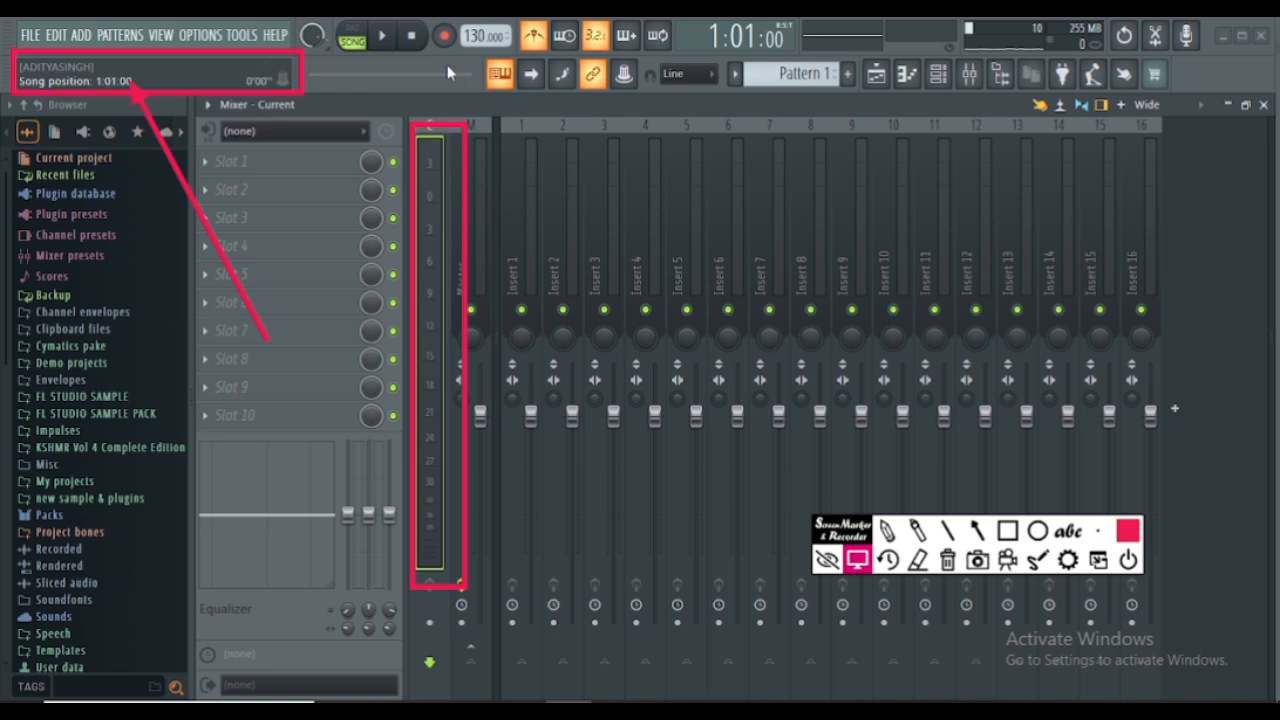
- Play the song to examine the signal level on the mixer's Current track meter, and stop playback
click(384, 37)
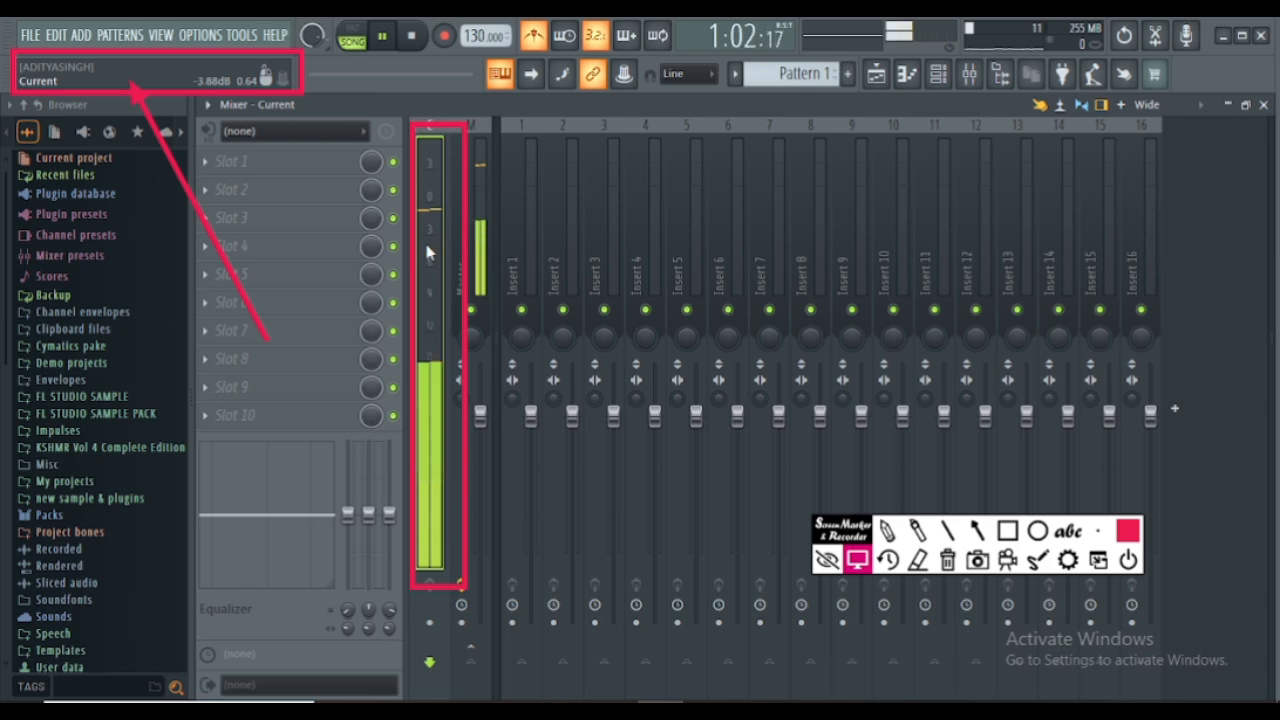
key(space)
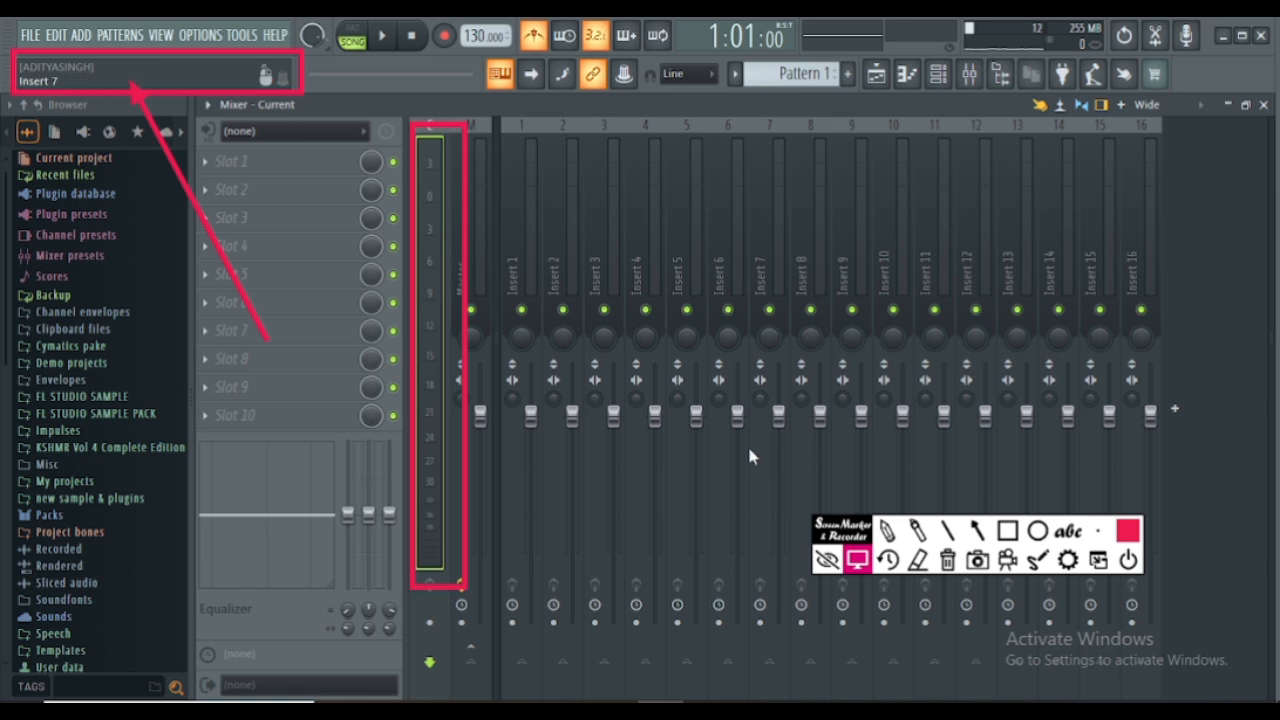
- Erase the red rectangle around the Current track's meter and close the mixer
click(918, 559)
click(464, 450)
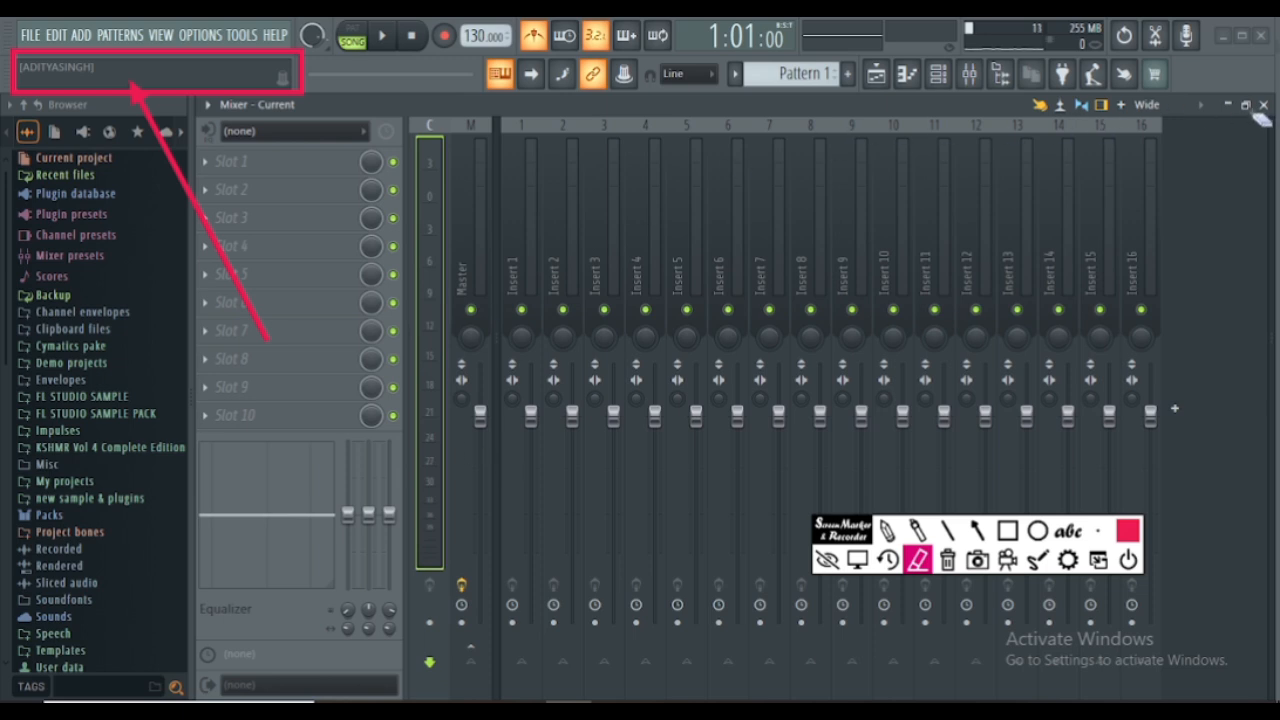
click(857, 559)
click(1263, 104)
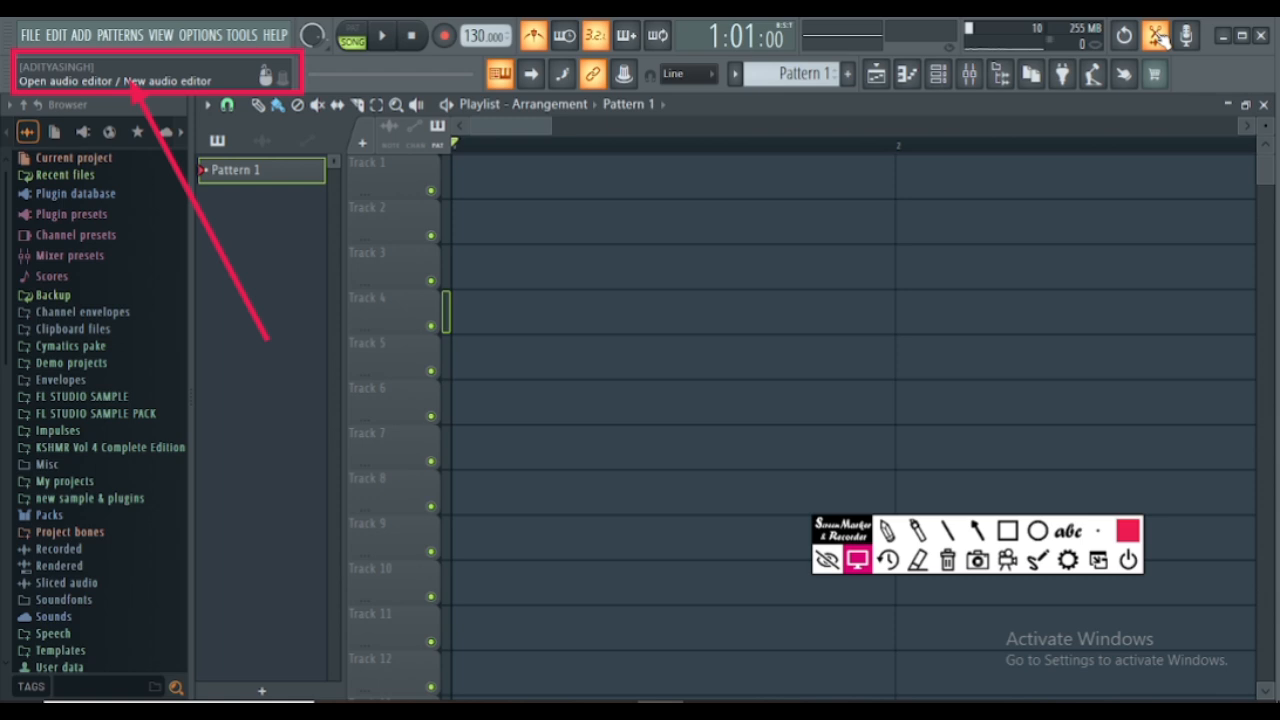
- Open the Edison audio editor on the Master track and move its window up so that all of it fits on screen
click(1158, 37)
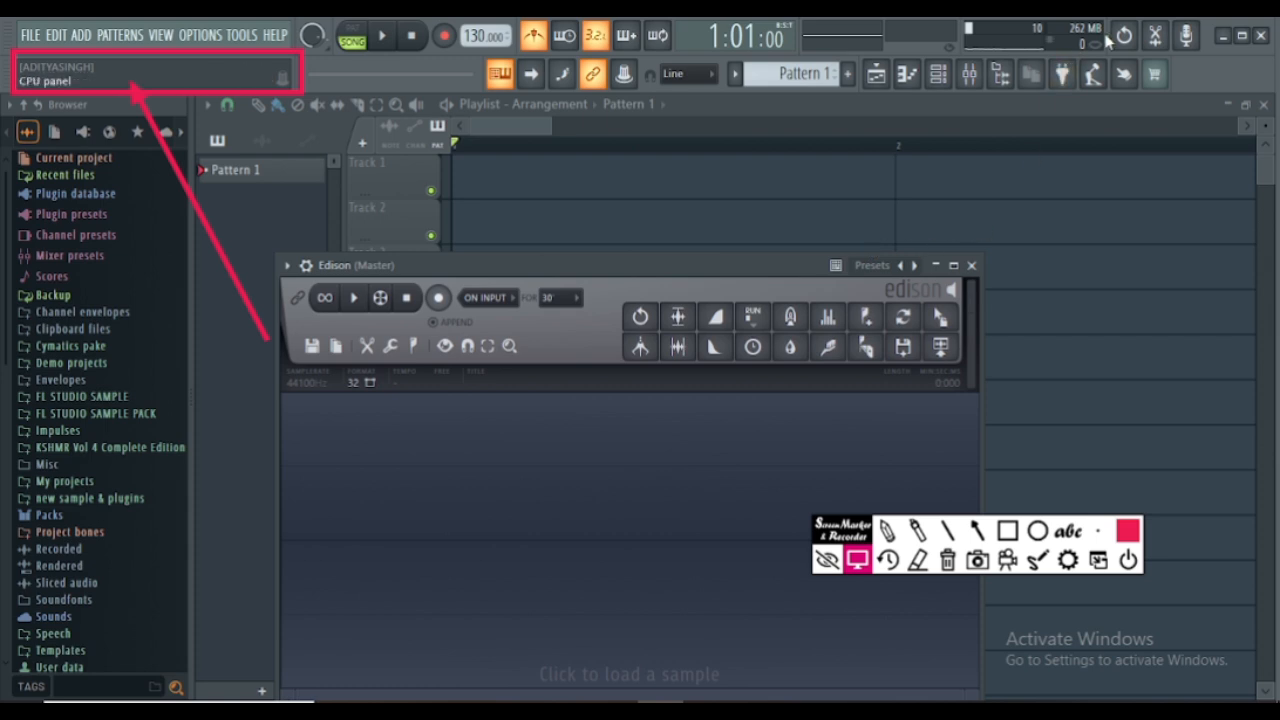
drag(519, 271, 526, 172)
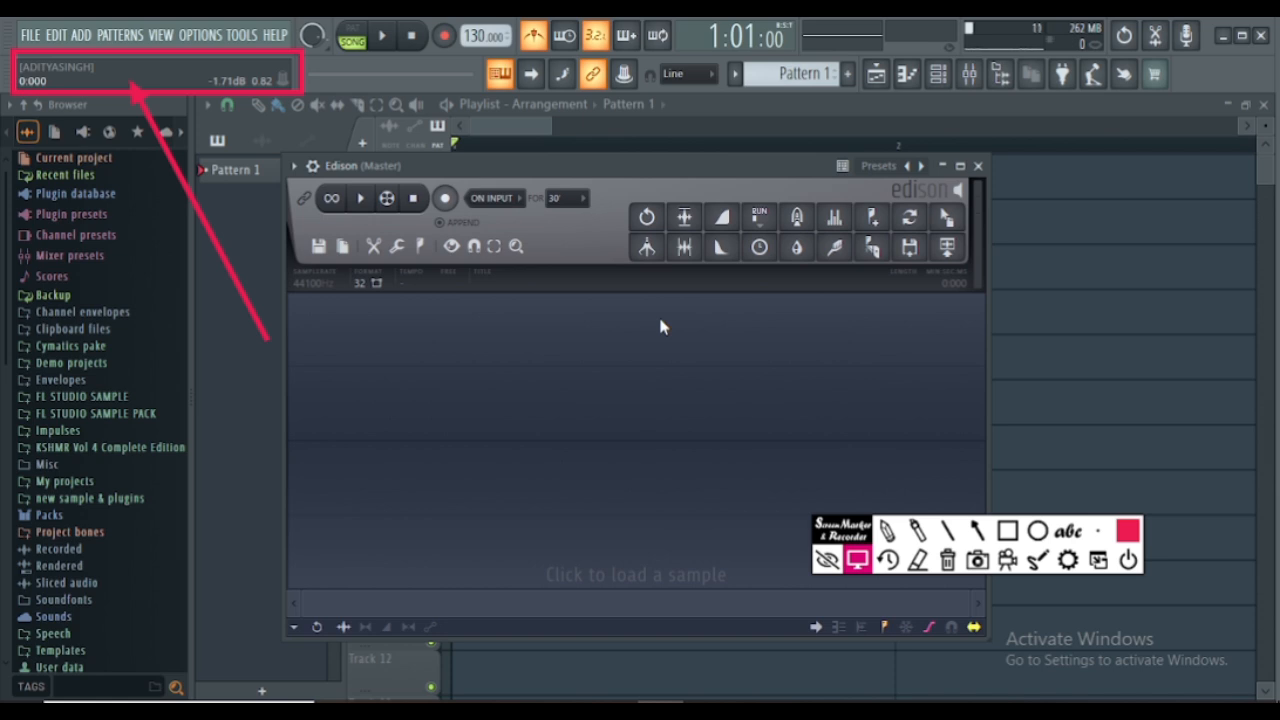
- Close the Edison audio editor and view the destinations offered for one-click audio recording without choosing one
click(978, 166)
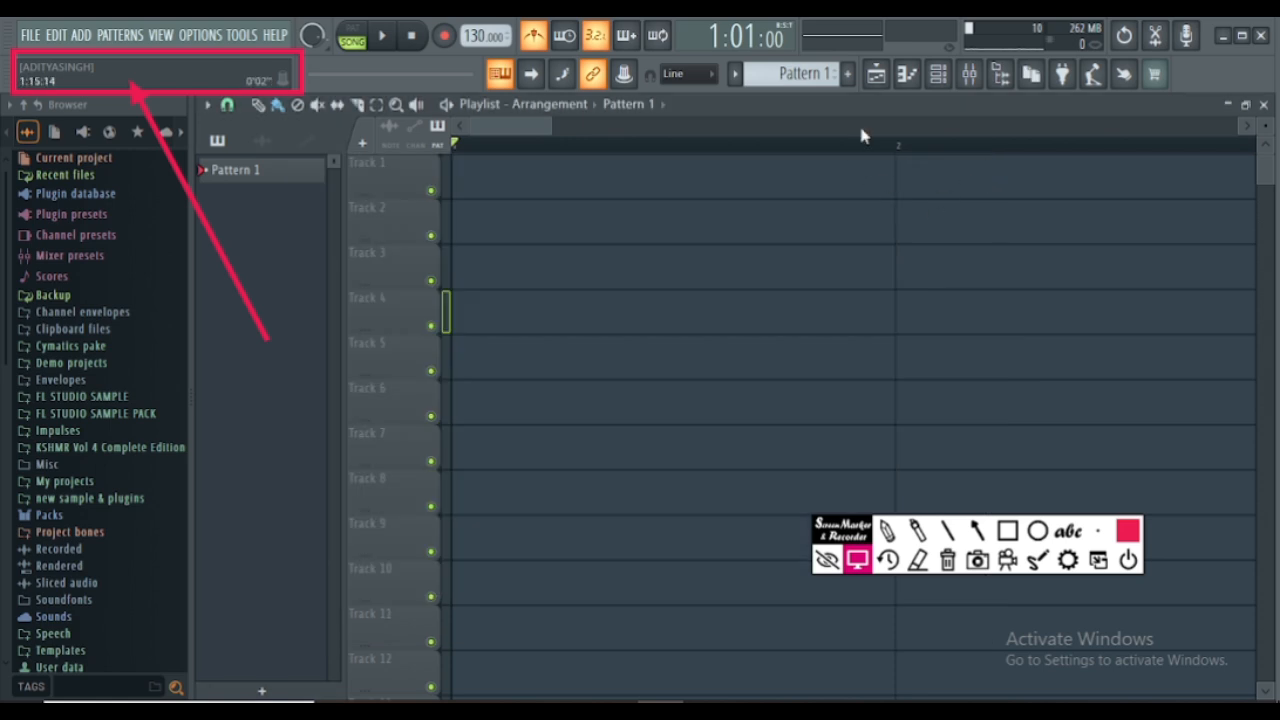
click(1188, 42)
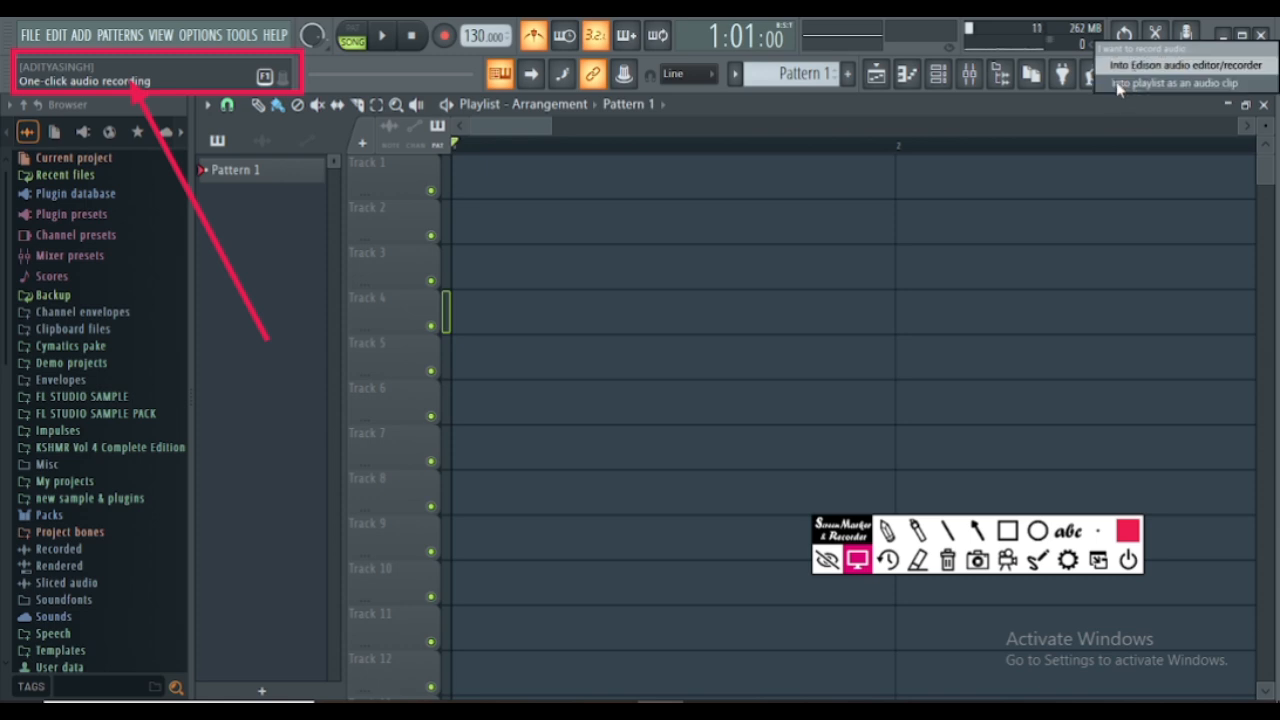
click(1118, 88)
click(1184, 40)
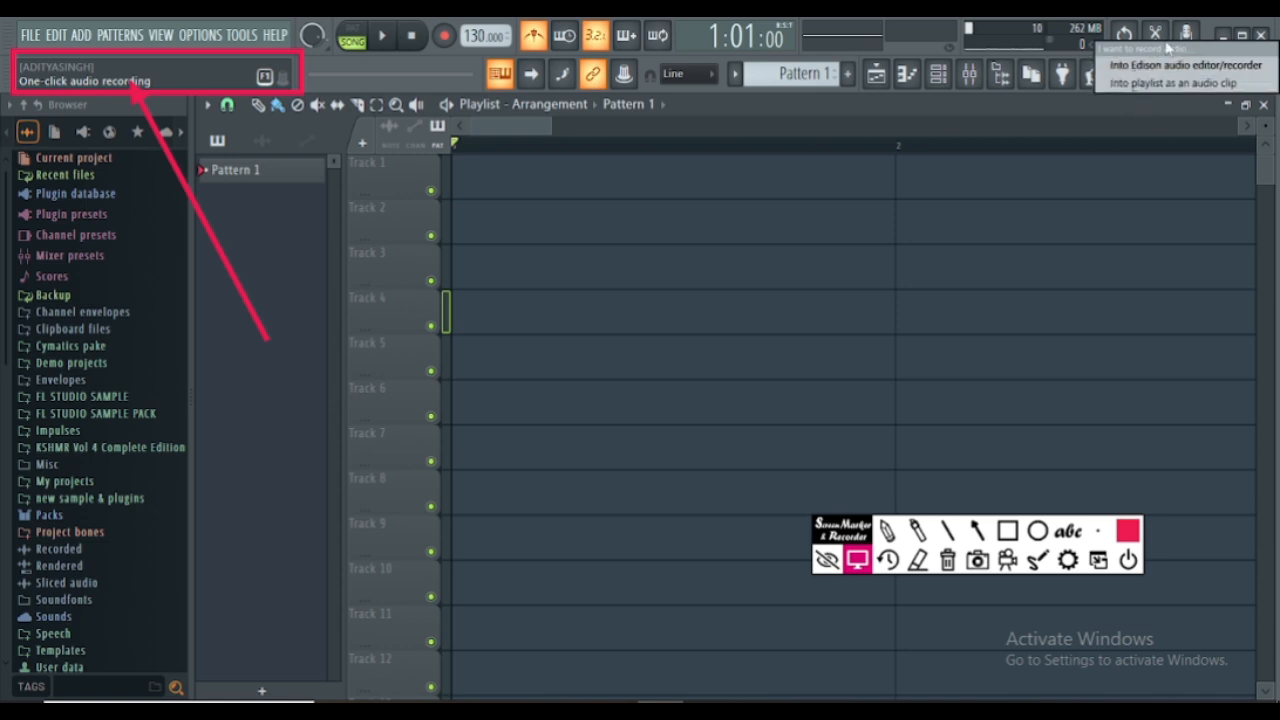
click(1095, 104)
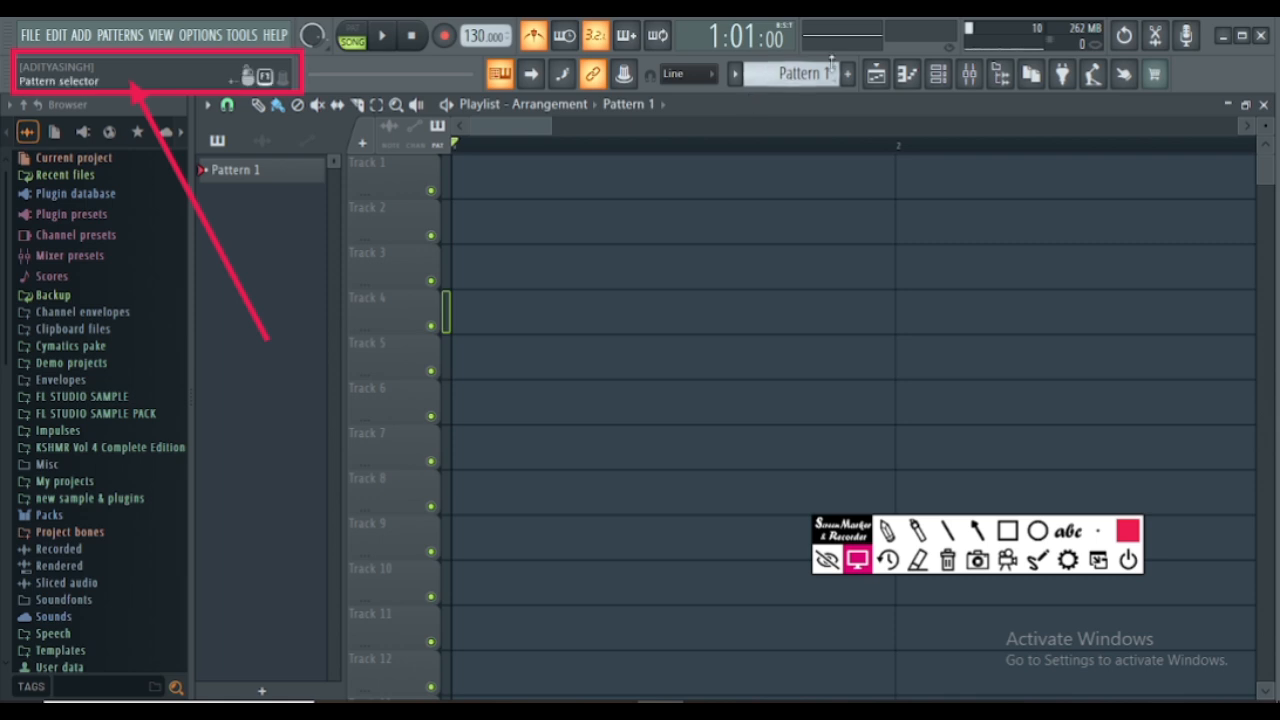
- Open the Buy FL Studio and upgrades window to view it, and close it again
click(1158, 78)
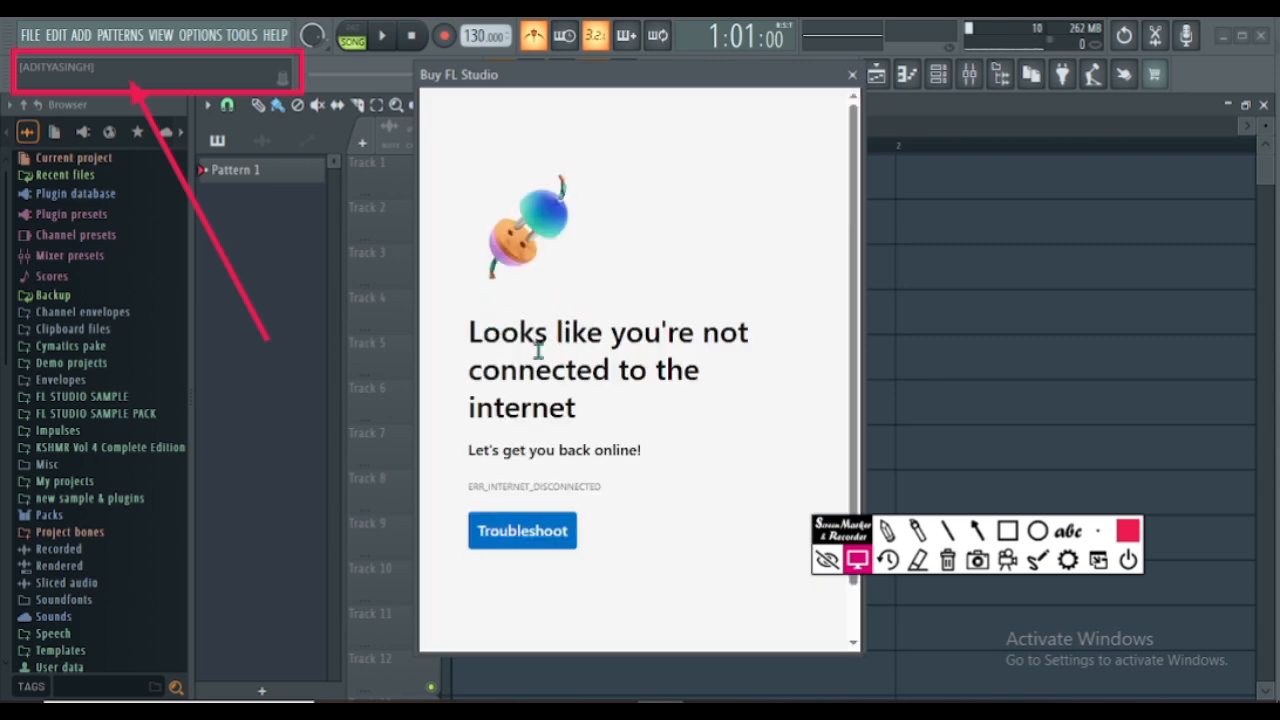
click(851, 75)
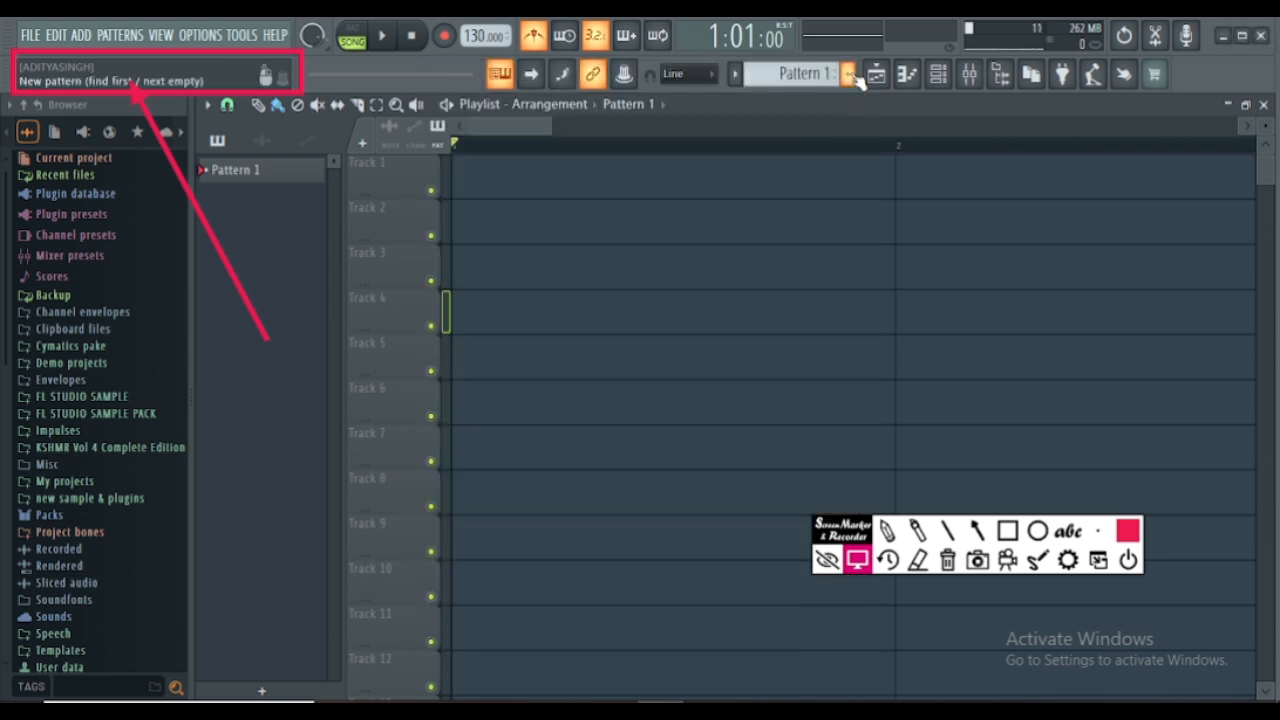
- Open the touch controller, play pads from the upper to the lower rows, and close the touch pads
click(1133, 79)
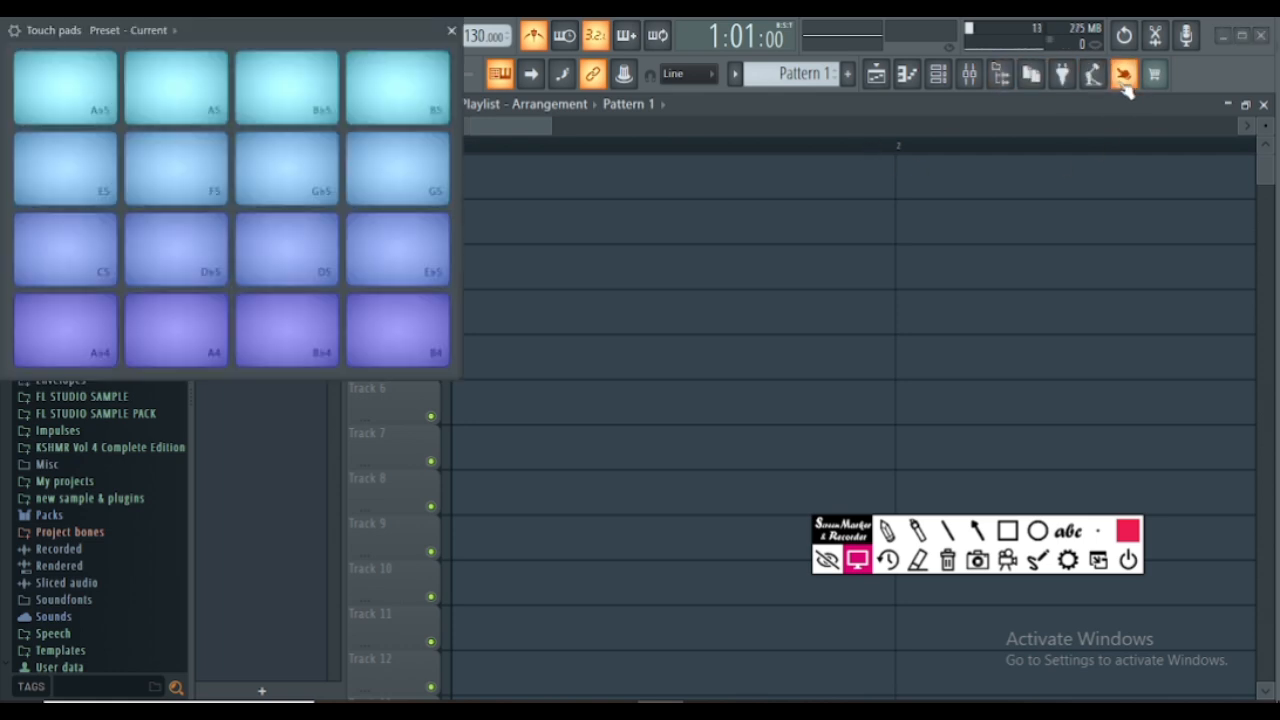
click(117, 105)
click(277, 103)
click(391, 106)
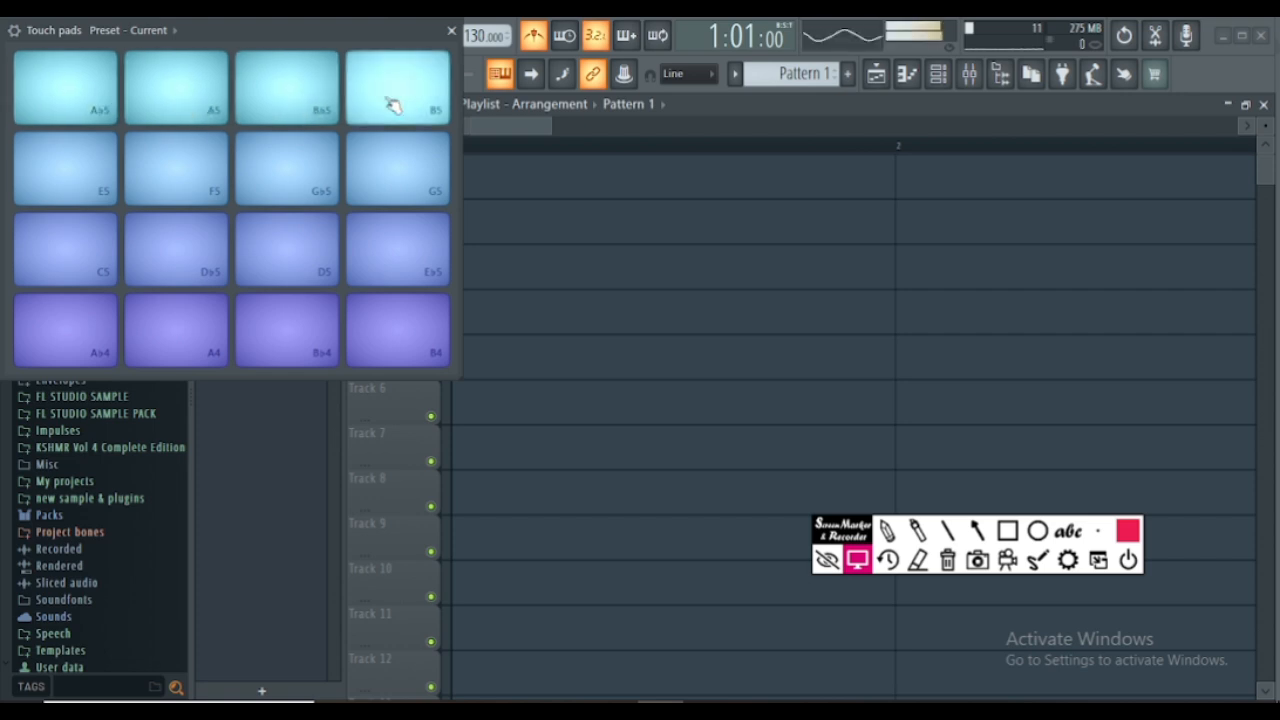
click(377, 166)
click(318, 165)
click(380, 264)
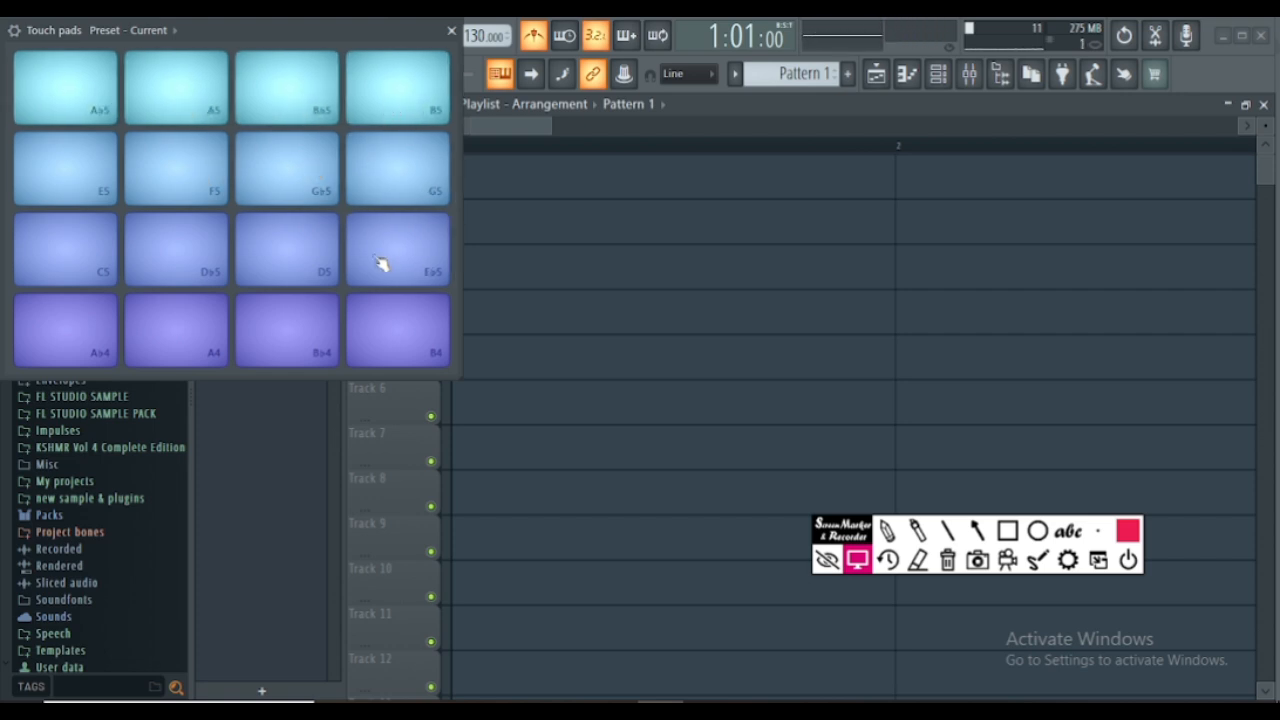
click(297, 352)
click(175, 355)
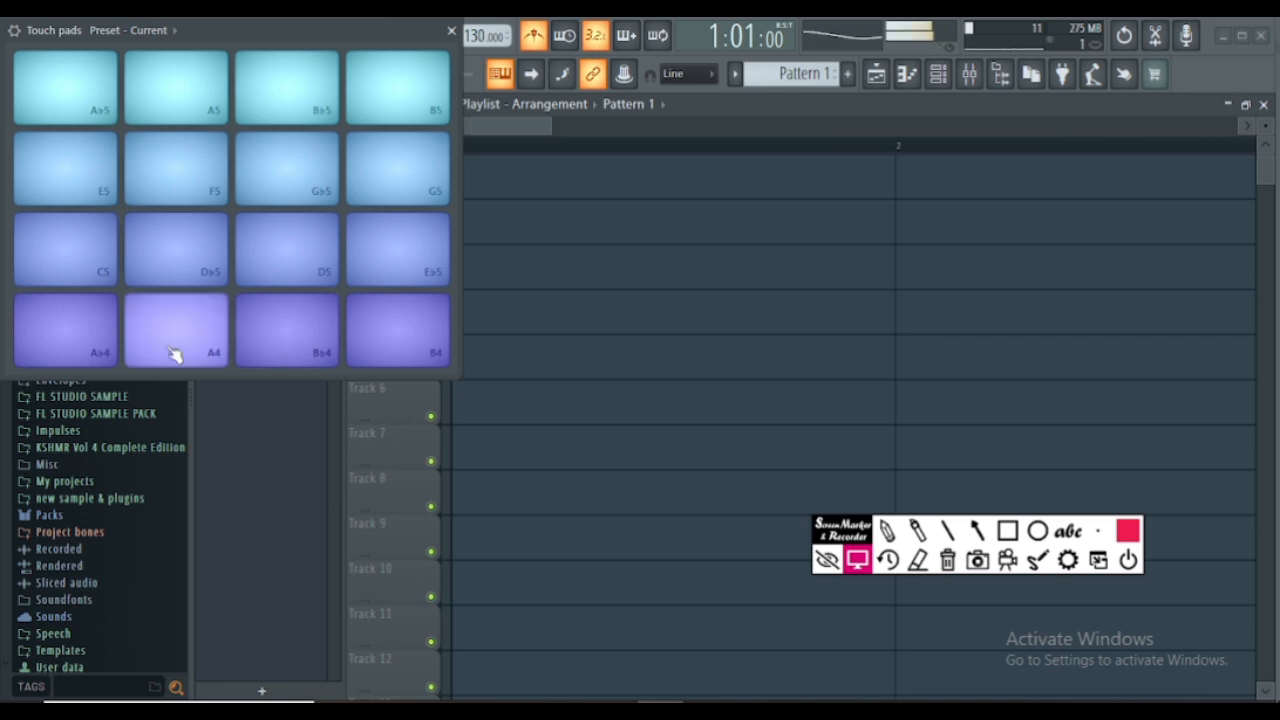
click(92, 352)
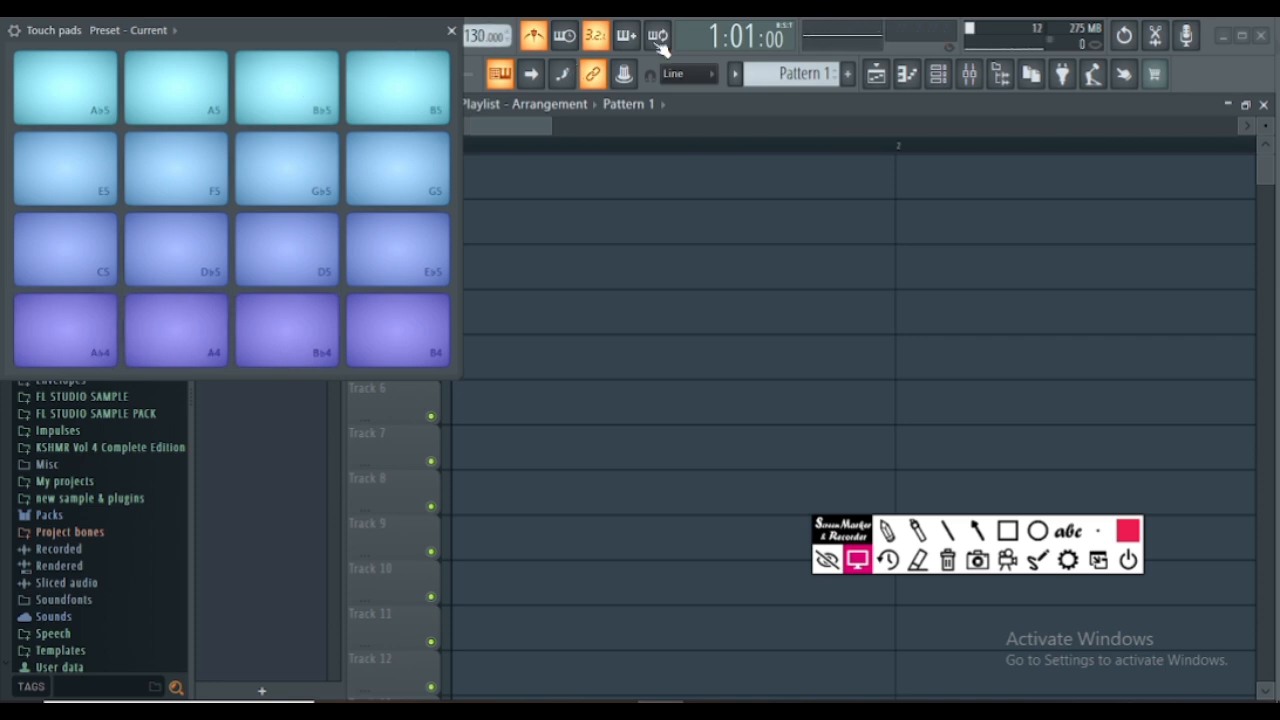
click(1123, 80)
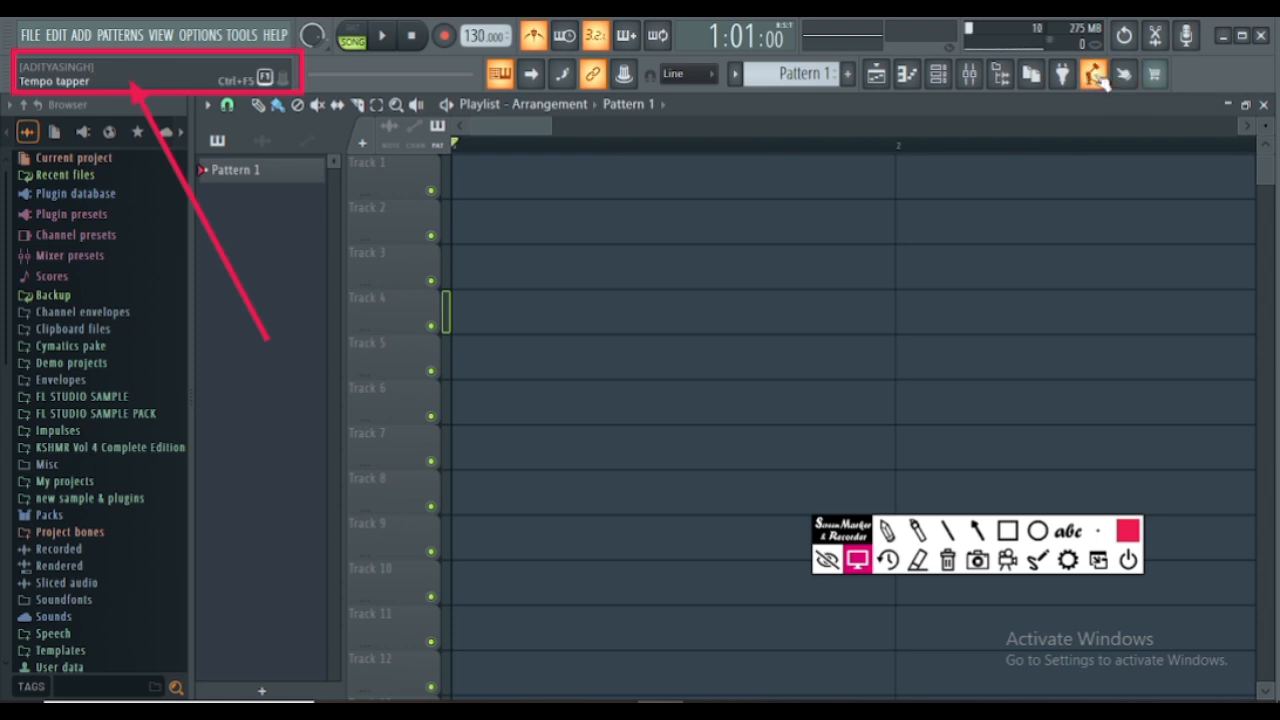
- Open the Tempo tapper with Apply tempo on and tap progressively faster to bring the project tempo to about 281 BPM
click(1097, 78)
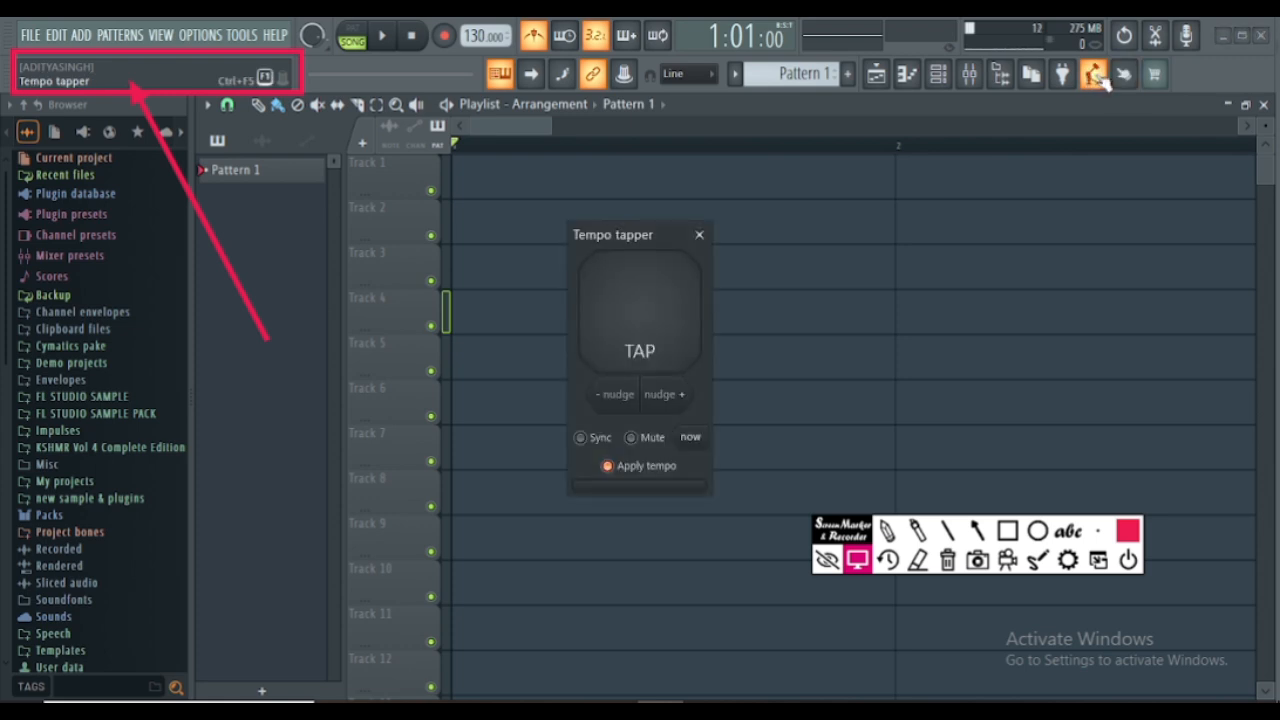
click(1098, 79)
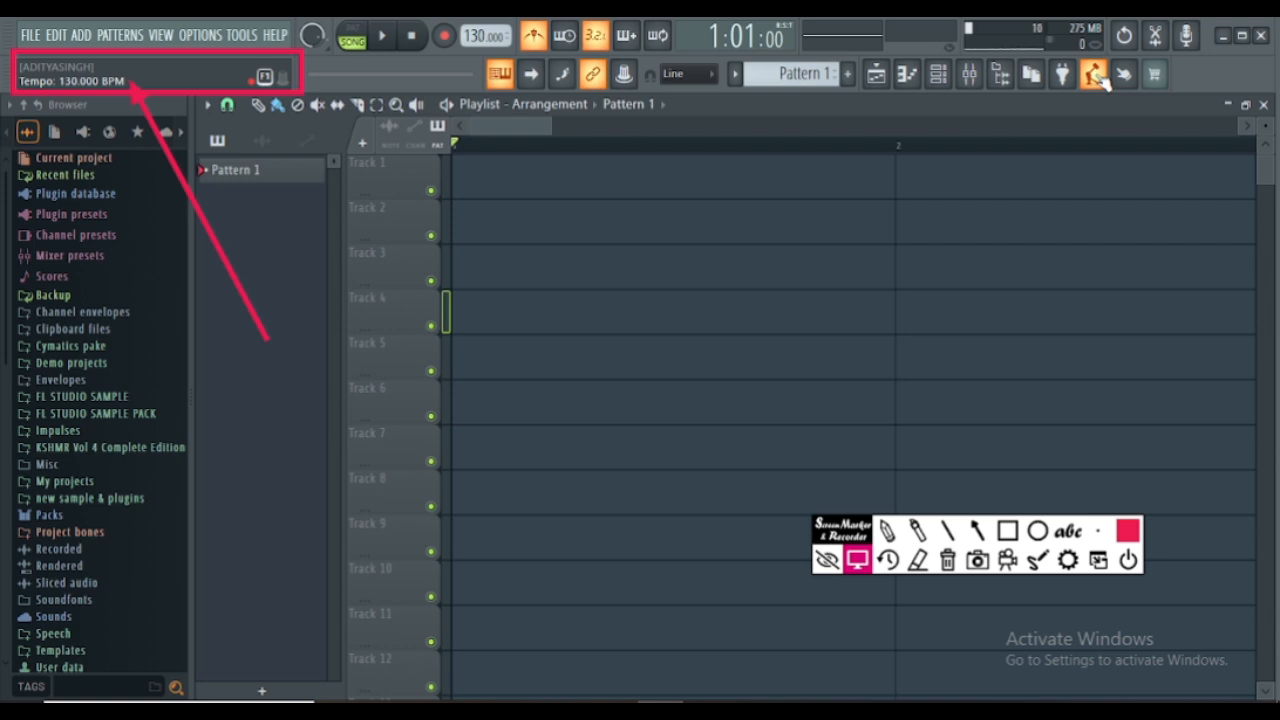
click(1097, 78)
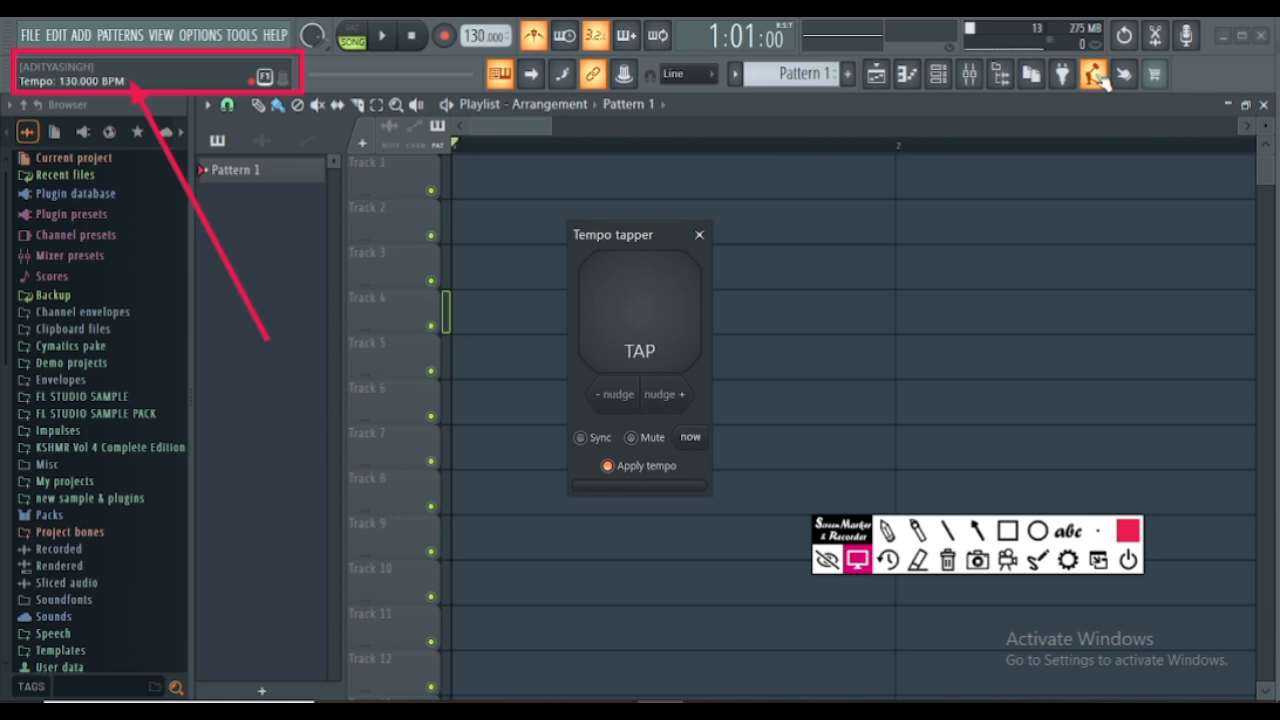
click(645, 340)
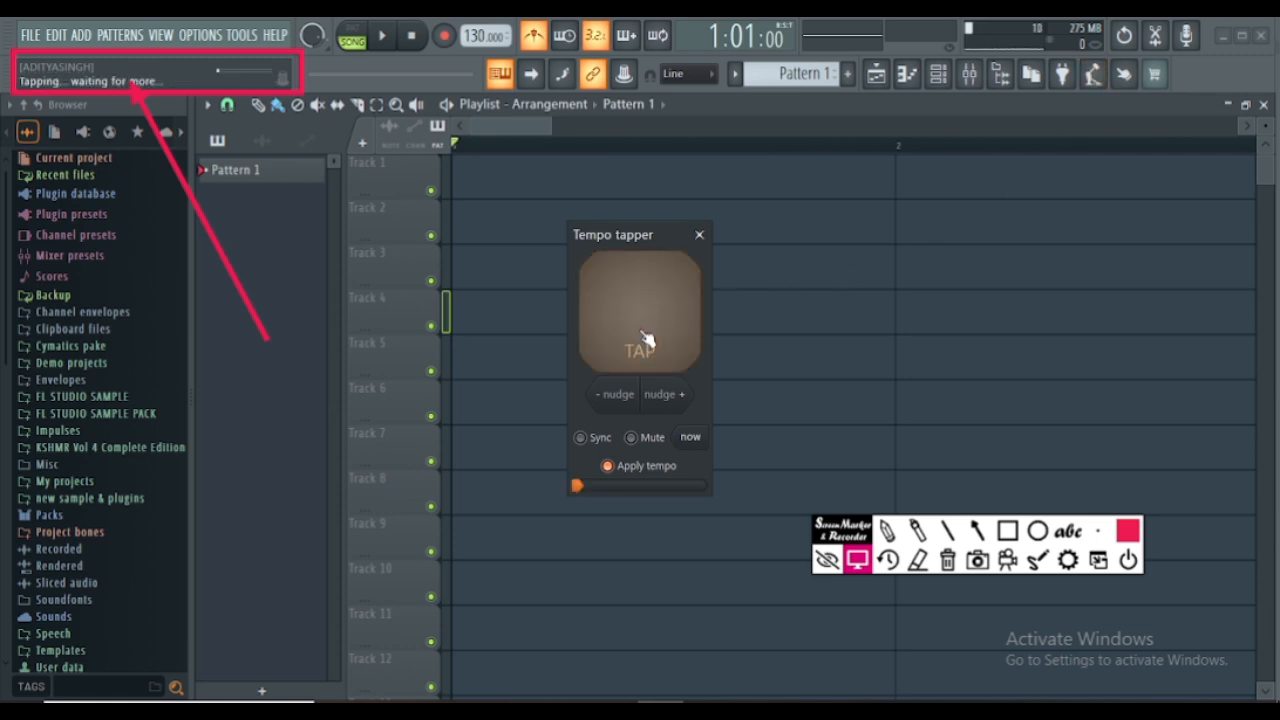
click(645, 340)
click(645, 340)
click(645, 340)
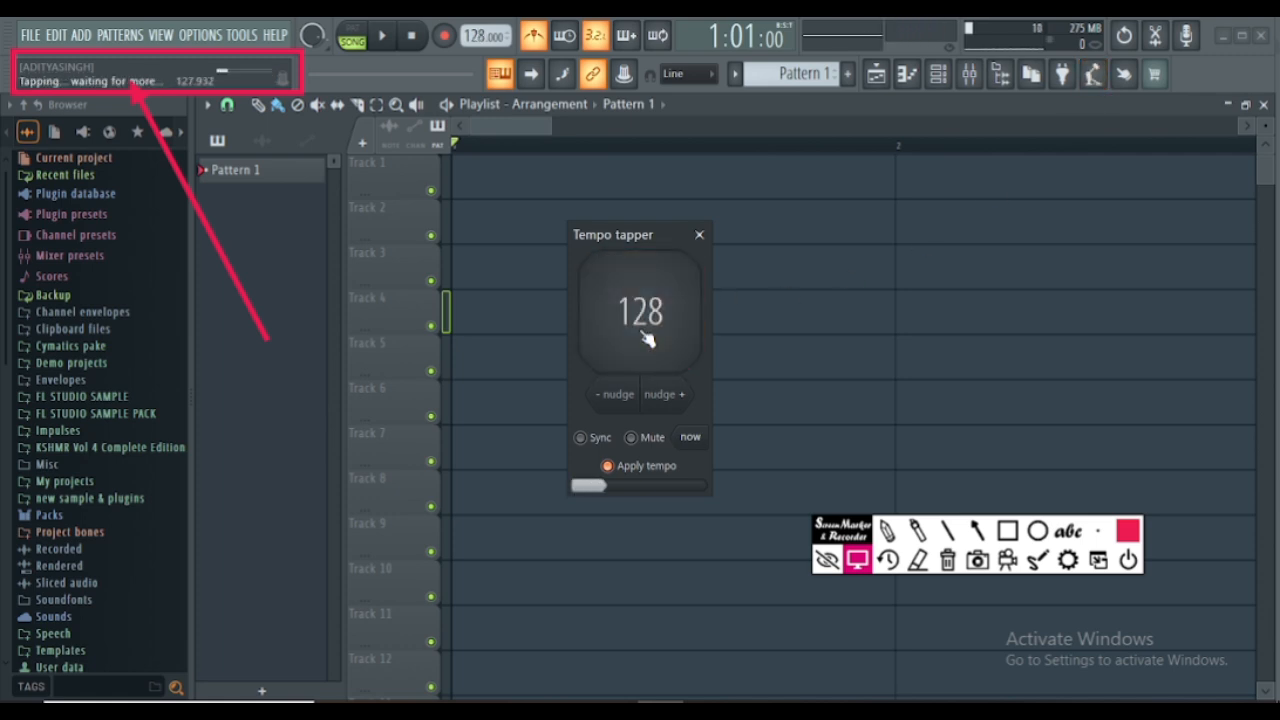
click(645, 340)
click(648, 338)
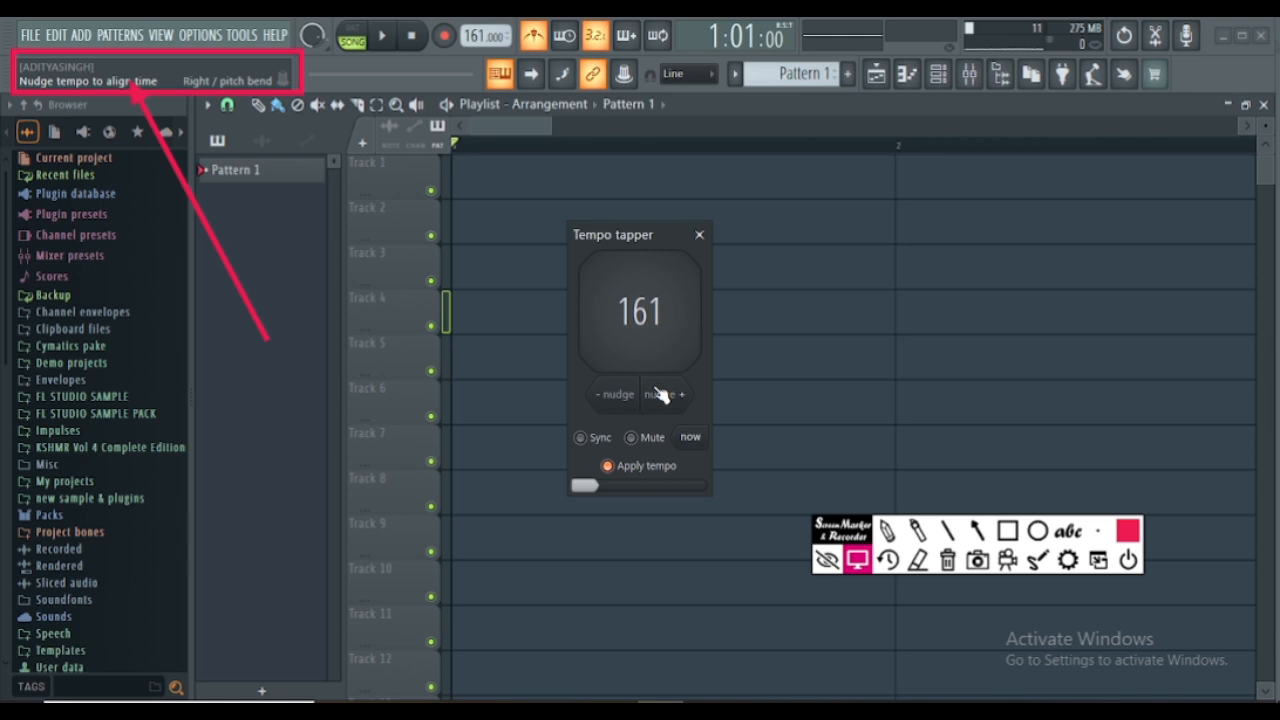
click(648, 342)
click(648, 342)
click(648, 342)
click(648, 344)
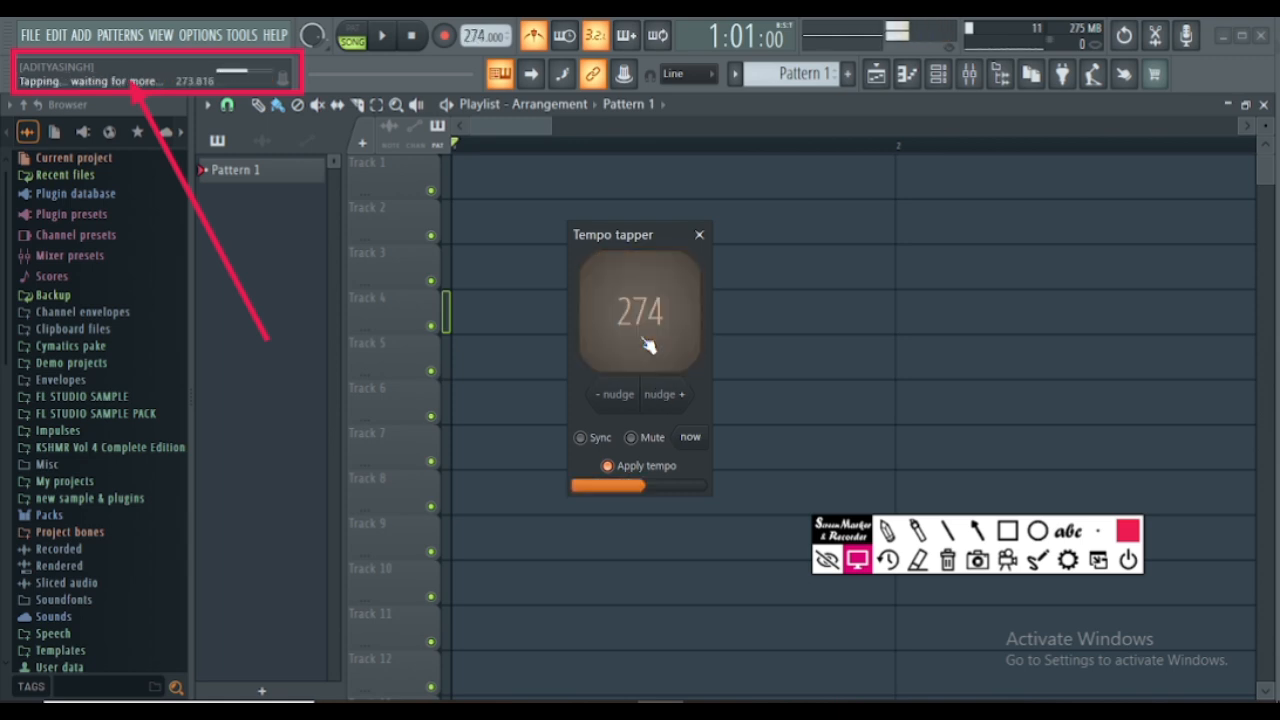
click(648, 344)
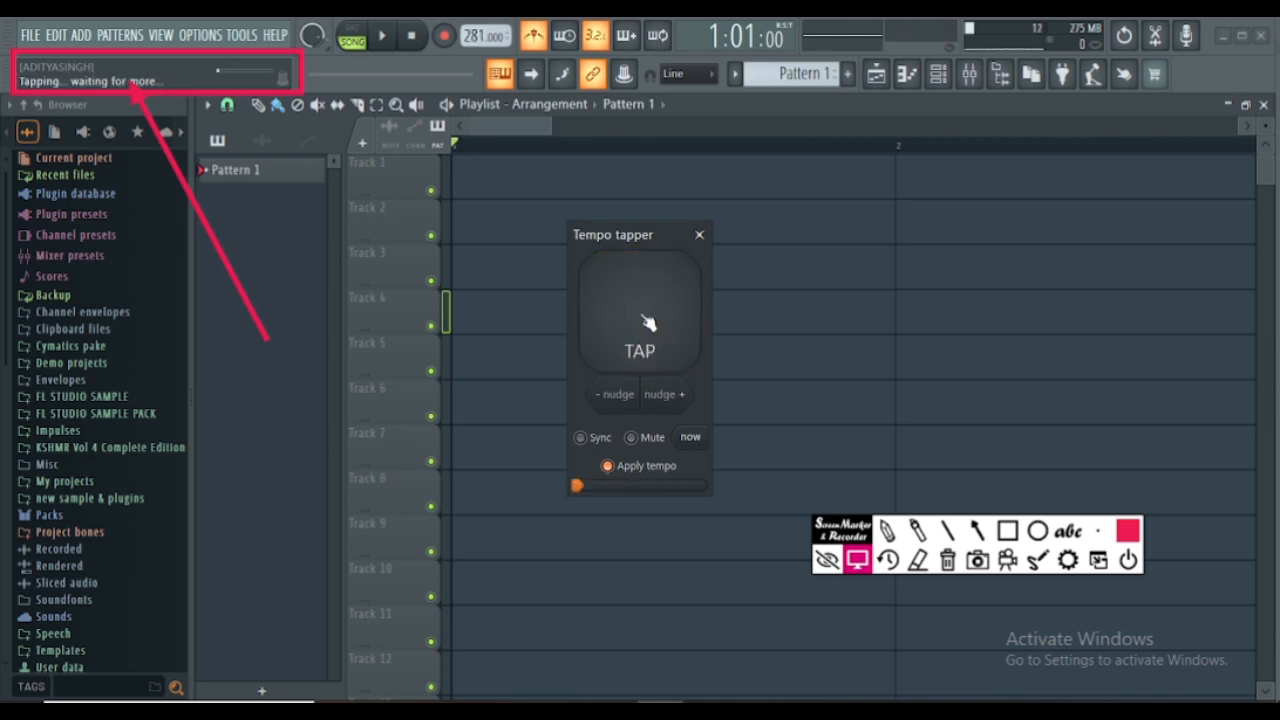
- Tap a slower beat in the Tempo tapper to bring the project tempo to 110 BPM, and close the tapper
click(648, 322)
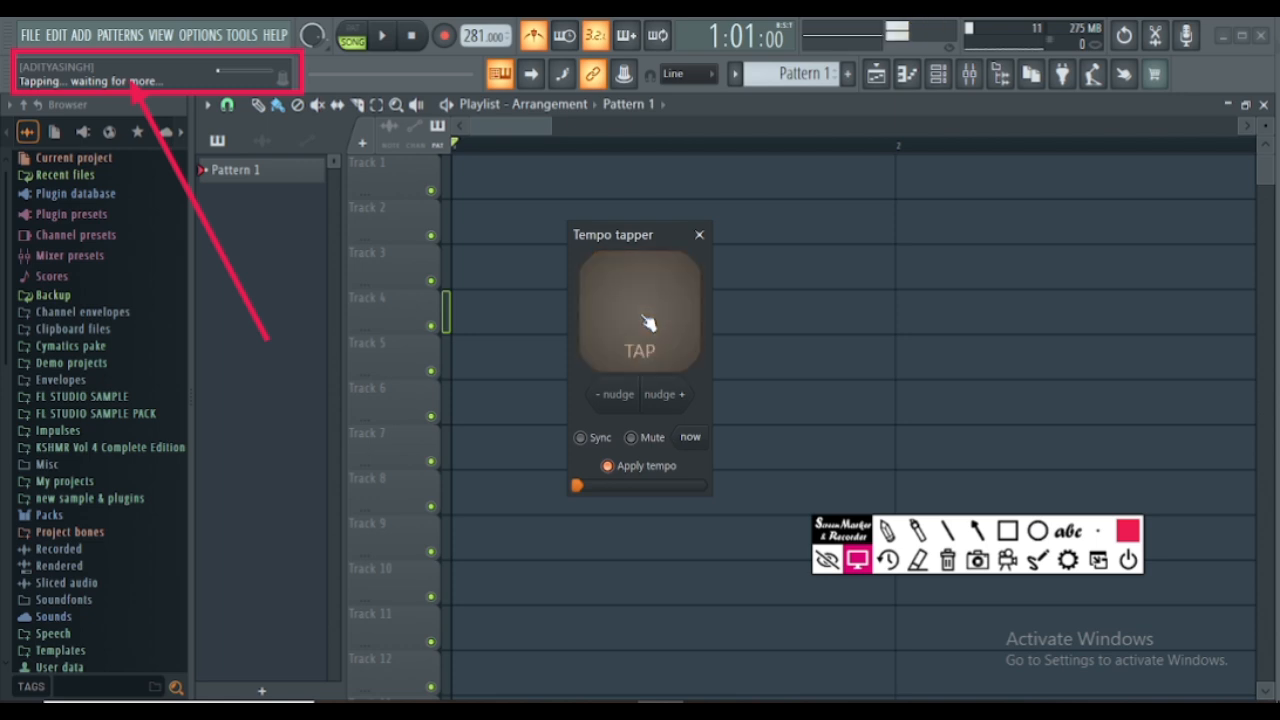
click(648, 322)
click(648, 320)
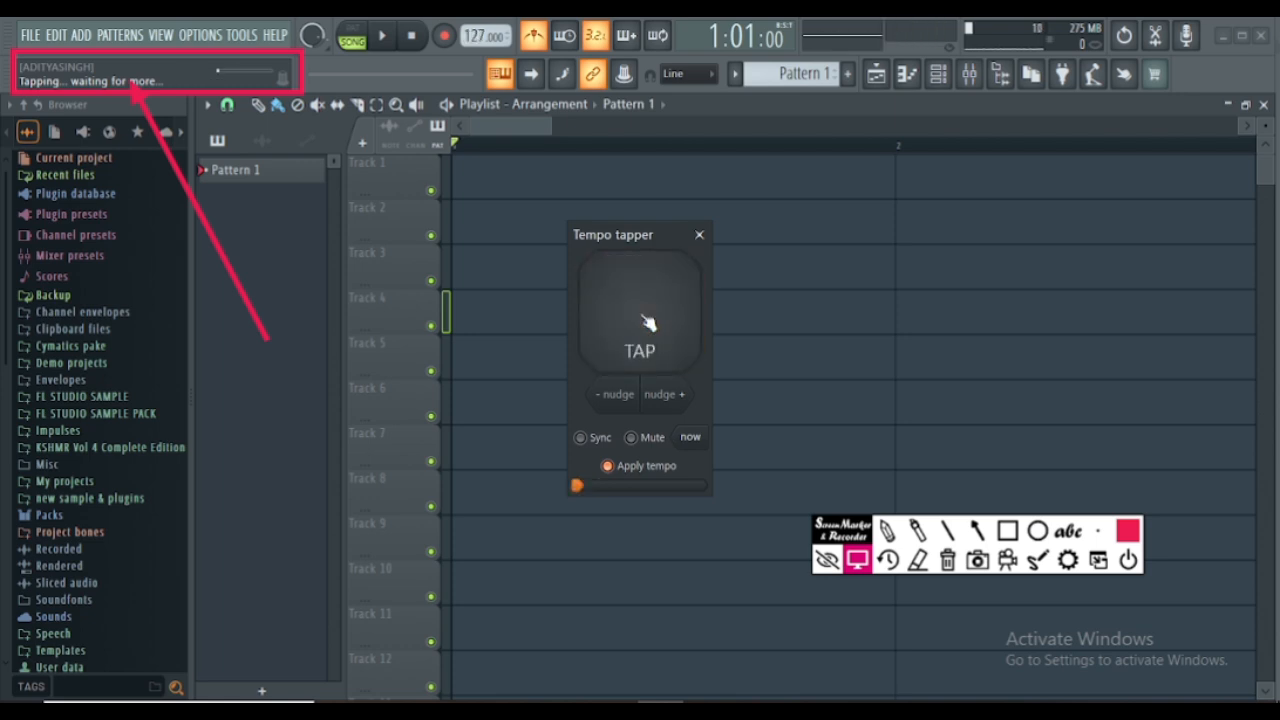
click(648, 320)
click(648, 320)
click(648, 320)
click(648, 320)
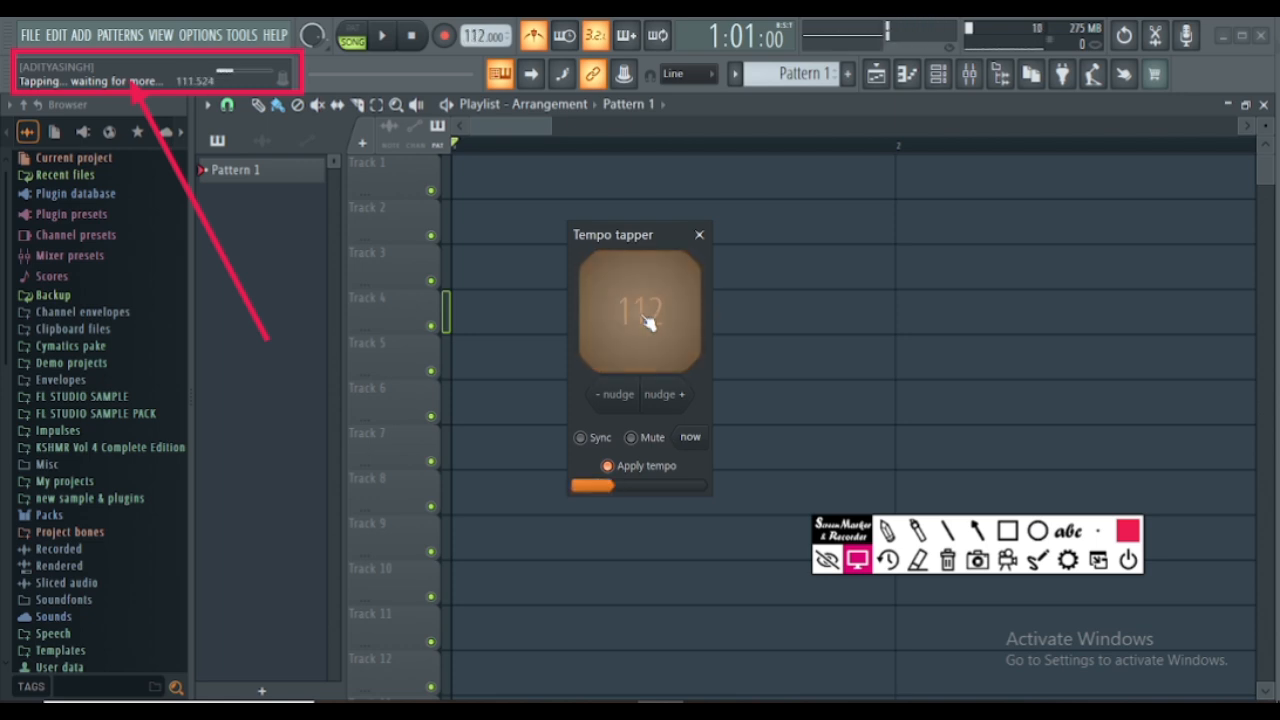
click(648, 320)
click(648, 320)
click(648, 320)
click(648, 320)
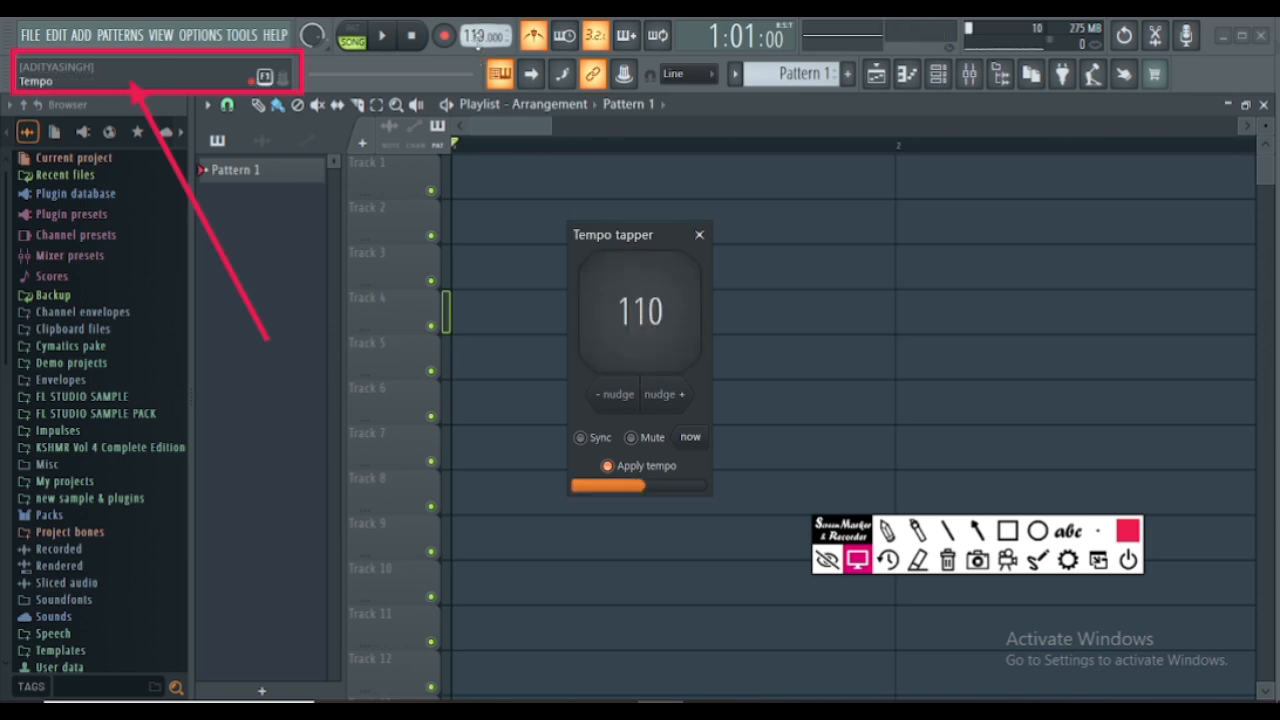
click(700, 236)
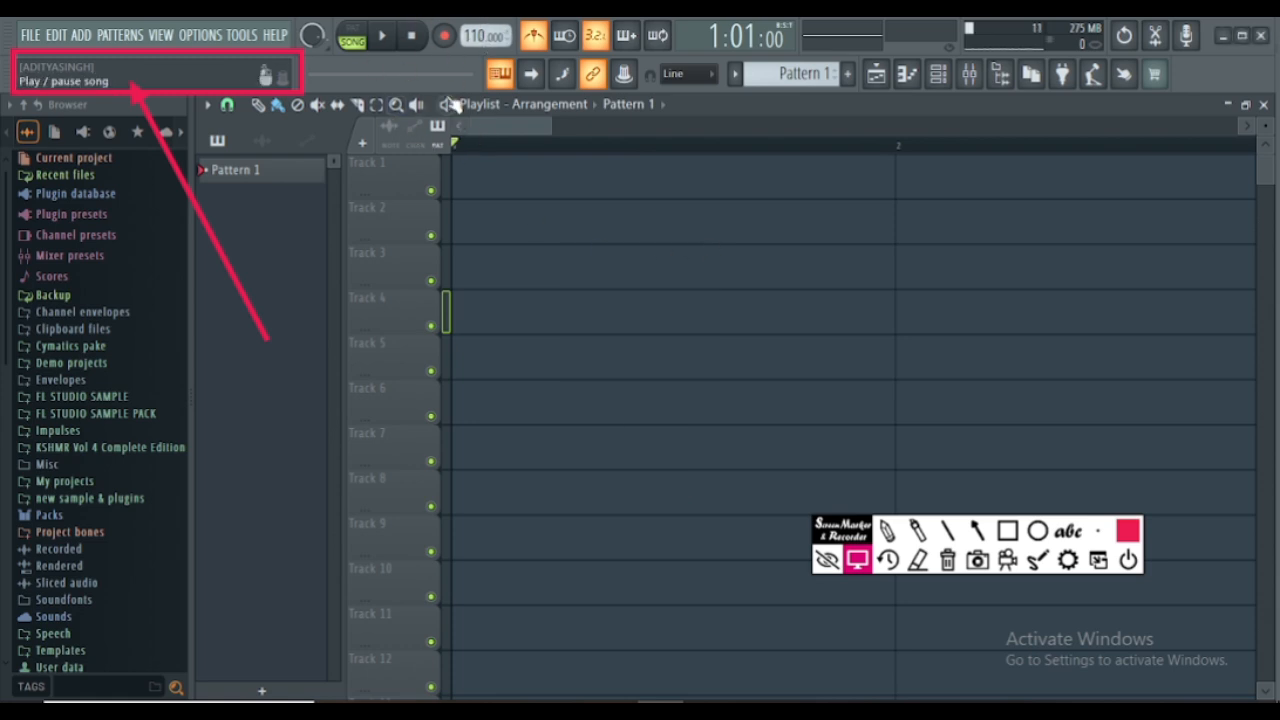
- Play the song briefly to hear the metronome, stop playback, and set the project tempo to the 130 BPM preset
click(386, 46)
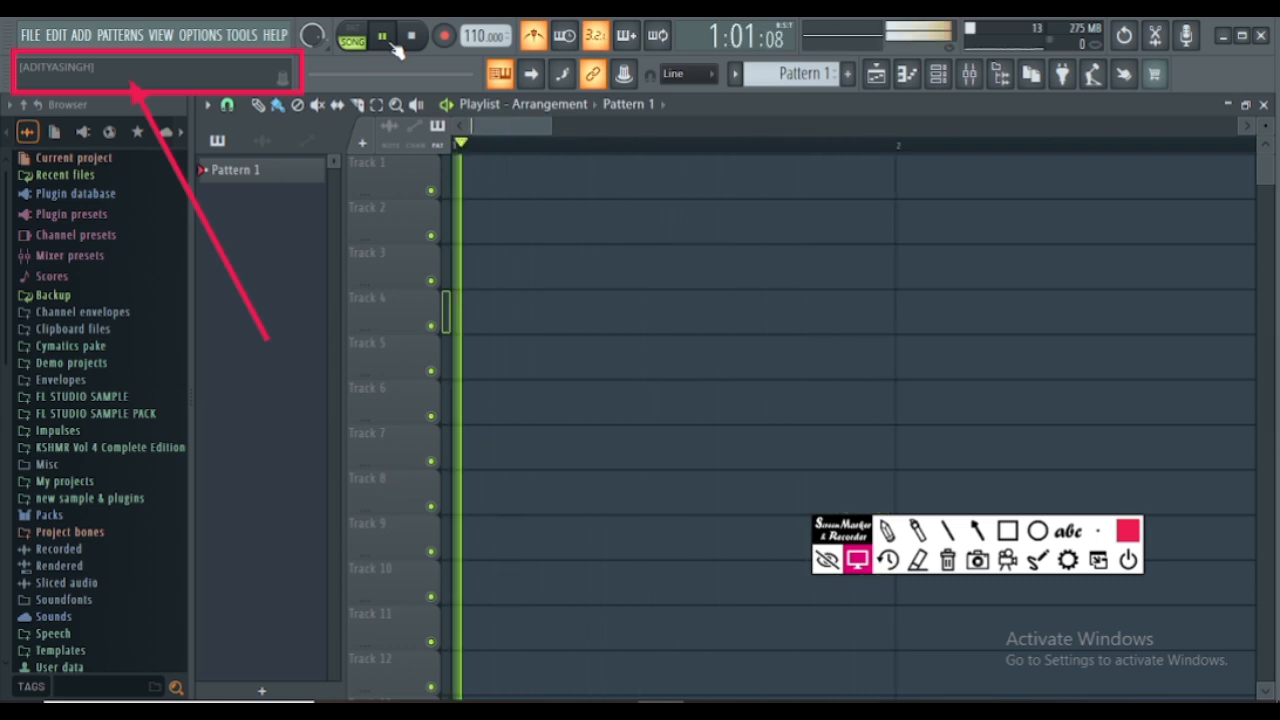
click(394, 44)
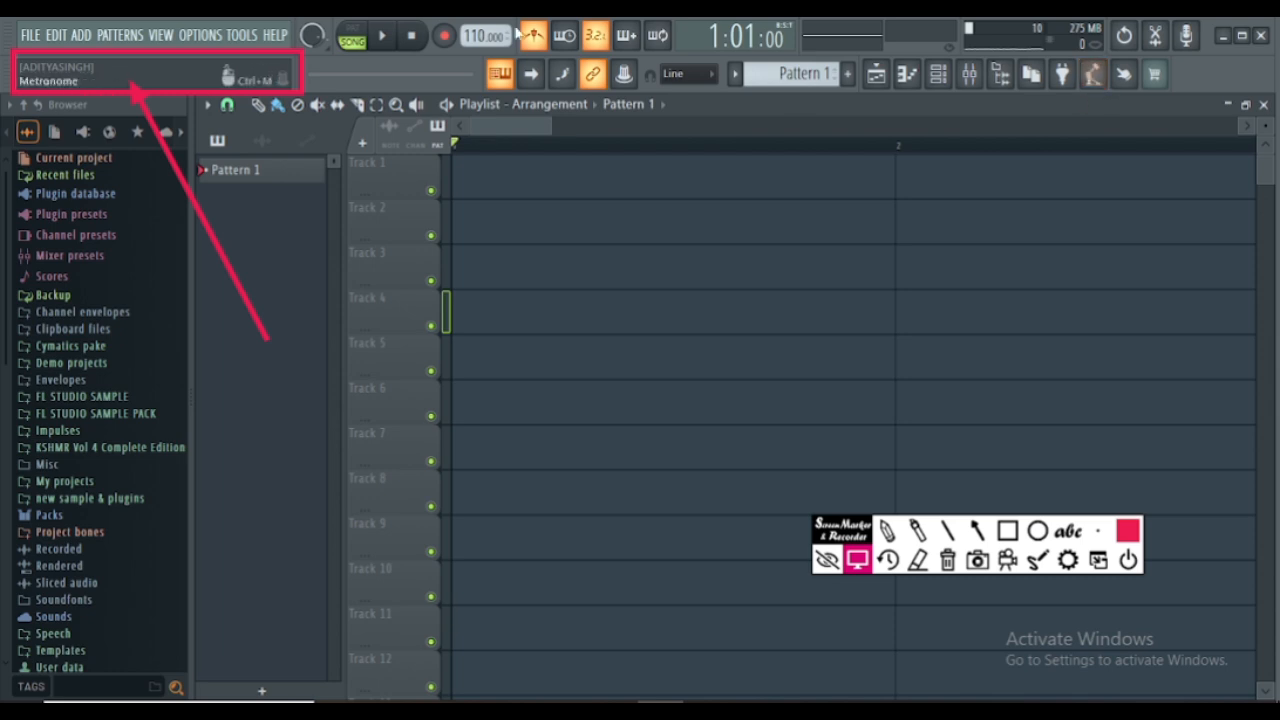
right_click(480, 34)
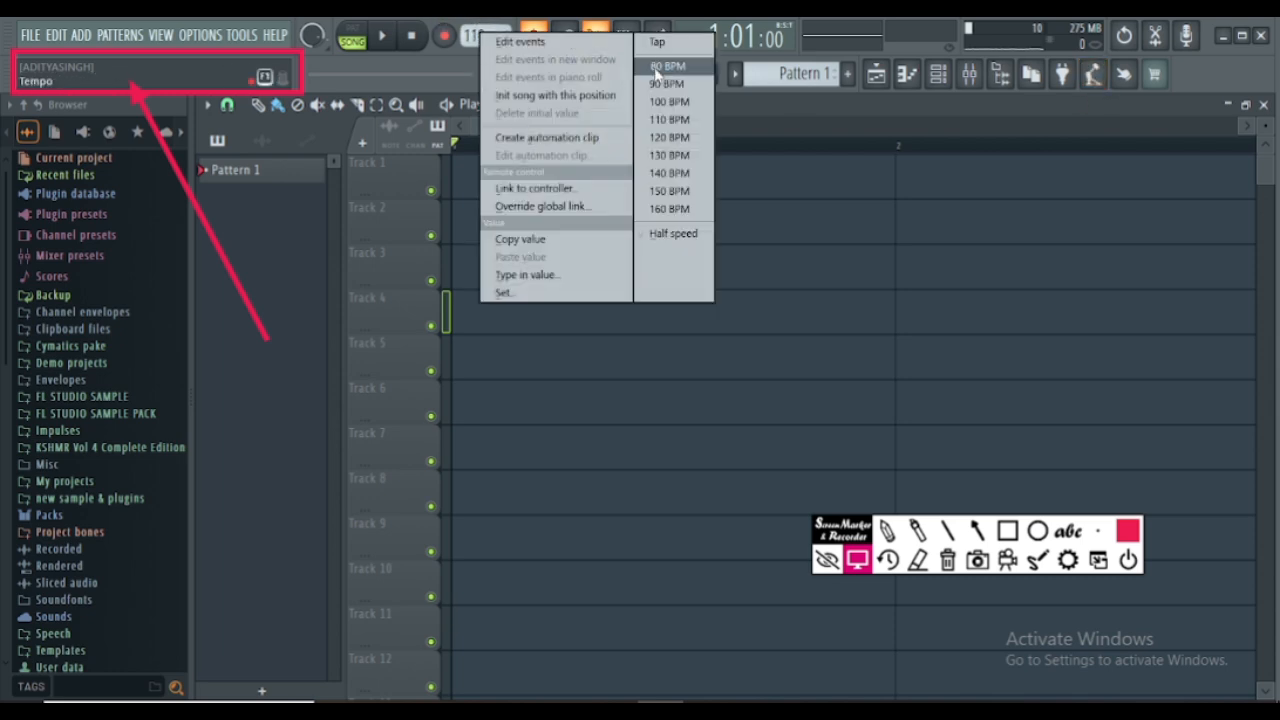
click(657, 165)
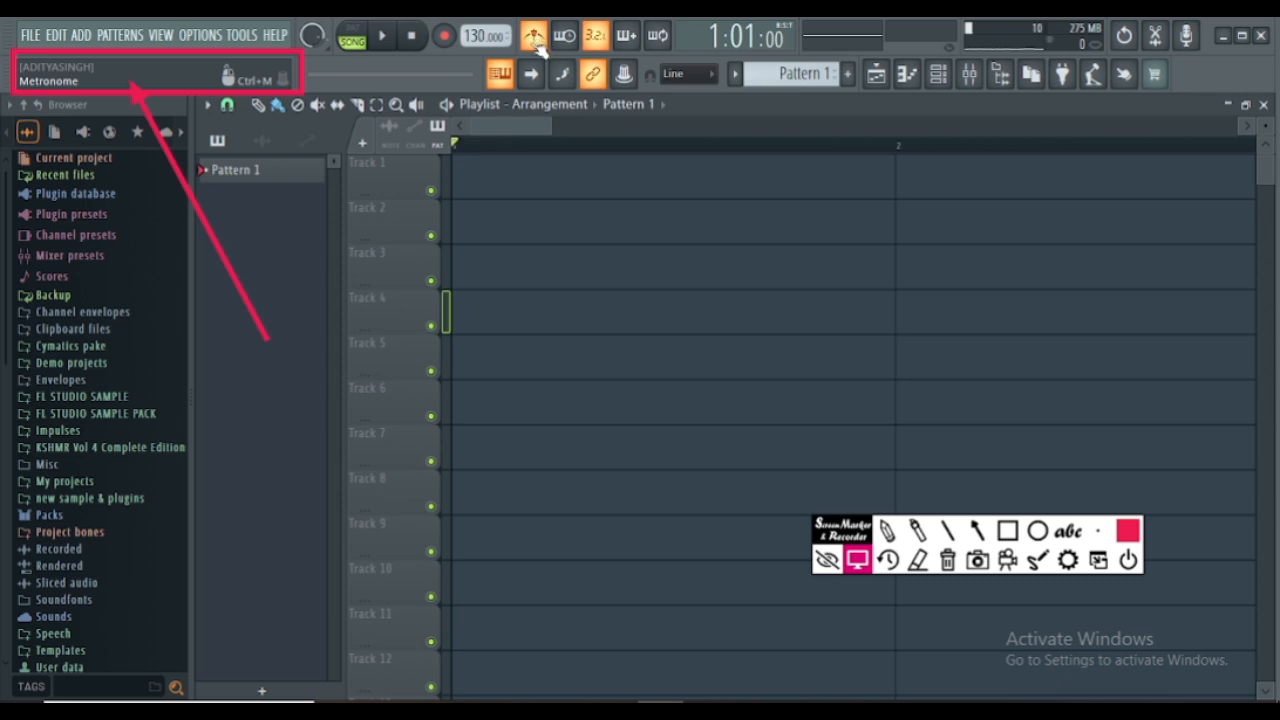
- Open the Plugin picker / Project picker to view the available plugins
click(1069, 86)
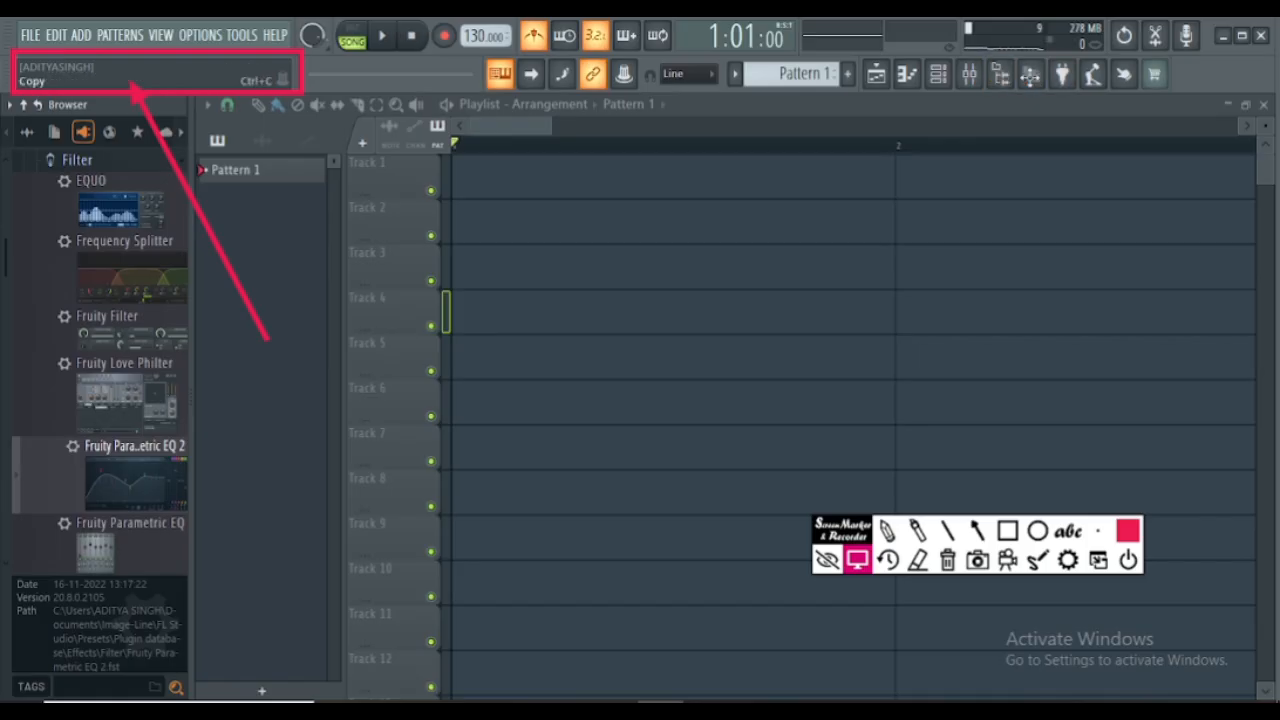
click(1062, 74)
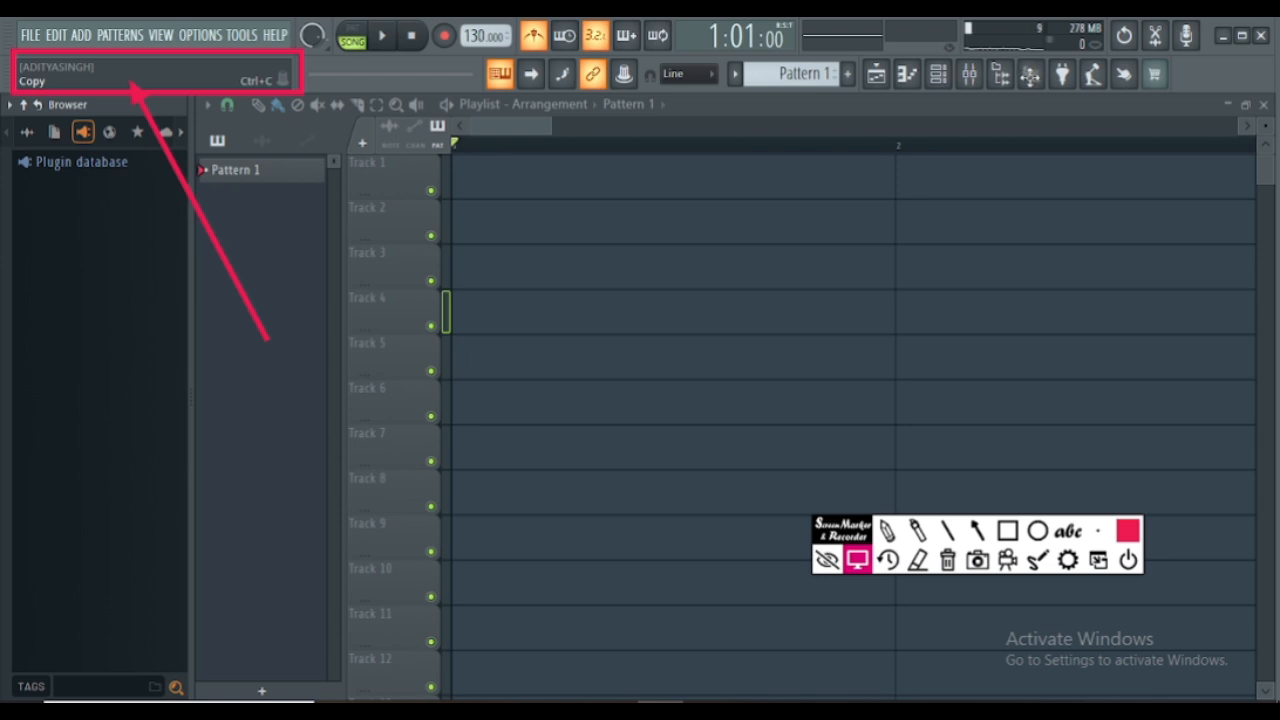
- Hide and show the Browser several times to demonstrate its visibility toggle, leaving it shown
click(1001, 76)
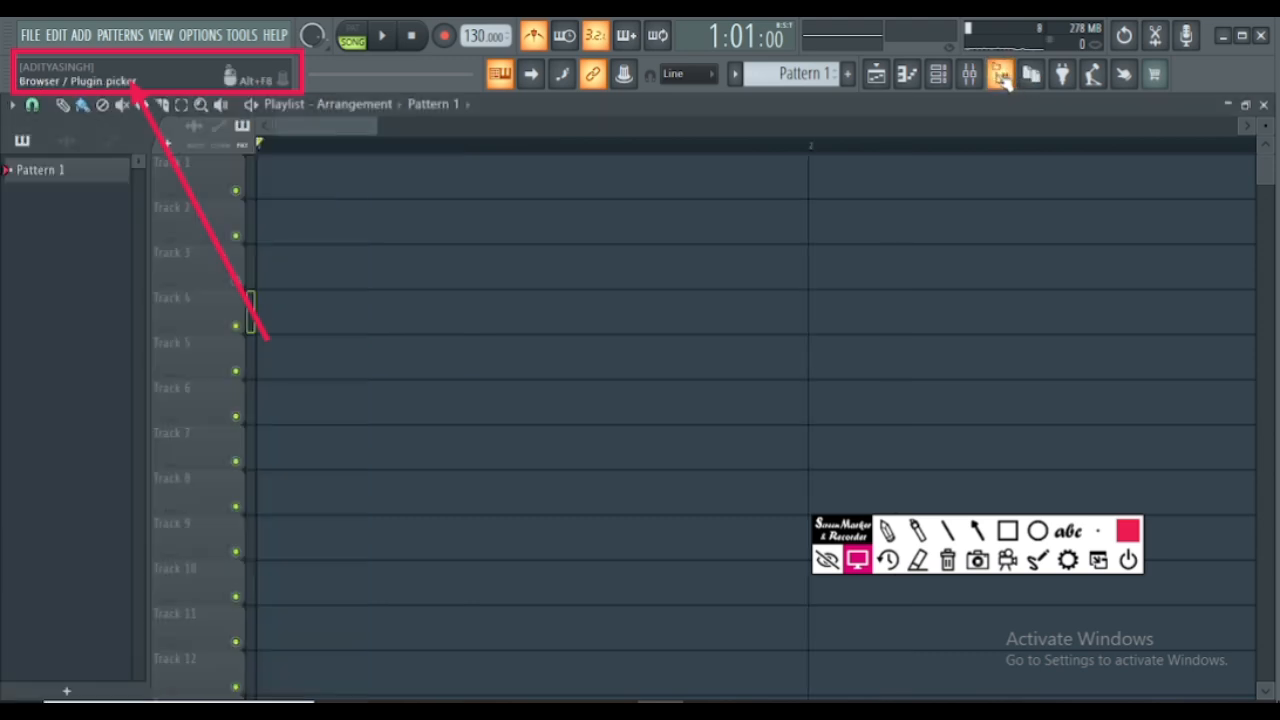
click(1001, 76)
click(1001, 76)
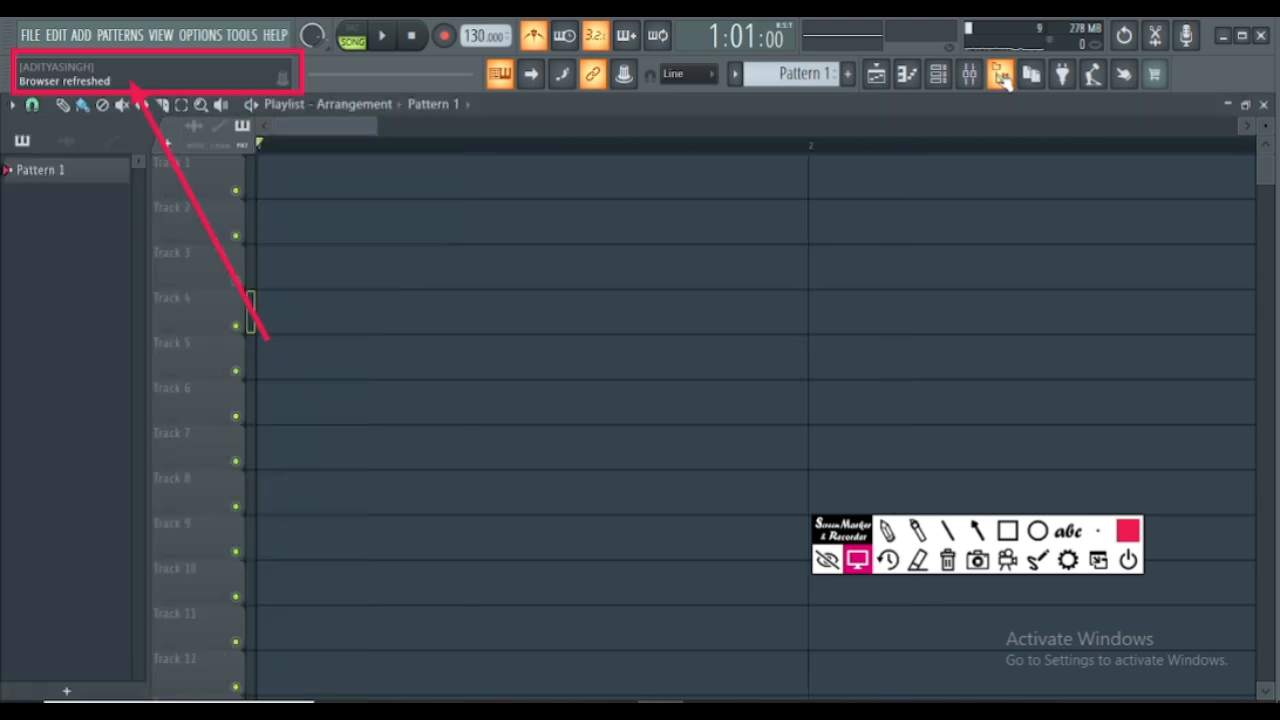
click(1001, 76)
click(1001, 76)
click(1003, 80)
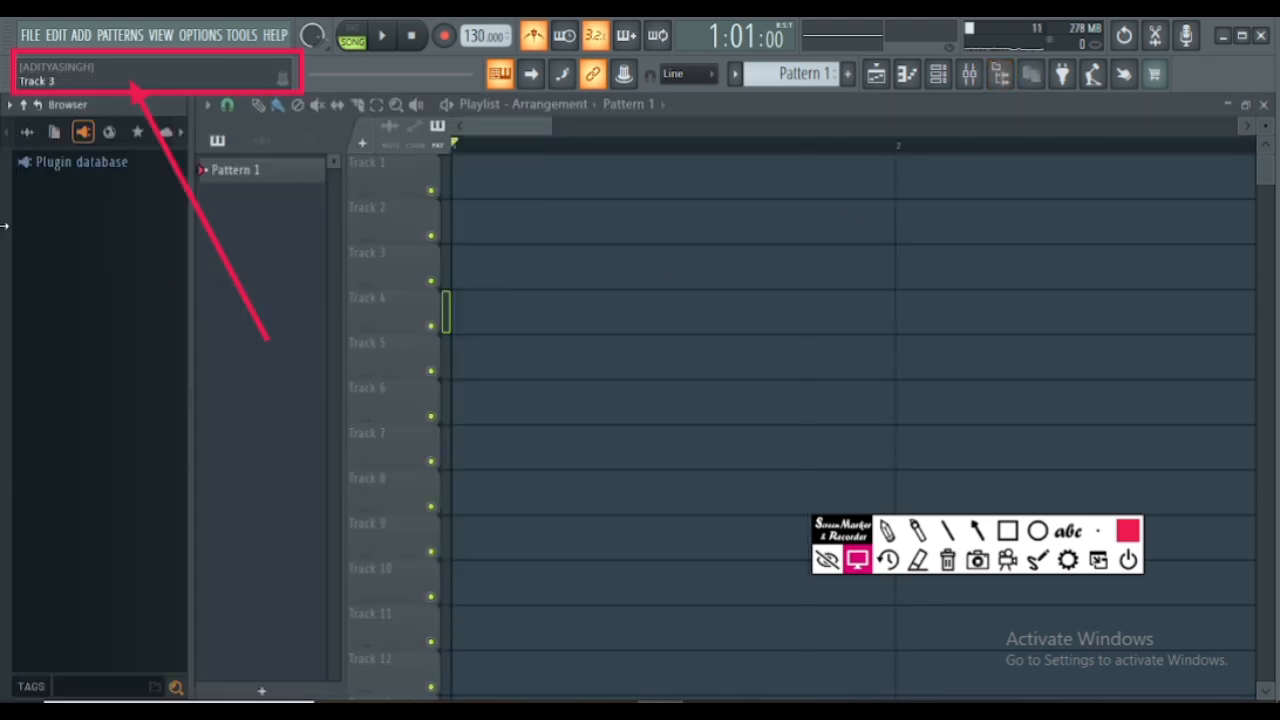
- Expand the Plugin database folder in the Browser, and toggle the Browser off and on, leaving it shown
click(44, 164)
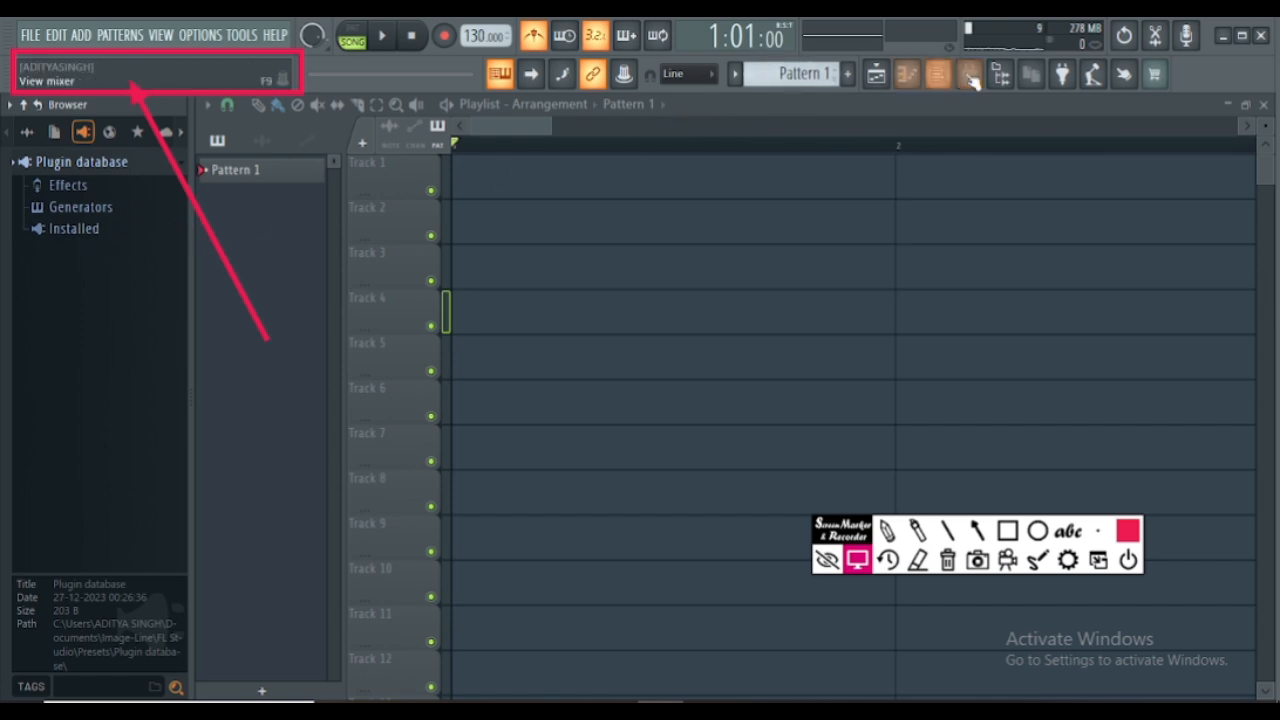
click(1000, 76)
click(1000, 76)
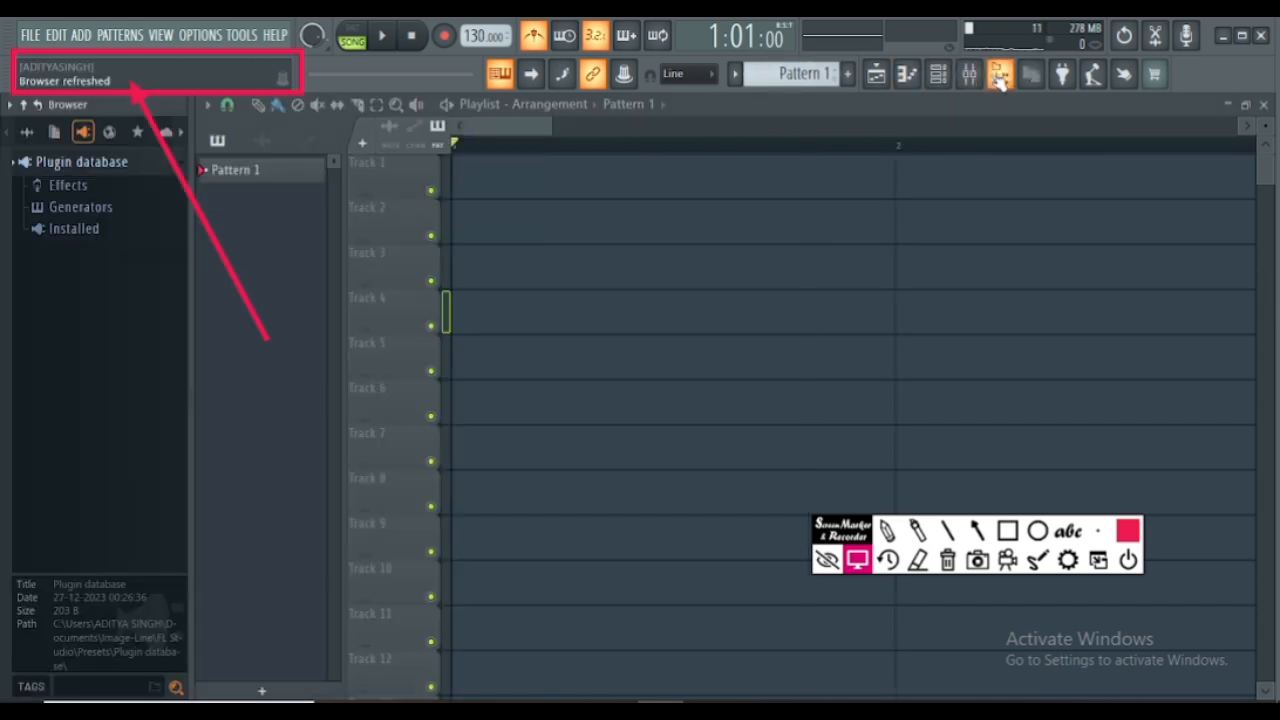
click(1000, 76)
click(1000, 76)
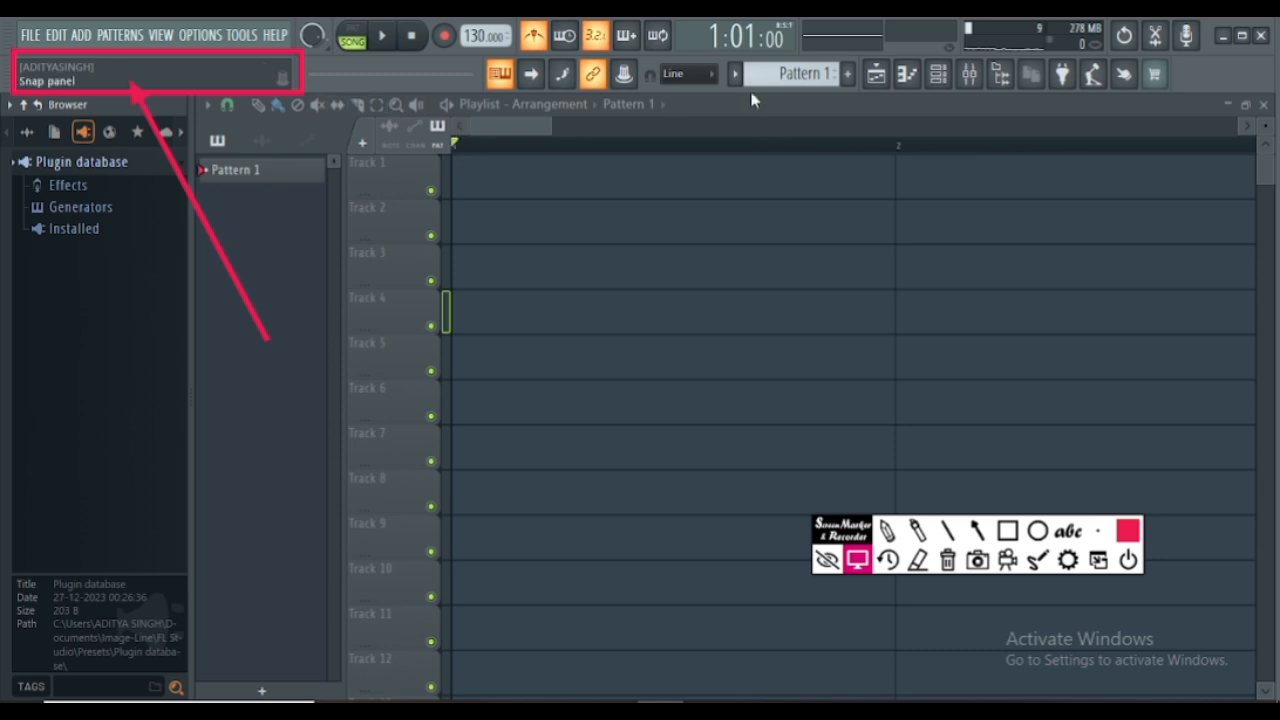
- Hide the Browser, and view the mixer with the Insert 1 track selected before closing it
click(1000, 76)
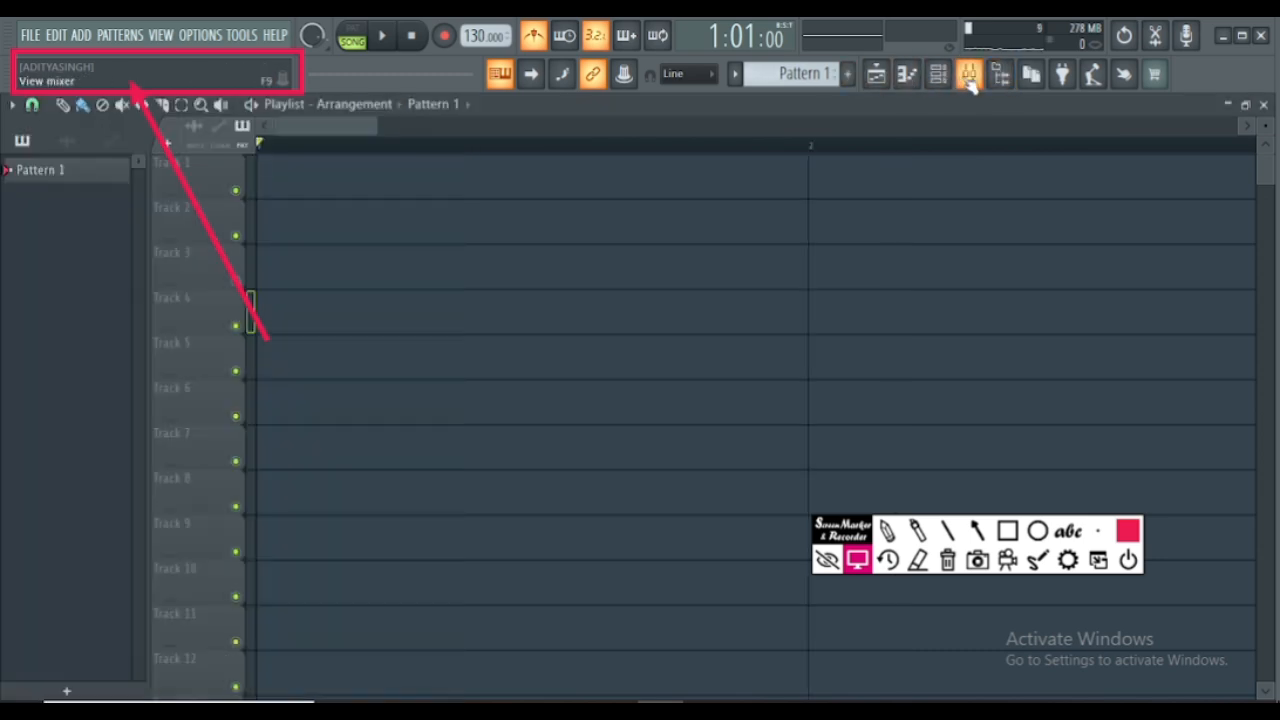
click(969, 78)
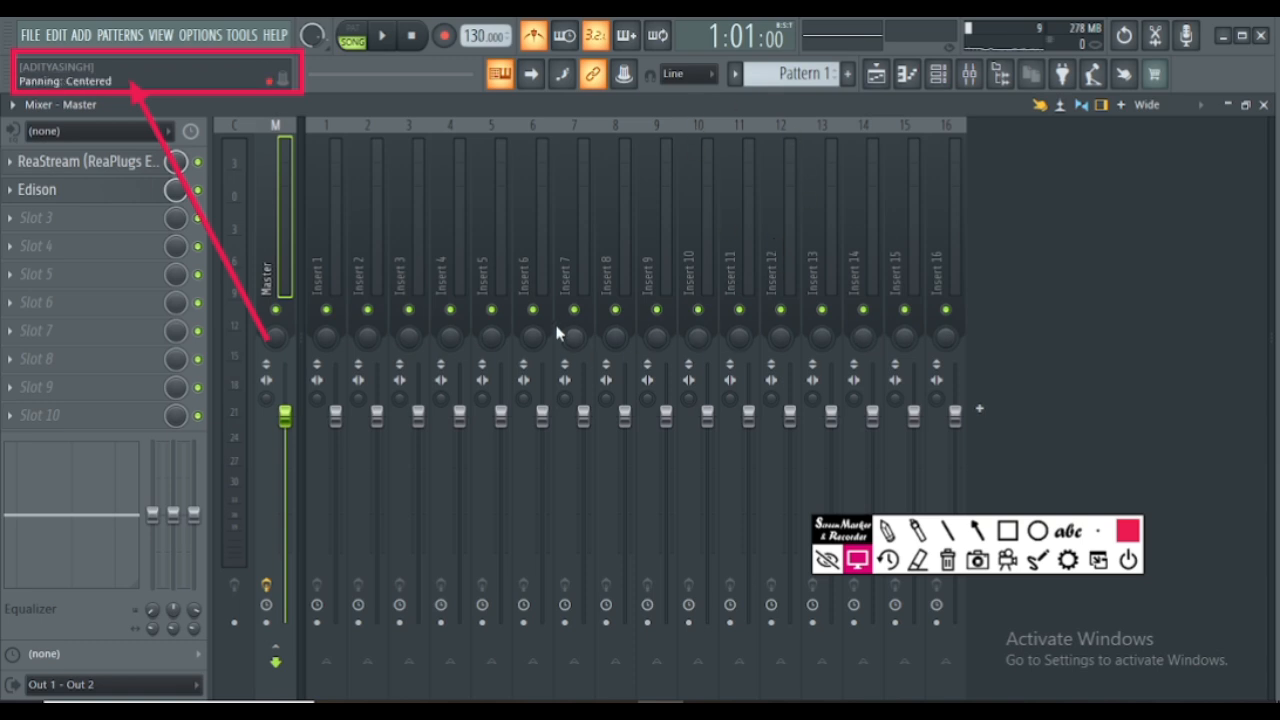
click(360, 257)
click(330, 252)
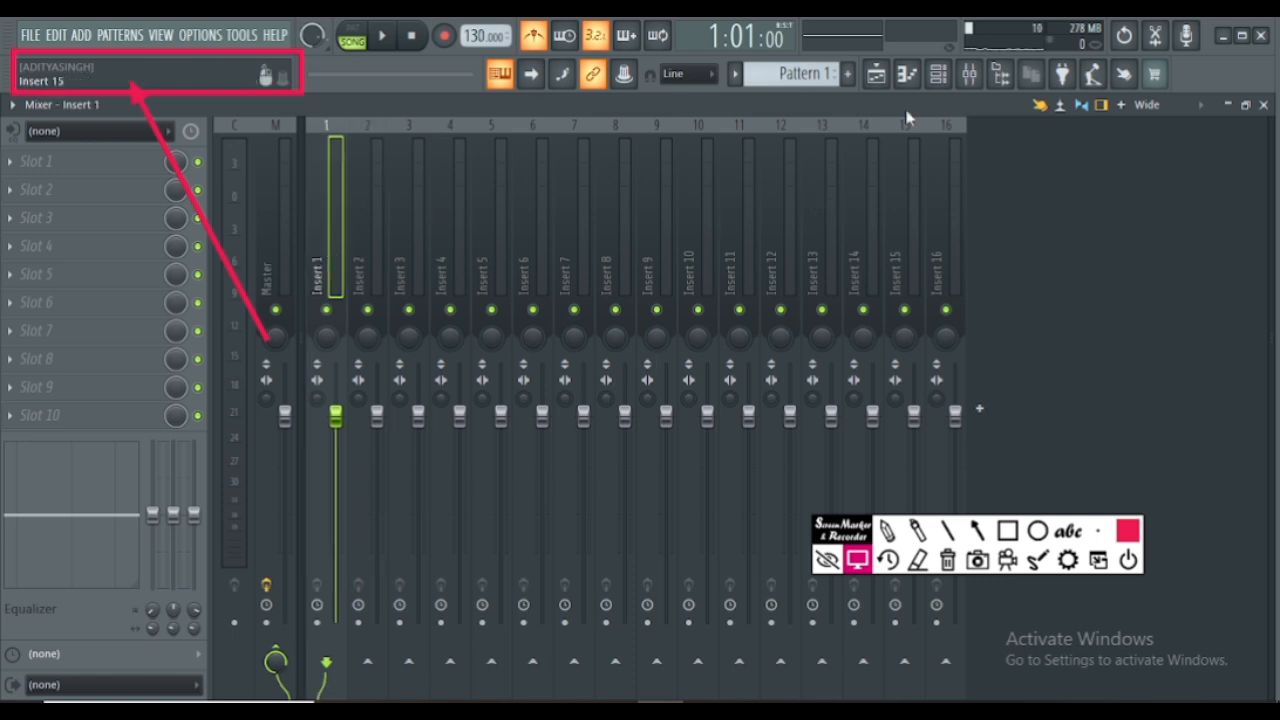
click(1264, 104)
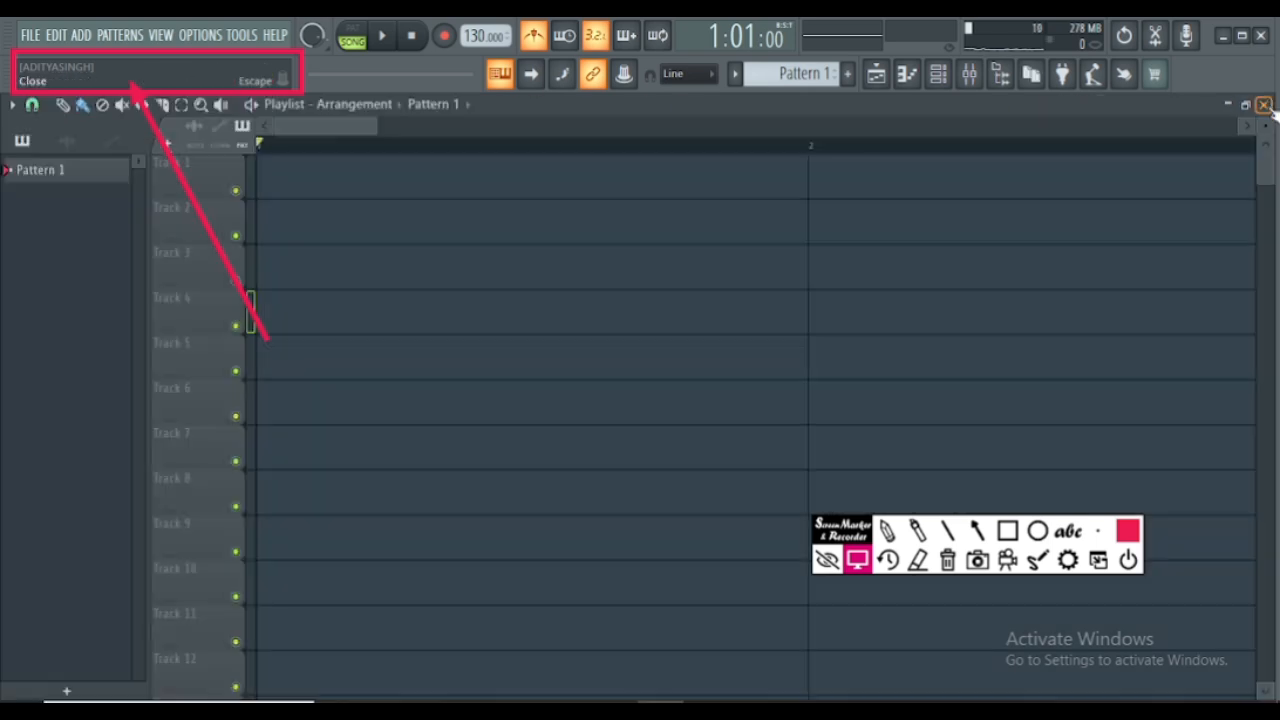
- Open the 808 Kick sampler from the Channel rack, preview its waveform several times and move its window clear of the lower tracks
click(940, 75)
drag(700, 439, 800, 263)
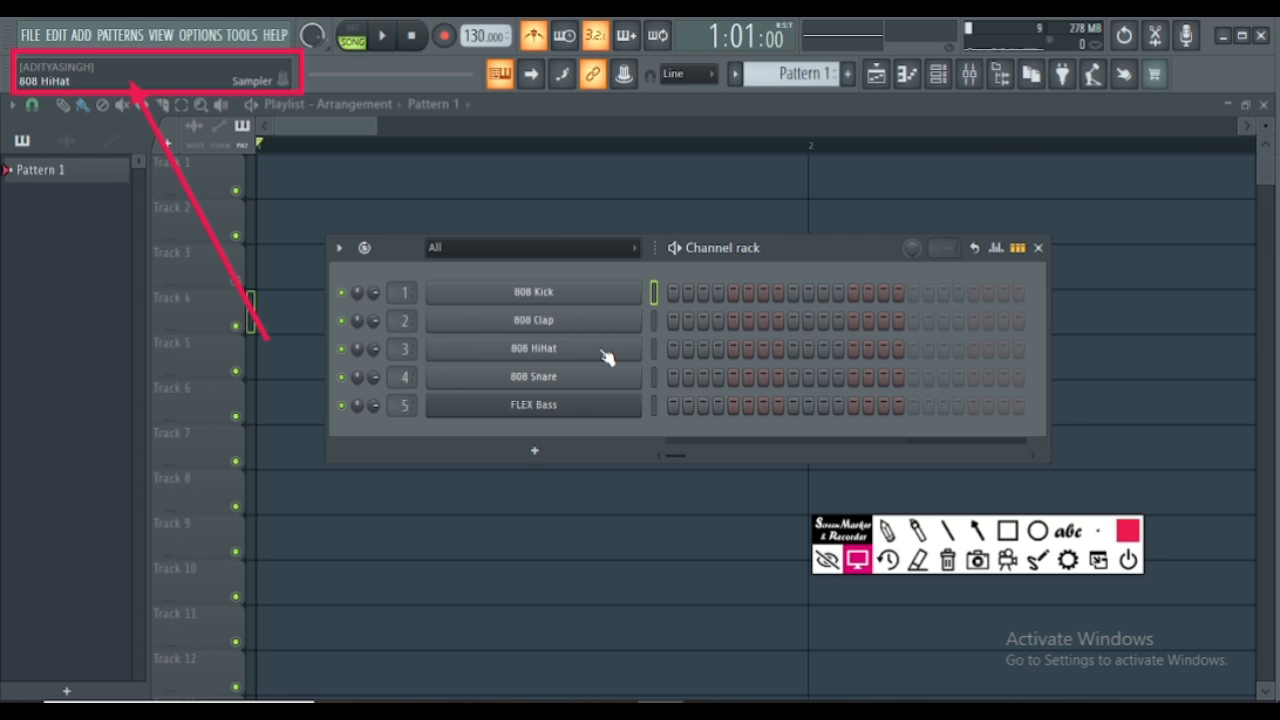
click(567, 296)
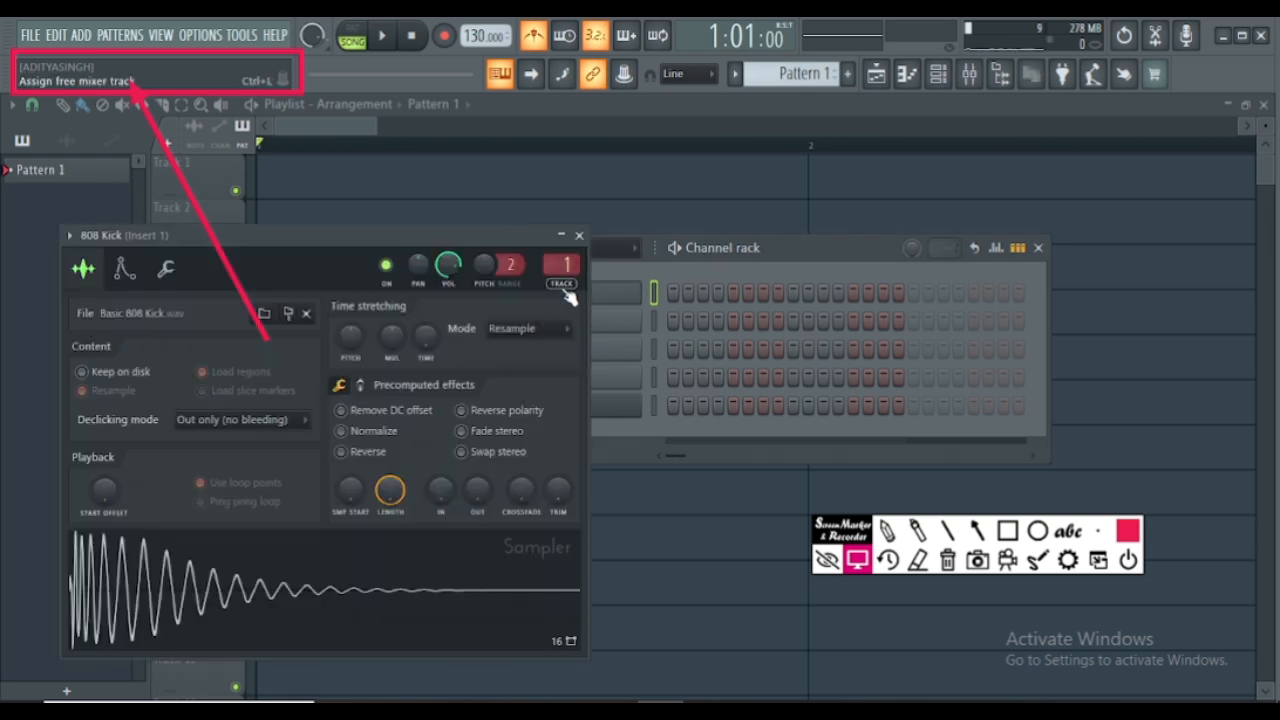
click(298, 588)
click(302, 590)
click(302, 590)
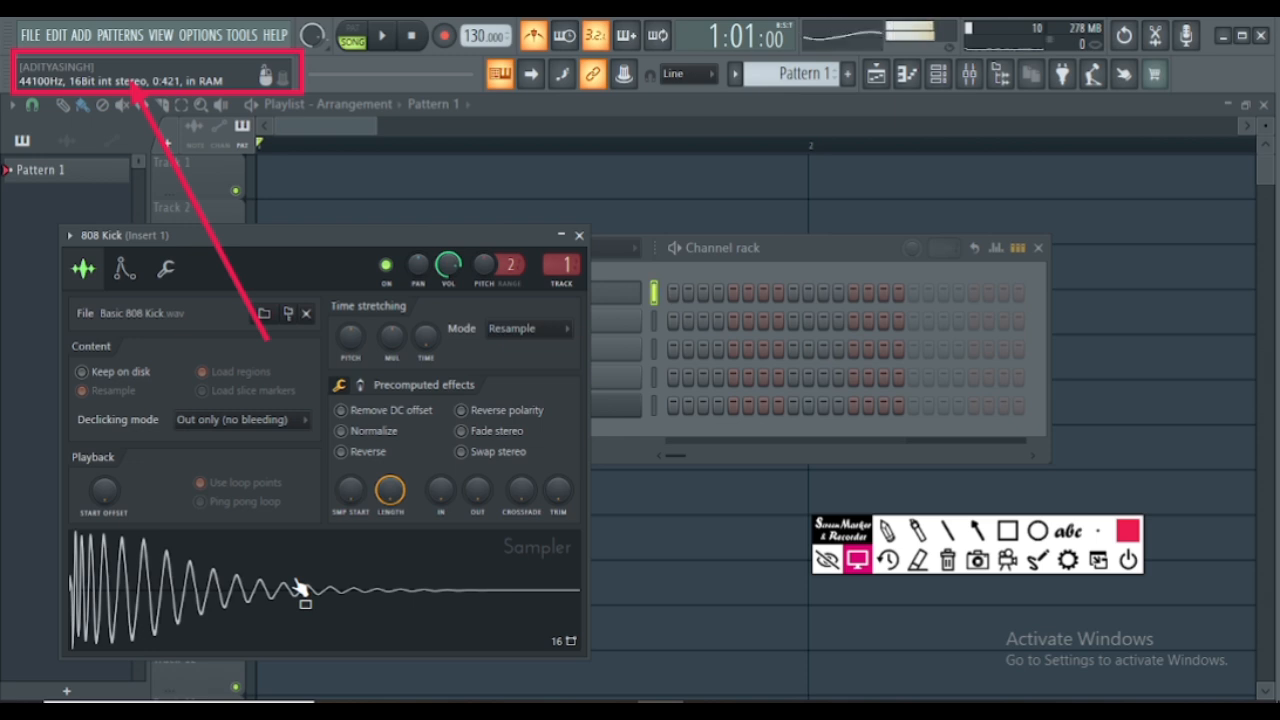
drag(303, 235, 380, 114)
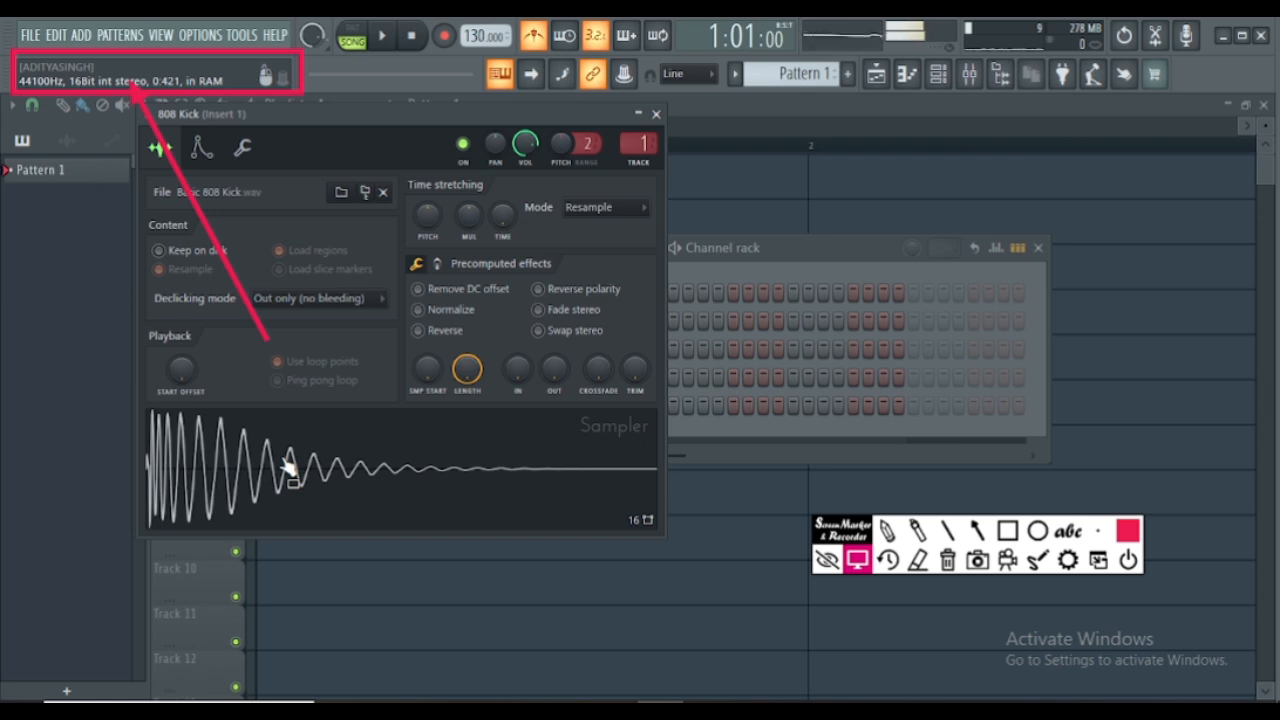
- Place the 808 Kick sample as an audio clip on playlist Track 8 and move it to Track 5
drag(275, 466, 523, 290)
drag(315, 432, 457, 494)
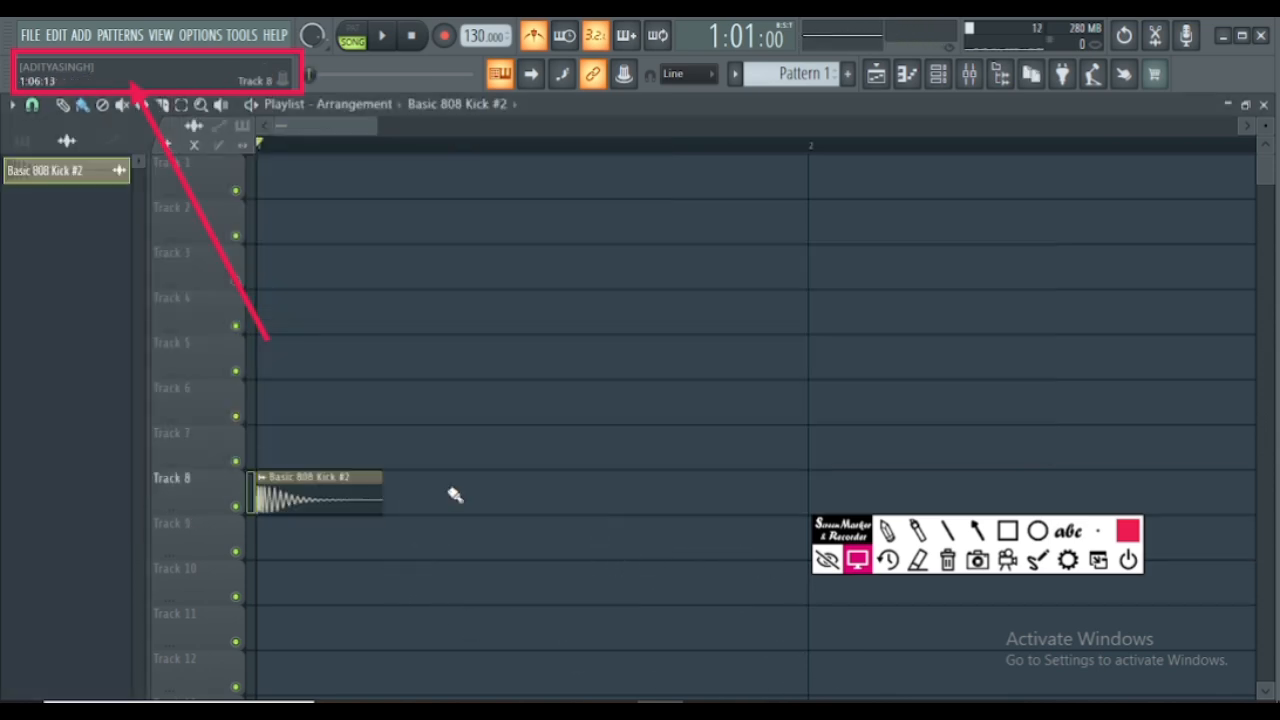
drag(314, 479, 441, 340)
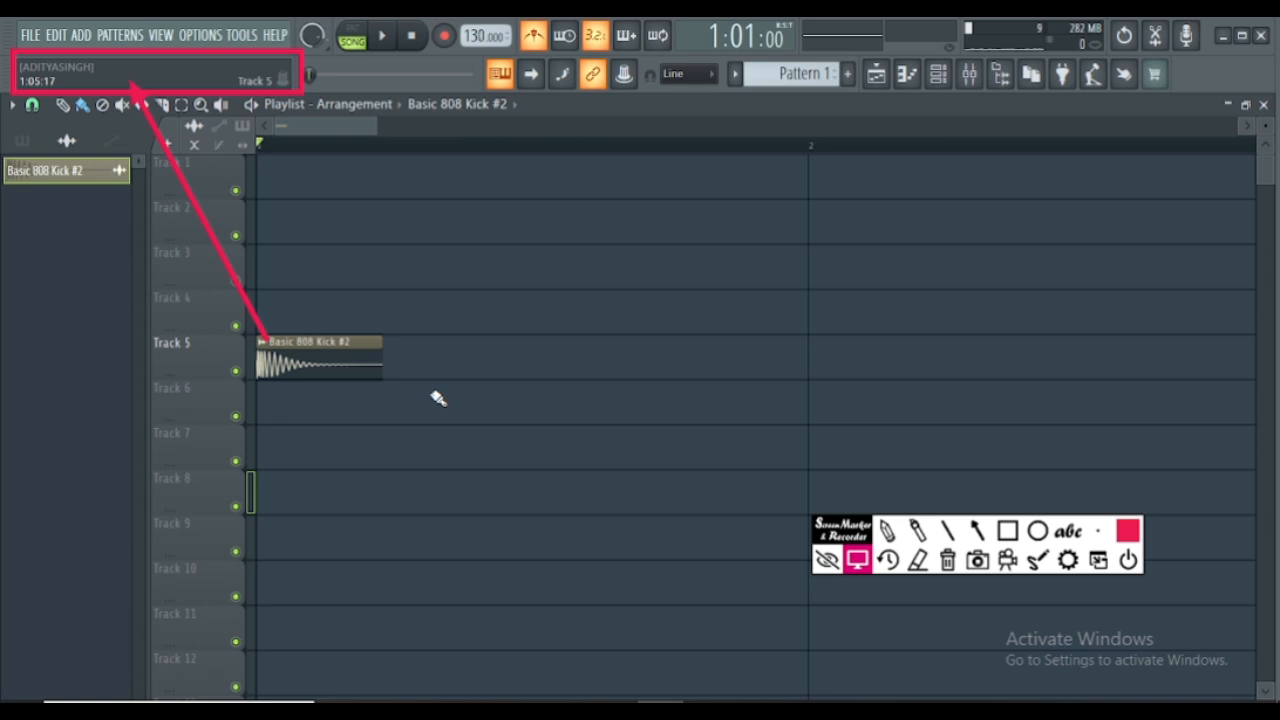
- Delete the kick audio clip from Track 5 and remove Basic 808 Kick #2 from the playlist picker
right_click(306, 357)
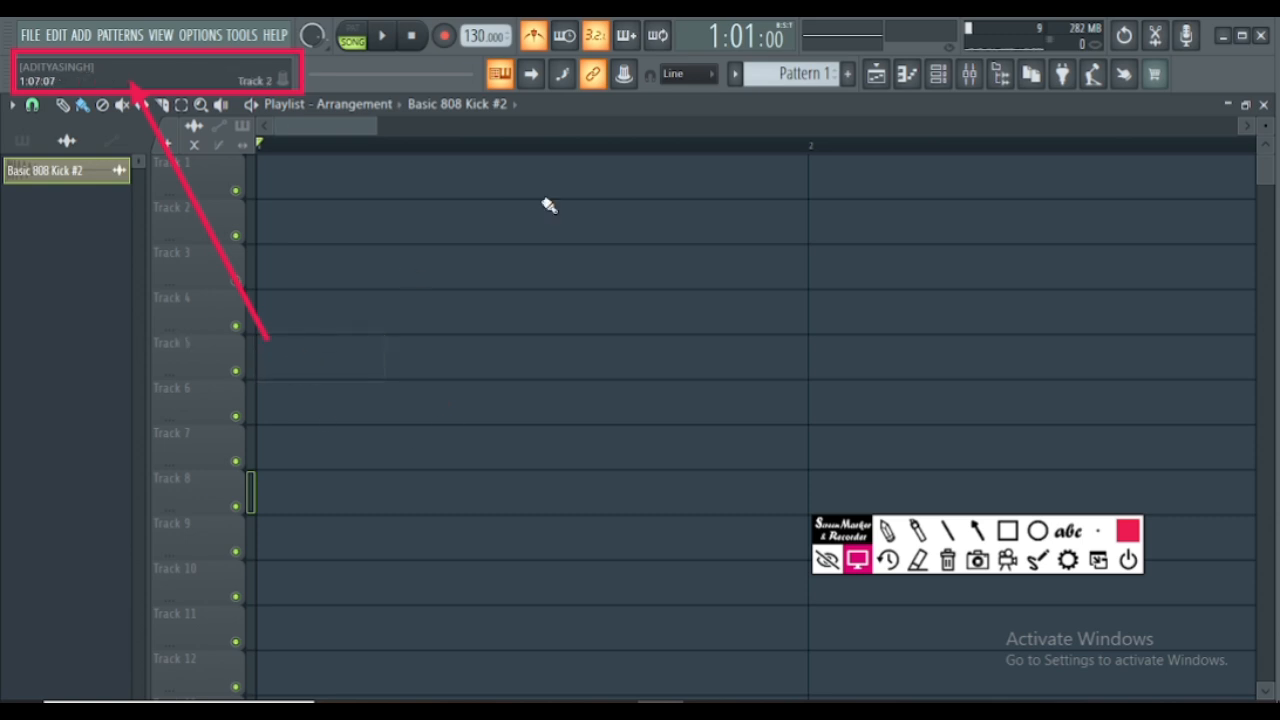
right_click(90, 174)
click(142, 425)
click(702, 428)
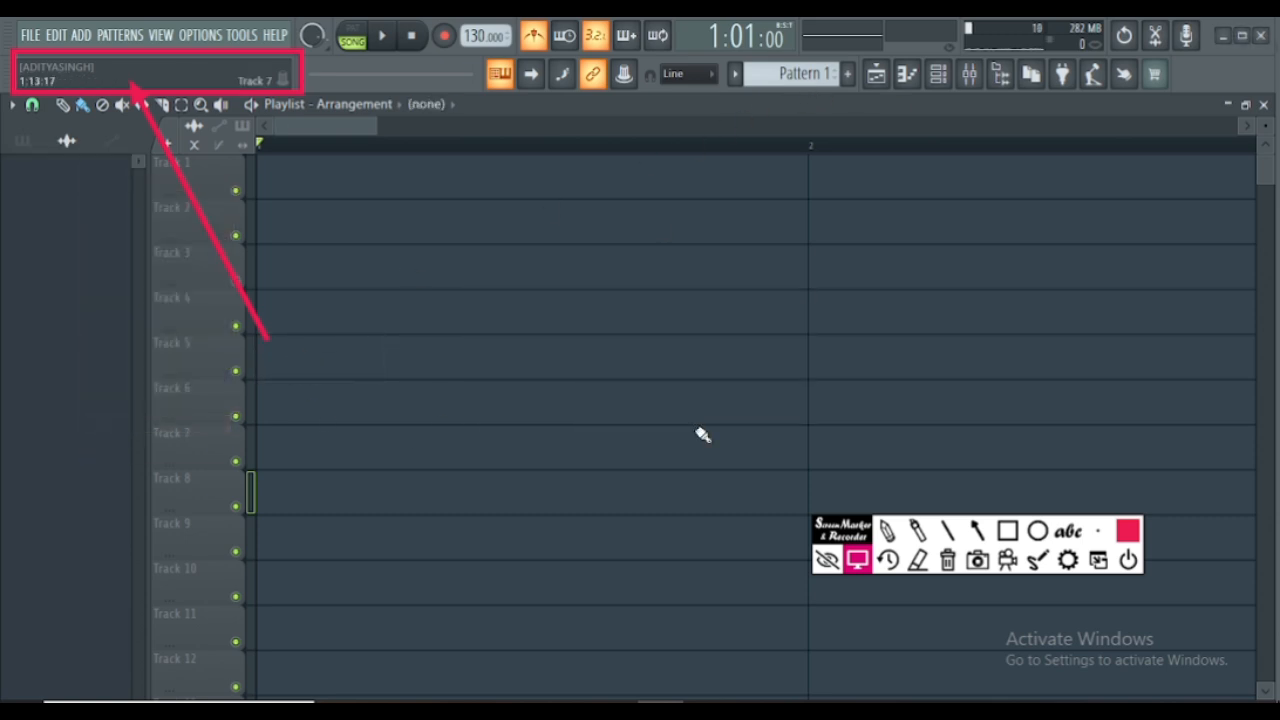
- In the Channel rack, fill Basic 808 Kick on each 4 steps and add 808 Clap hits on steps 5 and 13
click(940, 74)
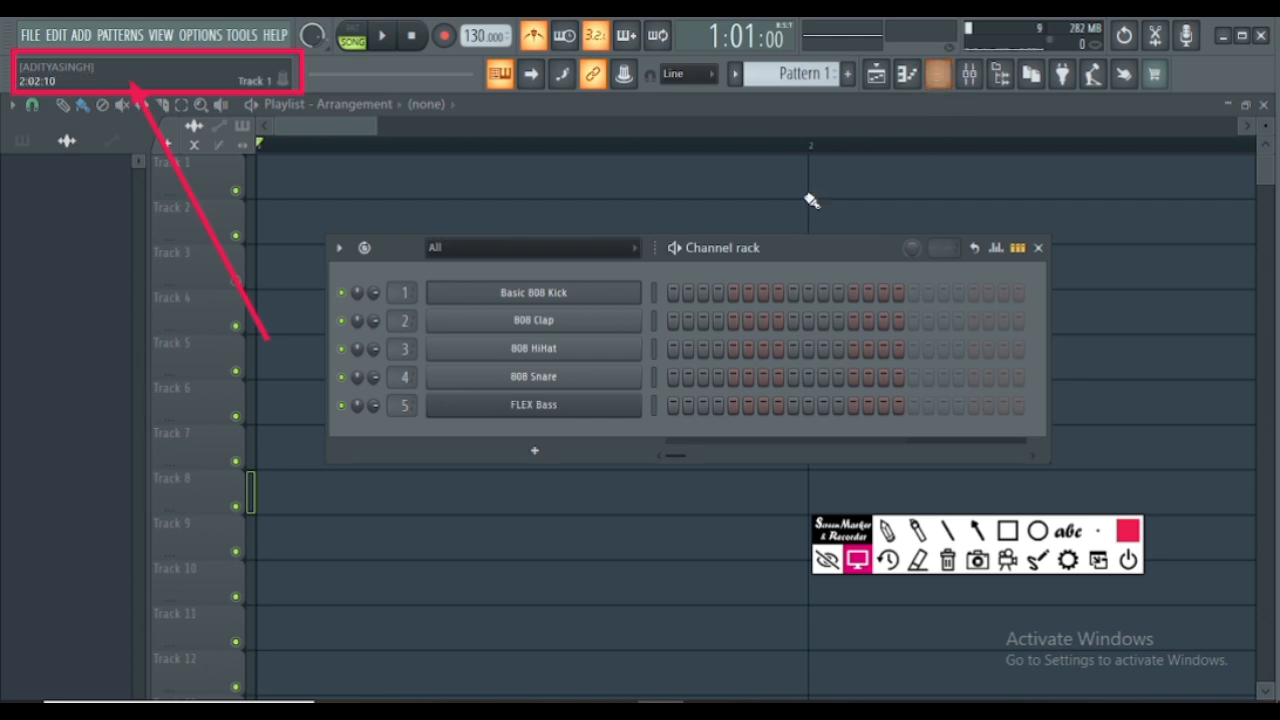
right_click(563, 296)
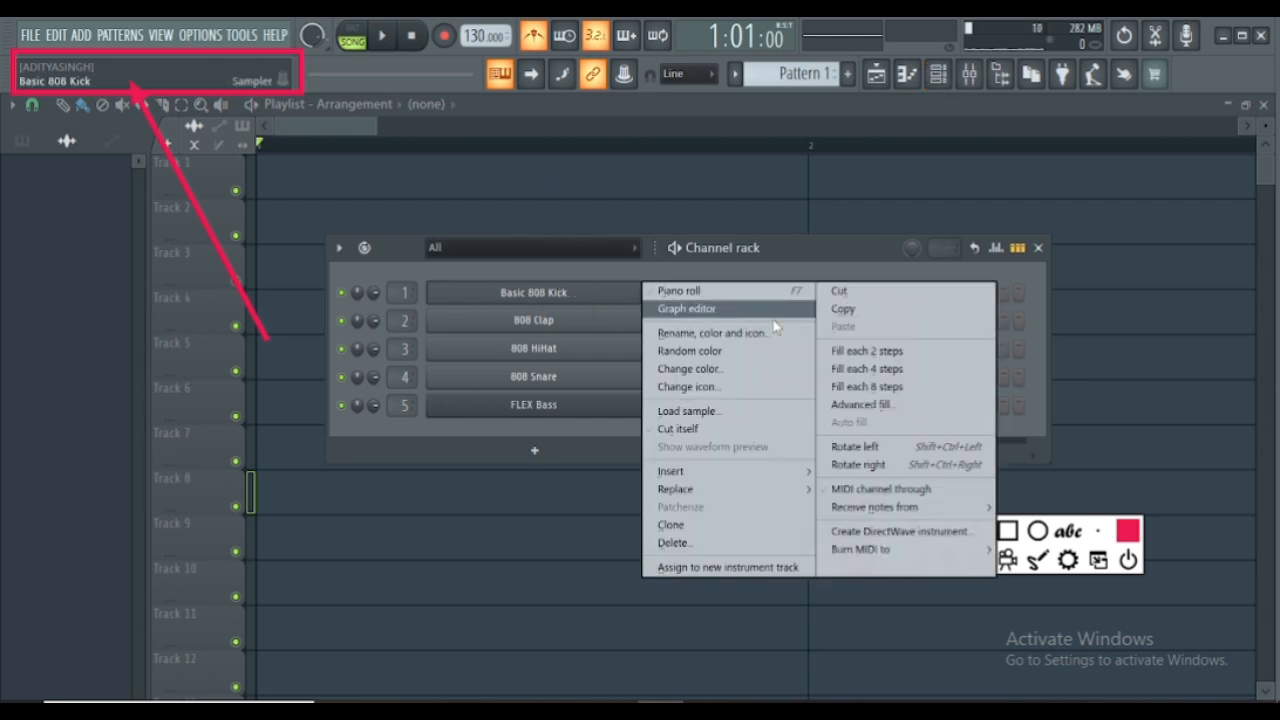
click(866, 368)
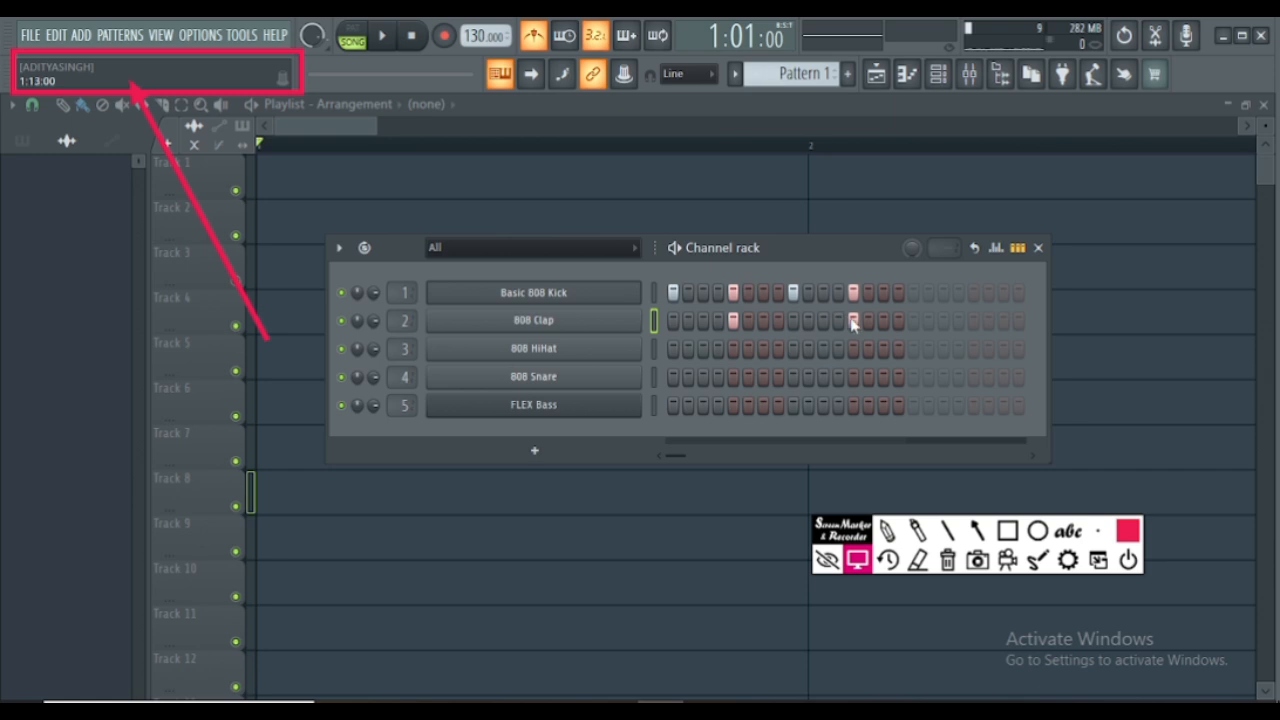
- Add 808 Snare hits on steps 5 and 13, and fill 808 HiHat on each 2 steps
click(735, 377)
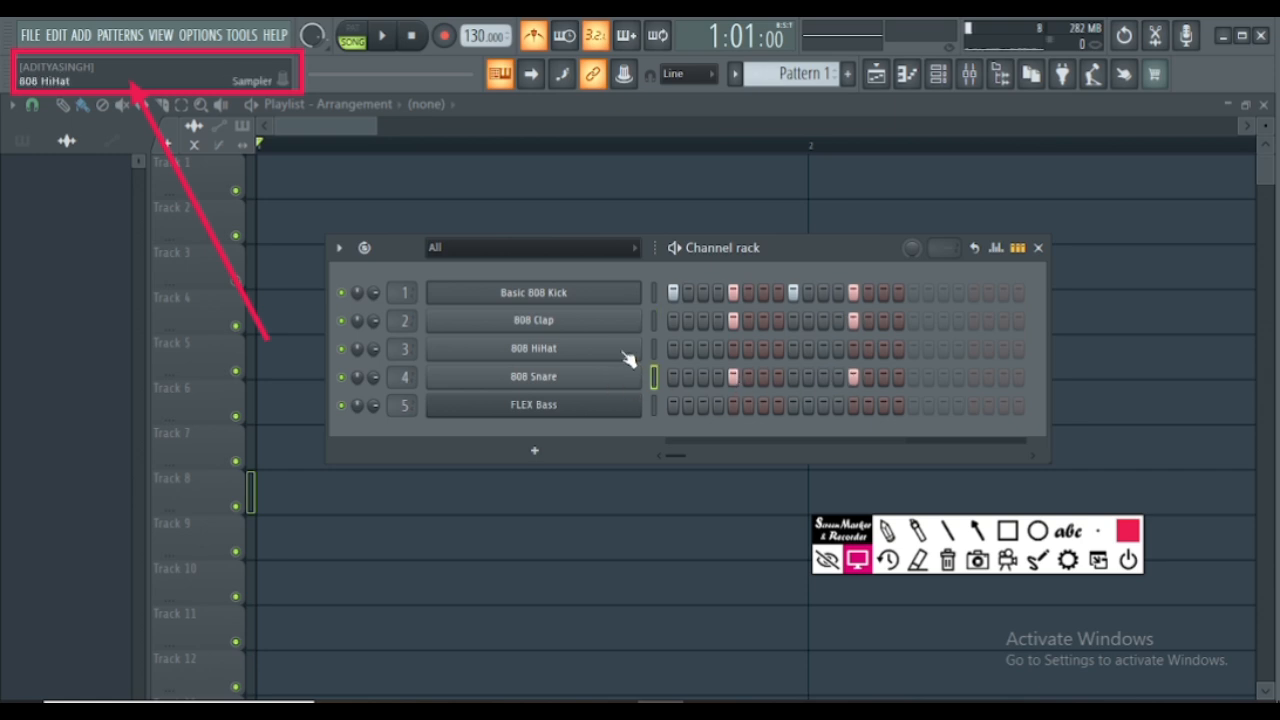
right_click(592, 352)
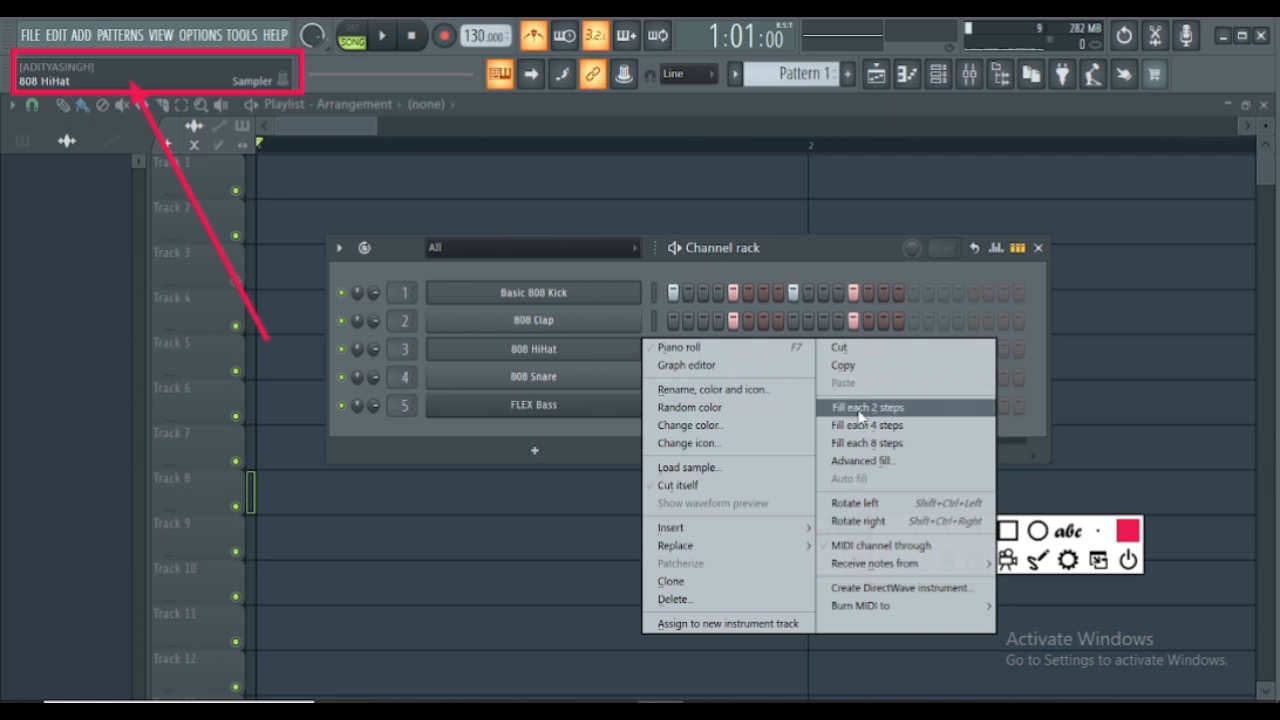
click(862, 407)
- Stop the song playback, switch to pattern mode and play the drum pattern
key(space)
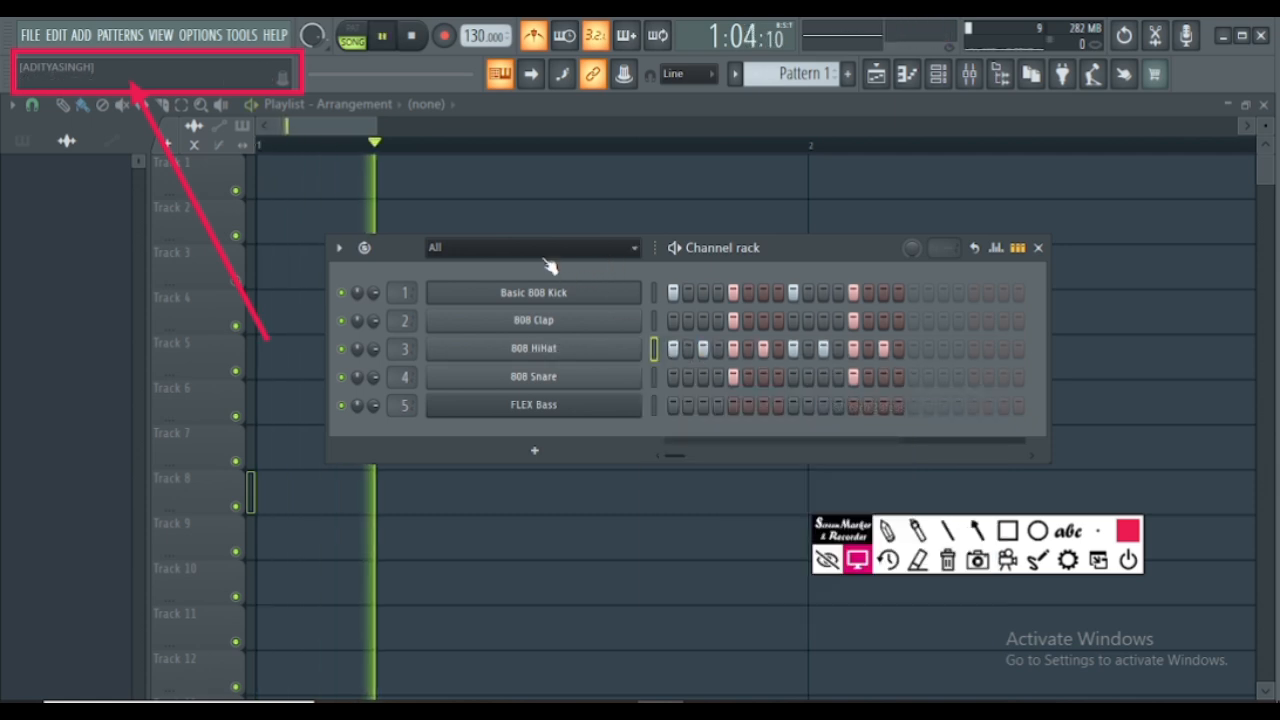
key(space)
click(351, 36)
key(space)
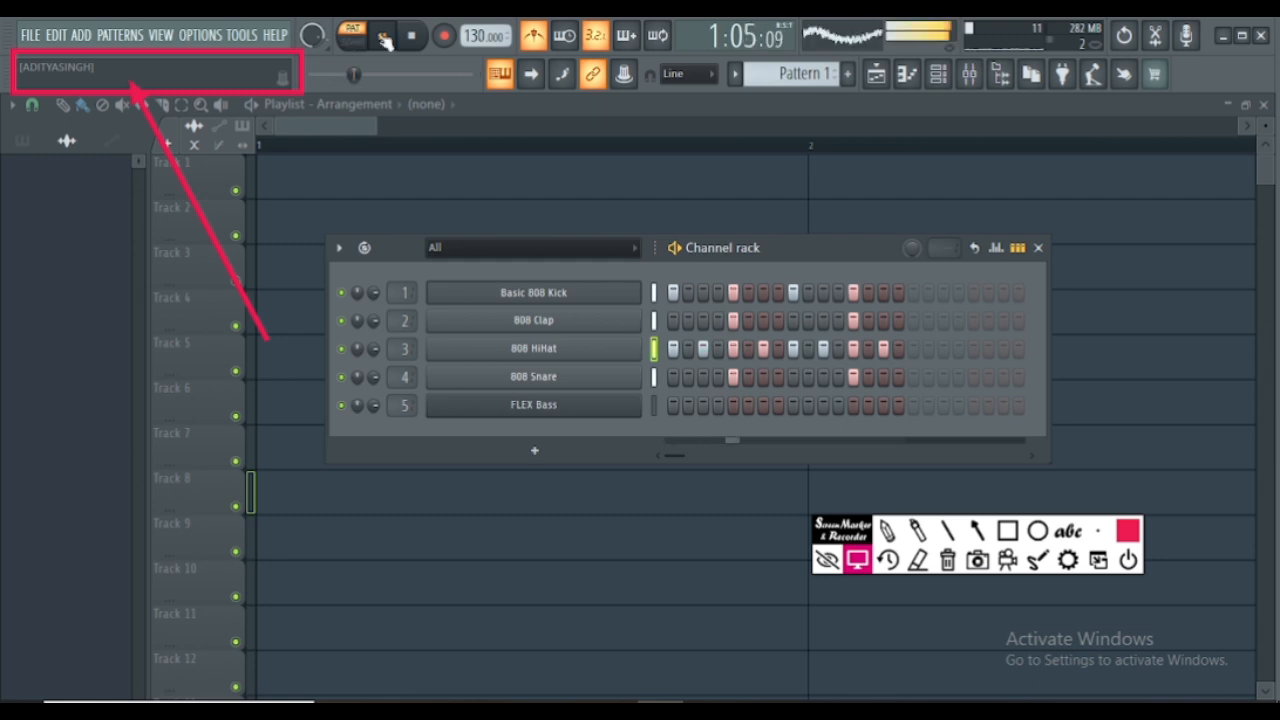
- Add Basic 808 Kick hits on steps 4 and 7 while the pattern plays, and stop playback
click(883, 292)
click(883, 292)
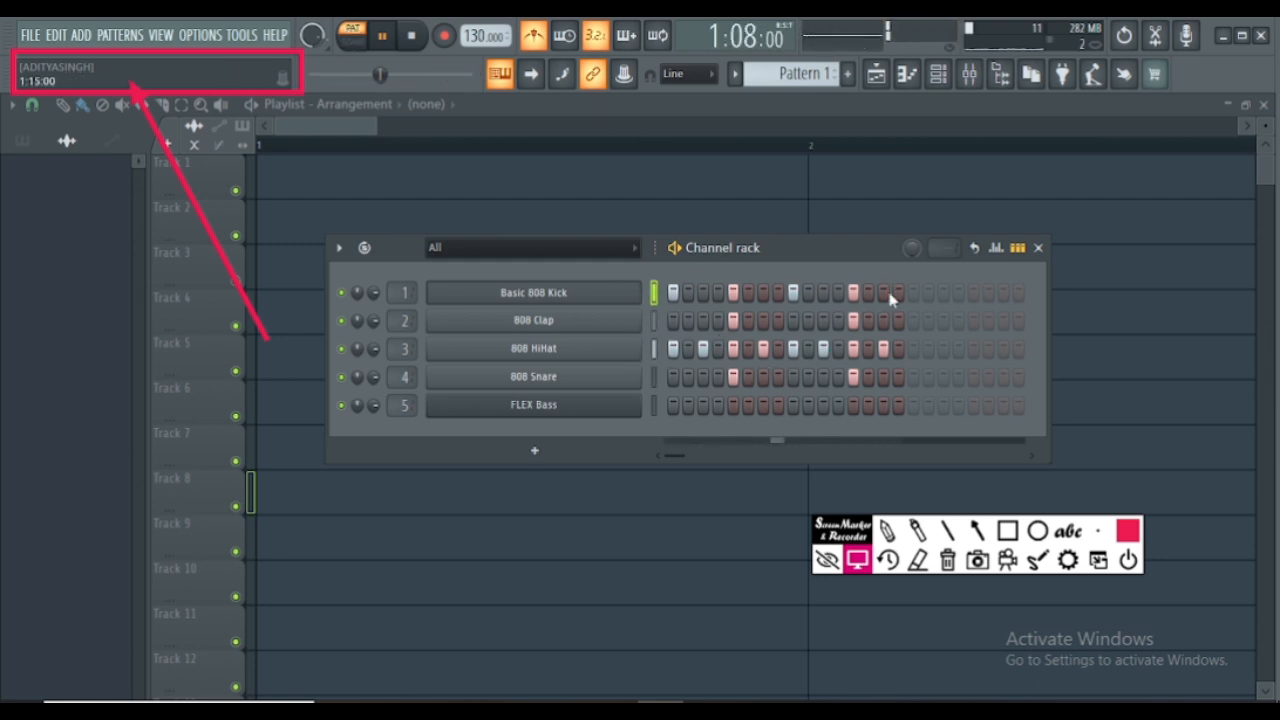
click(718, 292)
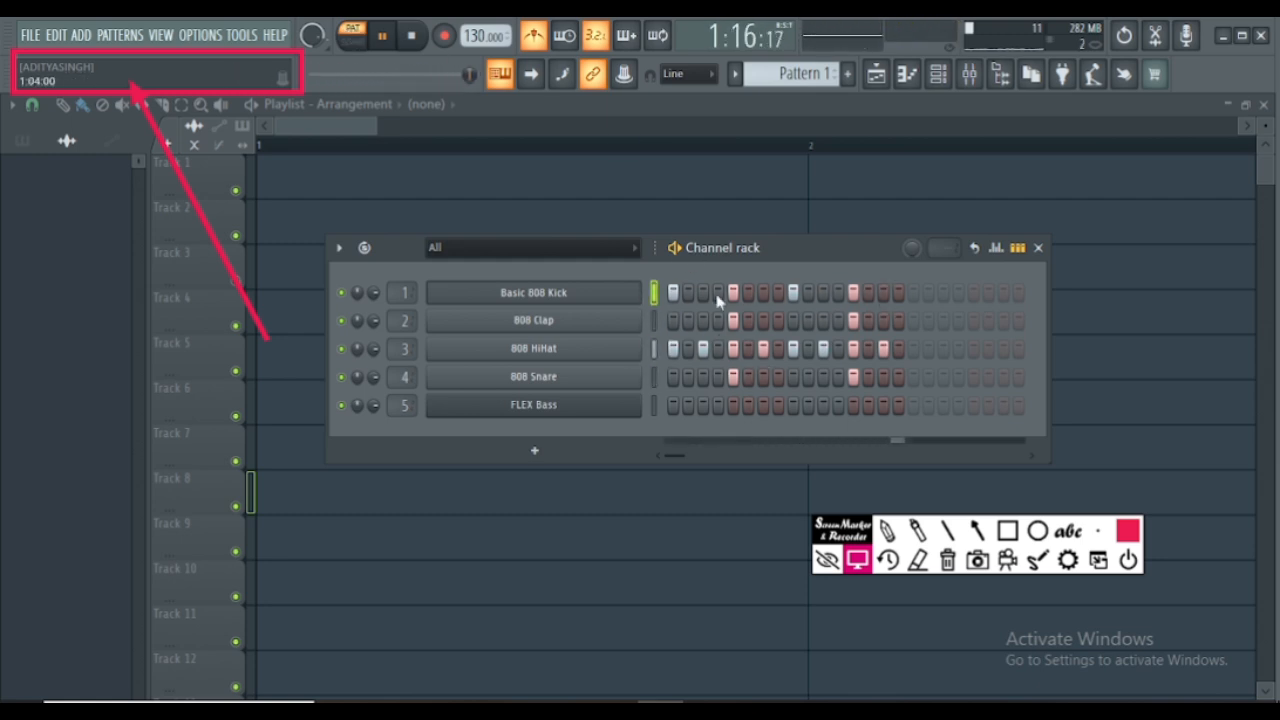
click(767, 292)
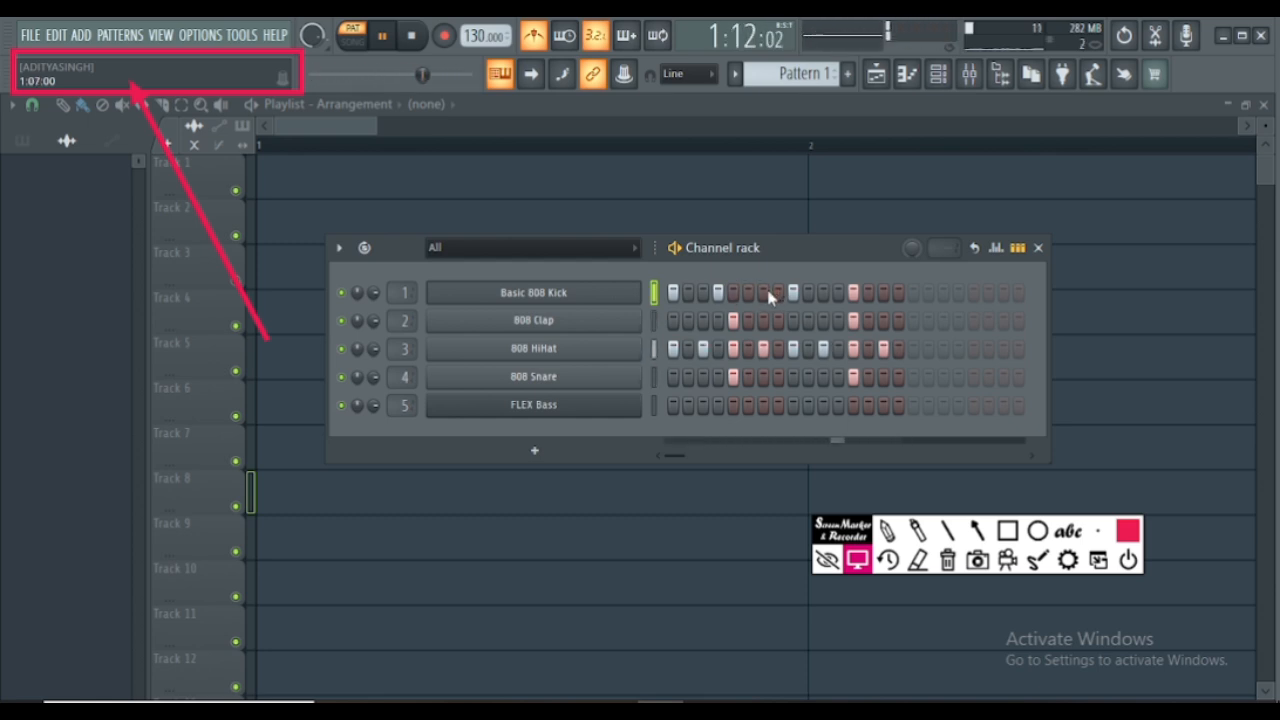
click(767, 292)
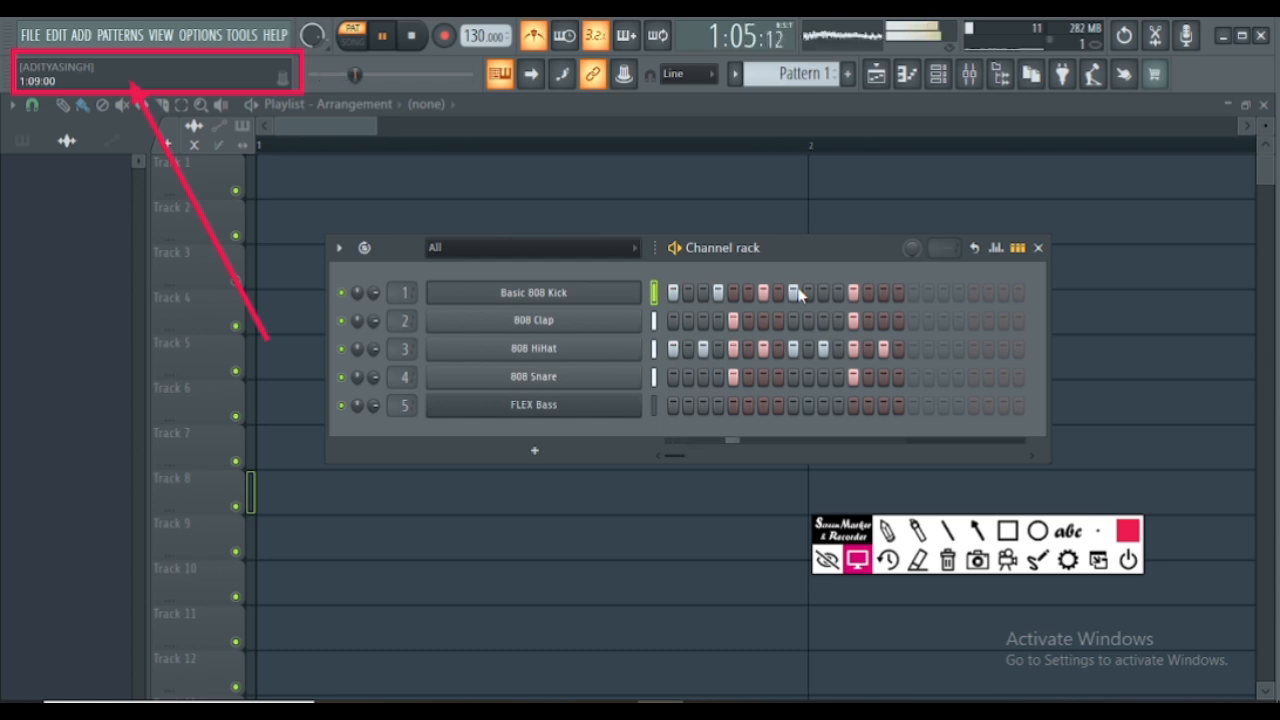
key(space)
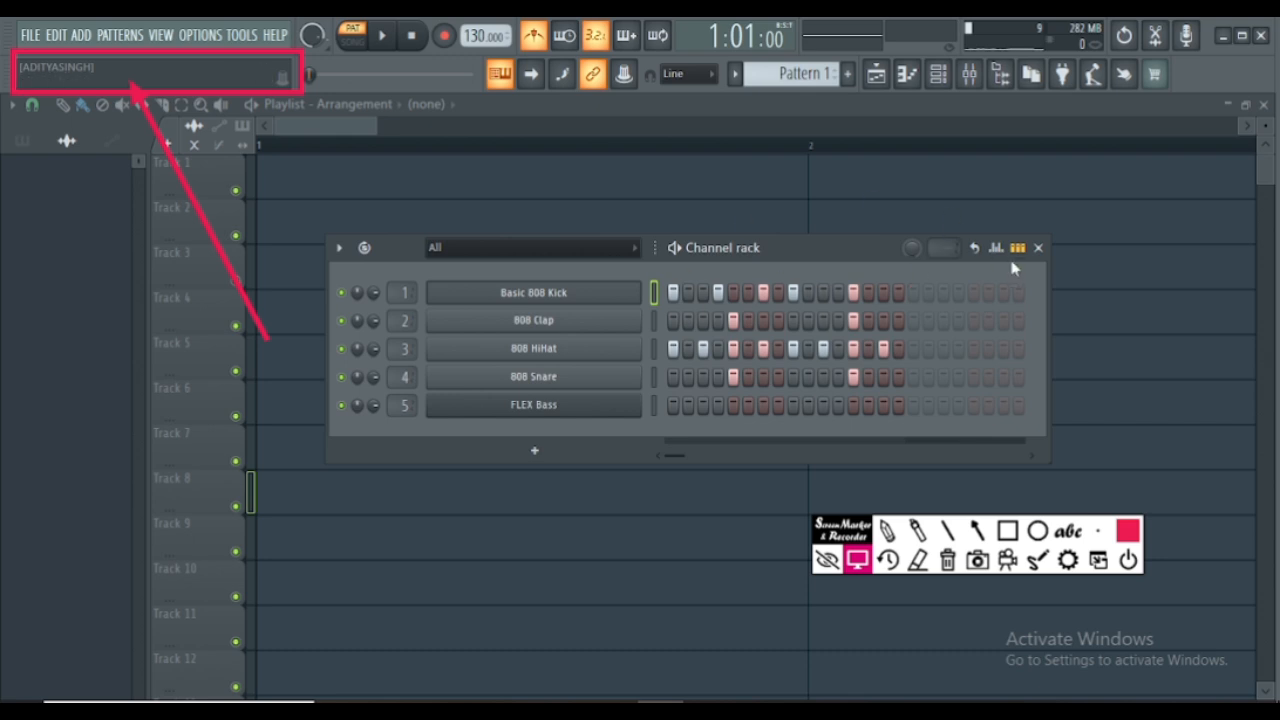
- Close the Channel rack and show the patterns in the playlist picker
click(1038, 248)
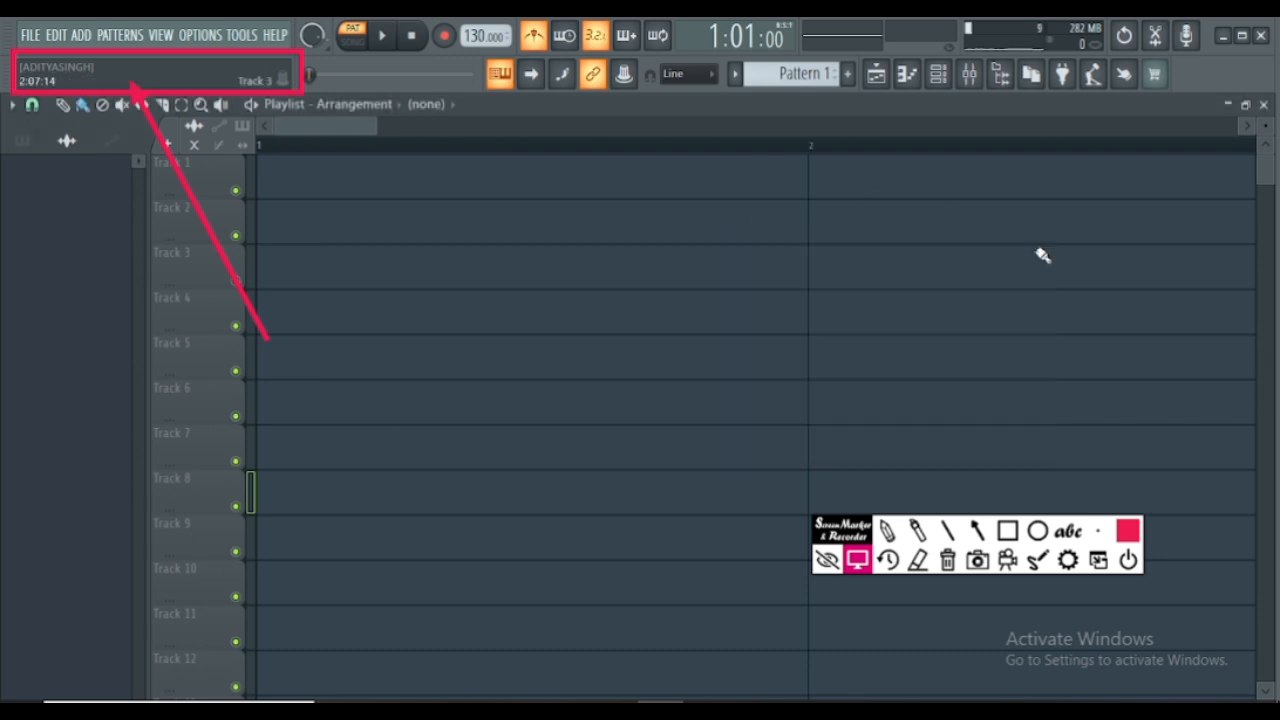
click(938, 74)
click(938, 74)
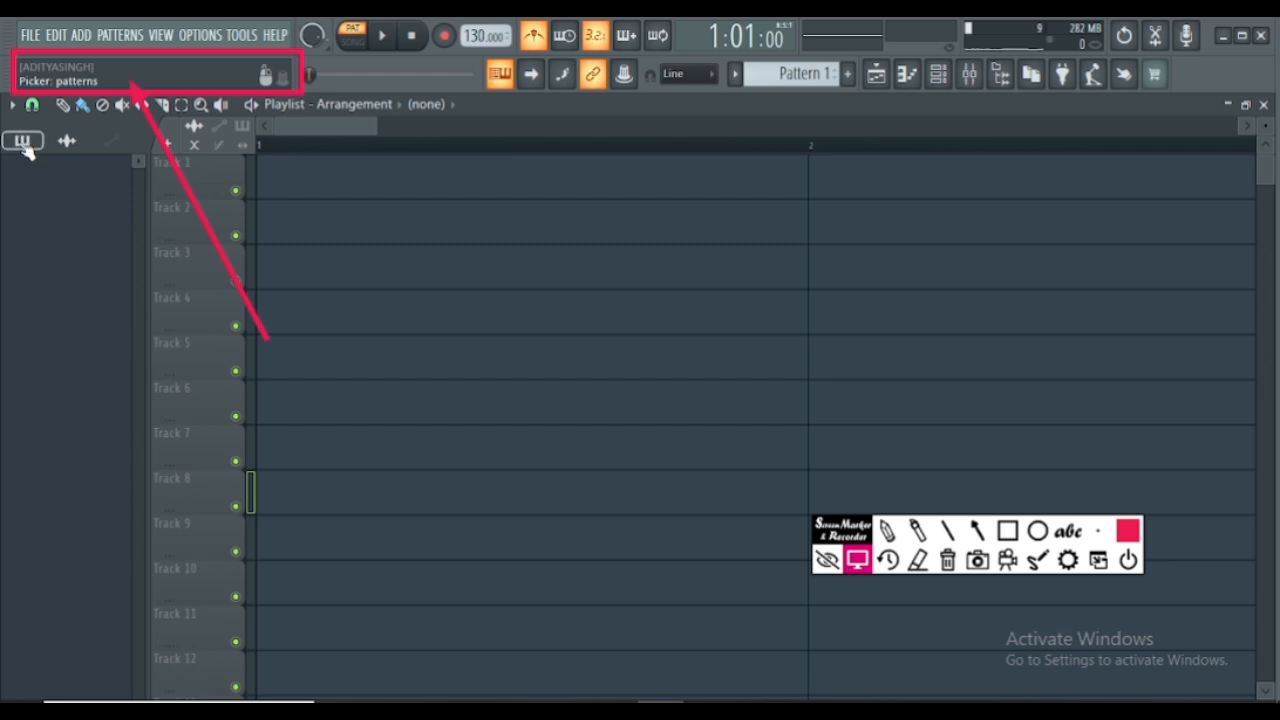
click(22, 143)
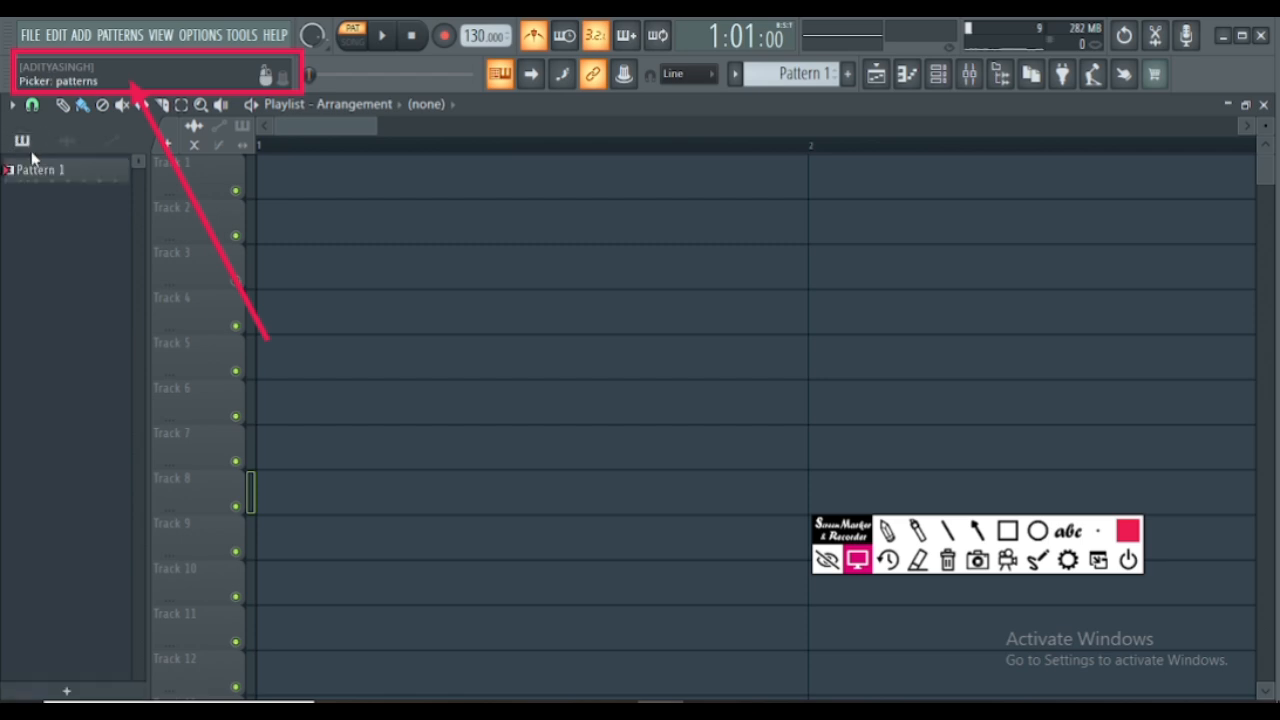
- Place Pattern 1 at the start of playlist Track 1 and delete the clip again
click(30, 170)
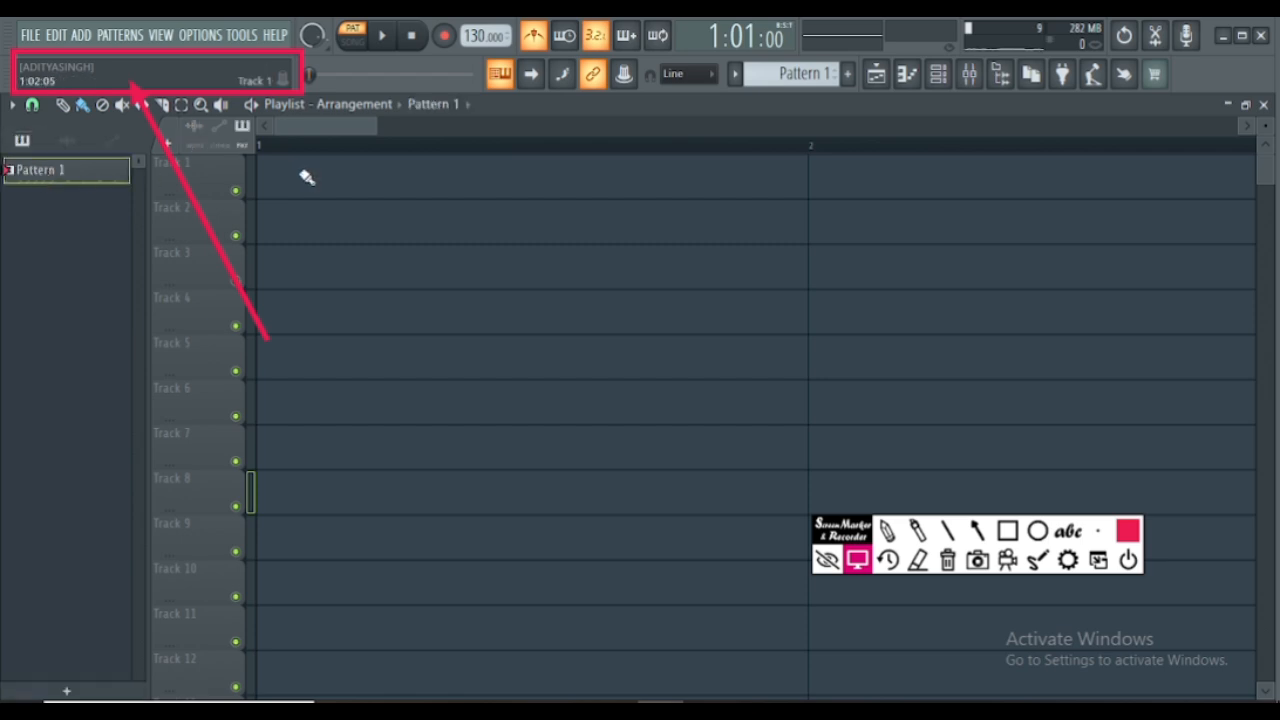
click(302, 174)
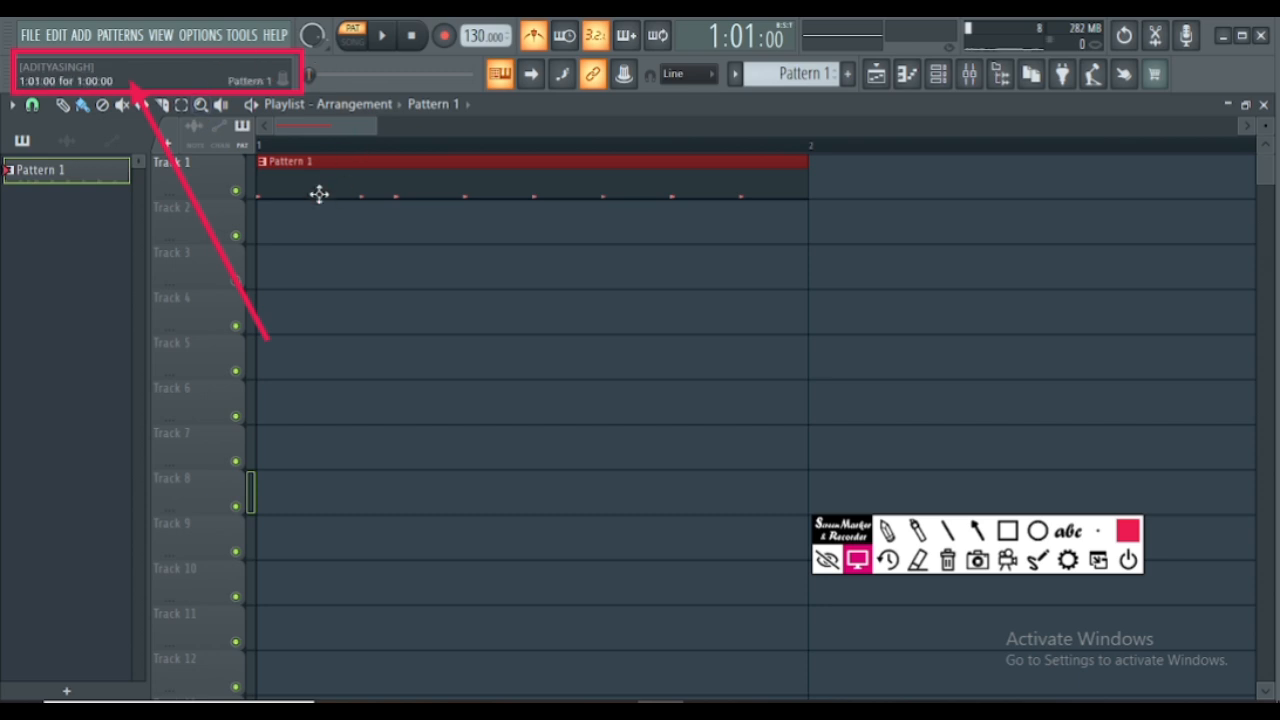
right_click(477, 183)
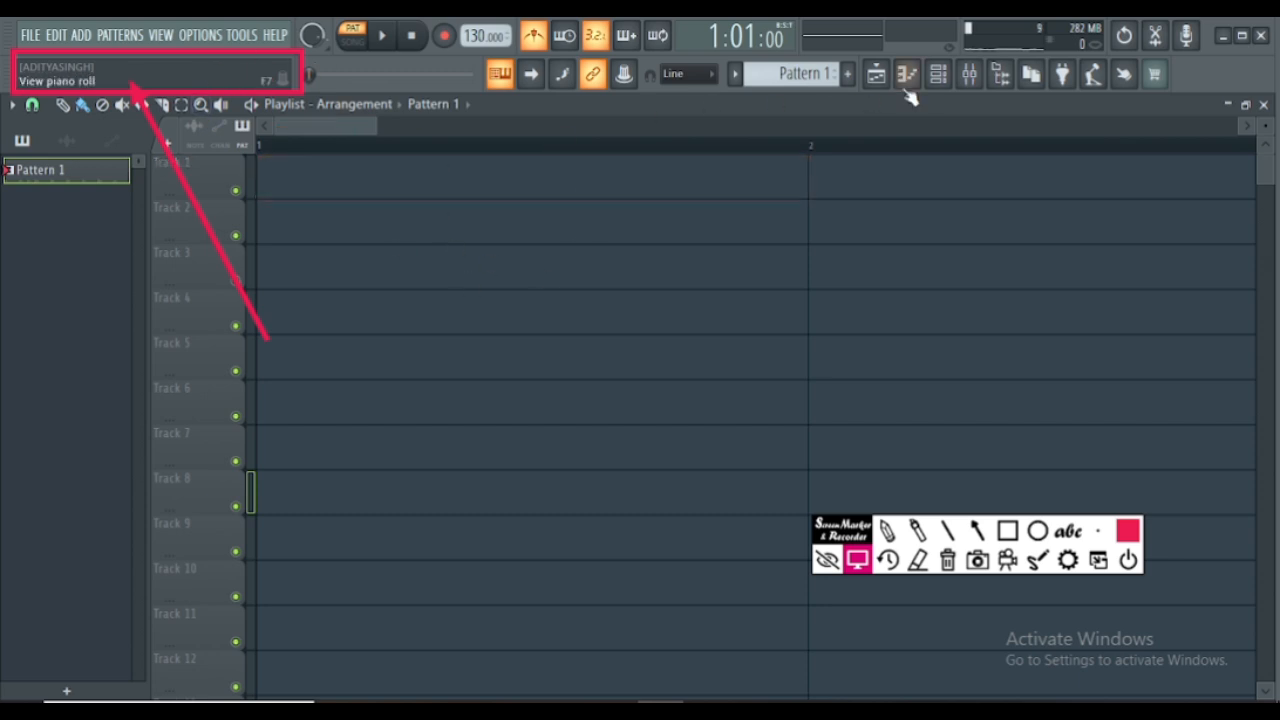
- Toggle the Channel rack to review the drum steps, and place Pattern 1 at bar 1 on playlist Track 1
click(940, 73)
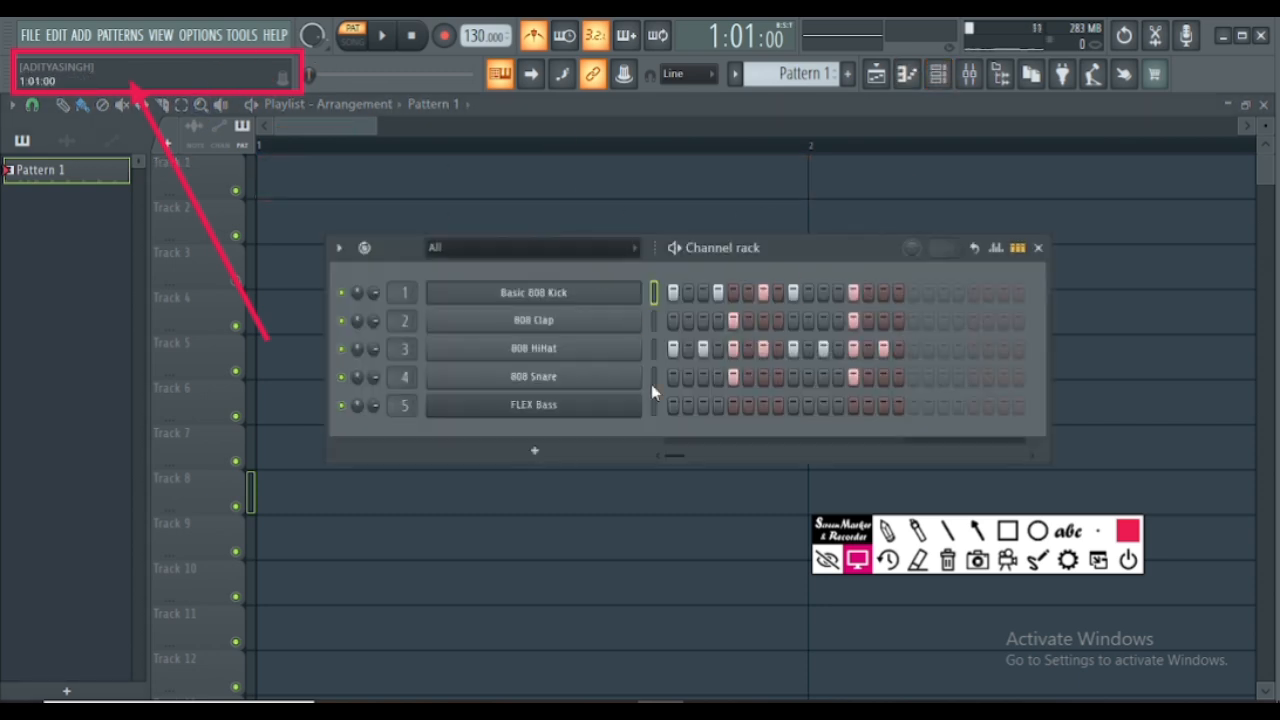
key(F6)
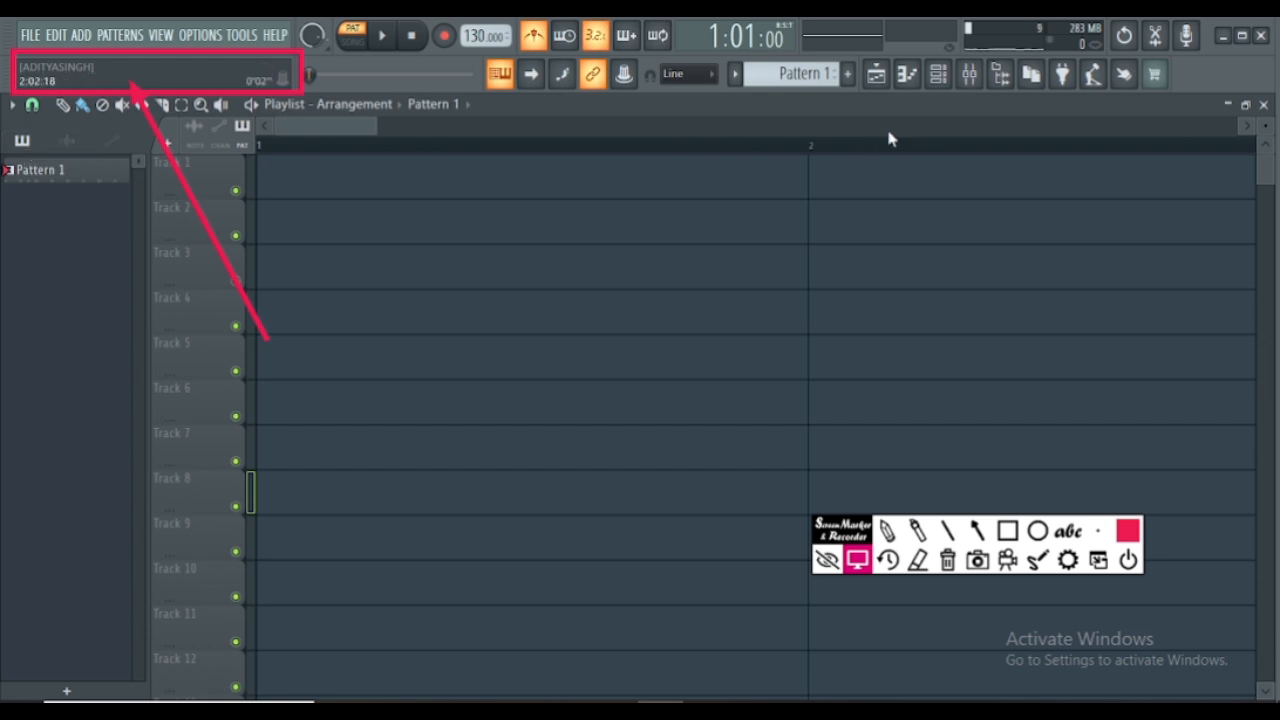
click(945, 78)
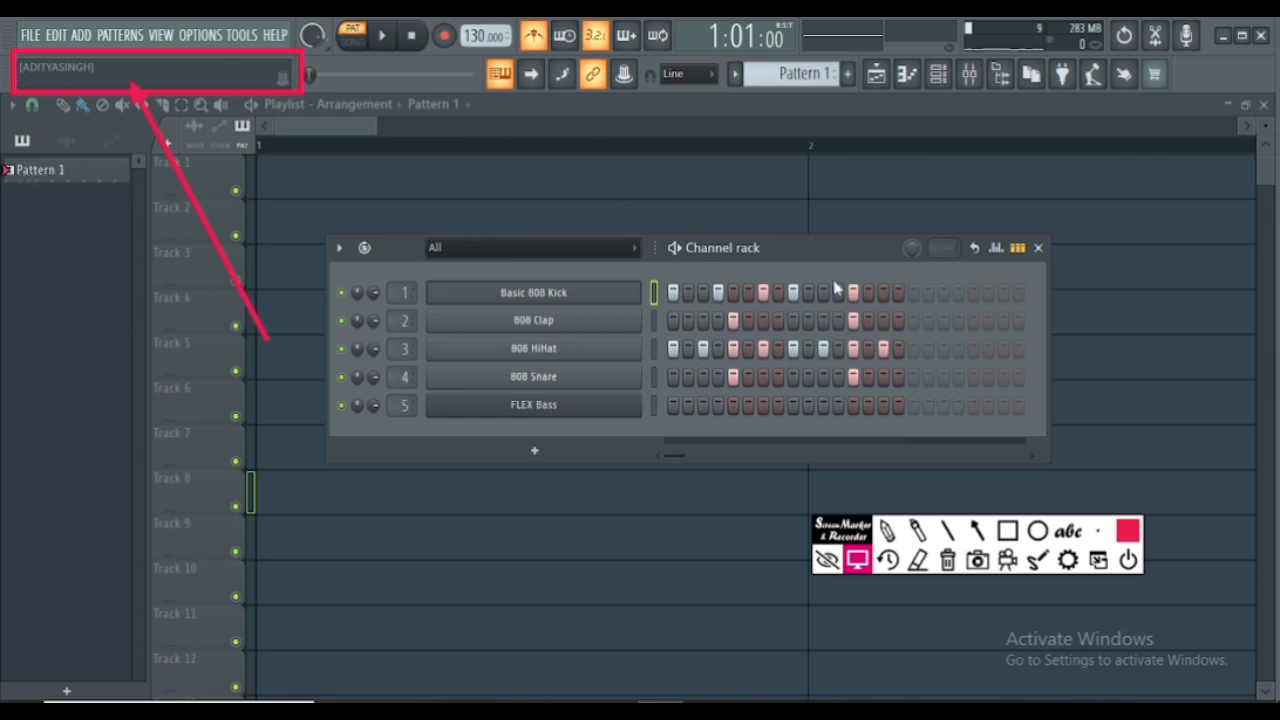
click(42, 177)
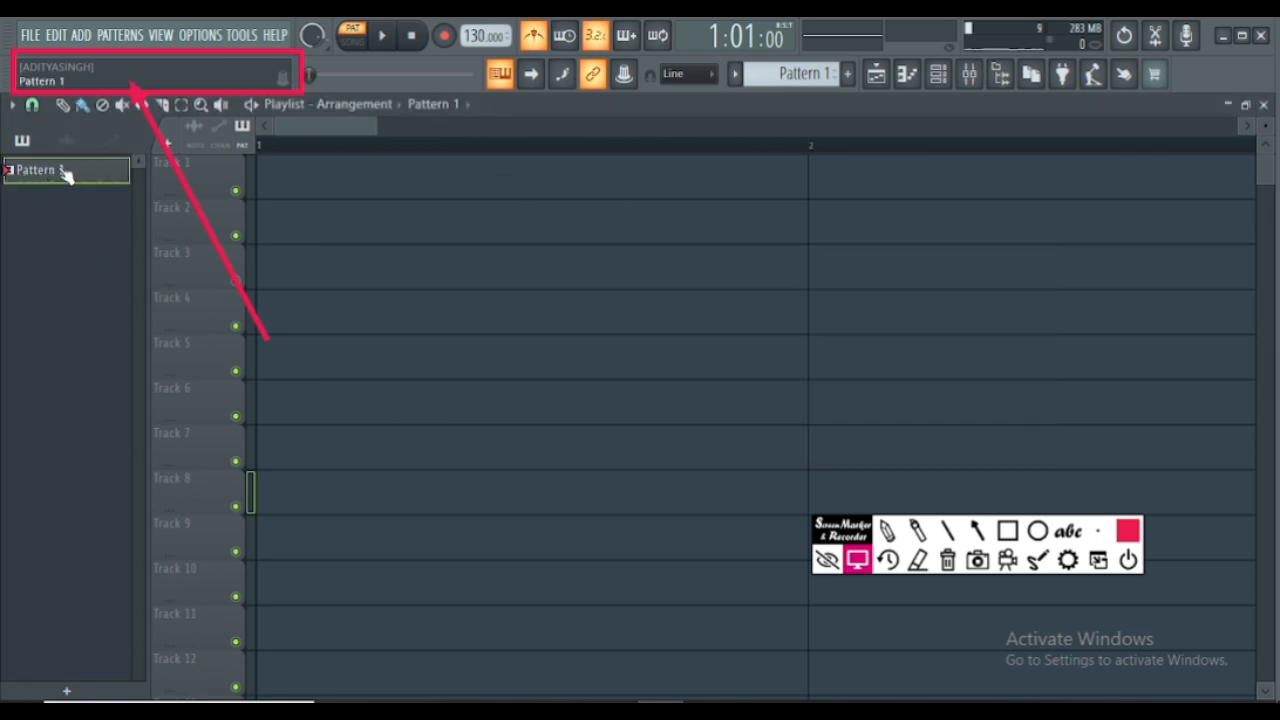
click(276, 179)
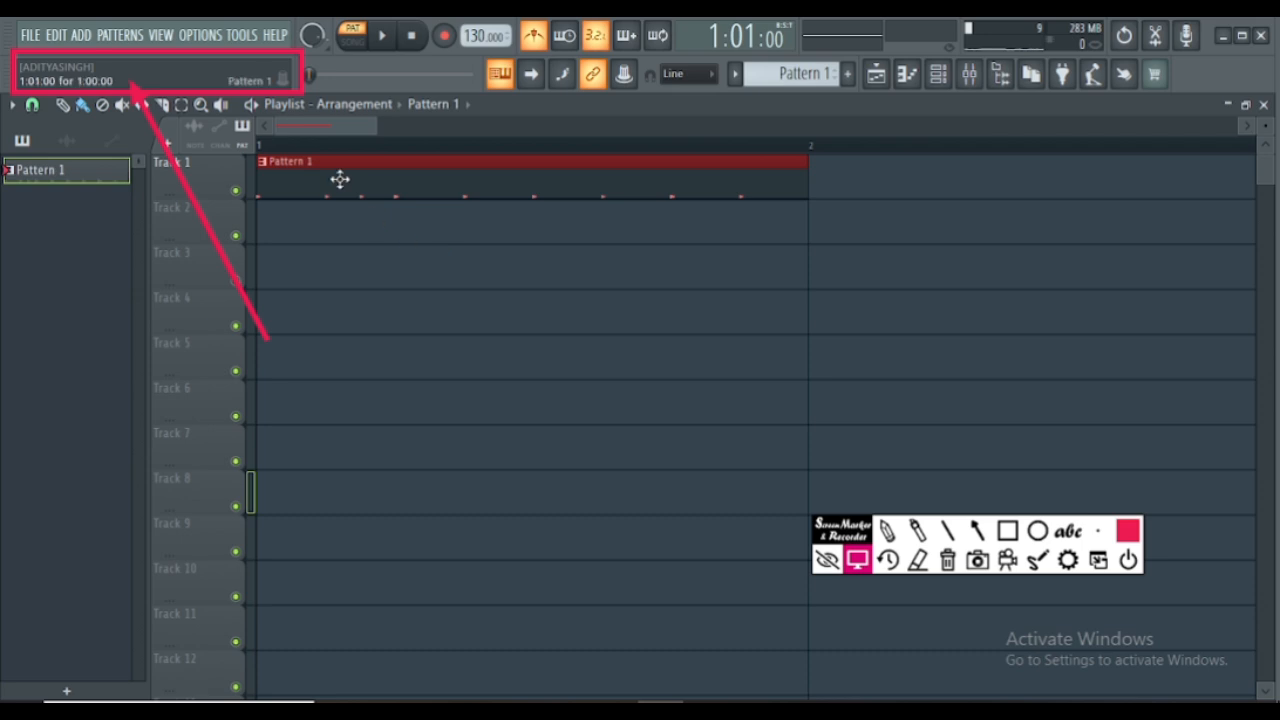
click(940, 80)
click(942, 78)
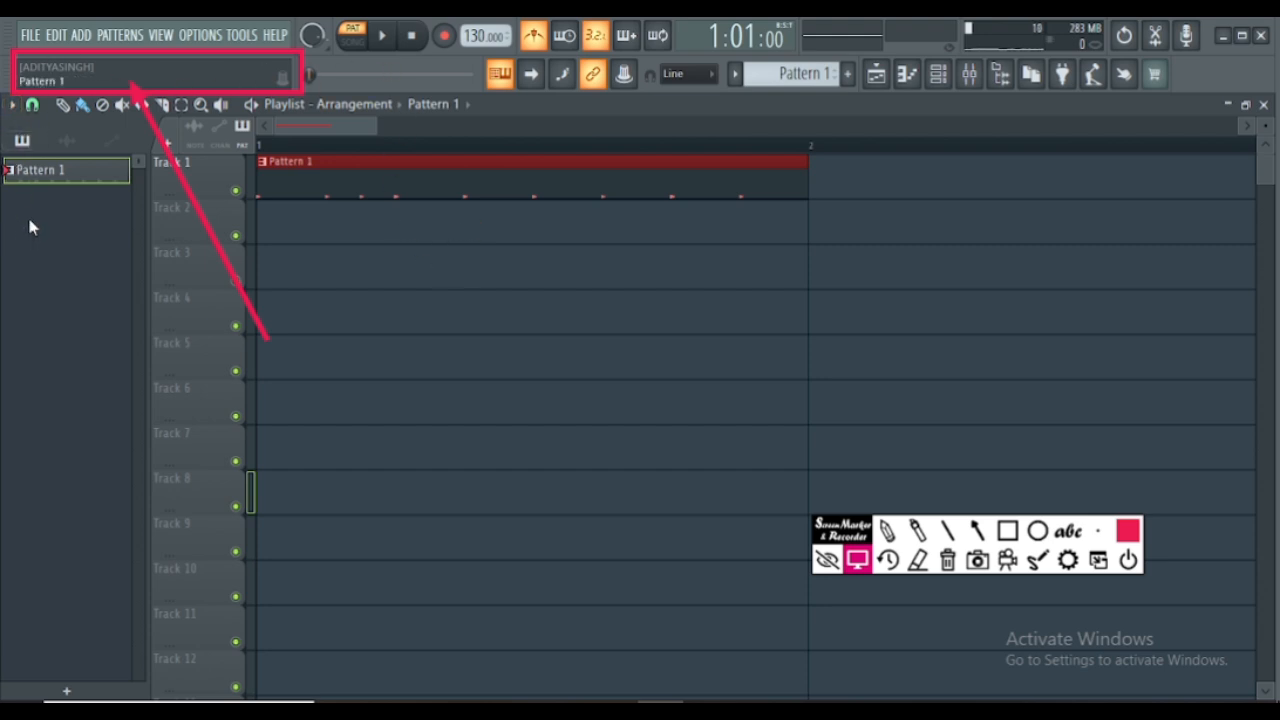
- Show all Browser content and preview "Cymatics - 2020 Dark Melody Loop 3 - 126 BPM B Min" from Loop Stems in Cymatics pake
click(999, 75)
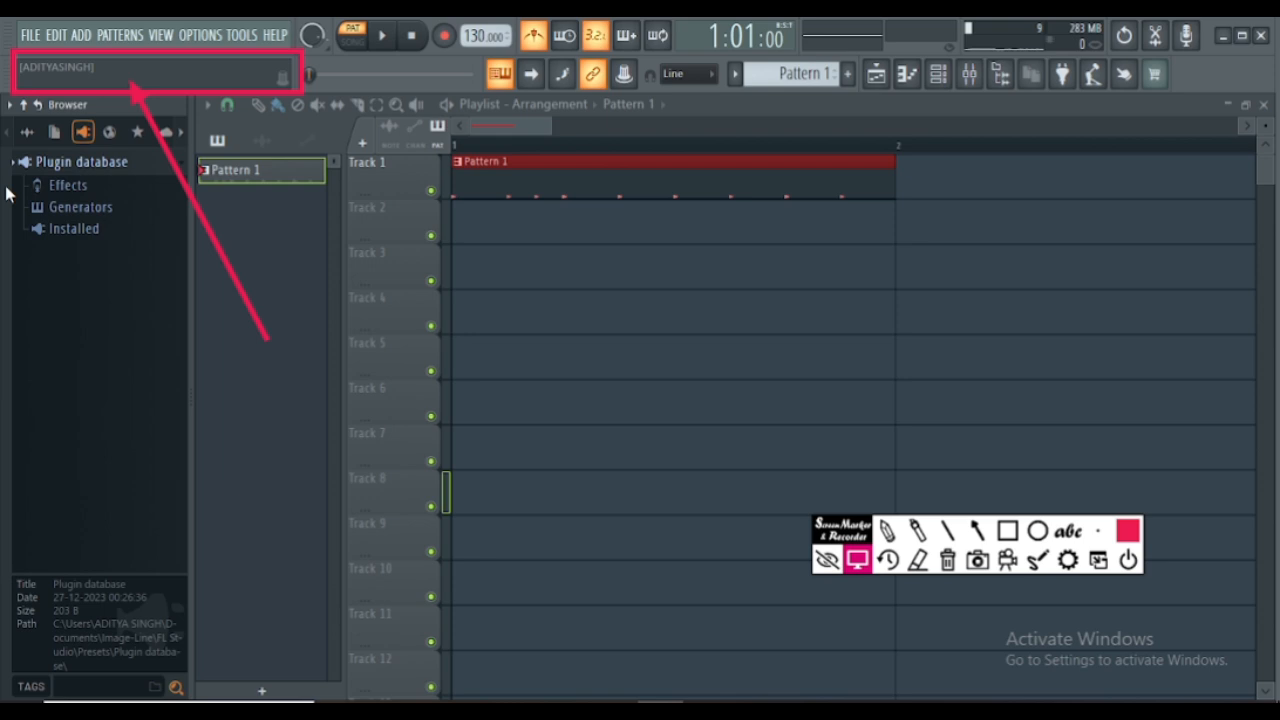
click(27, 132)
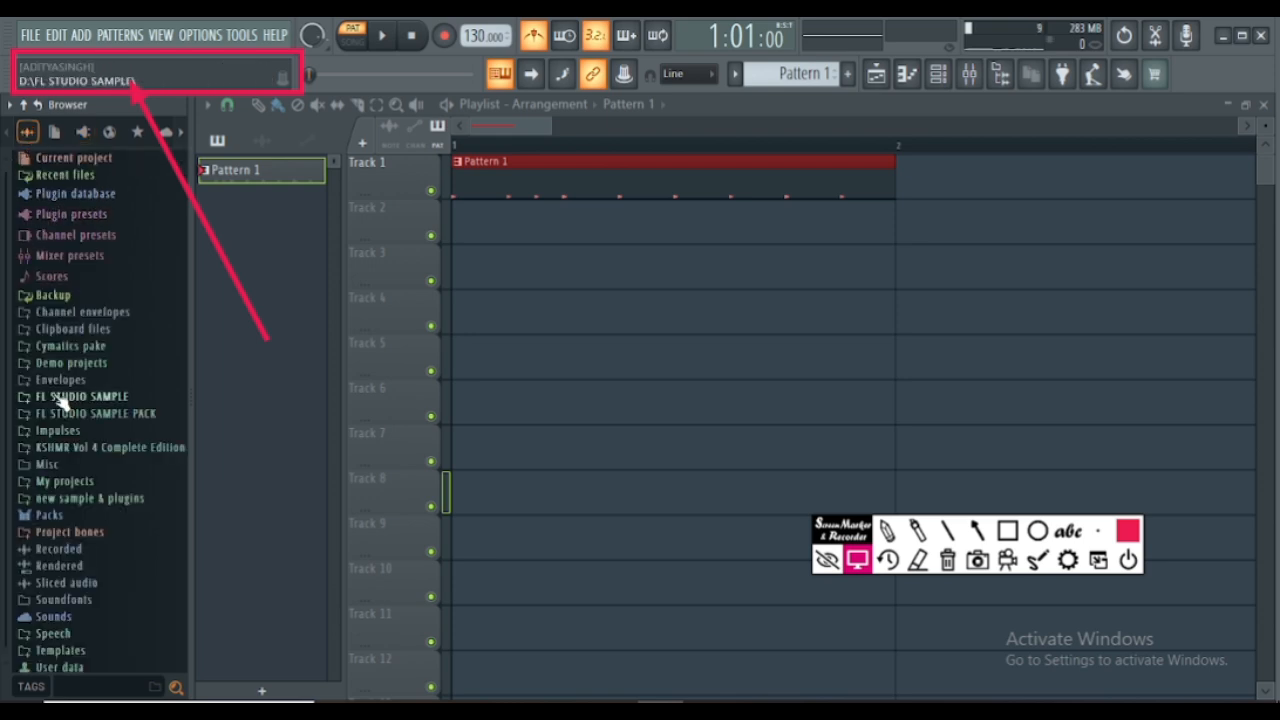
click(70, 346)
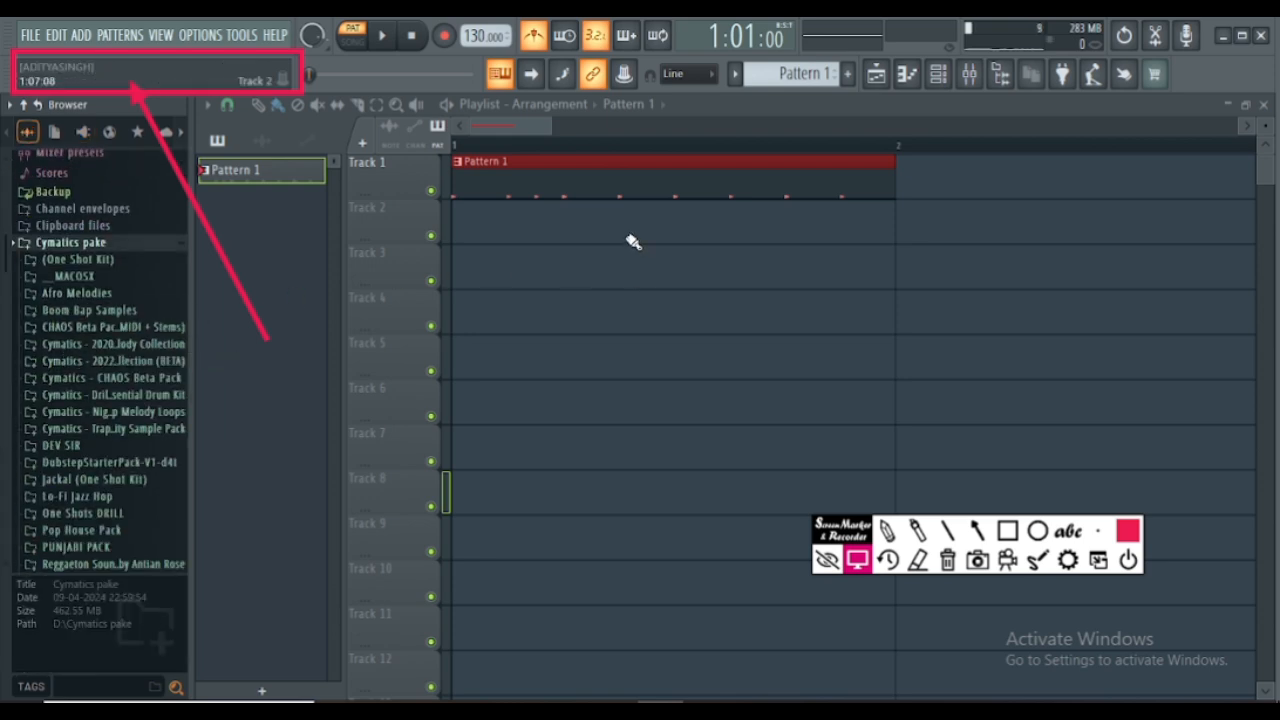
click(75, 343)
click(85, 285)
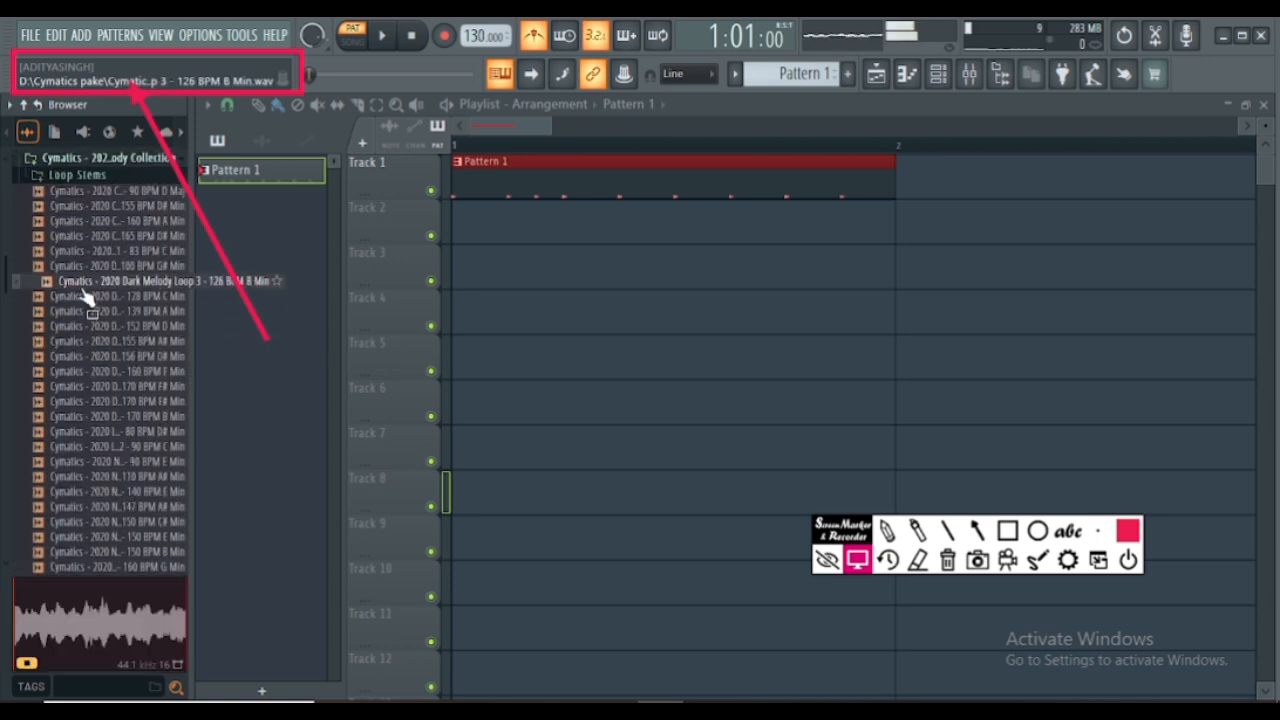
- Place the Dark Melody Loop 3 sample at bar 1 on playlist Track 2 and collapse the Browser folders
drag(86, 292, 497, 229)
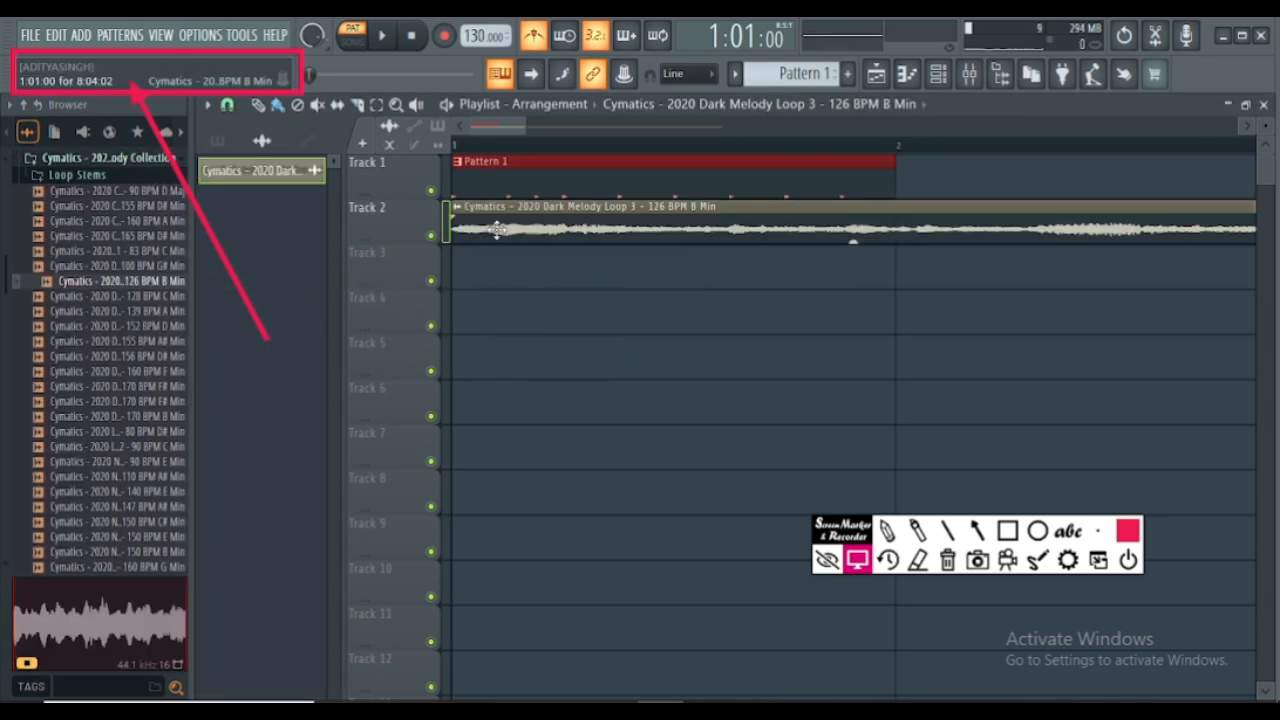
click(23, 104)
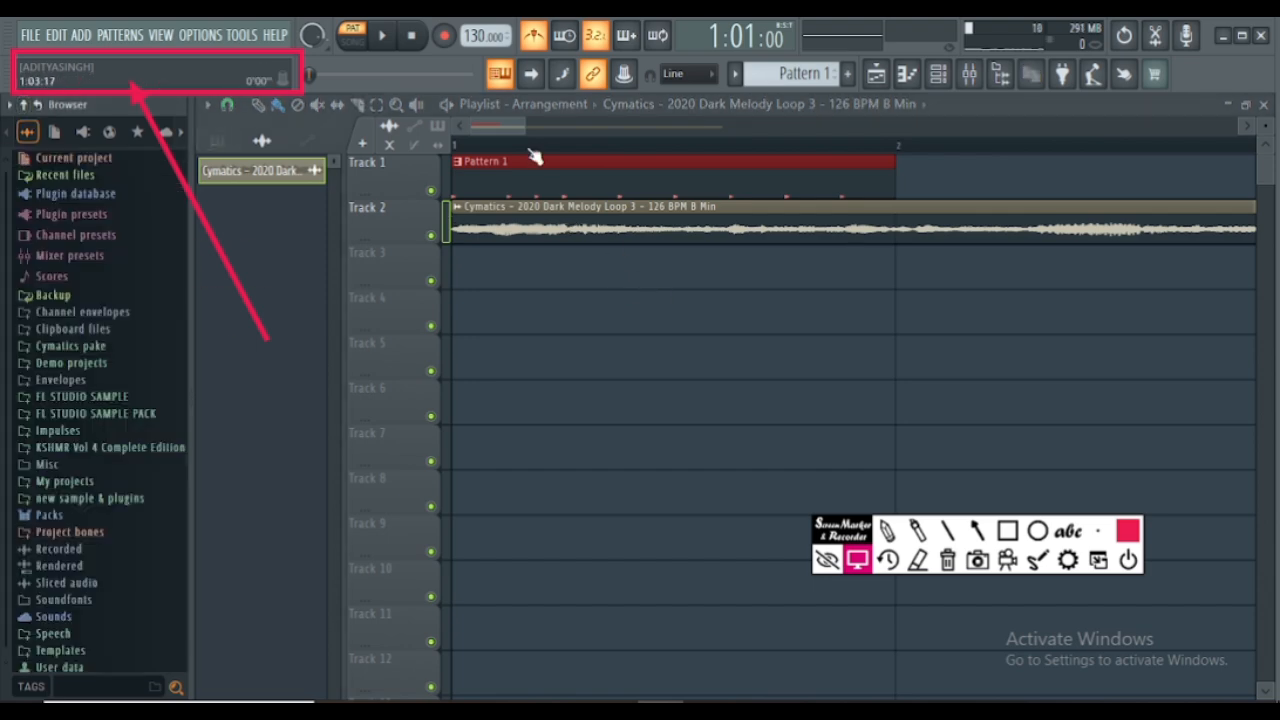
- Open the melody loop's channel settings from its Track 2 clip and set the time-stretching mode to Stretch Pro
scroll(533, 155, down, 3)
scroll(533, 155, down, 3)
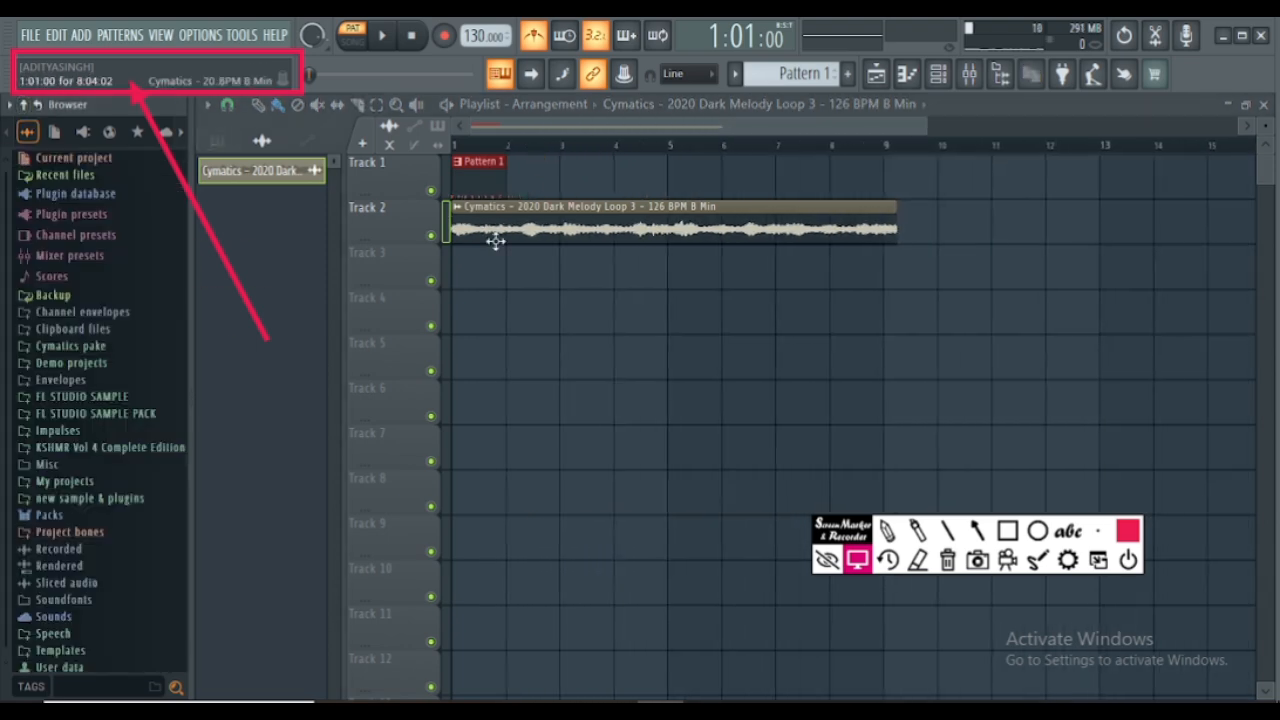
double_click(844, 222)
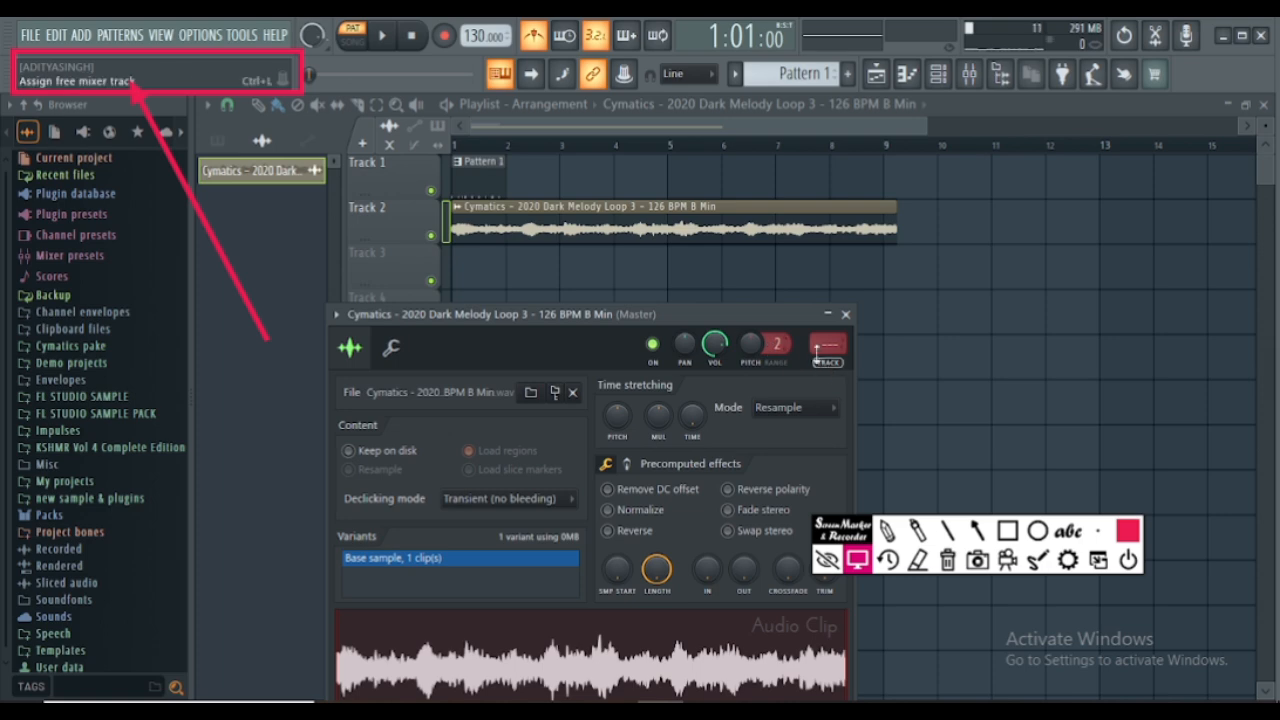
click(785, 407)
click(782, 481)
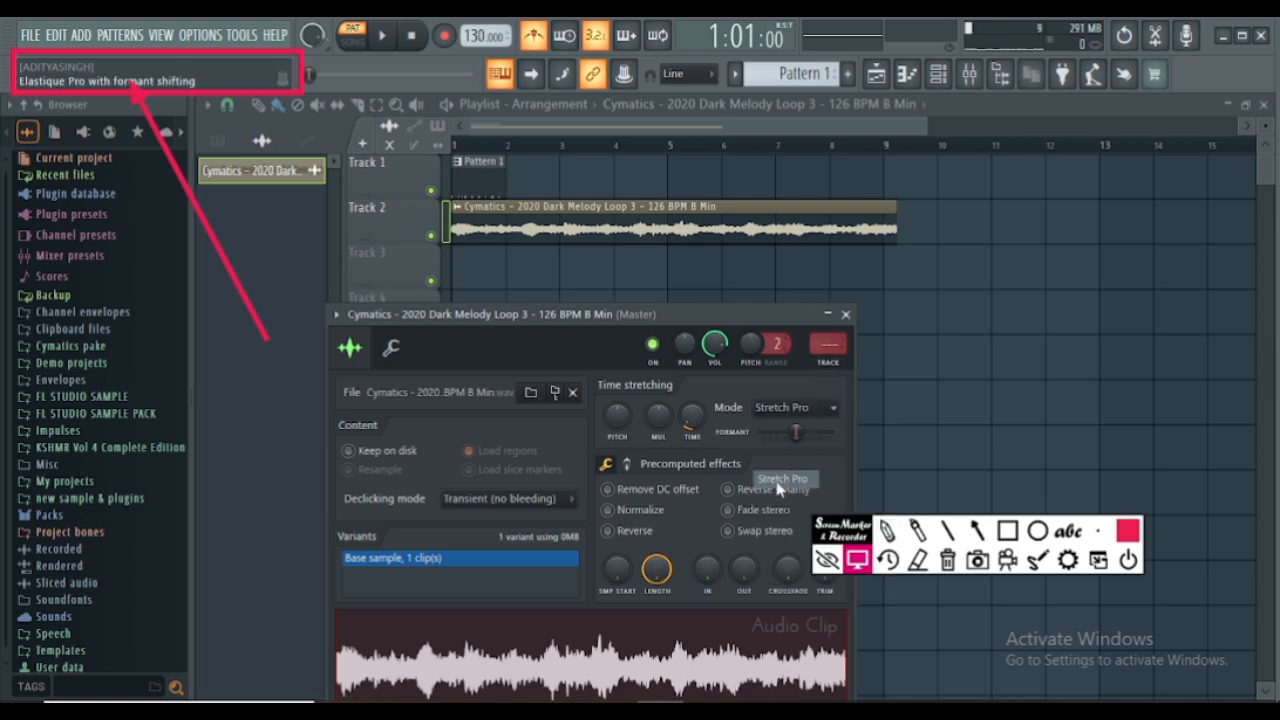
- Adjust the clip's time stretching so the melody loop spans exactly 8 bars
right_click(617, 422)
click(634, 437)
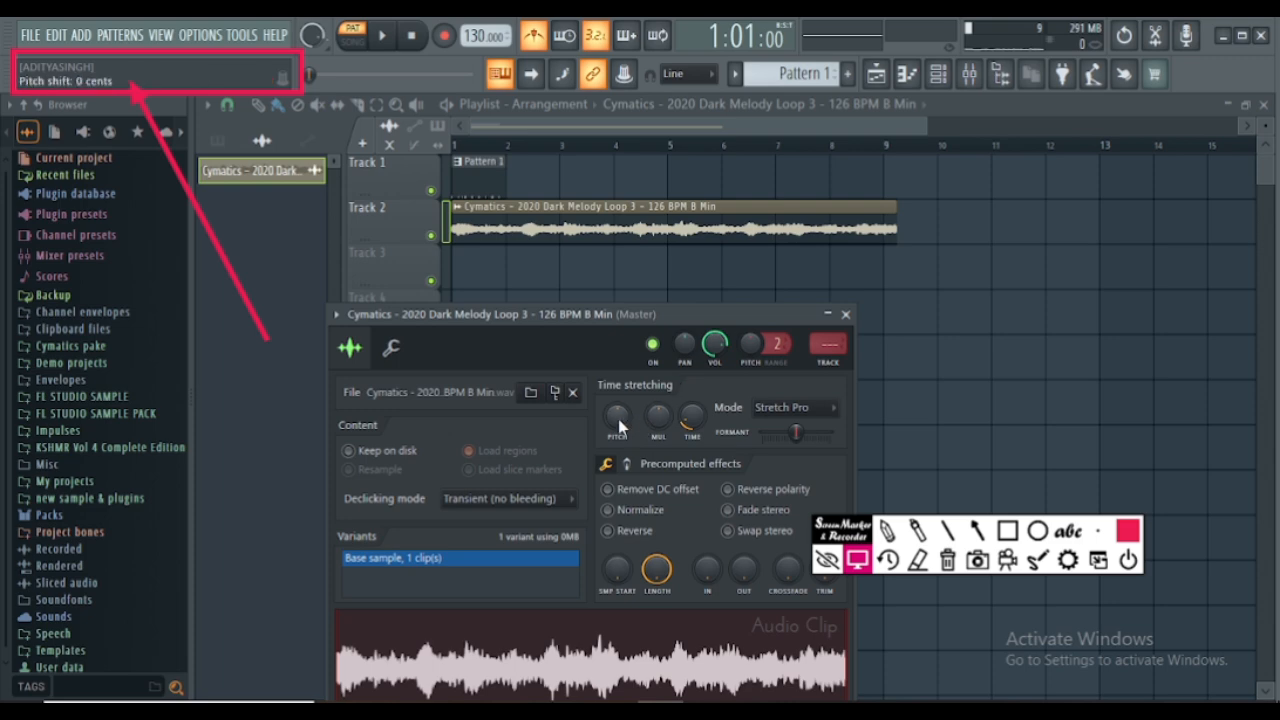
drag(692, 417, 692, 420)
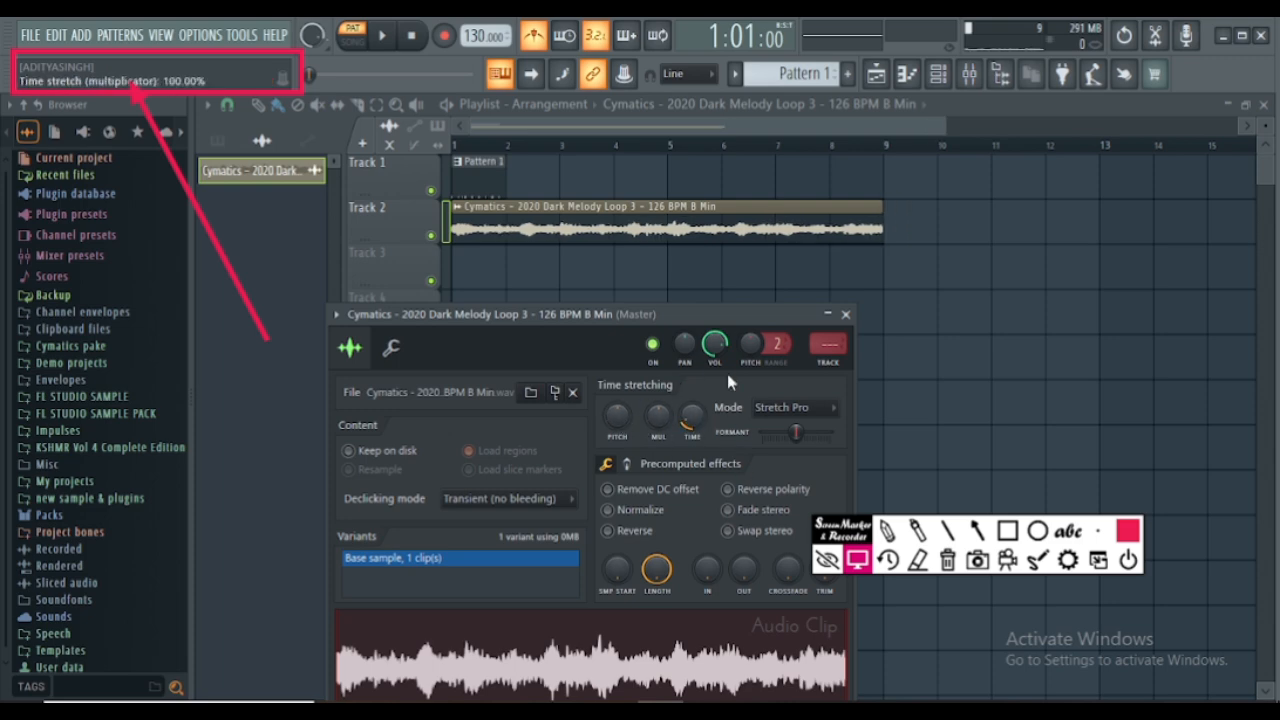
right_click(612, 421)
click(642, 432)
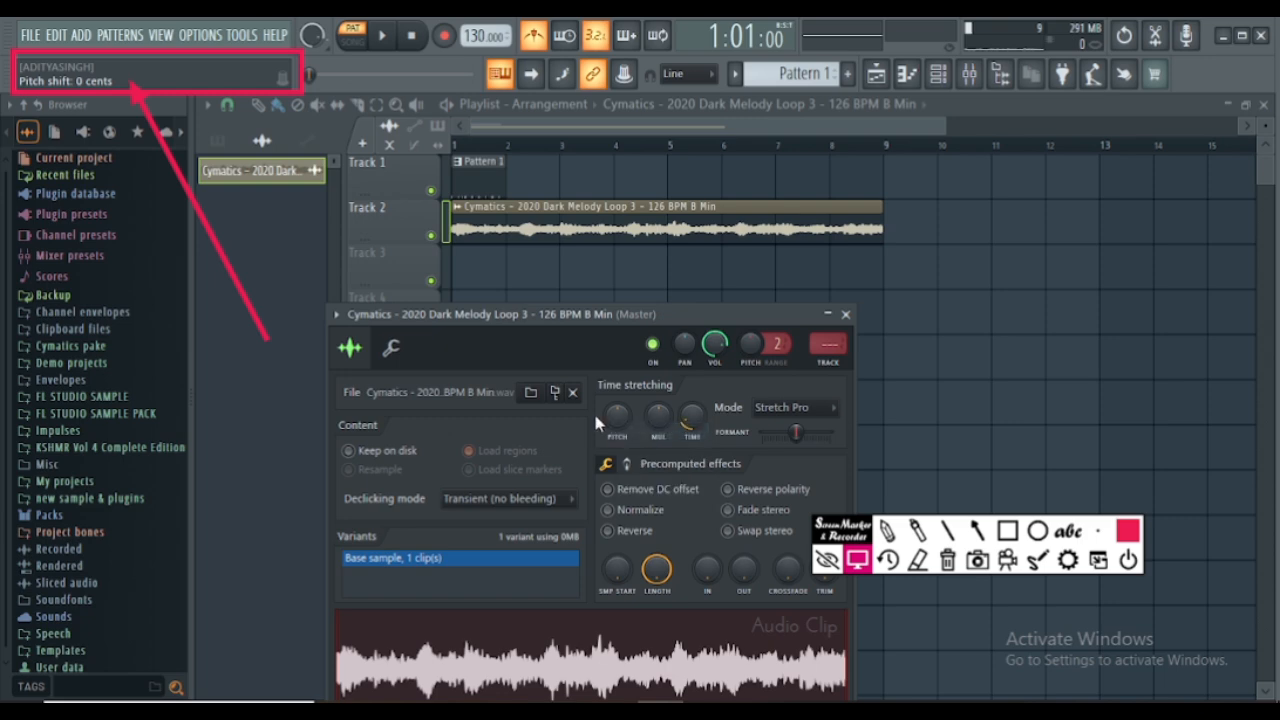
- Switch playback to song mode, play the arrangement briefly and stop it
click(350, 42)
key(space)
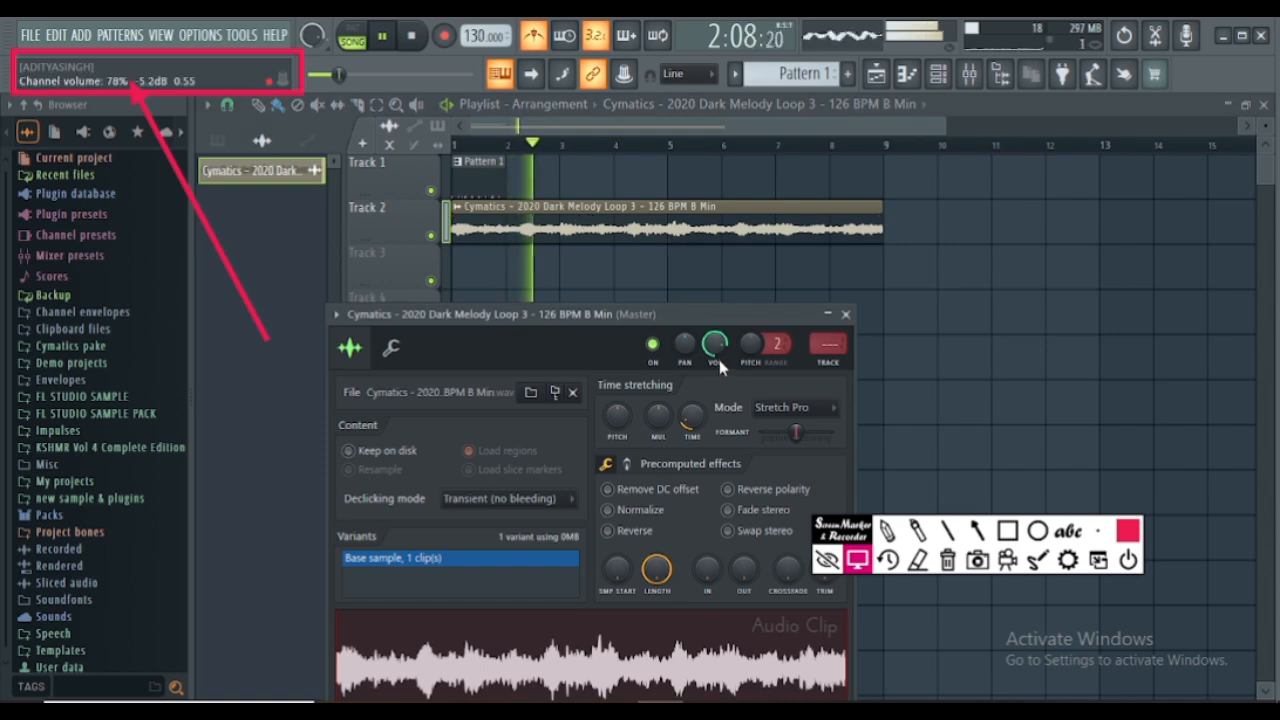
key(space)
- Repeat Pattern 1 along Track 1 through bar 8 to match the melody loop's length
click(497, 163)
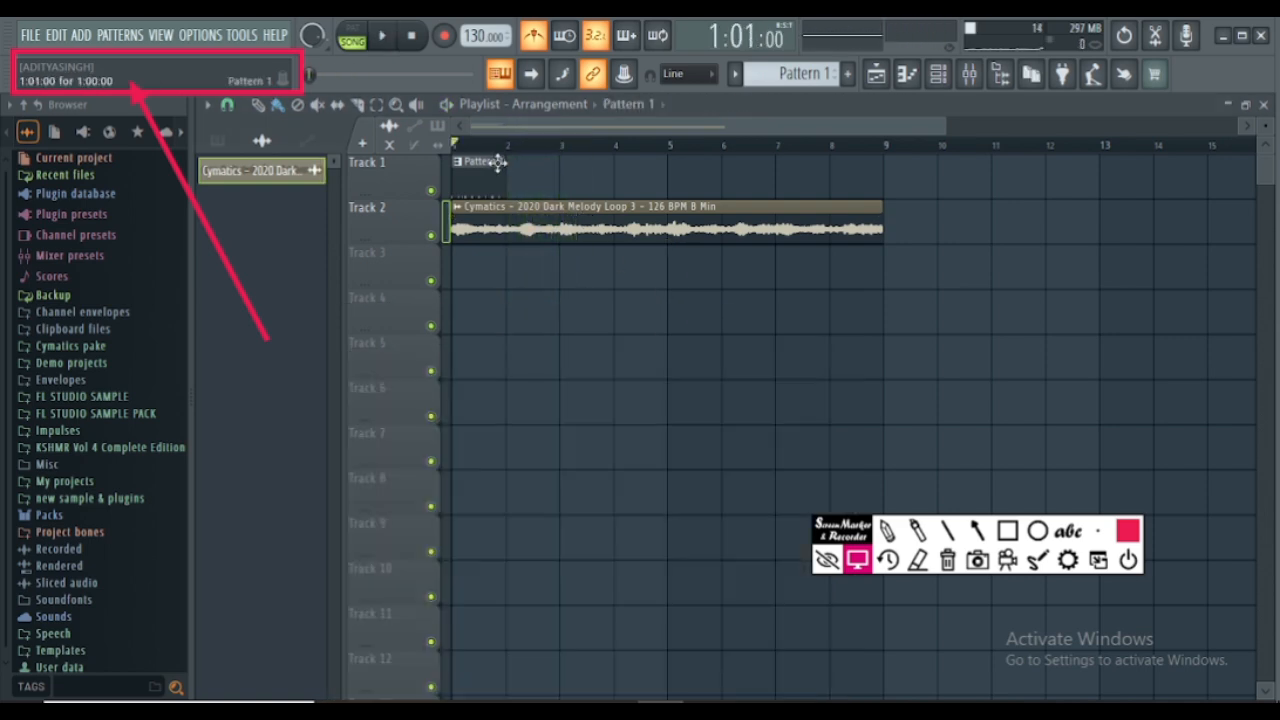
mouse_move(497, 163)
mouse_down()
mouse_move(528, 177)
mouse_move(840, 180)
mouse_up()
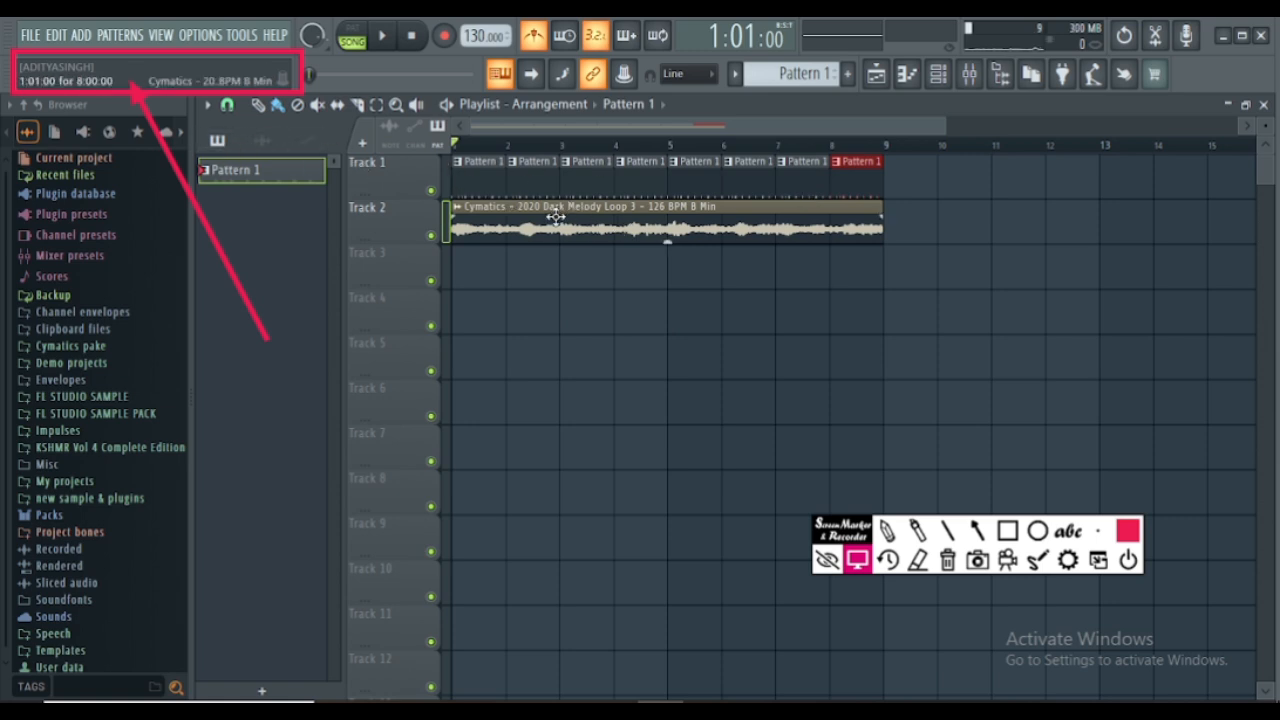
- Place Pattern 1 at bar 2 and the melody loop at bar 3 on Track 3, and delete the loop clip again
click(262, 143)
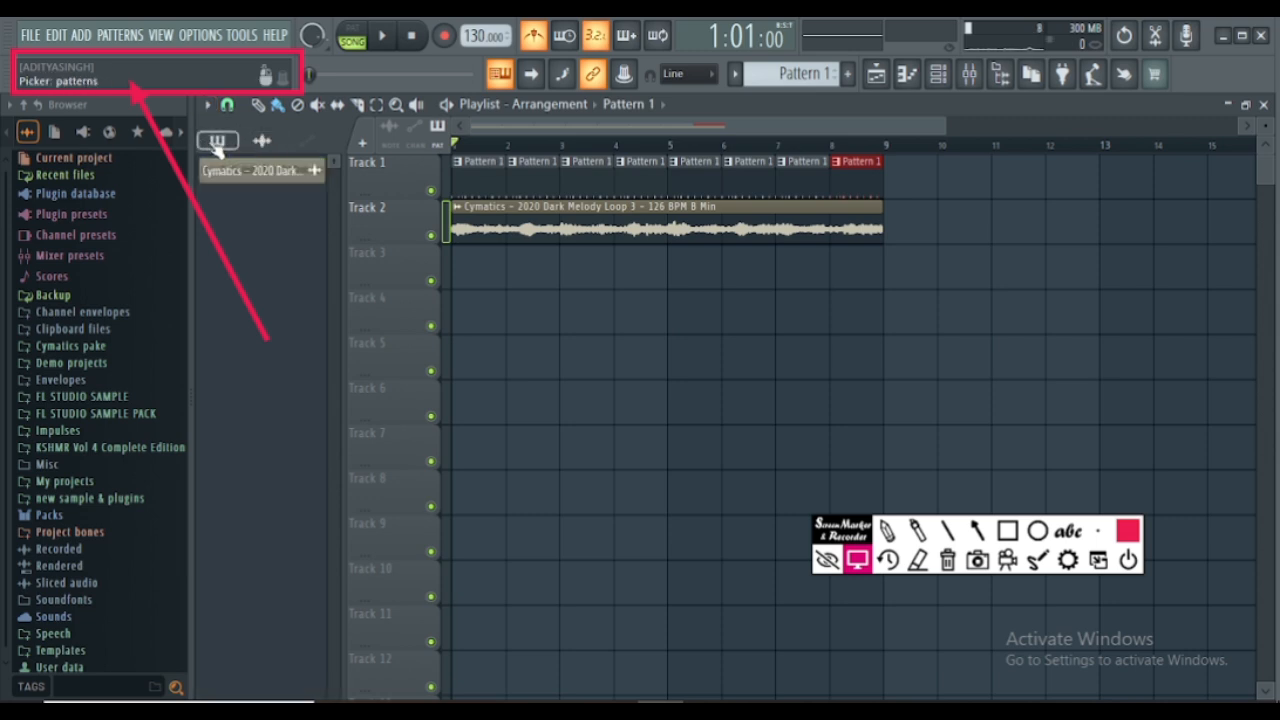
click(216, 143)
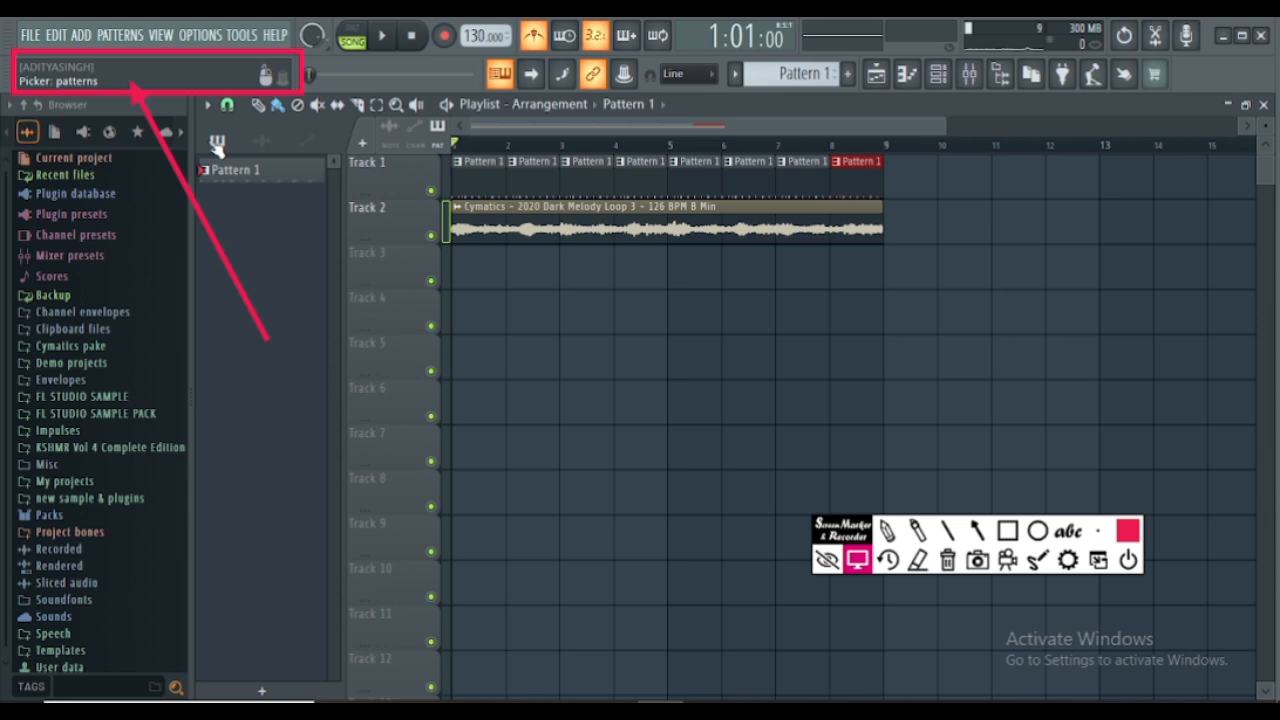
click(510, 272)
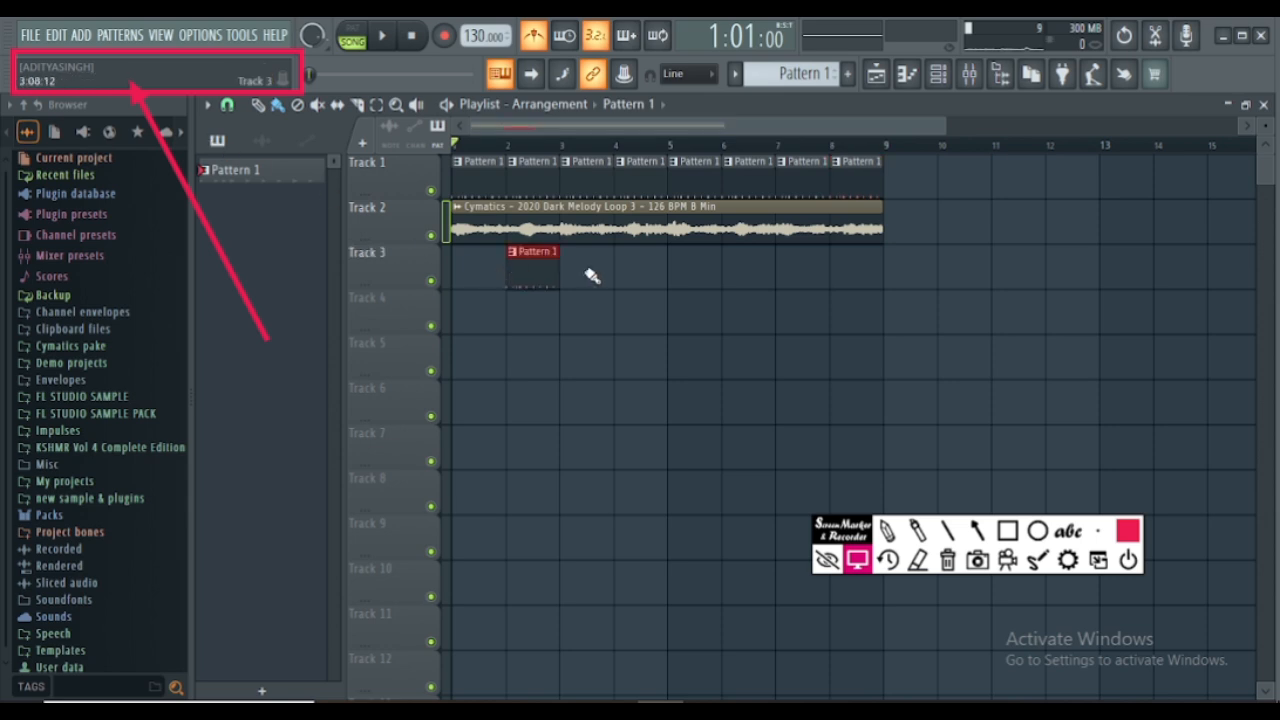
click(262, 143)
click(265, 170)
click(571, 272)
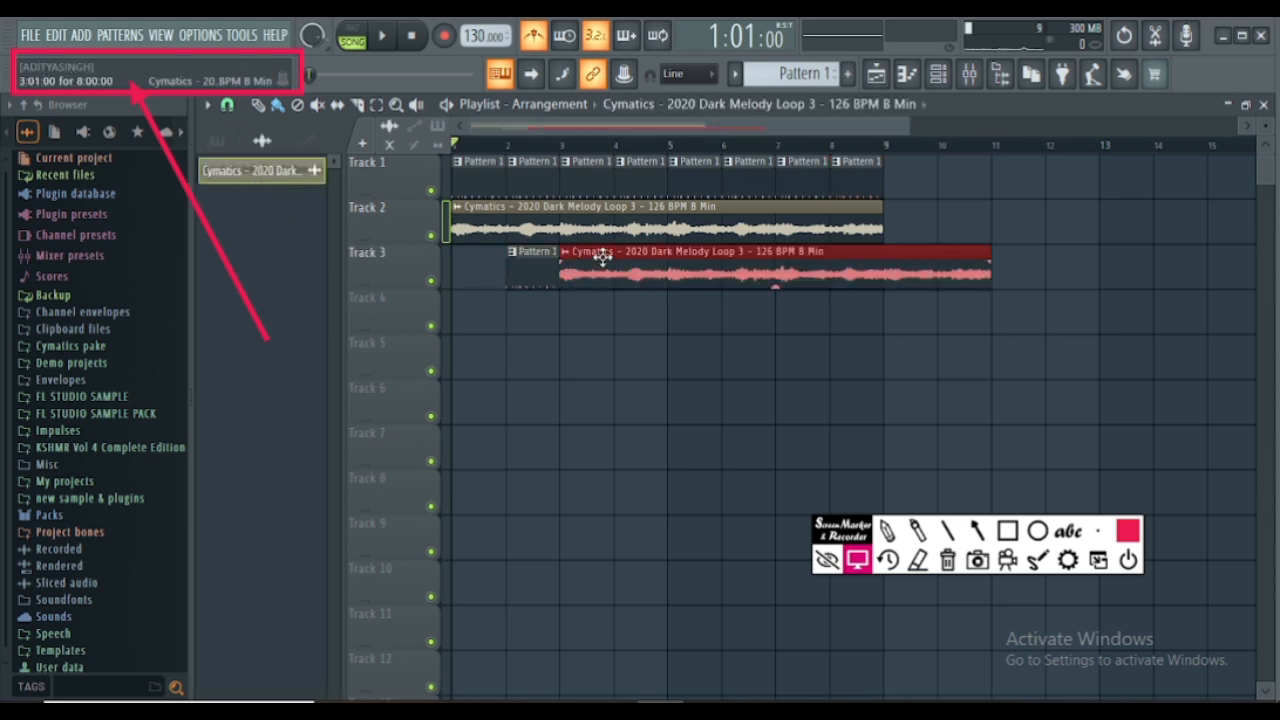
right_click(634, 268)
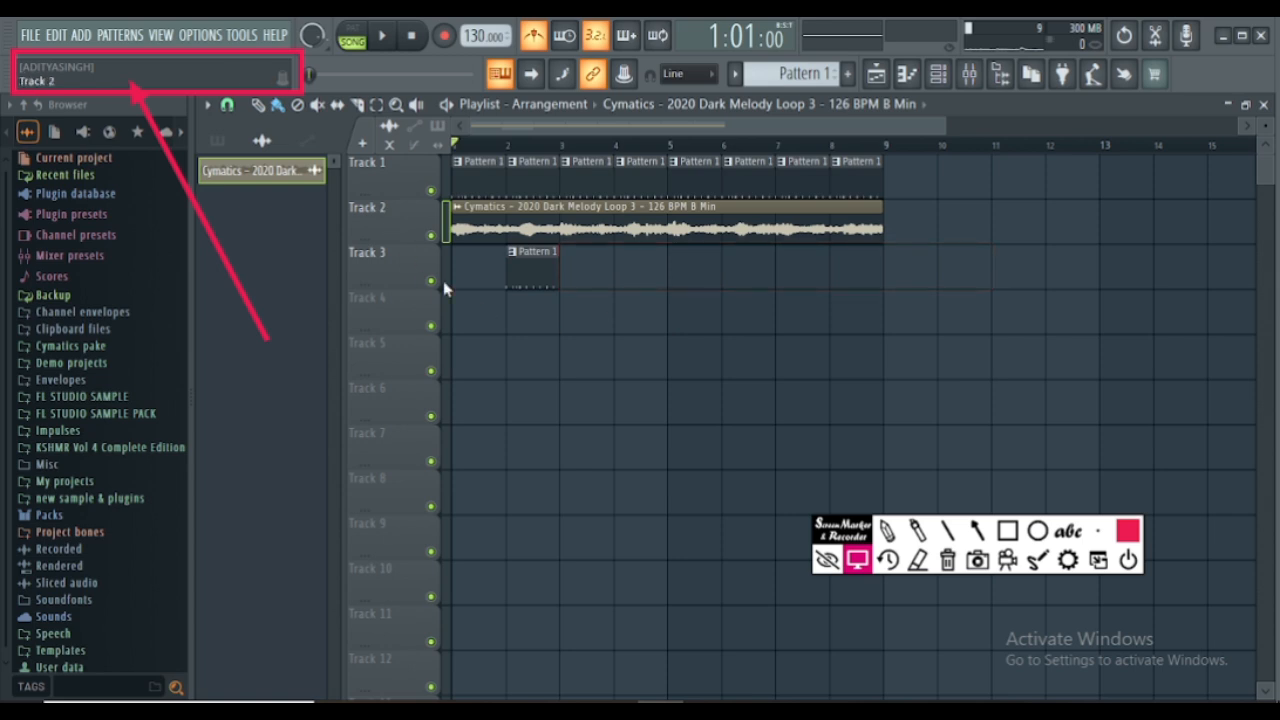
- Place the melody loop at bar 1 on Track 5 and delete it again
click(632, 405)
drag(832, 405, 632, 358)
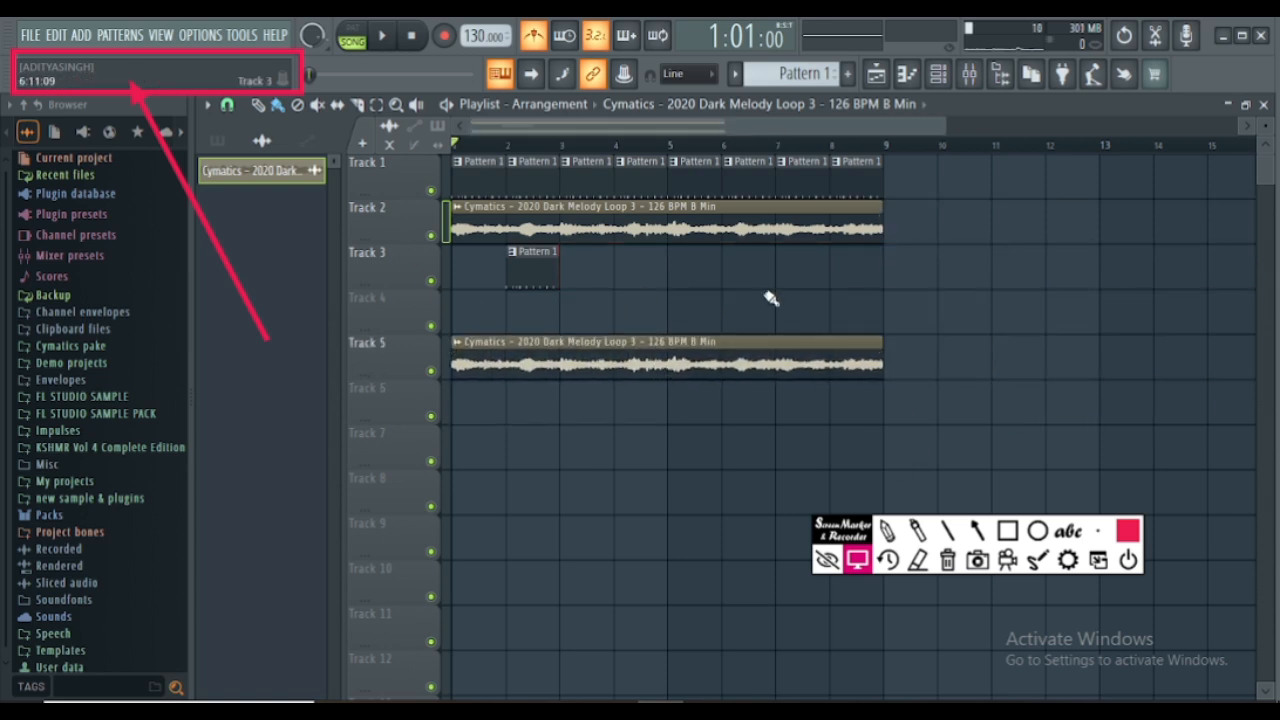
right_click(607, 364)
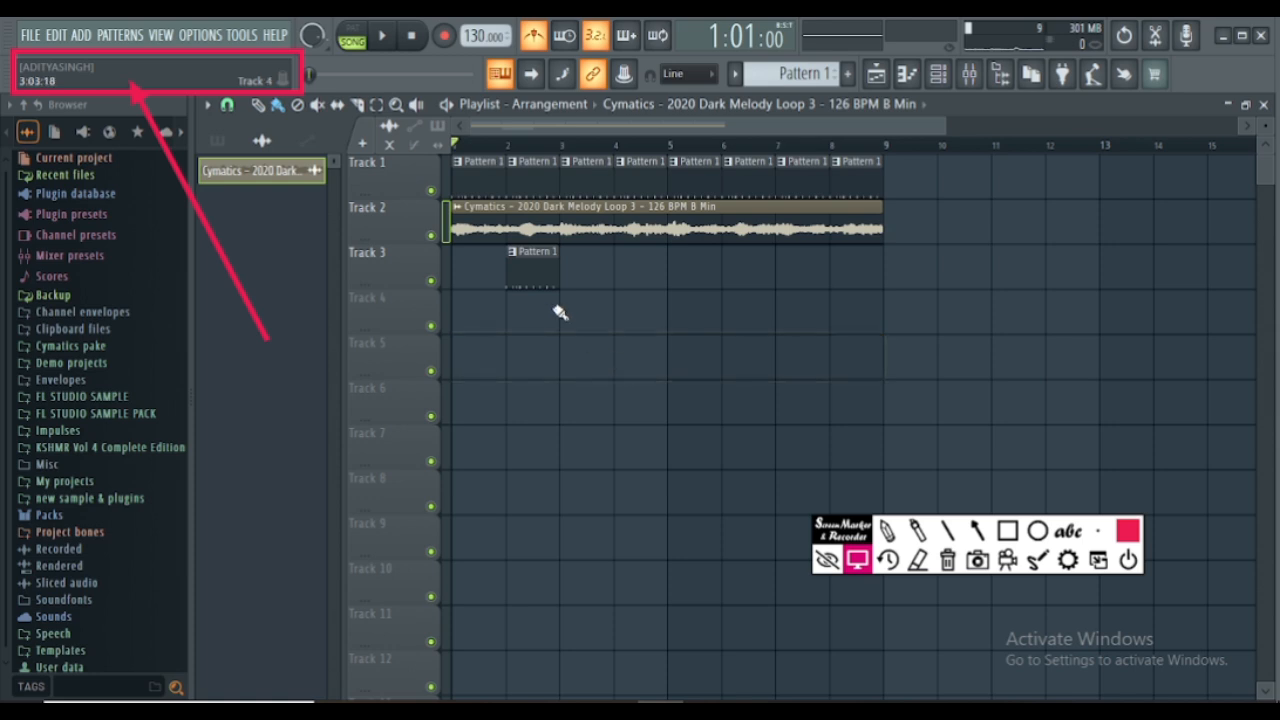
- Delete all remaining clips from playlist Tracks 1, 2 and 3
right_click(543, 271)
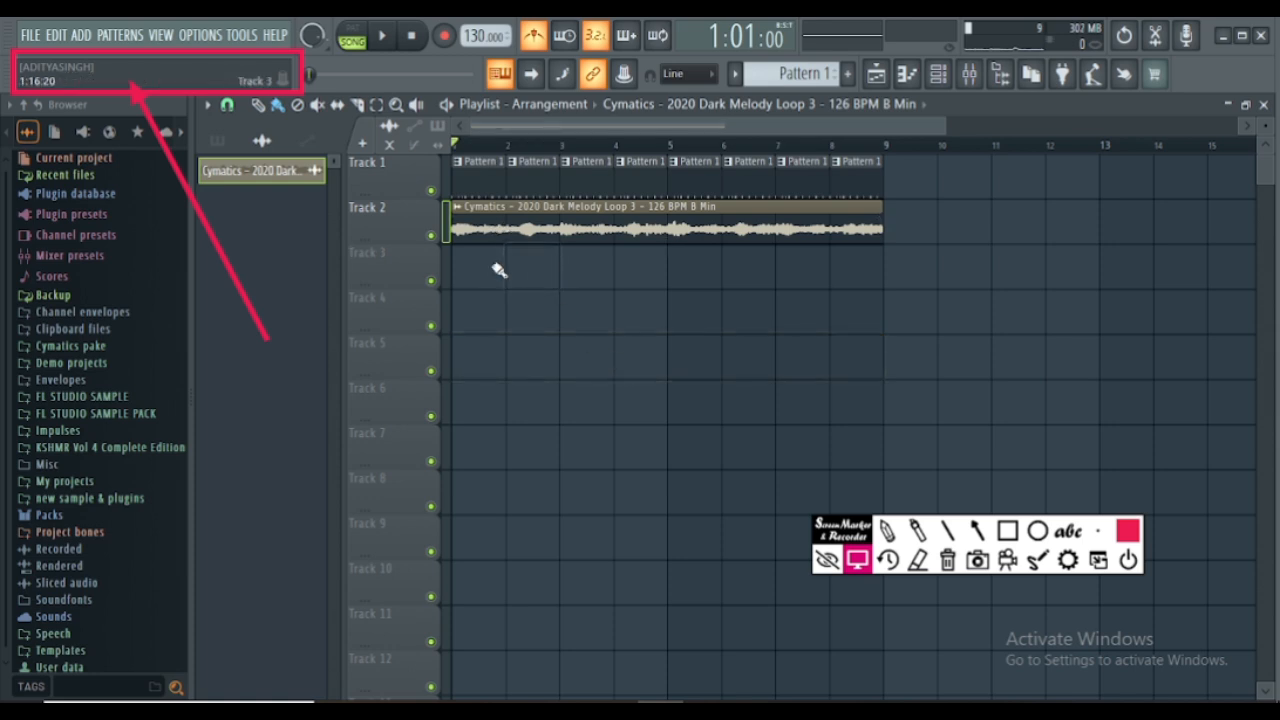
right_click(667, 225)
right_click(654, 173)
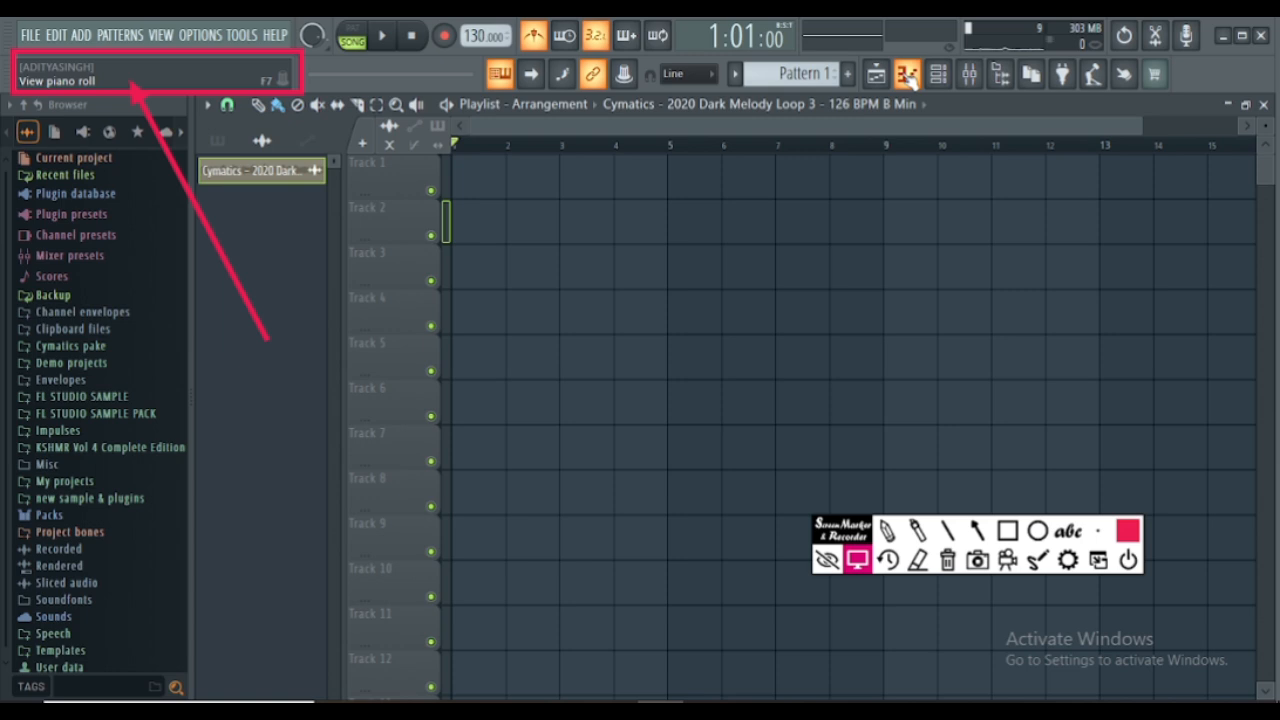
- Open the Piano roll and audition several keys up and down its keyboard
click(906, 75)
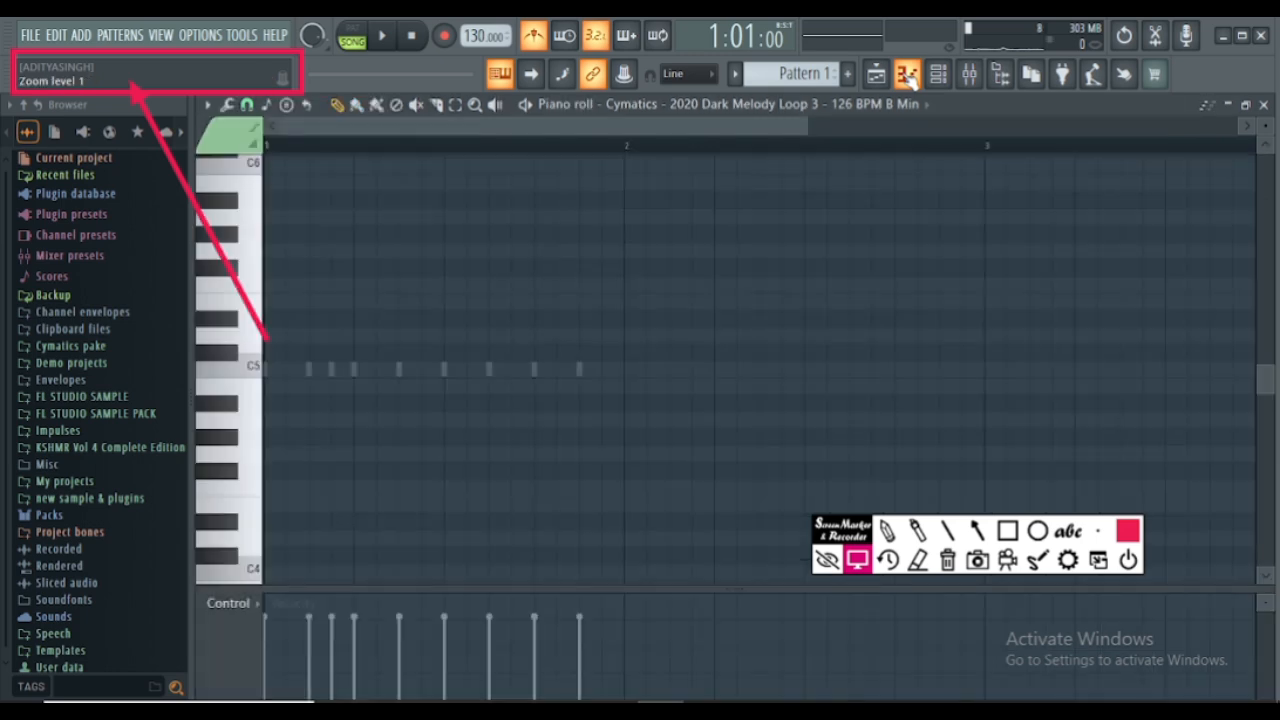
click(227, 342)
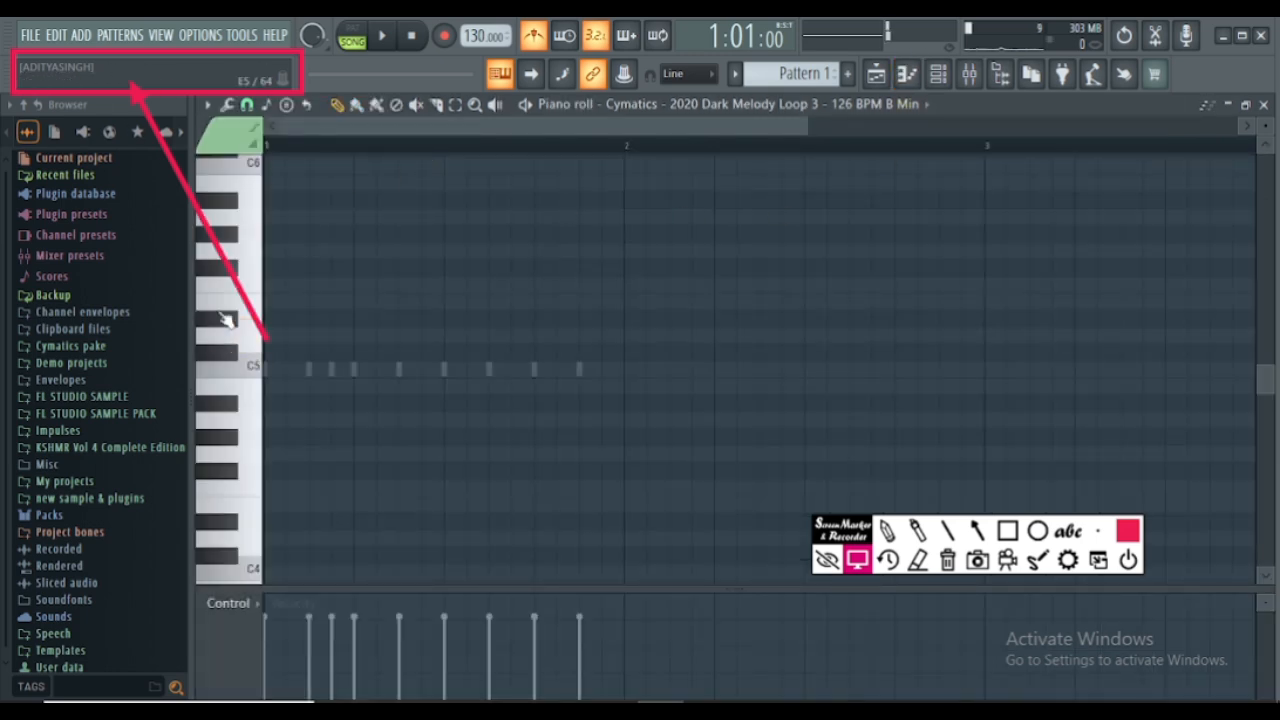
click(227, 309)
click(227, 272)
click(228, 254)
drag(228, 254, 228, 205)
scroll(228, 205, down, 3)
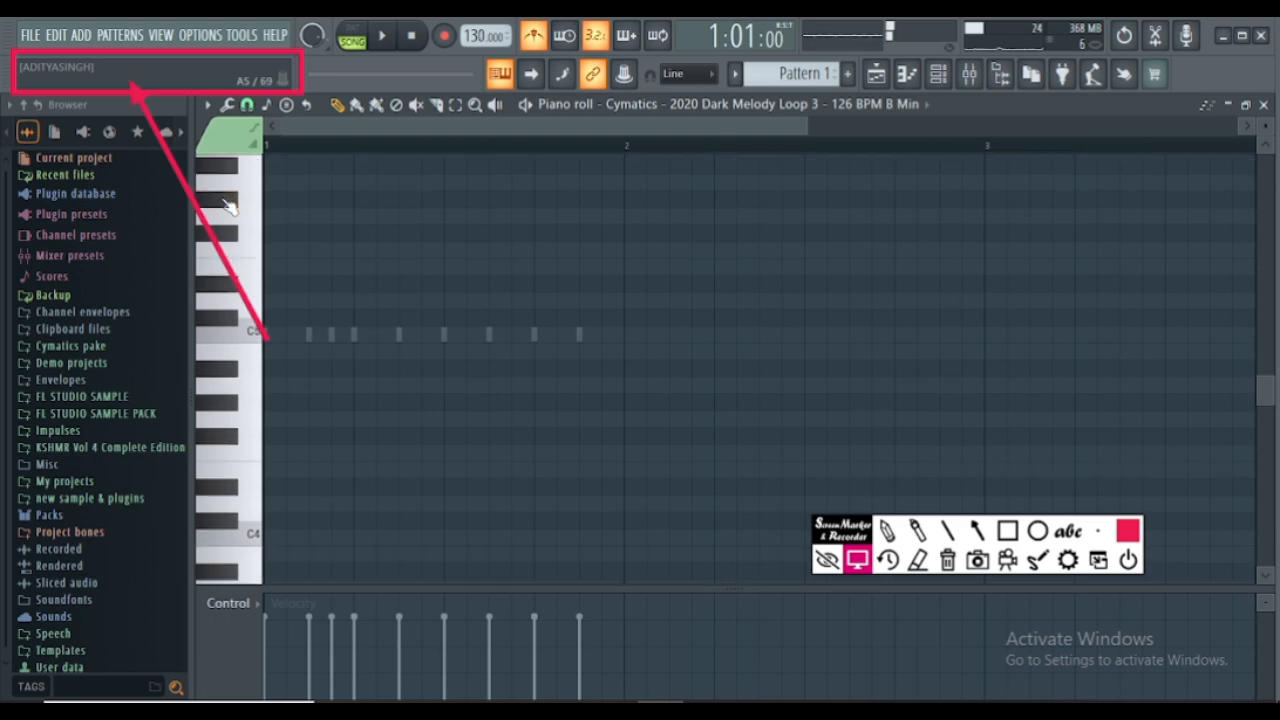
drag(228, 252, 245, 470)
scroll(245, 347, down, 4)
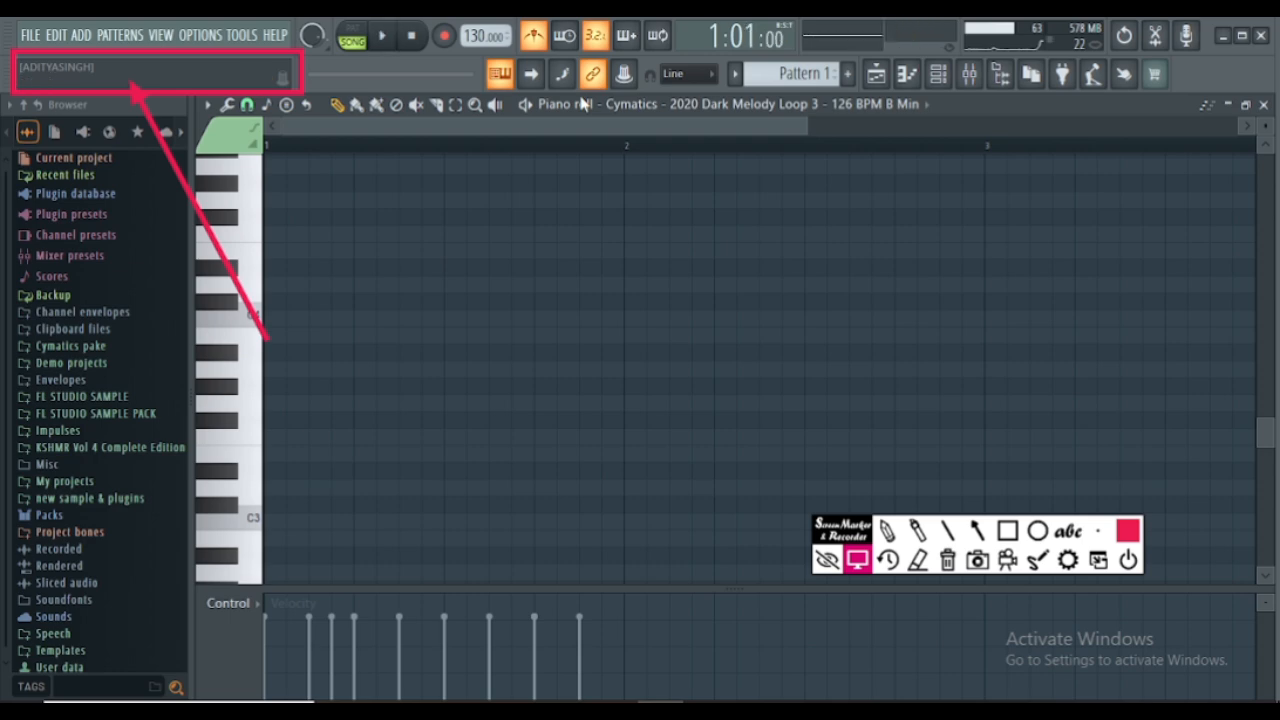
- Turn off the metronome and close the Piano roll to return to the Playlist
click(534, 36)
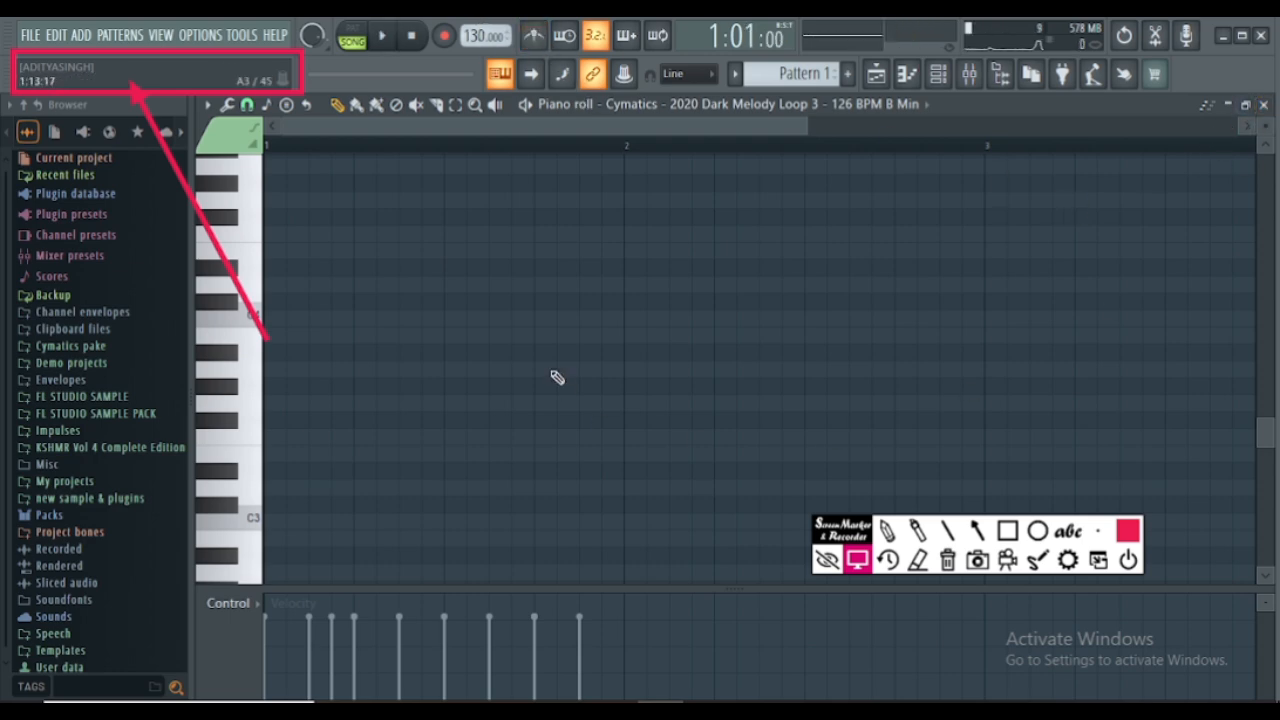
scroll(556, 376, up, 10)
scroll(556, 376, up, 6)
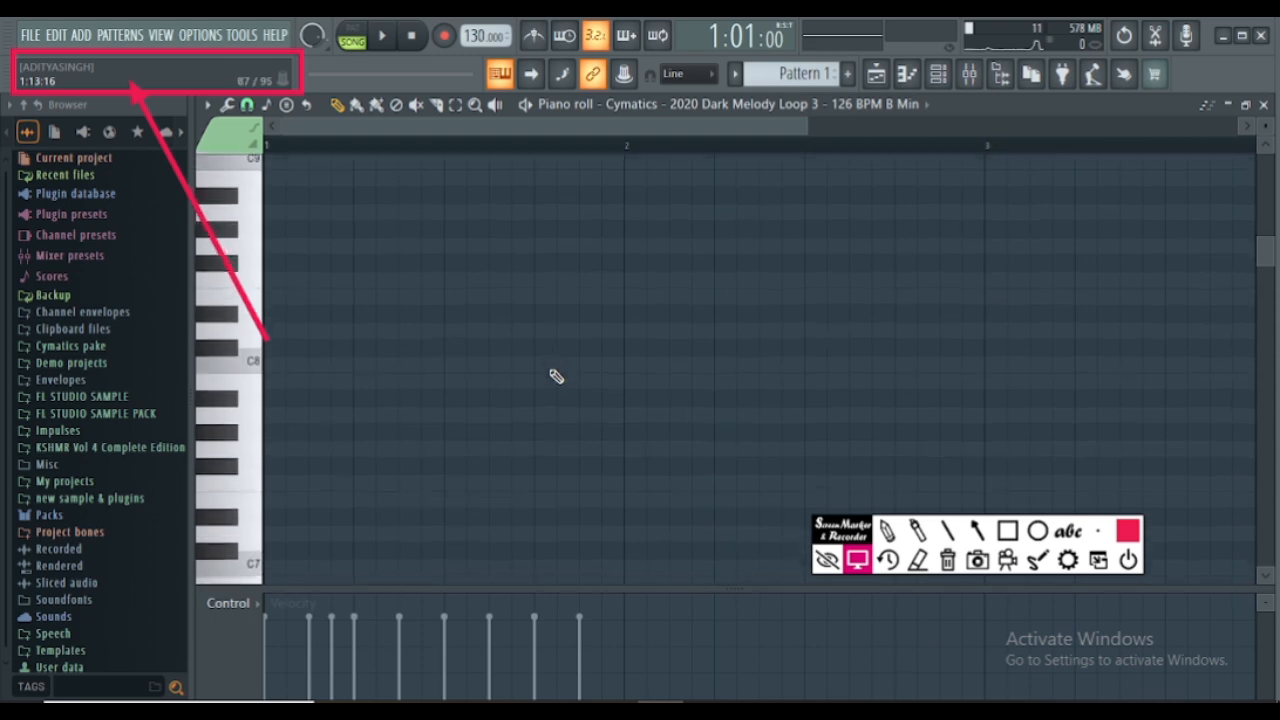
click(1265, 105)
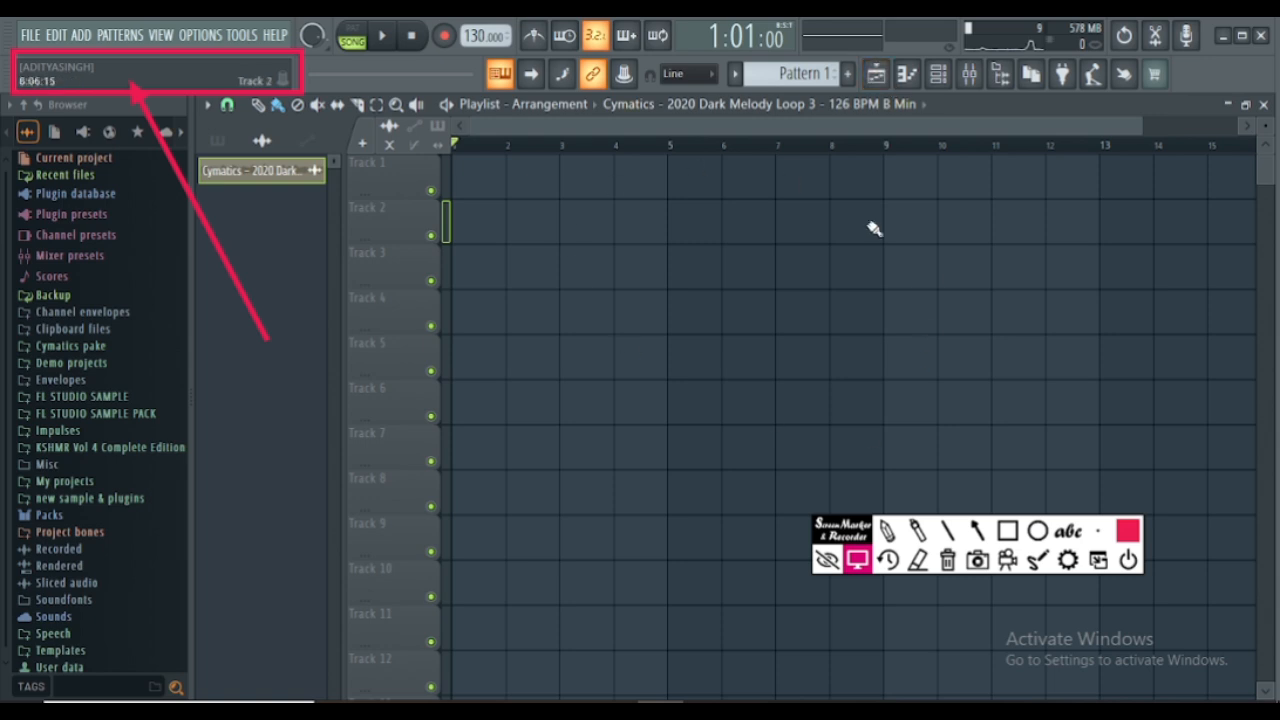
- Outline the whole Playlist window with a red rectangle using the screen marker and return to normal pointer mode
click(1008, 532)
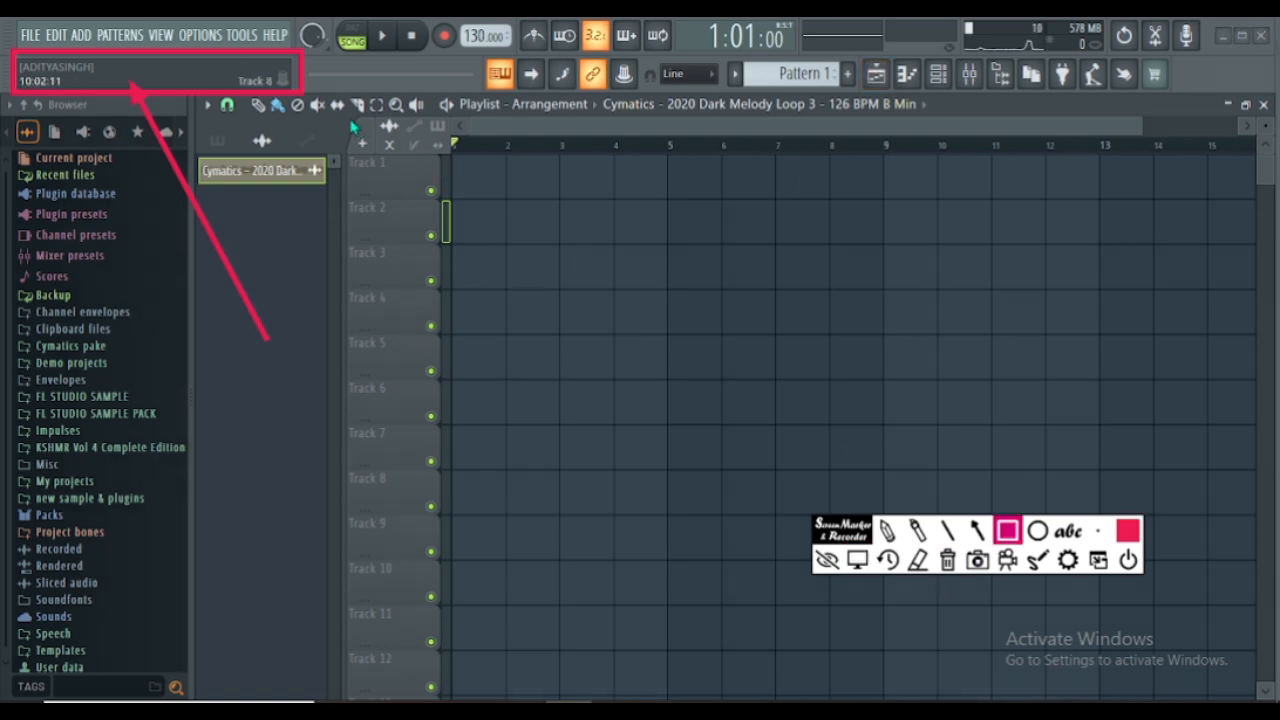
mouse_move(352, 124)
mouse_down()
mouse_move(649, 163)
mouse_move(1143, 354)
mouse_move(1270, 650)
mouse_up()
mouse_move(263, 132)
mouse_down()
mouse_move(411, 560)
mouse_move(477, 634)
mouse_move(650, 682)
mouse_move(1012, 655)
mouse_move(1246, 700)
mouse_move(1276, 689)
mouse_up()
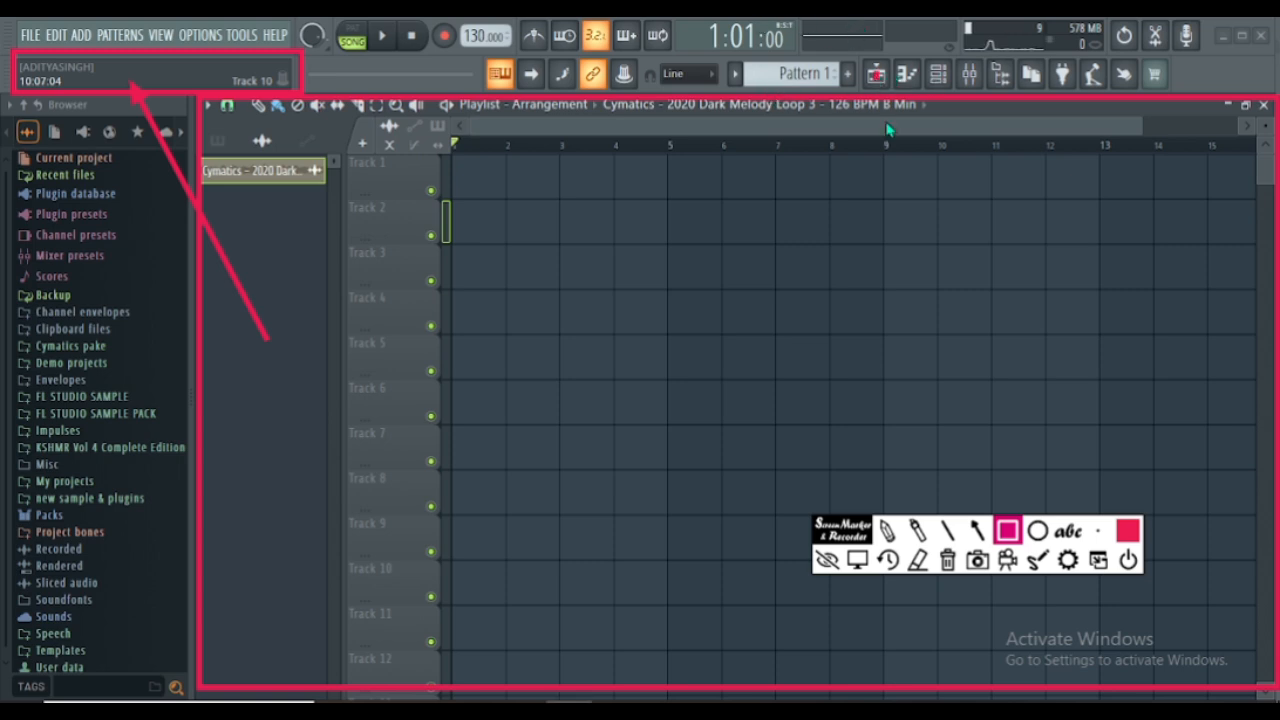
click(917, 560)
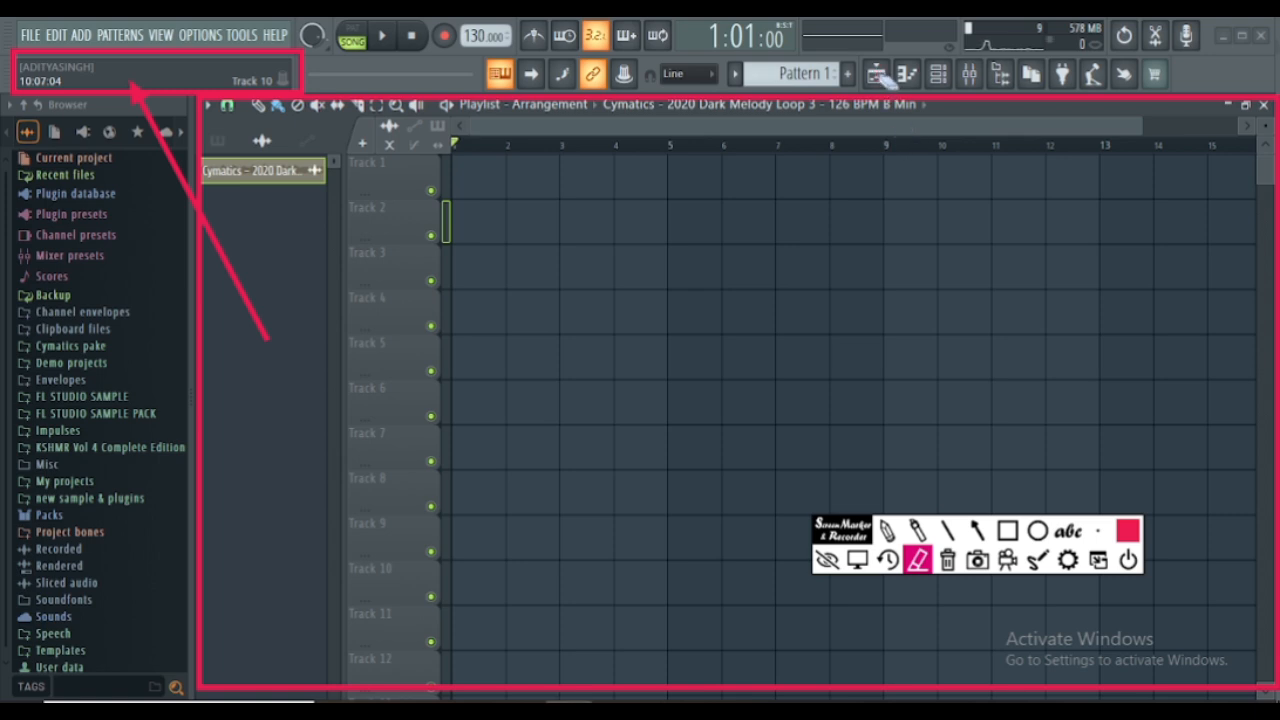
click(860, 563)
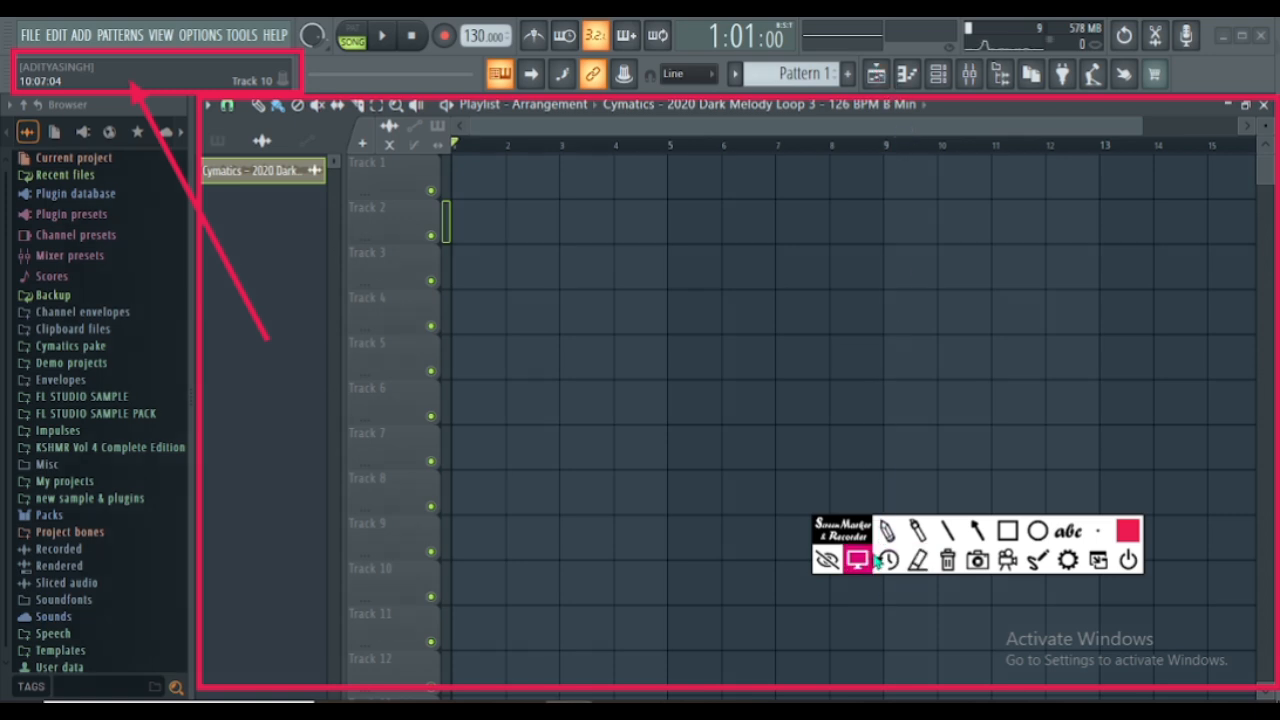
- Toggle the Playlist window closed and open to demonstrate its visibility control
click(886, 80)
click(889, 83)
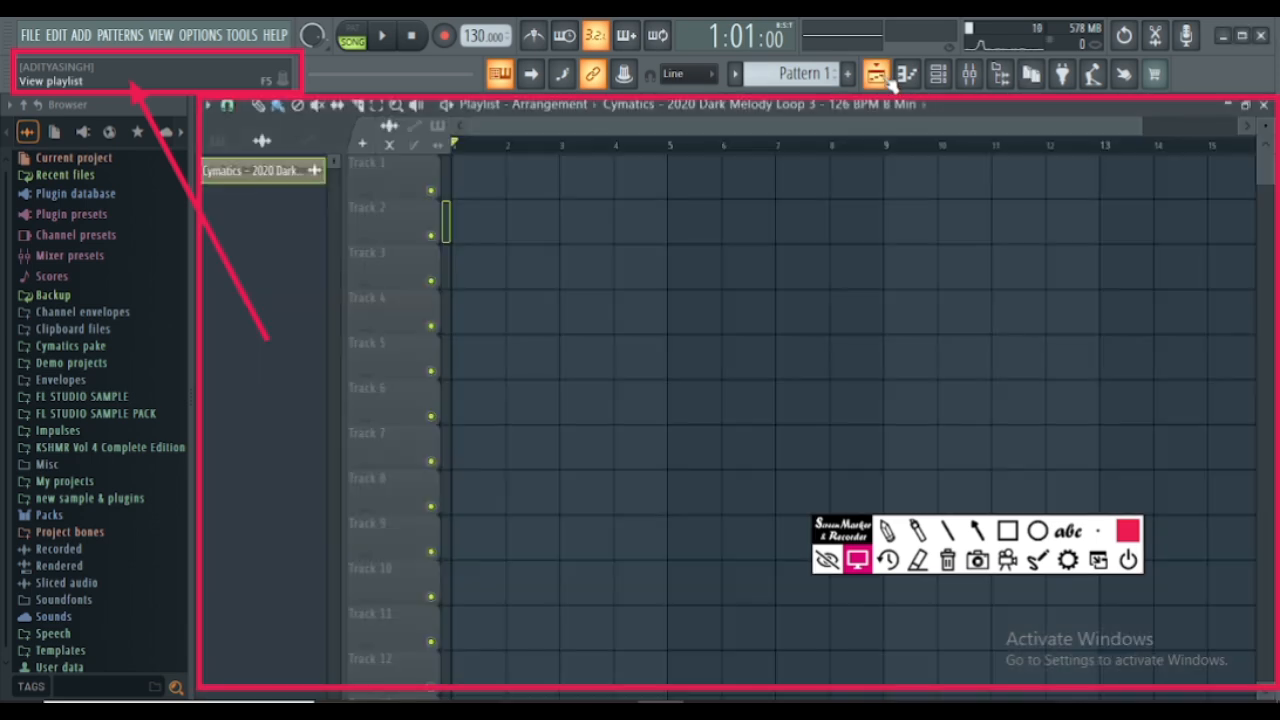
click(889, 83)
click(889, 83)
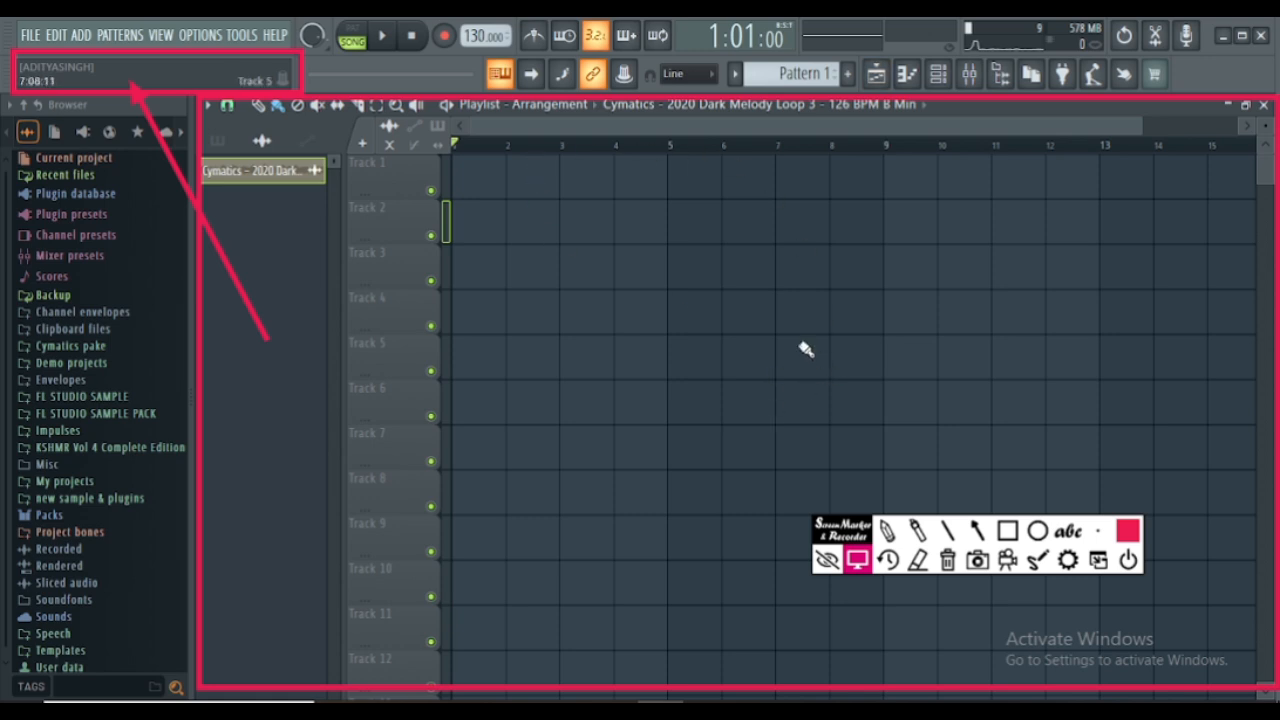
- Hide the screen marker's toolbar and turn off the Enable groups option
click(834, 553)
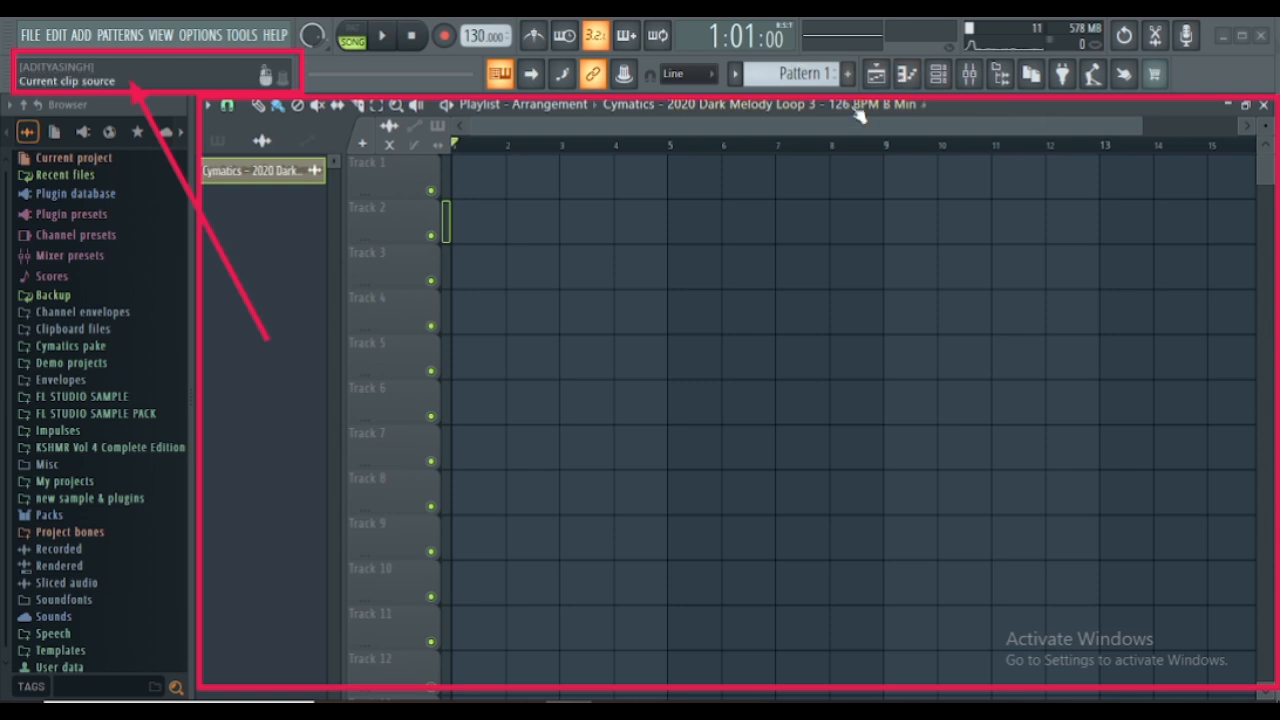
click(597, 82)
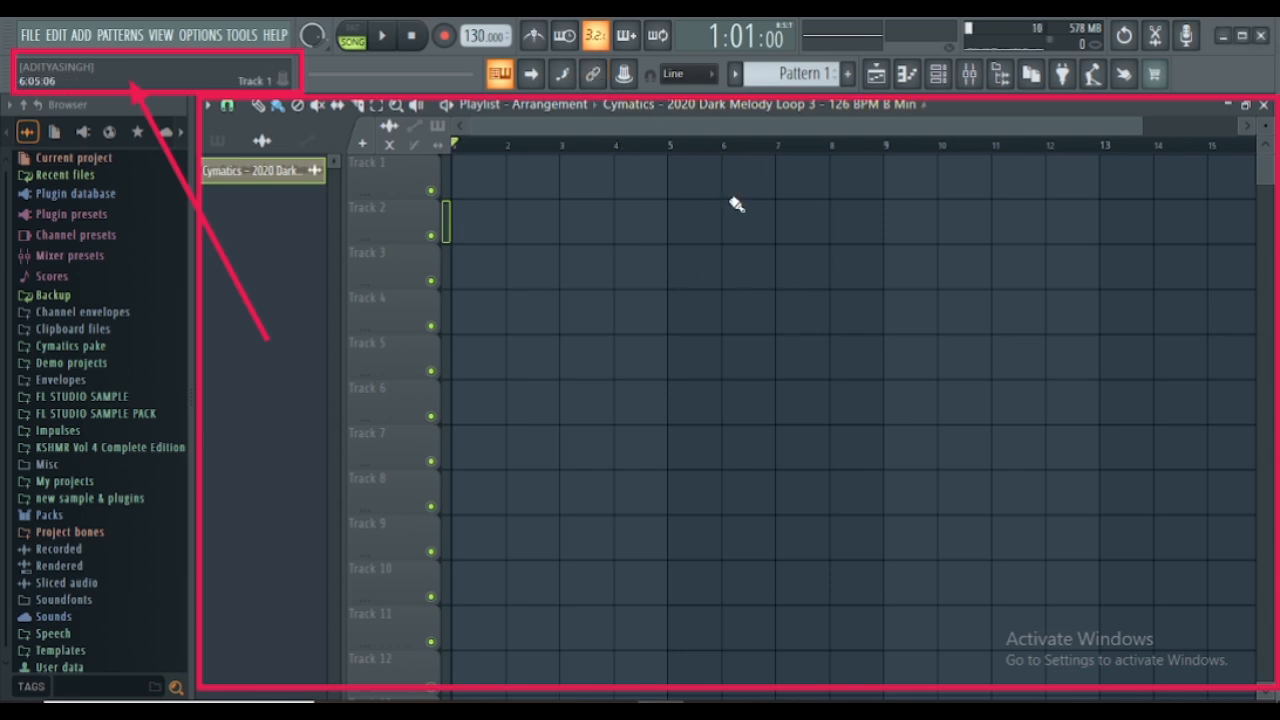
click(597, 82)
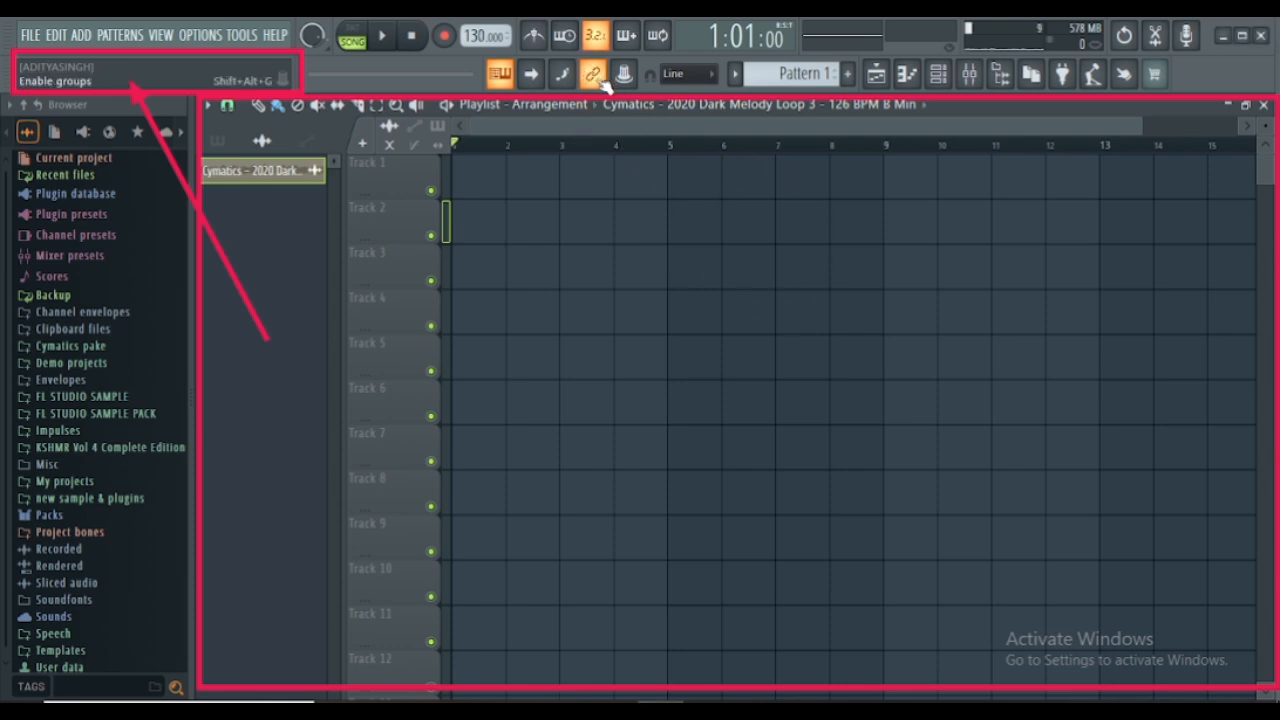
click(604, 84)
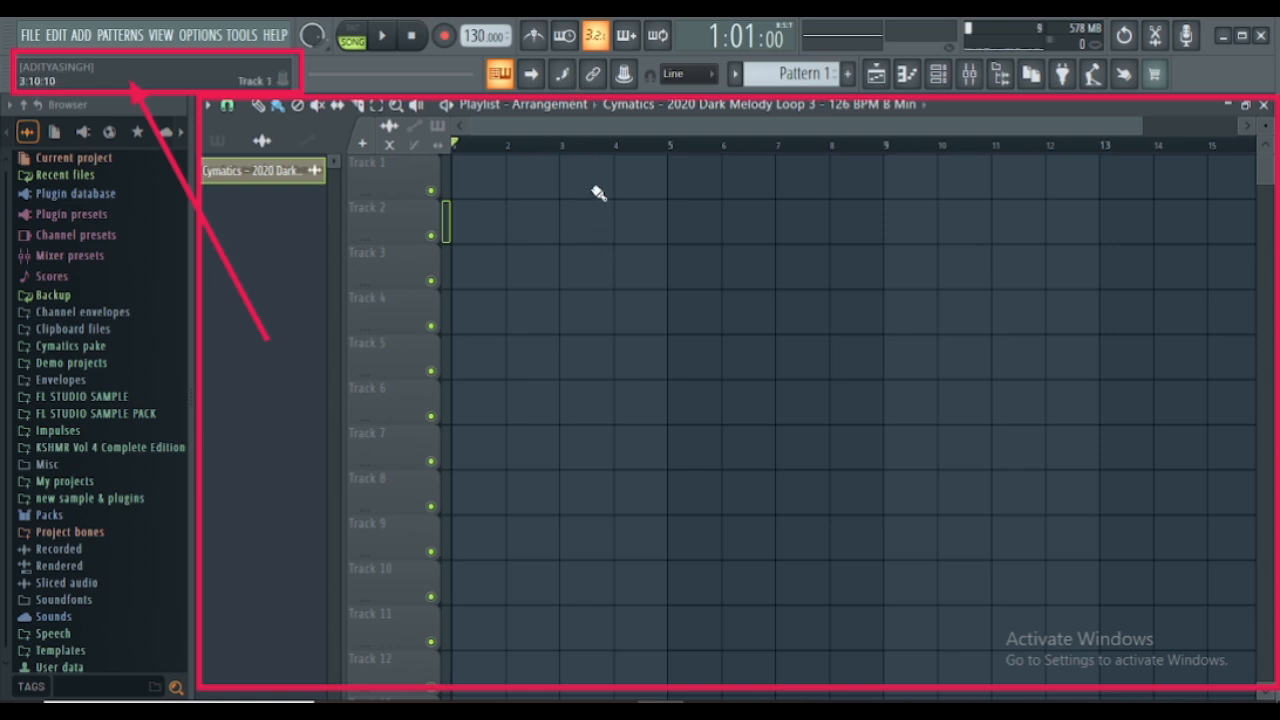
- Set the Playlist's snap to 1/6 step
drag(1138, 123, 675, 123)
click(229, 108)
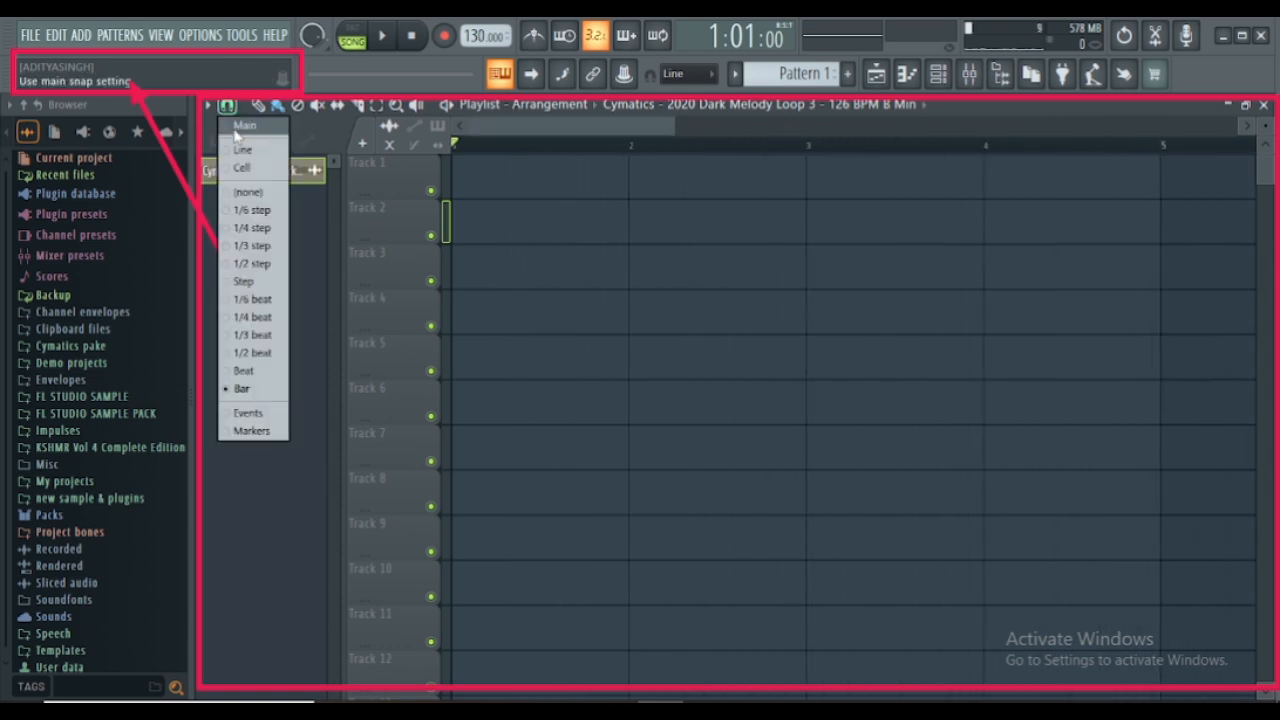
click(255, 212)
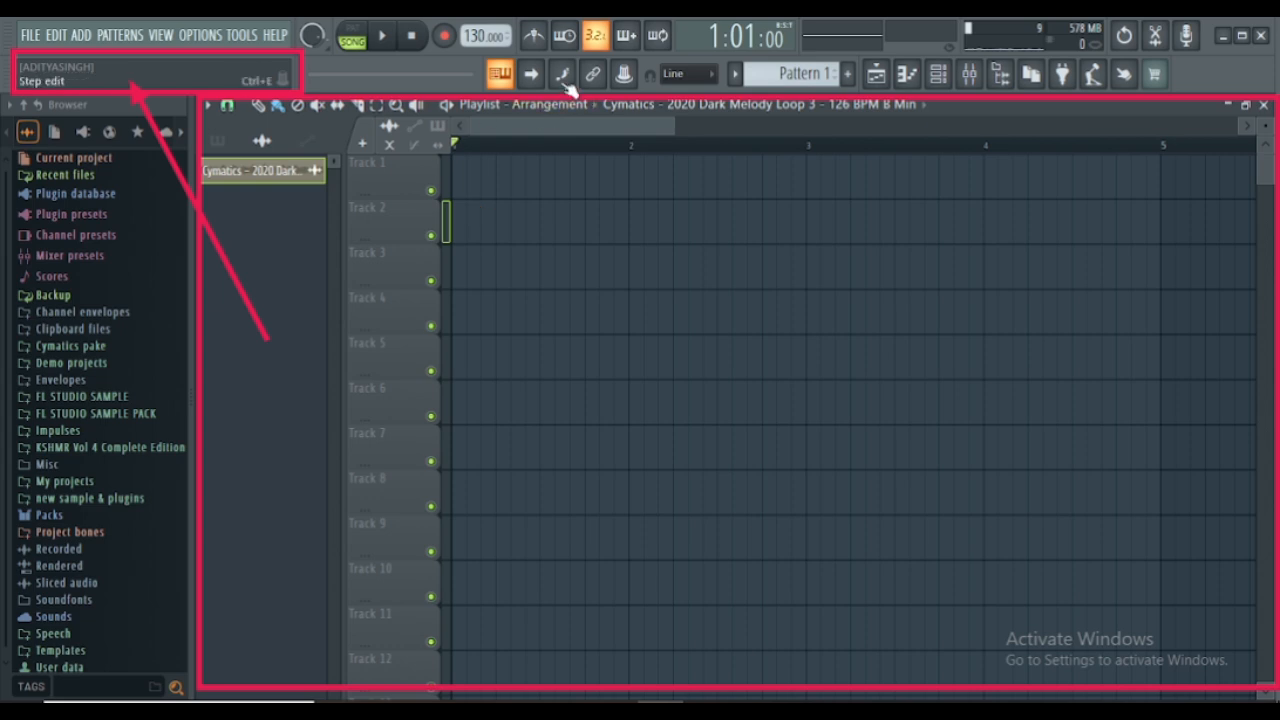
- Switch playback to Pattern mode and toggle Step edit on and off again
key(b)
key(l)
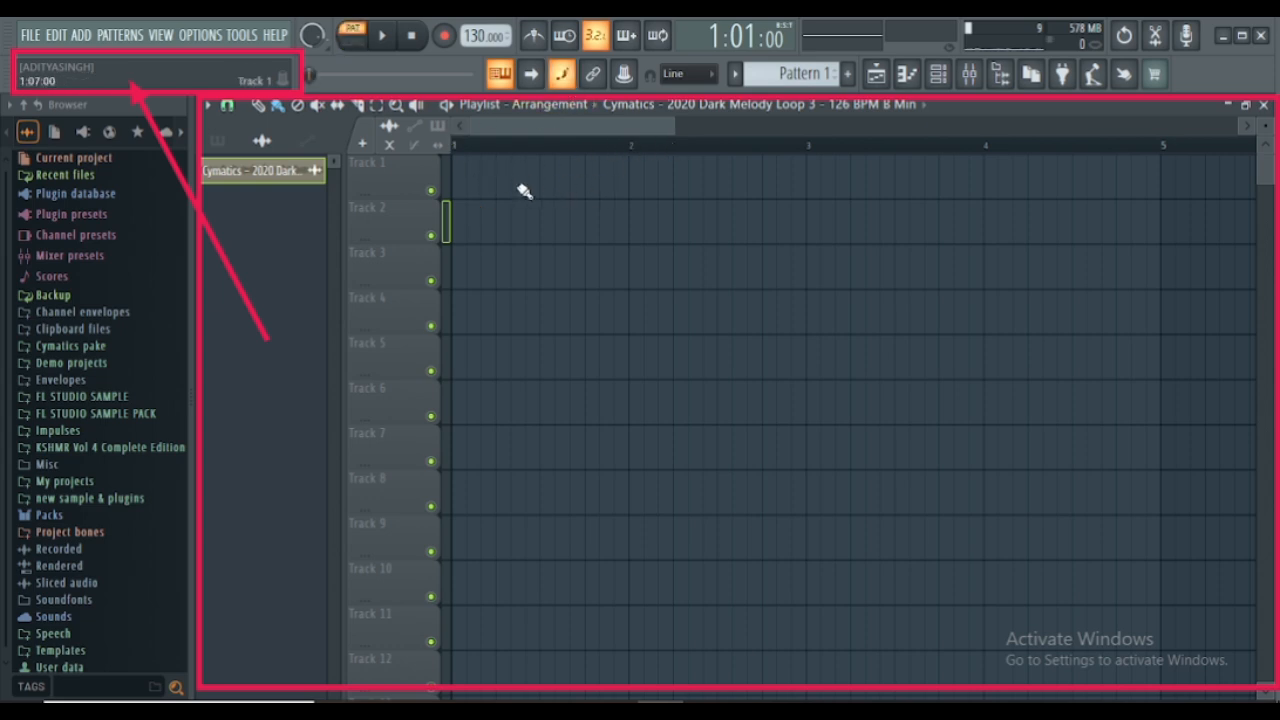
click(228, 106)
click(234, 108)
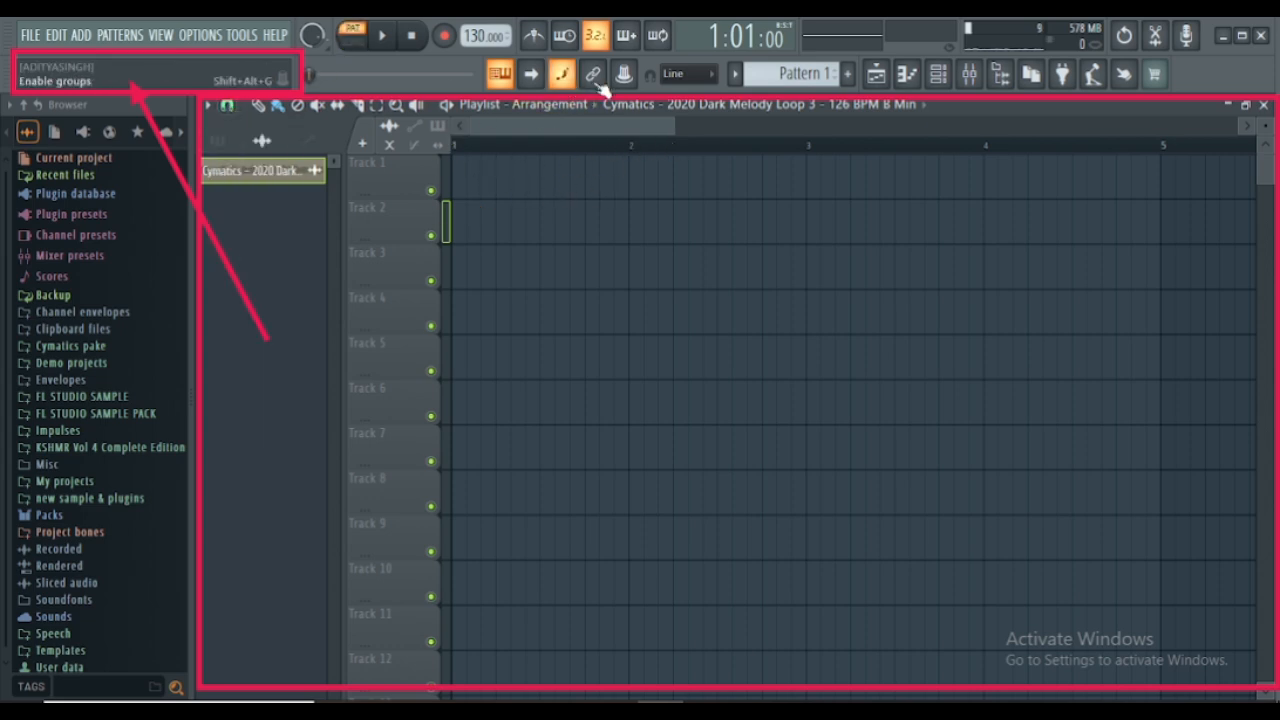
click(563, 77)
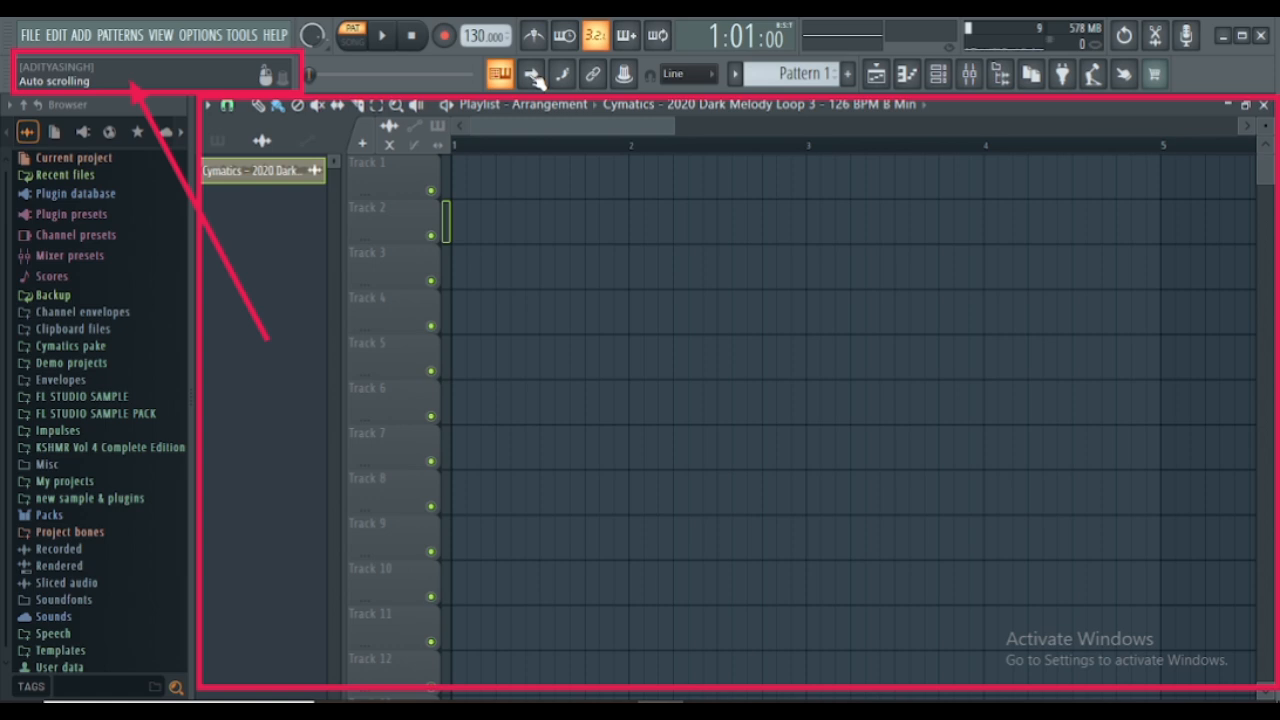
- Turn on Auto scrolling for the Playlist
click(536, 79)
click(536, 79)
click(536, 79)
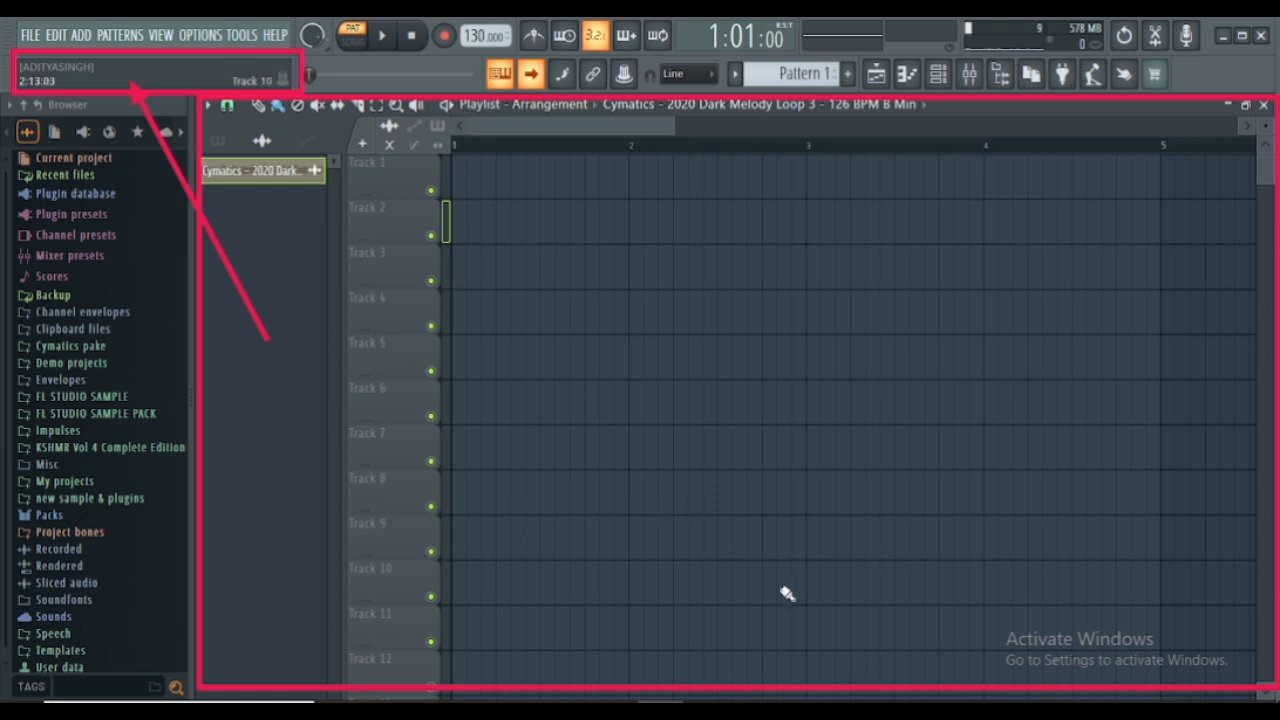
- Erase the red rectangle around the Playlist with the screen marker's eraser and return to normal pointer mode
click(568, 709)
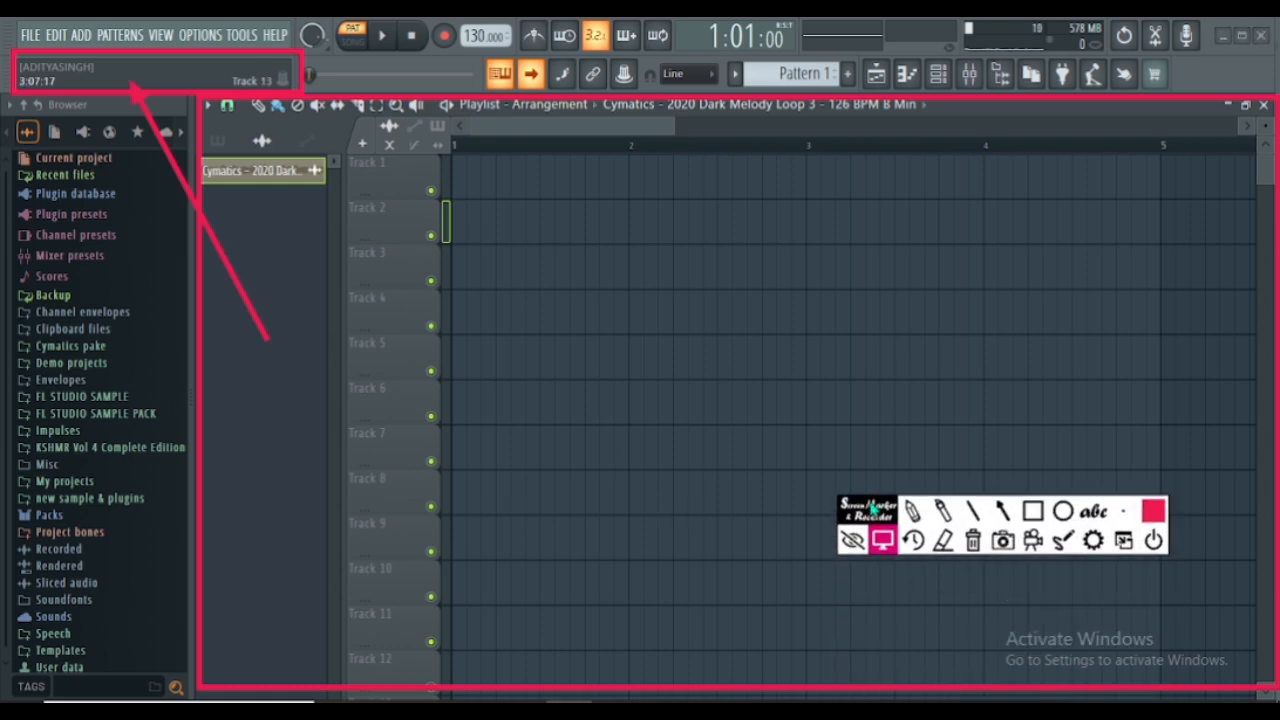
click(951, 545)
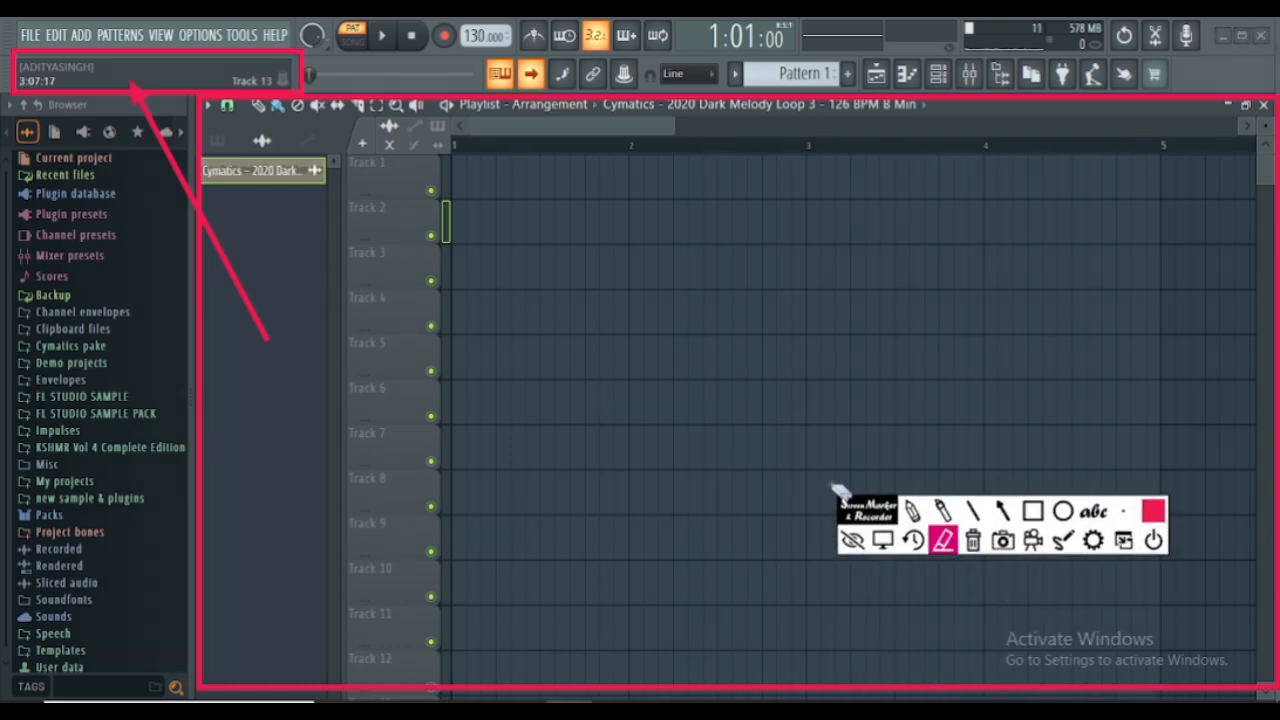
click(587, 98)
click(884, 542)
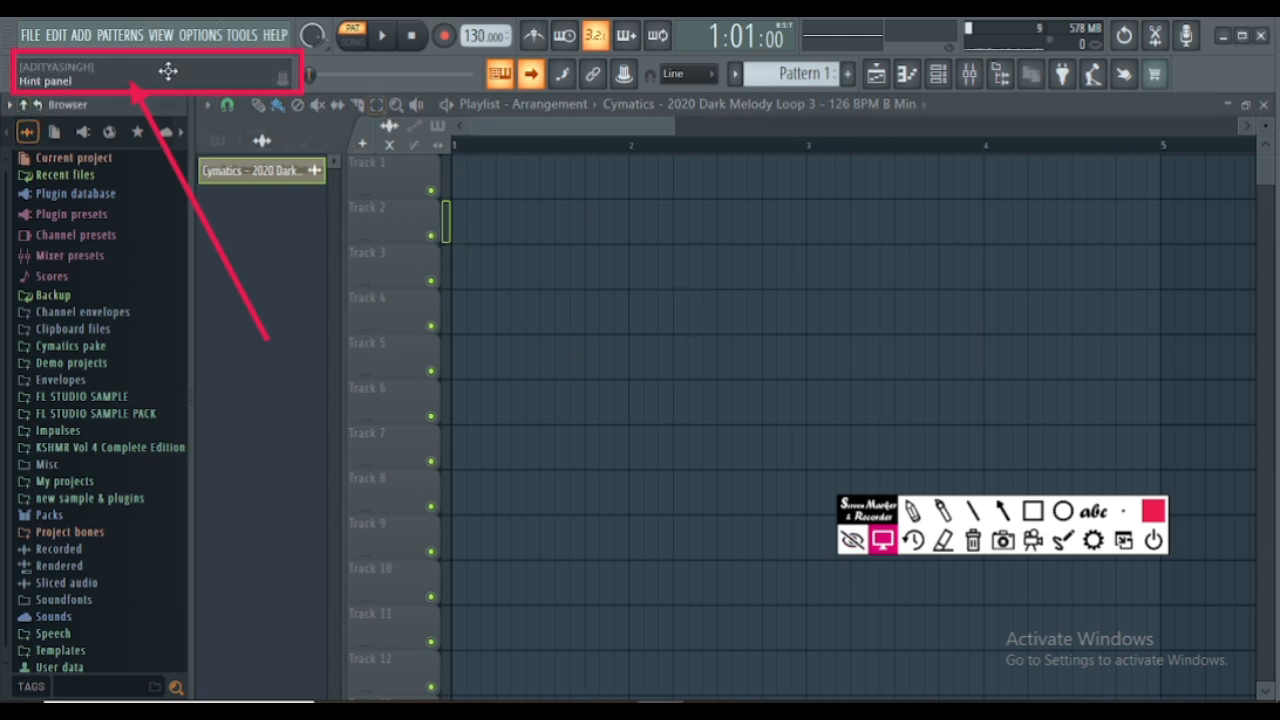
- Review the new-project and template commands, then start opening another project and cancel it without saving changes
click(24, 36)
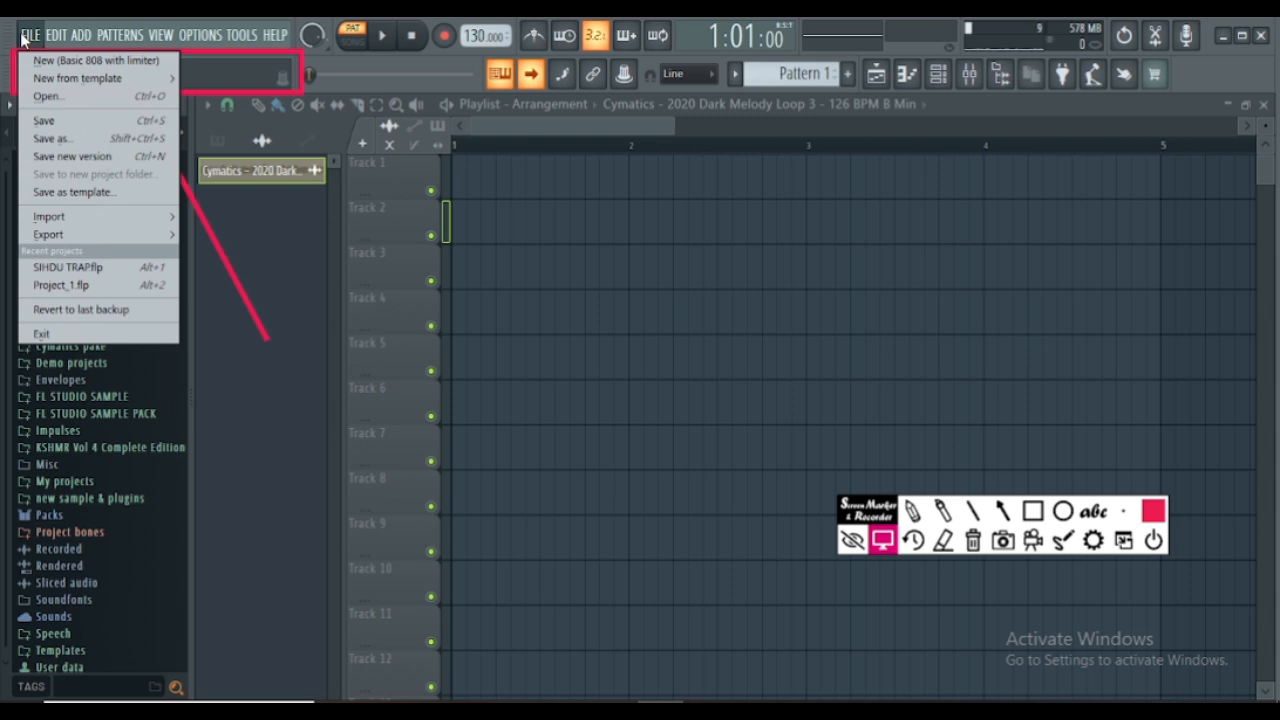
click(23, 37)
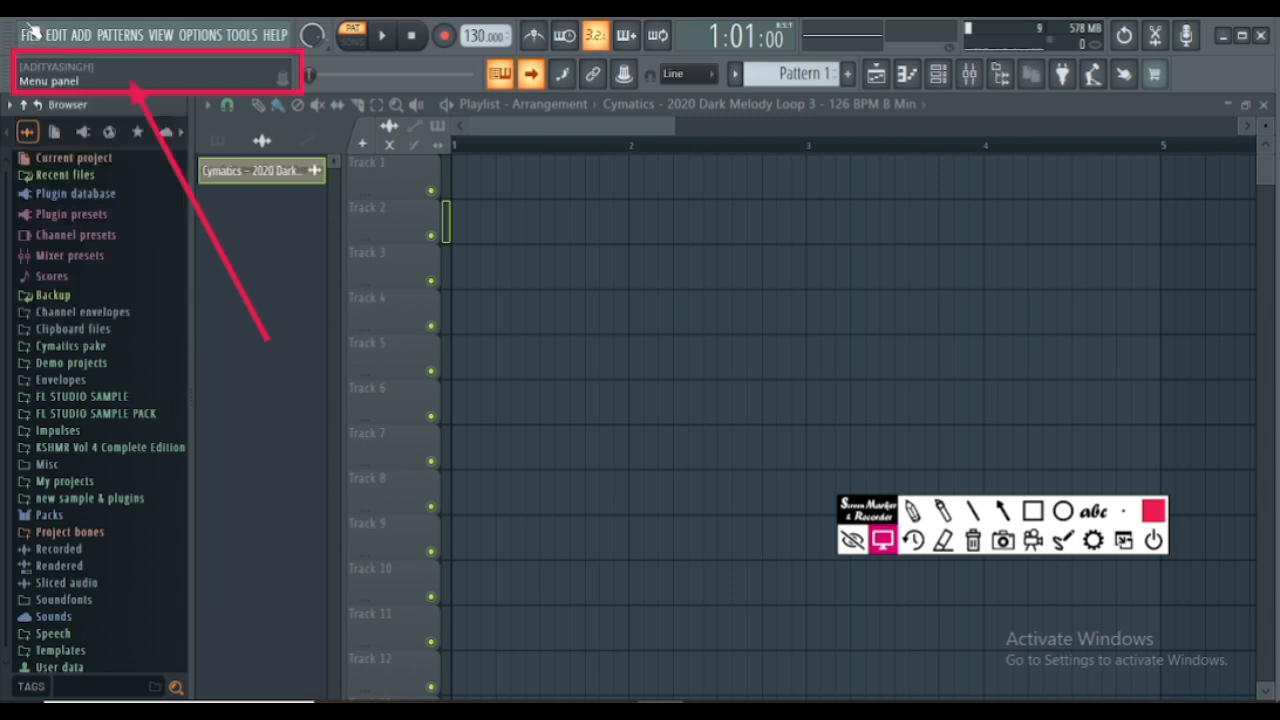
click(28, 36)
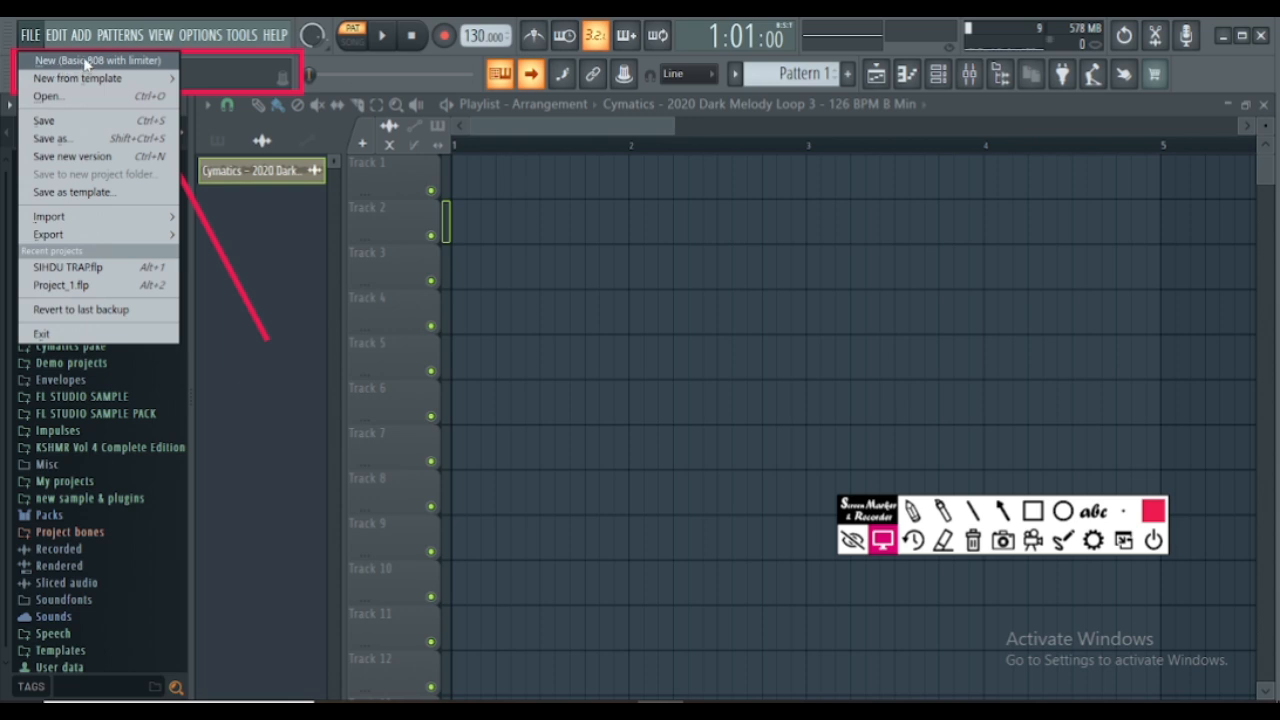
mouse_move(90, 78)
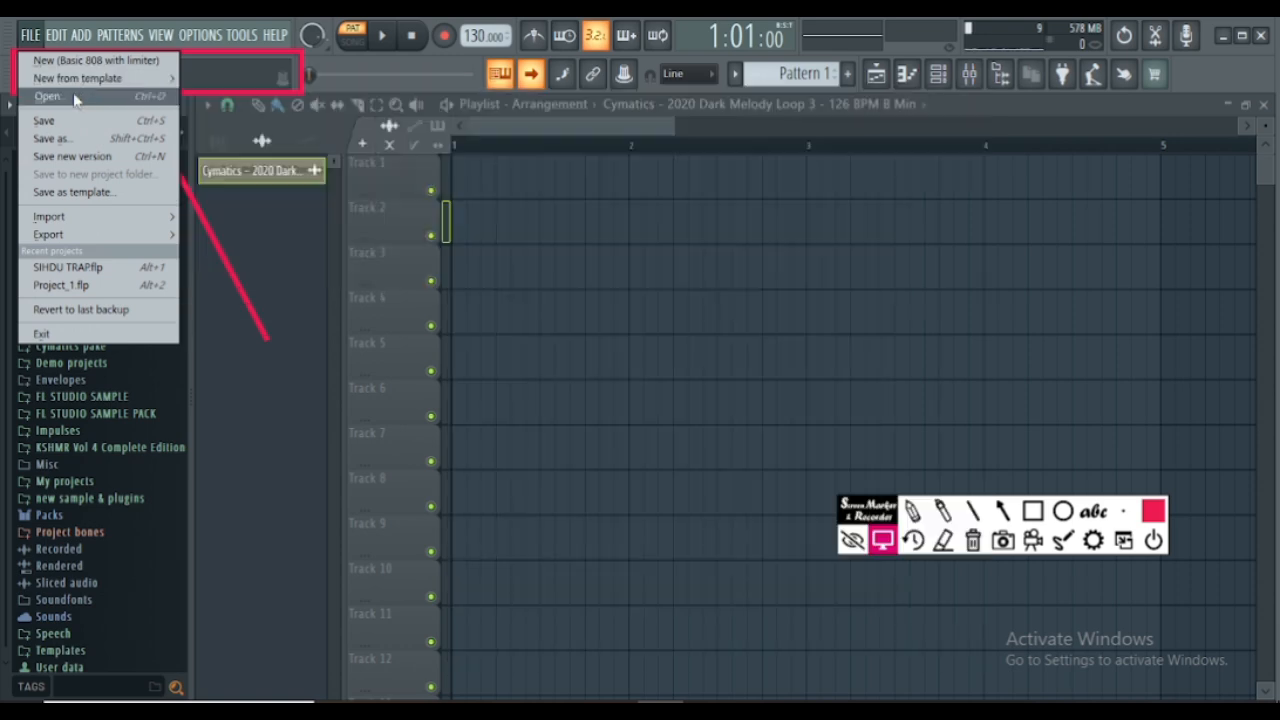
click(75, 97)
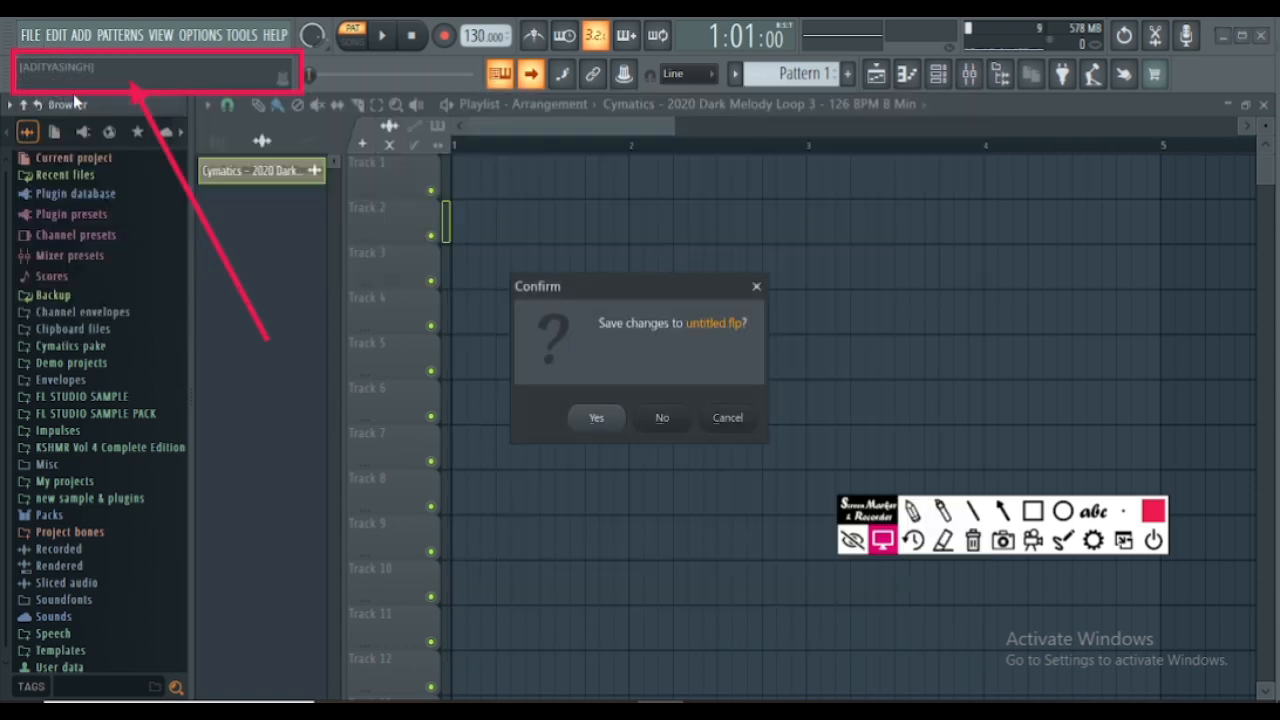
click(756, 286)
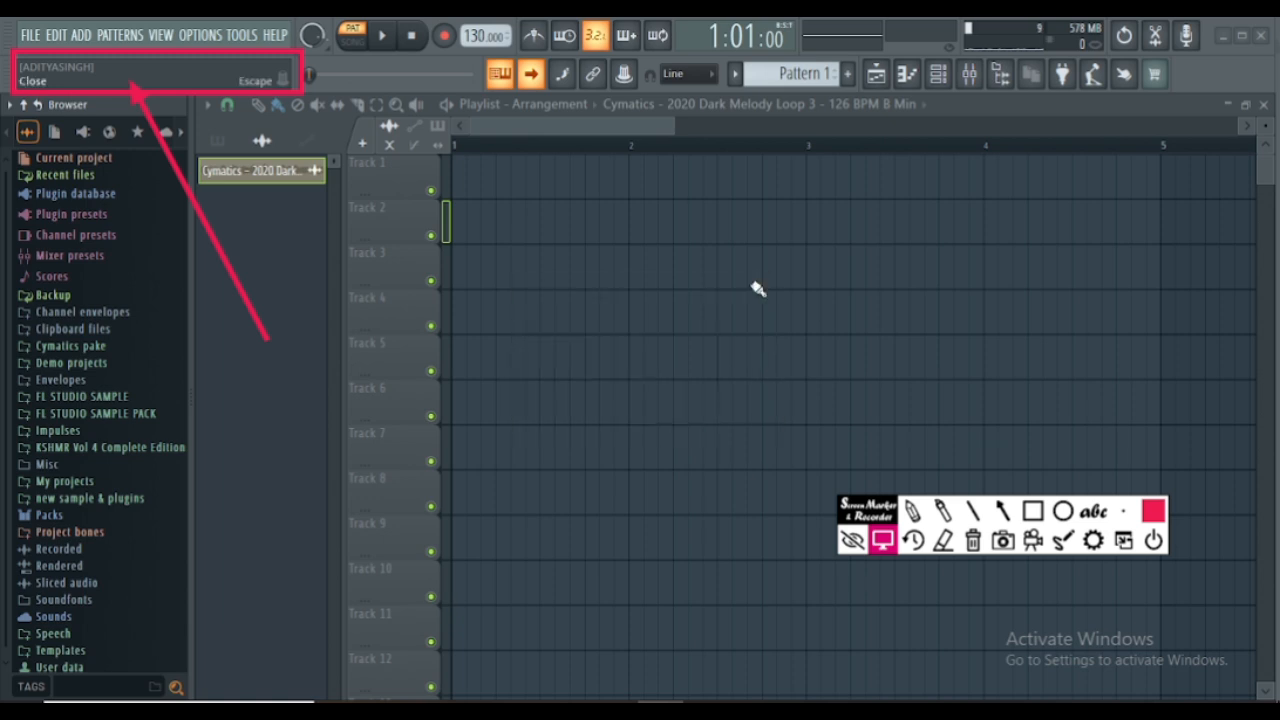
- Start importing a MIDI file and cancel it without saving the project changes
click(32, 37)
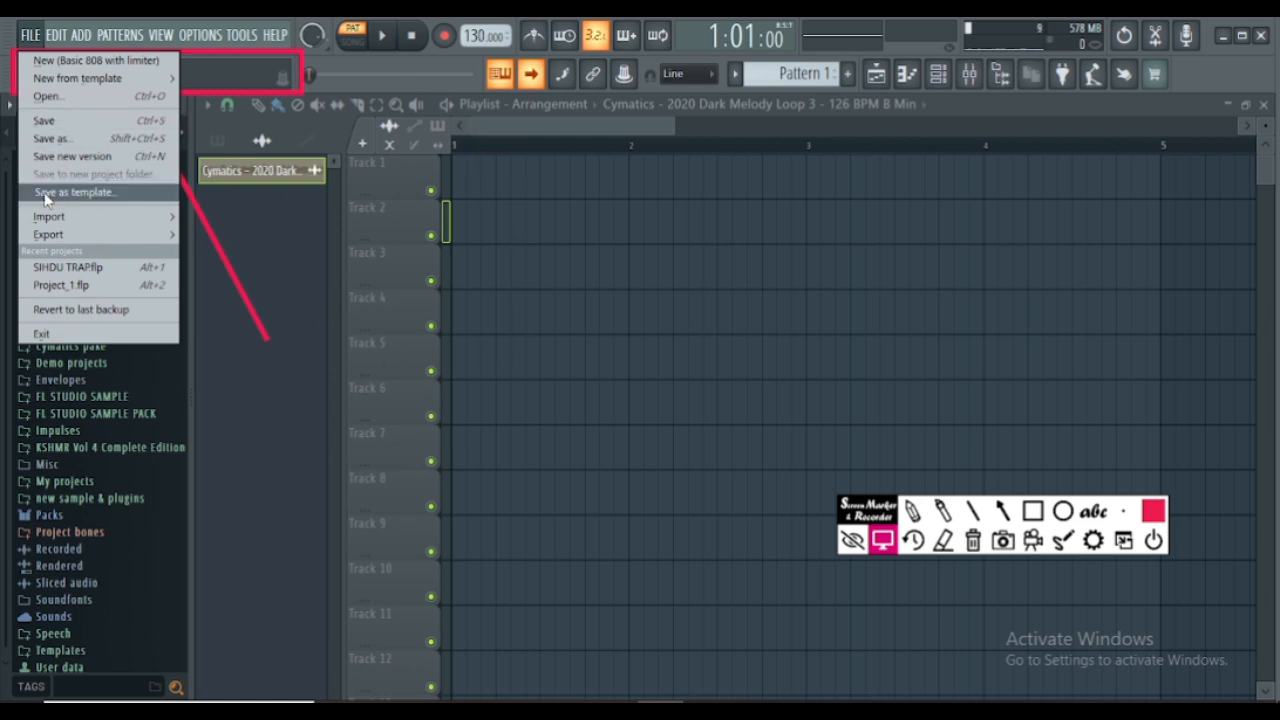
mouse_move(44, 222)
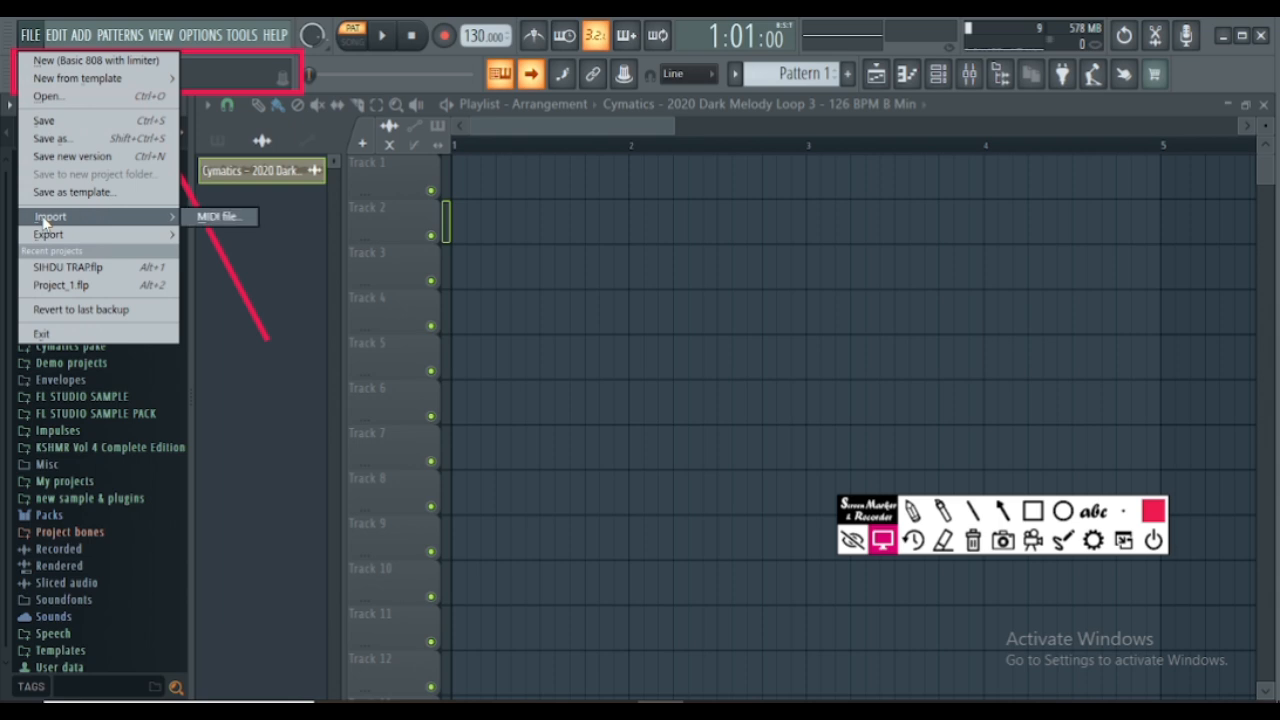
click(216, 216)
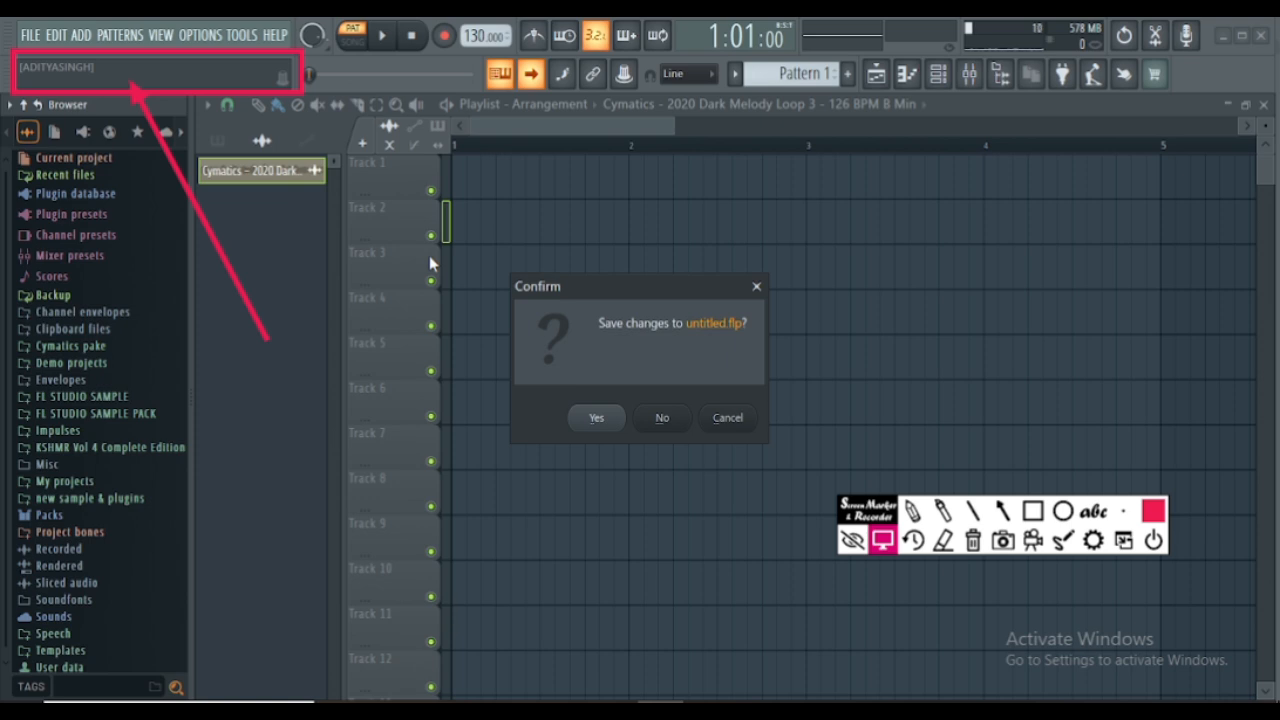
click(756, 287)
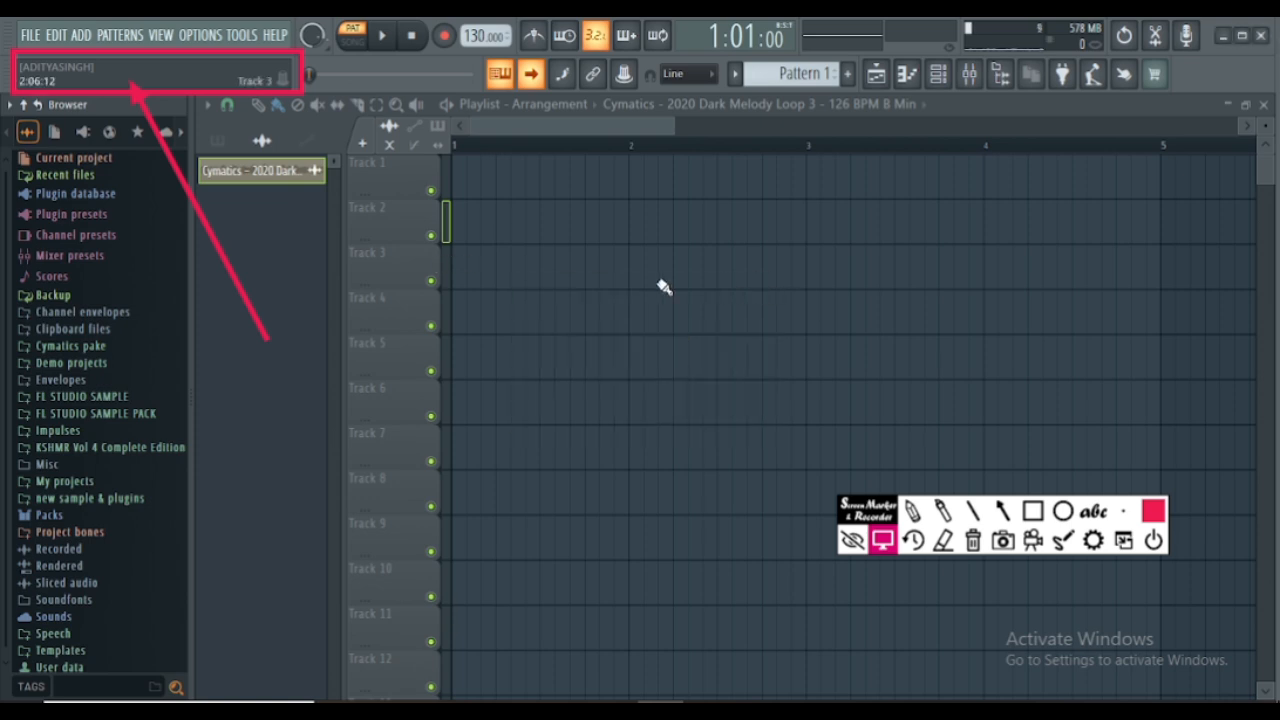
- Examine the project's export options, including the audio, video and project formats
click(30, 35)
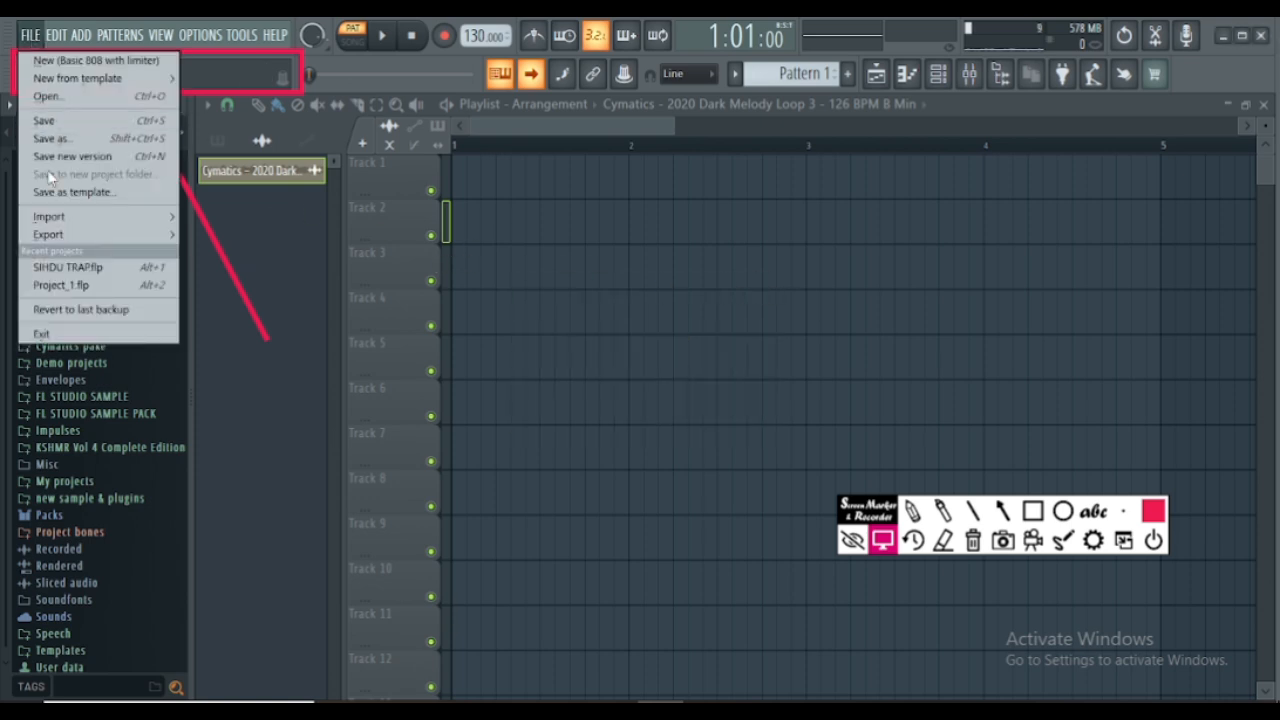
mouse_move(48, 237)
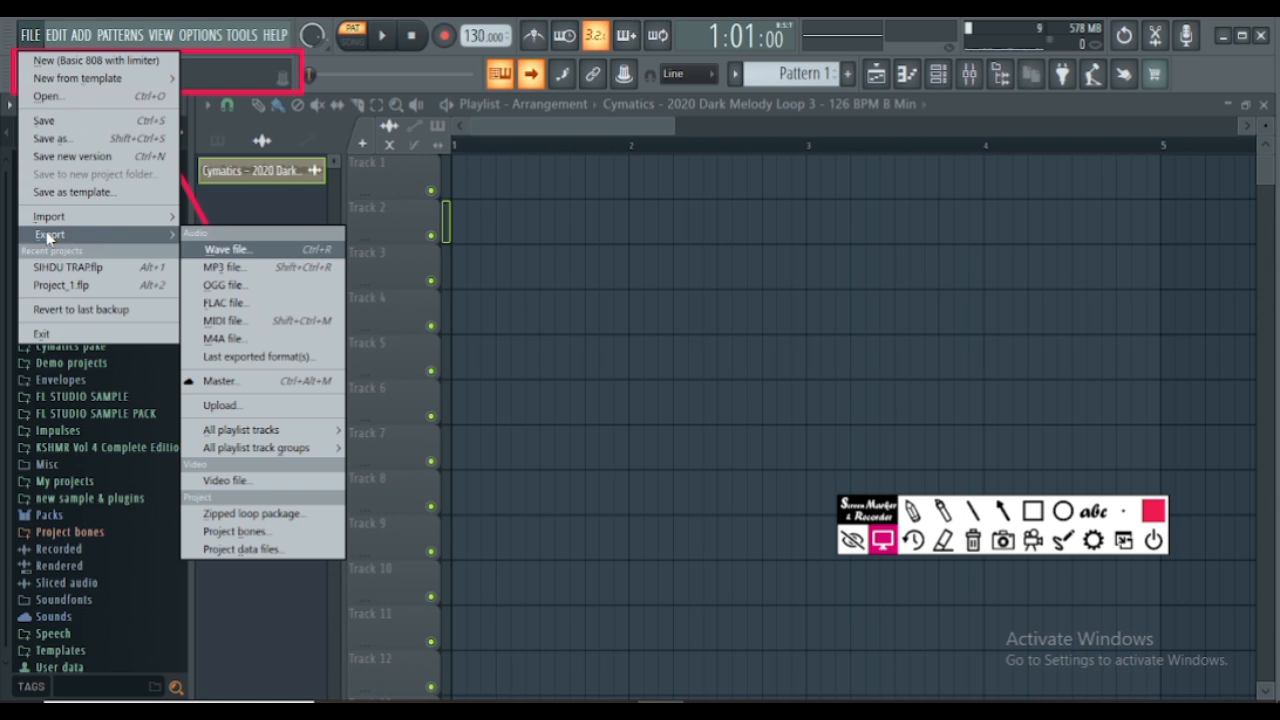
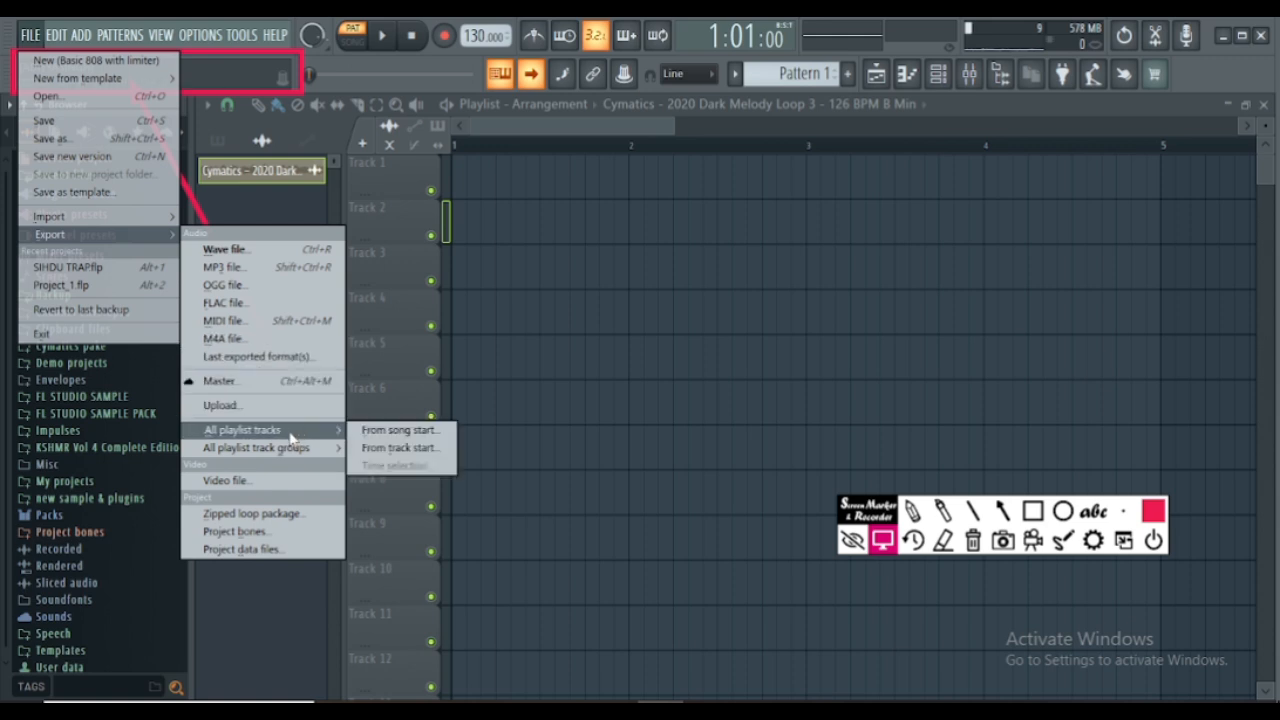
- Review the playlist-track, video and project export options along with the remaining File commands, then dismiss them
mouse_move(259, 436)
mouse_move(210, 455)
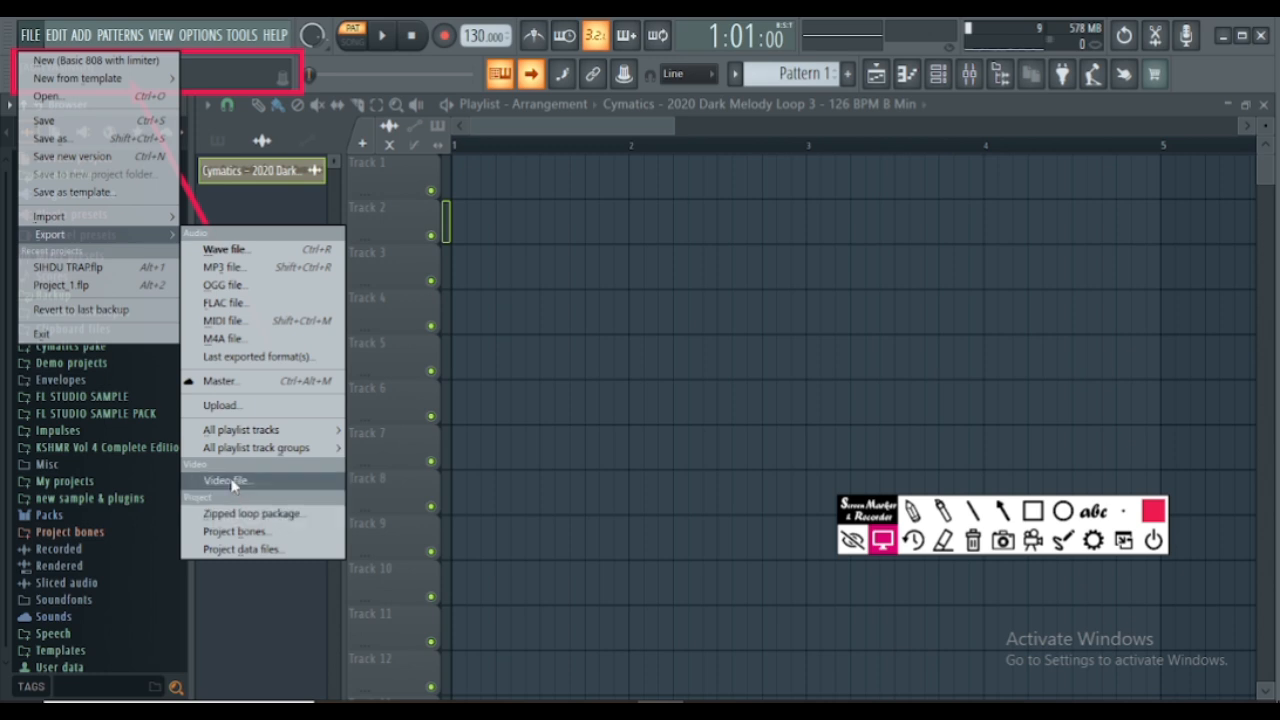
click(217, 214)
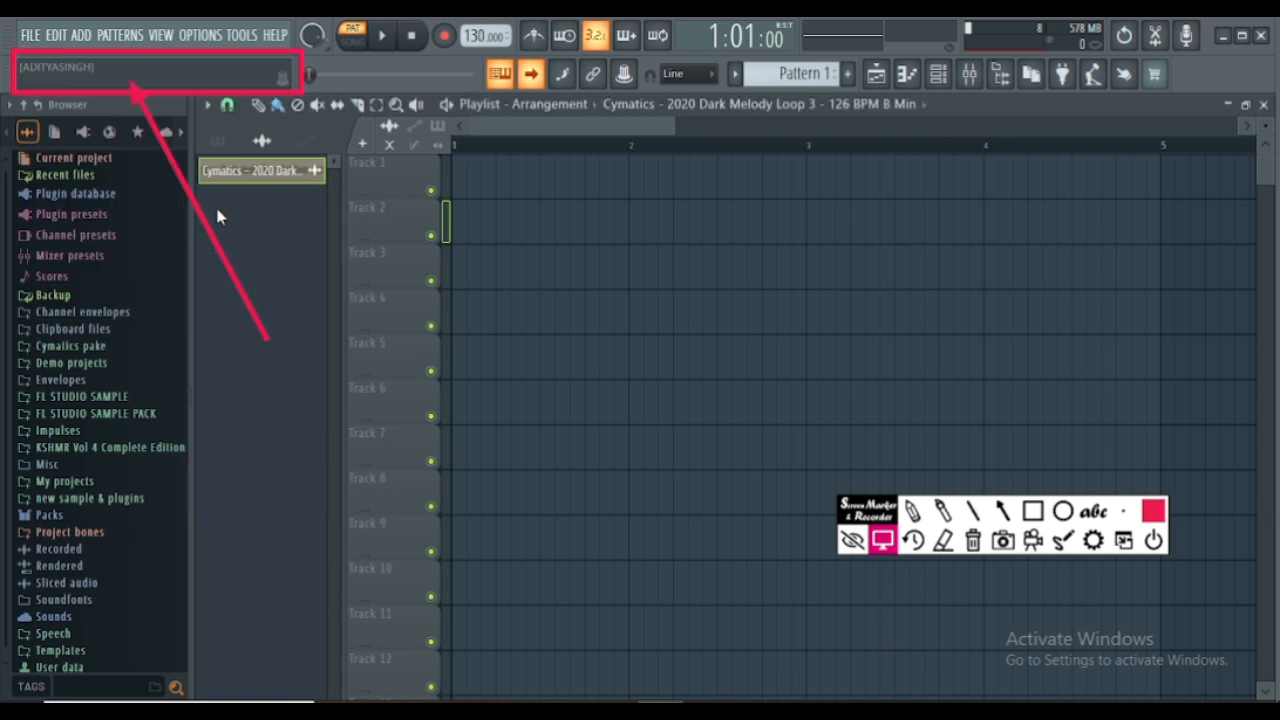
click(31, 36)
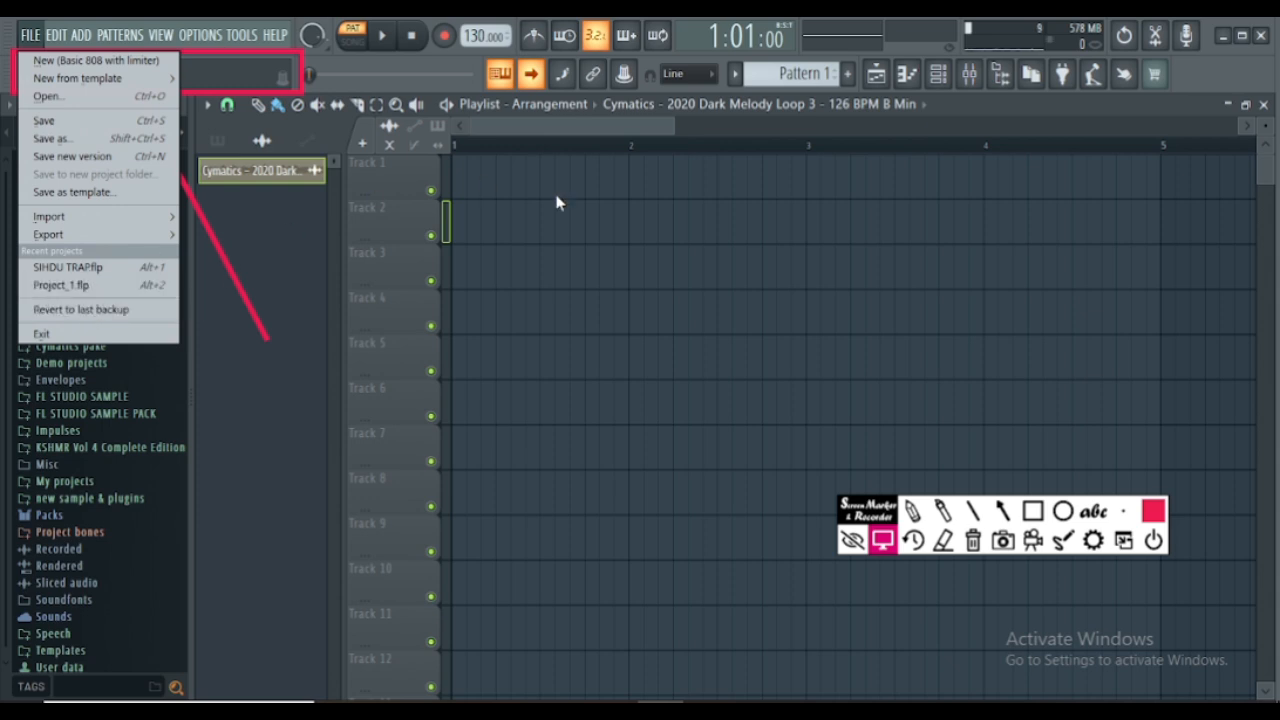
click(279, 299)
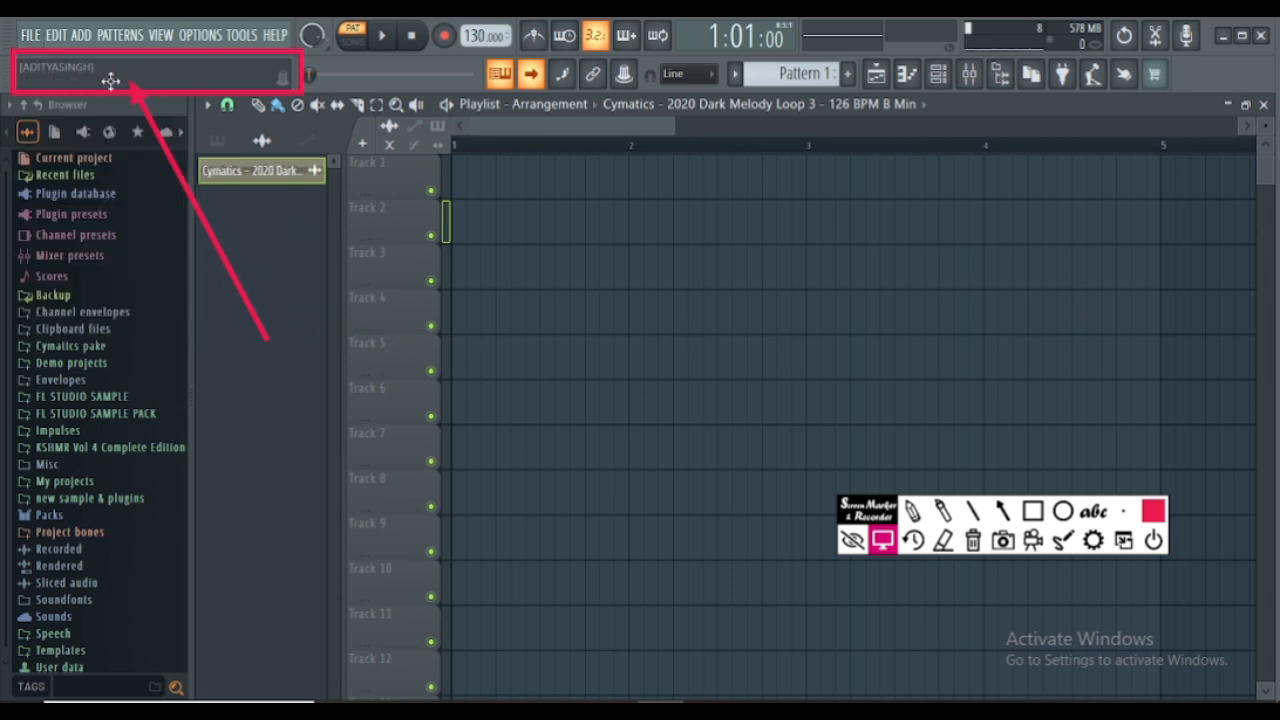
- Review the Edit commands, then open the full list of generator plugins and close it without choosing one
click(56, 36)
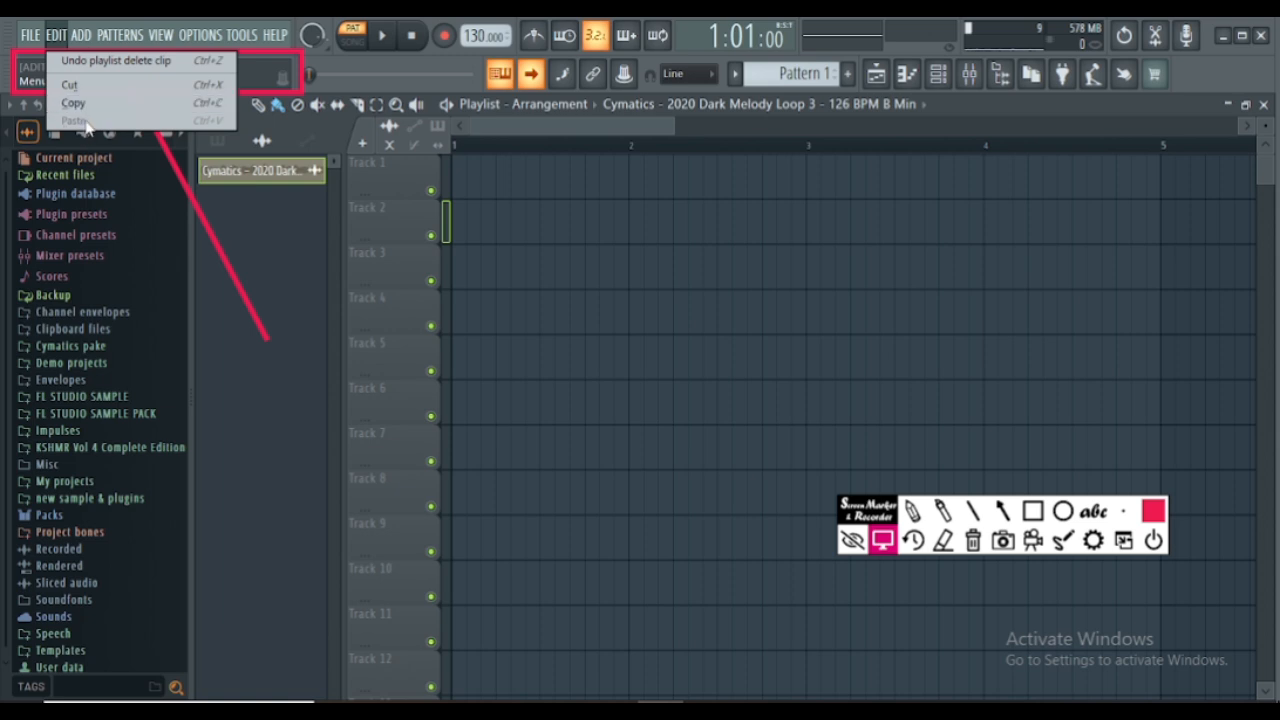
mouse_move(82, 36)
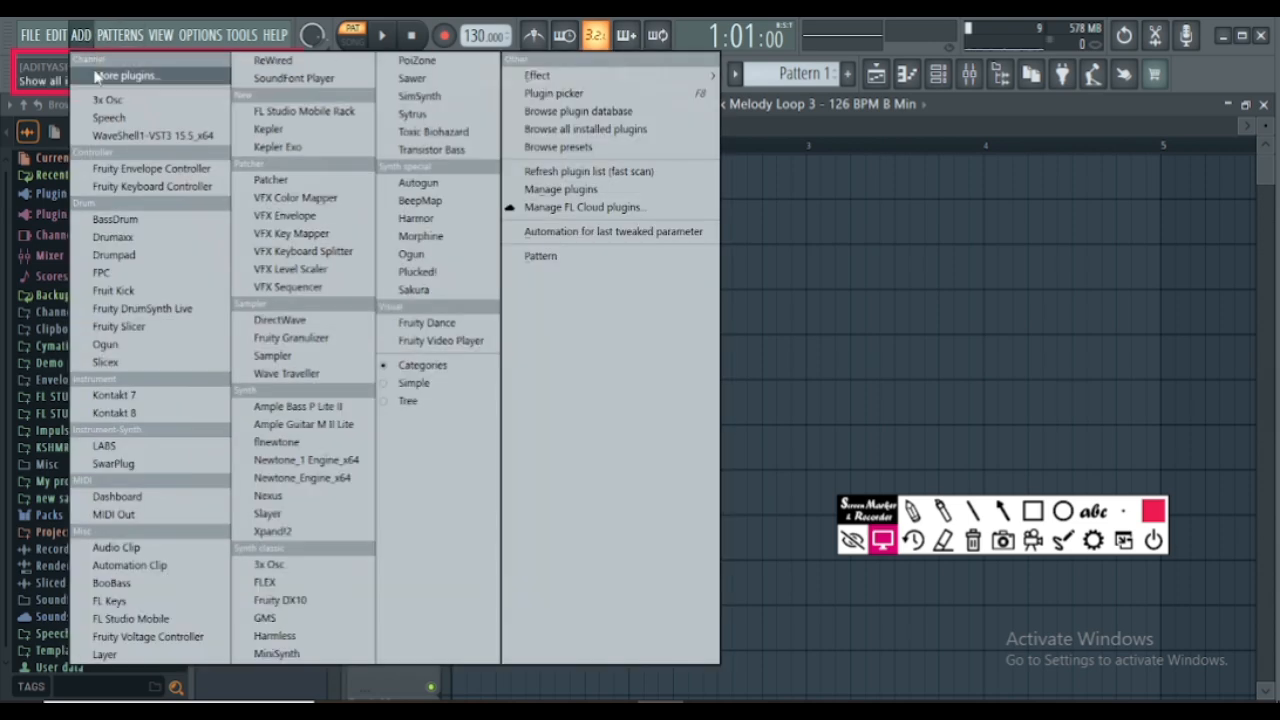
click(97, 76)
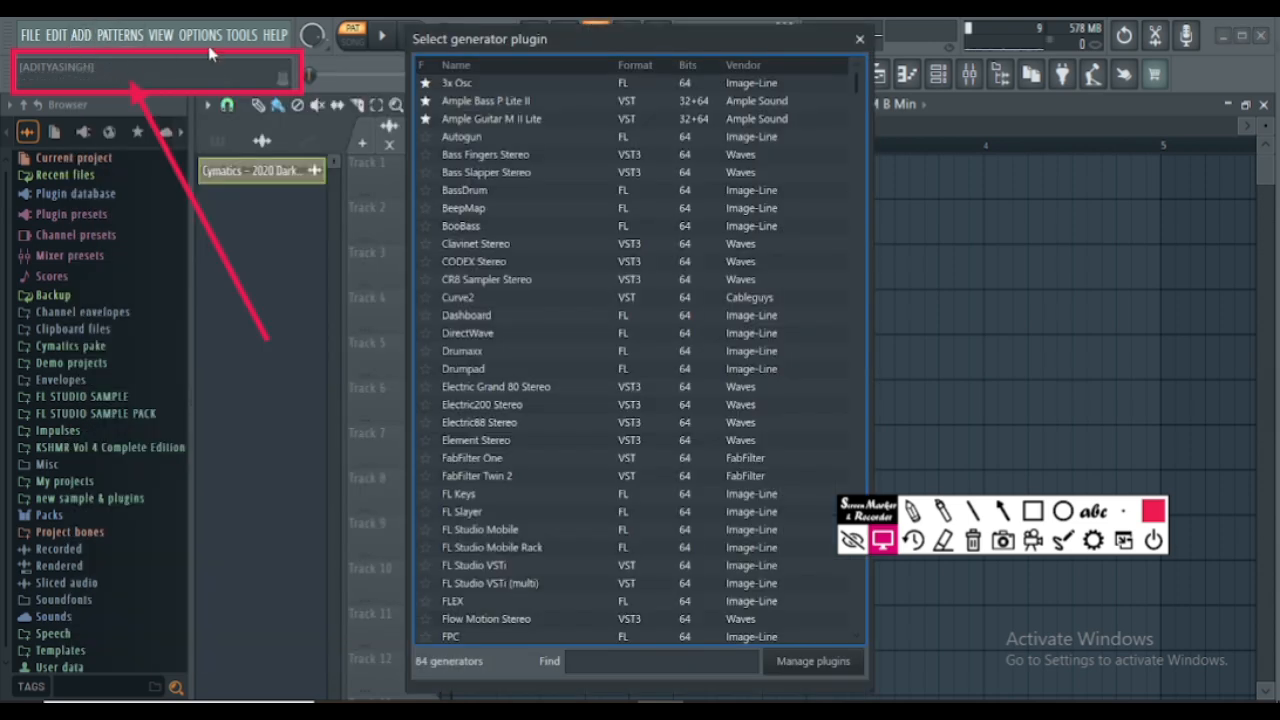
click(859, 40)
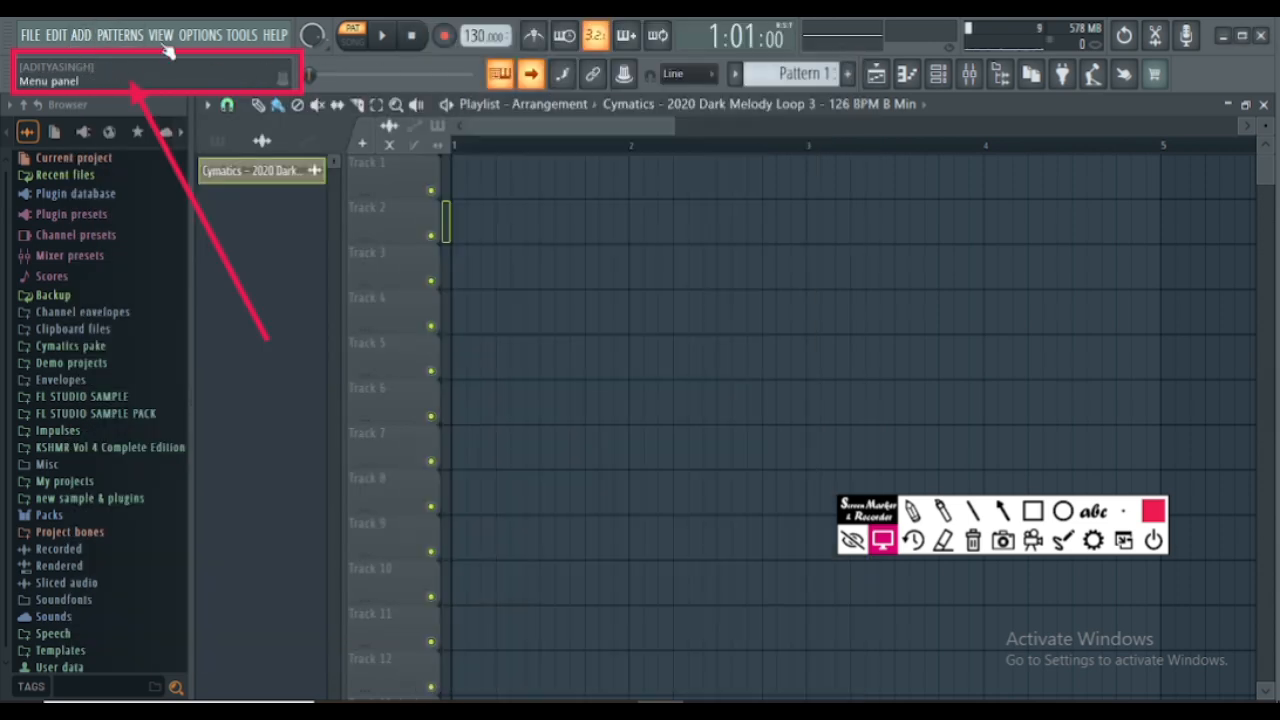
- Review the plugins and commands offered for Add, Patterns, View and Options
click(82, 36)
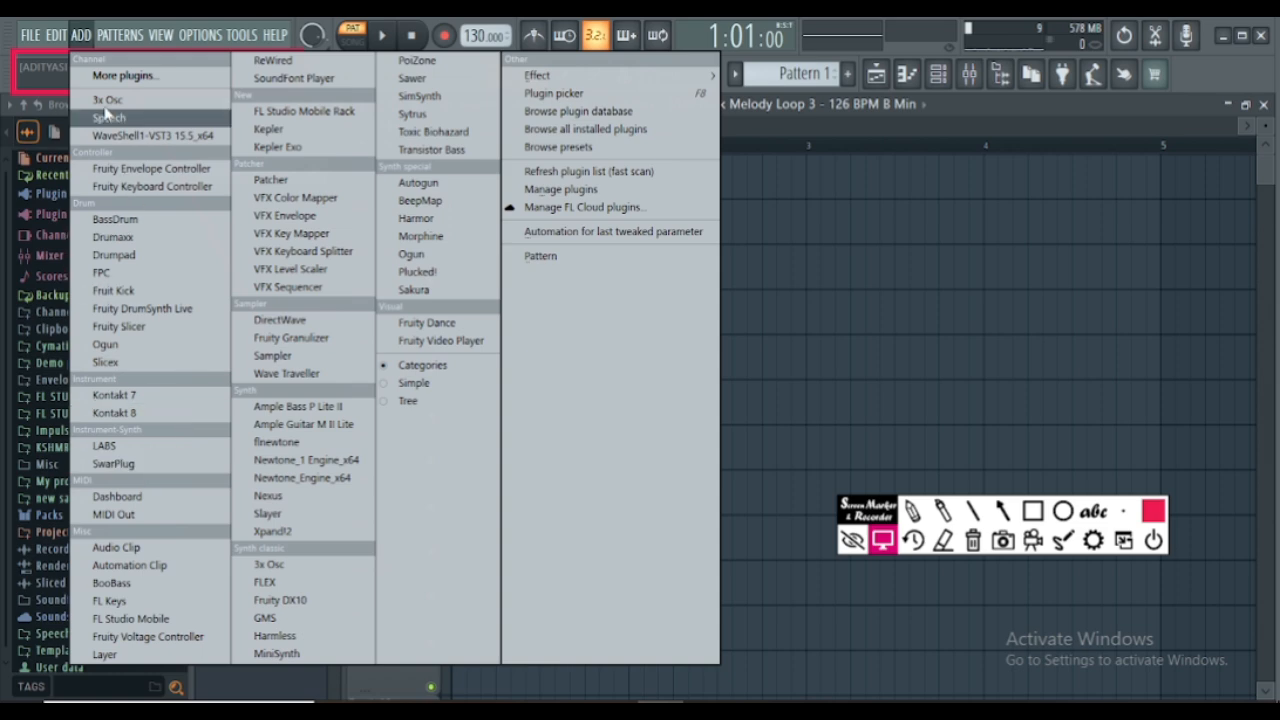
mouse_move(120, 36)
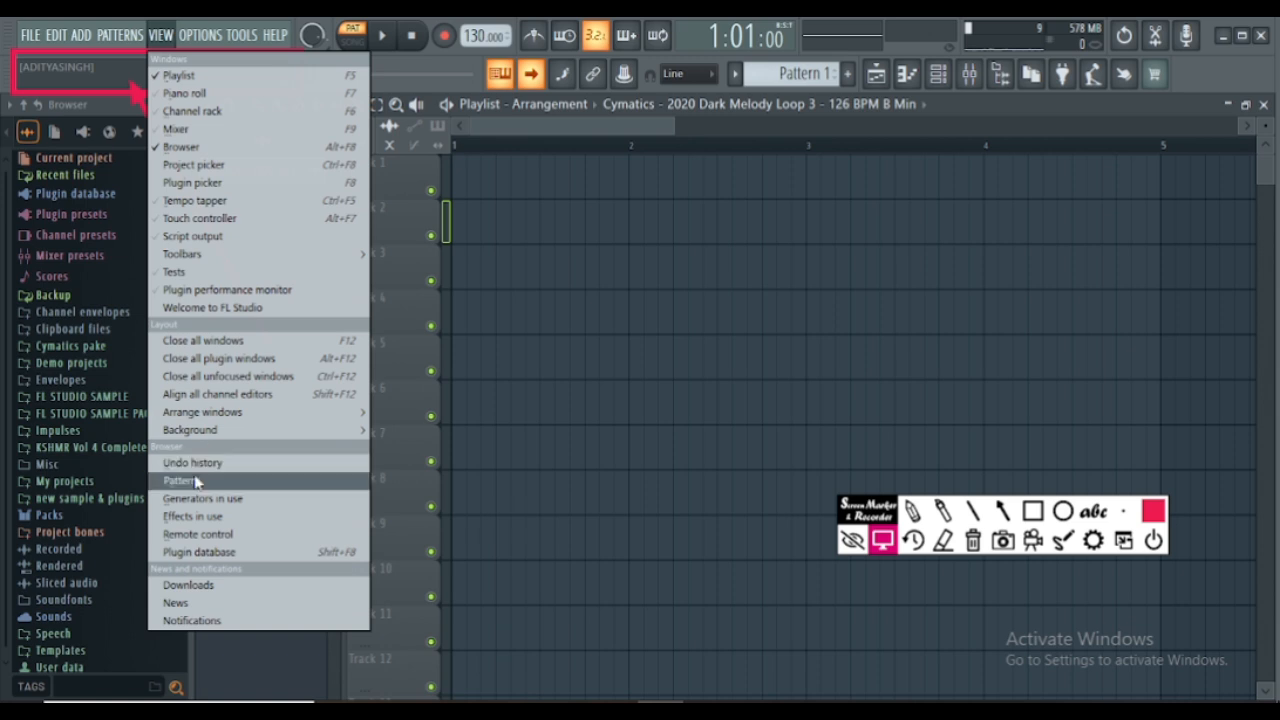
mouse_move(196, 40)
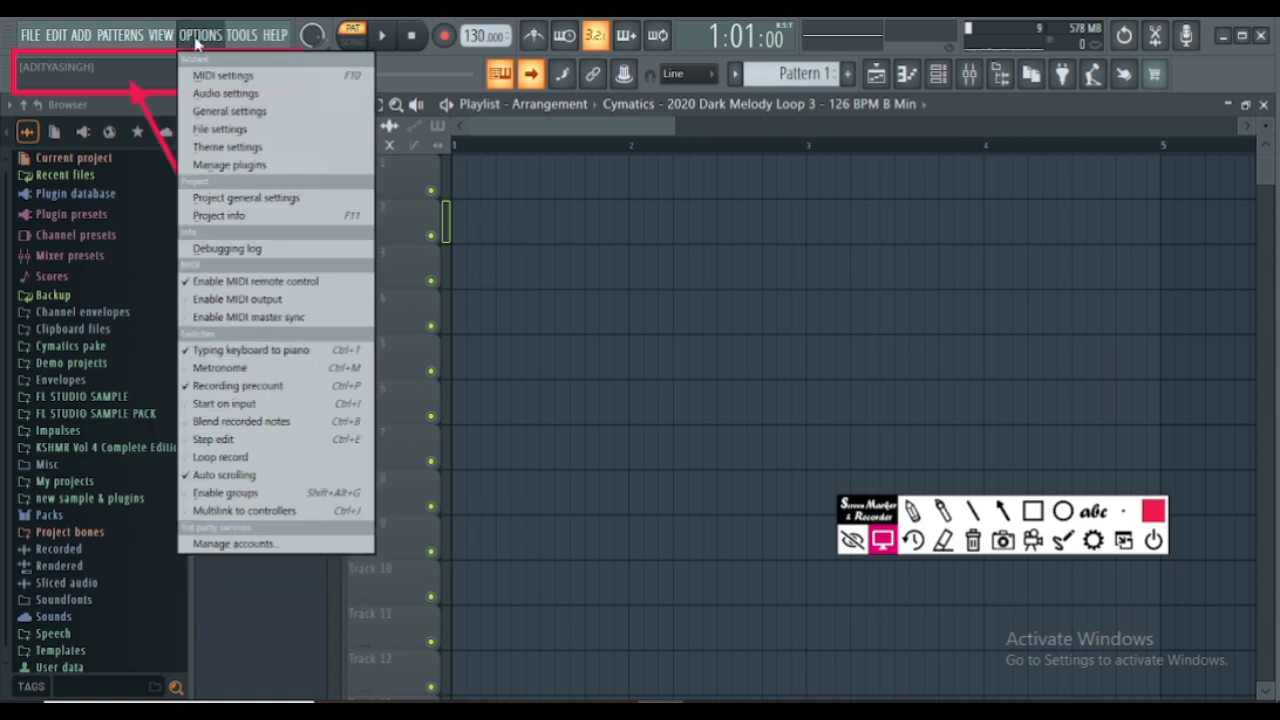
- Examine the MIDI, audio and general settings, including the display, language, undo history and advanced options
click(201, 40)
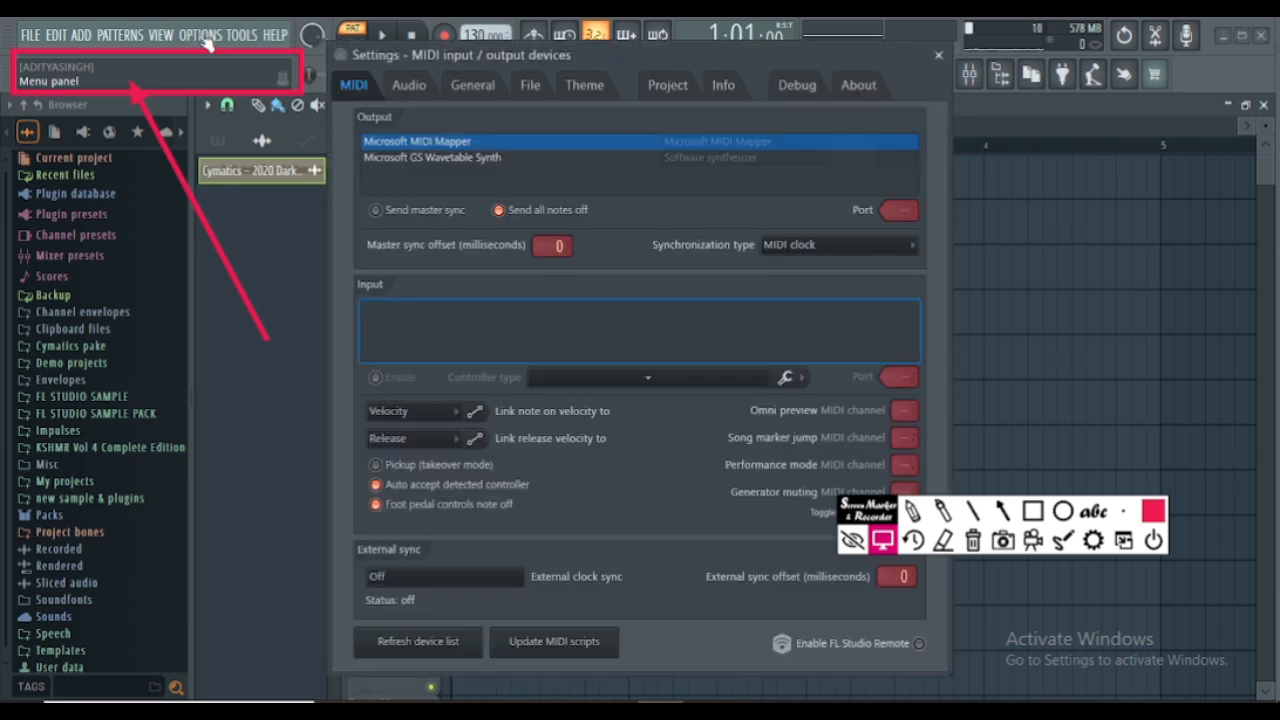
click(406, 87)
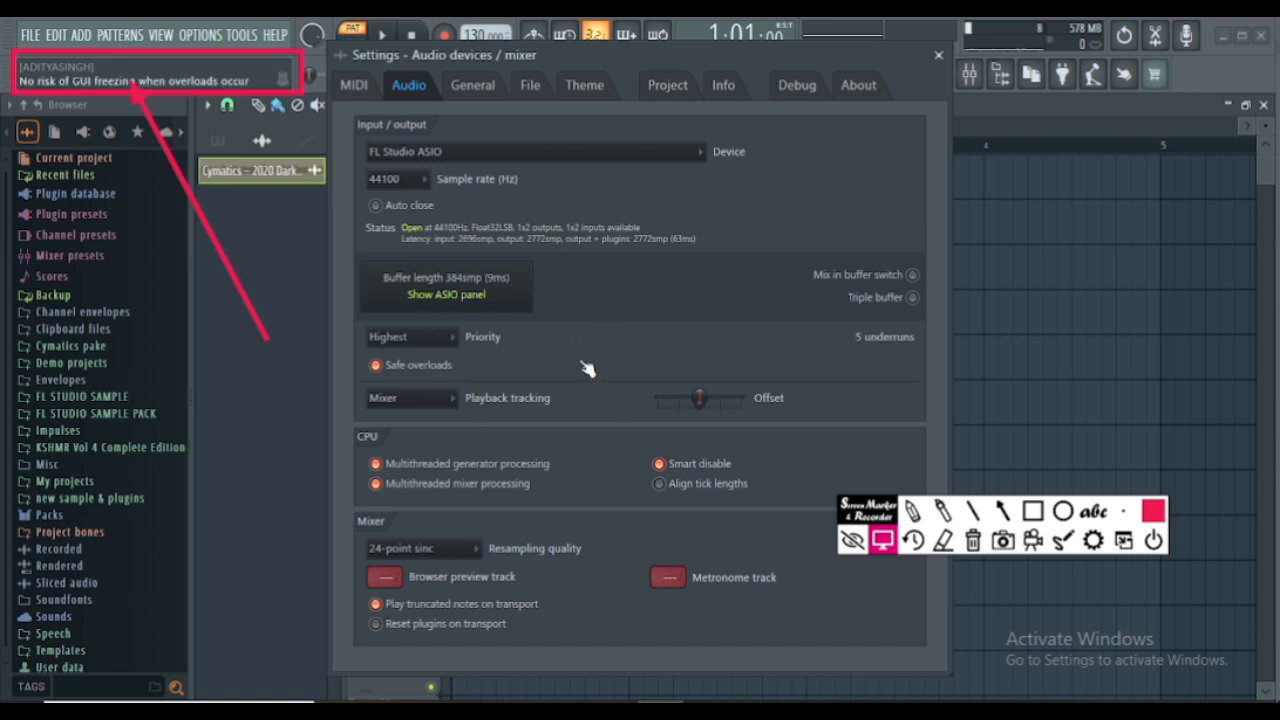
click(472, 85)
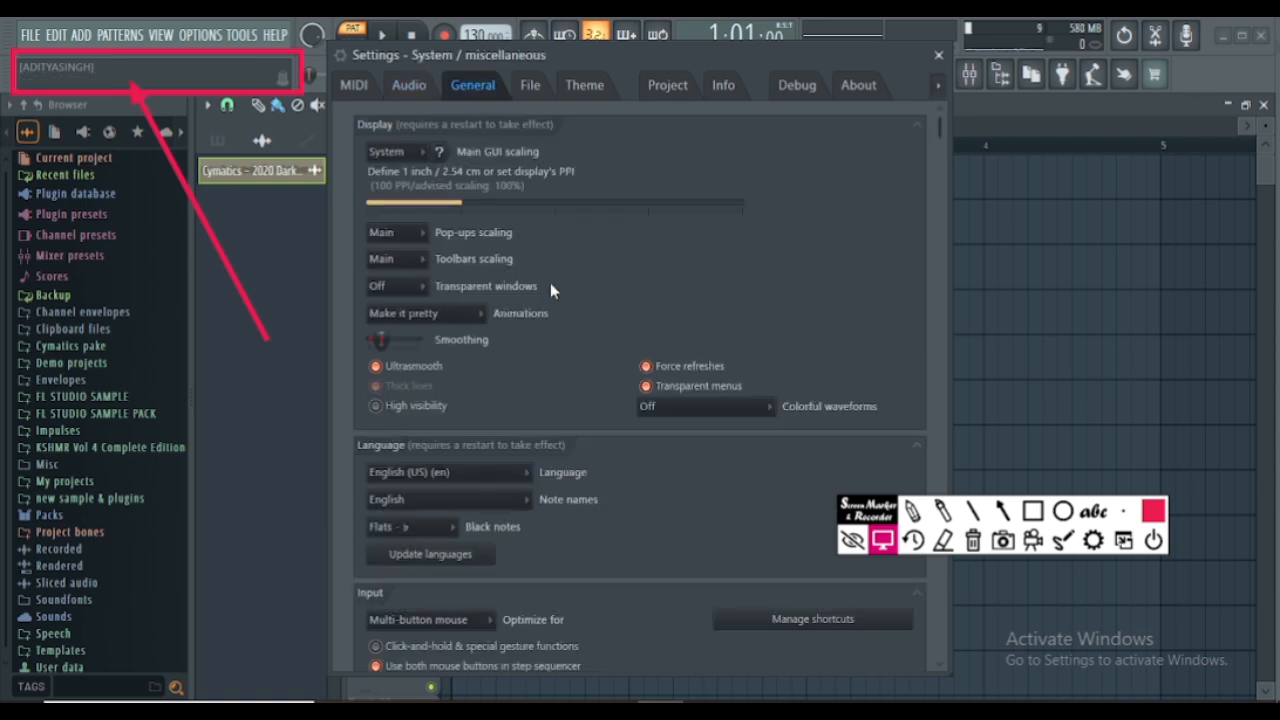
scroll(590, 355, down, 12)
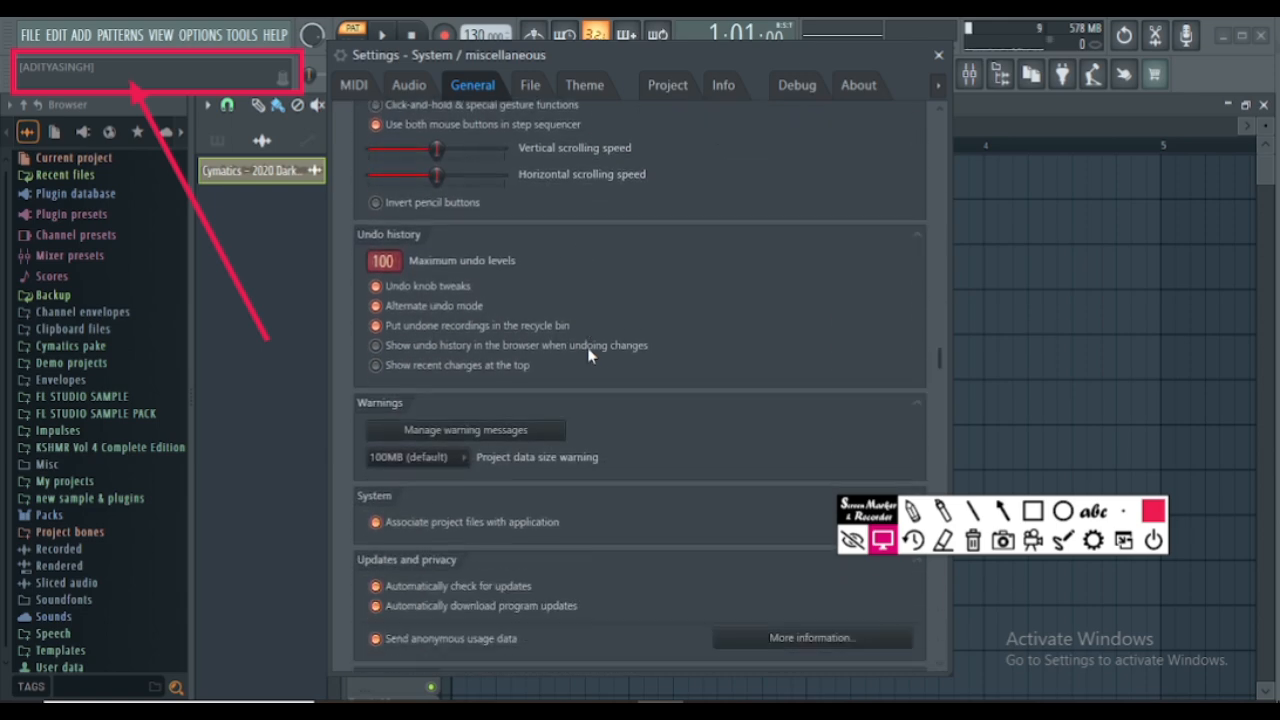
scroll(591, 356, down, 6)
scroll(591, 355, up, 7)
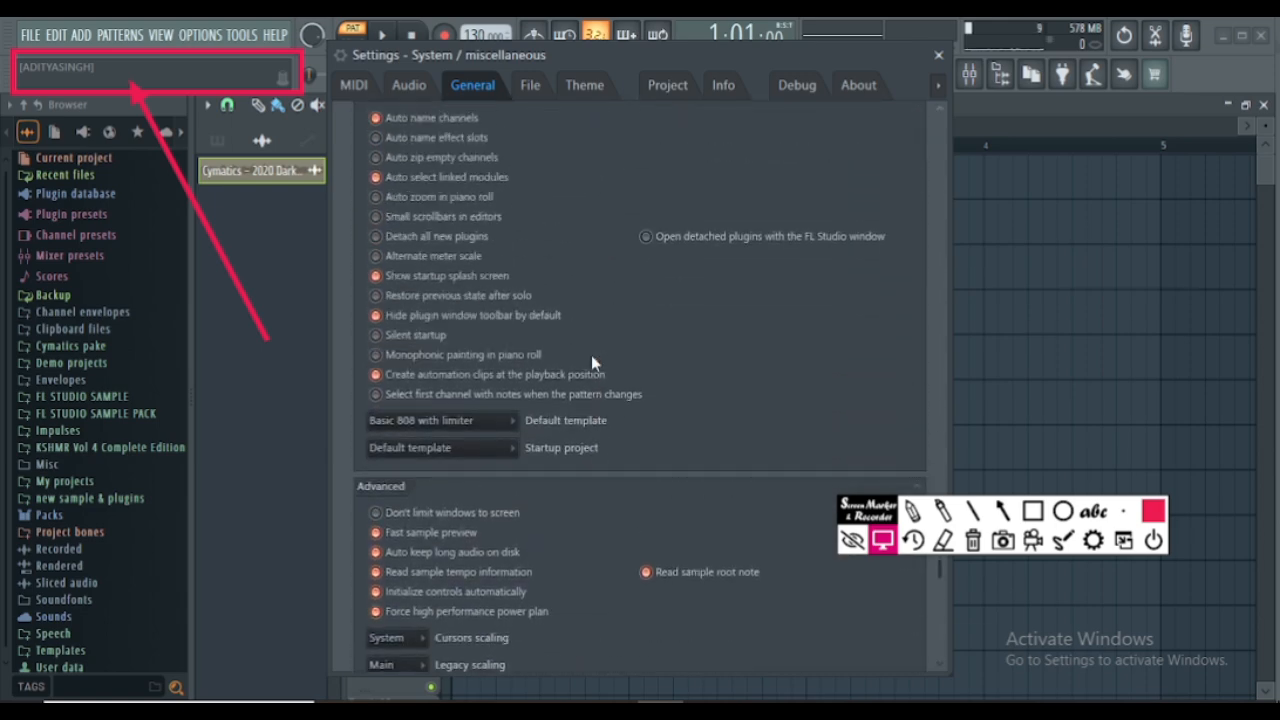
scroll(594, 358, up, 12)
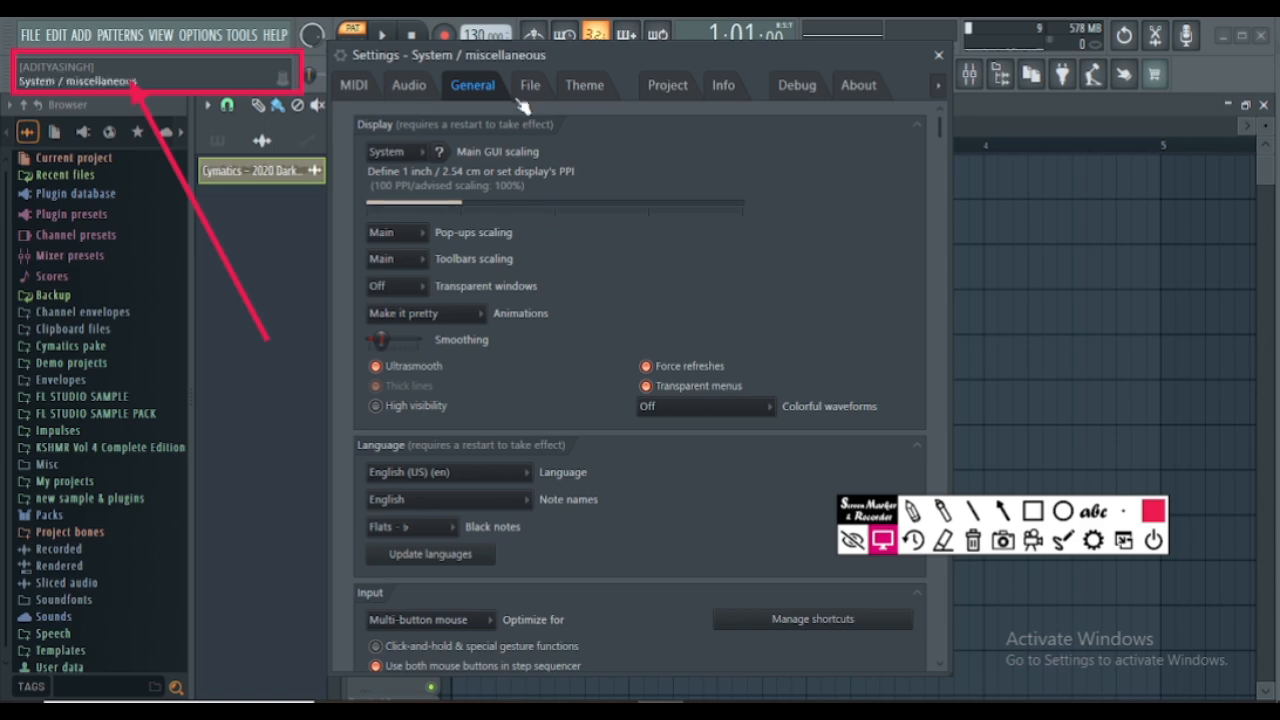
scroll(654, 243, down, 10)
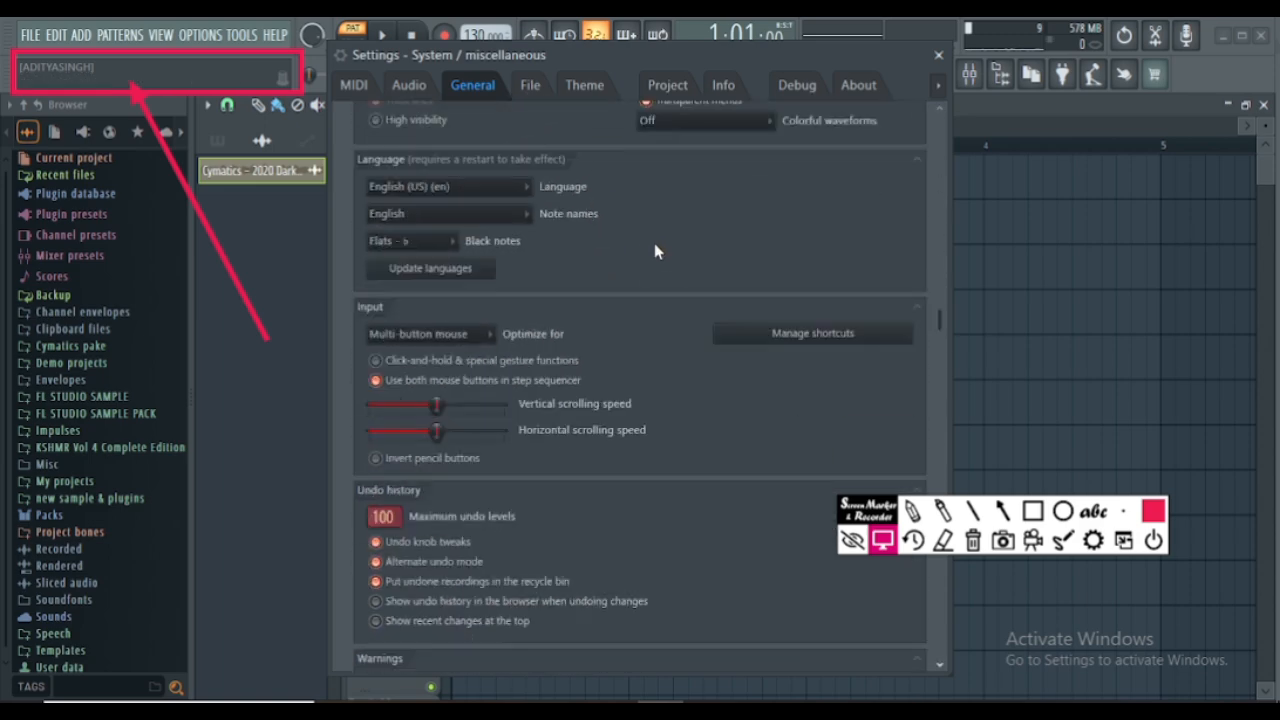
scroll(654, 243, up, 10)
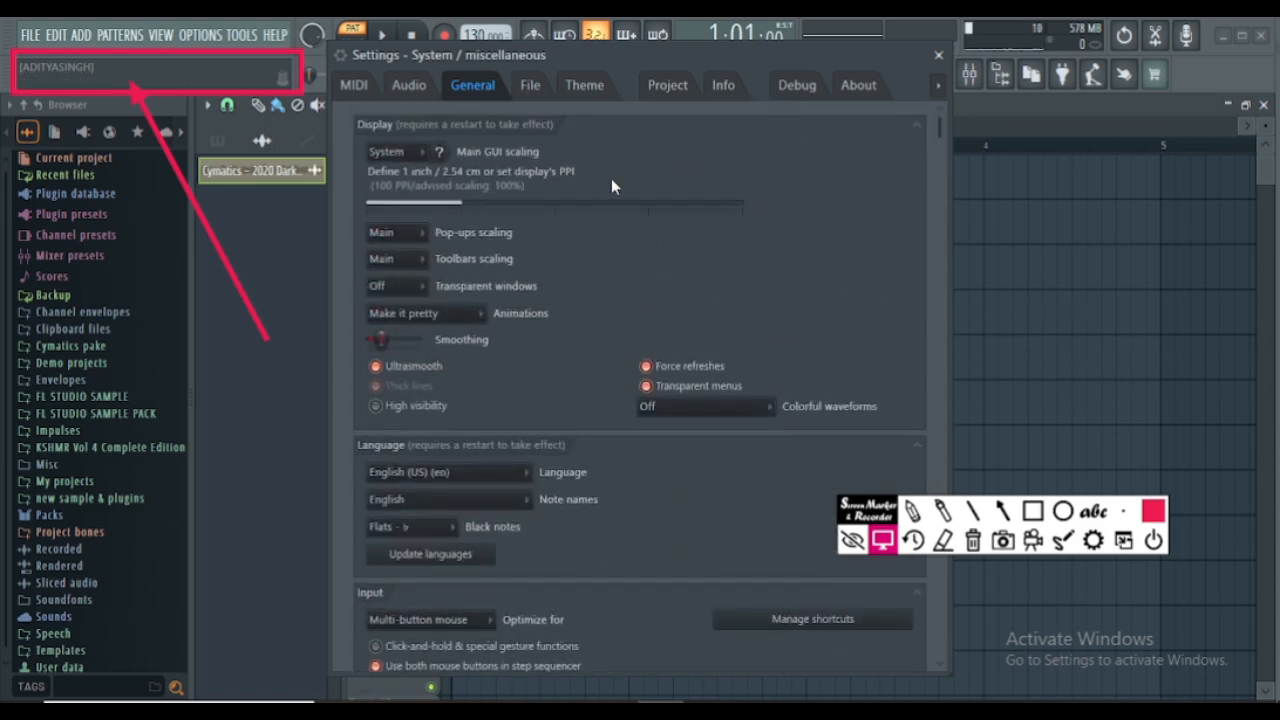
- Add the folder "Gully Loops - Gangstar [Popular Guns Sound]" from "new sample & plugins" to the browser's extra search folders
click(531, 88)
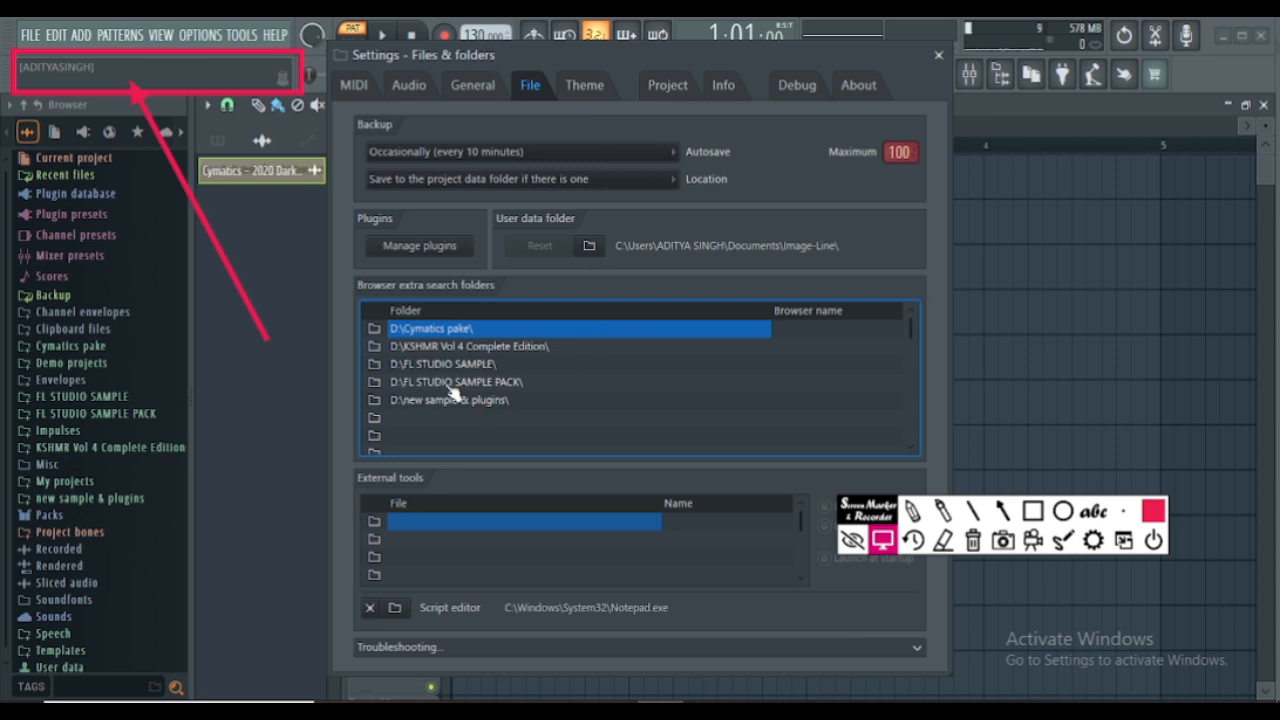
click(374, 427)
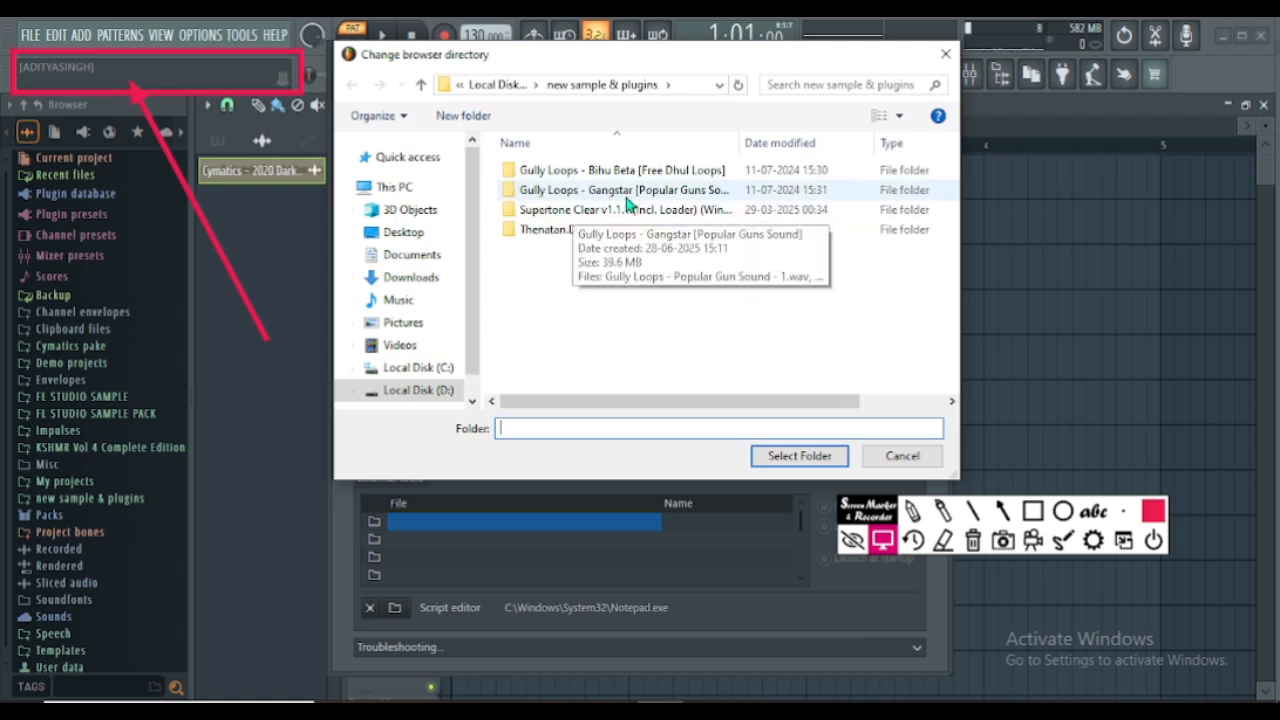
click(668, 200)
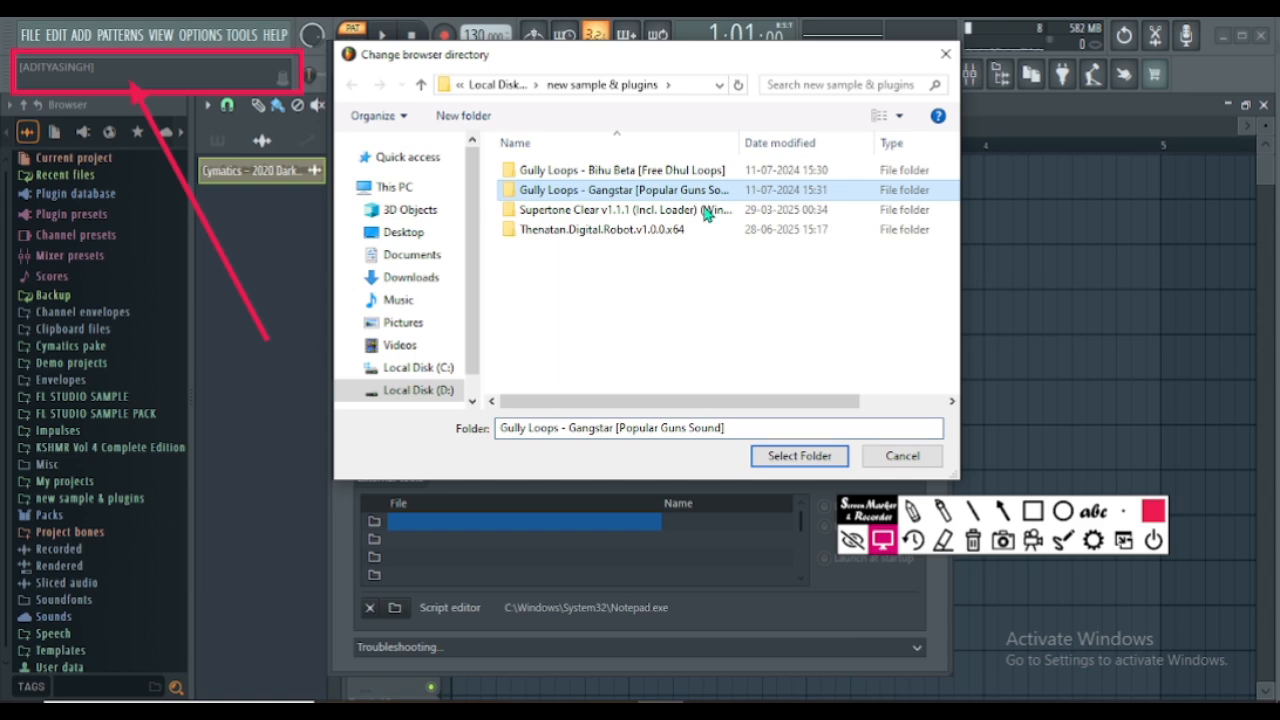
click(790, 459)
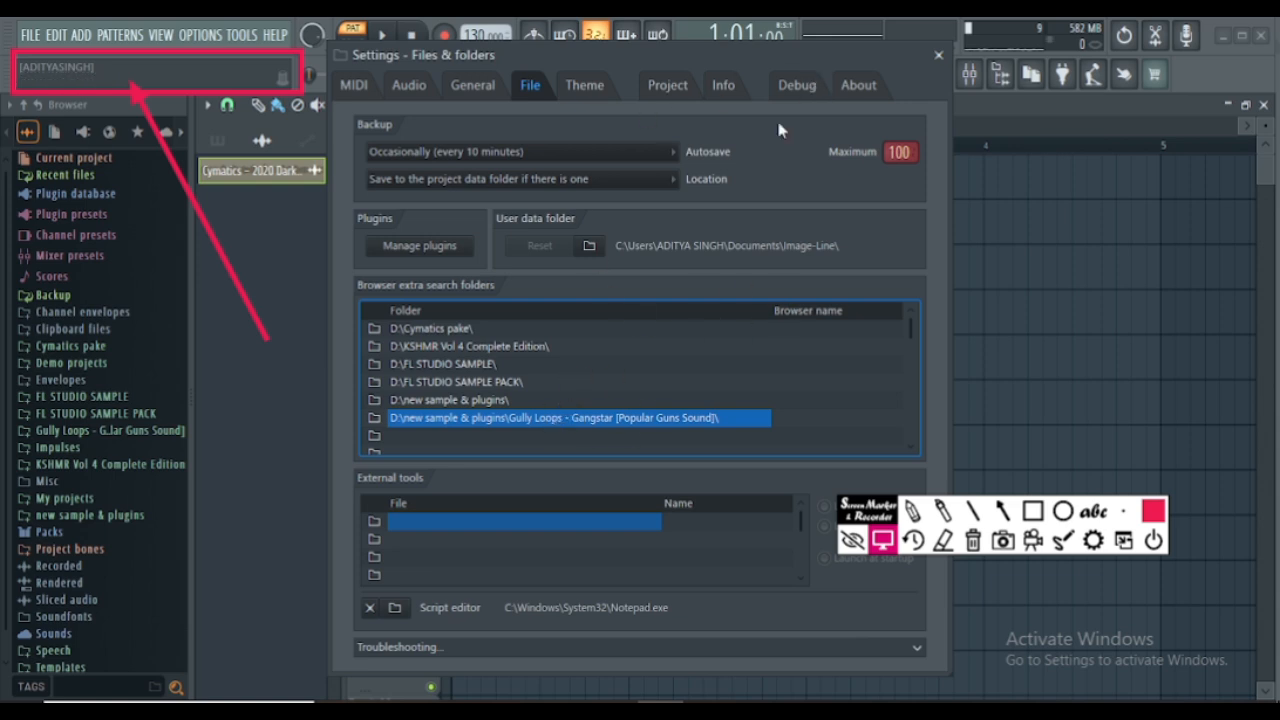
- Browse the theme presets, apply Dark orange and move the settings window lower to uncover the toolbars
click(588, 88)
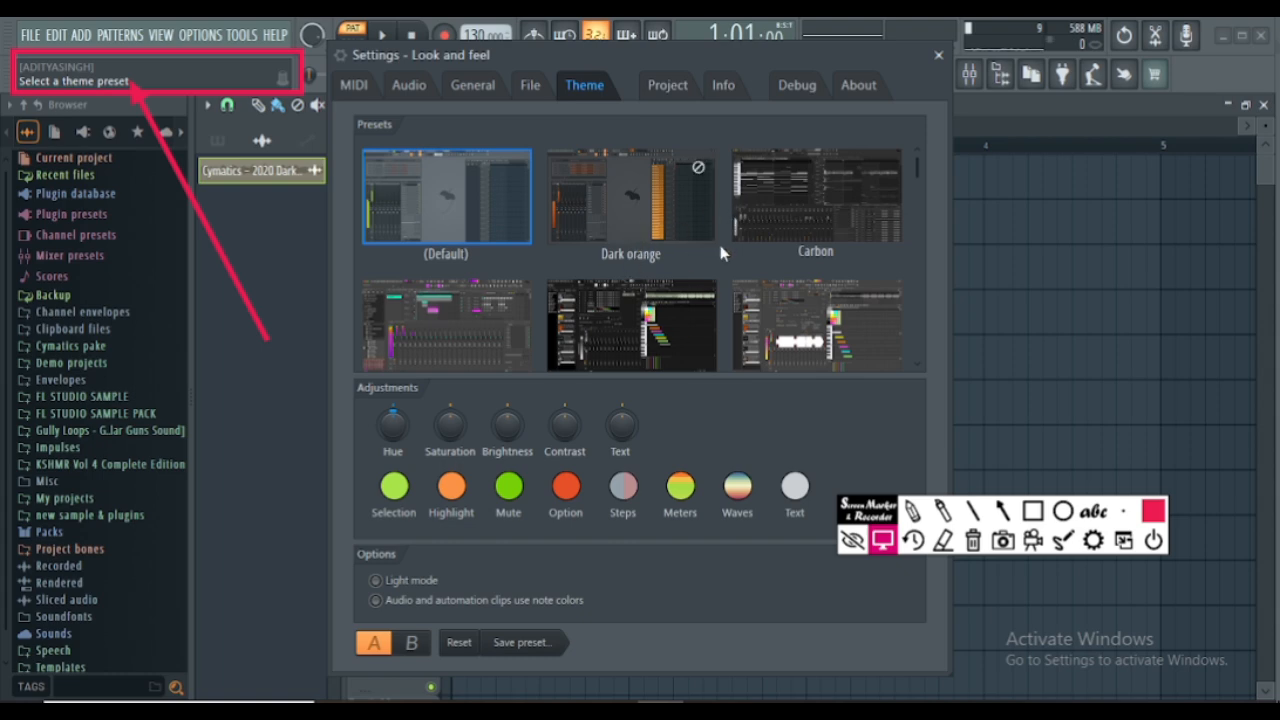
scroll(719, 250, down, 6)
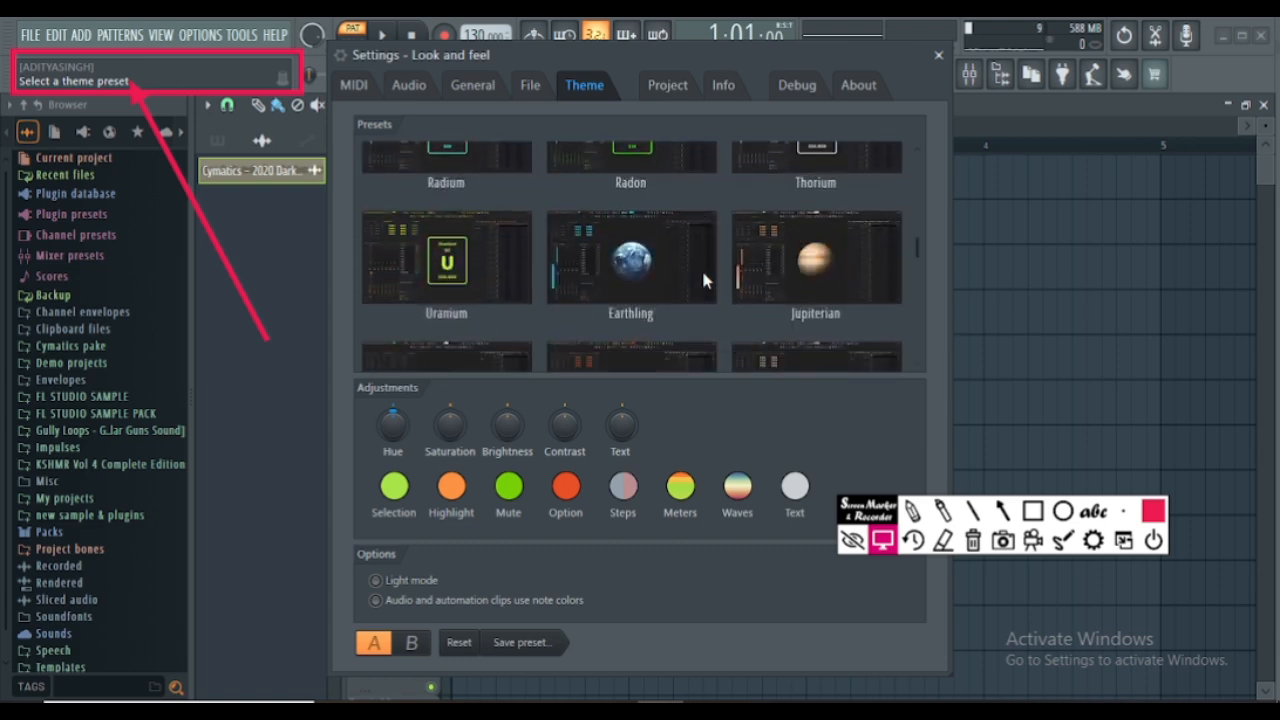
scroll(704, 279, down, 10)
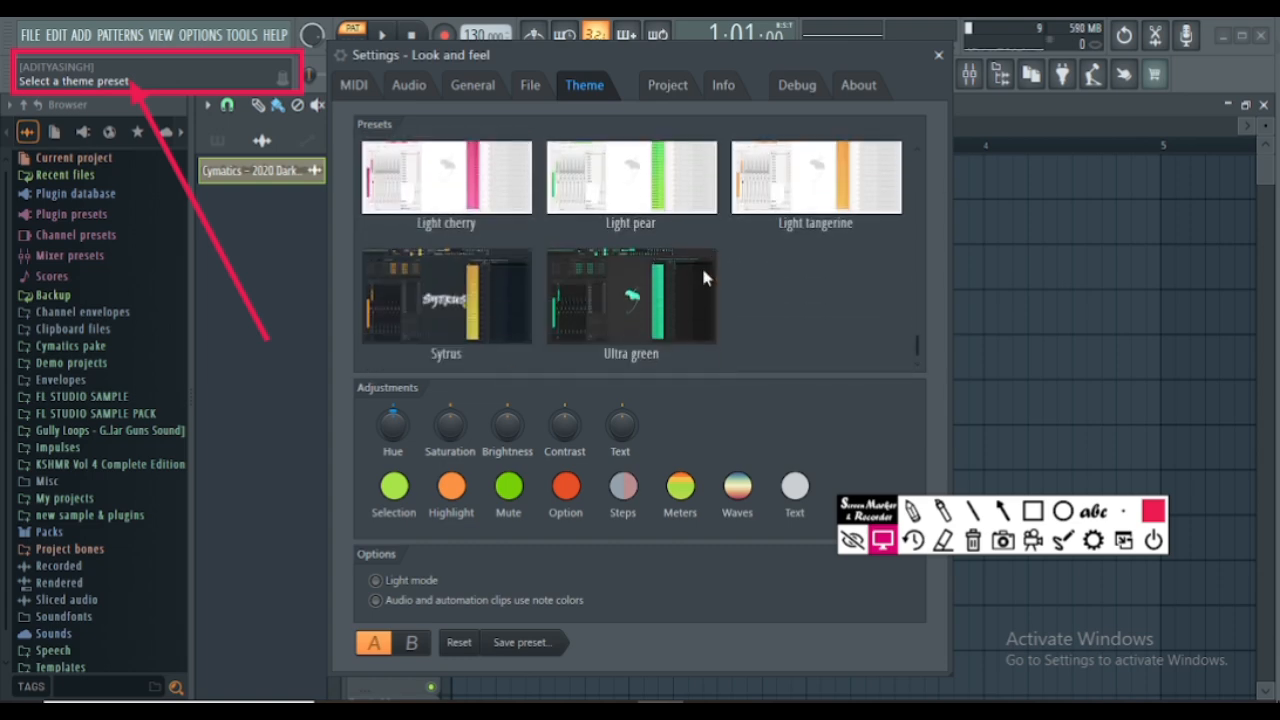
scroll(704, 277, up, 15)
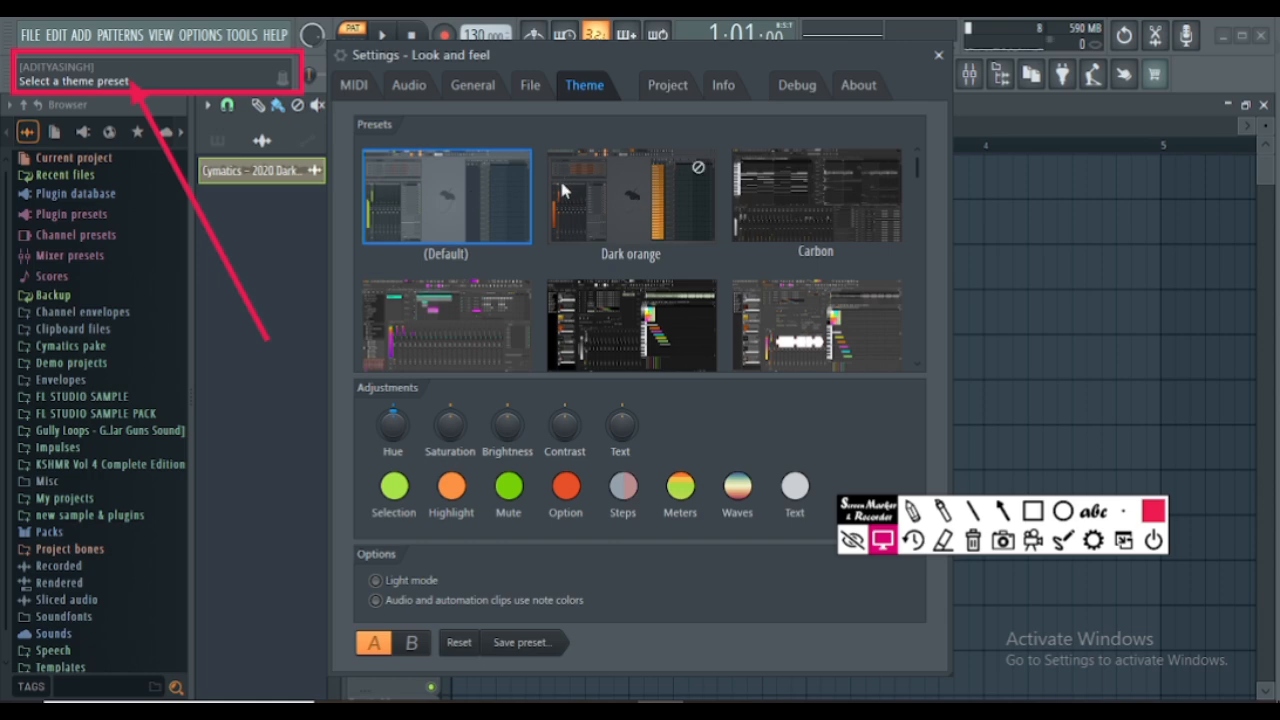
click(618, 207)
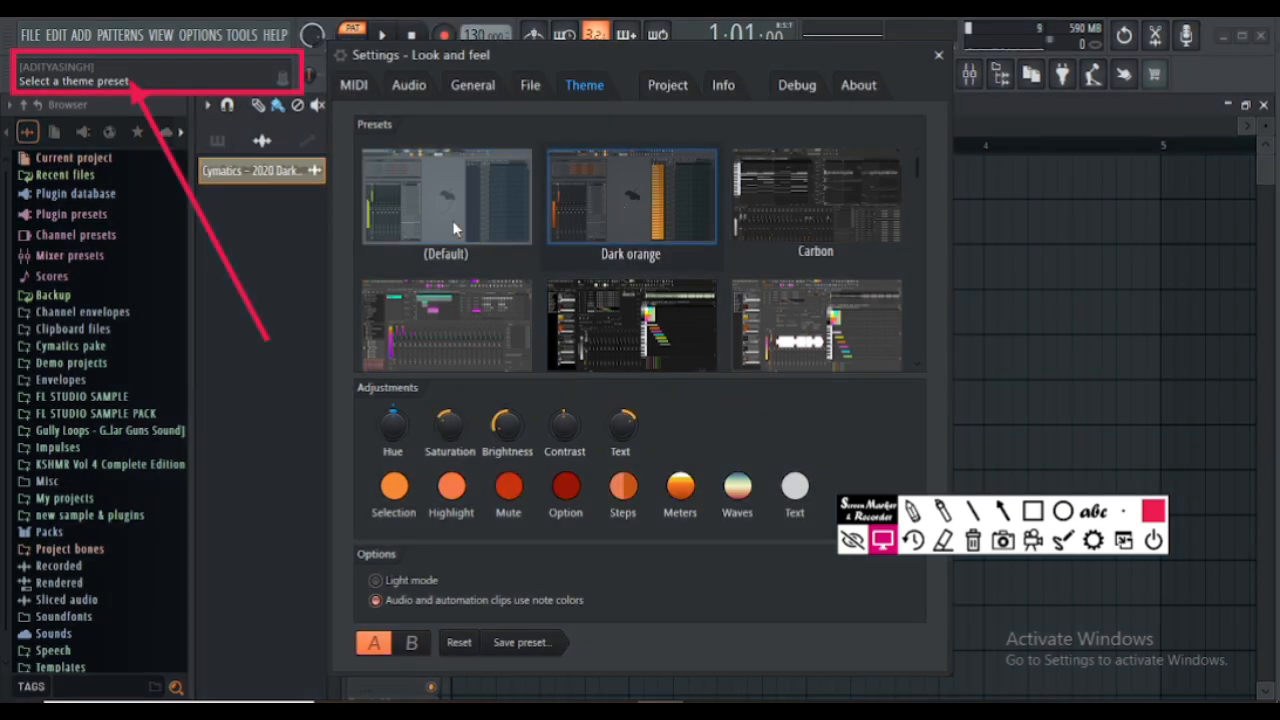
drag(570, 57, 568, 201)
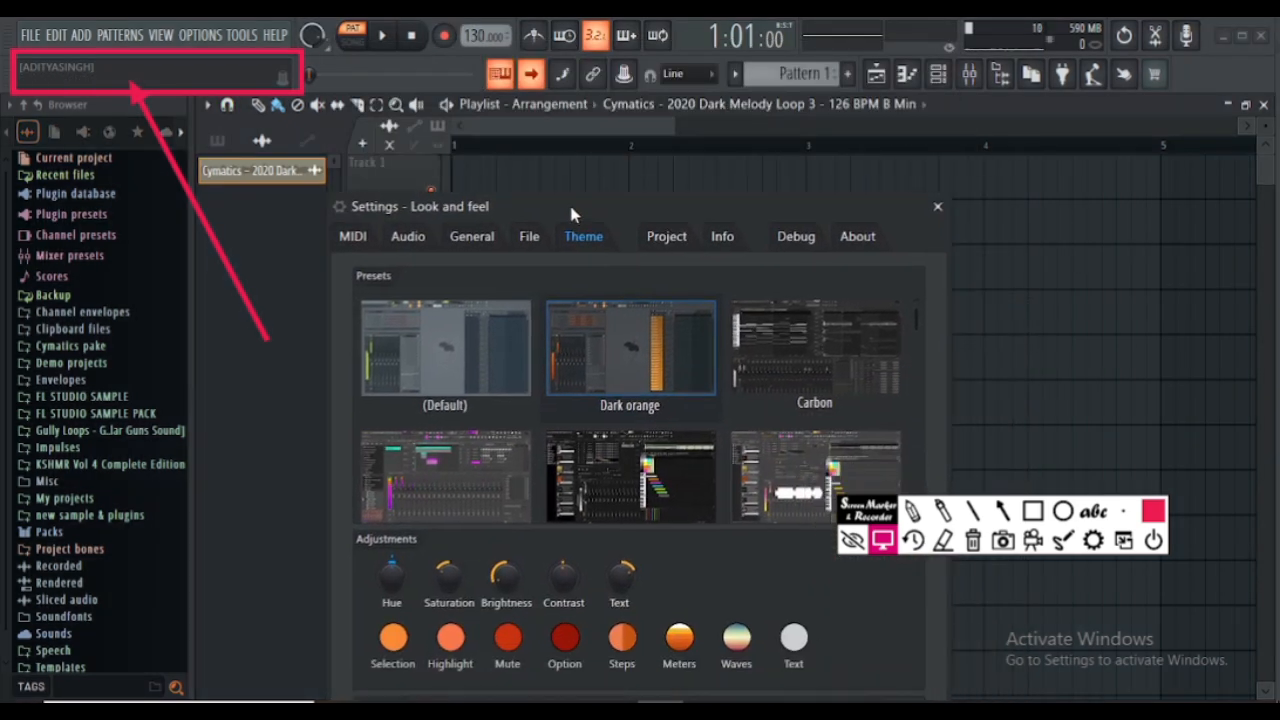
- Preview the Carbon, Clean Bean and Dark Prism theme presets in turn, then apply Granite Lo-Fi
click(767, 339)
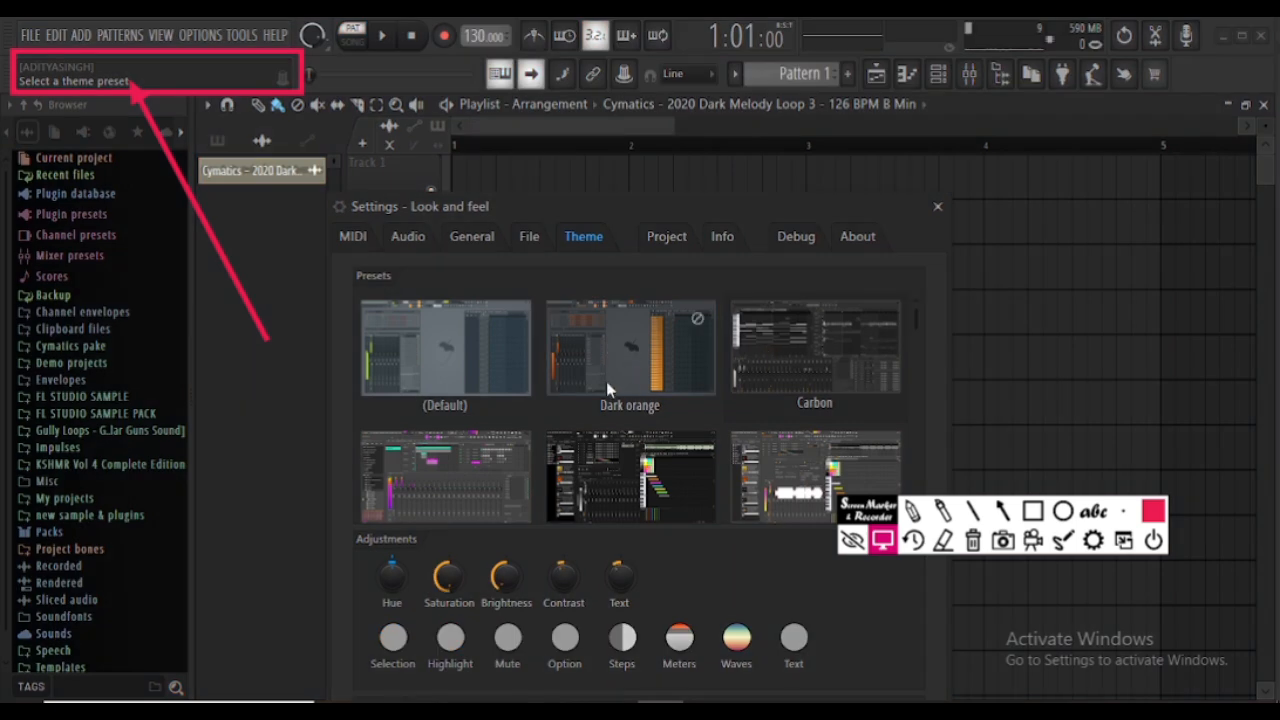
scroll(601, 362, down, 1)
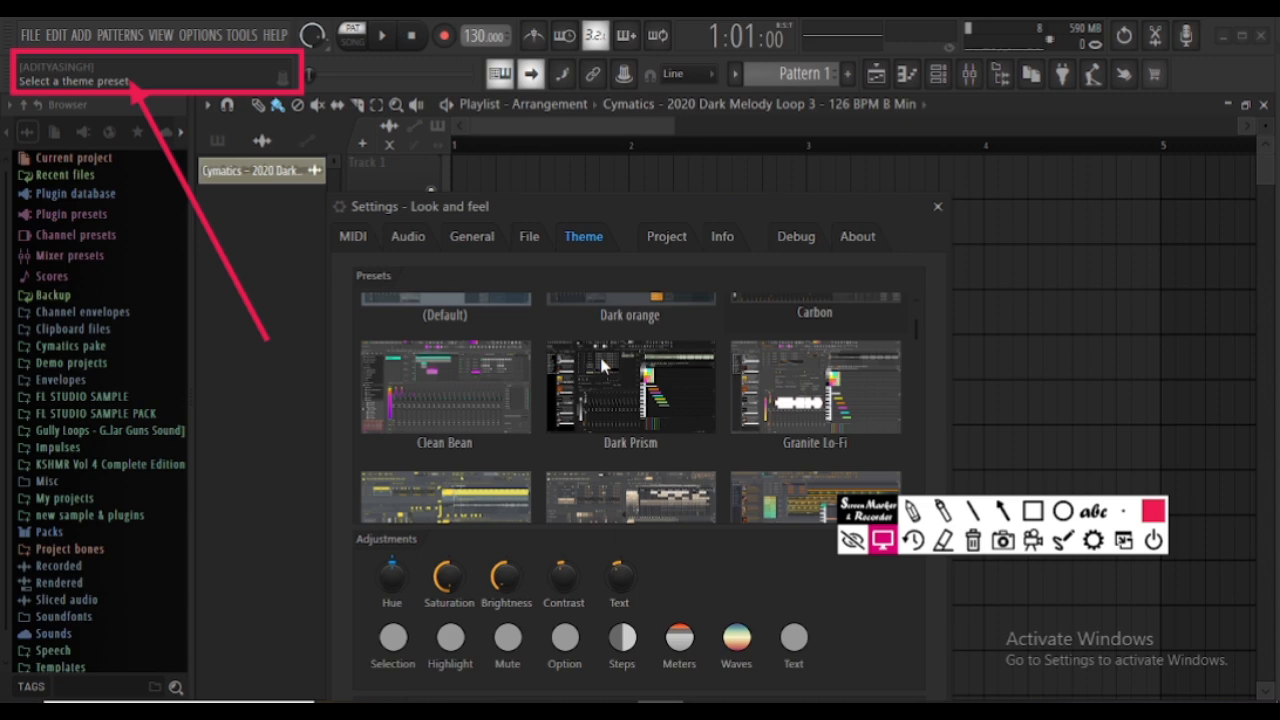
click(428, 397)
scroll(460, 405, down, 1)
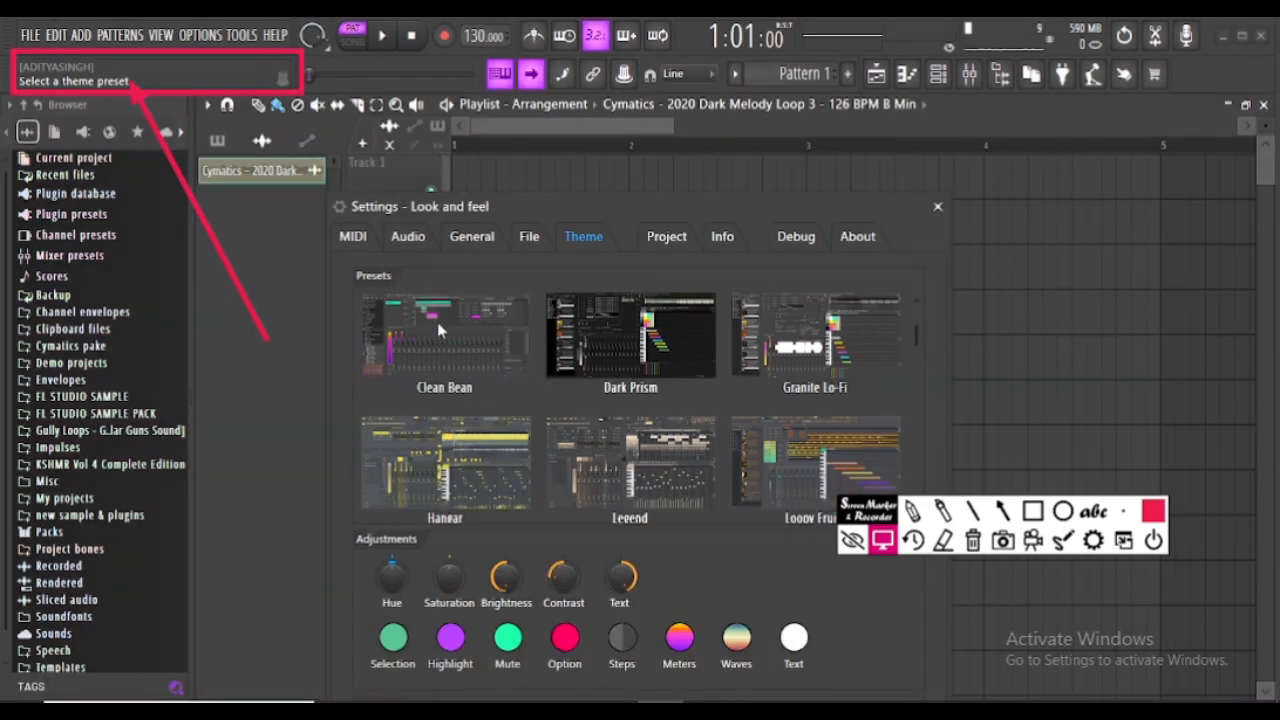
click(595, 345)
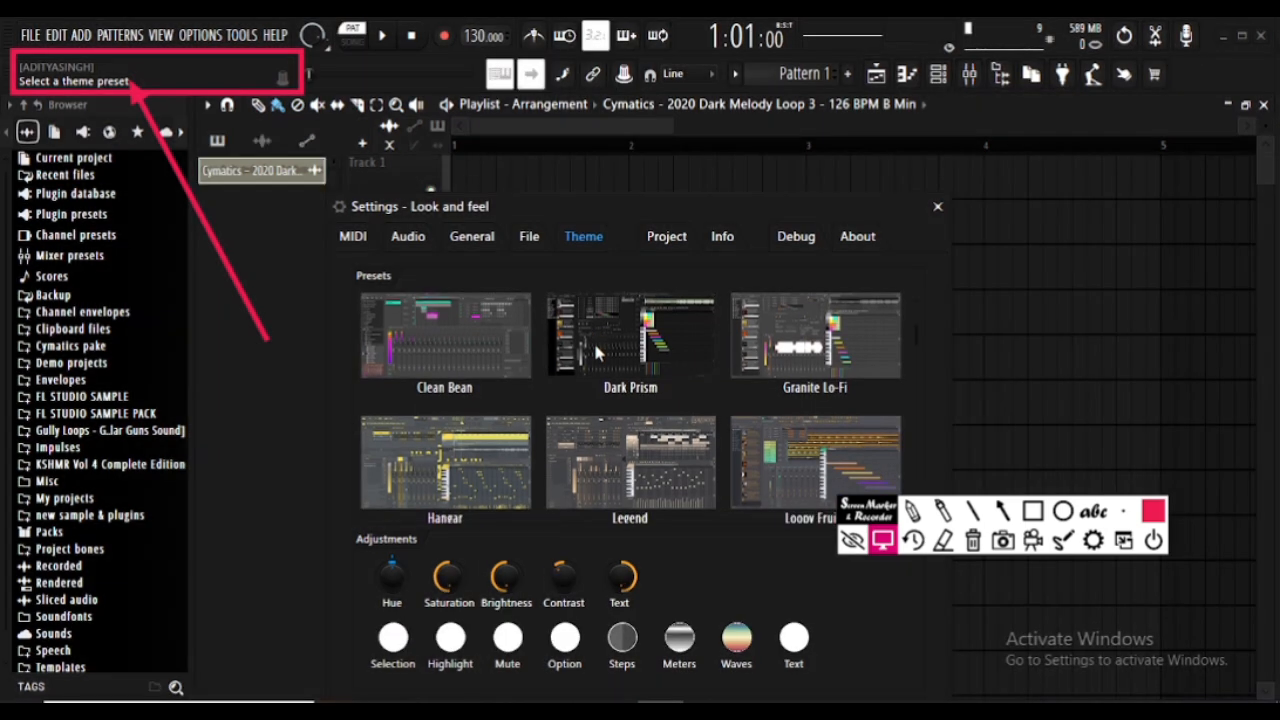
click(808, 372)
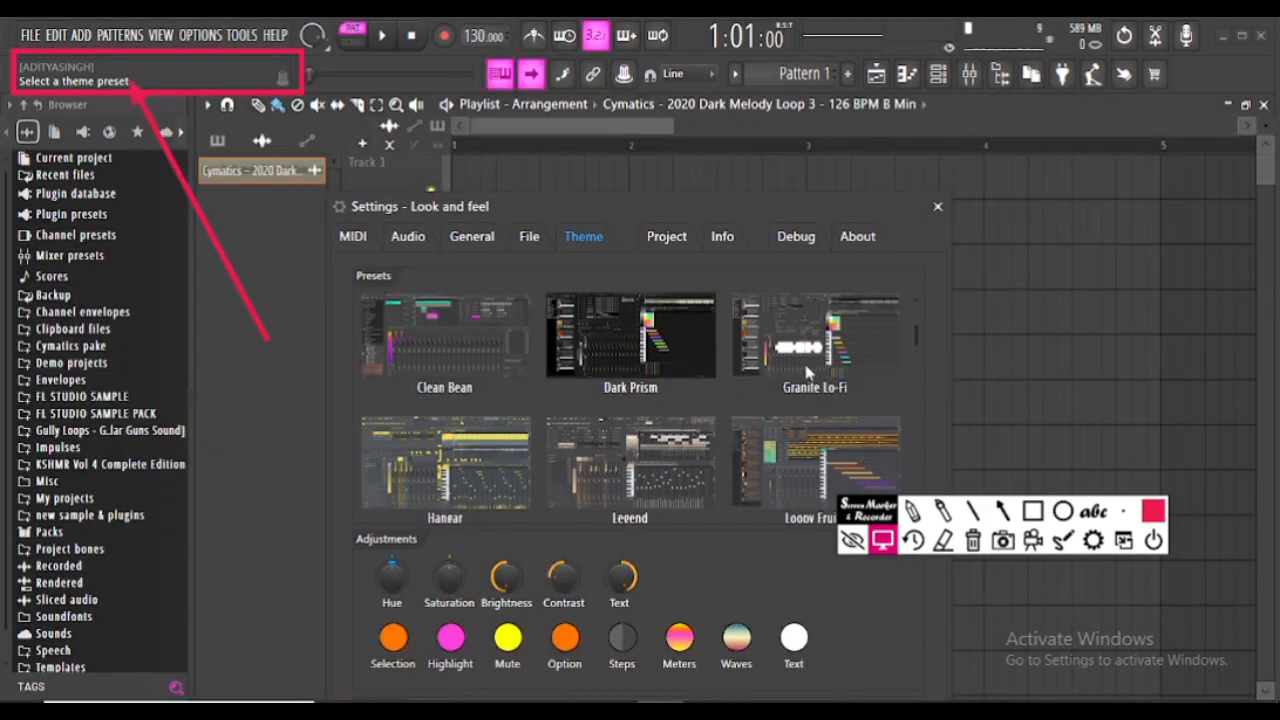
scroll(643, 395, down, 2)
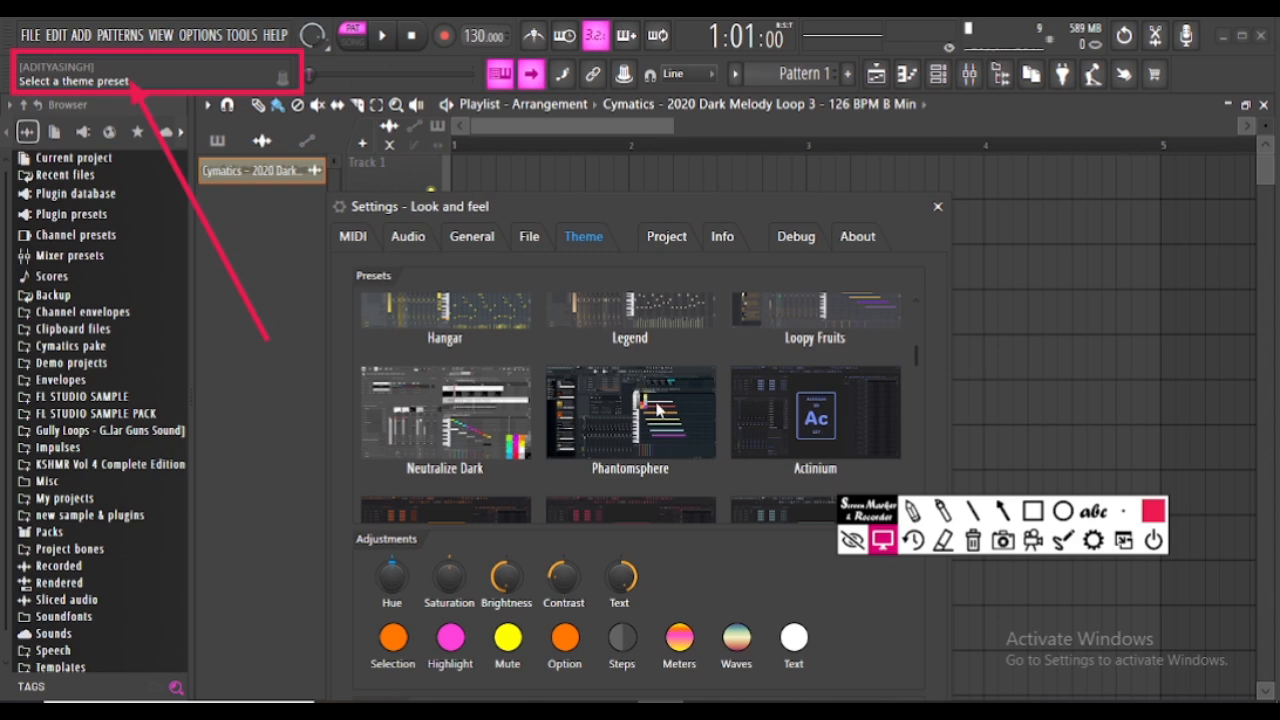
- Preview the Phantomsphere theme preset, then restore the (Default) theme
click(659, 410)
scroll(657, 410, down, 1)
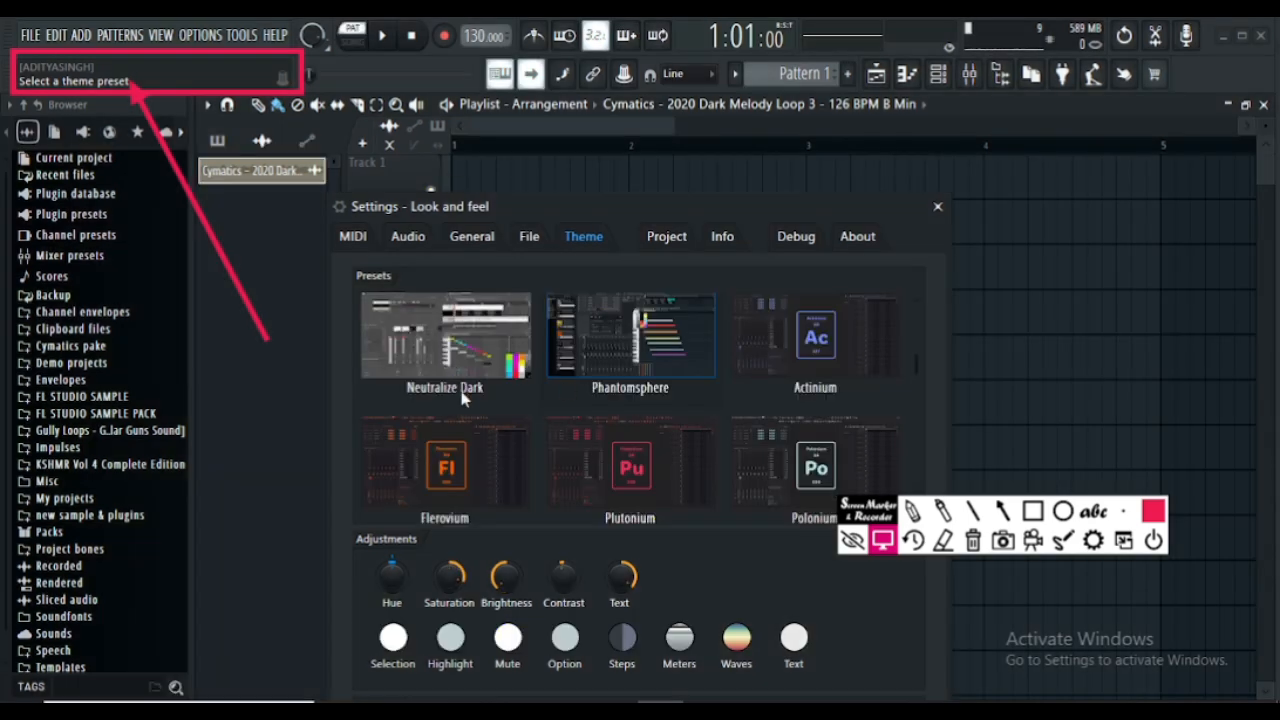
scroll(465, 410, up, 1)
scroll(468, 415, up, 2)
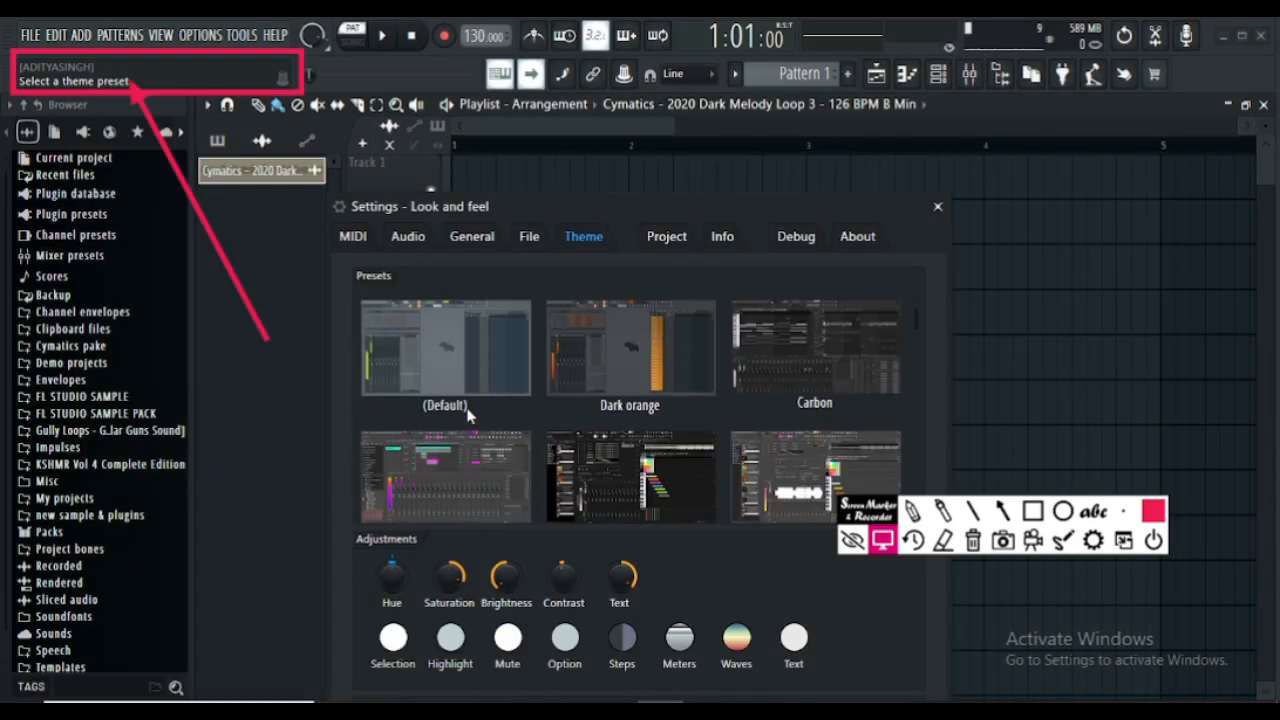
click(436, 346)
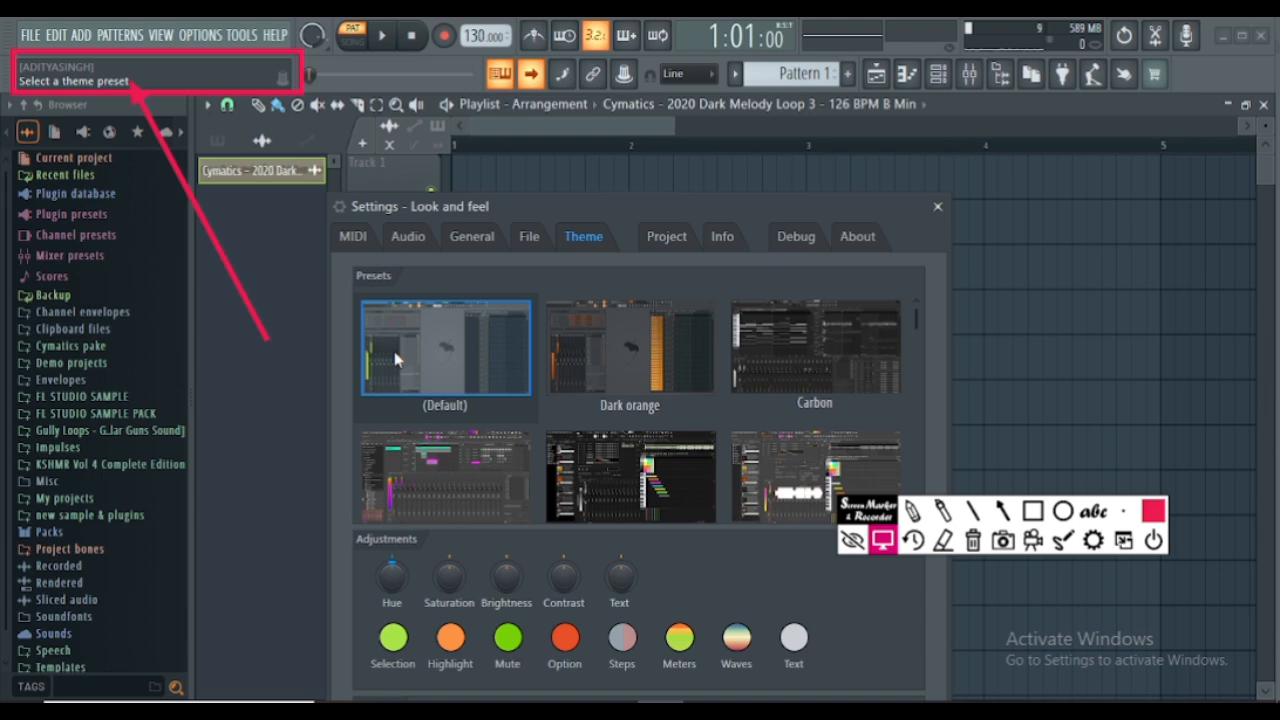
- Examine the project's time settings, including the timebase and the numerator and denominator choices of the time signature
click(668, 240)
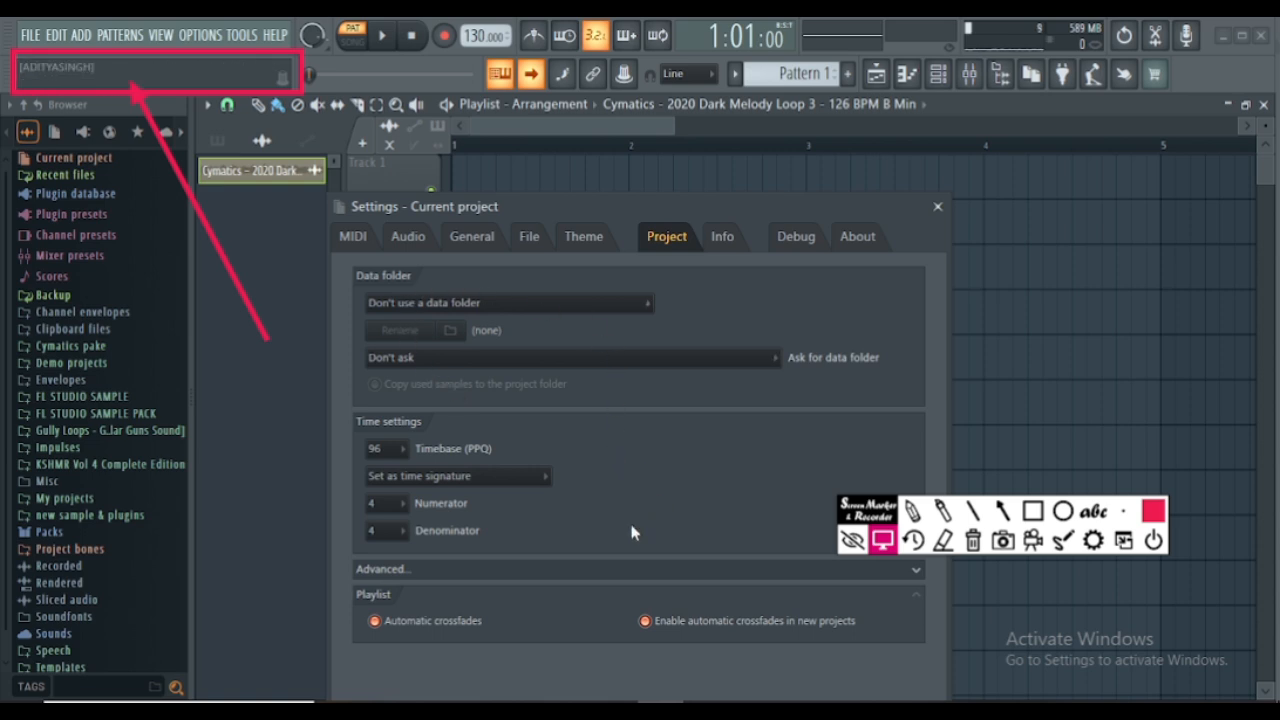
click(403, 451)
click(383, 505)
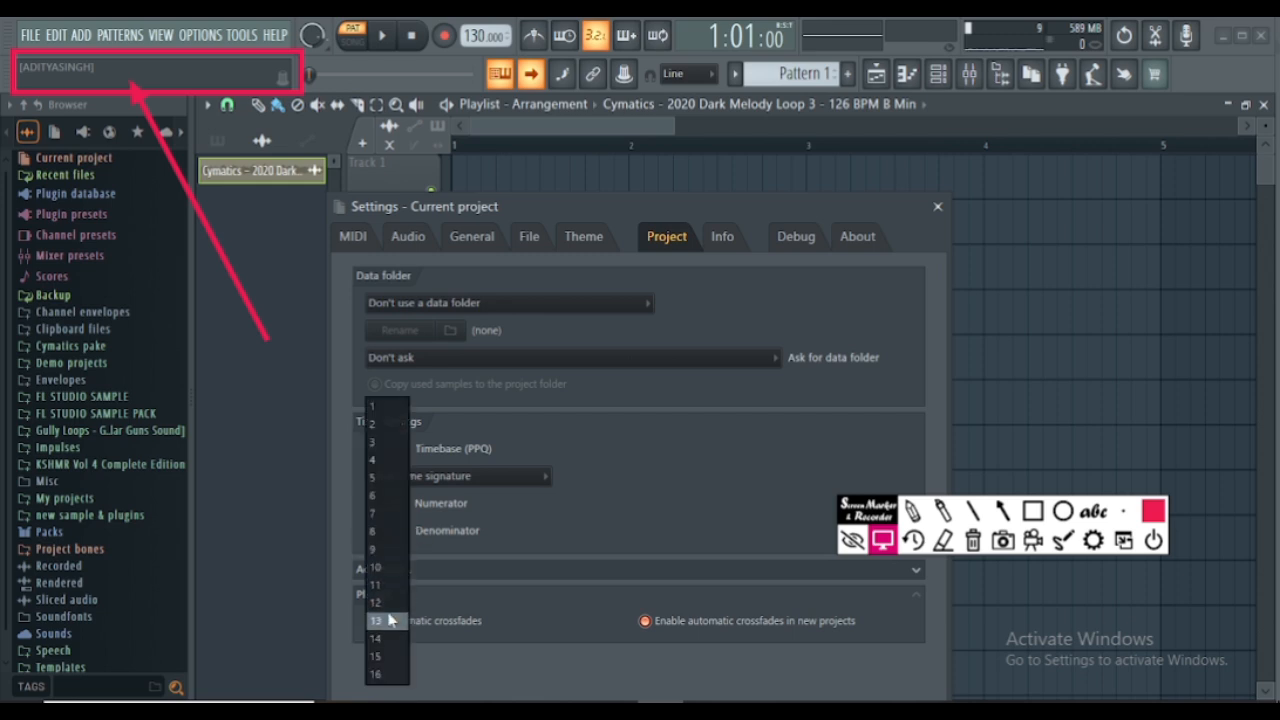
click(501, 563)
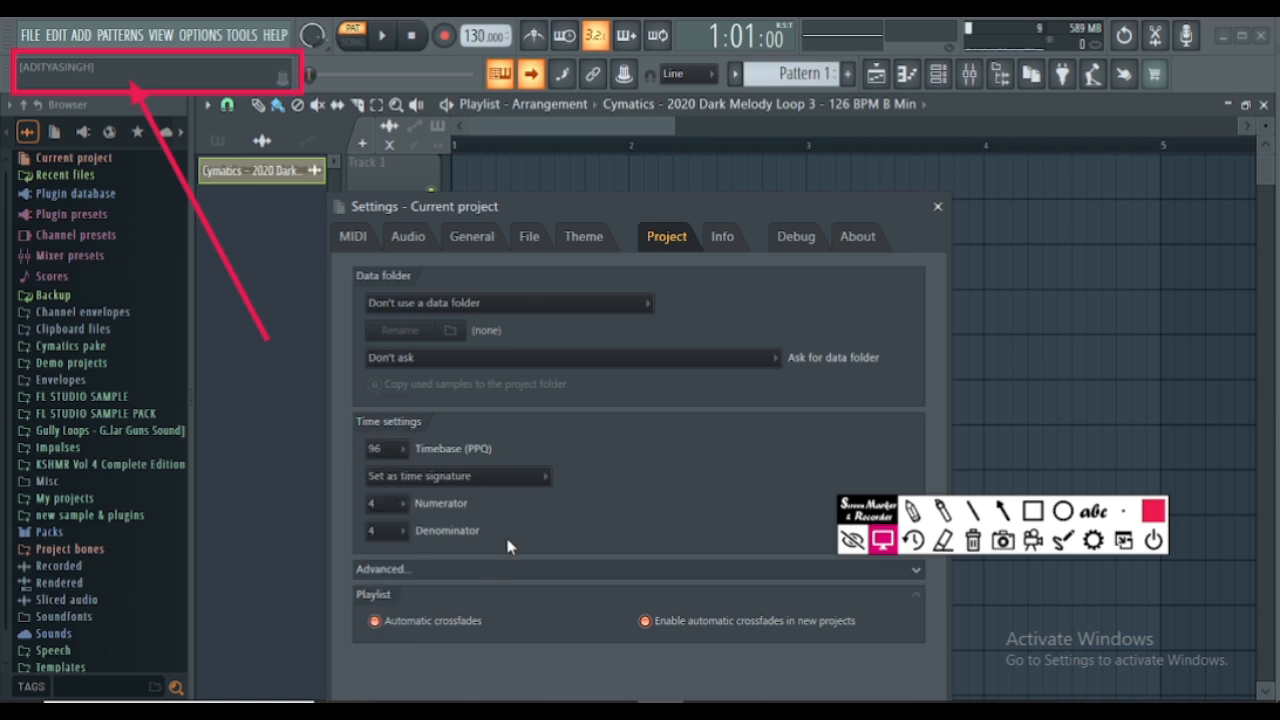
click(386, 531)
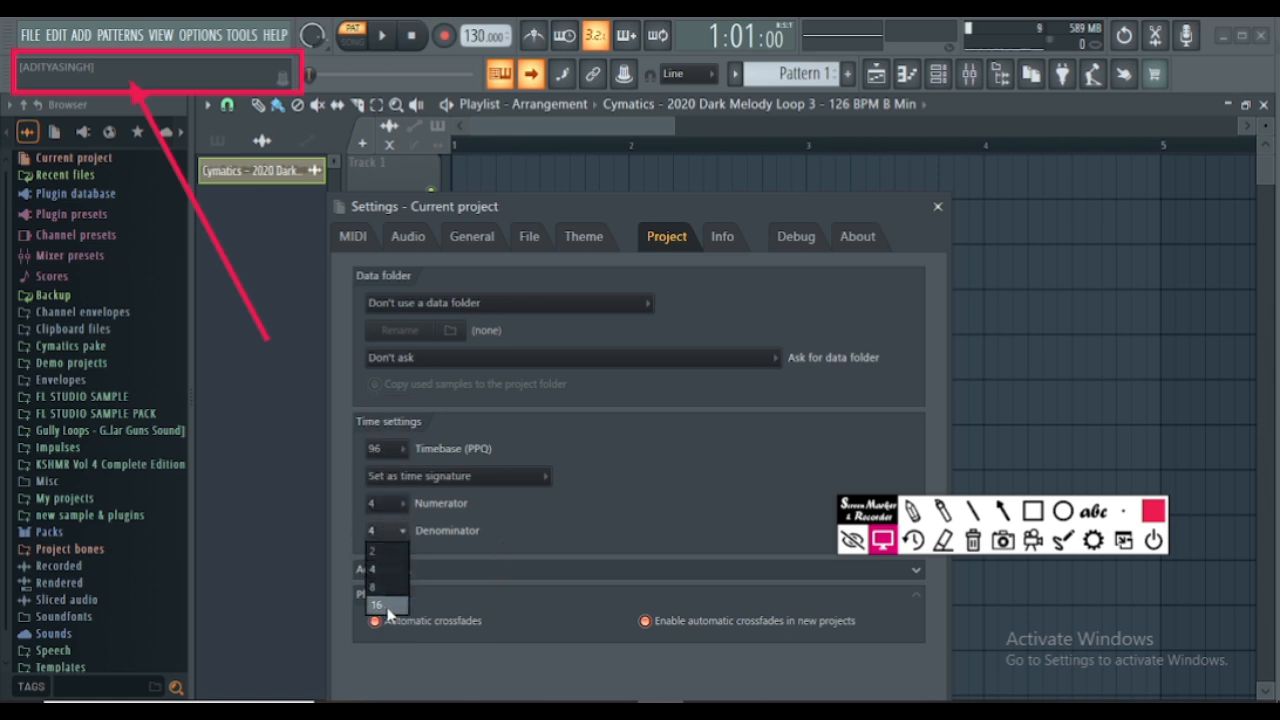
click(535, 543)
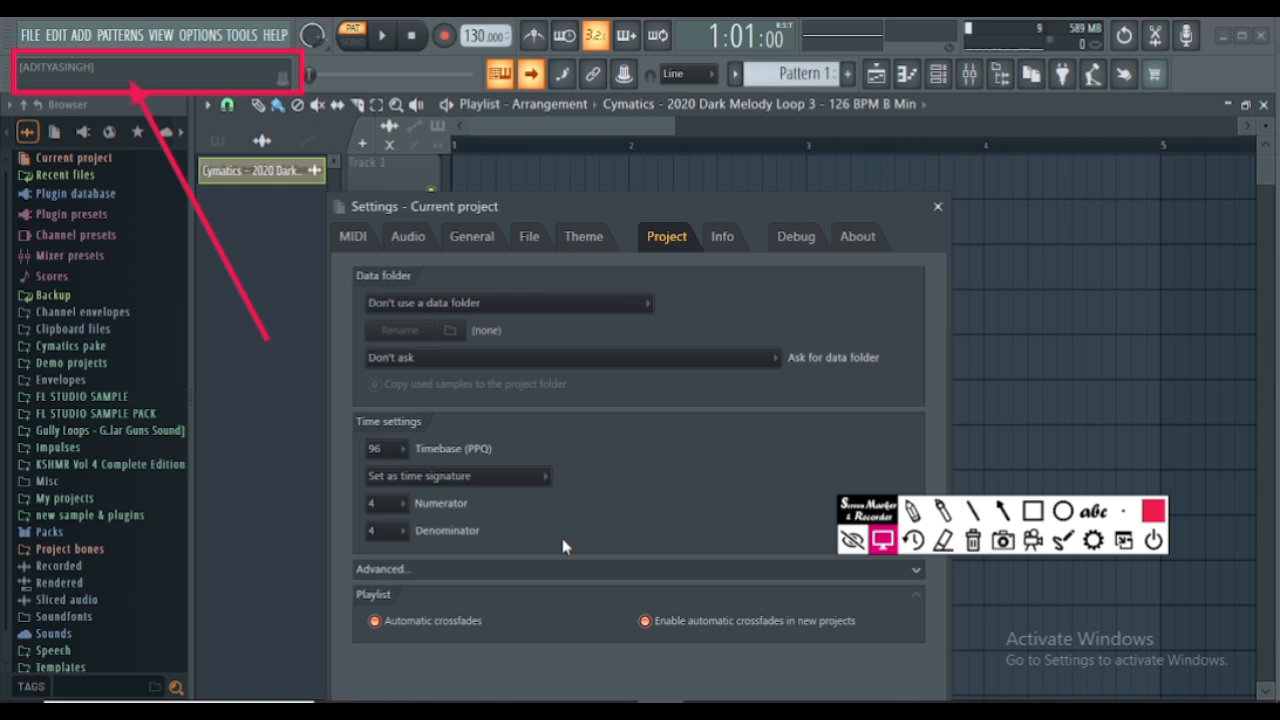
- Move the settings window up, expand the project's advanced options and look at the panning law setting
drag(612, 204, 607, 59)
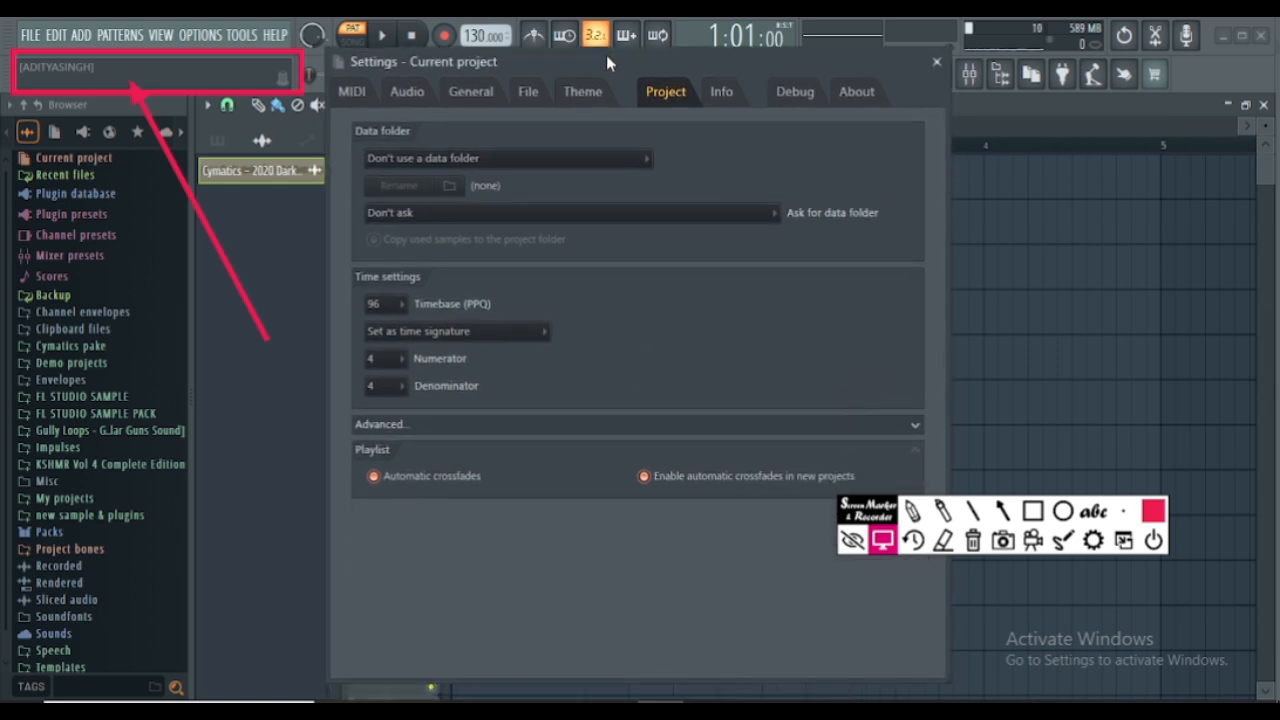
click(895, 428)
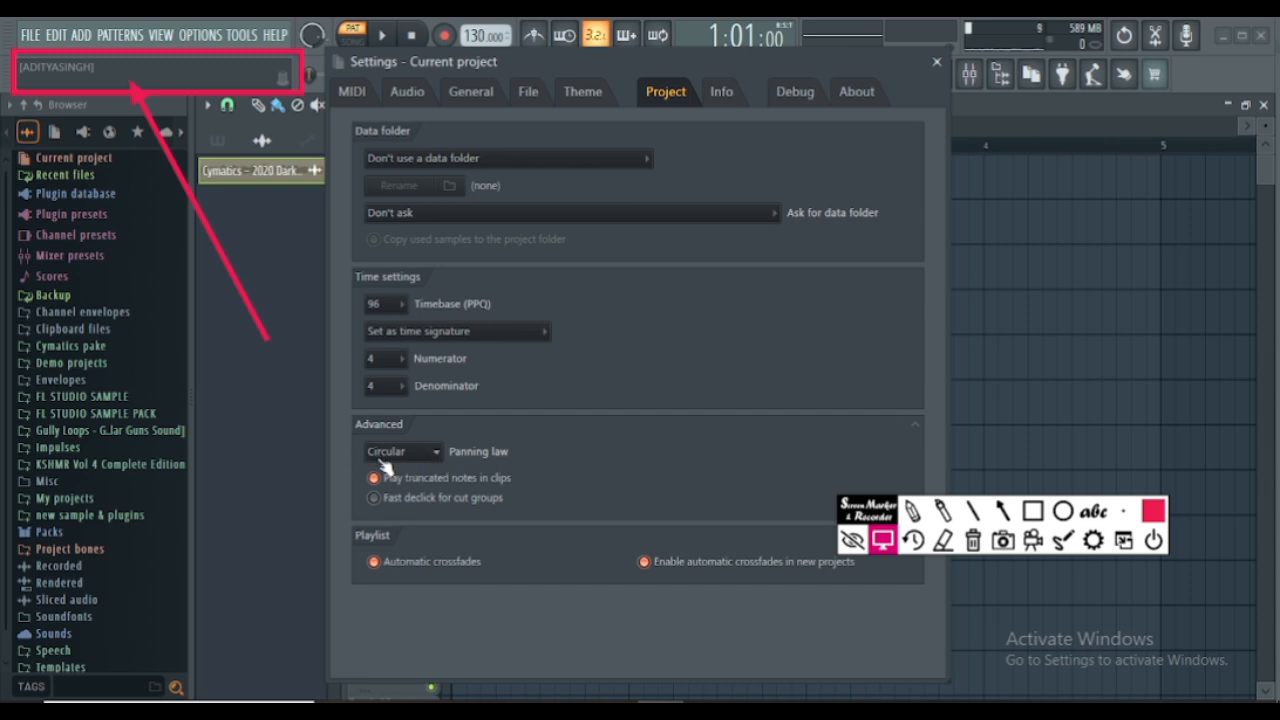
click(432, 456)
click(436, 462)
- Examine the project credits fields and the debugging log, then close the settings window
click(719, 92)
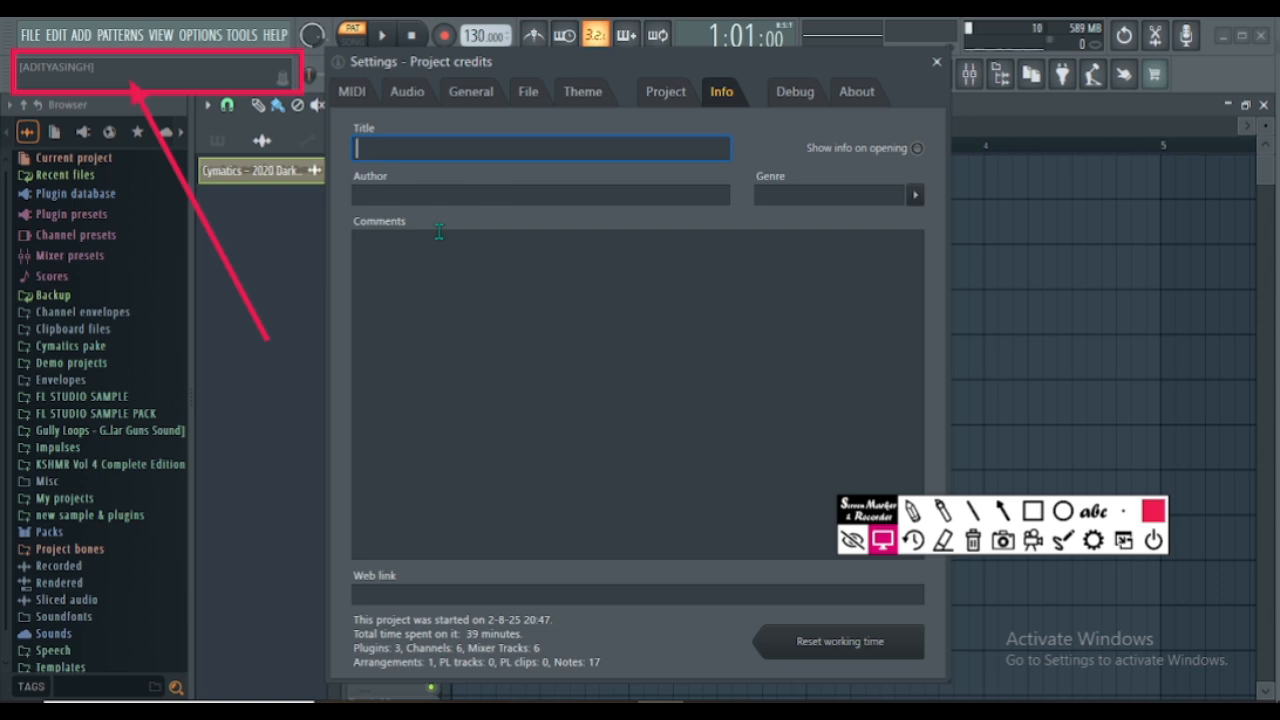
click(374, 268)
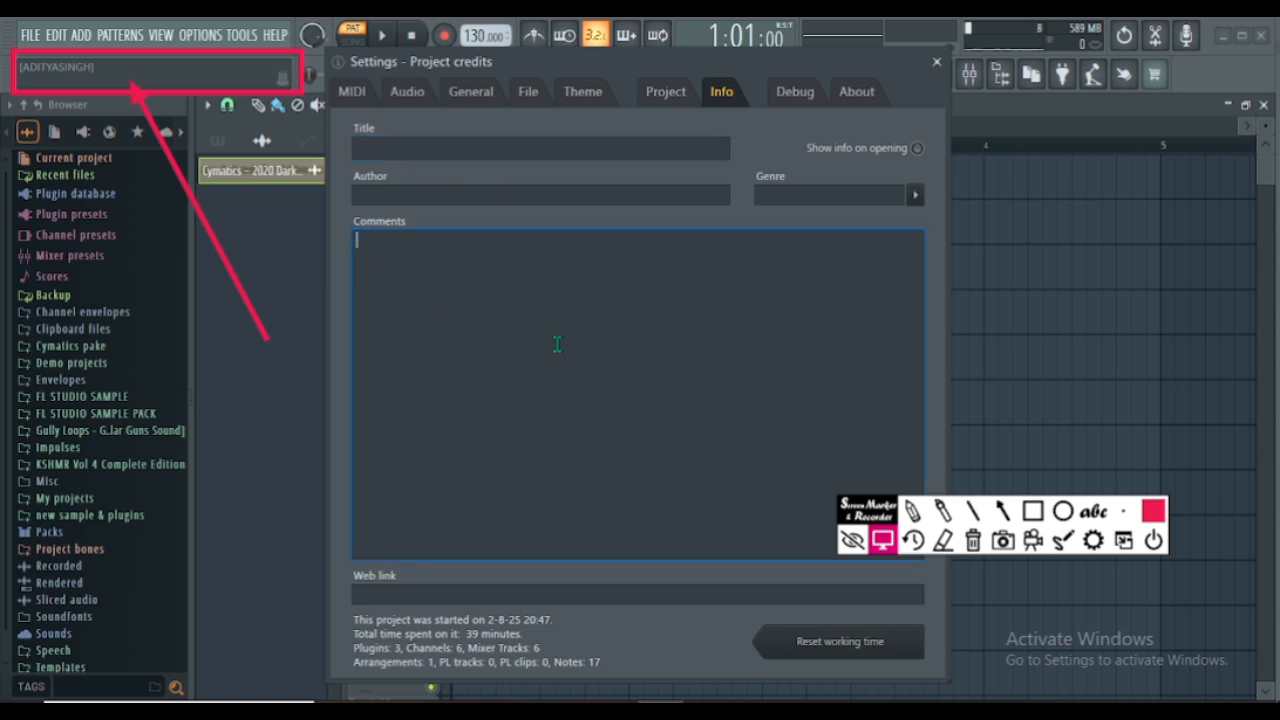
click(370, 595)
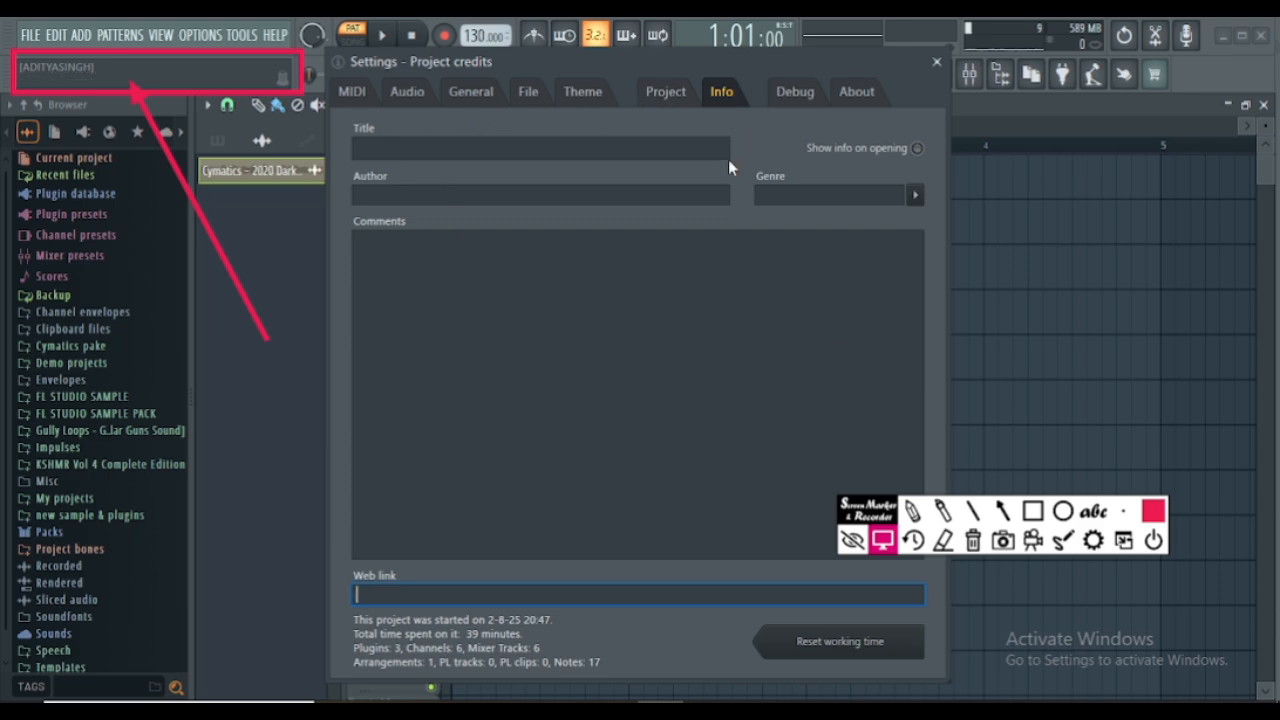
click(802, 99)
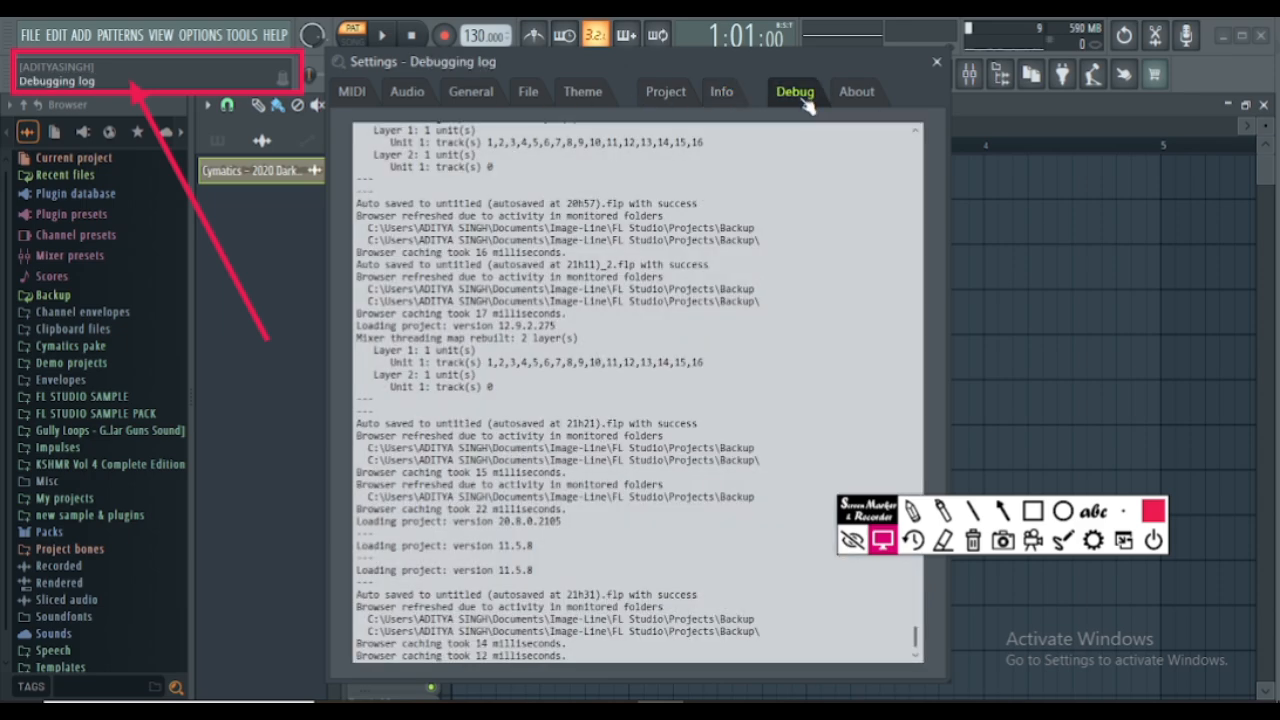
scroll(686, 309, up, 2)
scroll(686, 308, down, 2)
scroll(686, 307, up, 8)
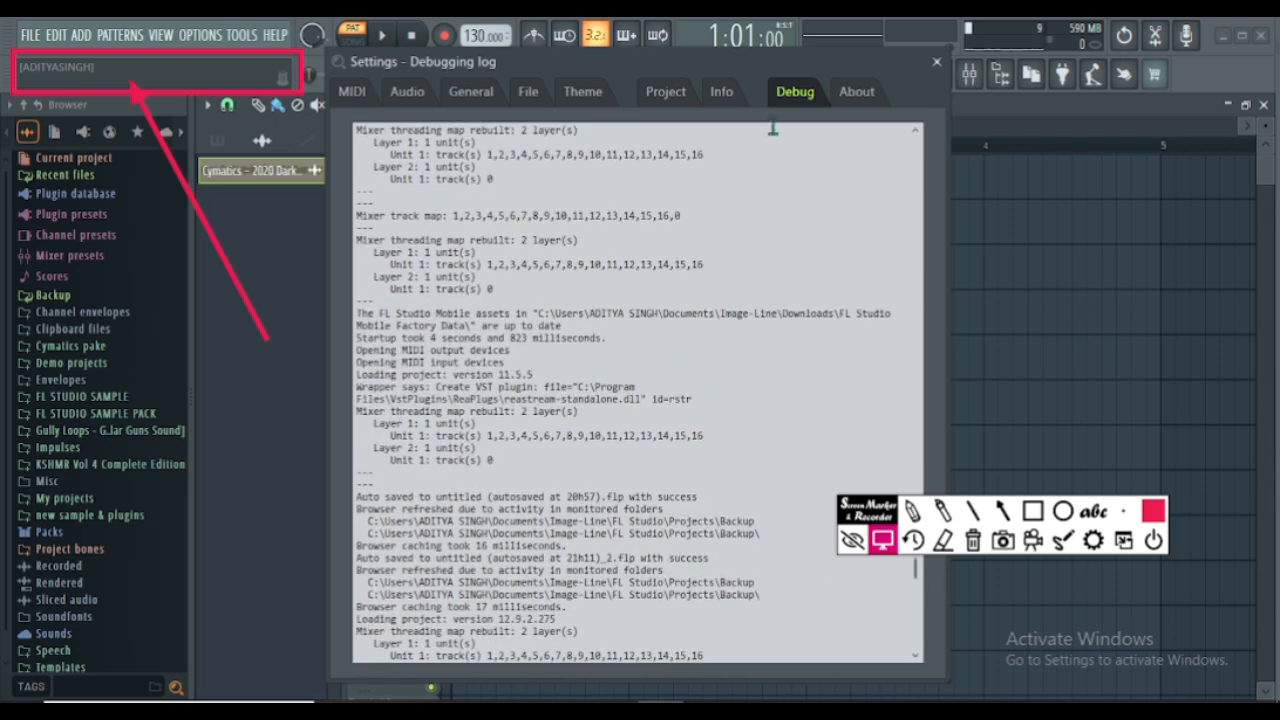
click(938, 63)
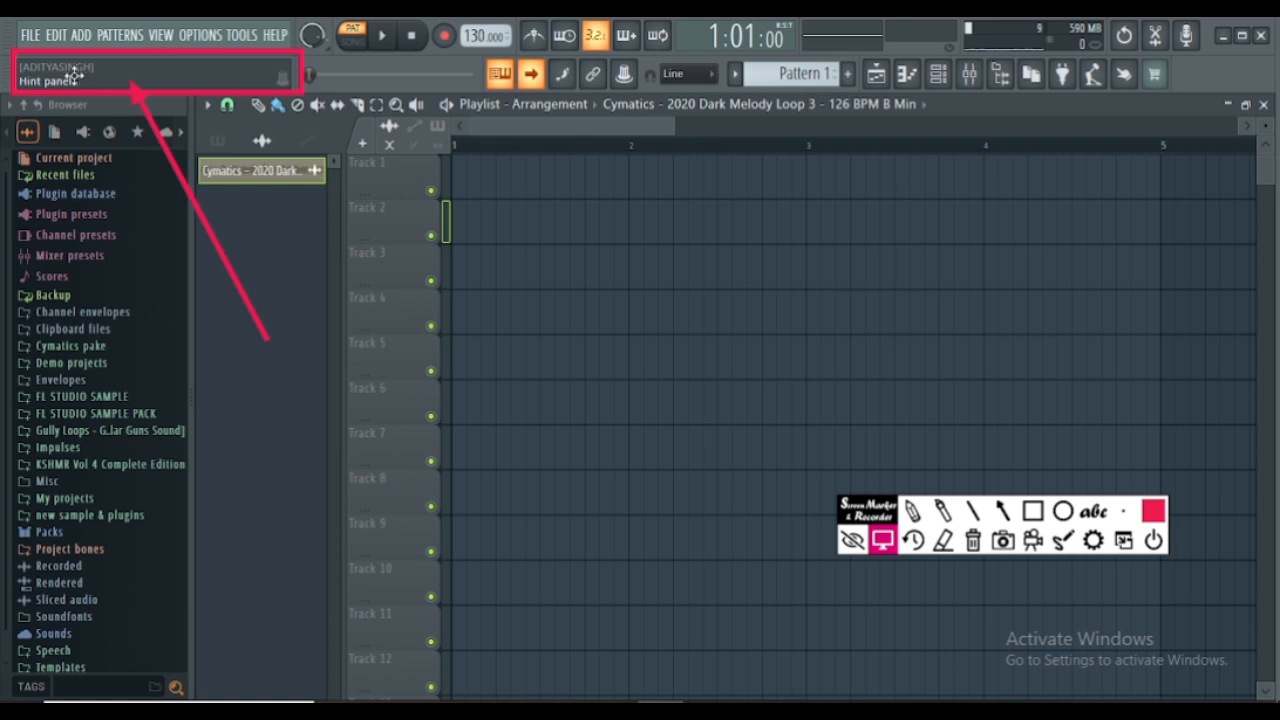
- View the channel rack, then place a Pattern 1 clip on playlist Track 1 at bar 1
click(942, 78)
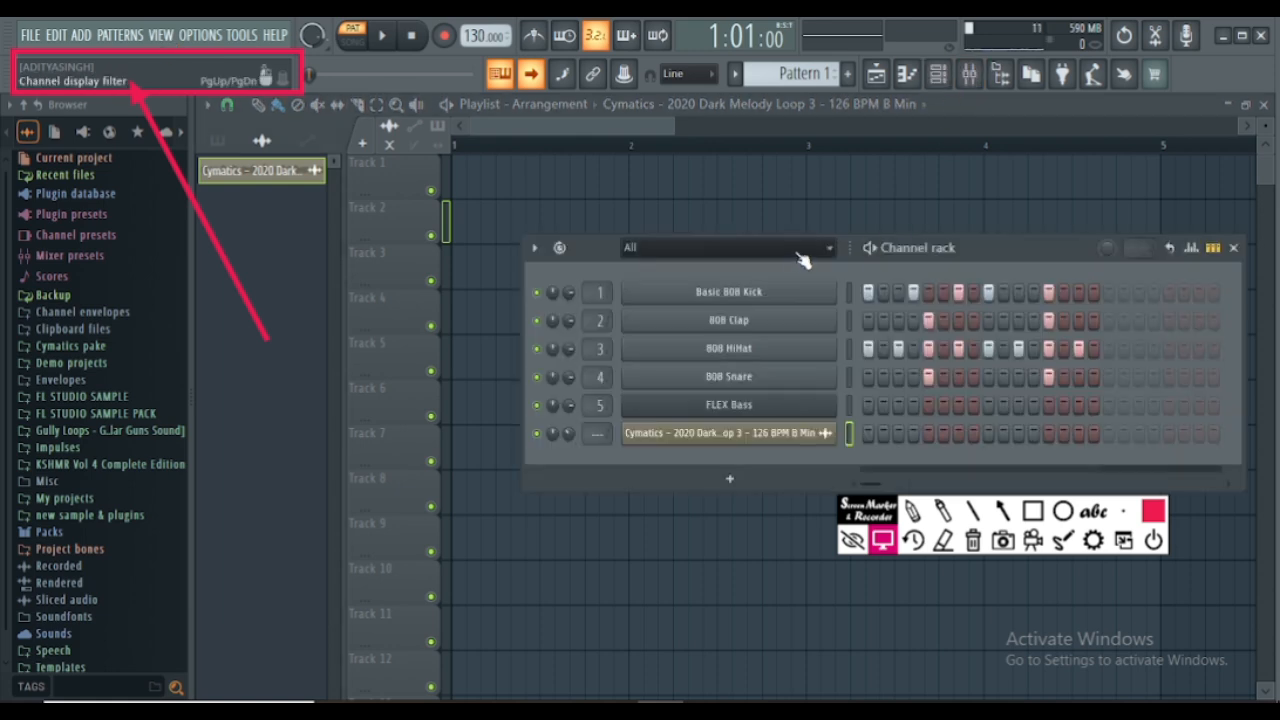
click(218, 141)
click(238, 184)
click(466, 180)
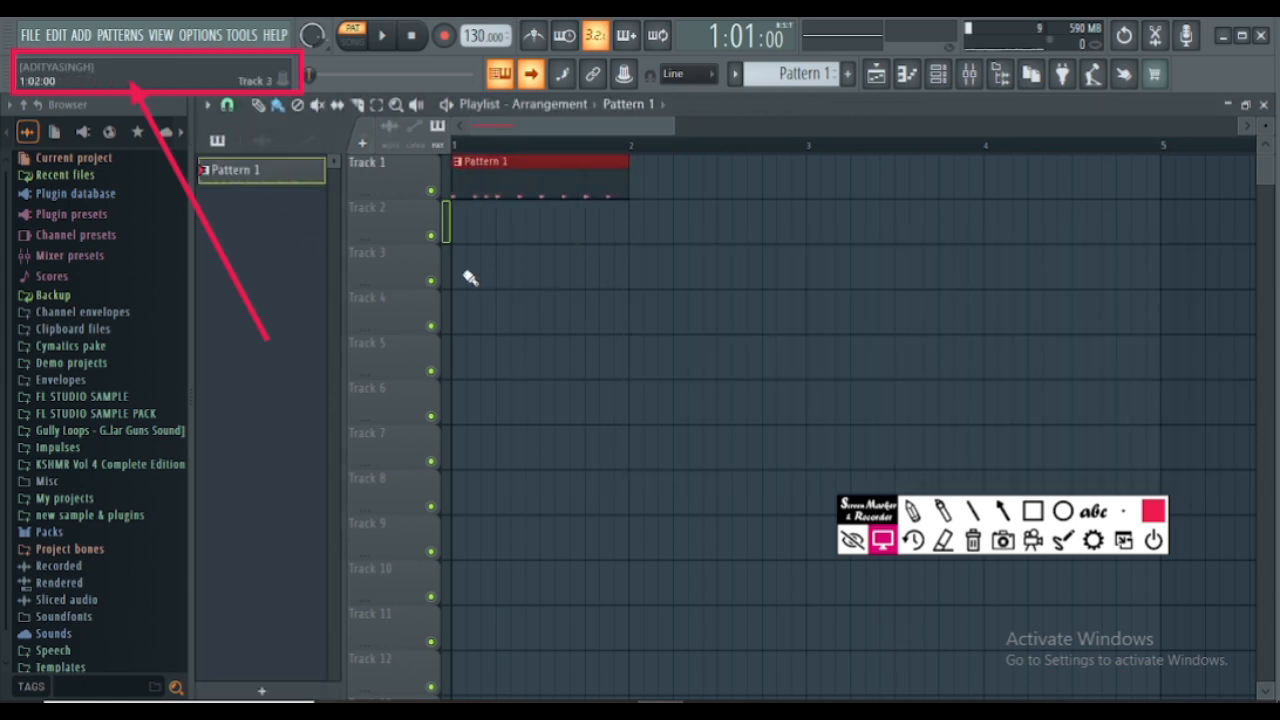
- Place the Cymatics Dark Melody Loop 3 audio clip on Track 2 at bar 1
click(262, 141)
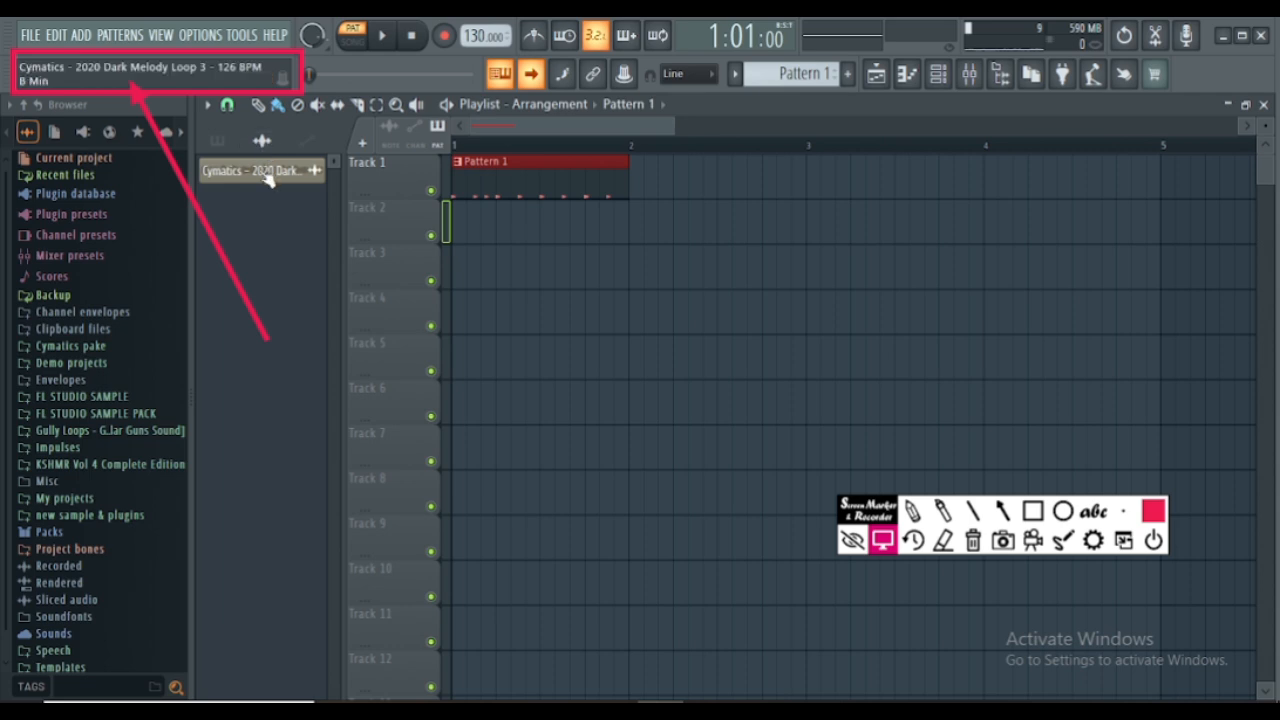
click(266, 170)
click(450, 212)
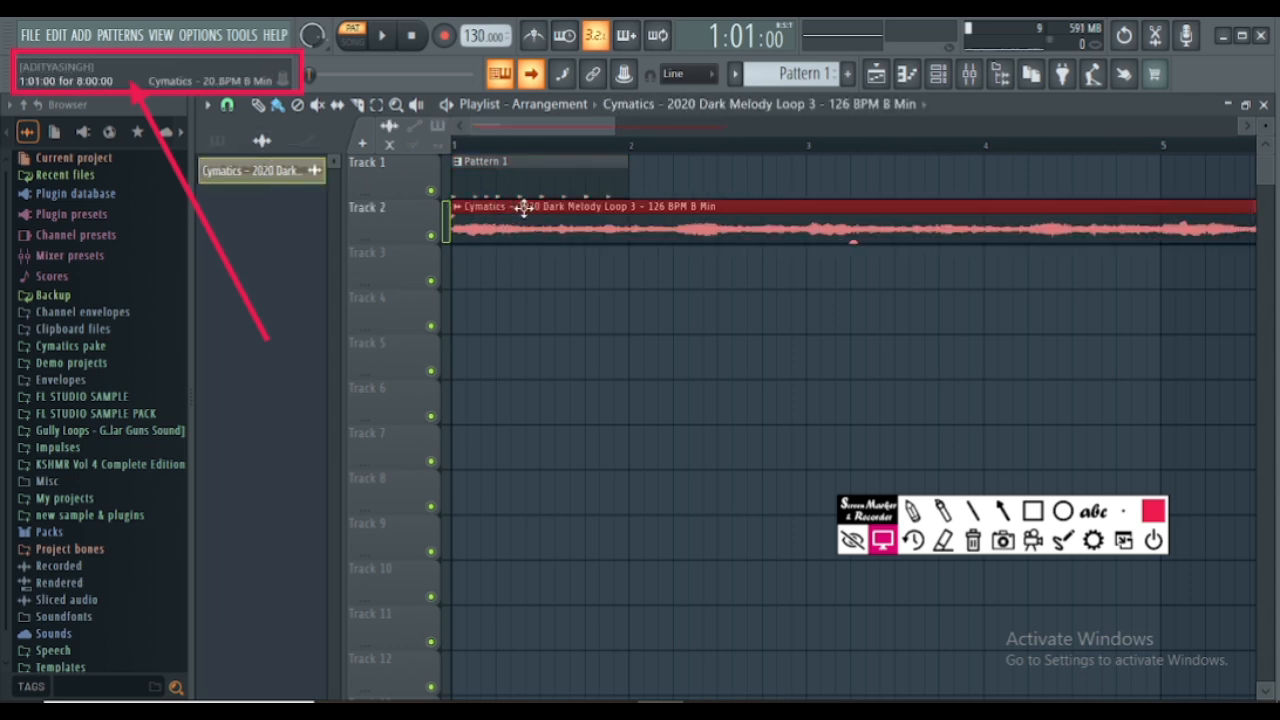
scroll(493, 180, down, 3)
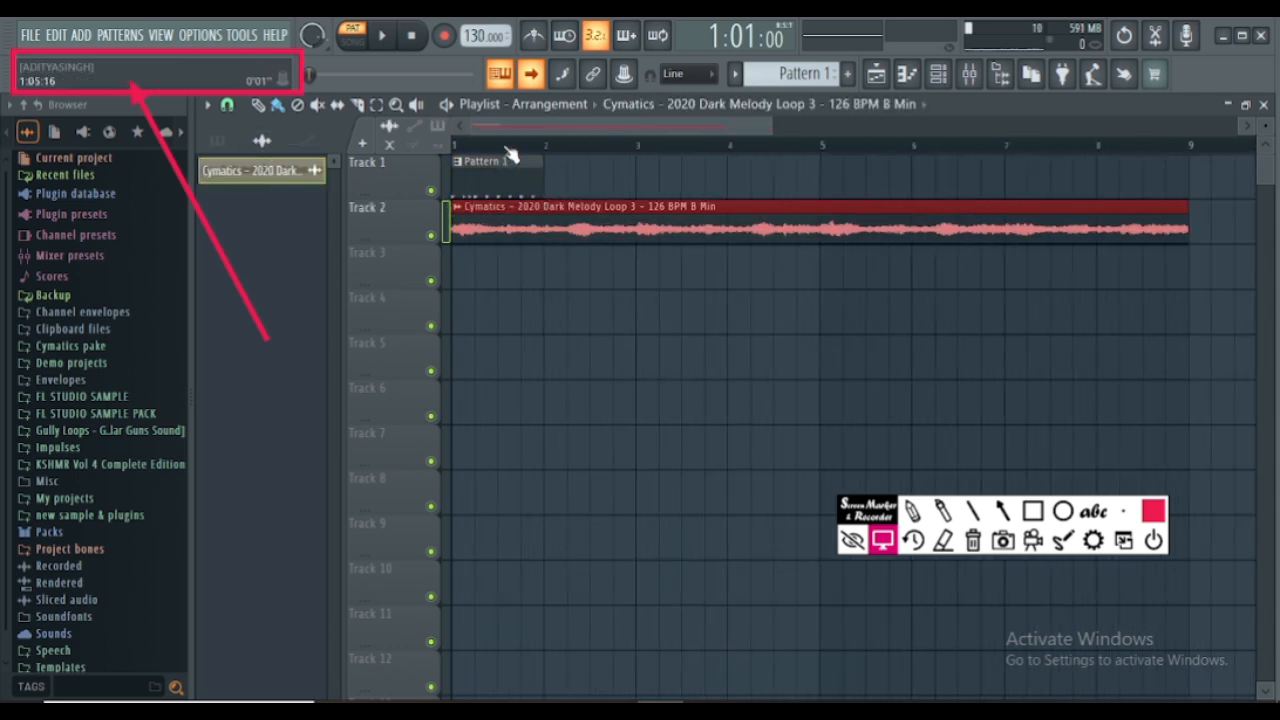
- Set the playlist snap to Bar and place Pattern 1 clips at bars 2, 3, 4 and 5 of Track 1
click(493, 180)
click(227, 104)
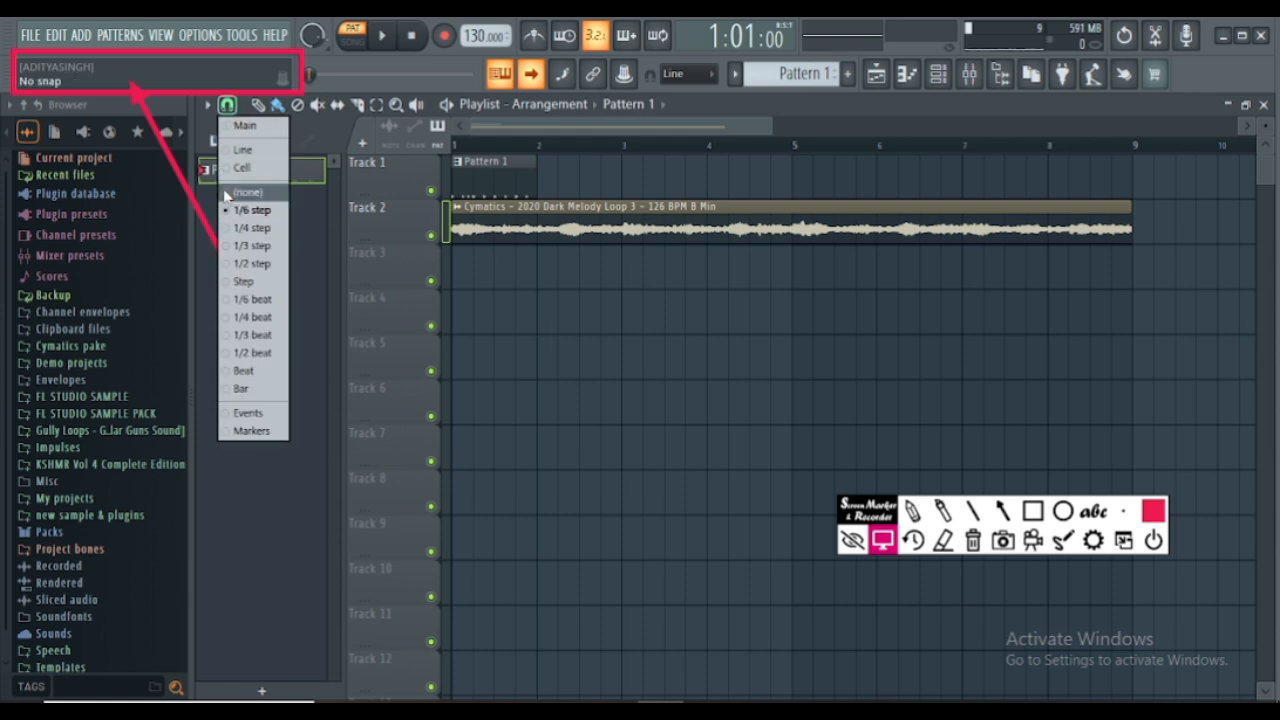
click(244, 390)
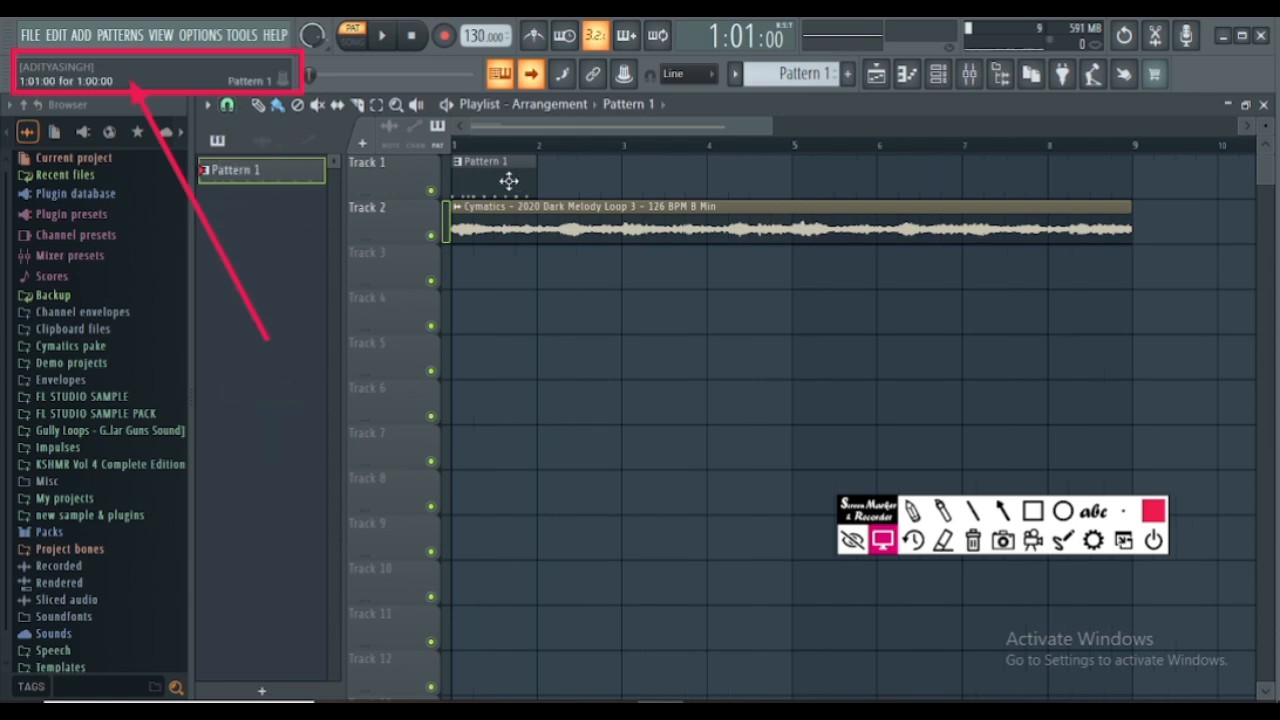
click(580, 180)
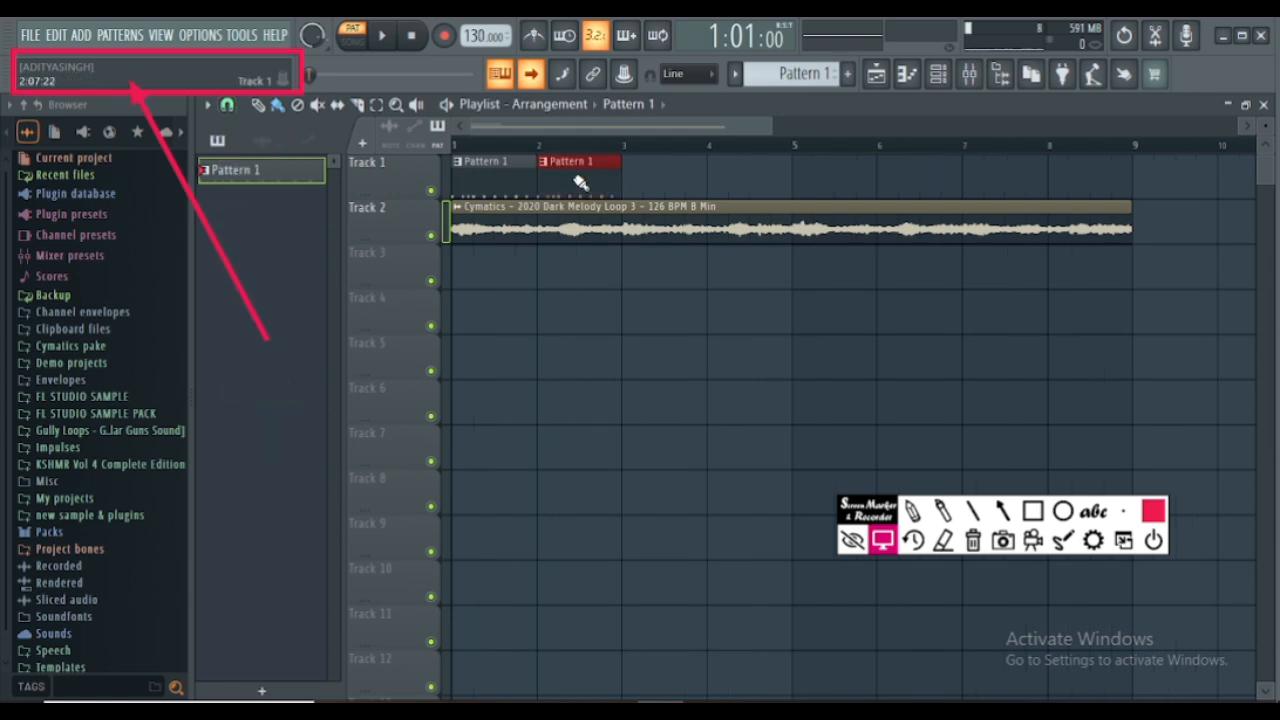
click(662, 180)
click(815, 180)
click(736, 178)
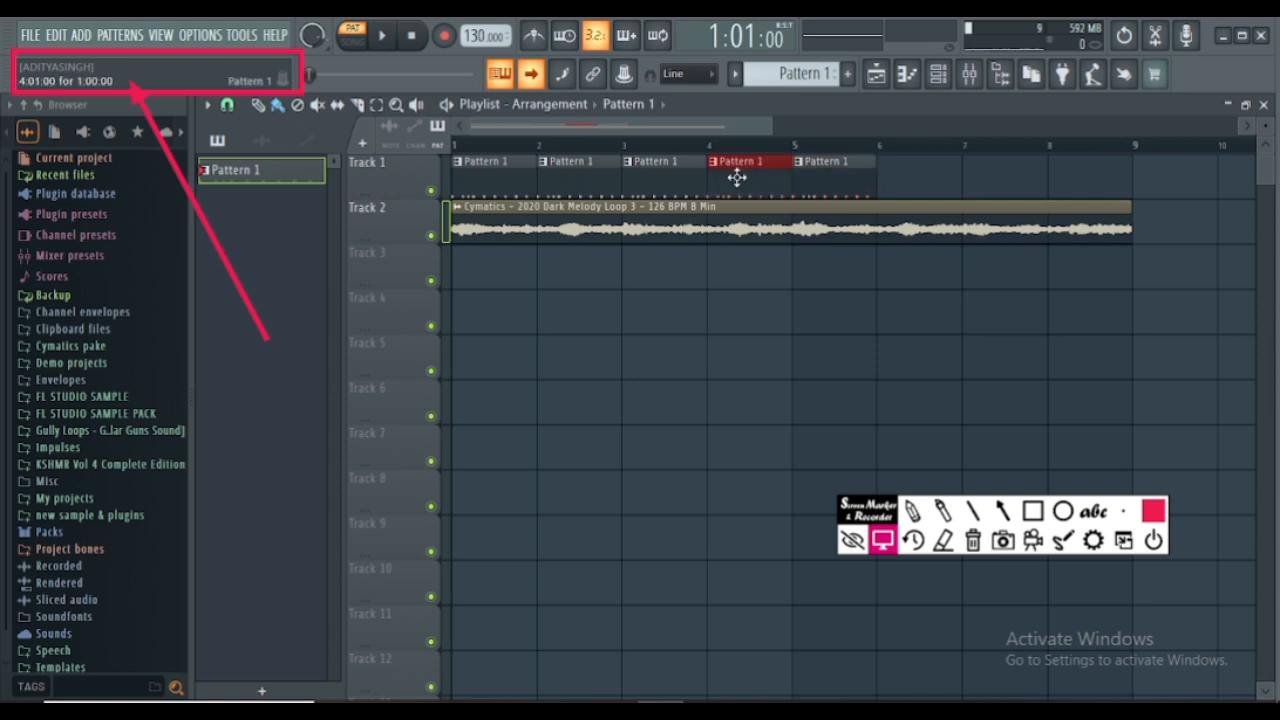
- Set the playlist snap to 1/6 beat and place three spaced-out Pattern 1 clips beyond bar 6 on Track 1
click(227, 106)
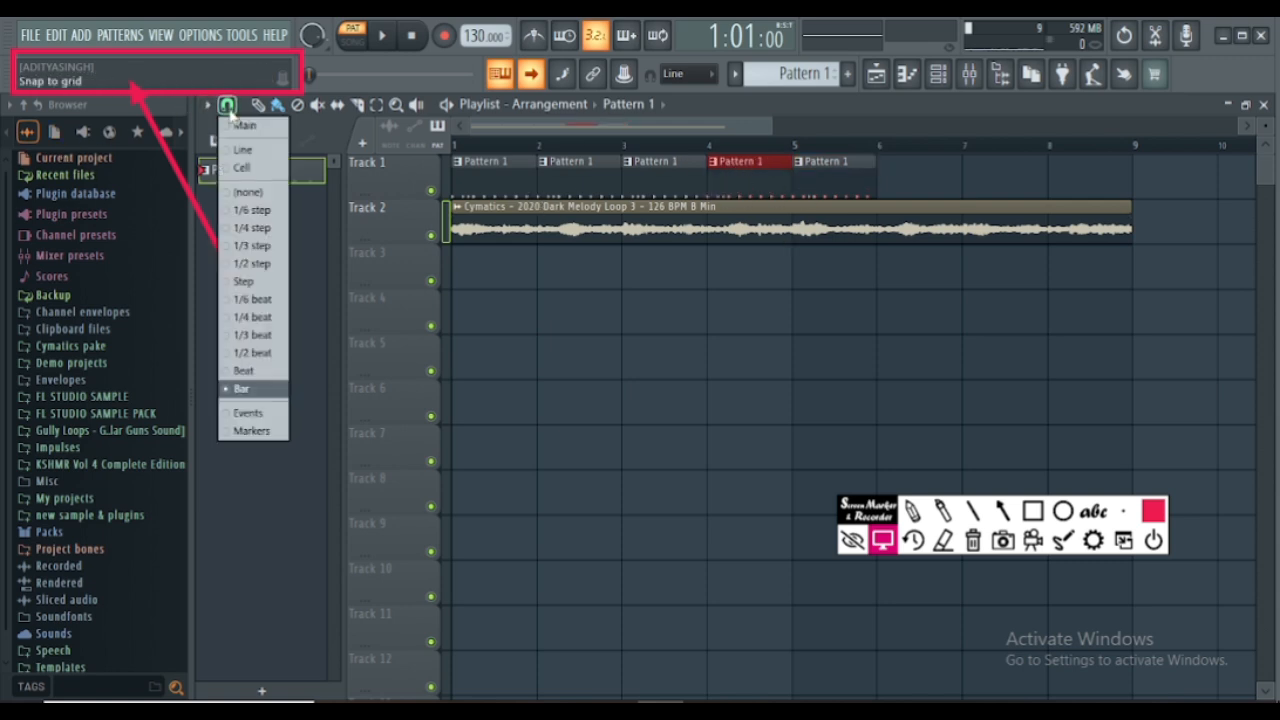
click(254, 302)
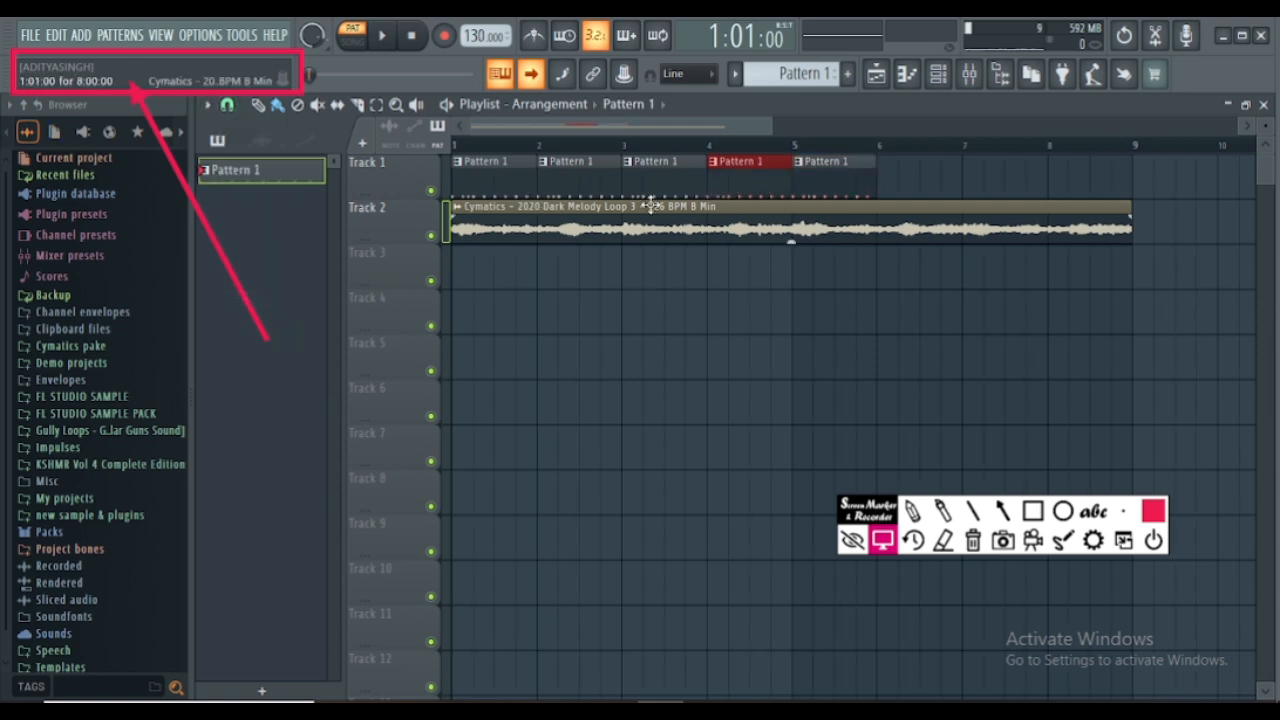
click(915, 178)
click(1042, 178)
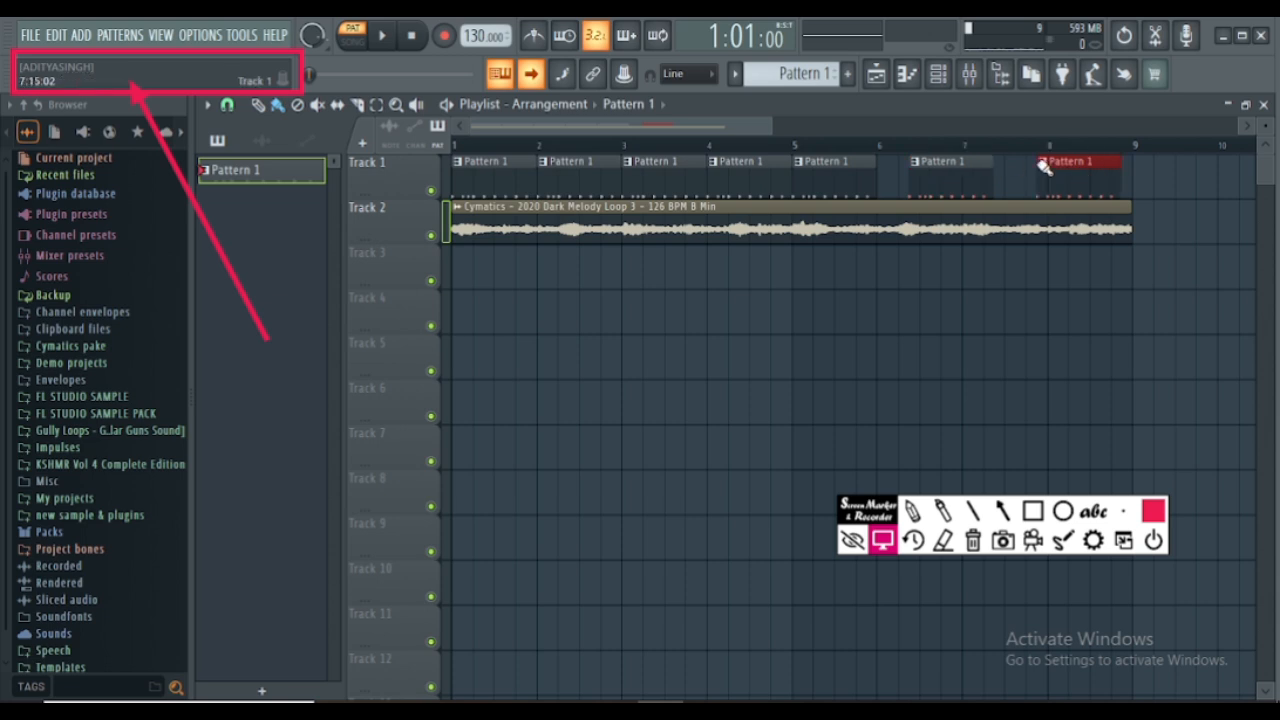
click(1156, 178)
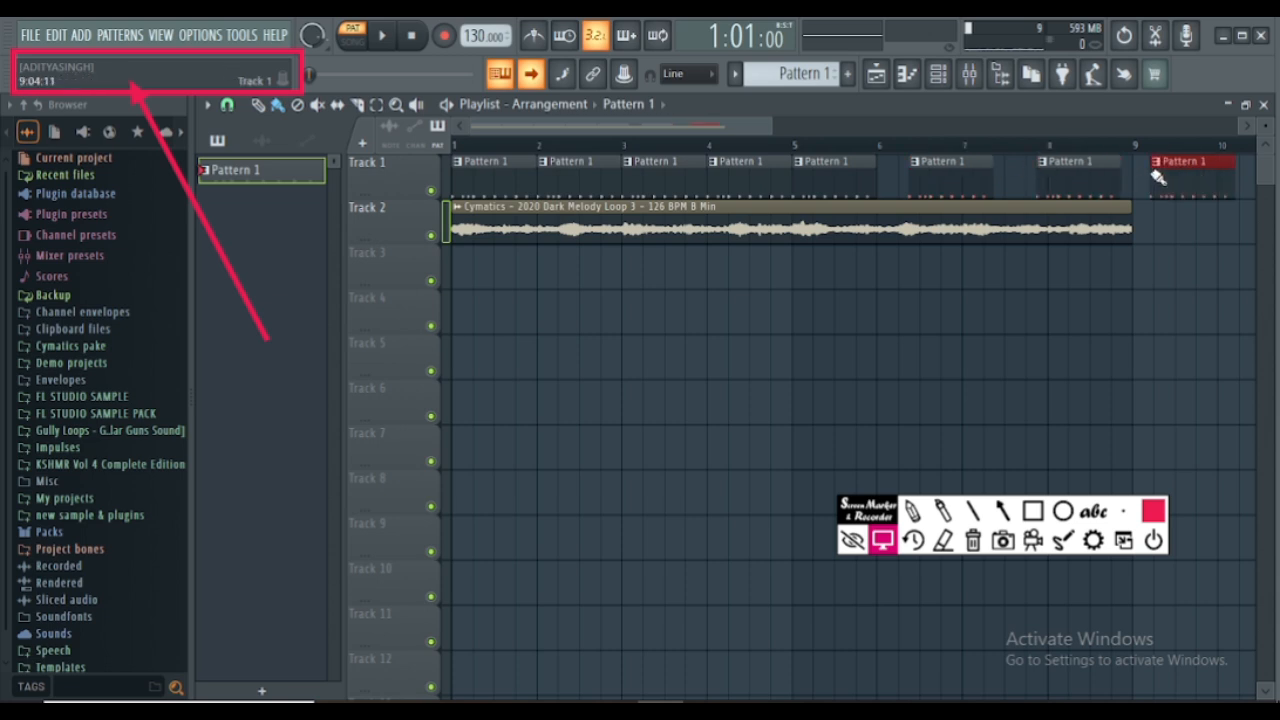
- Delete the three off-bar Pattern 1 clips beyond bar 6 on Track 1
right_click(1075, 183)
right_click(1186, 183)
right_click(966, 186)
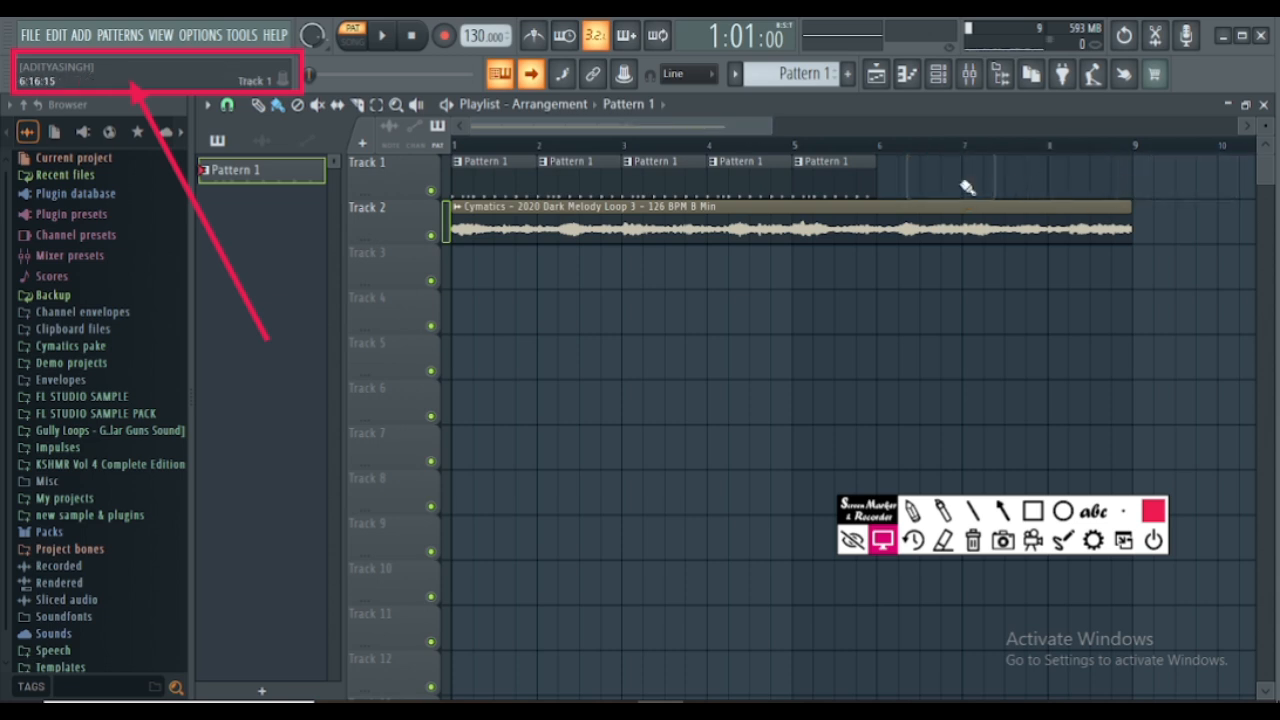
- Set the snap back to Bar and fill bars 6, 7 and 8 of Track 1 with Pattern 1, leaving bar 9 empty
click(227, 104)
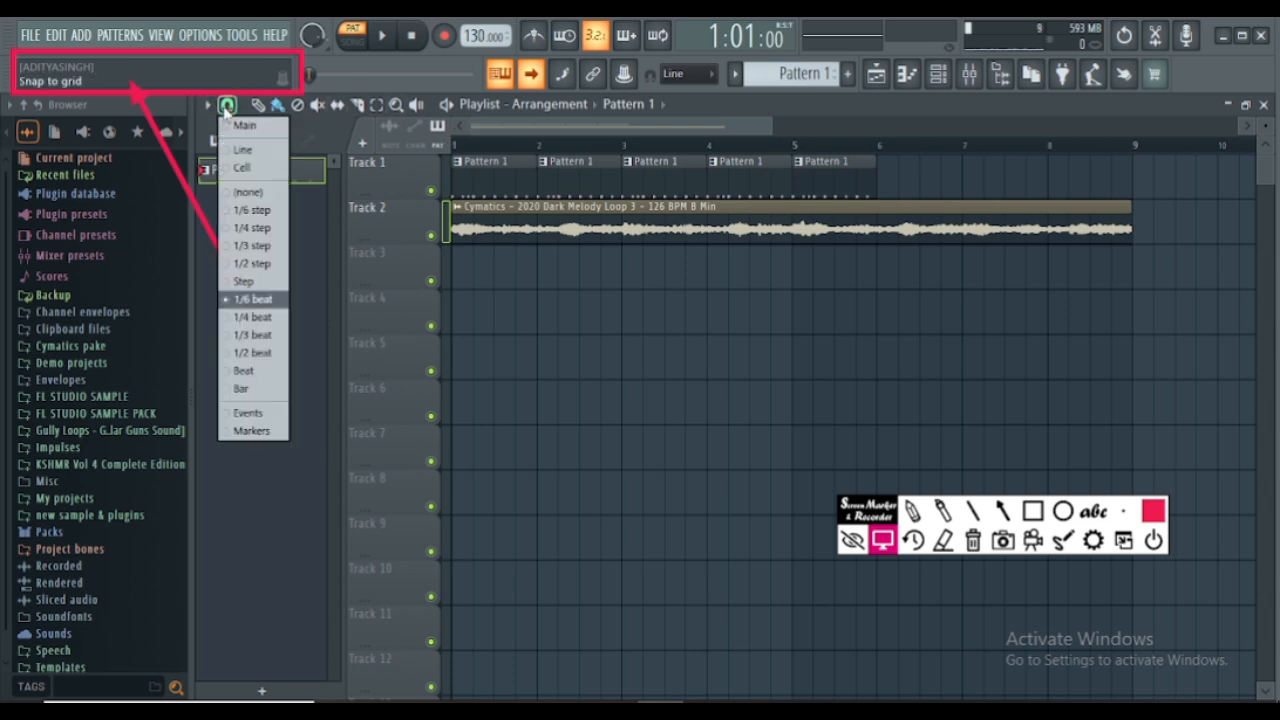
click(243, 388)
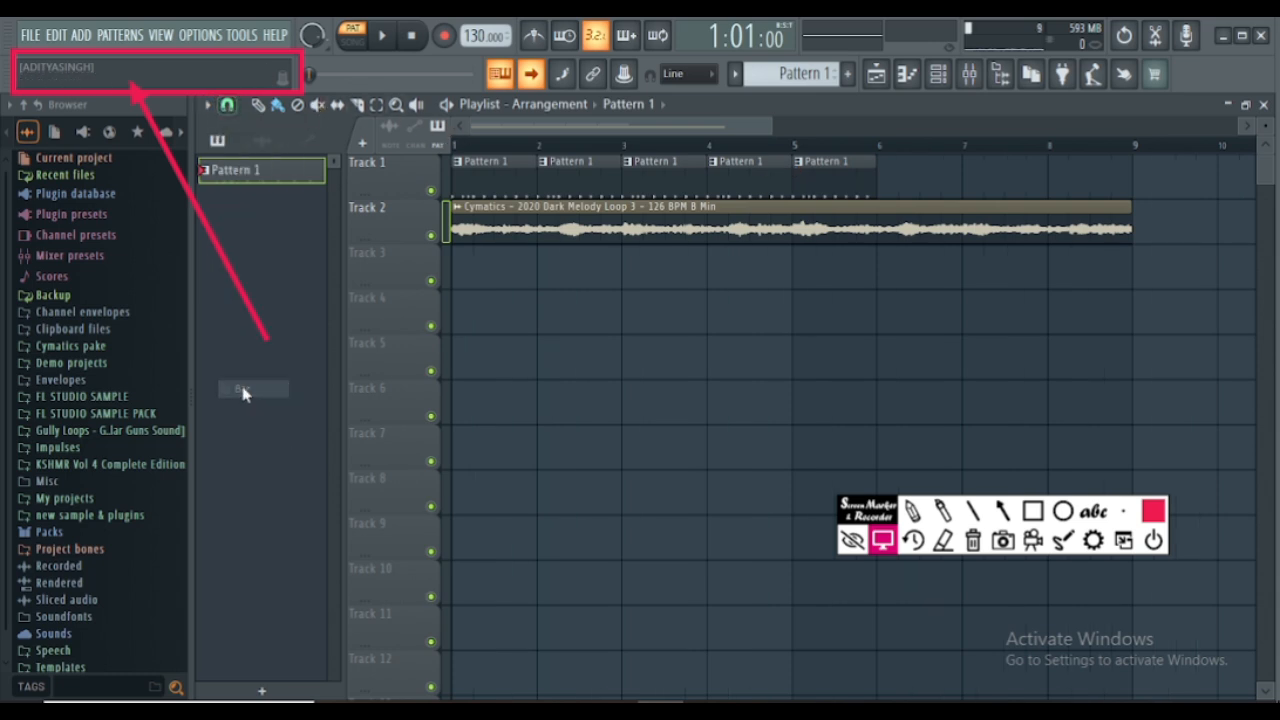
click(909, 185)
click(977, 184)
click(1070, 187)
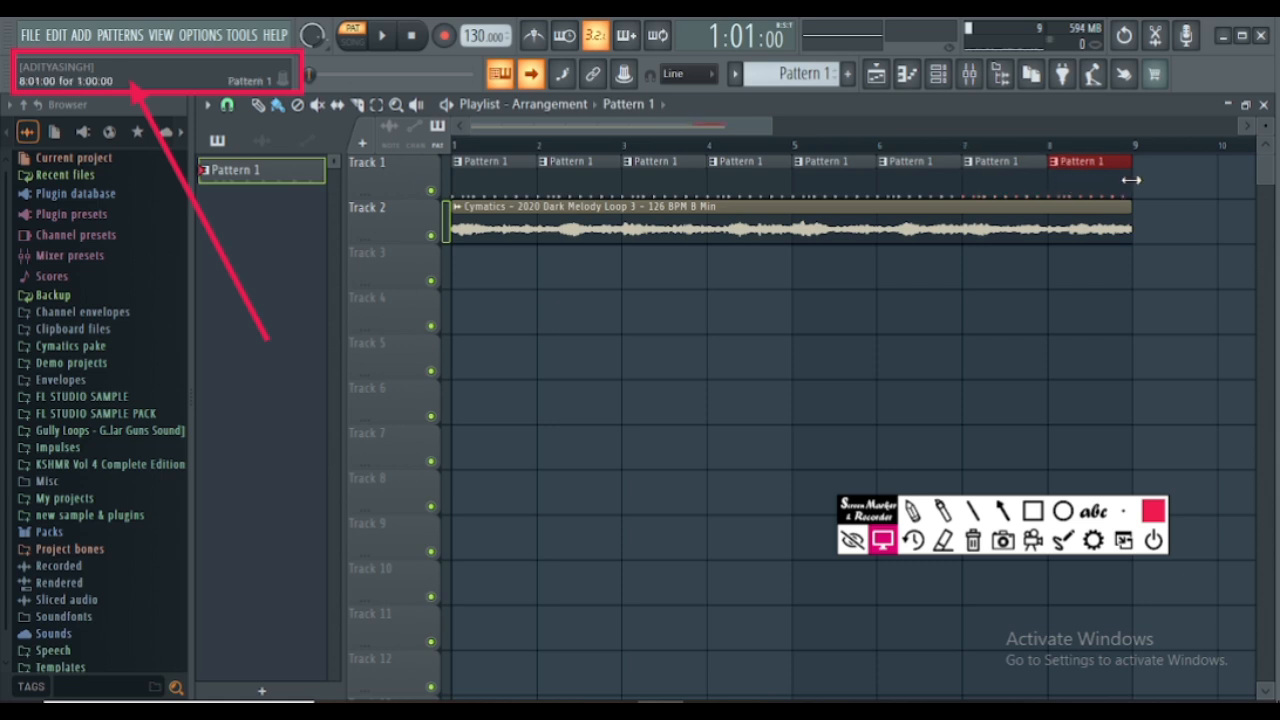
click(1145, 180)
right_click(1150, 182)
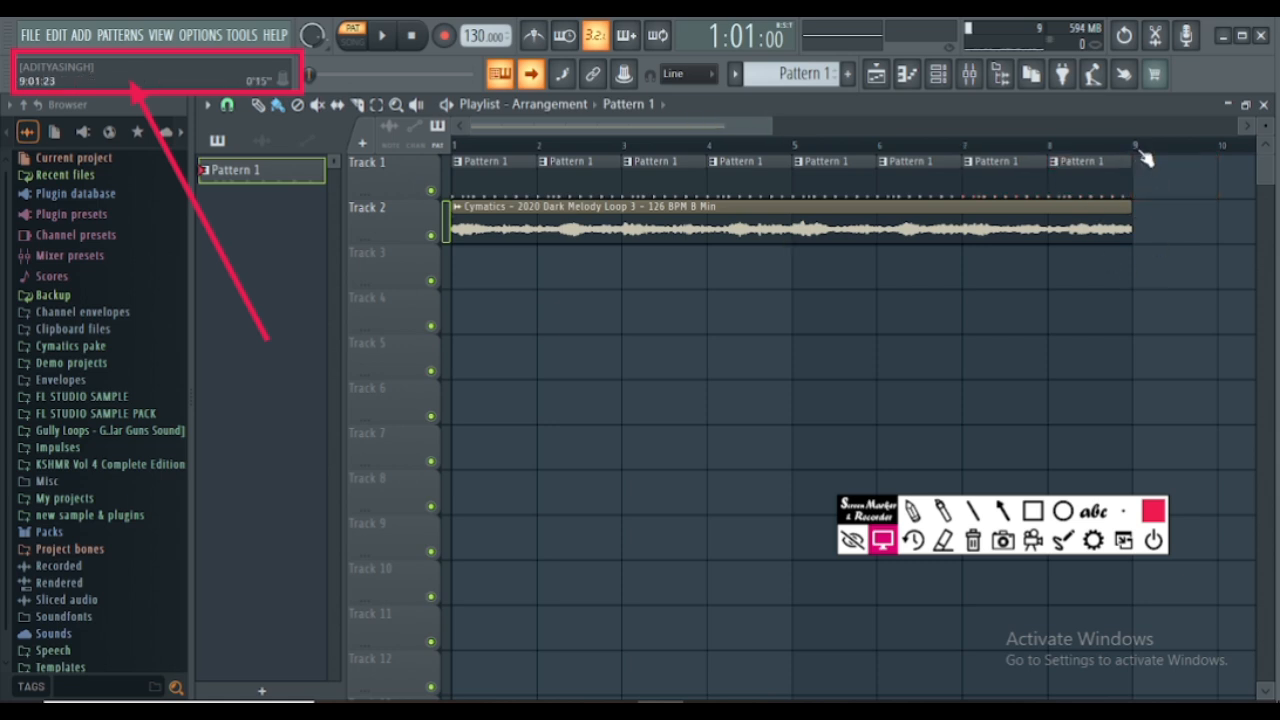
scroll(1138, 146, up, 6)
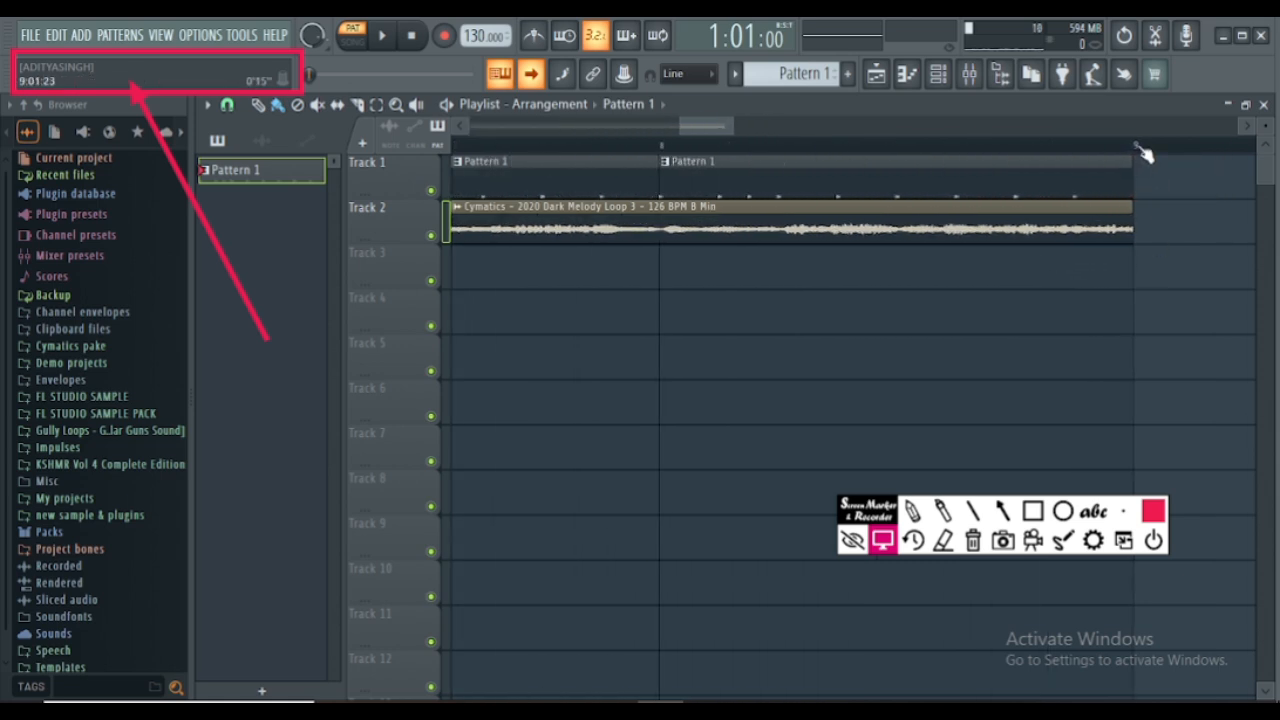
scroll(1143, 152, down, 3)
scroll(1143, 150, down, 5)
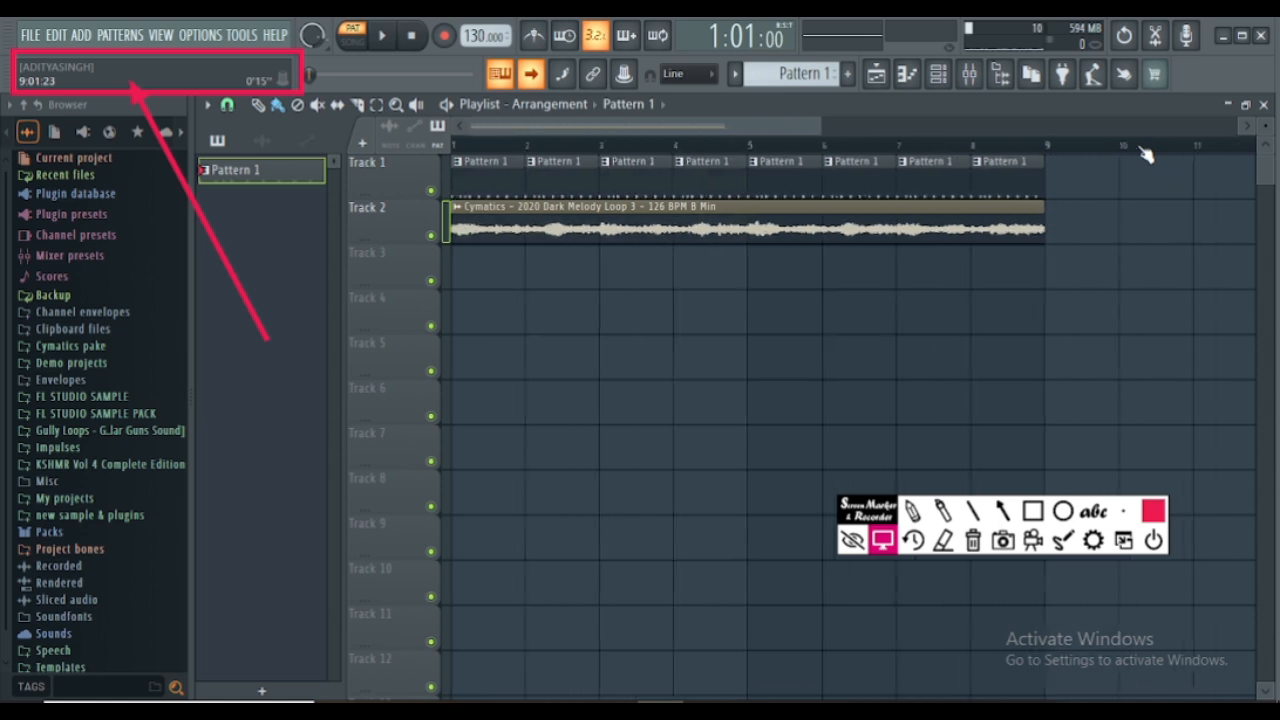
- Open the channel rack and load Trap City Percussion 9 (5) from the Cymatics Trap City one-shots as a new channel above FLEX Bass
click(939, 74)
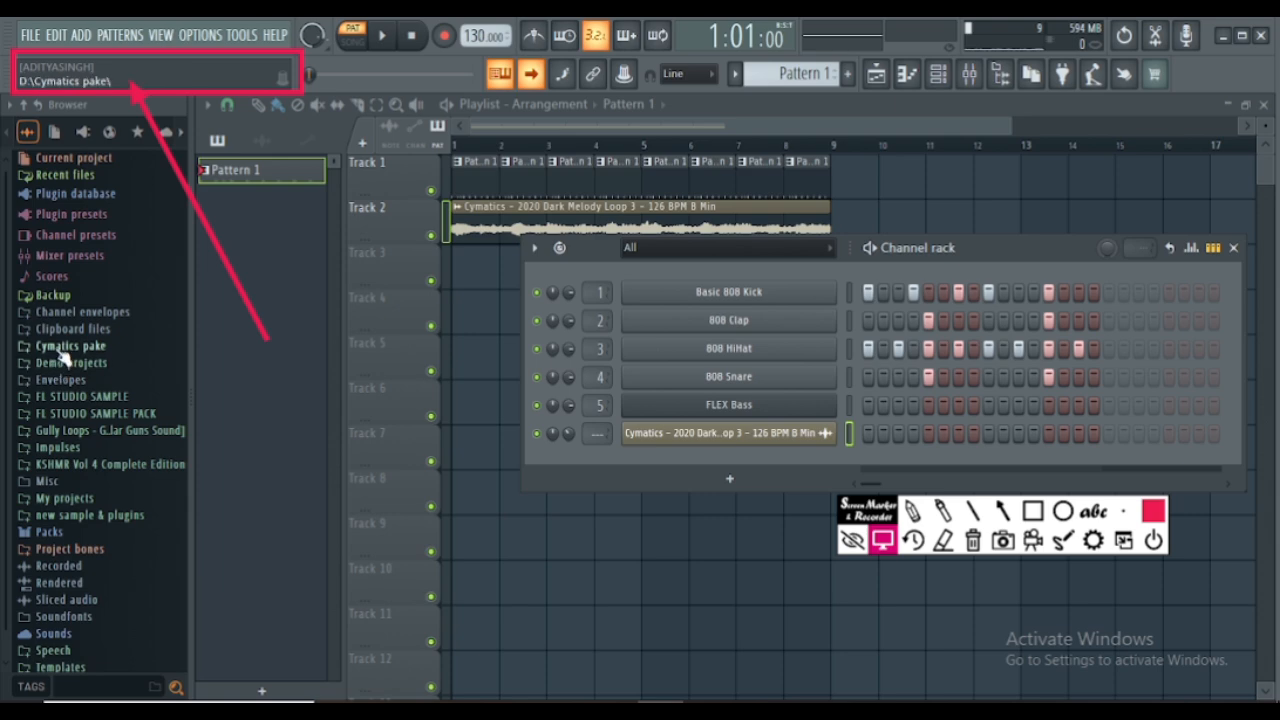
click(62, 347)
click(100, 411)
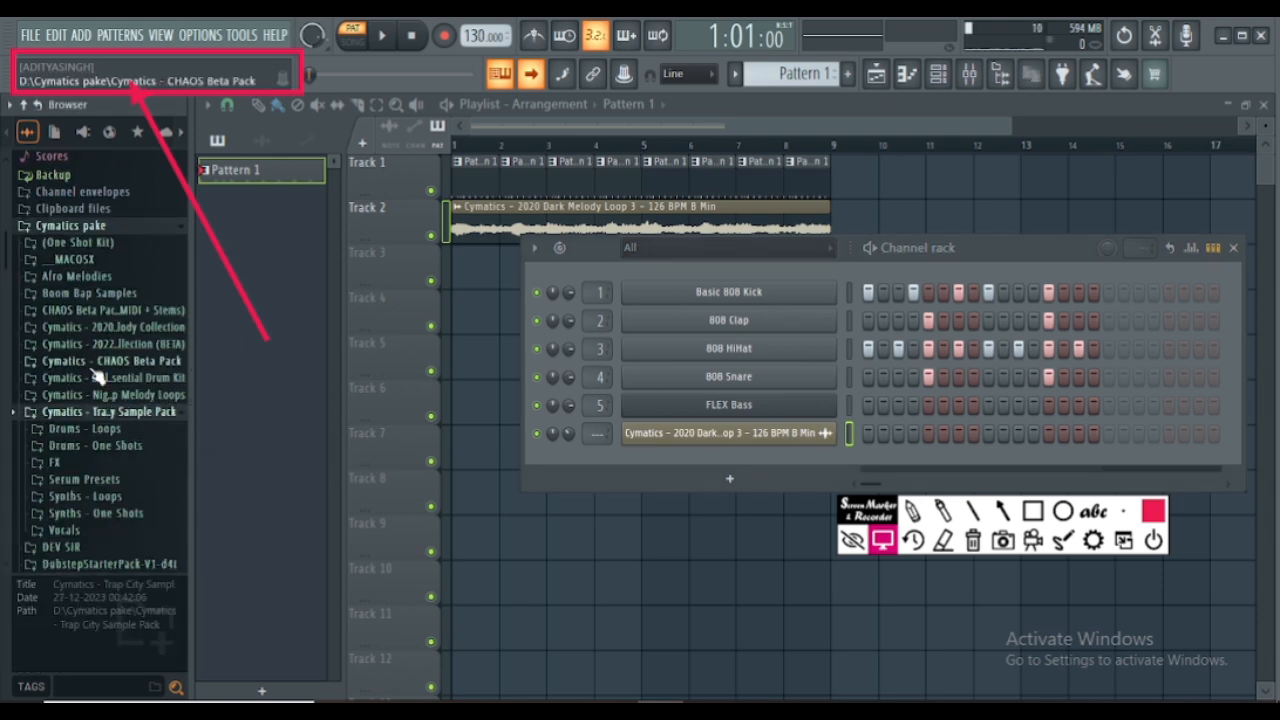
scroll(97, 377, down, 5)
click(85, 265)
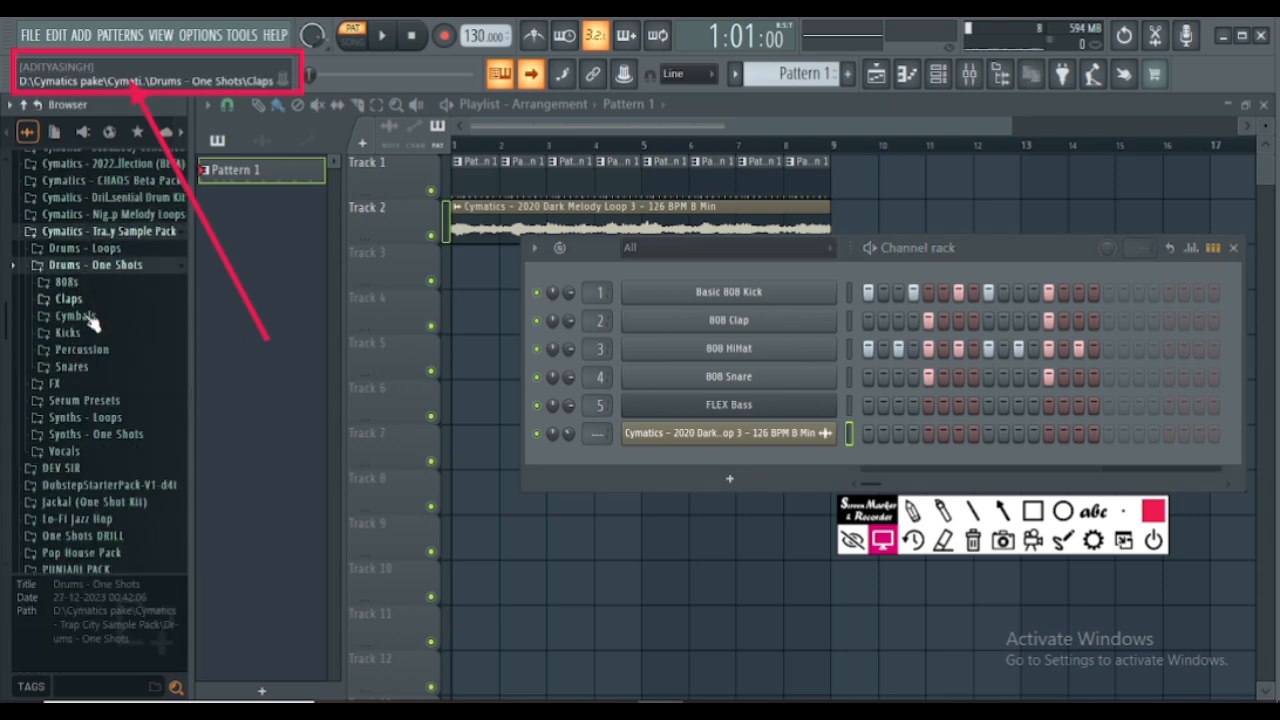
click(82, 349)
click(81, 418)
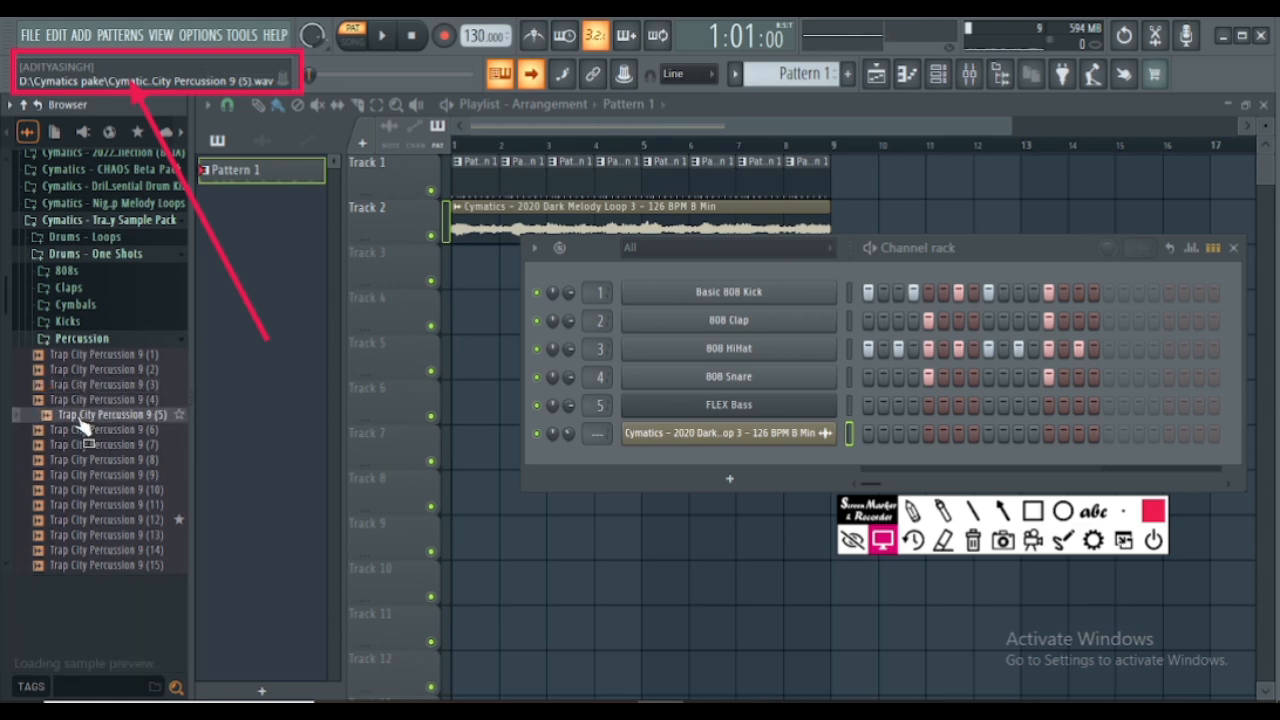
drag(78, 420, 776, 390)
- Program Trap City Percussion 9 (5) hits on steps 3, 9 and 11 while previewing the pattern, then stop playback
click(898, 405)
key(space)
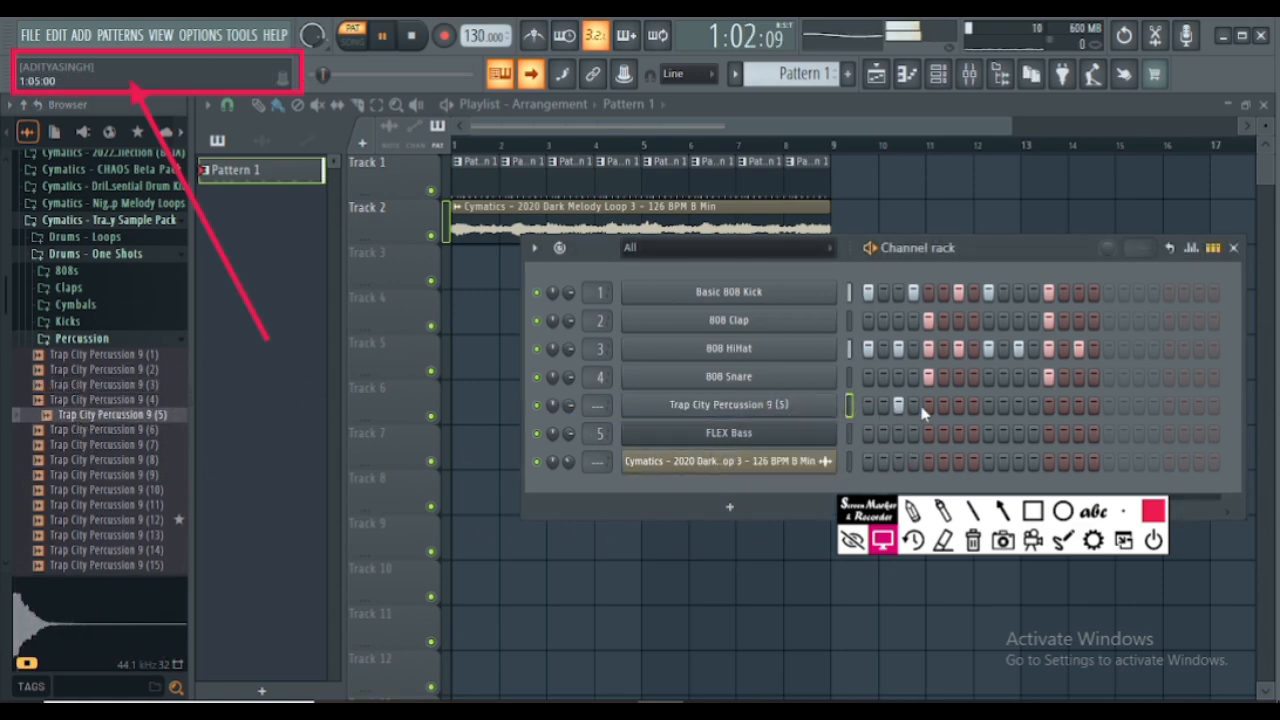
click(973, 405)
click(988, 405)
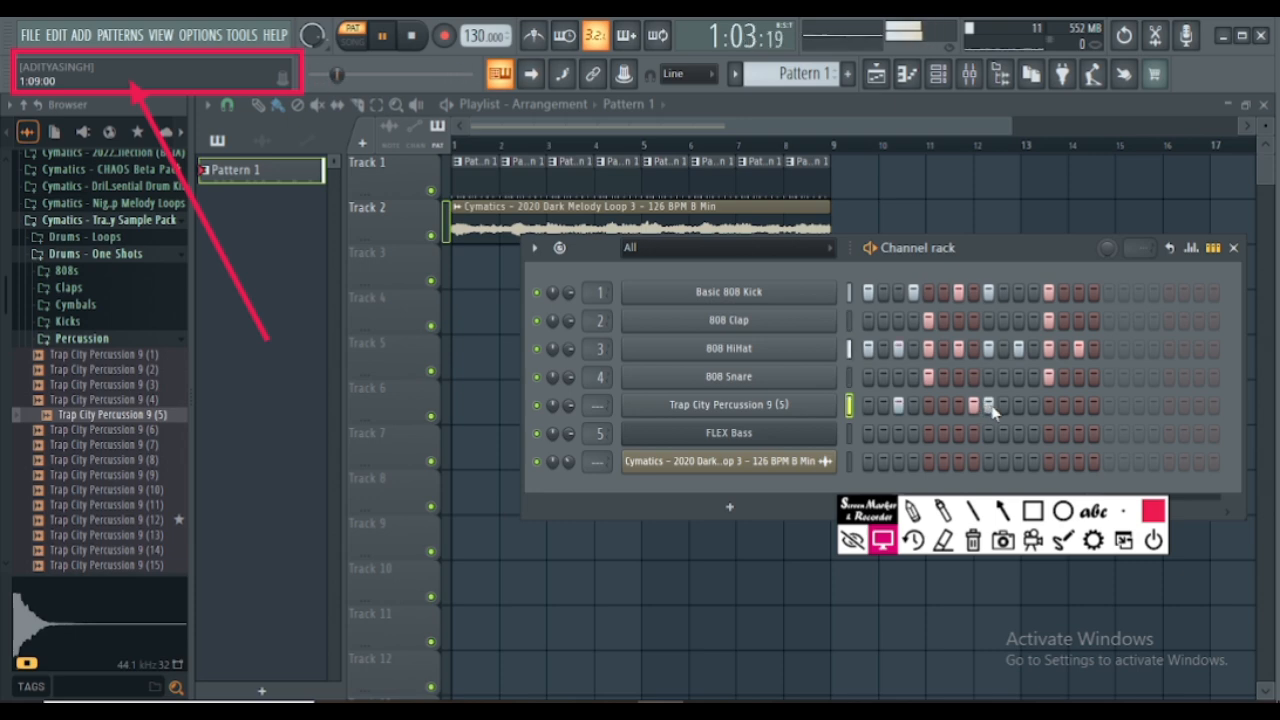
click(973, 405)
click(1018, 405)
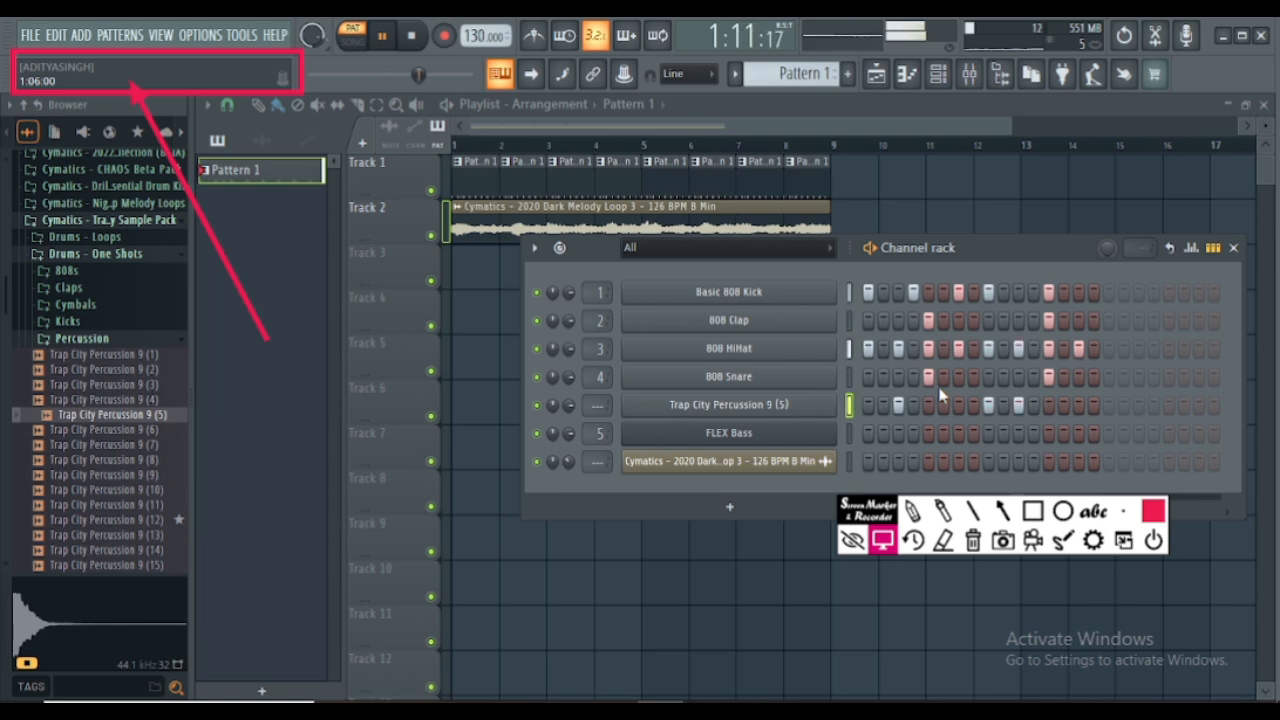
key(space)
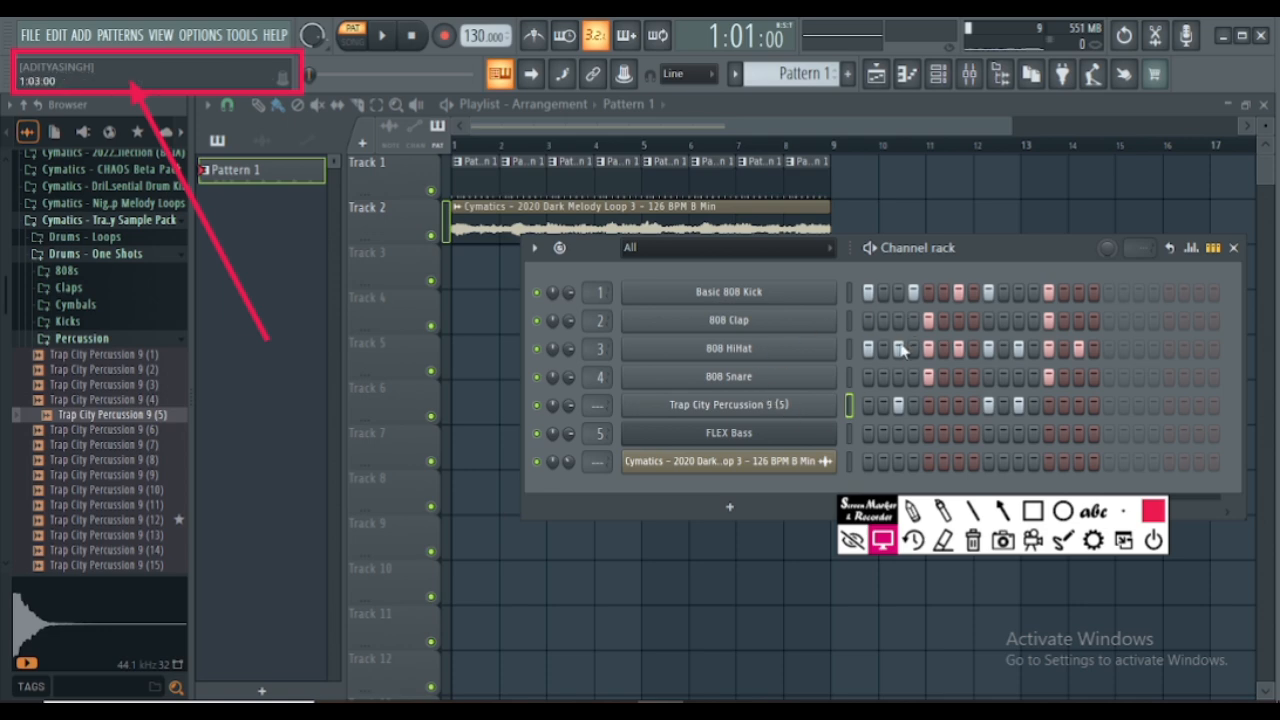
- Clear the screen-marker toolbar away, add an FL Keys channel to the rack and move its plugin window higher
mouse_move(870, 509)
mouse_down()
mouse_move(872, 631)
mouse_move(859, 653)
mouse_up()
click(853, 676)
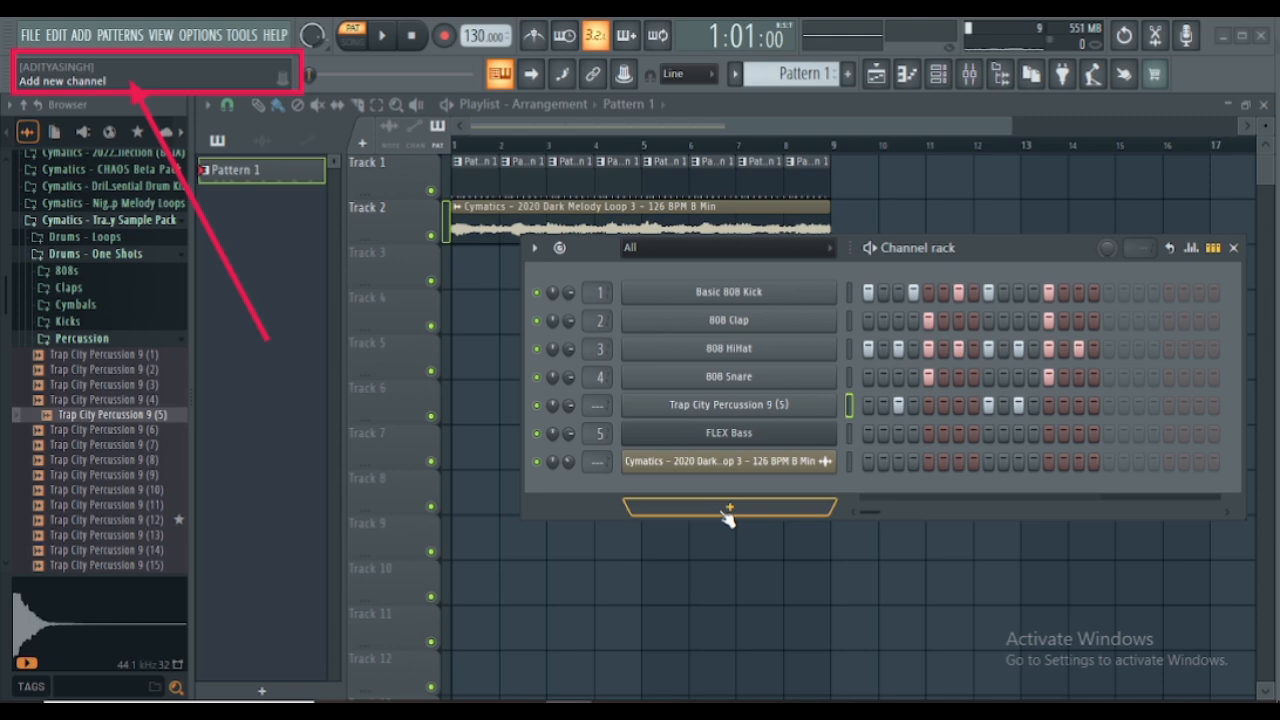
click(727, 512)
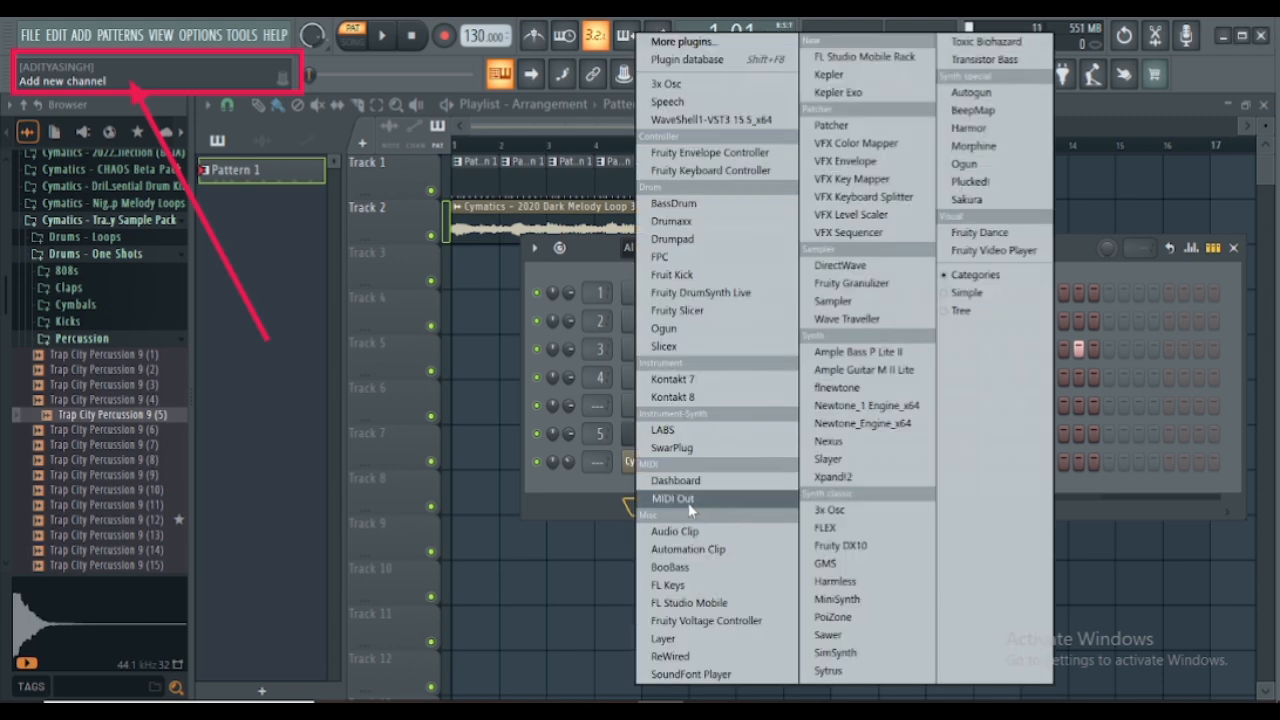
click(541, 503)
click(722, 512)
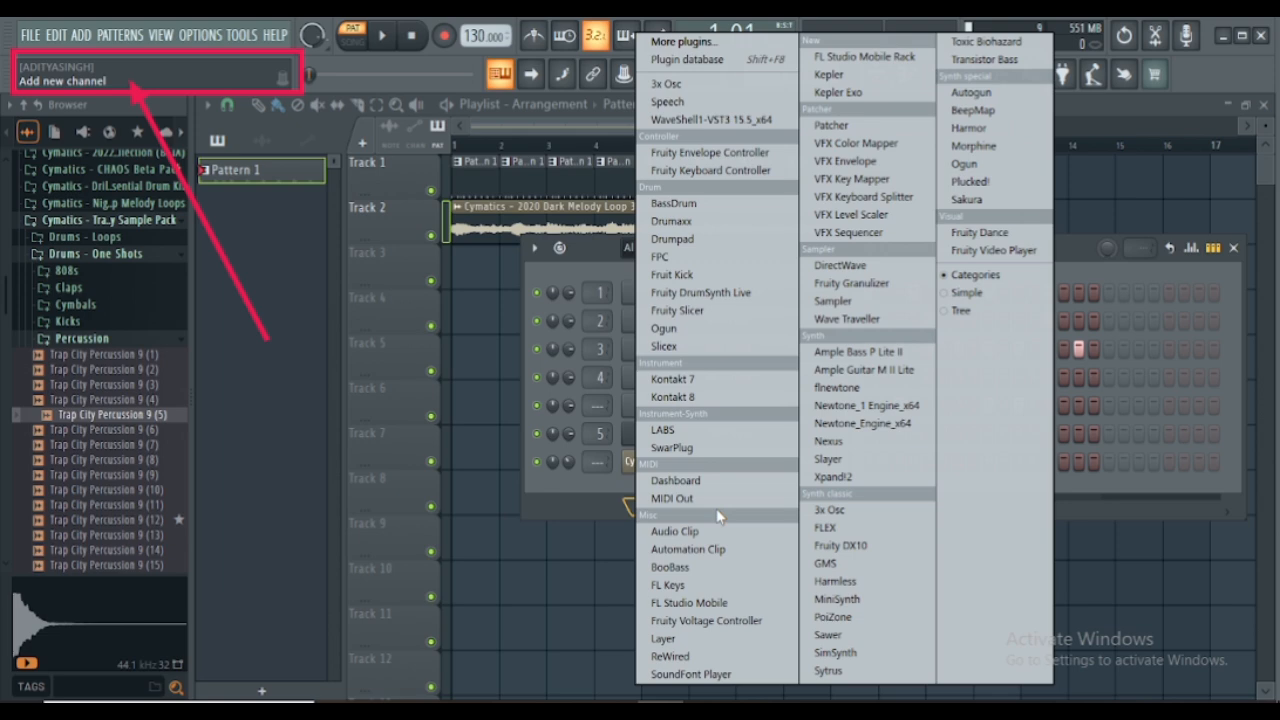
click(688, 590)
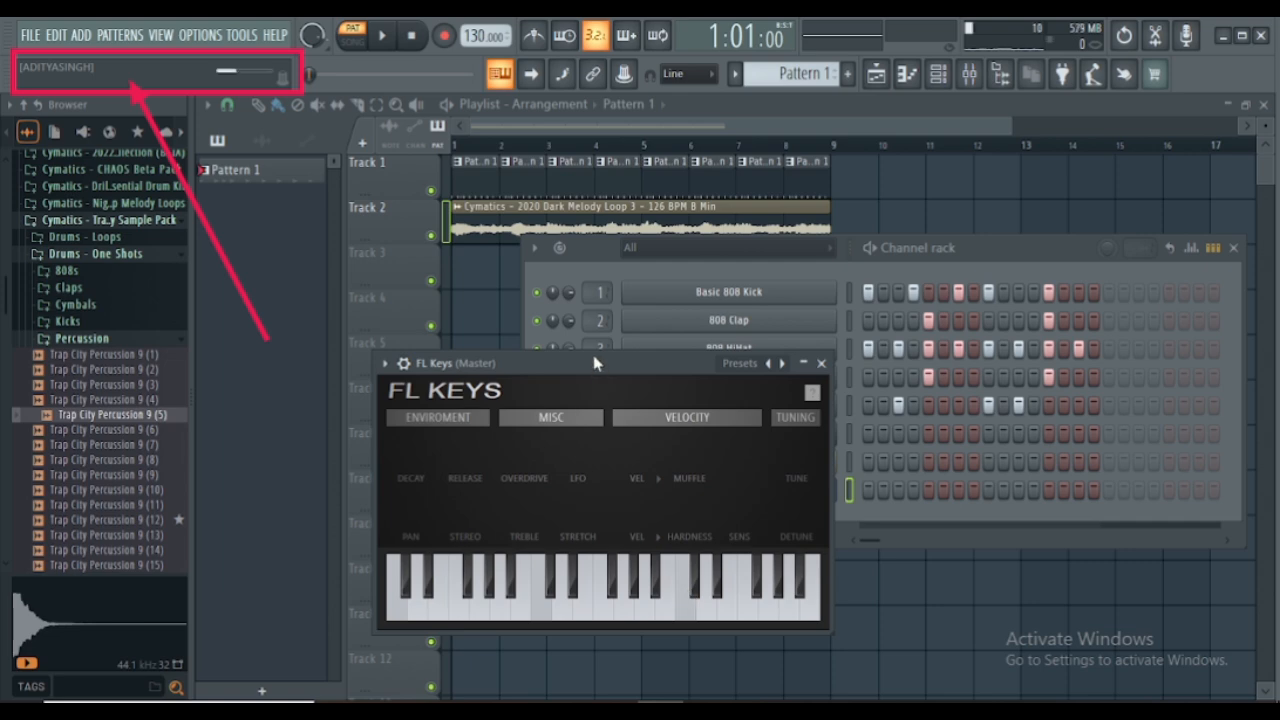
drag(594, 363, 485, 148)
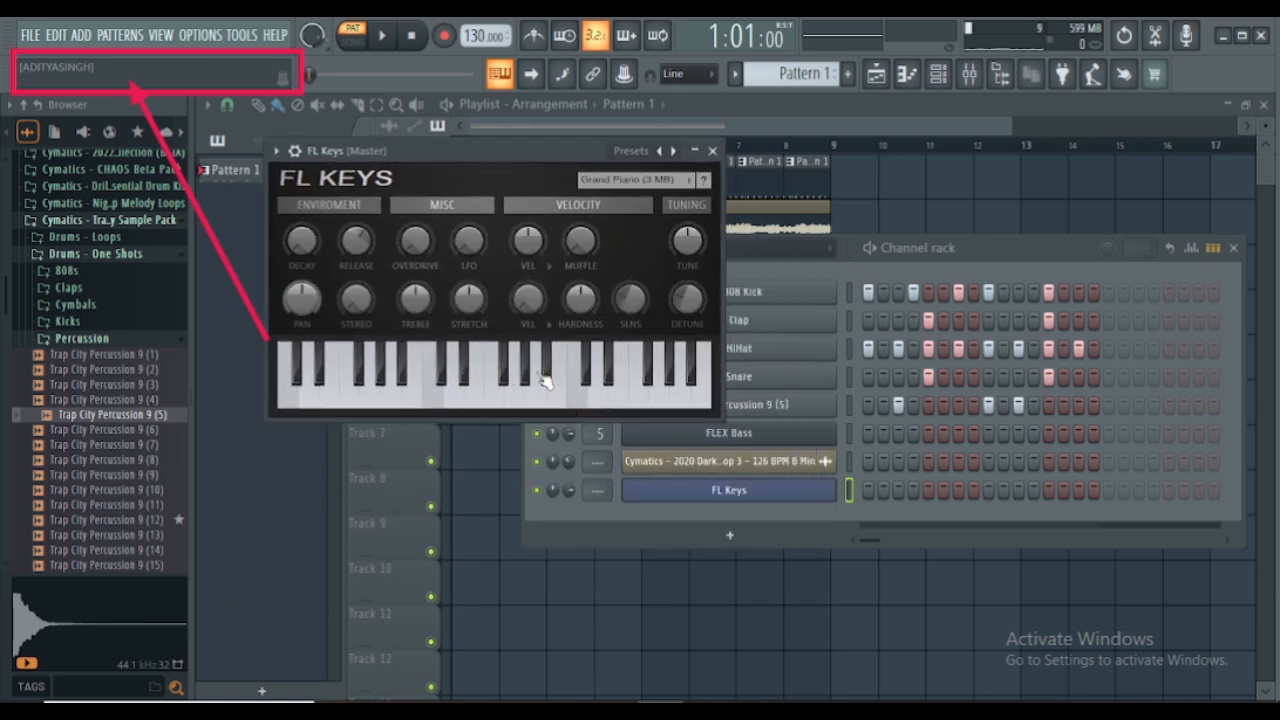
- Audition the FL Keys Grand Piano by playing notes and chords from the computer keyboard, including C4, E4 and G4 together
key(n)
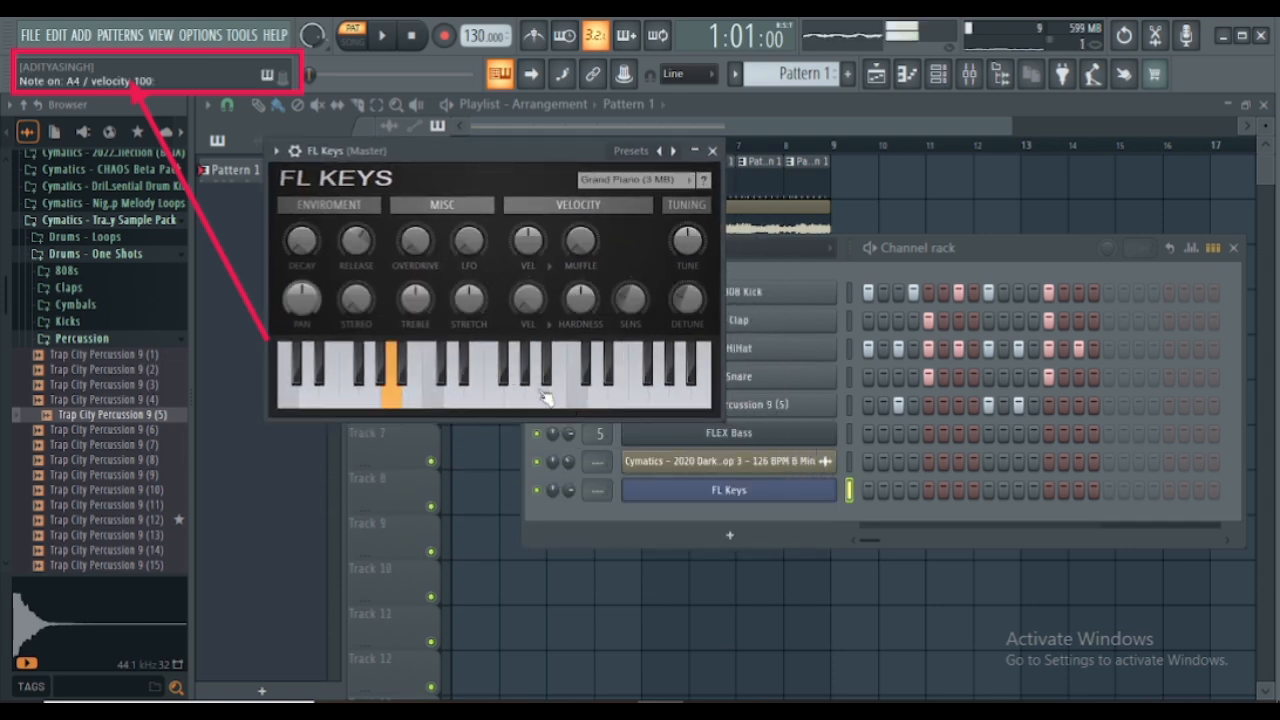
key(h)
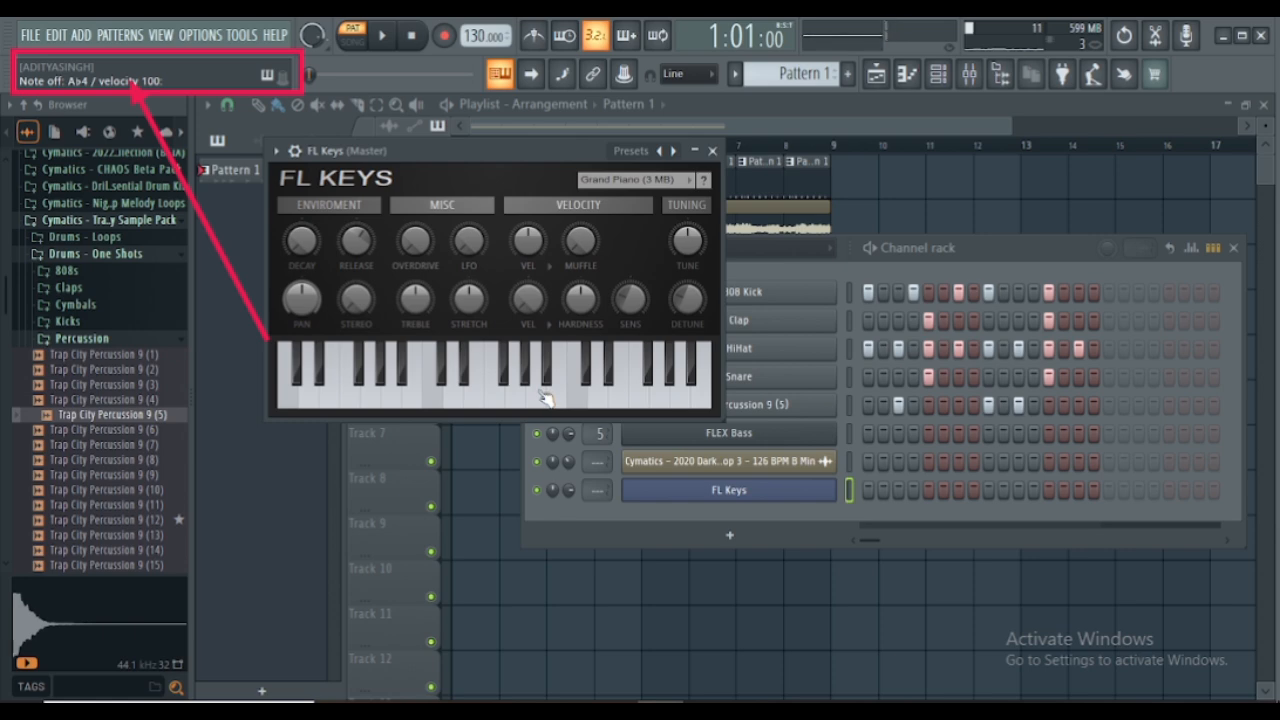
key(z)
key(c)
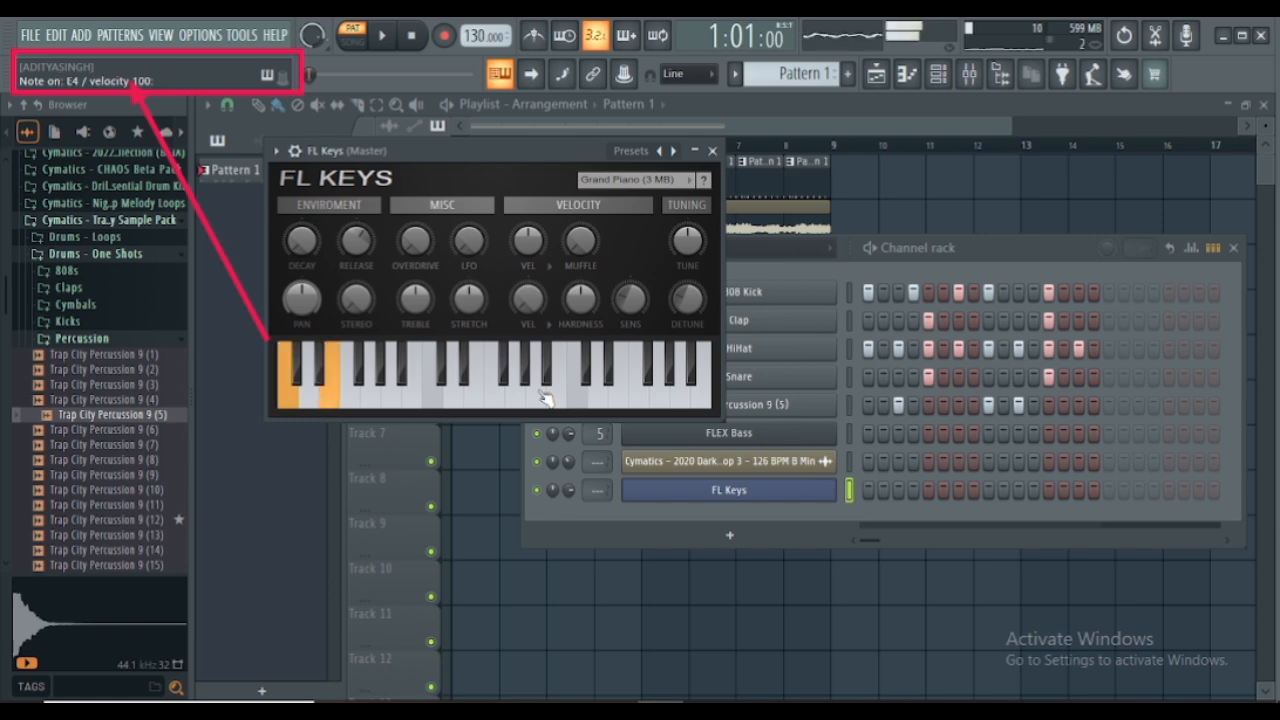
key(b)
key(u)
key(s)
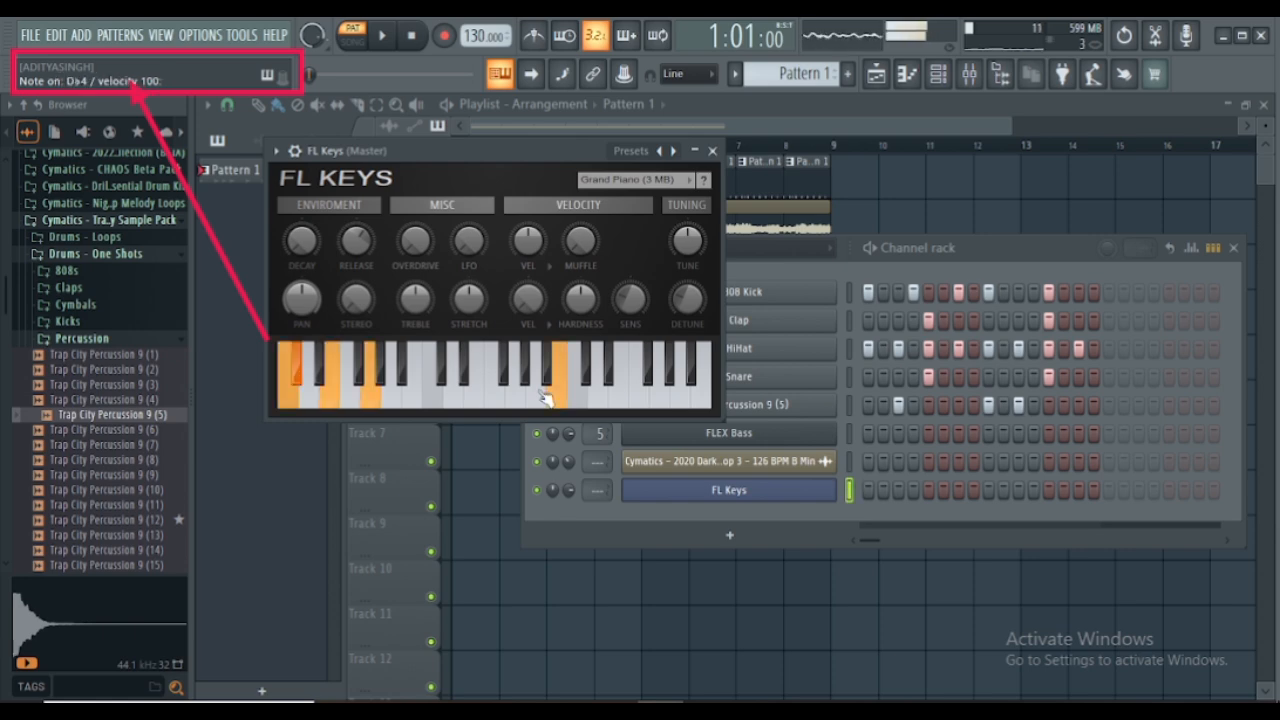
key(z)
key(c)
key(b)
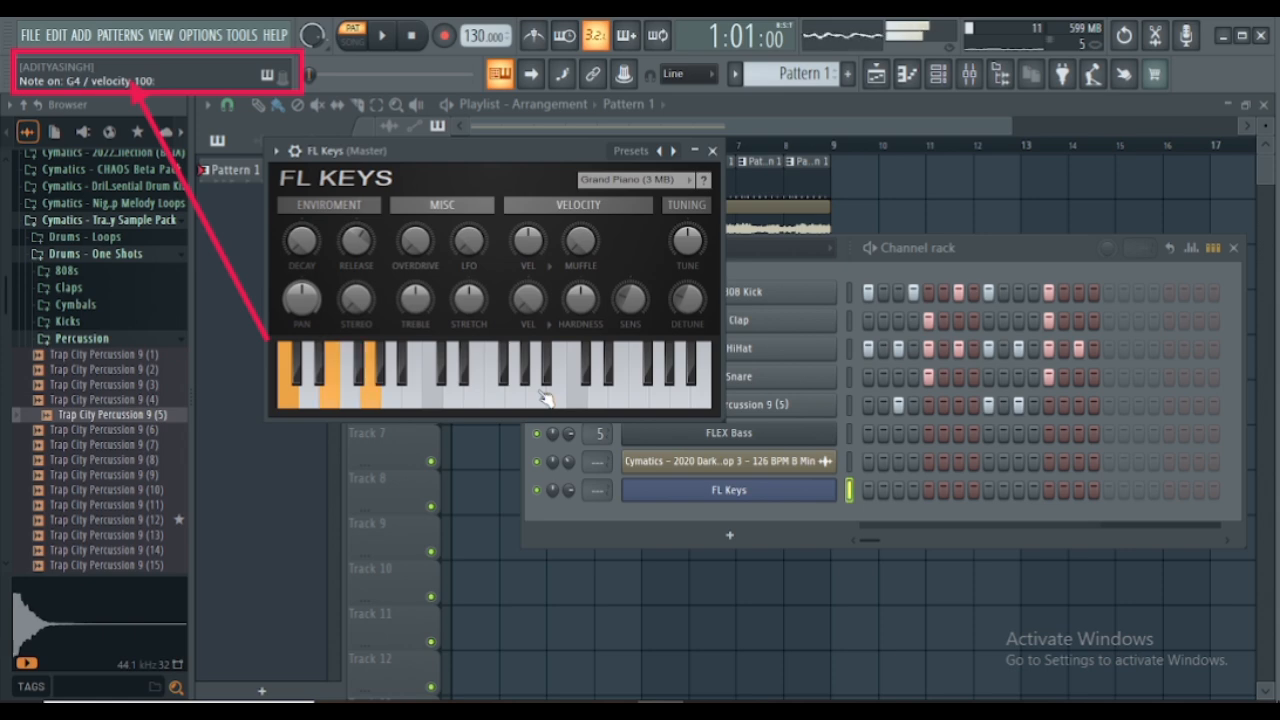
key(u)
key(s)
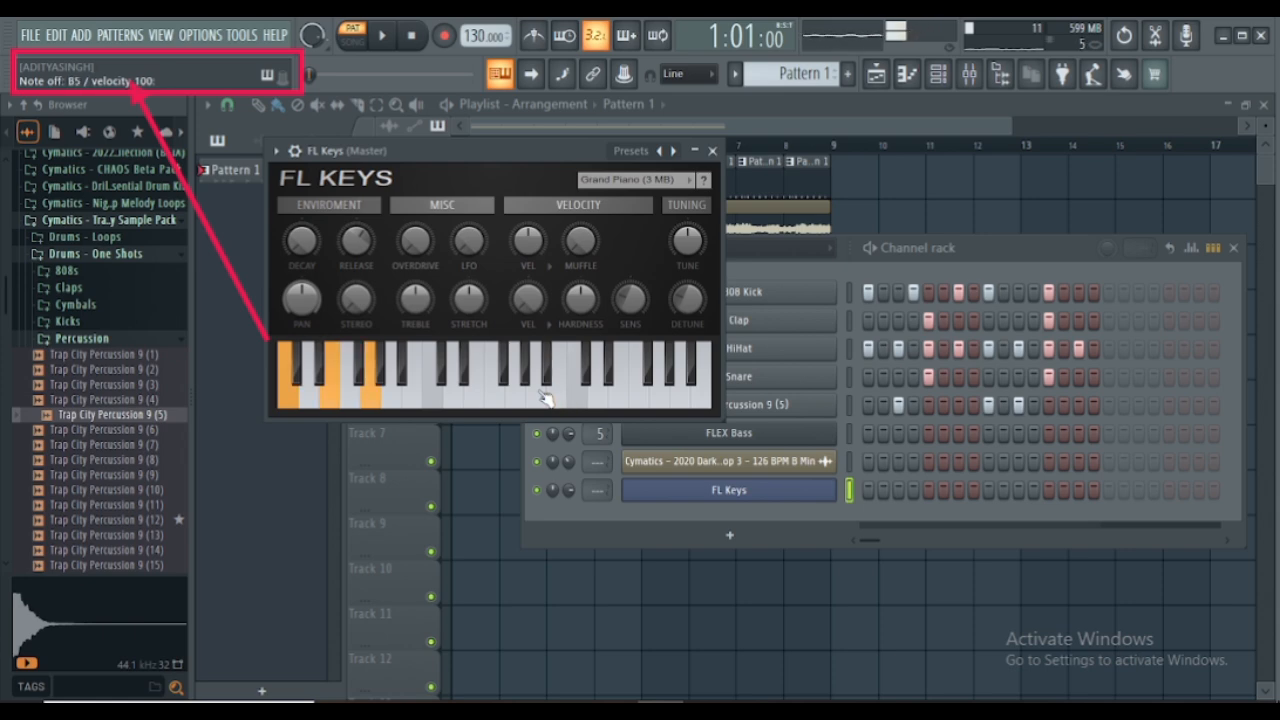
key(s)
key(u)
key(s)
key(u)
key(u)
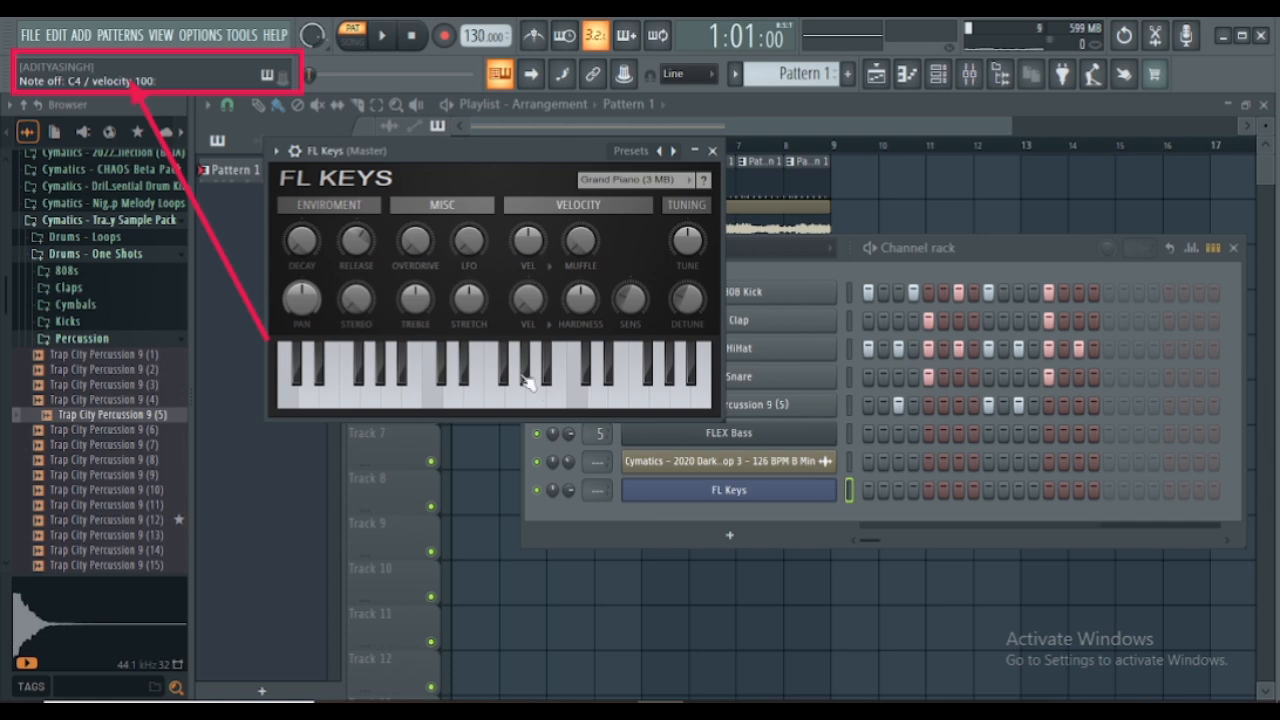
- Audition a few high and low notes on the FL Keys on-screen piano and close the plugin window
click(560, 388)
click(643, 390)
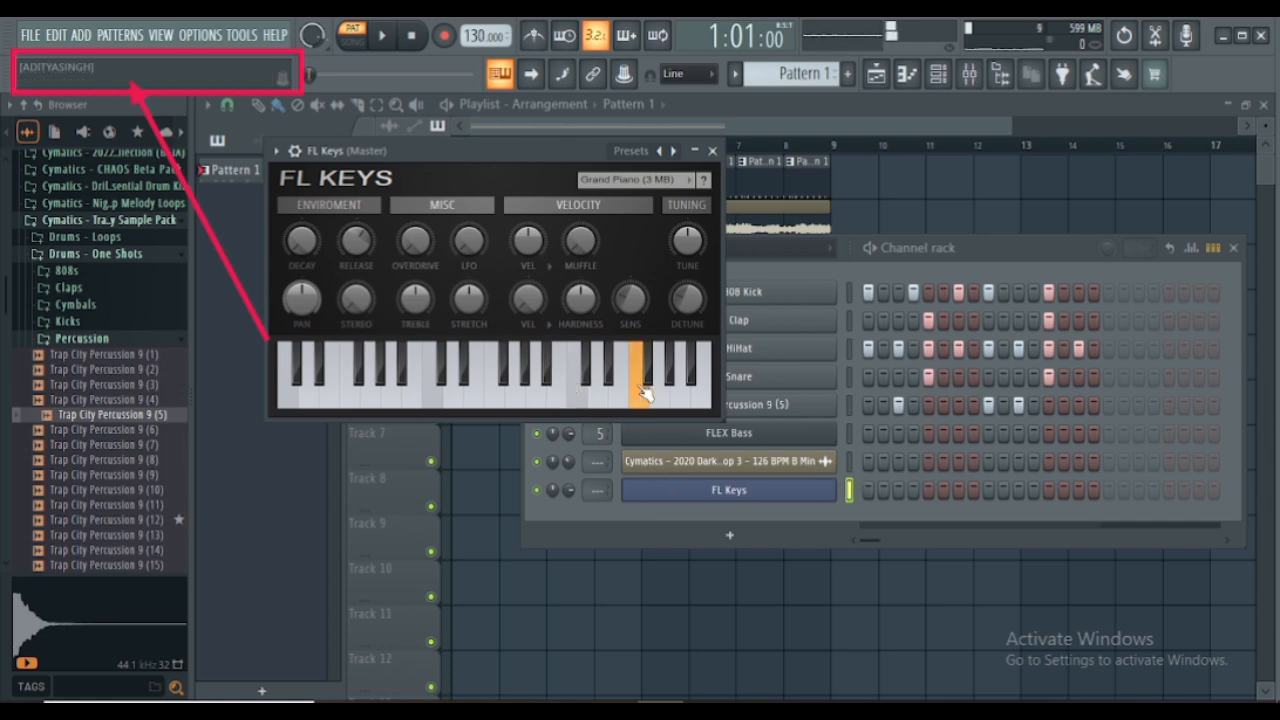
click(433, 392)
click(384, 378)
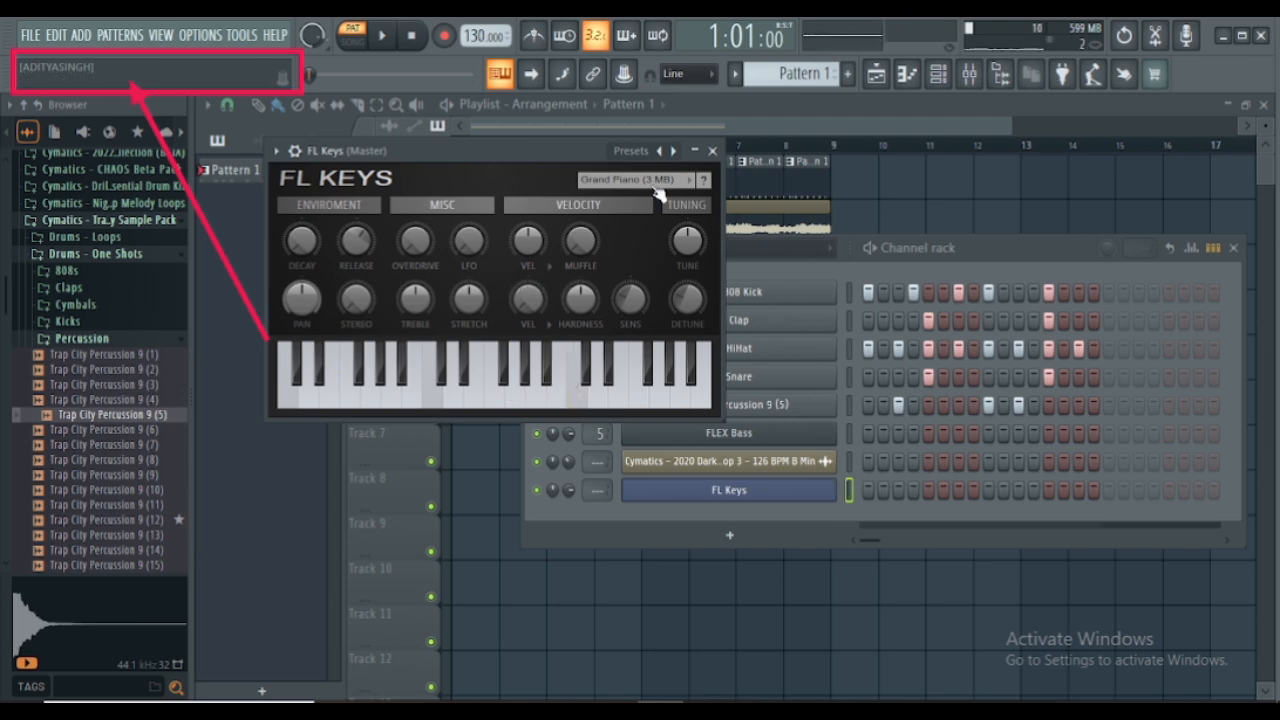
click(712, 152)
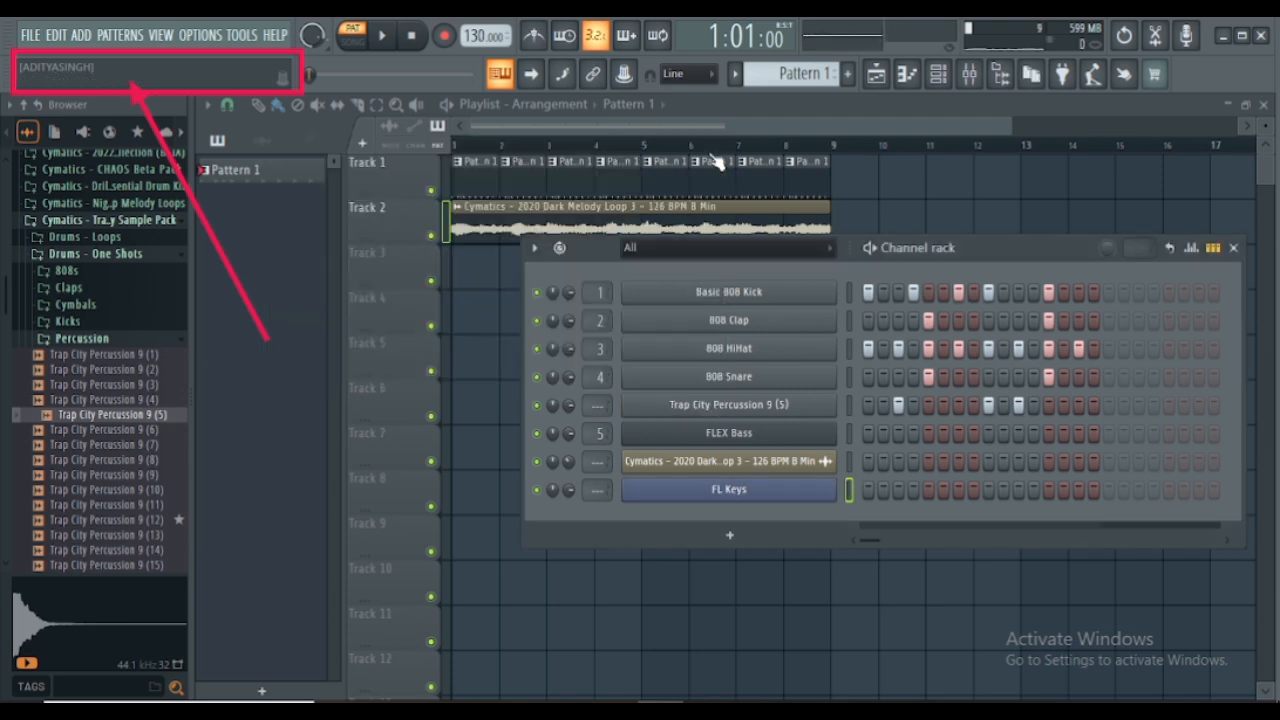
right_click(712, 498)
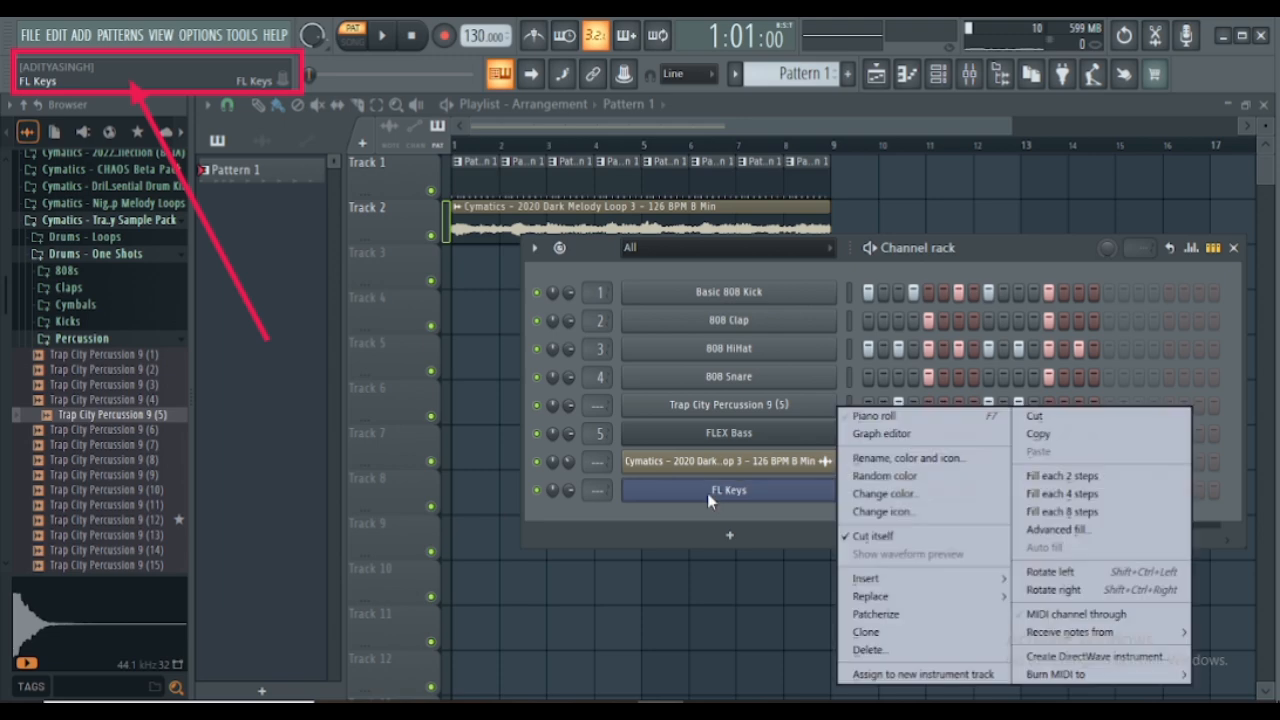
click(867, 417)
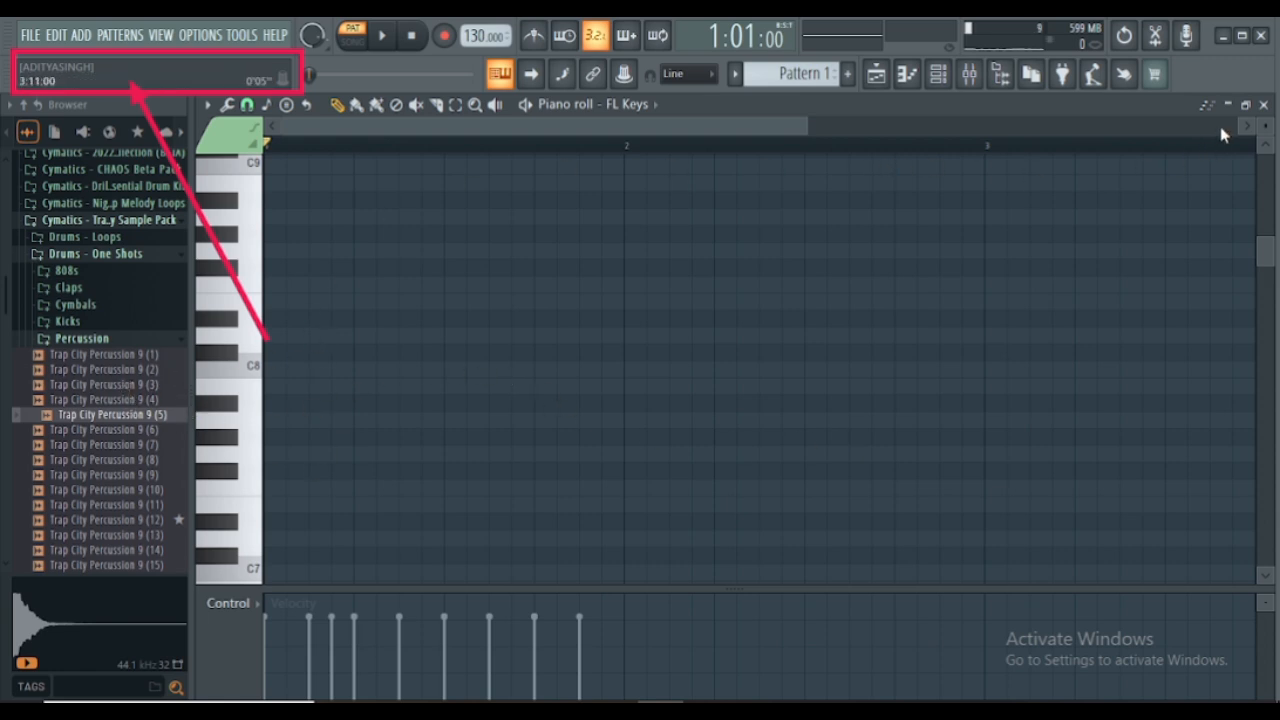
click(1264, 105)
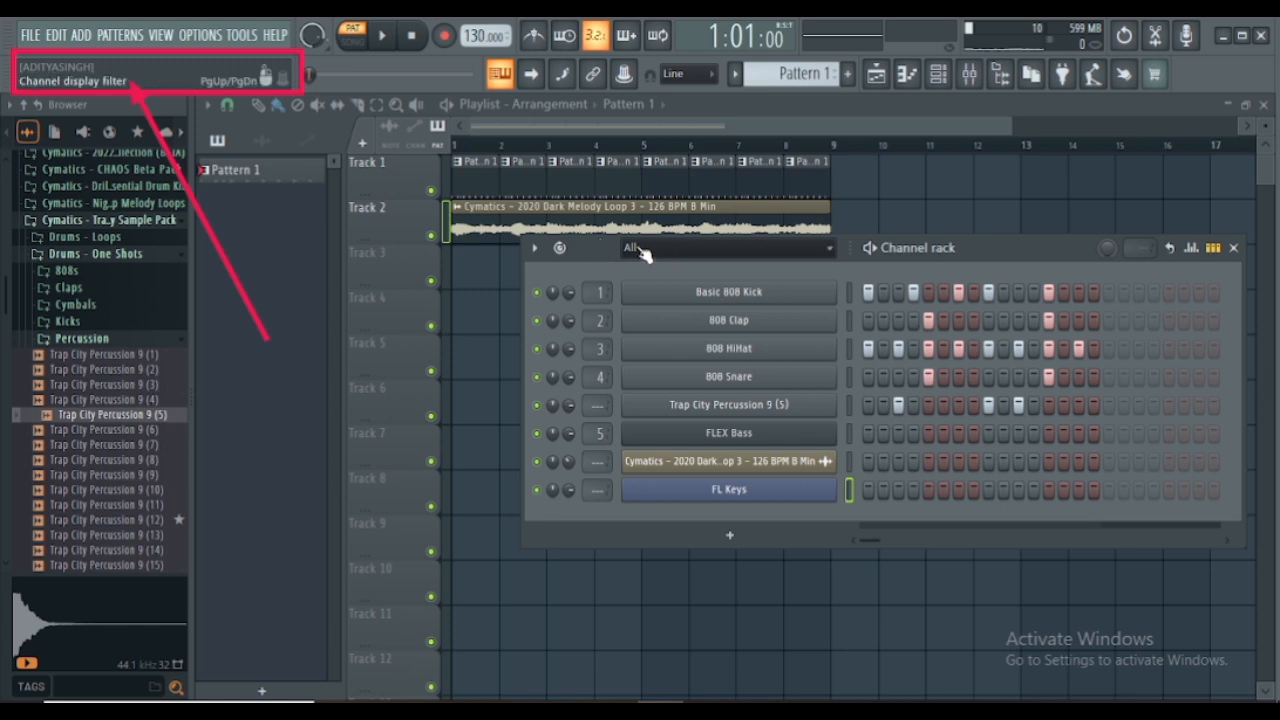
- Move the channel rack clear of the Track 2 audio clip and open the piano roll for FL Keys
scroll(716, 152, up, 4)
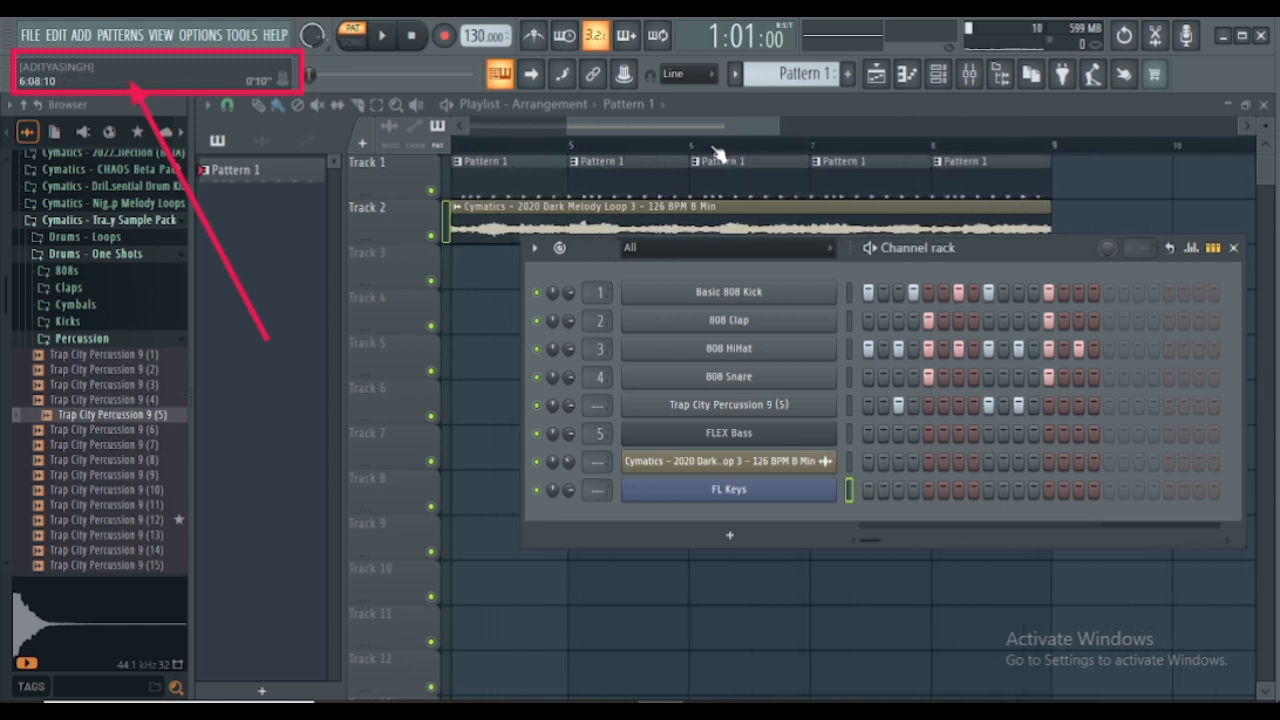
drag(997, 256, 947, 342)
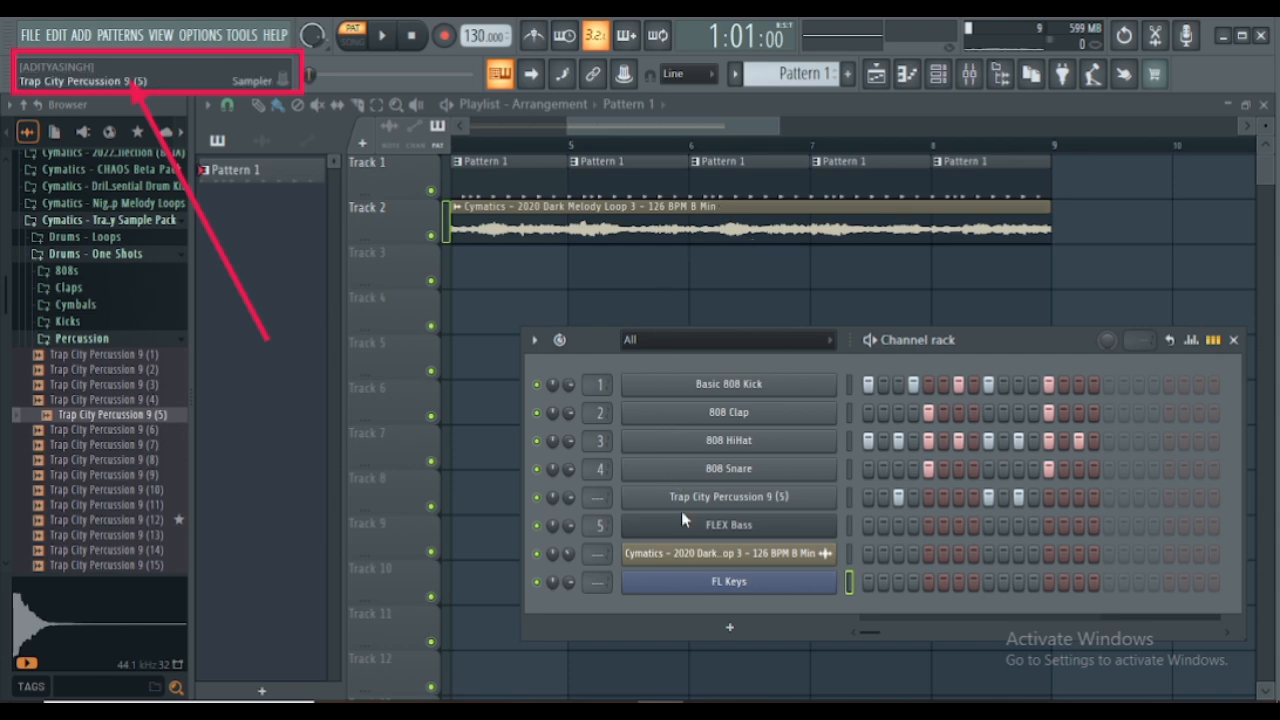
right_click(712, 585)
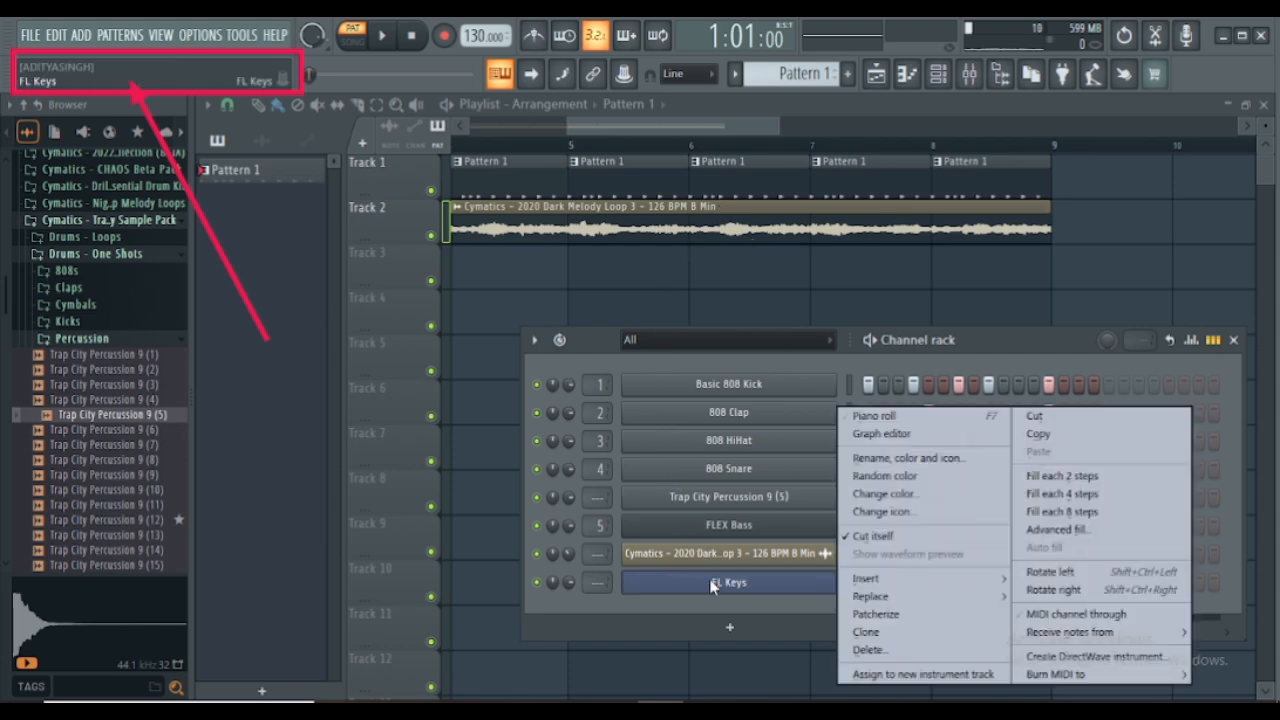
click(861, 420)
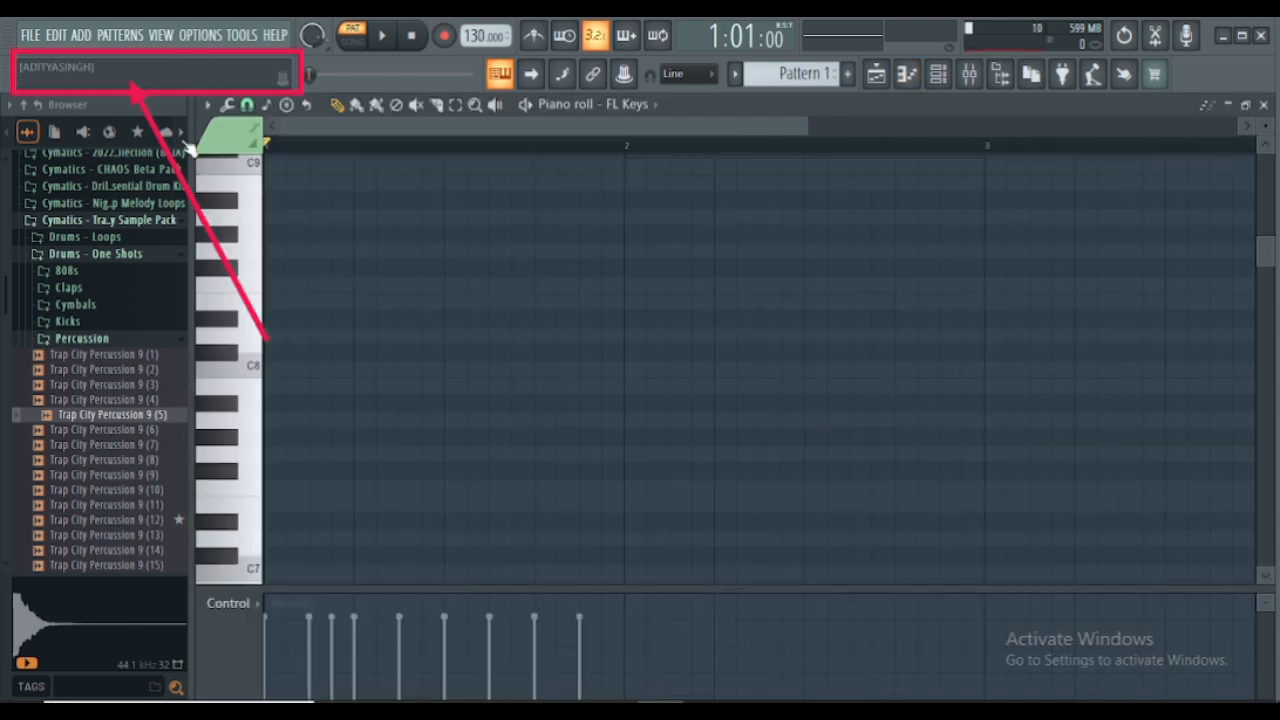
- Set the piano roll's scale highlighting to Minor Natural (Aeolian) with root note B
click(210, 107)
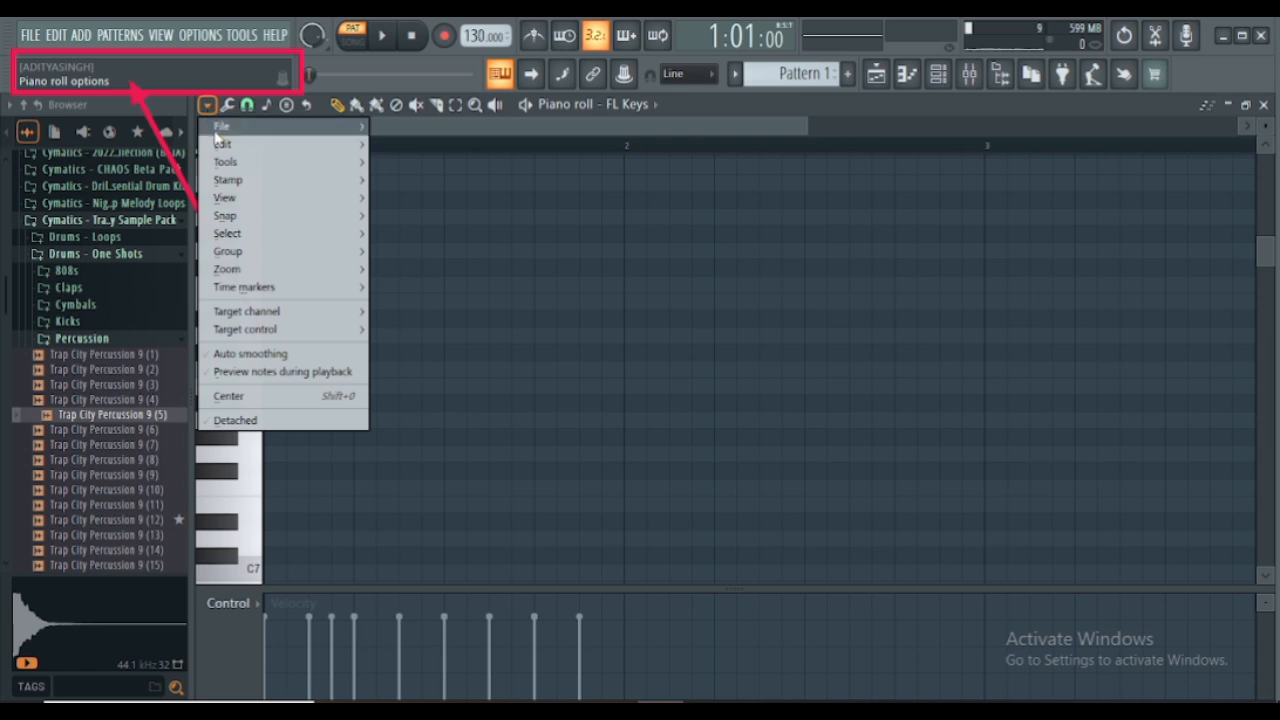
mouse_move(256, 203)
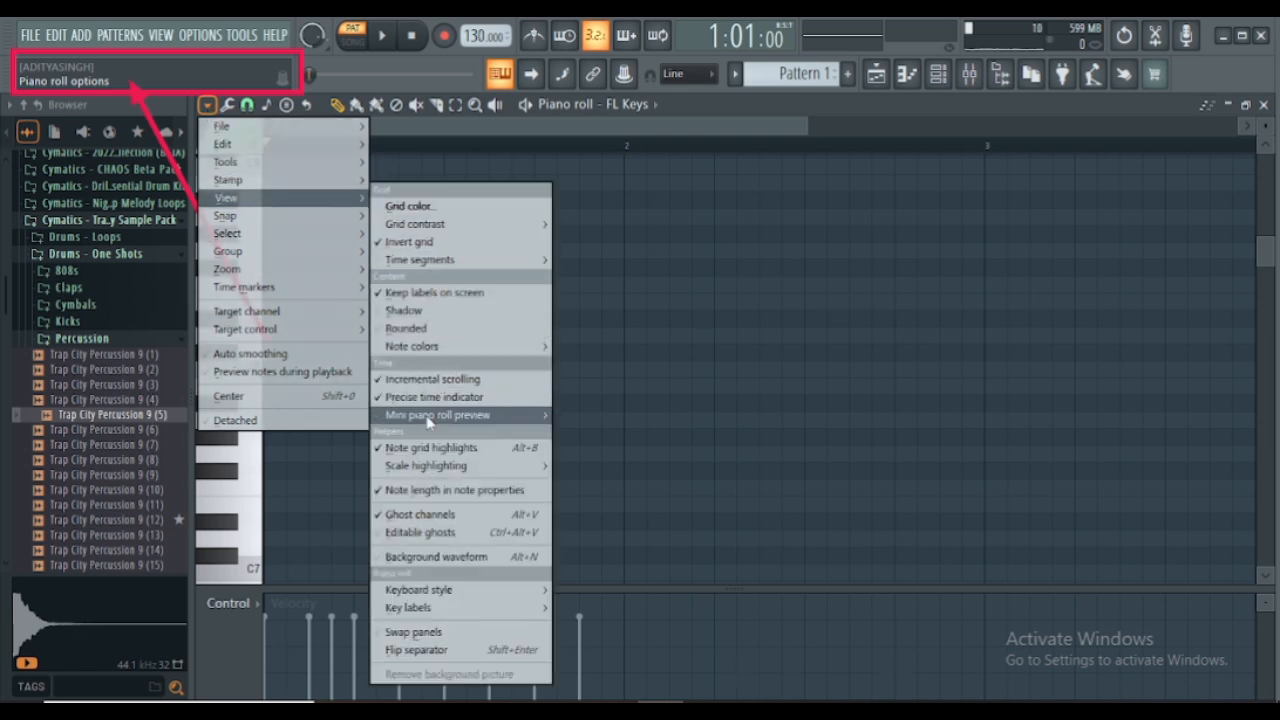
mouse_move(419, 476)
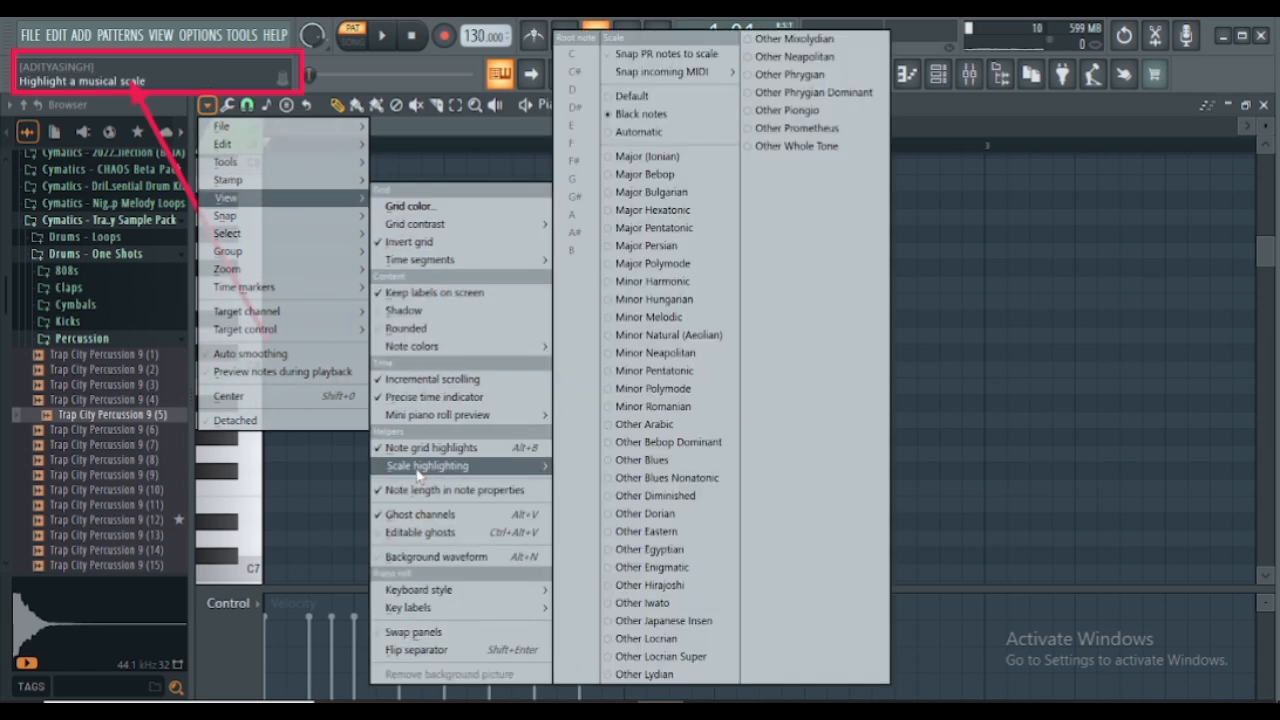
click(614, 337)
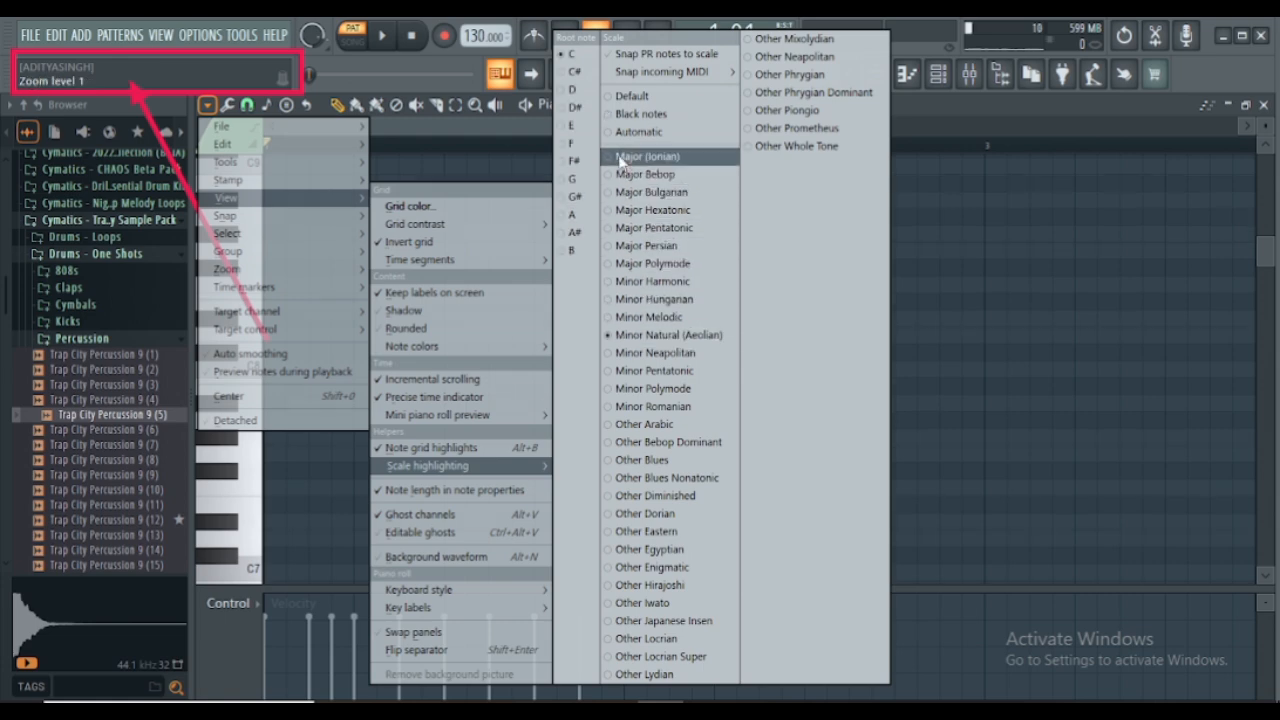
click(565, 251)
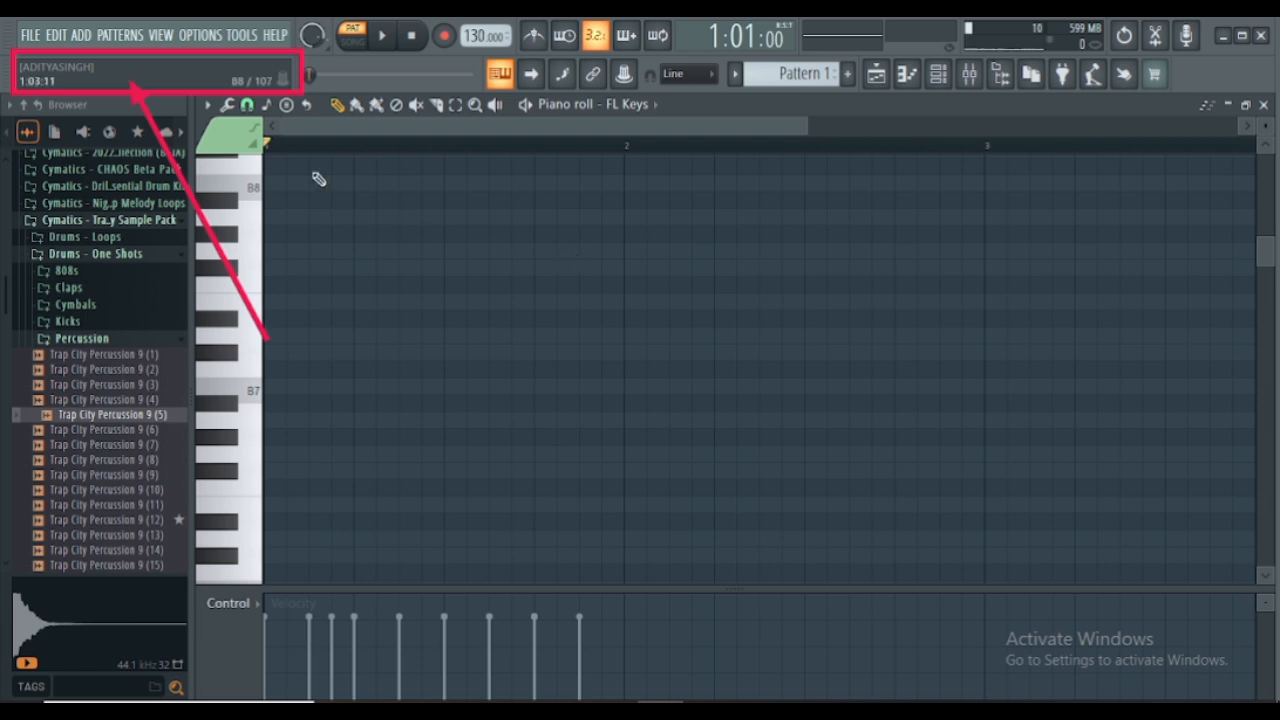
- Draw a B6 note at the start of bar 1 and lengthen it to one full bar
click(207, 104)
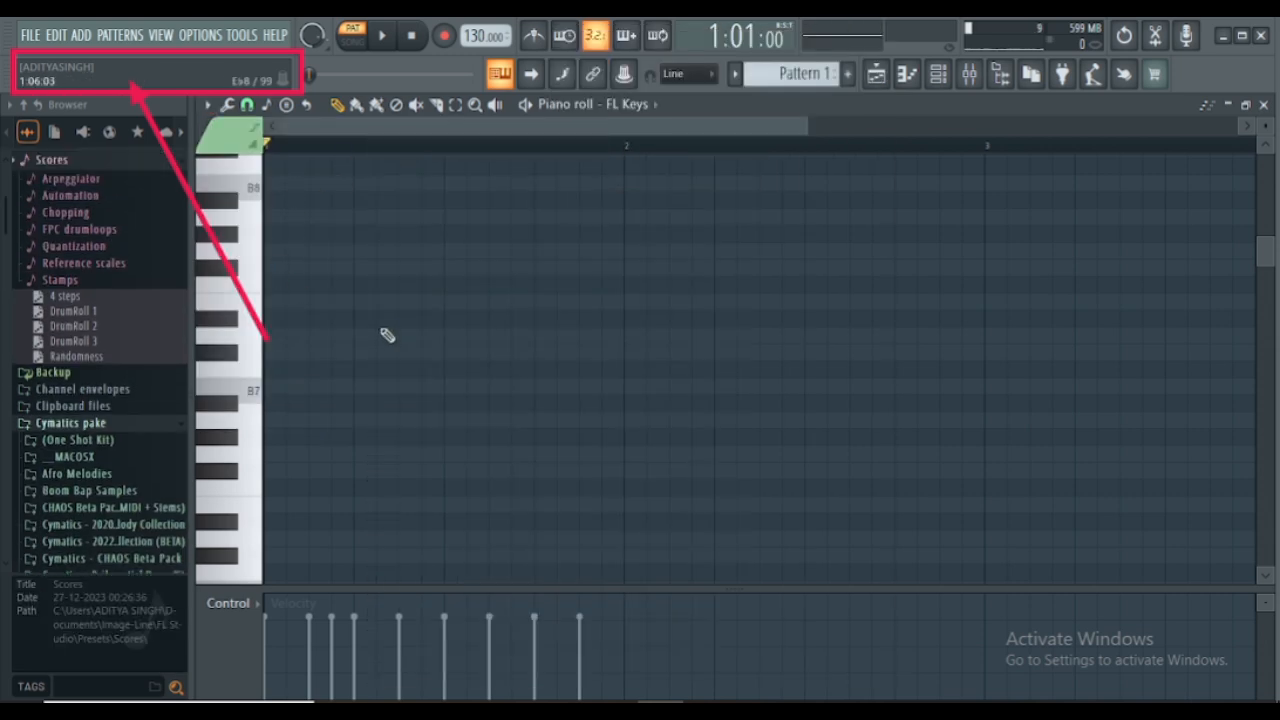
scroll(375, 340, down, 3)
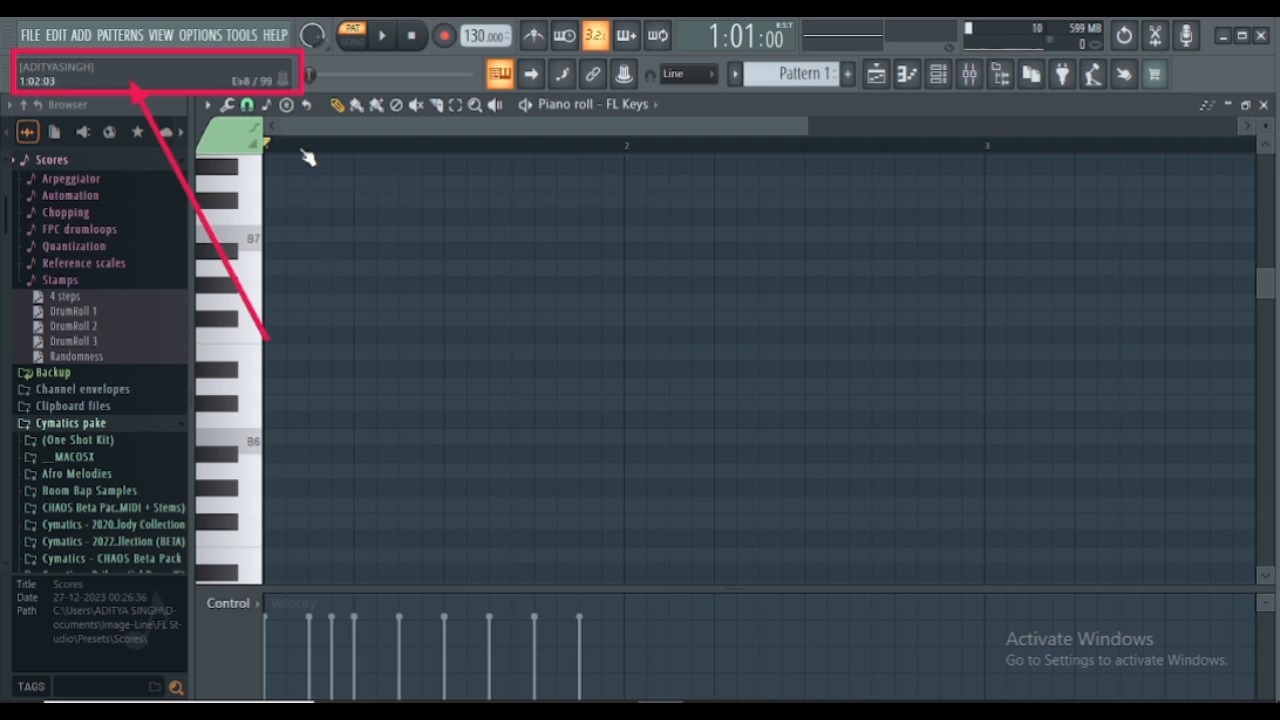
click(622, 144)
drag(624, 148, 256, 158)
scroll(314, 320, down, 2)
click(240, 402)
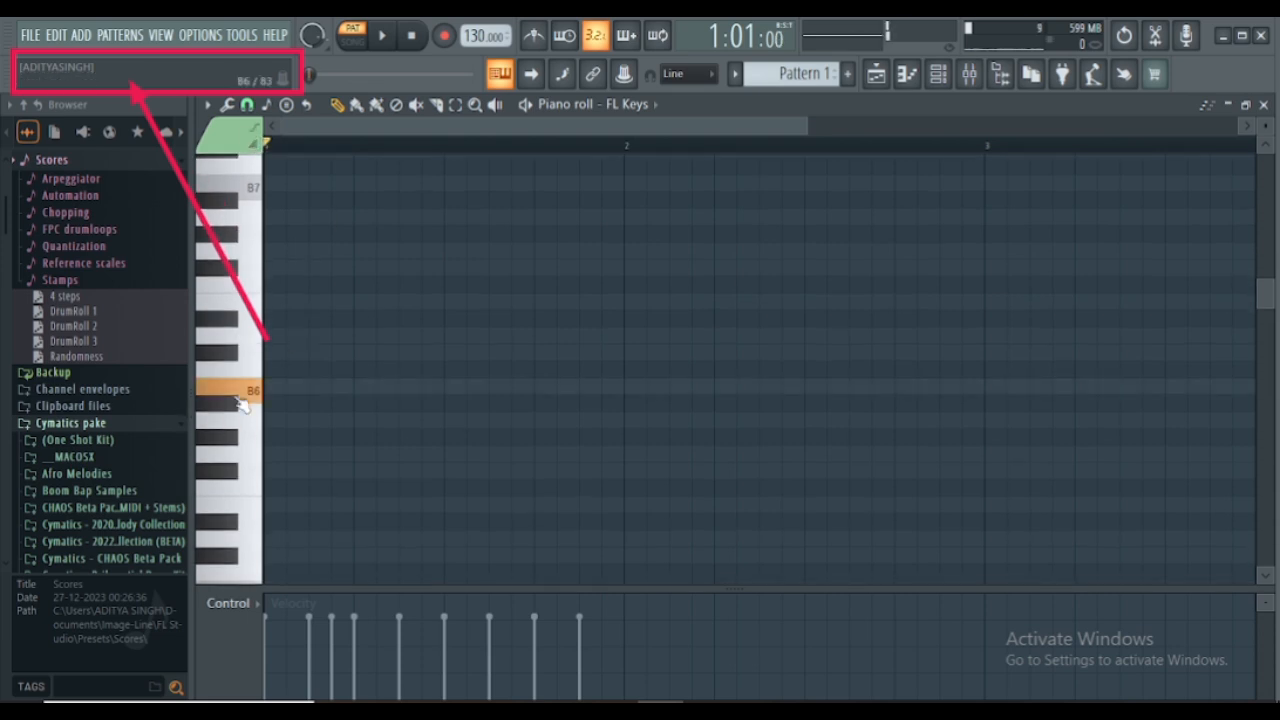
click(280, 388)
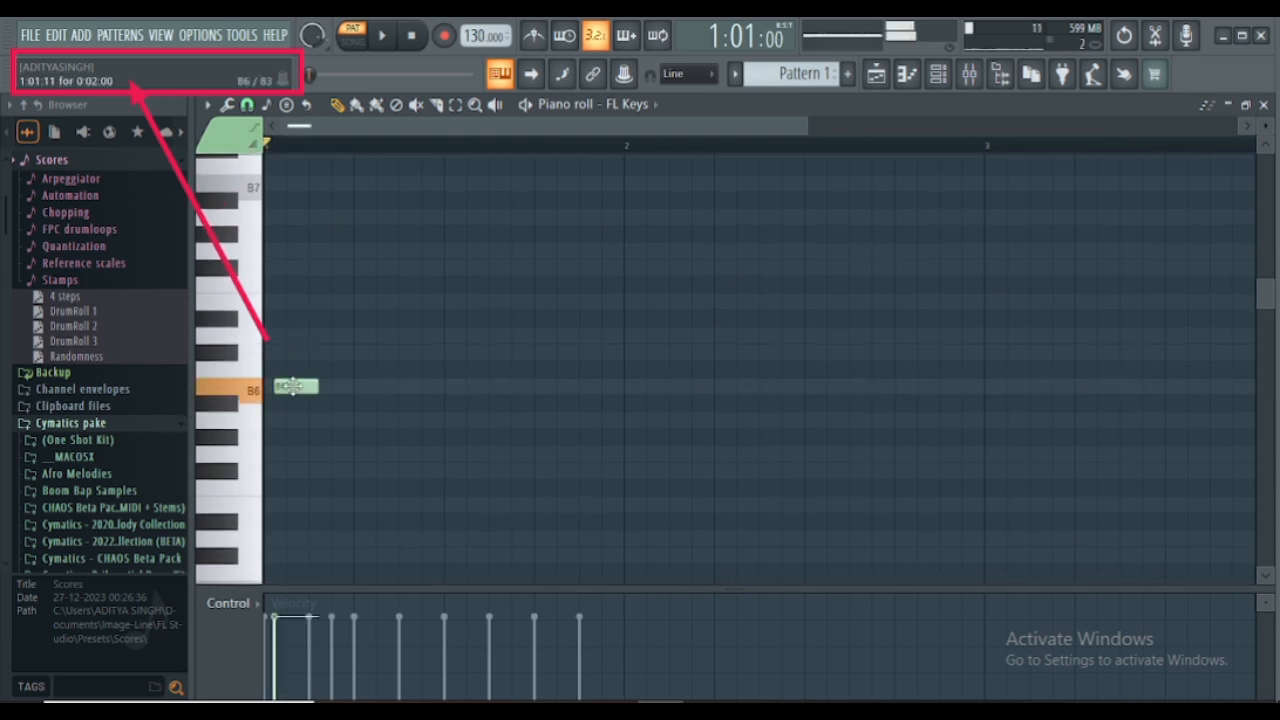
drag(290, 386, 623, 389)
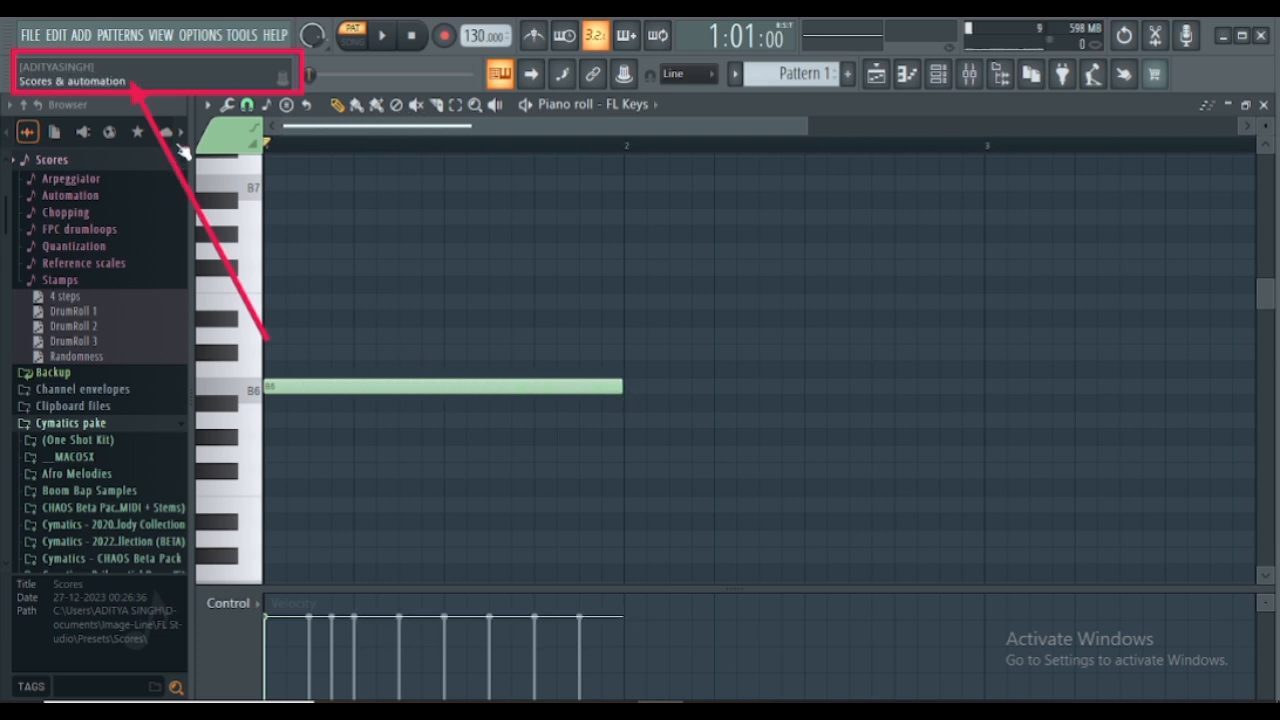
- Delete the B6 note, redraw it in bar 1, and stack one-bar D7 and Gb7 notes above it
right_click(370, 380)
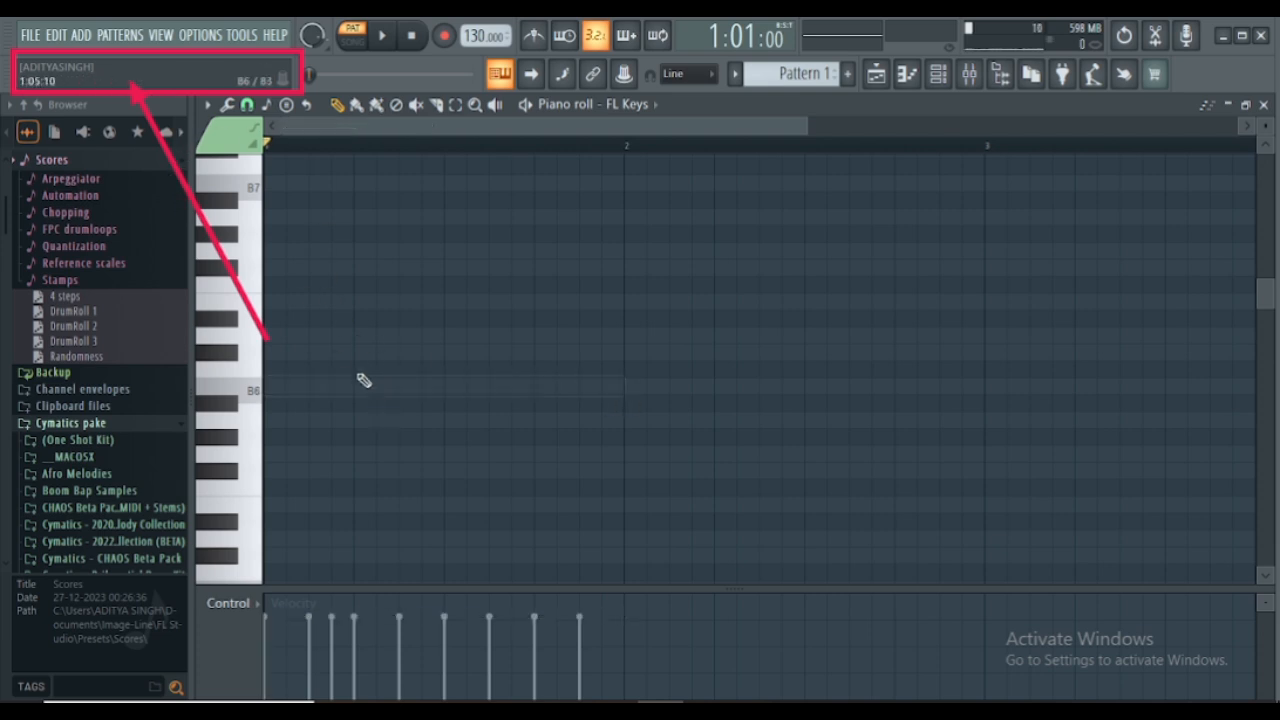
click(247, 105)
click(262, 388)
click(272, 390)
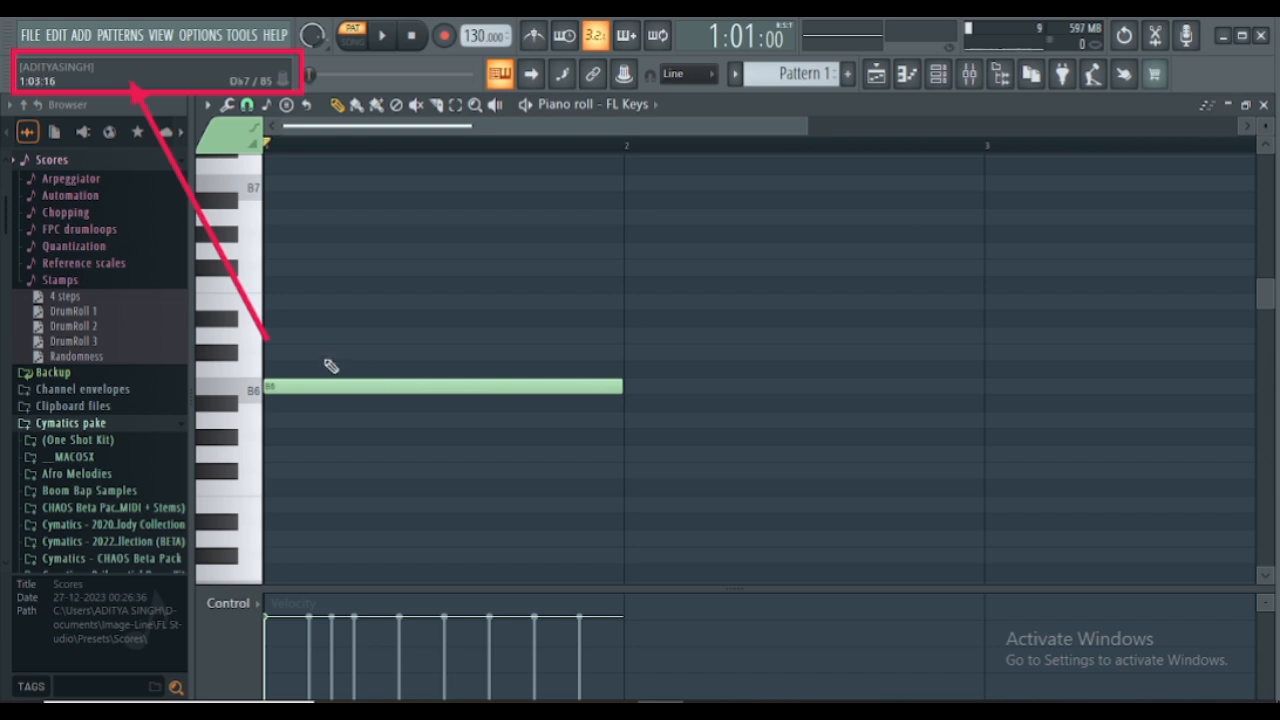
click(266, 334)
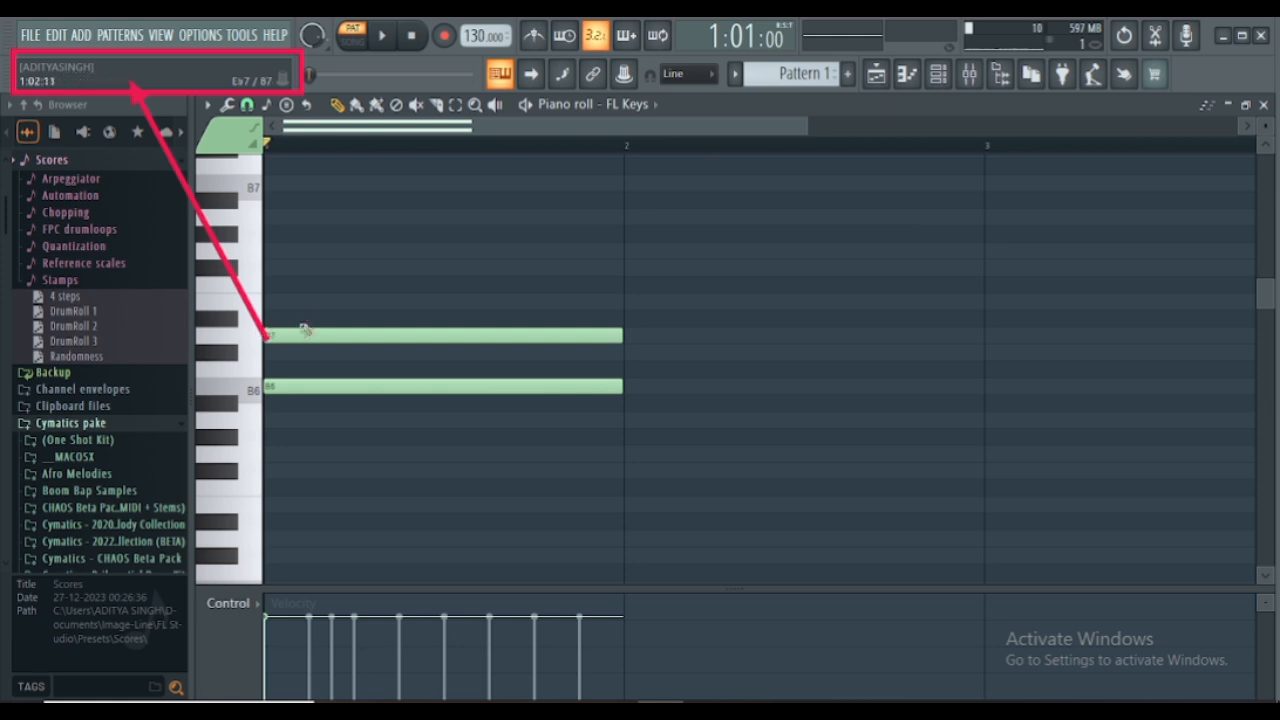
click(269, 266)
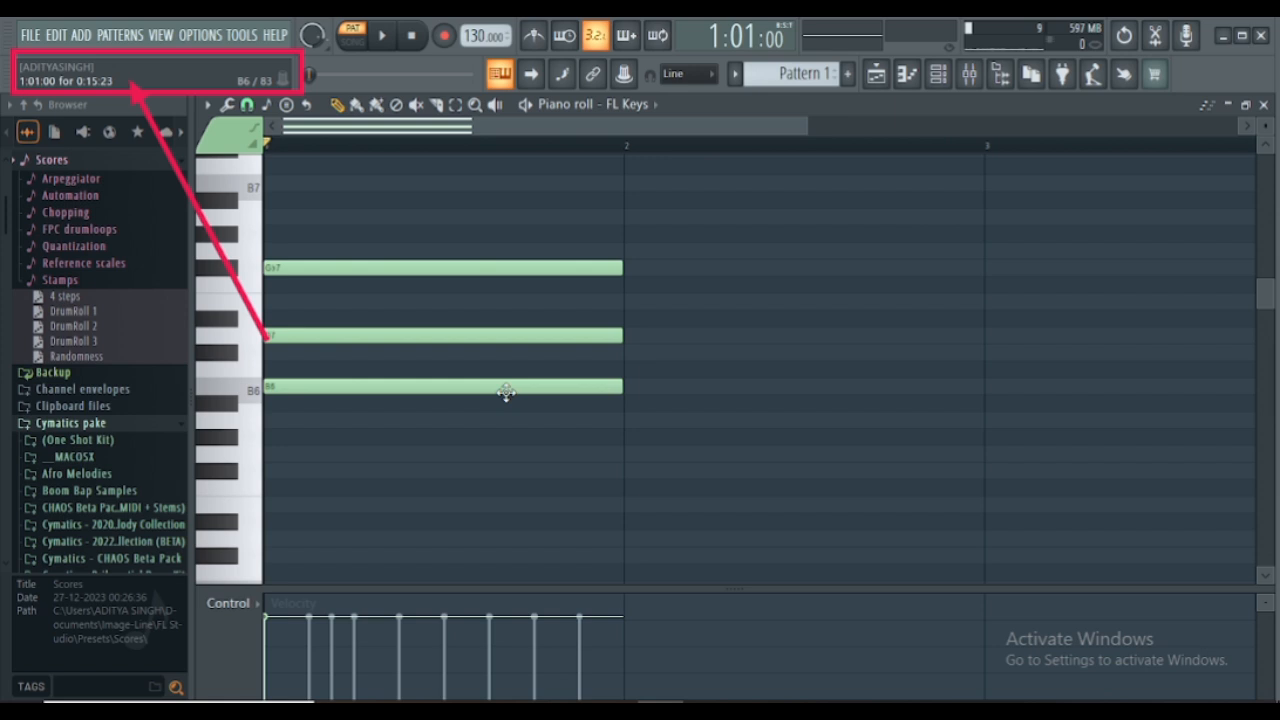
- Delete all three notes of the bar 1 chord
right_click(360, 385)
right_click(362, 336)
right_click(356, 268)
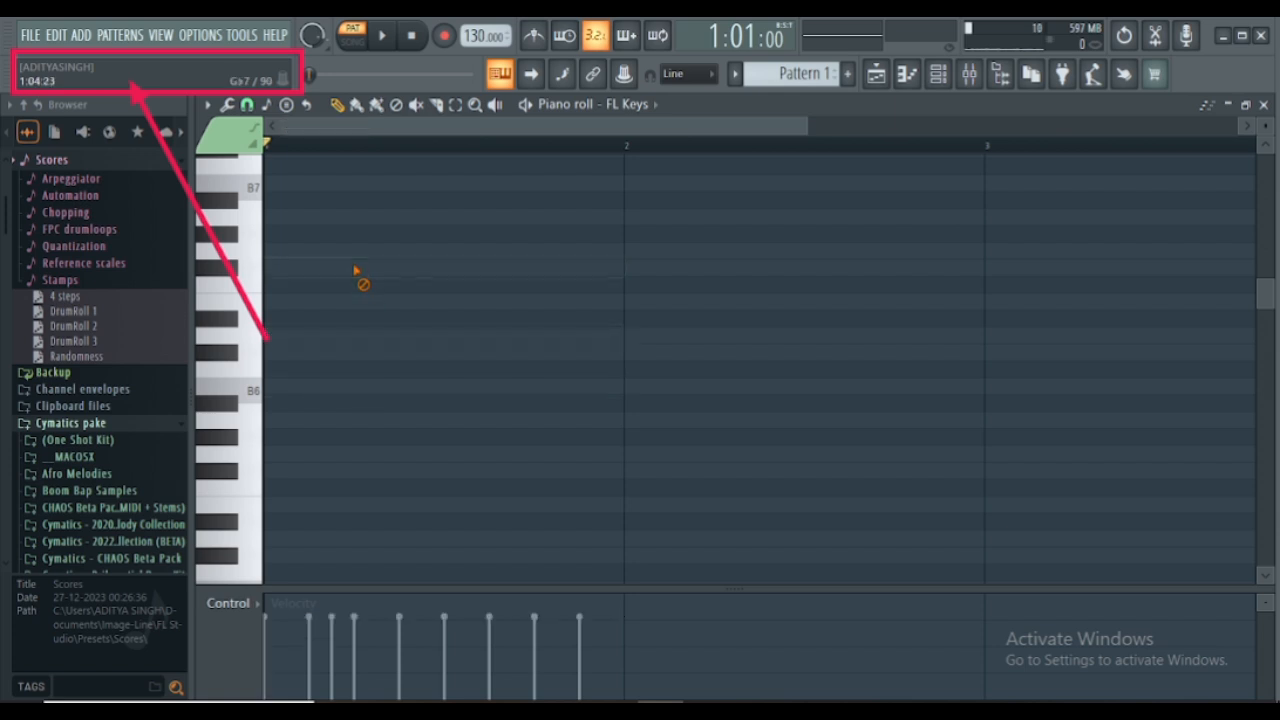
- Draw adjacent one-bar notes B6, C7, Db7 and D7 in bar 1, and delete C7 and Db7
click(259, 392)
click(268, 390)
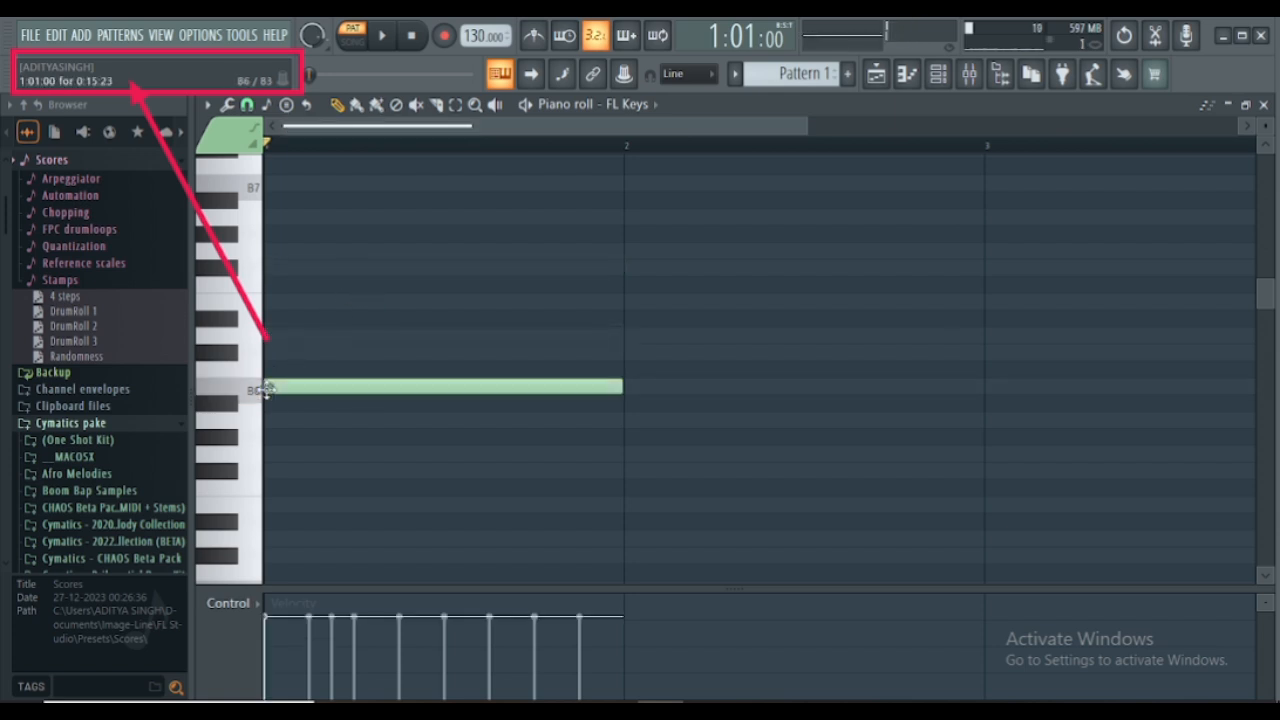
click(318, 369)
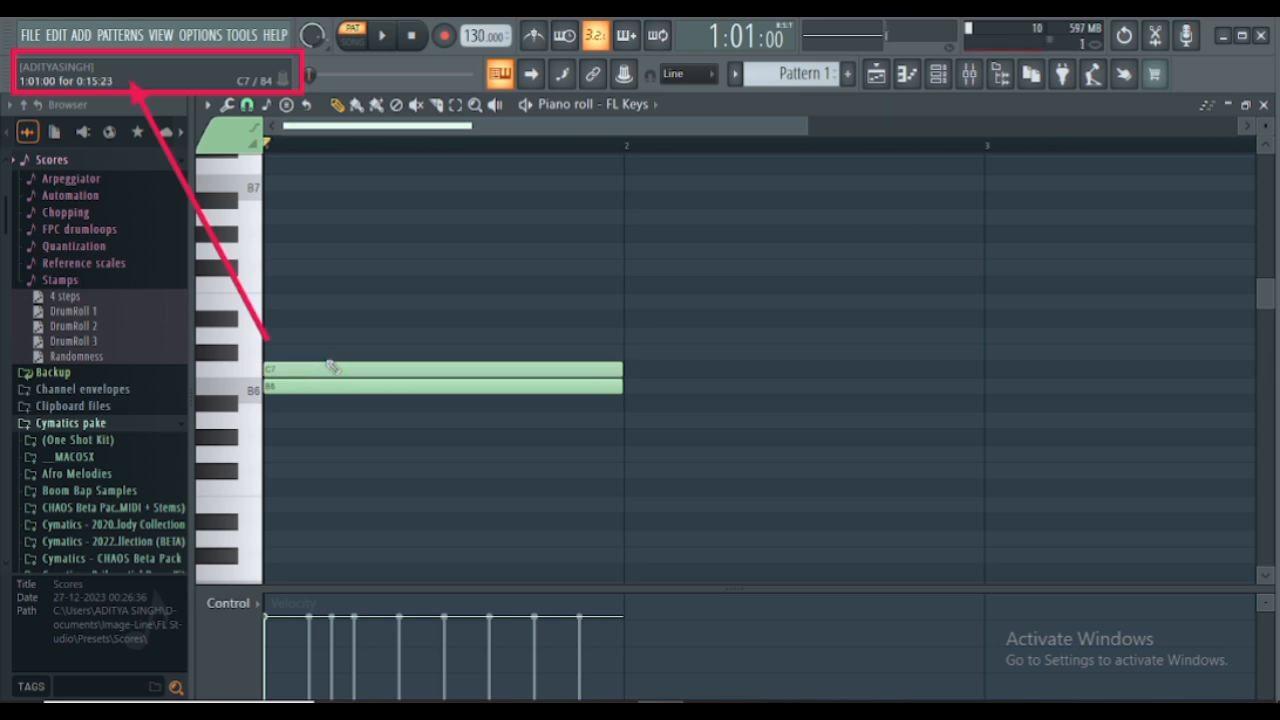
click(310, 352)
click(316, 335)
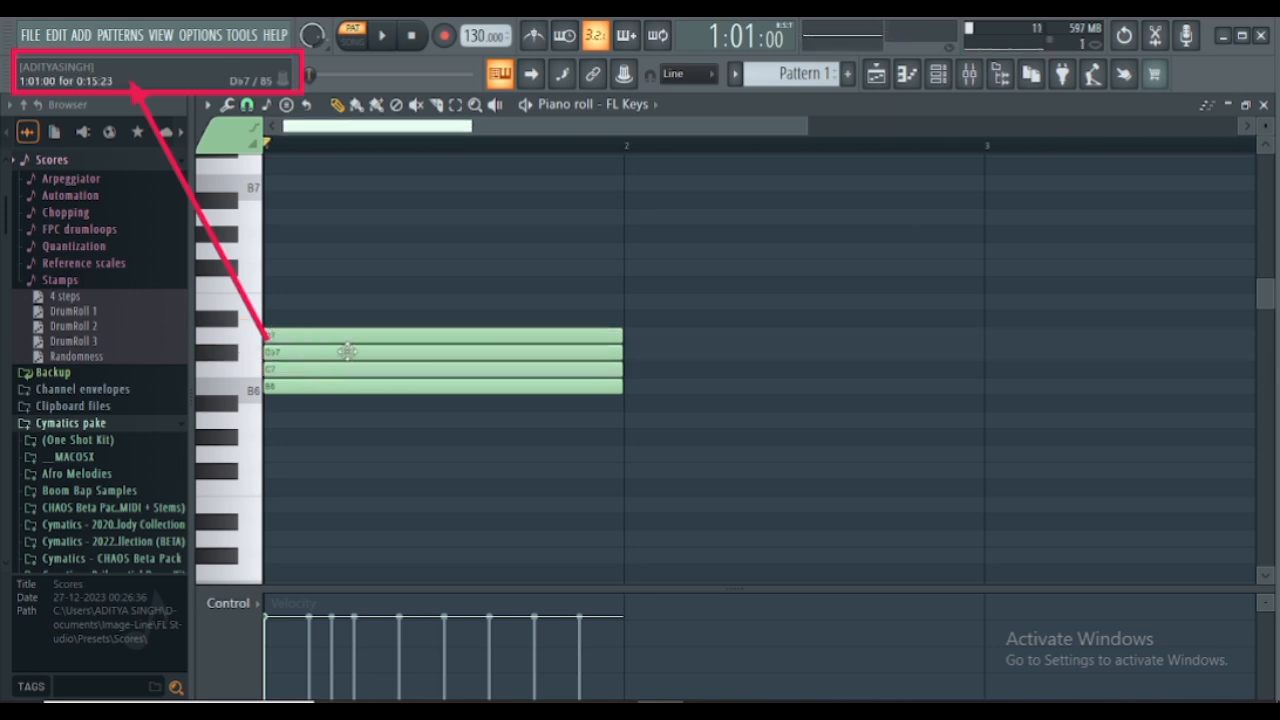
right_click(345, 352)
right_click(348, 369)
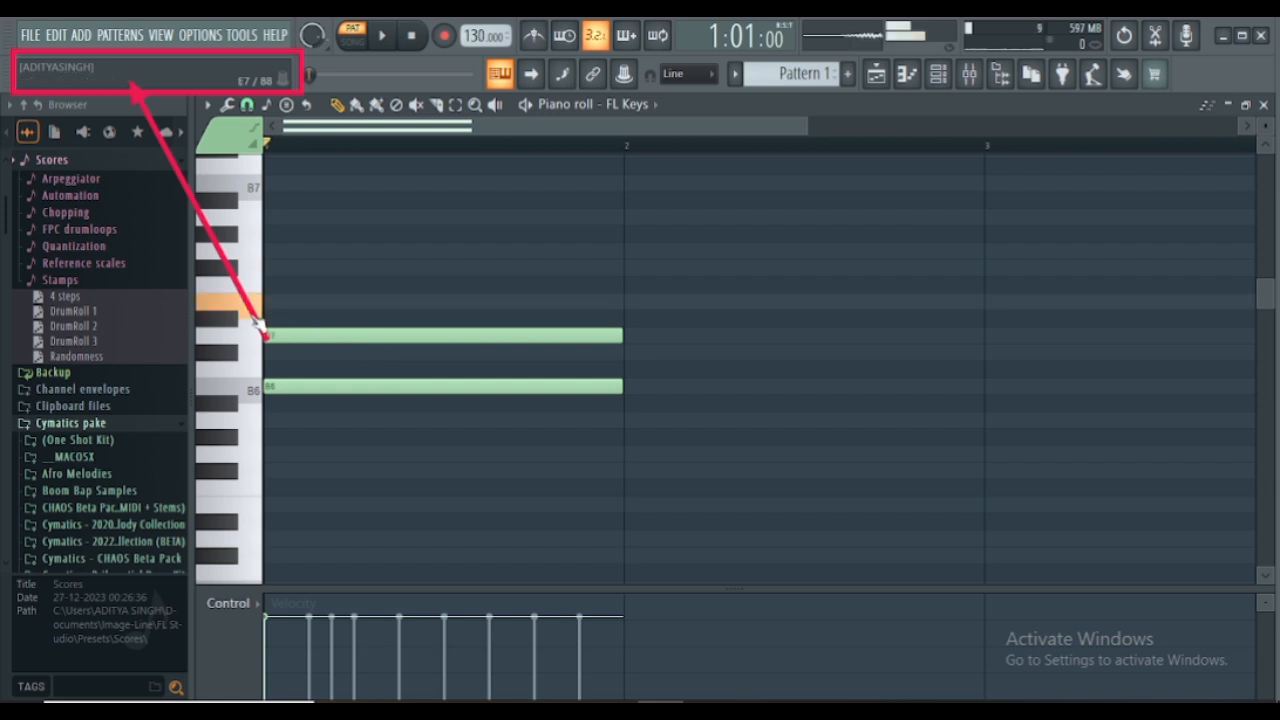
- Add a one-bar Gb7 note above D7 in bar 1 and play the resulting chord
click(255, 304)
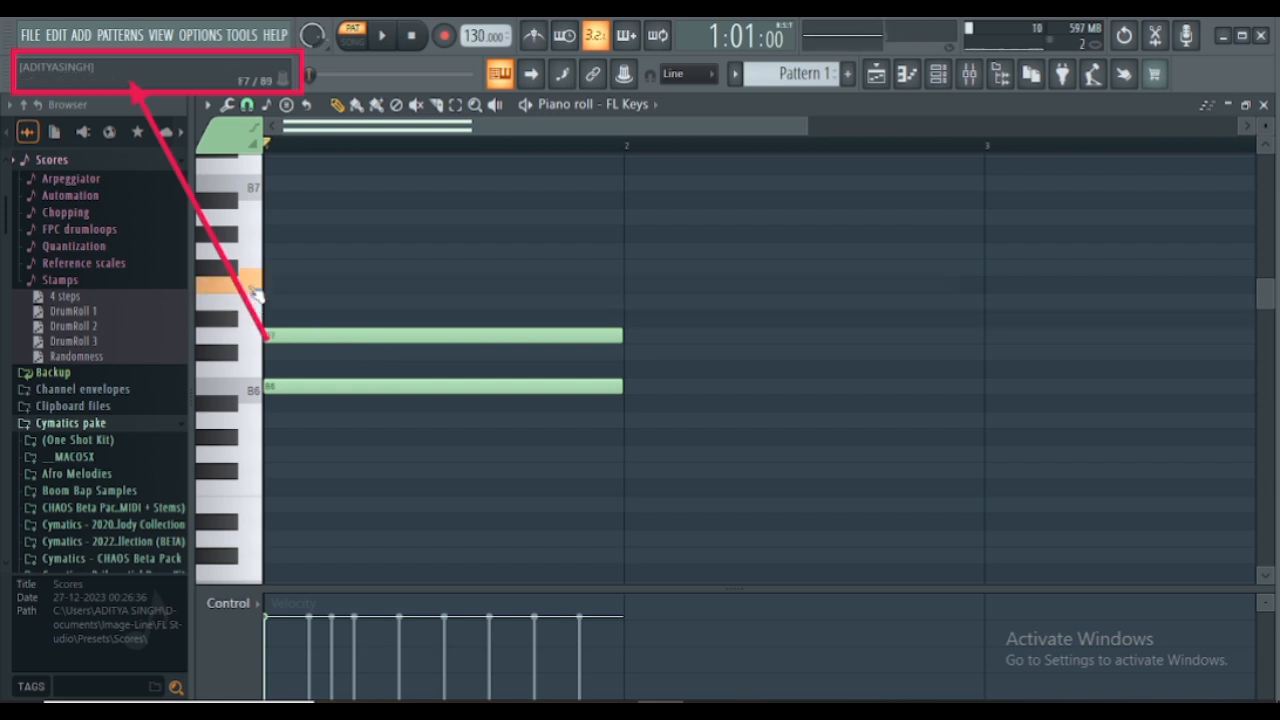
click(272, 267)
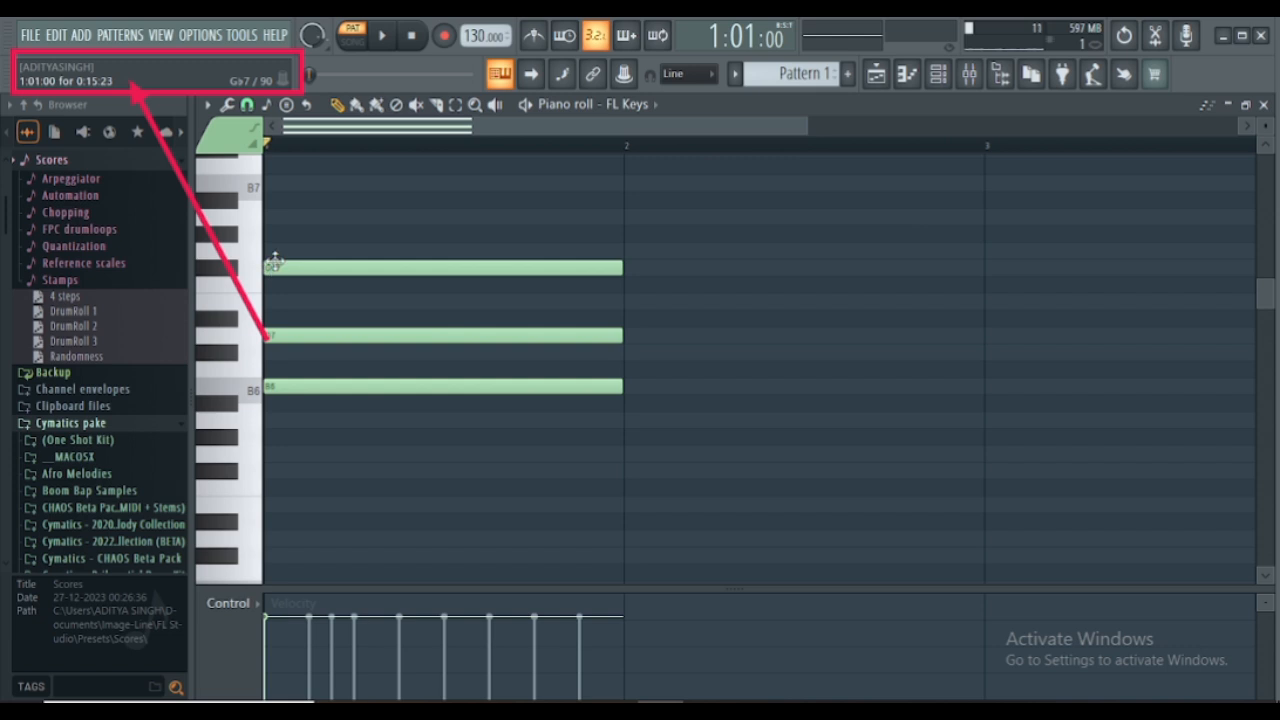
click(309, 271)
key(space)
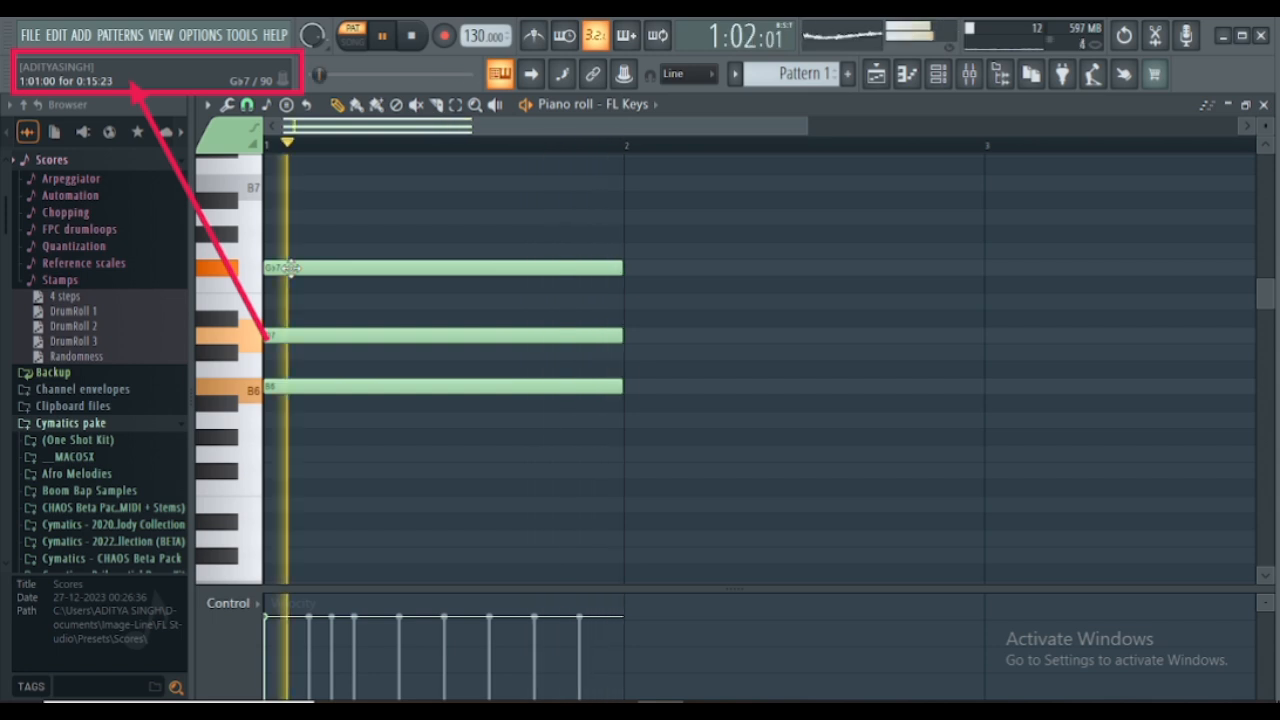
key(space)
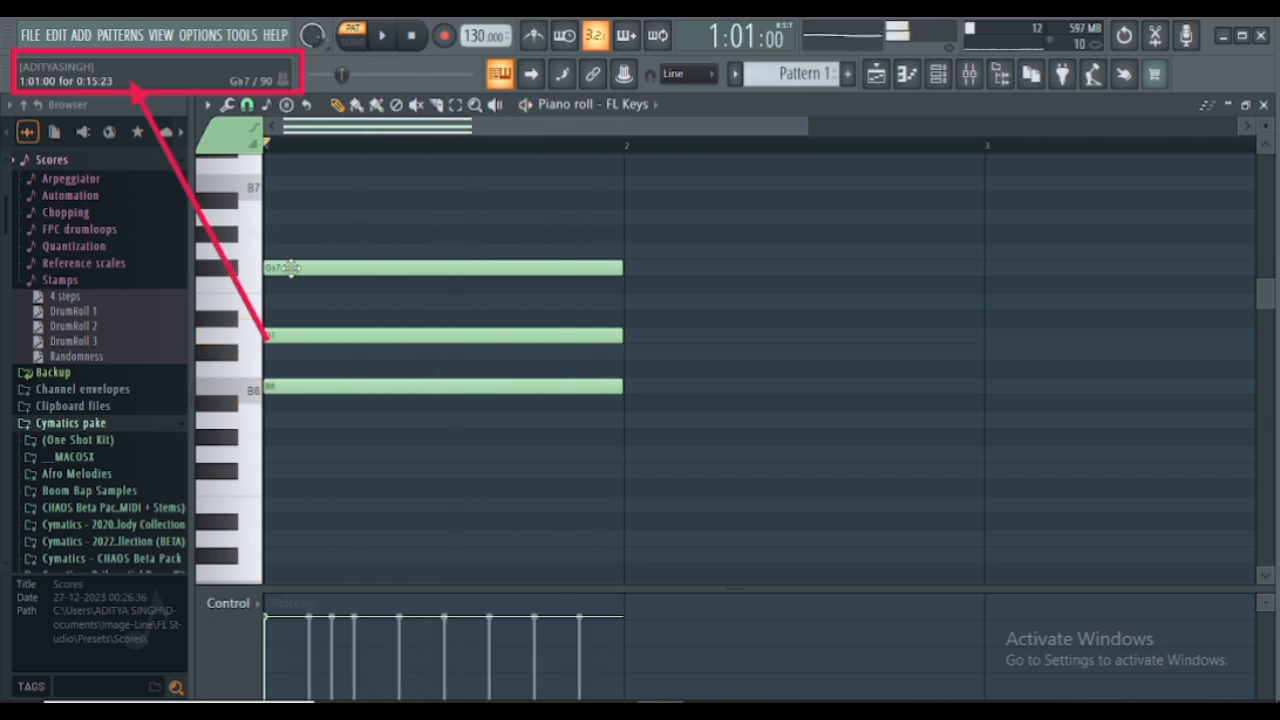
- Stack one-bar Db7, E7 and Ab7 notes in bar 2 and play back the two chords
click(626, 352)
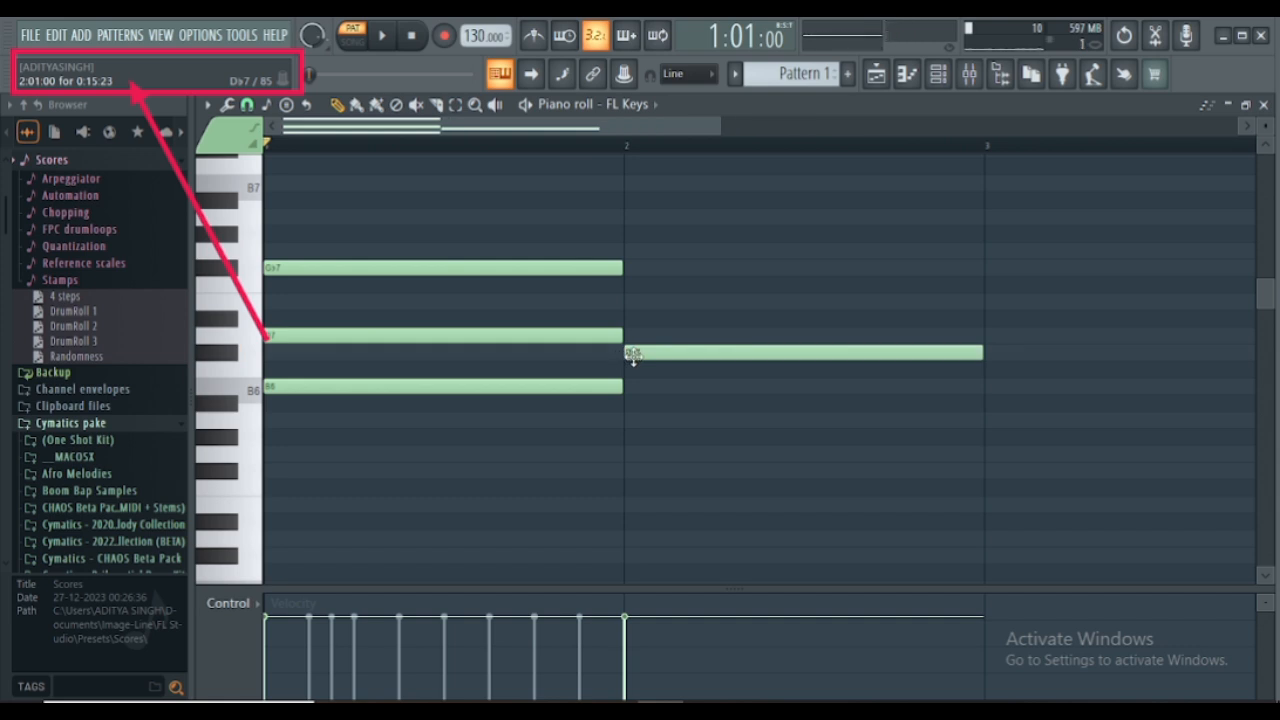
click(628, 302)
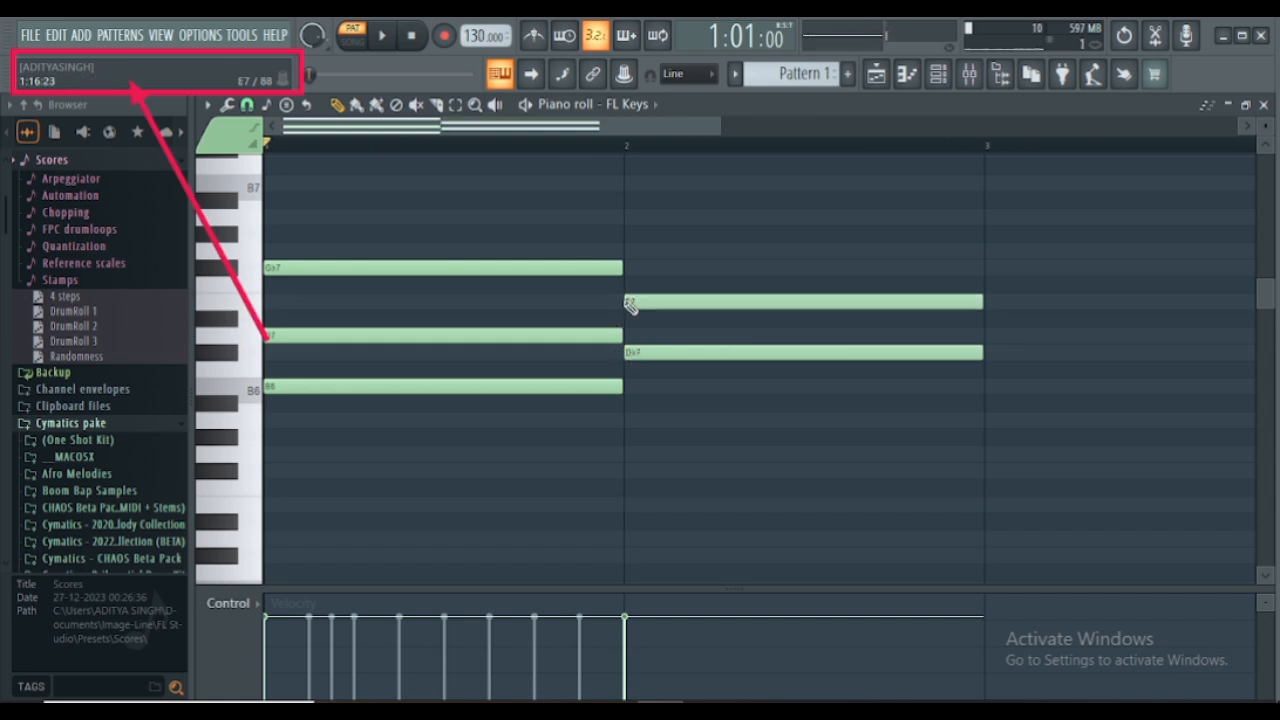
click(626, 234)
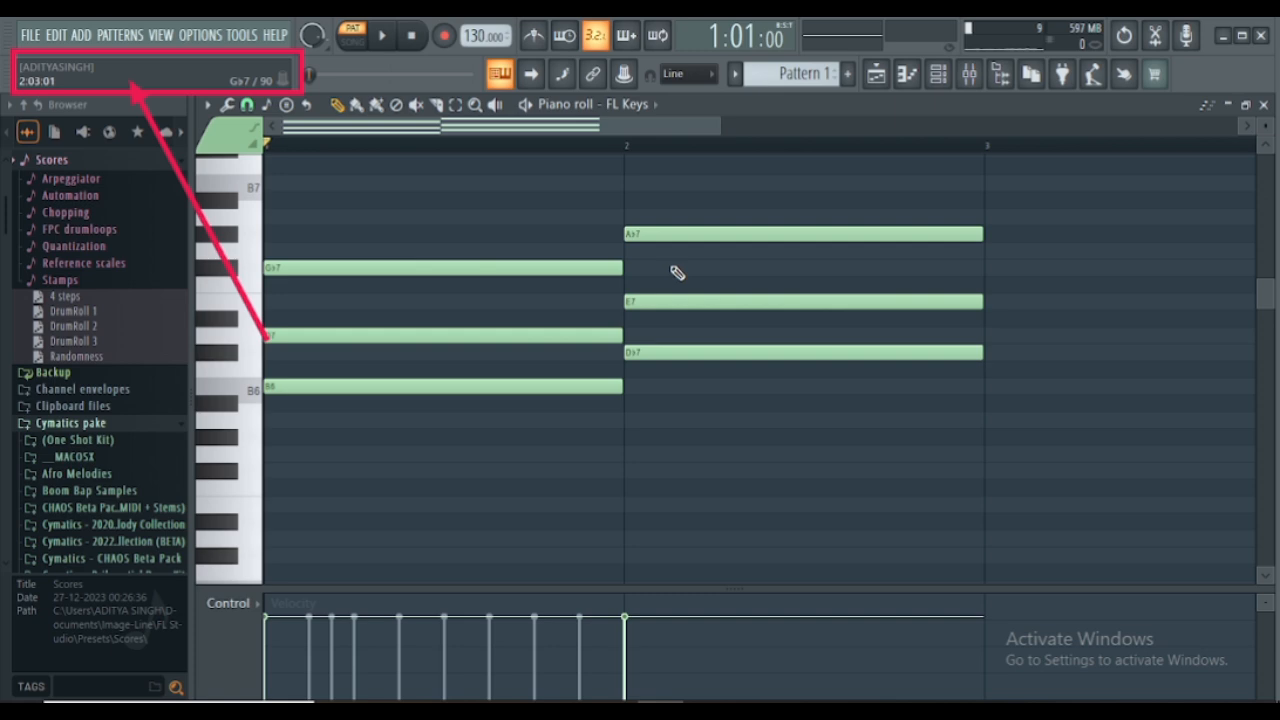
key(space)
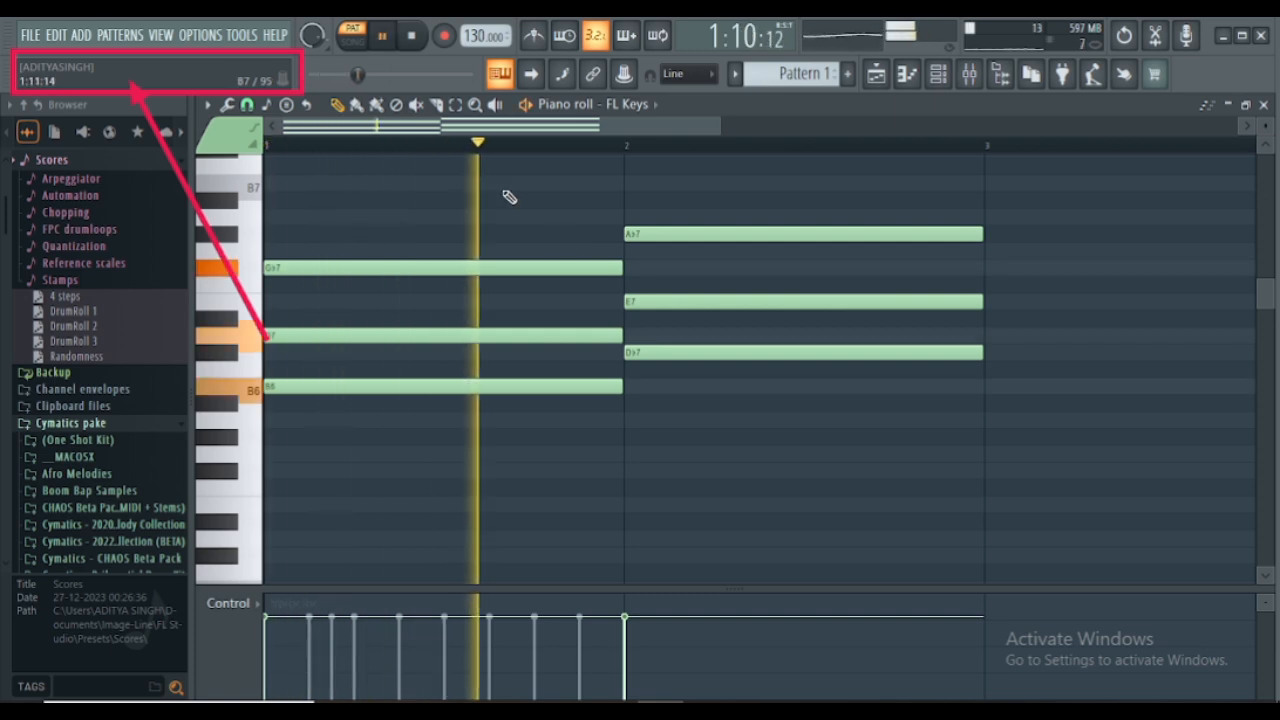
ctrl+scroll(492, 160, down, 4)
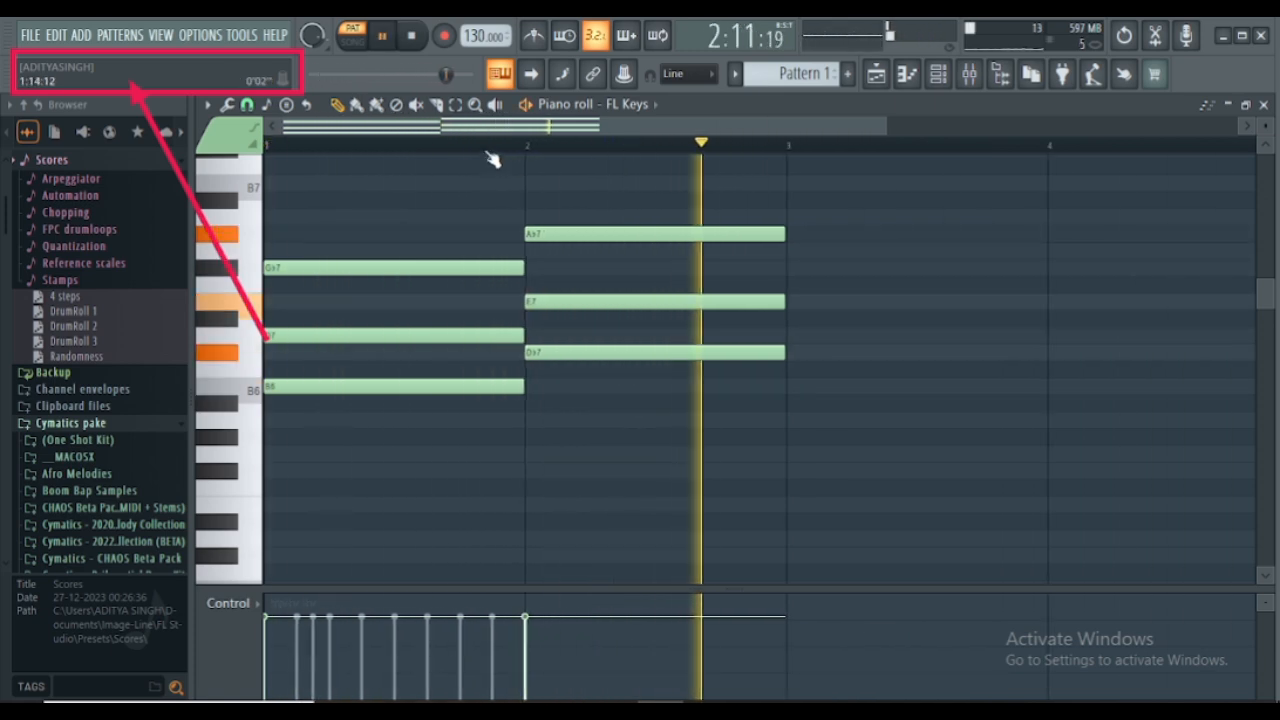
ctrl+scroll(492, 160, down, 1)
key(space)
- Stack one-bar Gb7, A7 and Db8 notes in bar 3 and play back the progression
scroll(664, 301, up, 2)
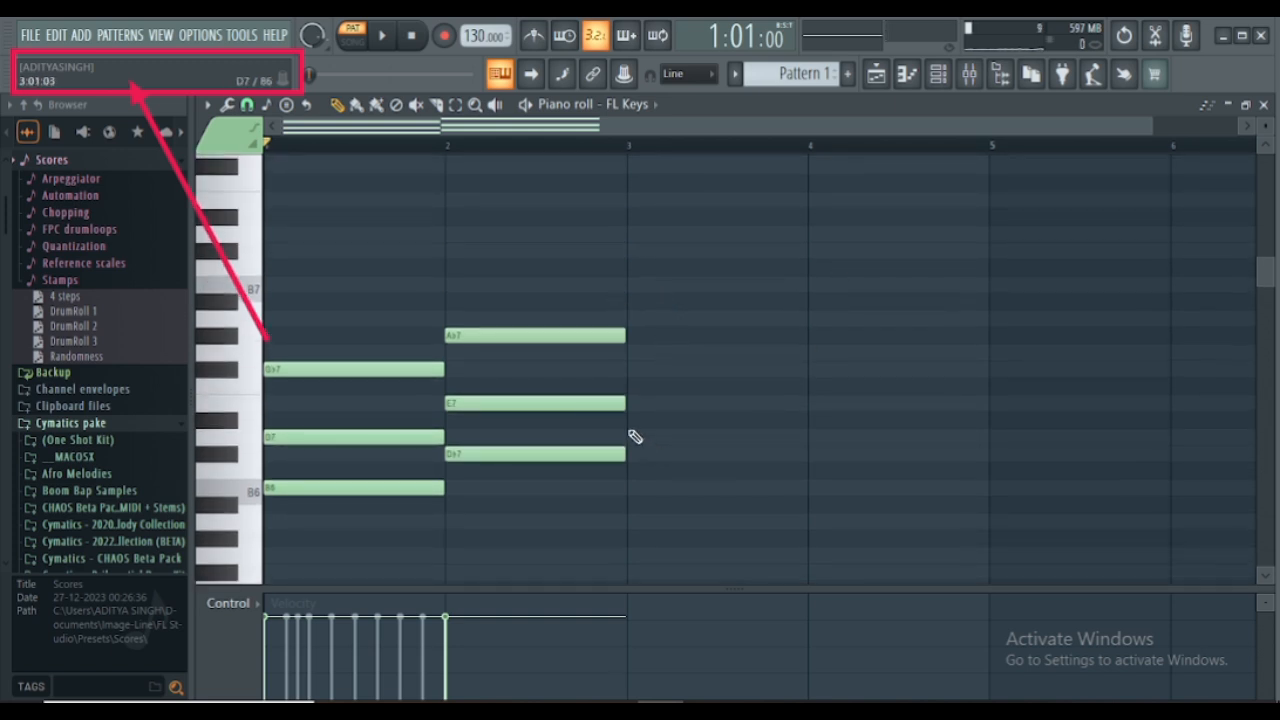
click(628, 370)
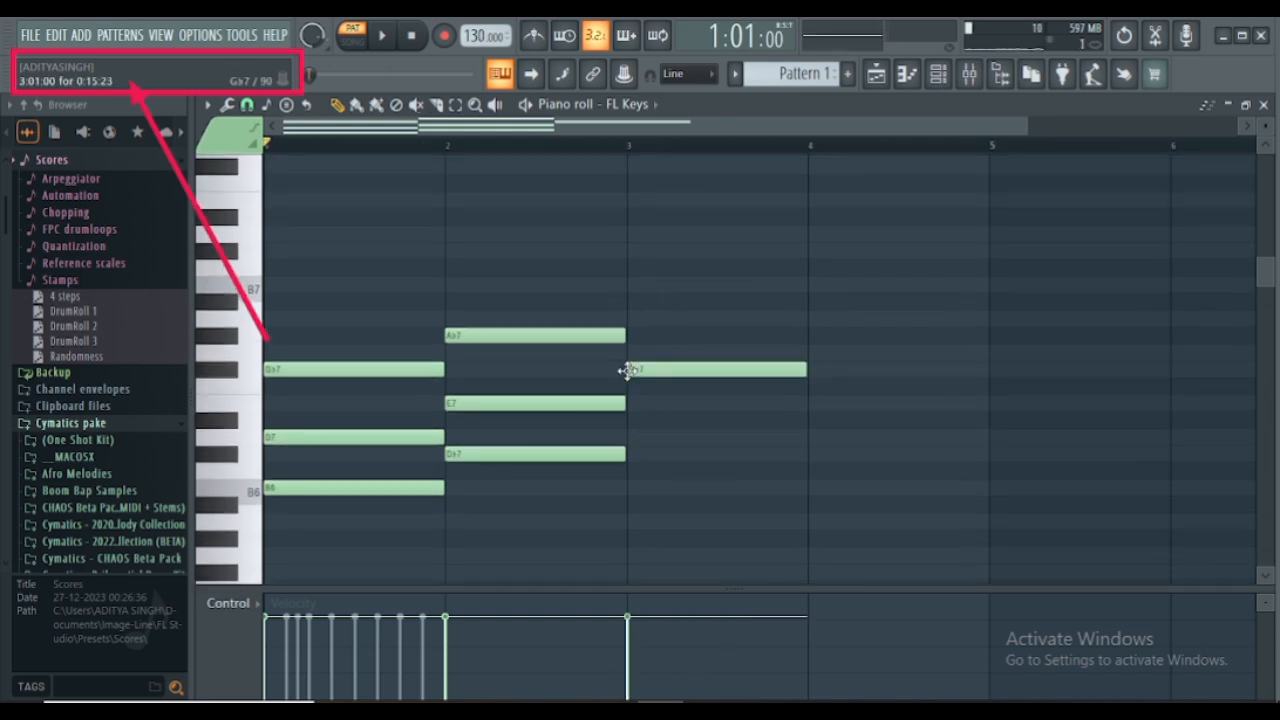
click(636, 318)
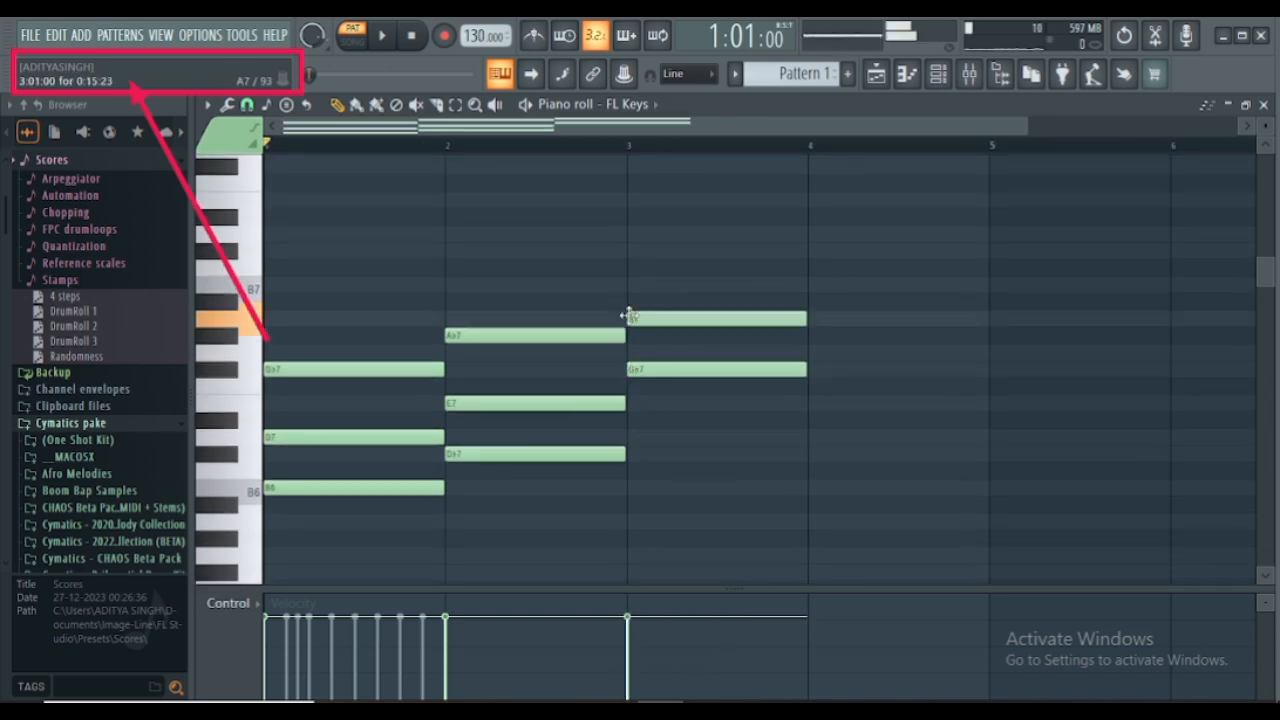
click(638, 252)
key(space)
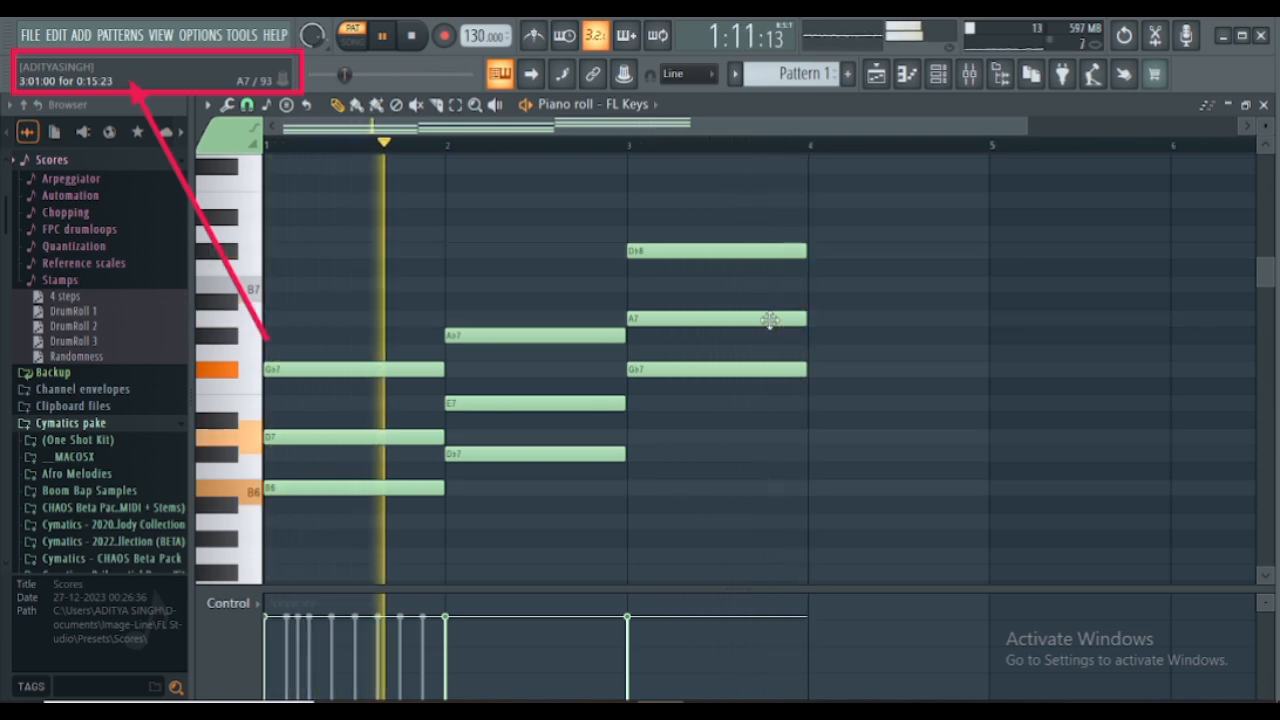
key(space)
- Stack one-bar B7, D8 and Gb8 notes in bar 4, play the pattern, and close the piano roll
click(812, 284)
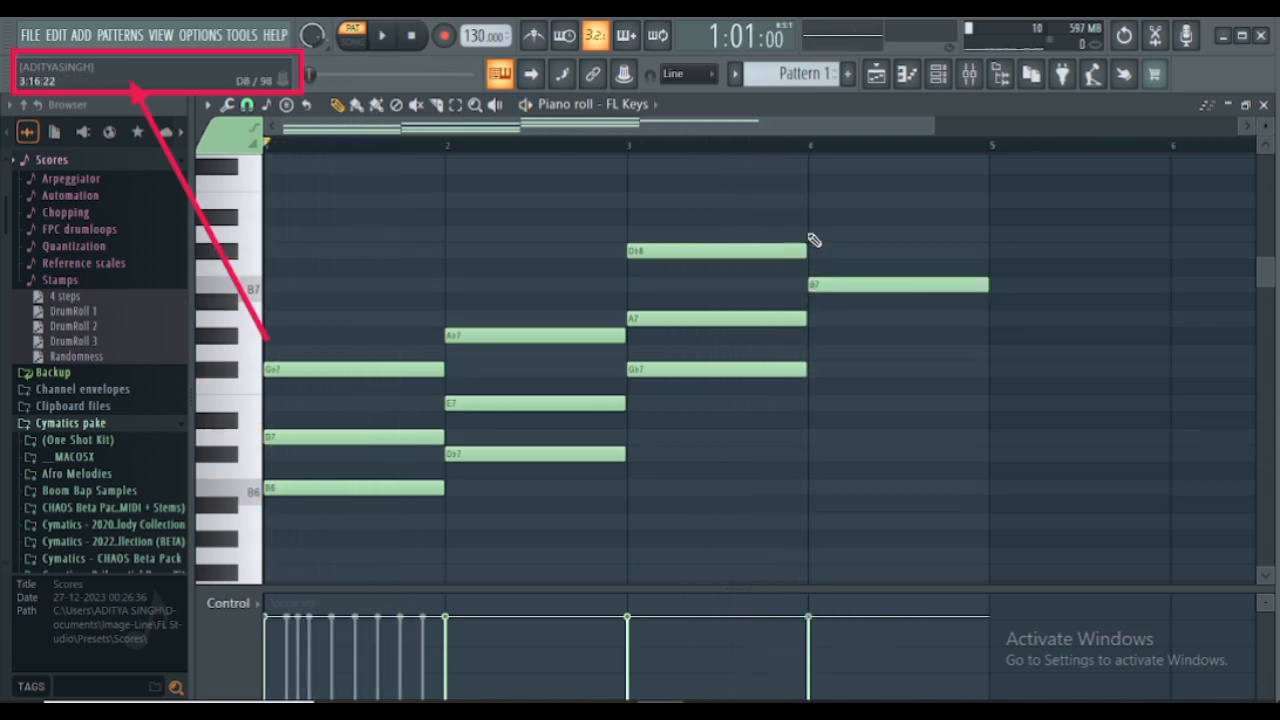
click(813, 234)
click(815, 166)
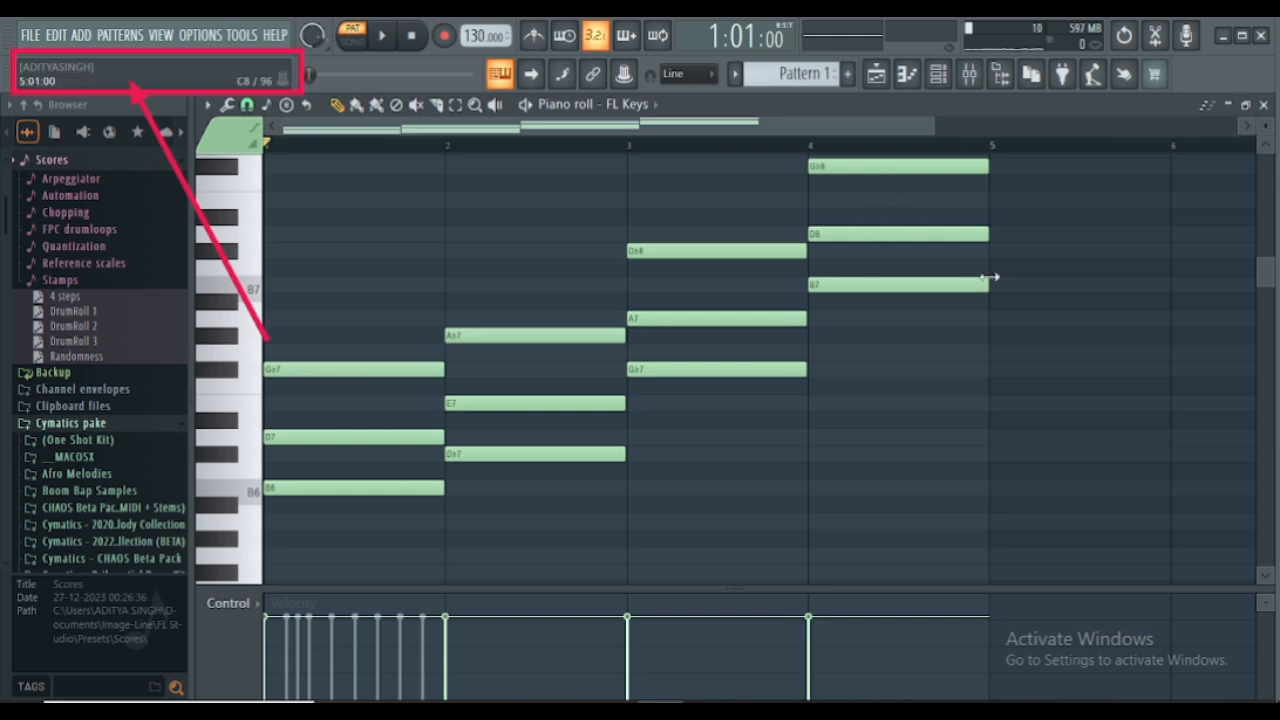
key(space)
click(1265, 105)
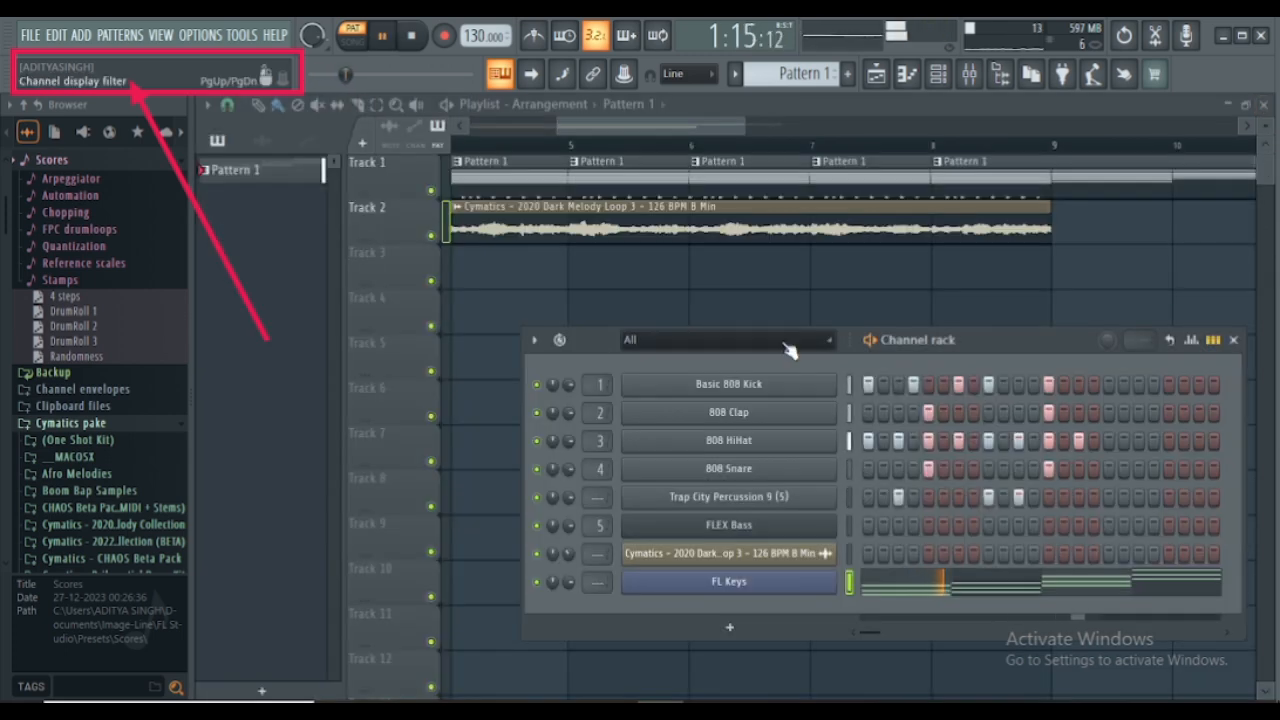
key(space)
- Hide the channel rack, place a Pattern 1 clip on Track 3 at bar 4, and view the pattern's options without applying any
key(F6)
click(508, 278)
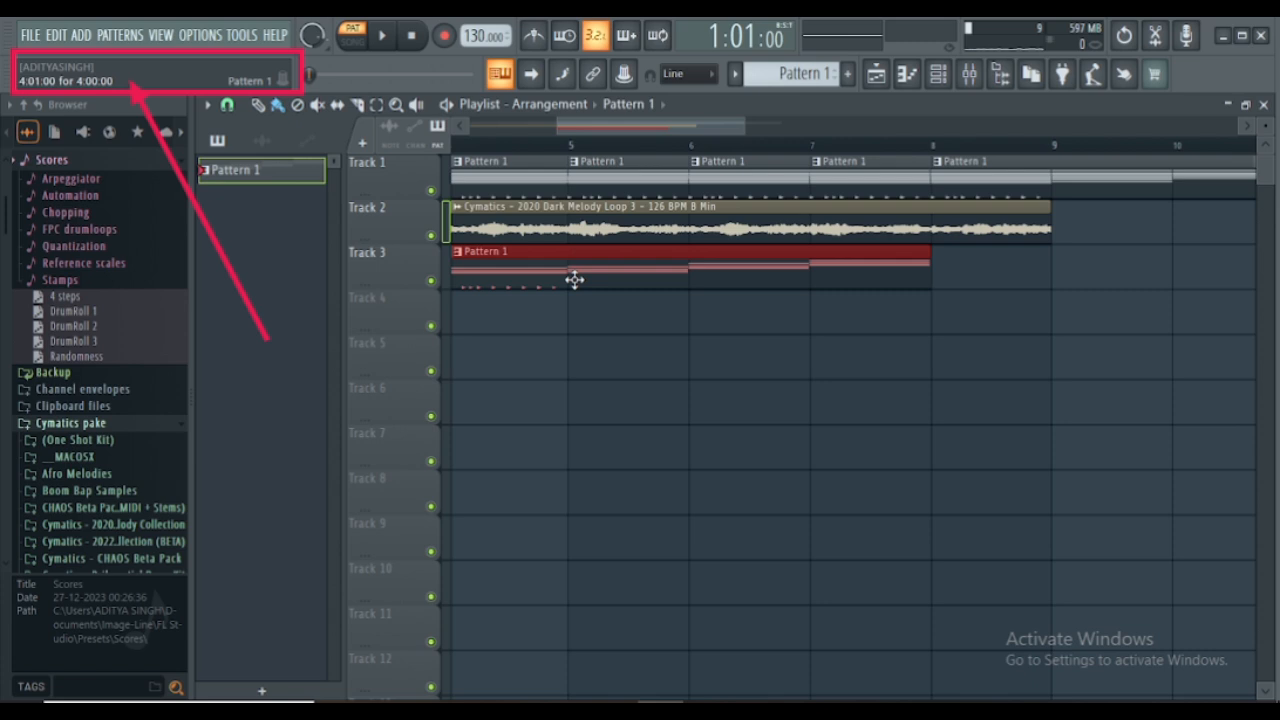
right_click(220, 172)
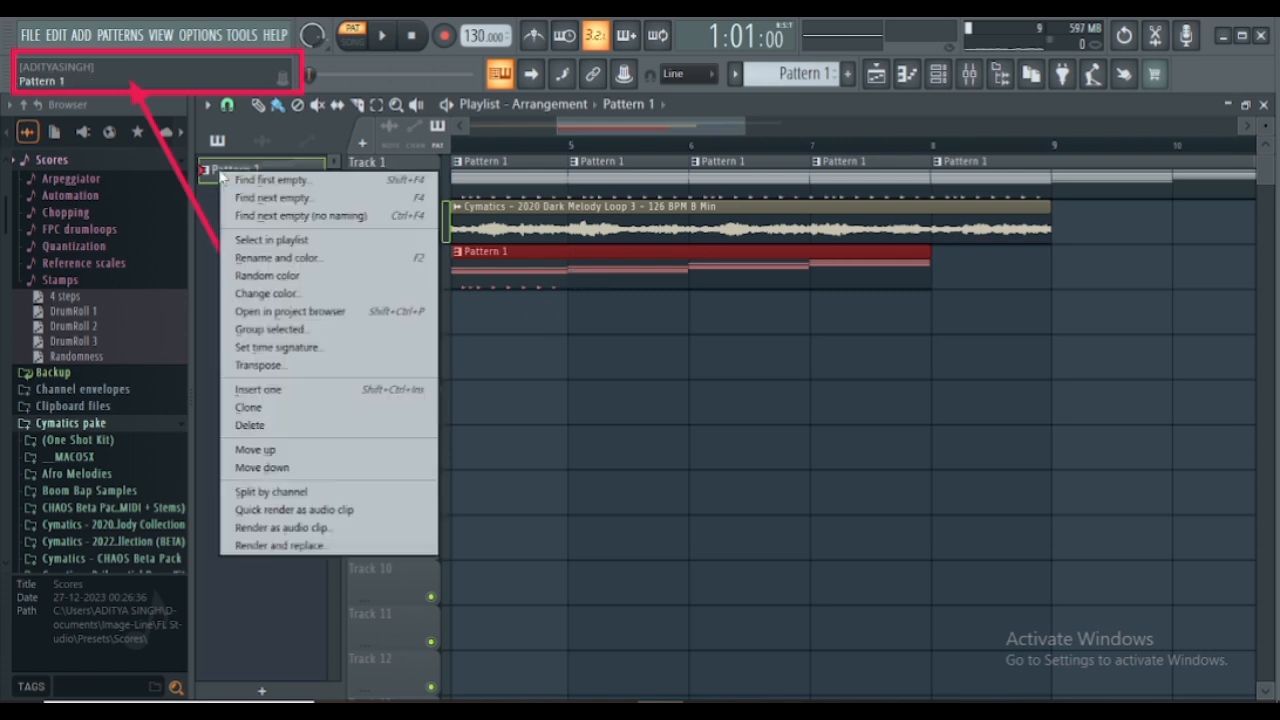
click(217, 436)
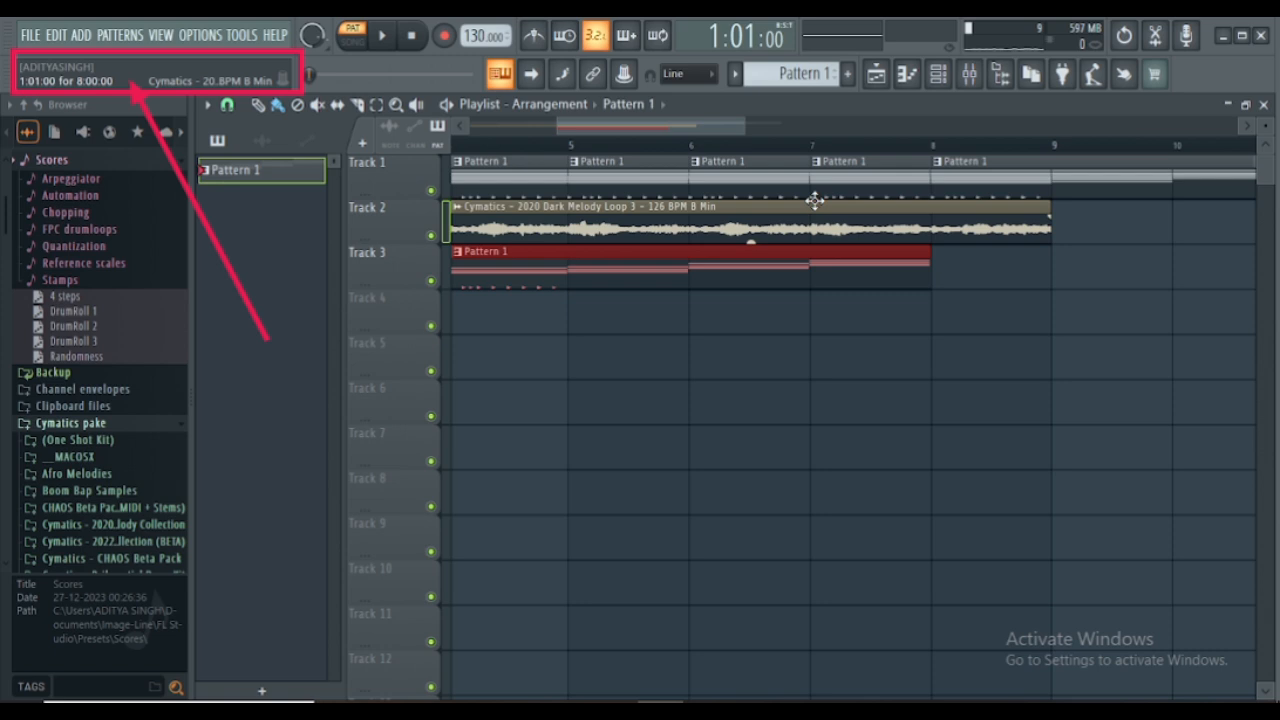
- Reopen the channel rack and move it closer to the pattern picker, over the lower playlist tracks
click(938, 73)
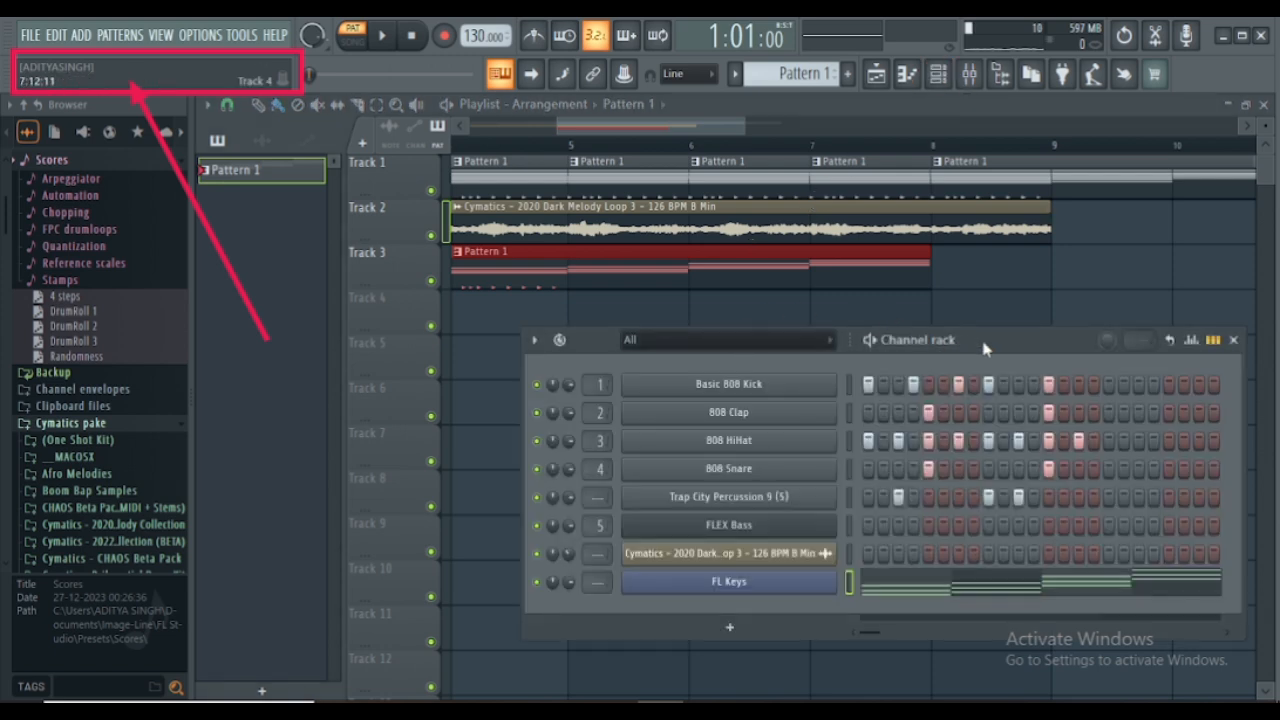
drag(984, 347, 818, 302)
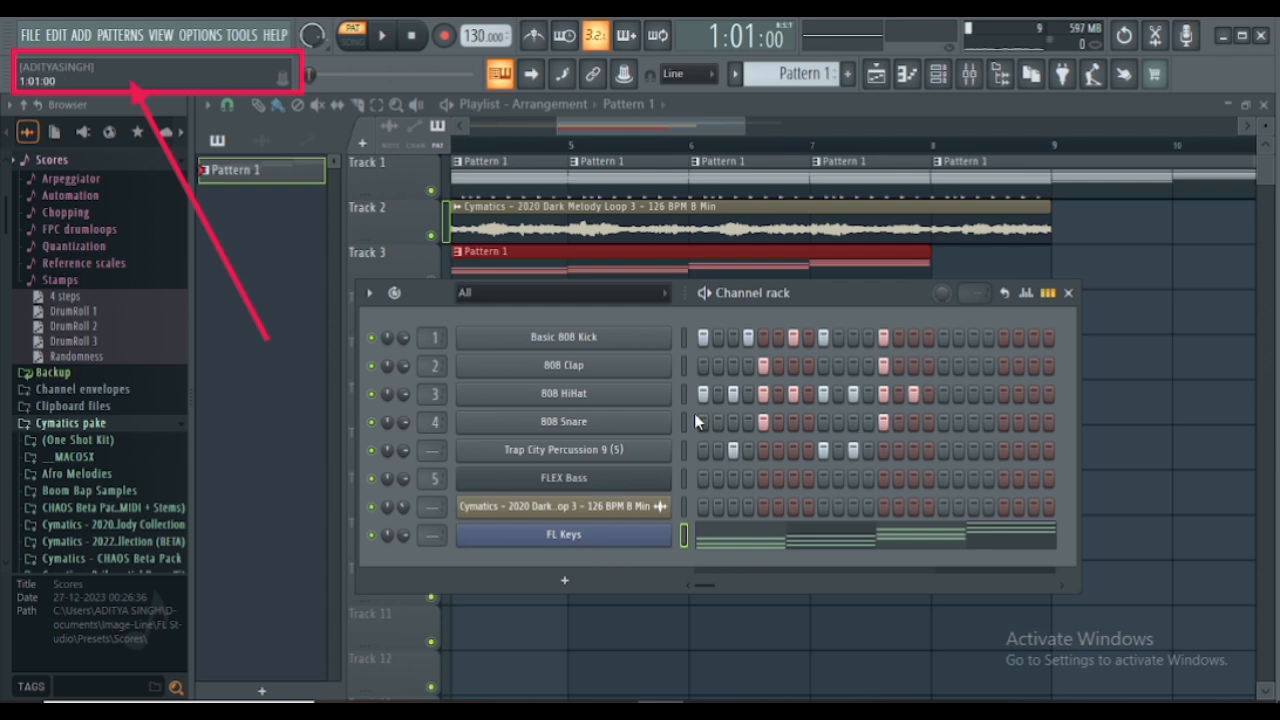
- Create a new empty pattern and name it CHORD
click(849, 77)
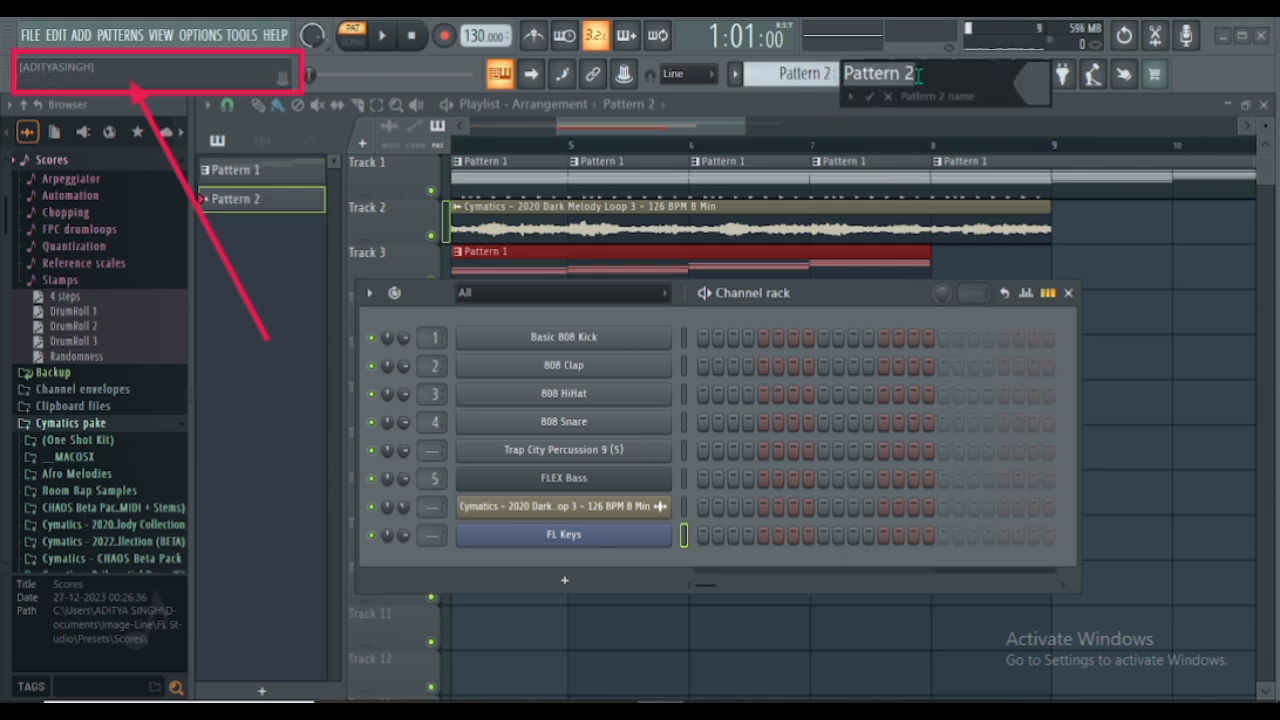
key(BackSpace)
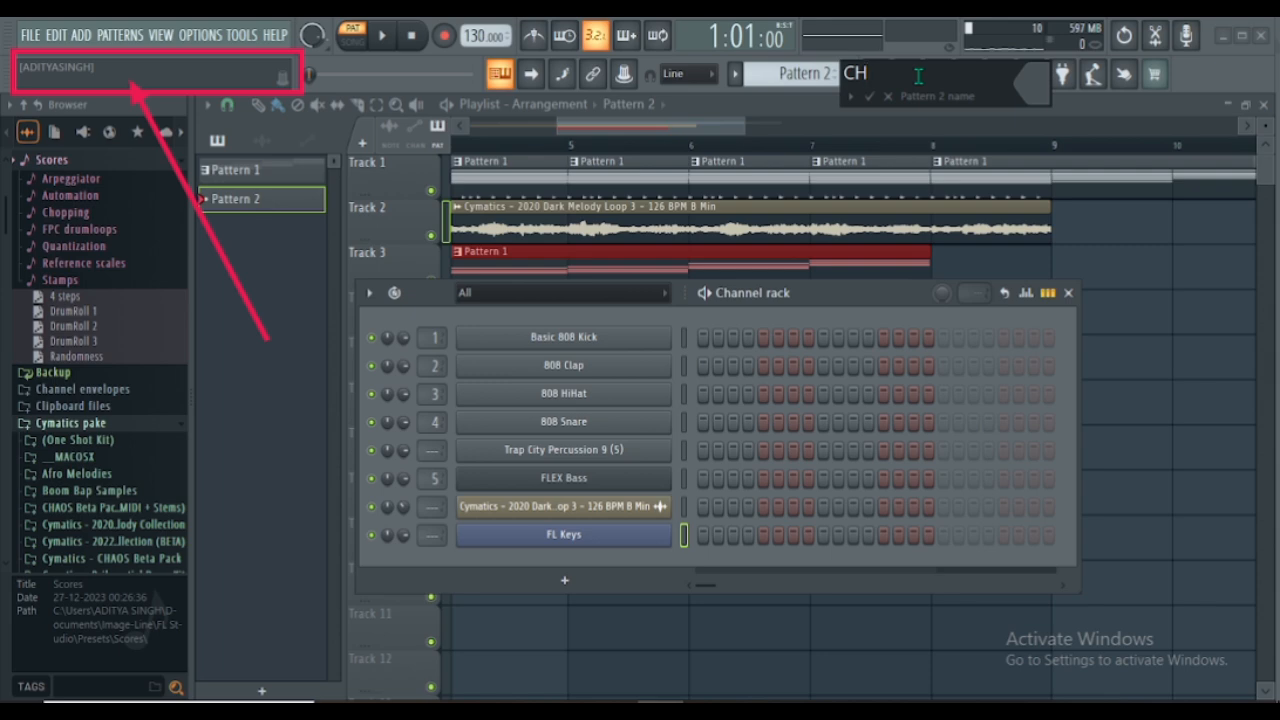
key(Return)
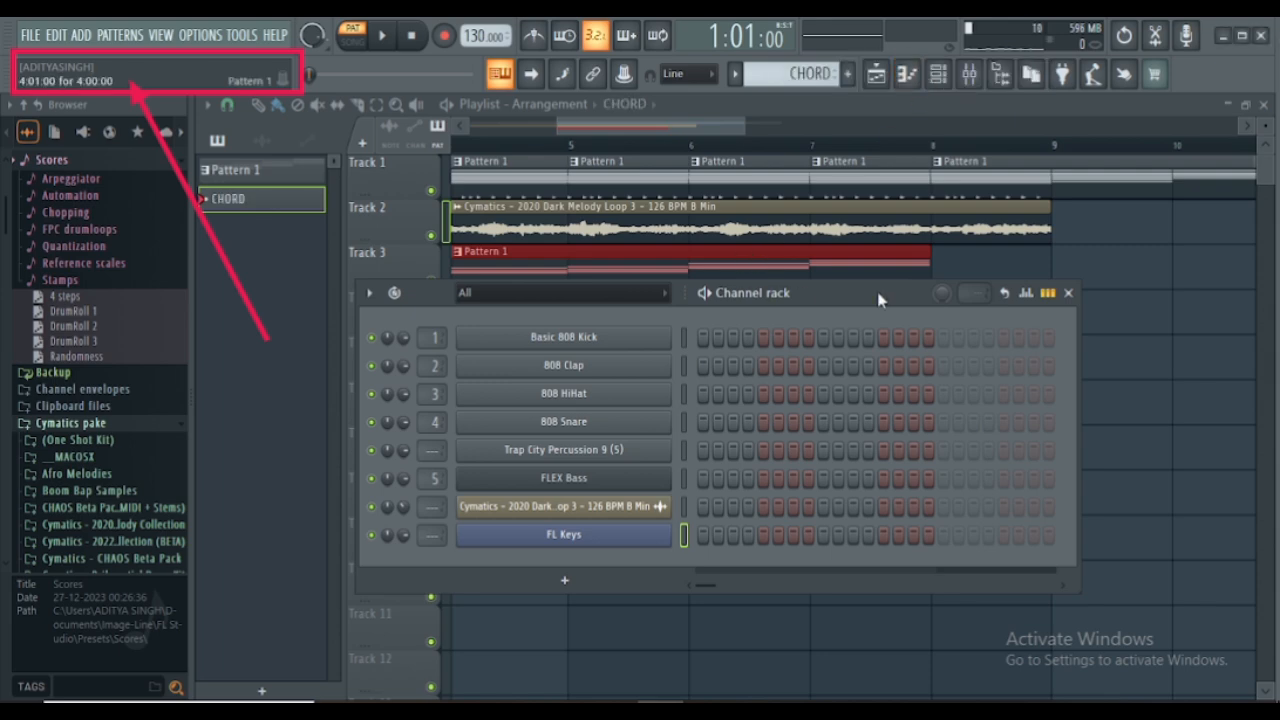
- Hide the channel rack and place a four-bar CHORD clip on Track 4 starting at bar 4
drag(880, 294, 886, 378)
key(F6)
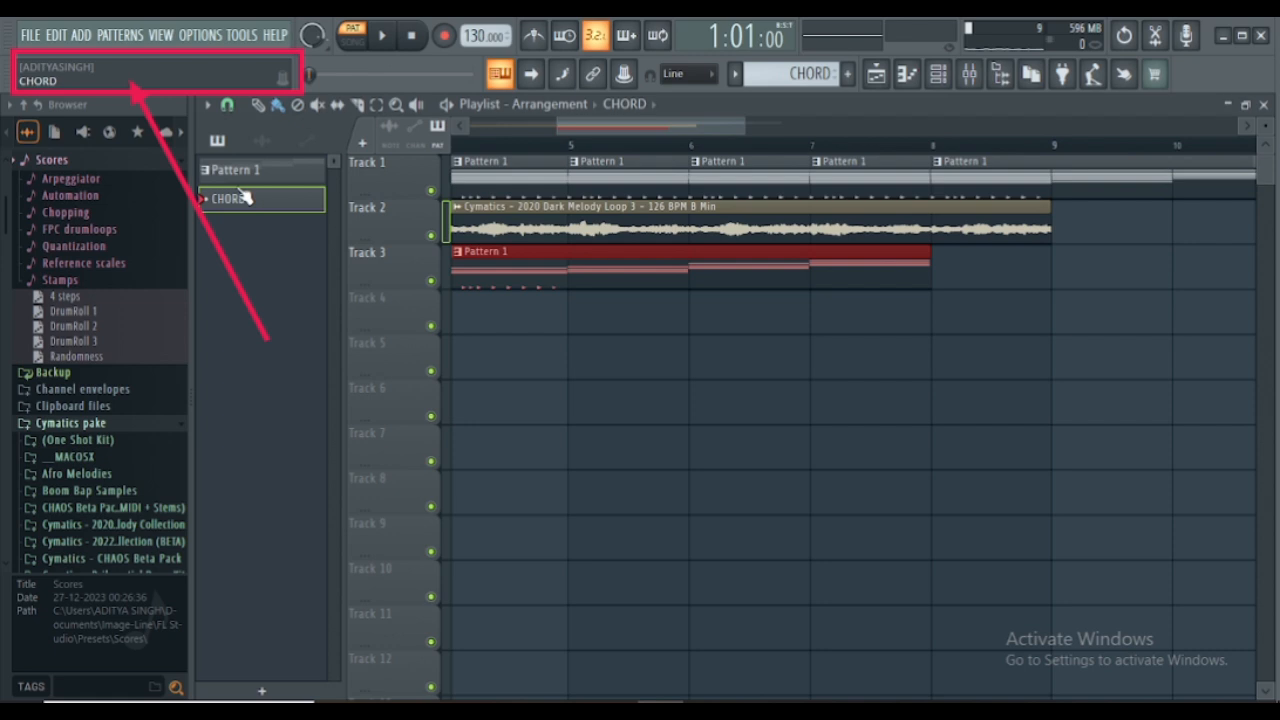
click(503, 314)
drag(563, 317, 899, 328)
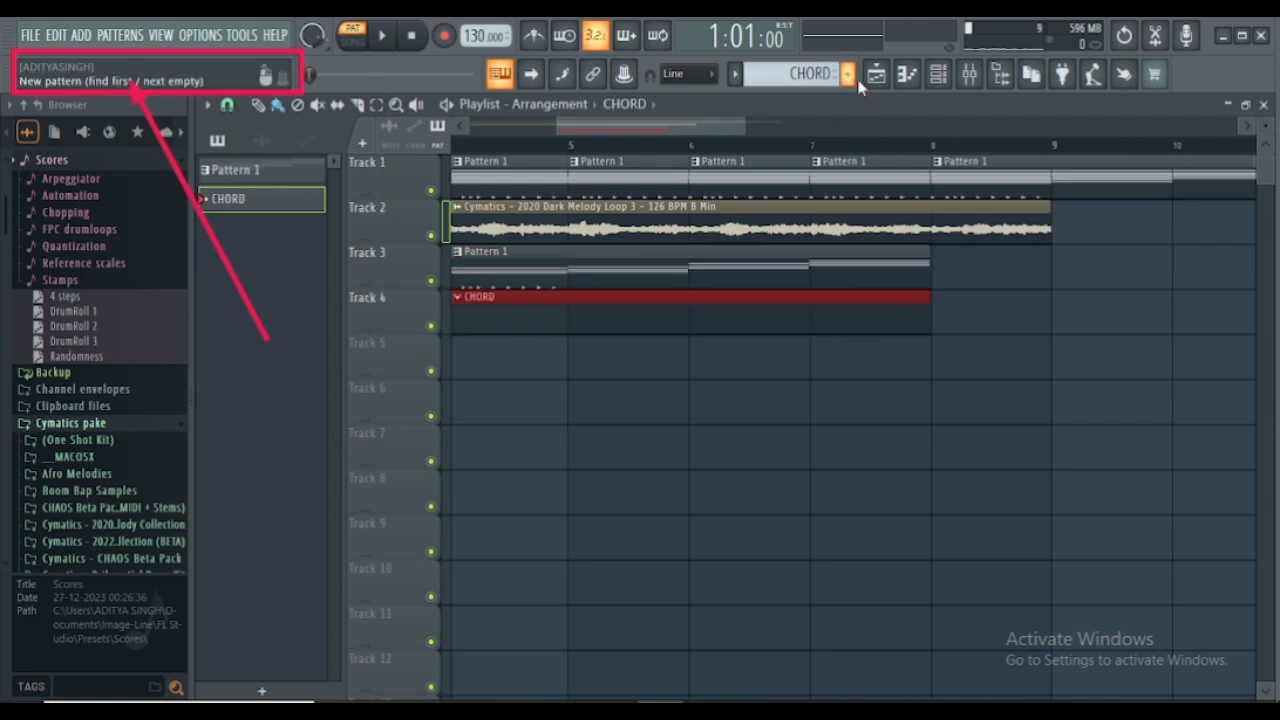
- Reopen the channel rack, switch to Pattern 1, and copy the notes of the FL Keys channel
click(945, 82)
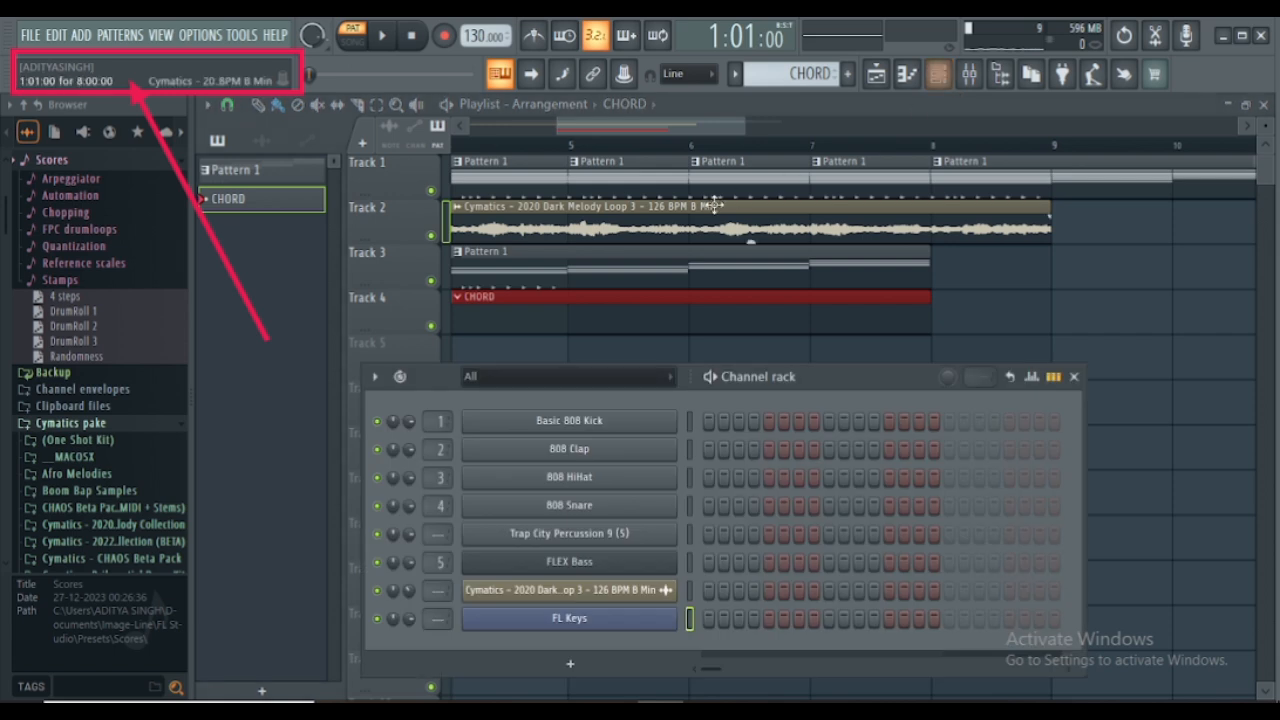
click(736, 75)
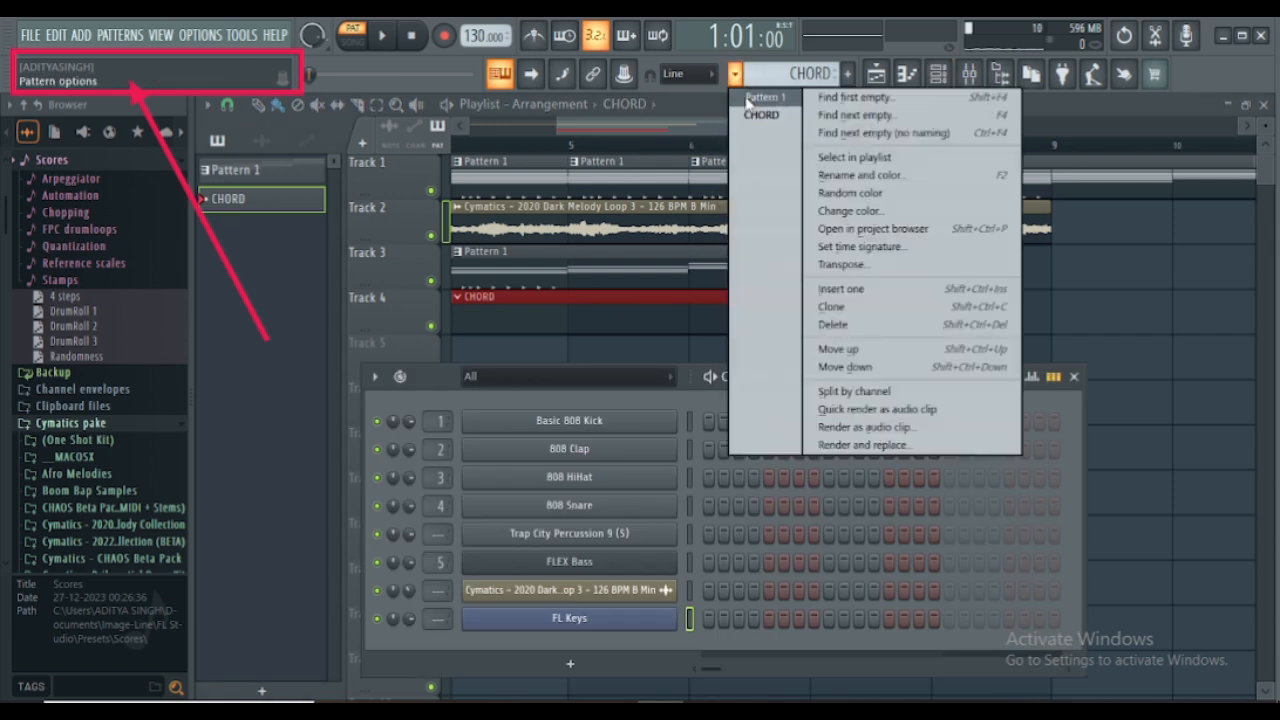
click(762, 97)
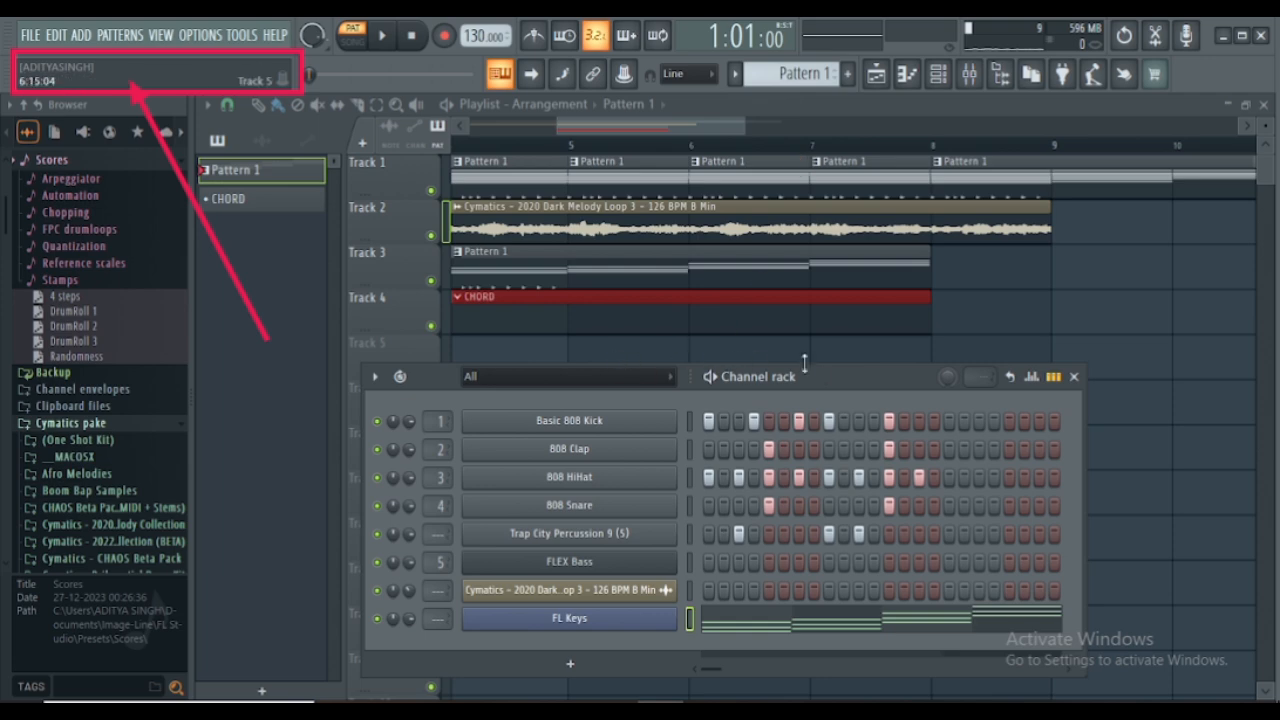
drag(830, 378, 830, 197)
right_click(597, 440)
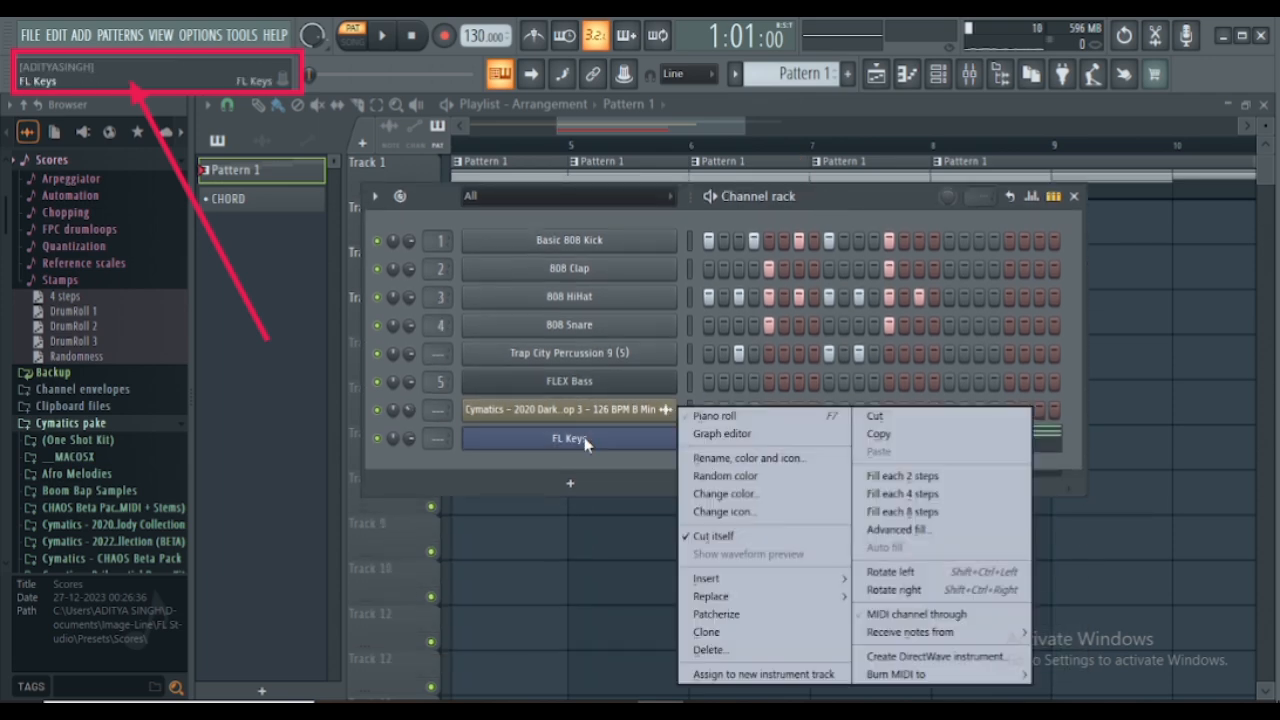
click(884, 438)
- Paste the copied notes into the FL Keys channel of the CHORD pattern and move the channel rack below Track 4
click(735, 73)
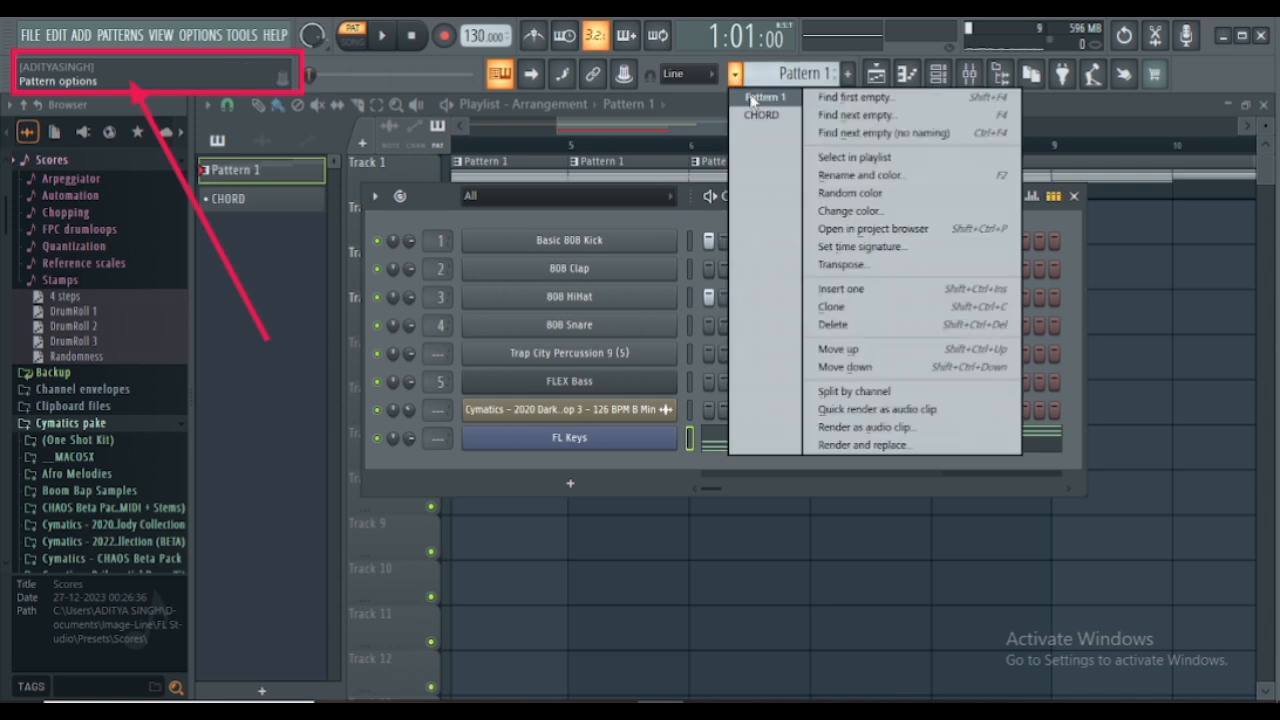
click(763, 114)
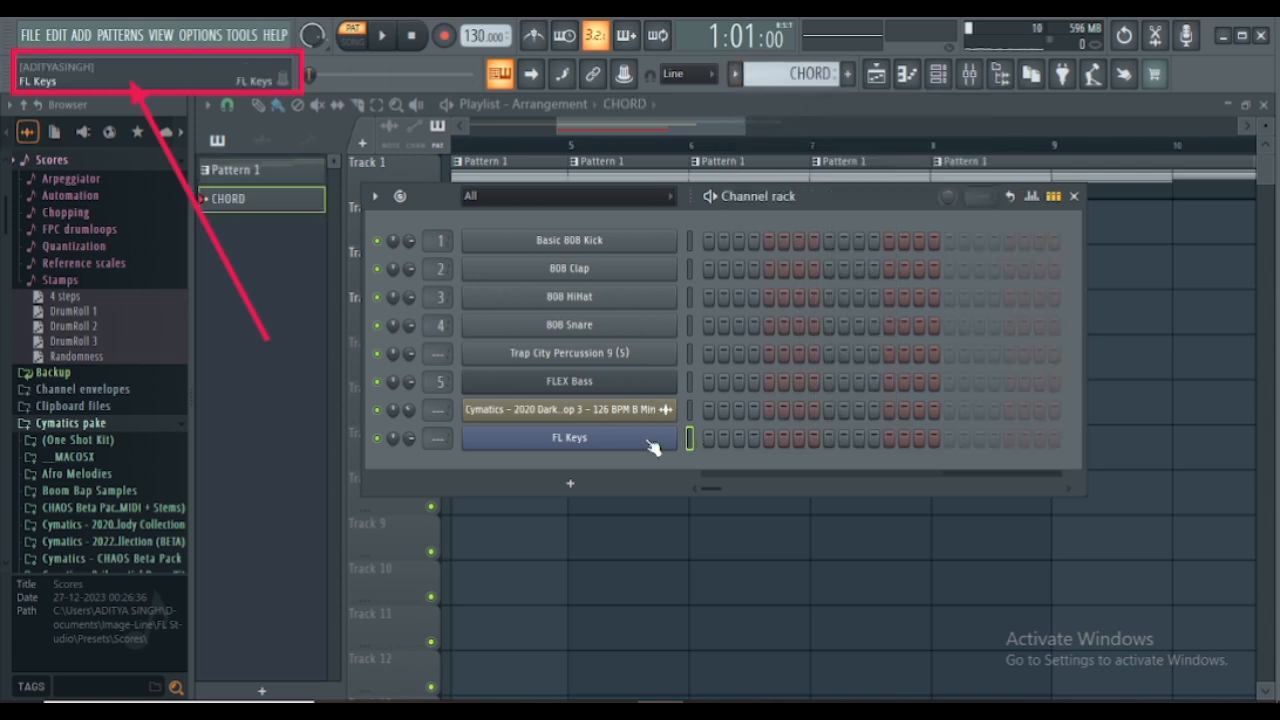
right_click(668, 440)
click(873, 451)
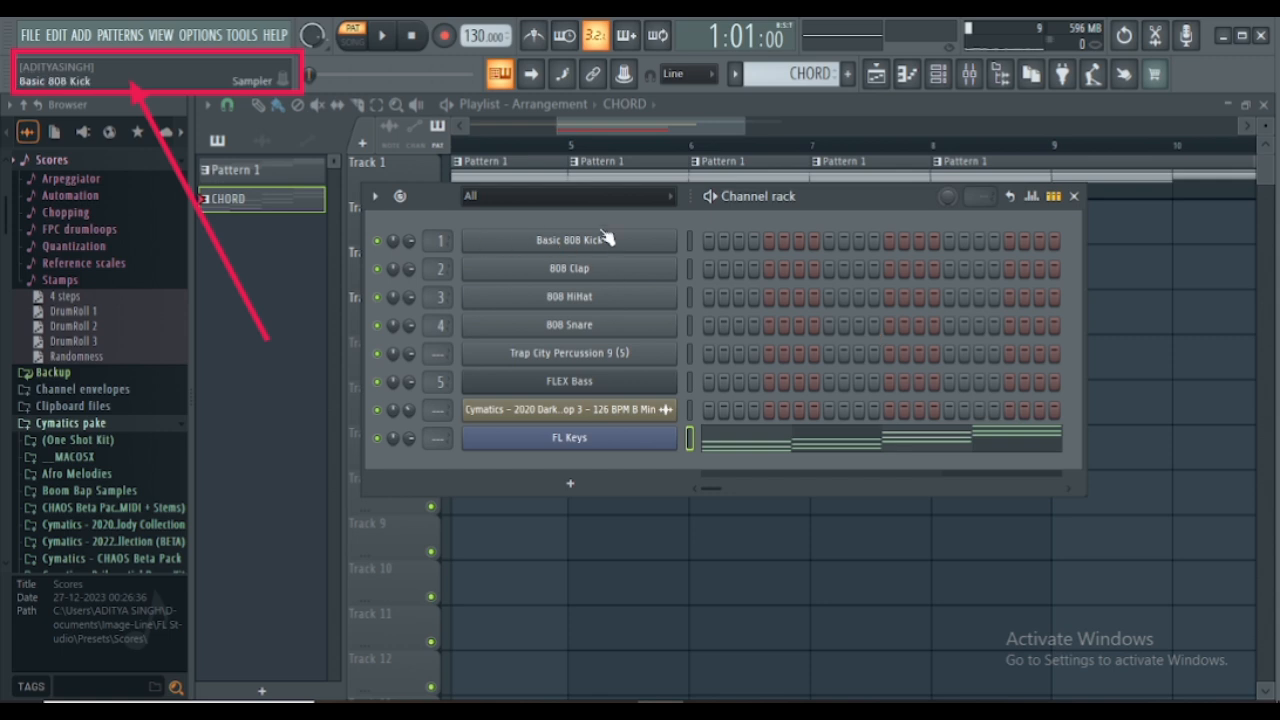
drag(839, 200, 858, 399)
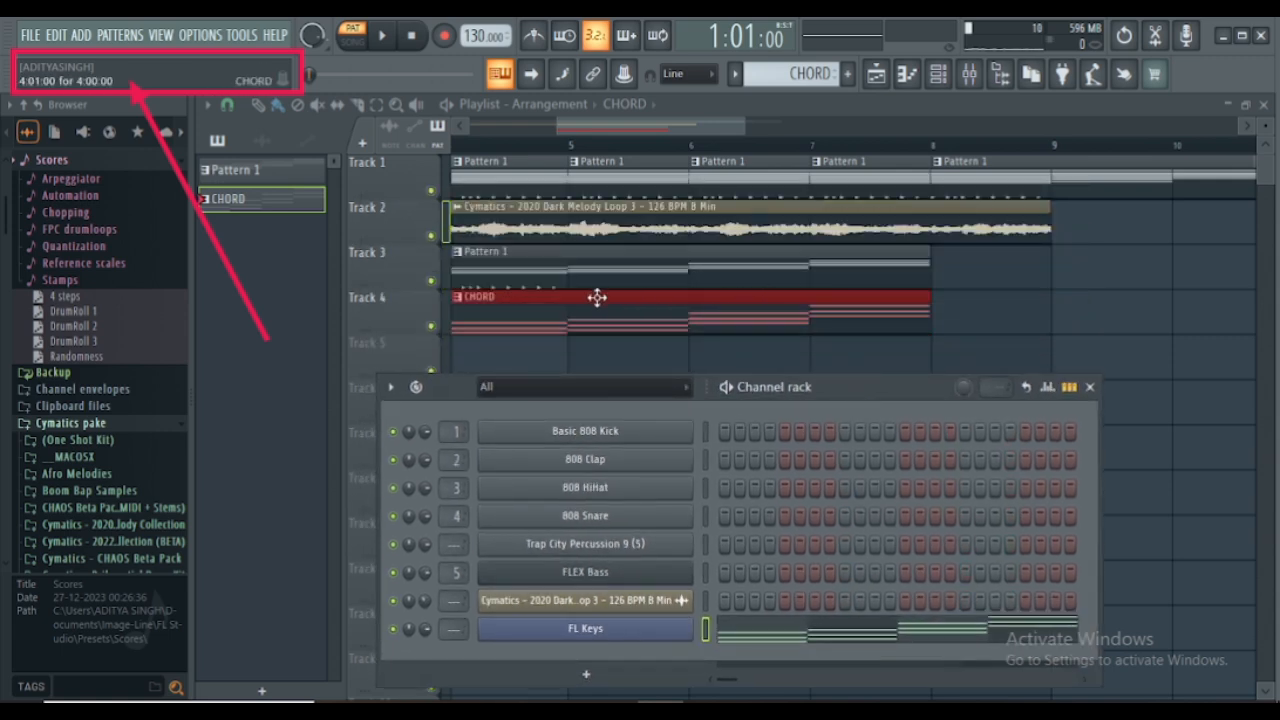
- Hide the channel rack and delete all Pattern 1 clips from Track 1
right_click(632, 184)
right_click(1048, 185)
right_click(1060, 184)
right_click(1064, 184)
right_click(786, 183)
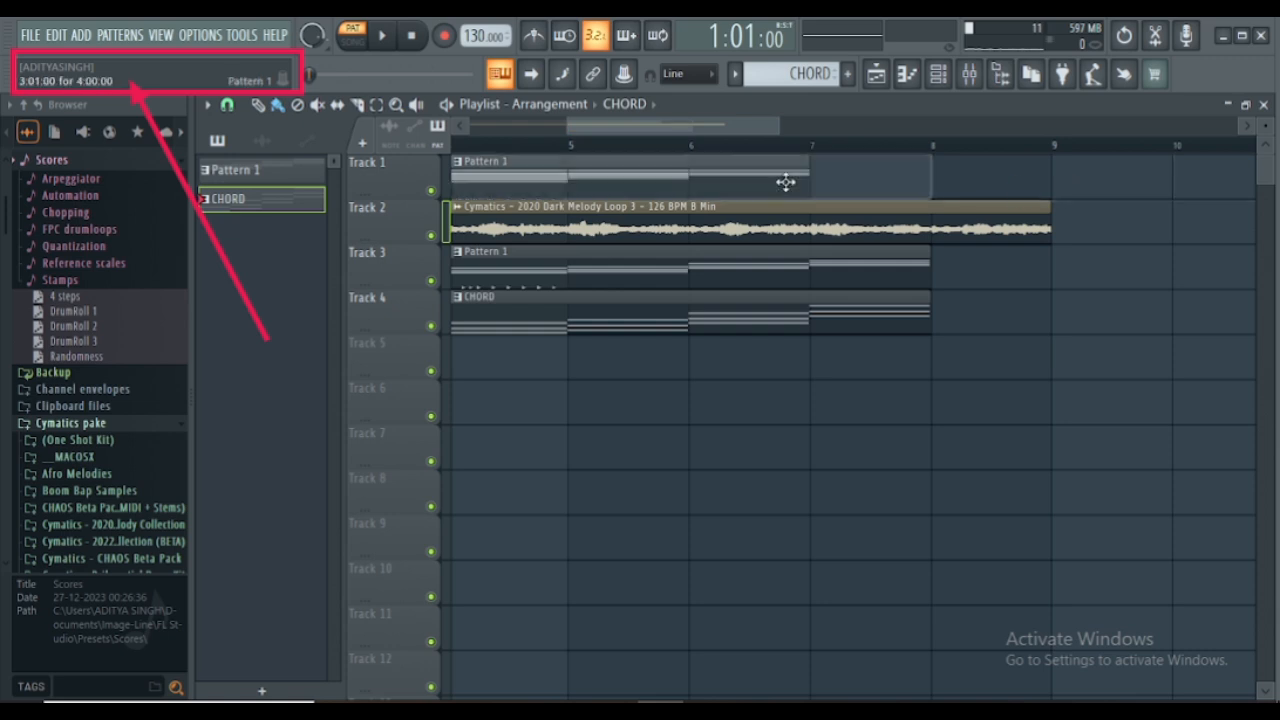
right_click(780, 183)
right_click(642, 178)
right_click(551, 173)
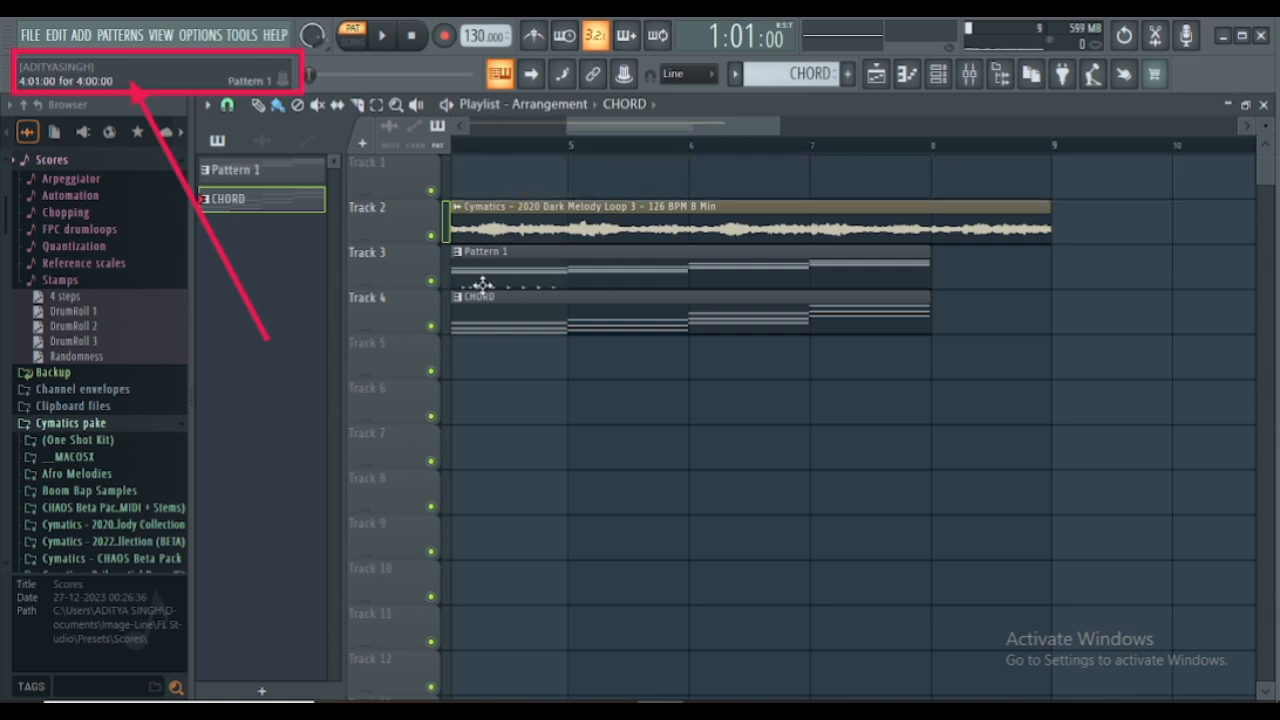
- Compare the channel contents of Pattern 1 and CHORD in the channel rack
click(735, 73)
click(745, 93)
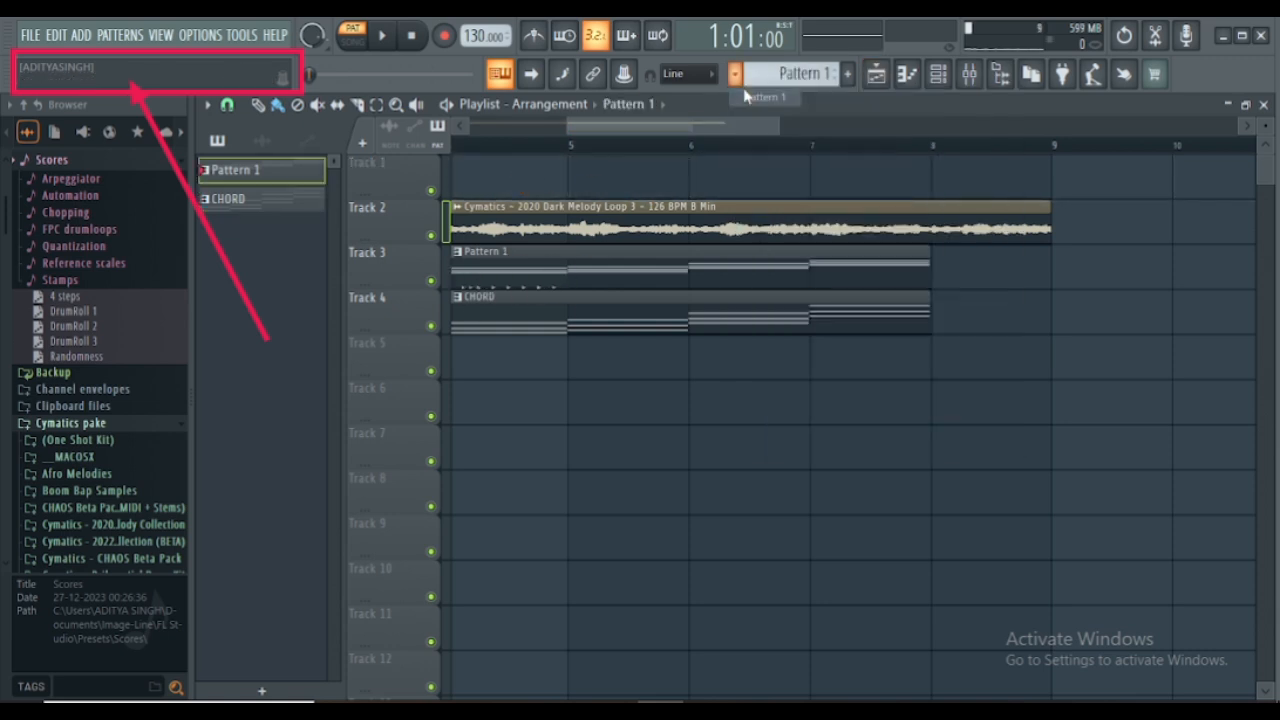
click(938, 73)
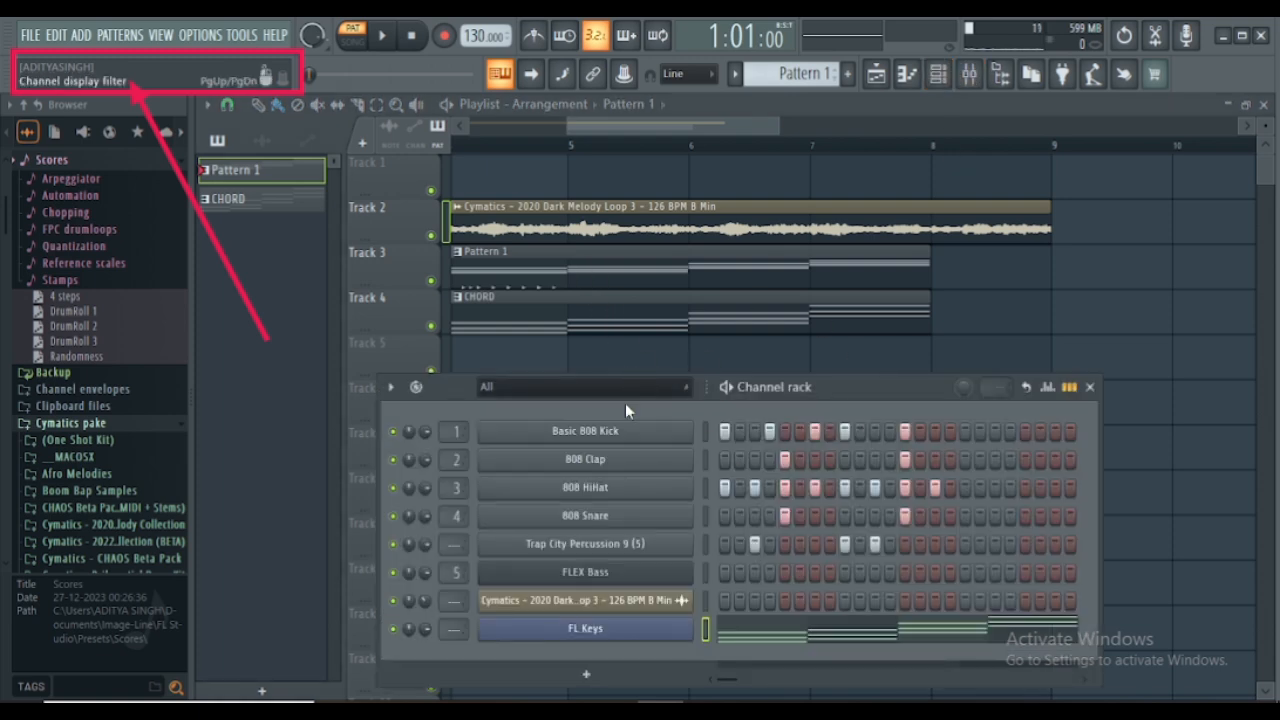
click(735, 73)
click(750, 114)
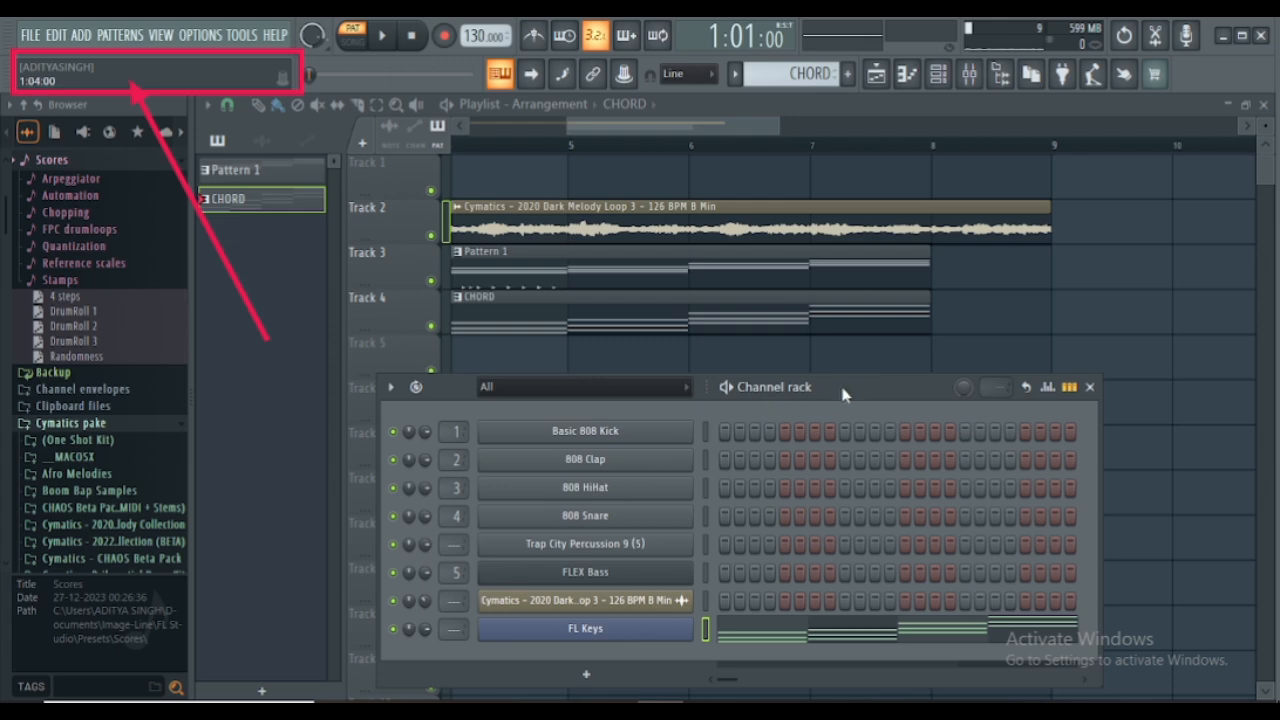
drag(845, 392, 845, 314)
- Cut the FL Keys notes from Pattern 1 and close the channel rack
click(733, 73)
click(750, 95)
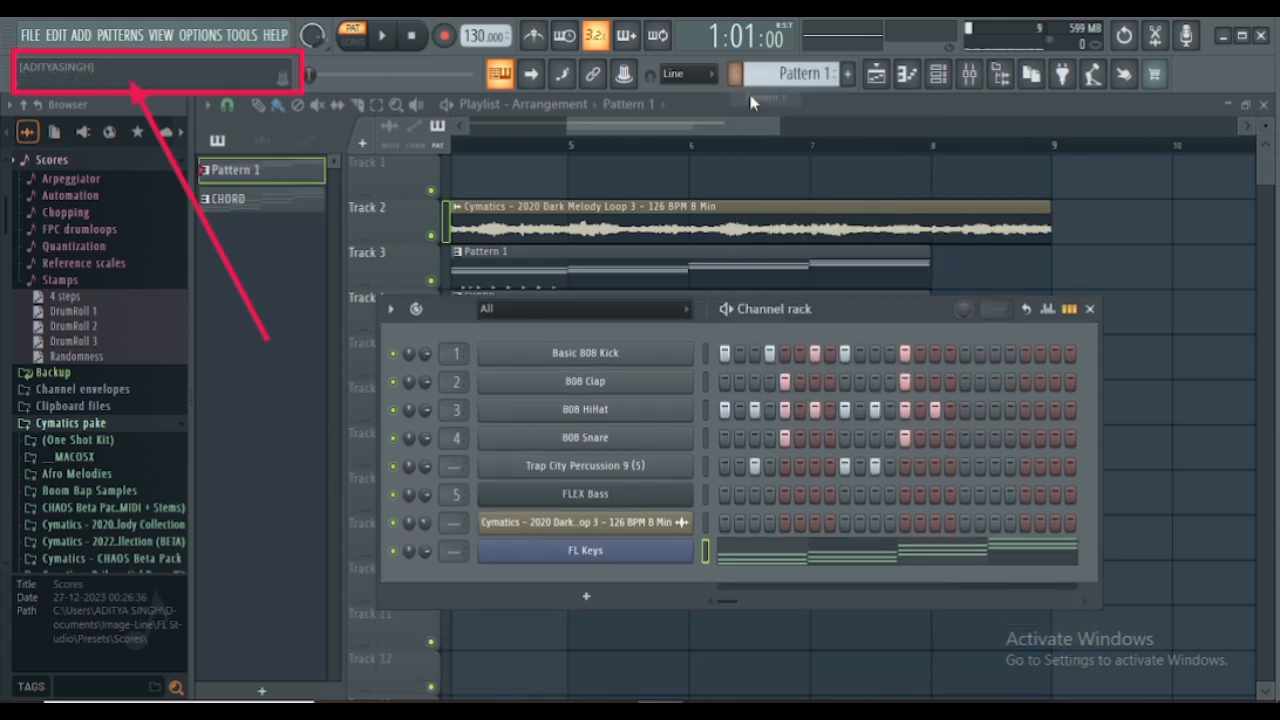
right_click(617, 560)
click(899, 421)
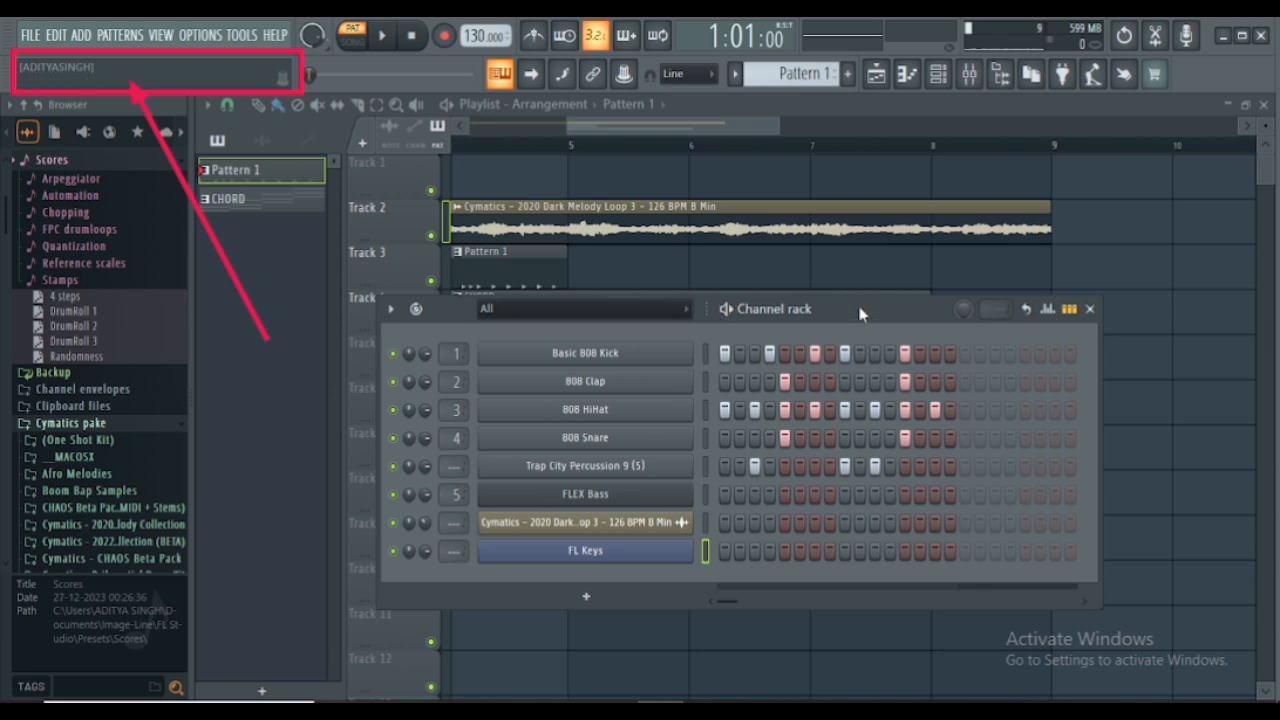
drag(856, 310, 847, 476)
click(1089, 476)
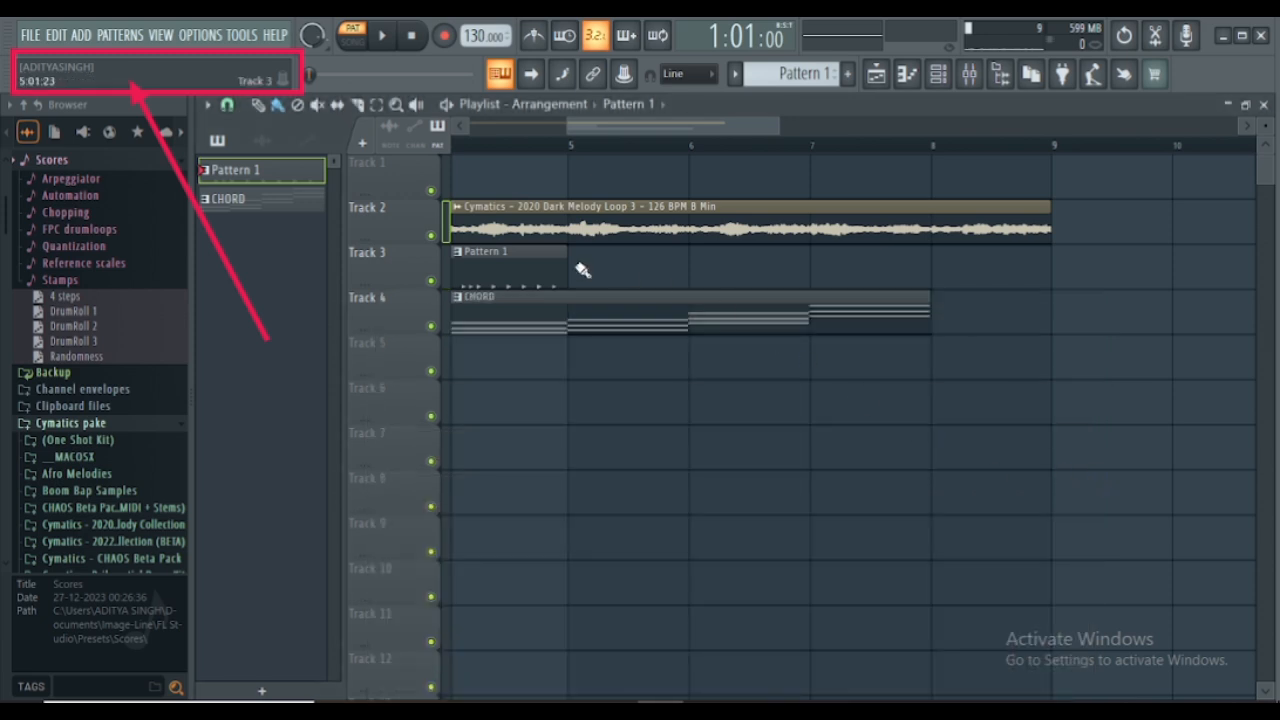
- Move the audio clip to Track 1, Pattern 1 to Track 2 and CHORD to Track 3, repeating Pattern 1 across bars 4 to 7
drag(545, 215, 540, 170)
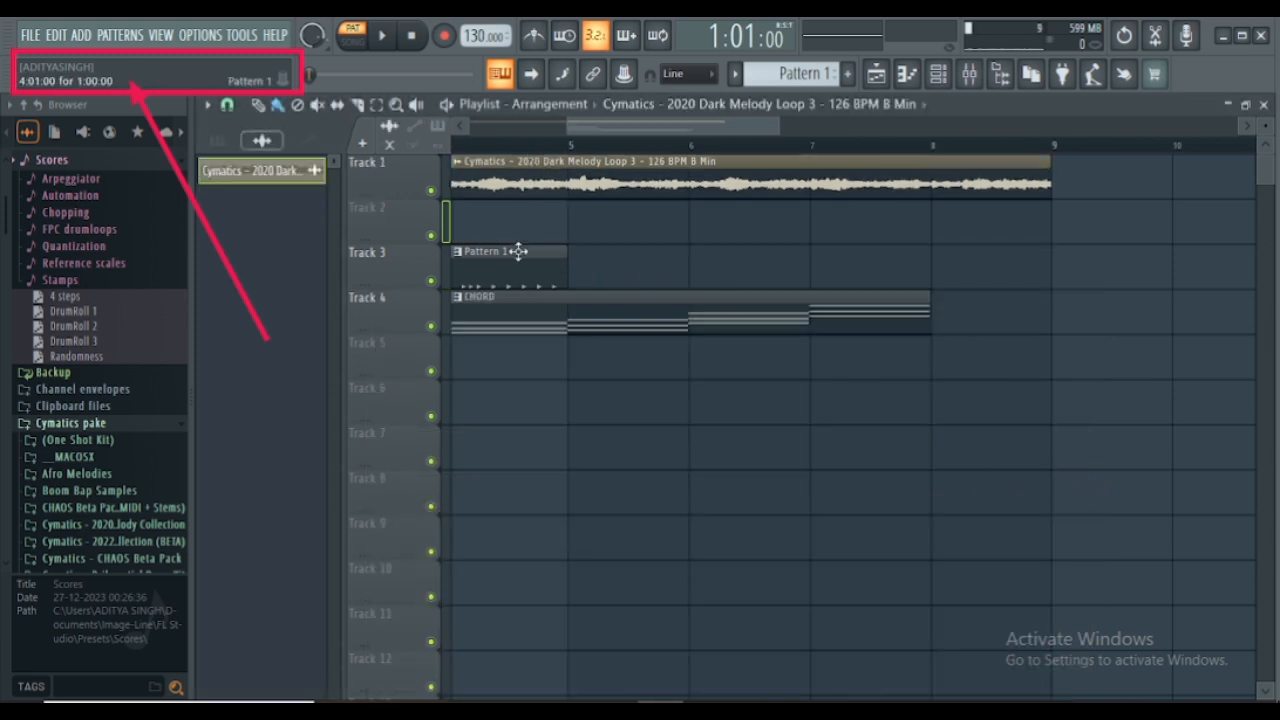
drag(514, 252, 505, 207)
mouse_move(514, 302)
mouse_down()
mouse_move(523, 229)
mouse_move(788, 218)
mouse_up()
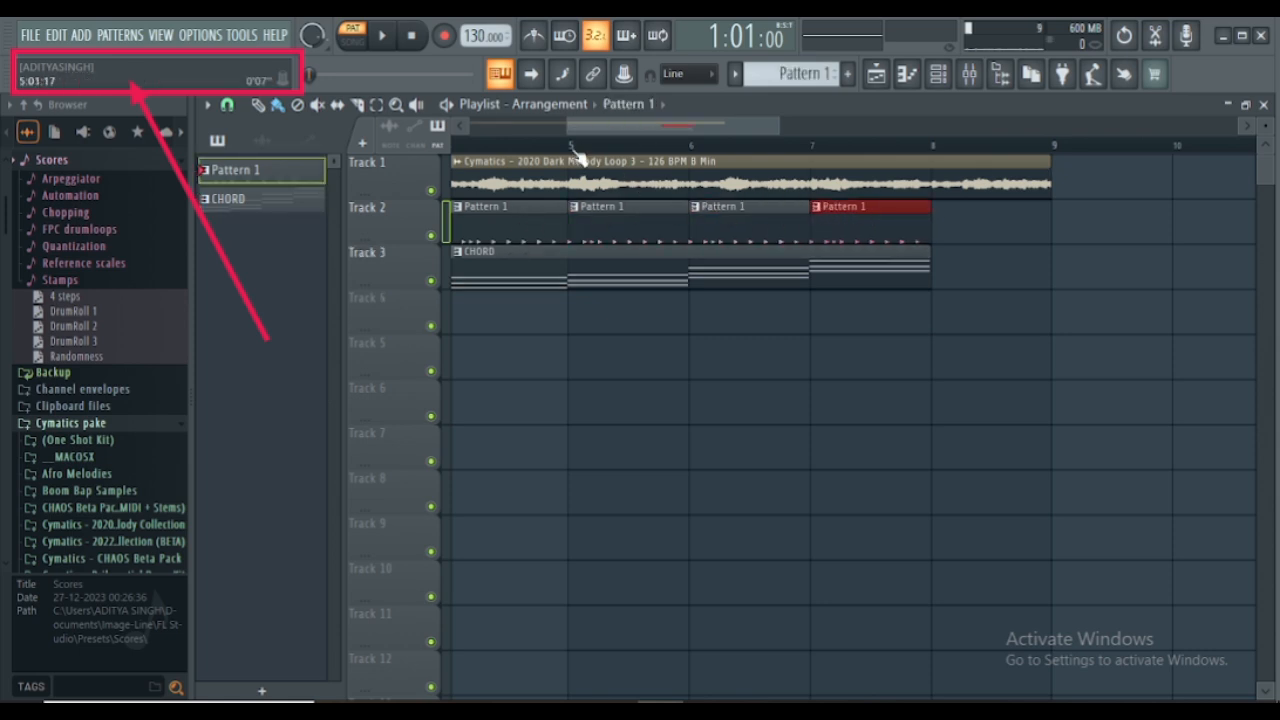
- Move the CHORD clip on Track 3 to bar 1 and add a second CHORD clip at bar 5
scroll(575, 155, down, 4)
scroll(578, 155, down, 3)
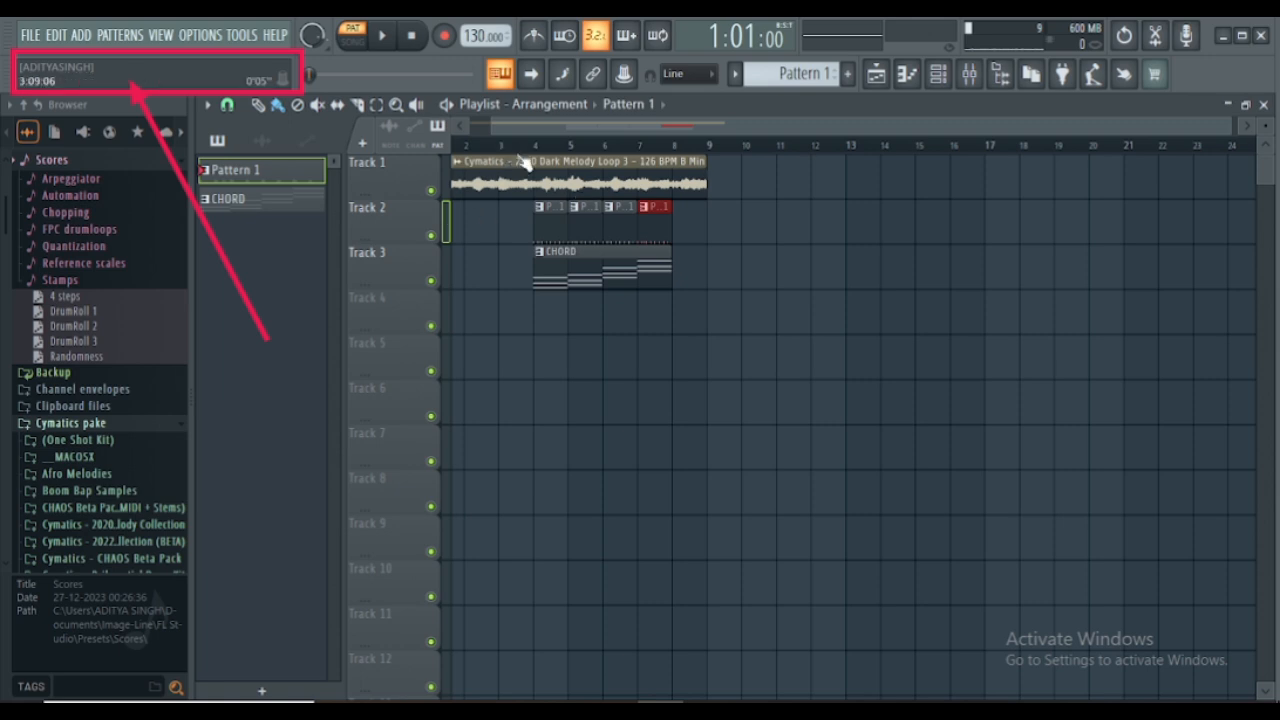
drag(543, 130, 434, 134)
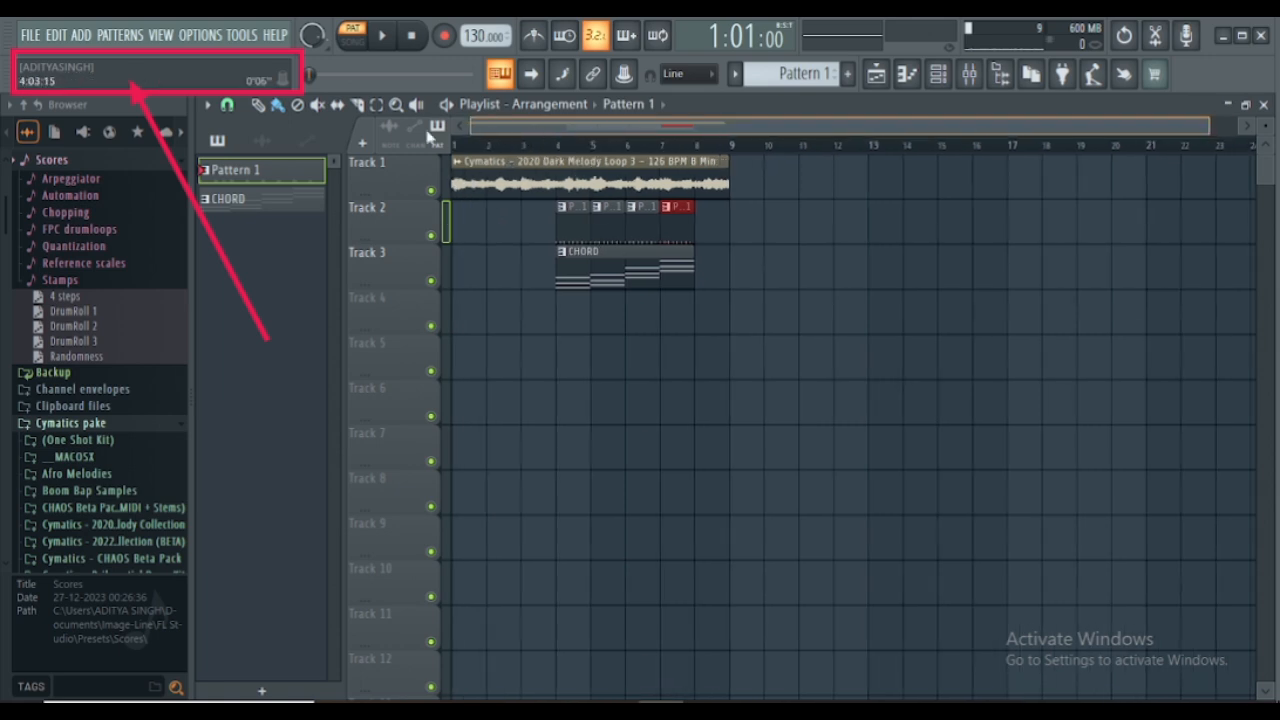
drag(628, 264, 471, 266)
click(617, 281)
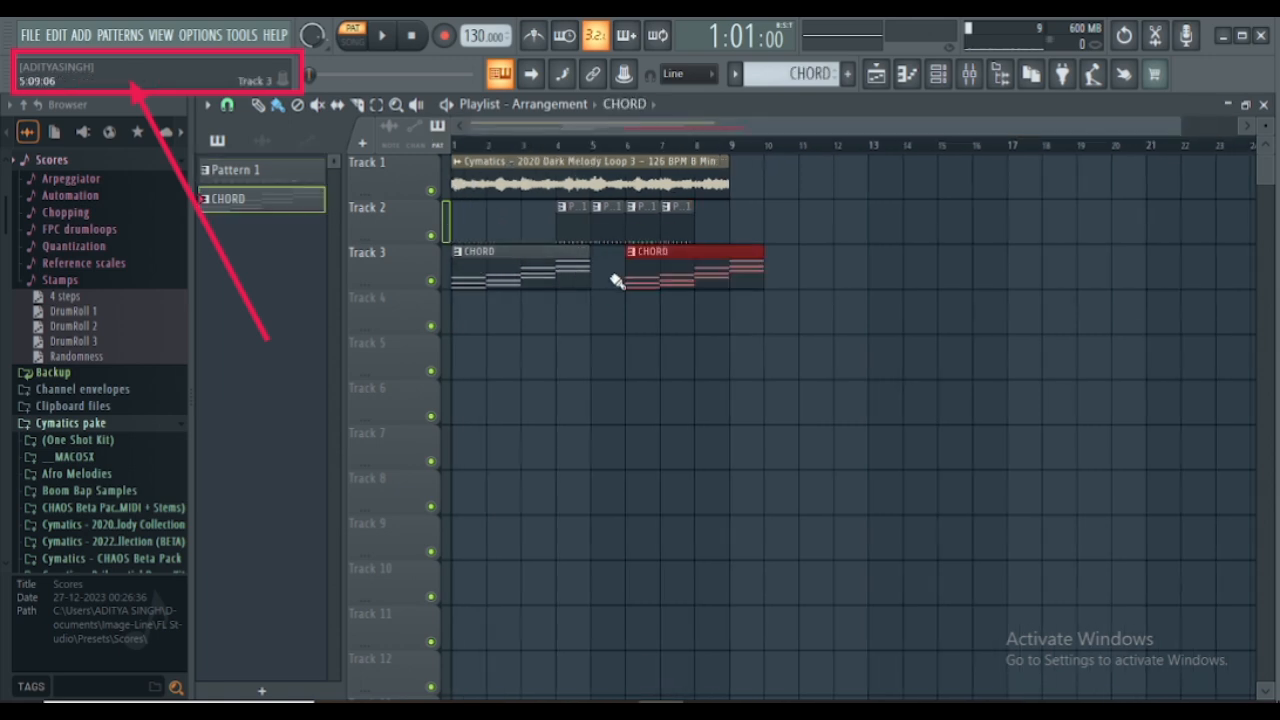
drag(655, 277, 620, 277)
- Fill the empty bars 1, 2, 3 and 8 on Track 2 with Pattern 1 clips
click(571, 214)
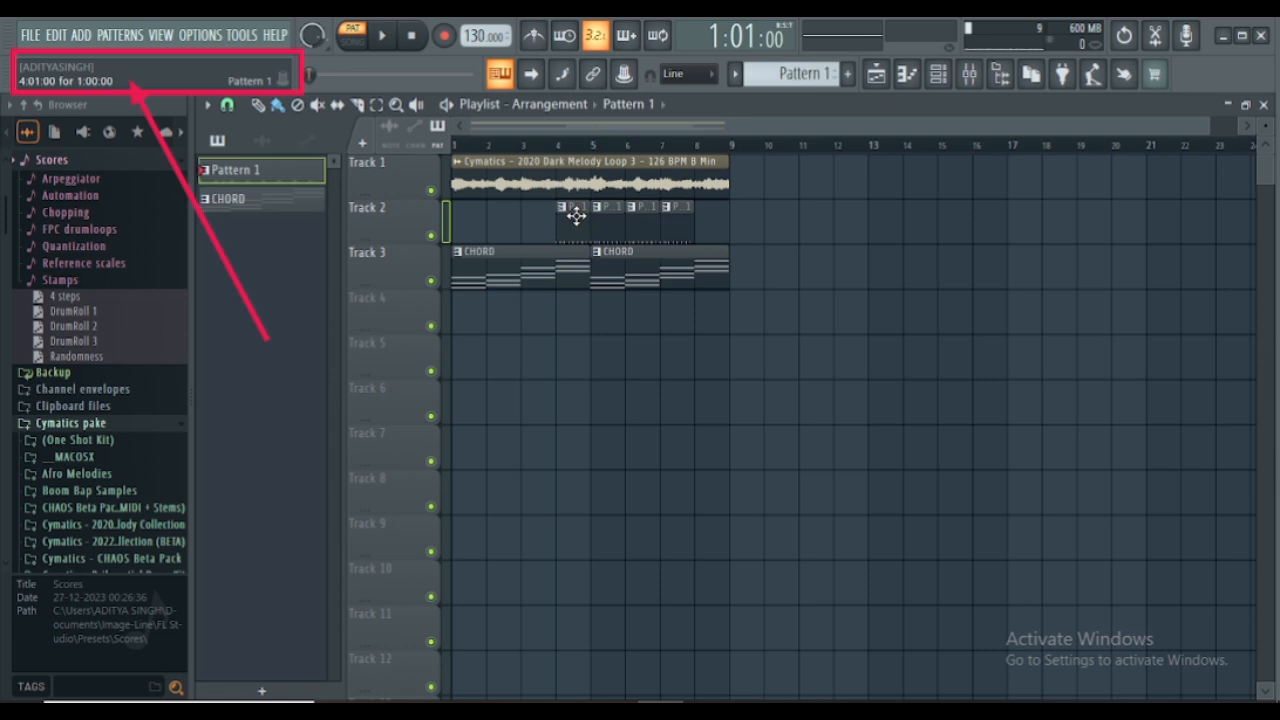
click(463, 221)
click(497, 221)
click(530, 221)
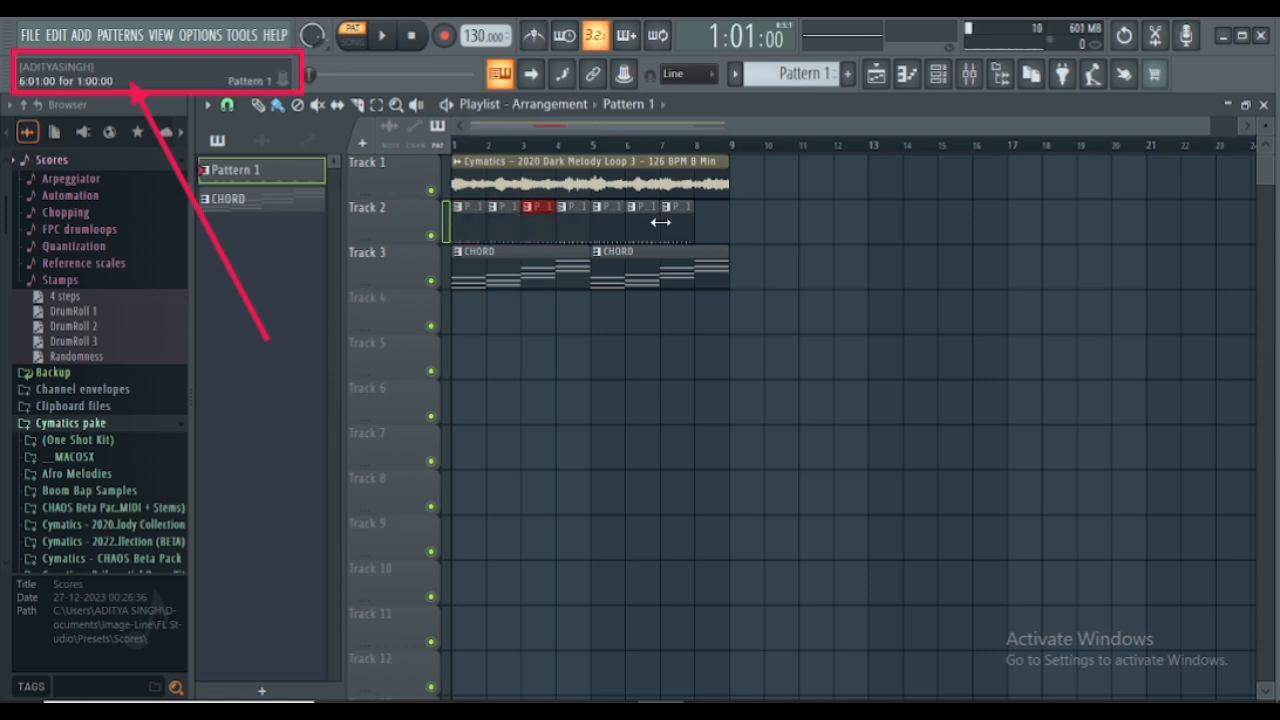
click(711, 214)
- Play the arrangement in Song mode, set the audio clip's channel volume to about 30%, and stop playback
click(364, 48)
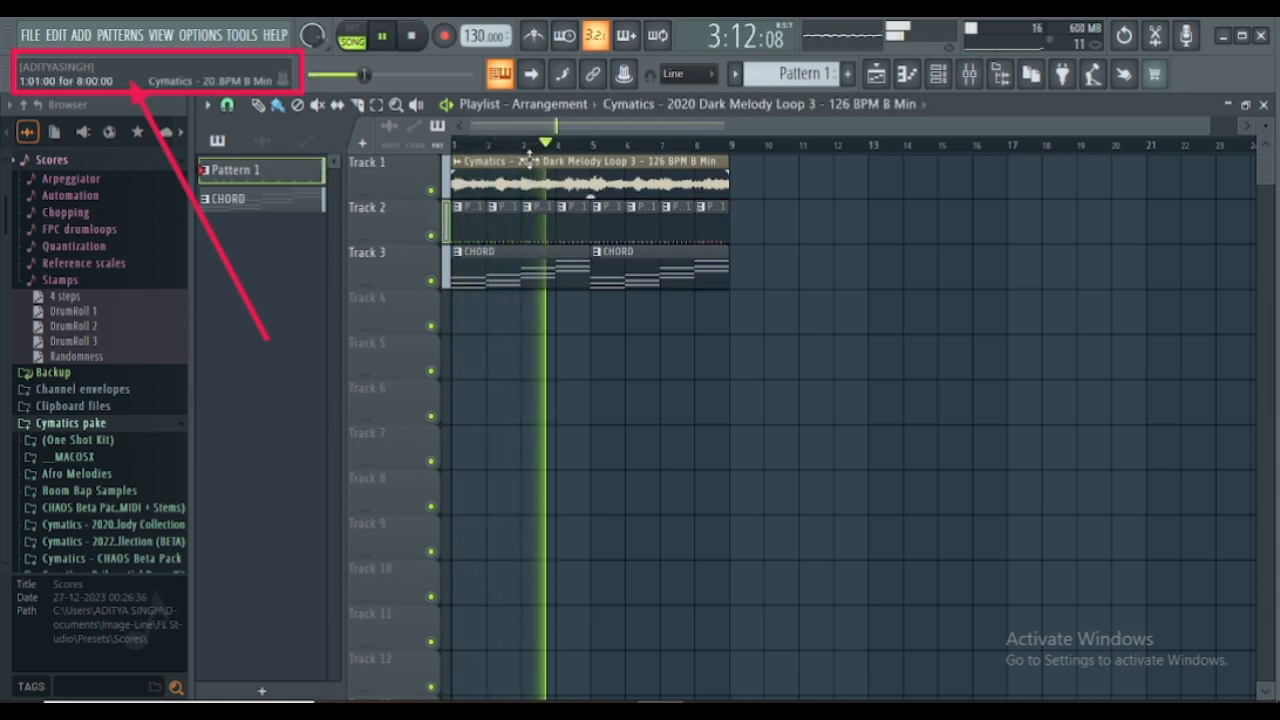
click(560, 161)
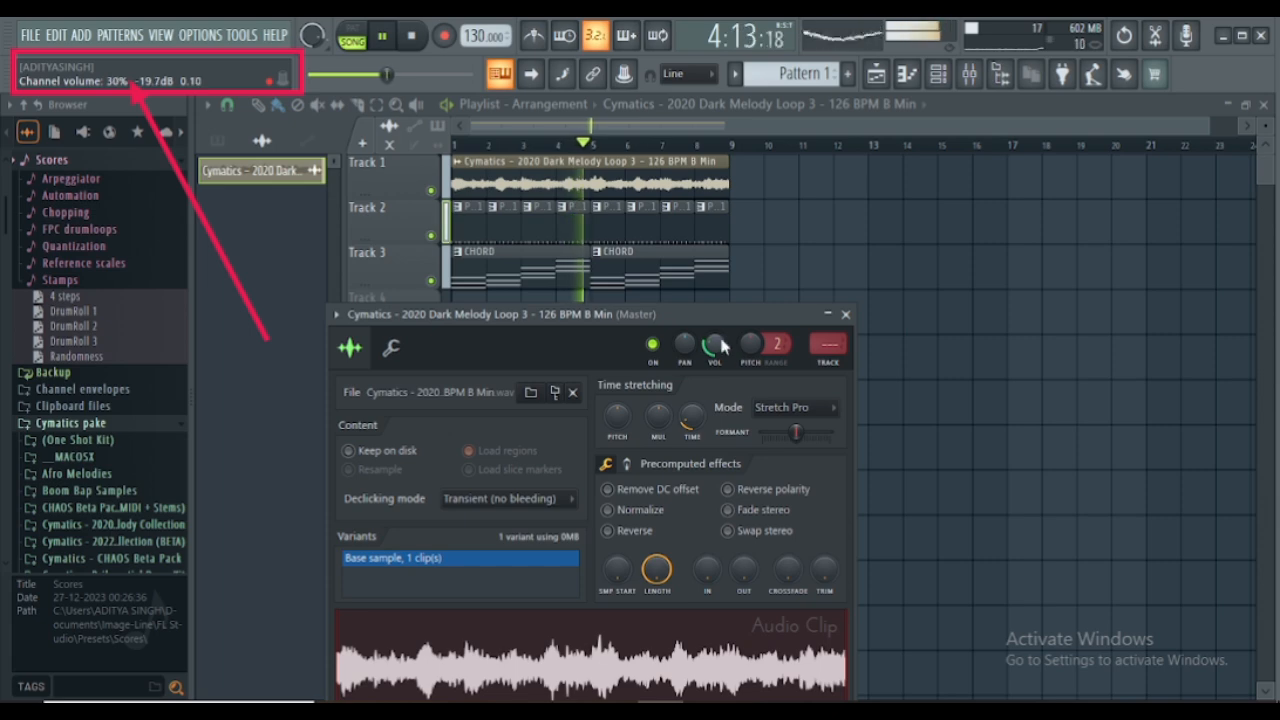
click(846, 315)
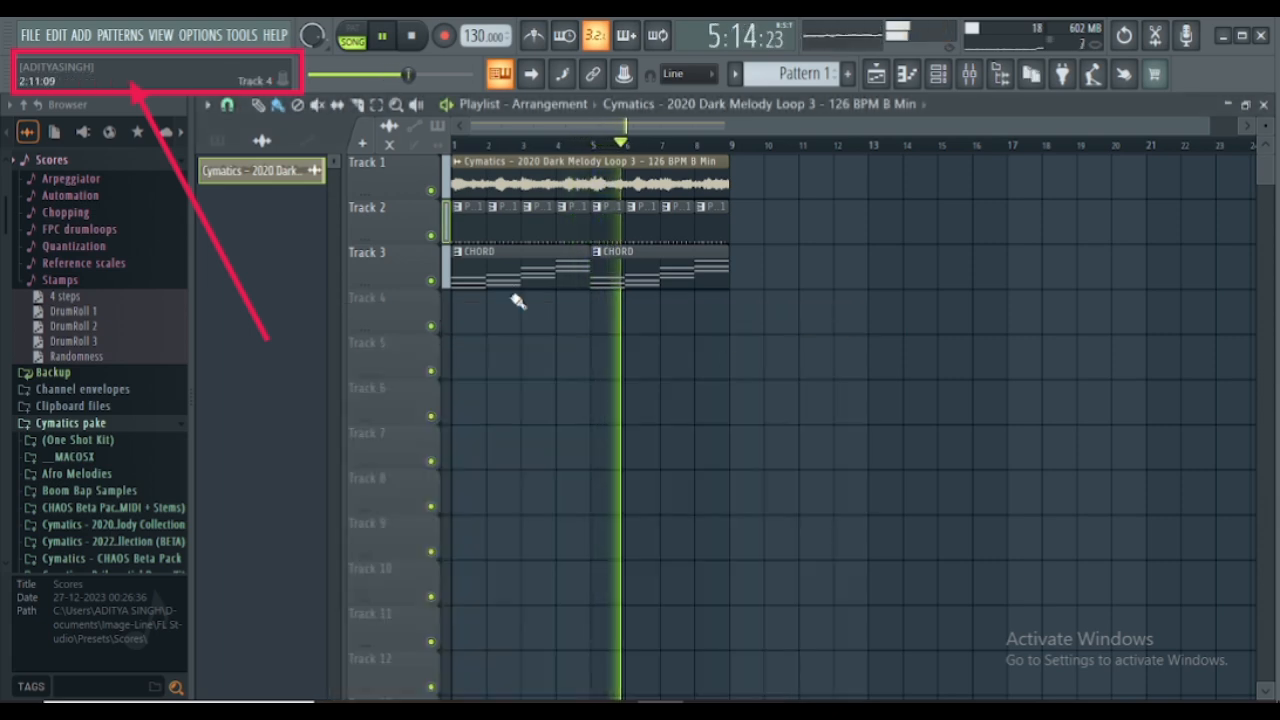
key(space)
- Reopen the channel rack and route Trap City Percussion 9 (5) to mixer track 5 and the Cymatics audio clip to mixer track 6
click(938, 74)
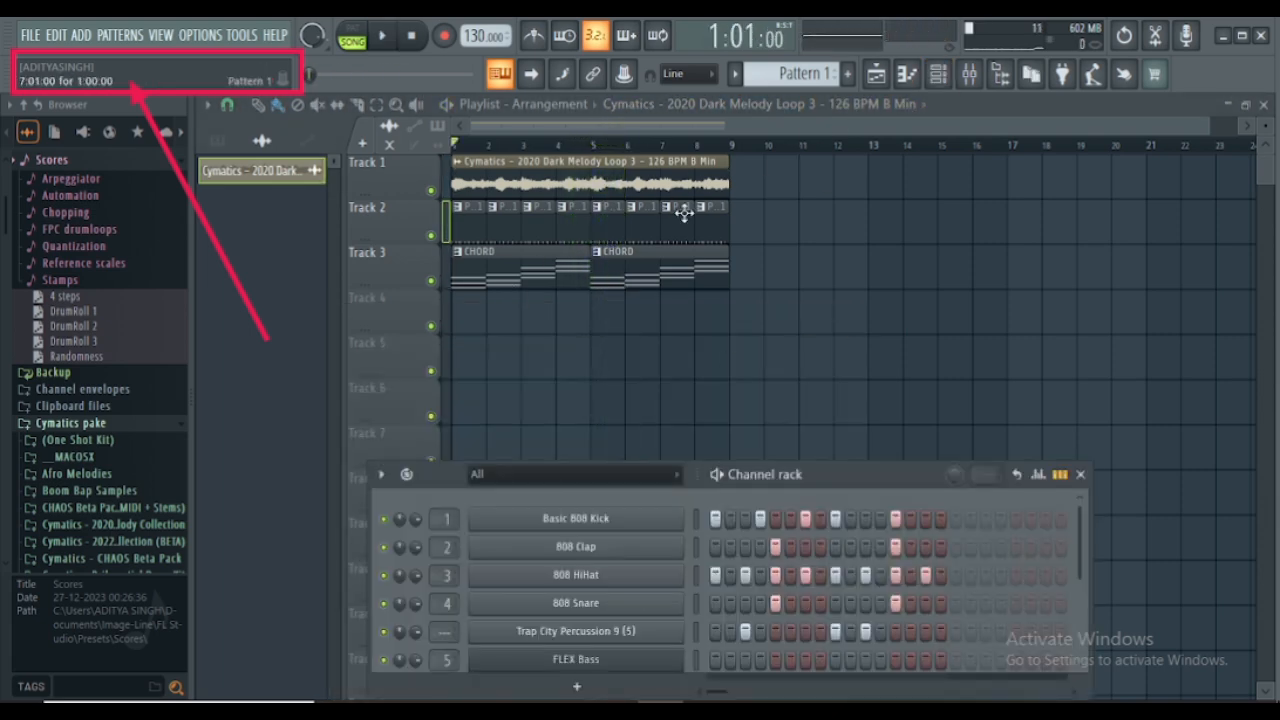
drag(826, 480, 812, 255)
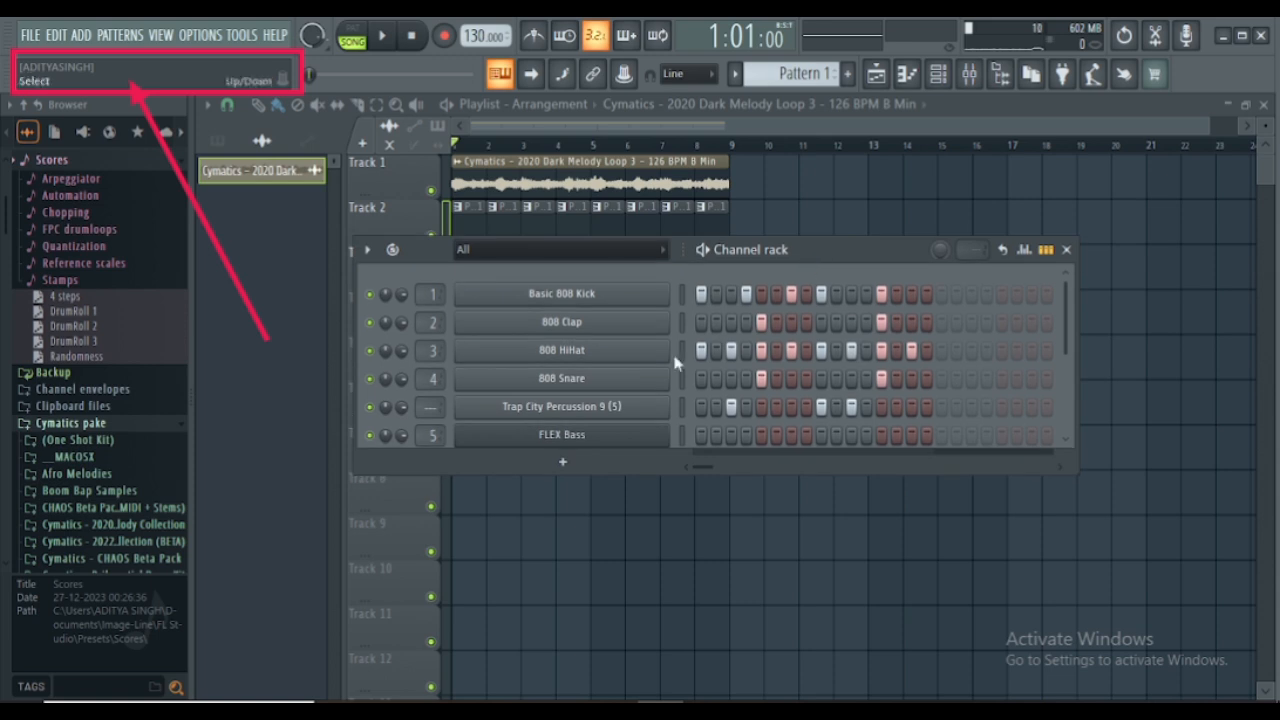
click(450, 480)
click(938, 76)
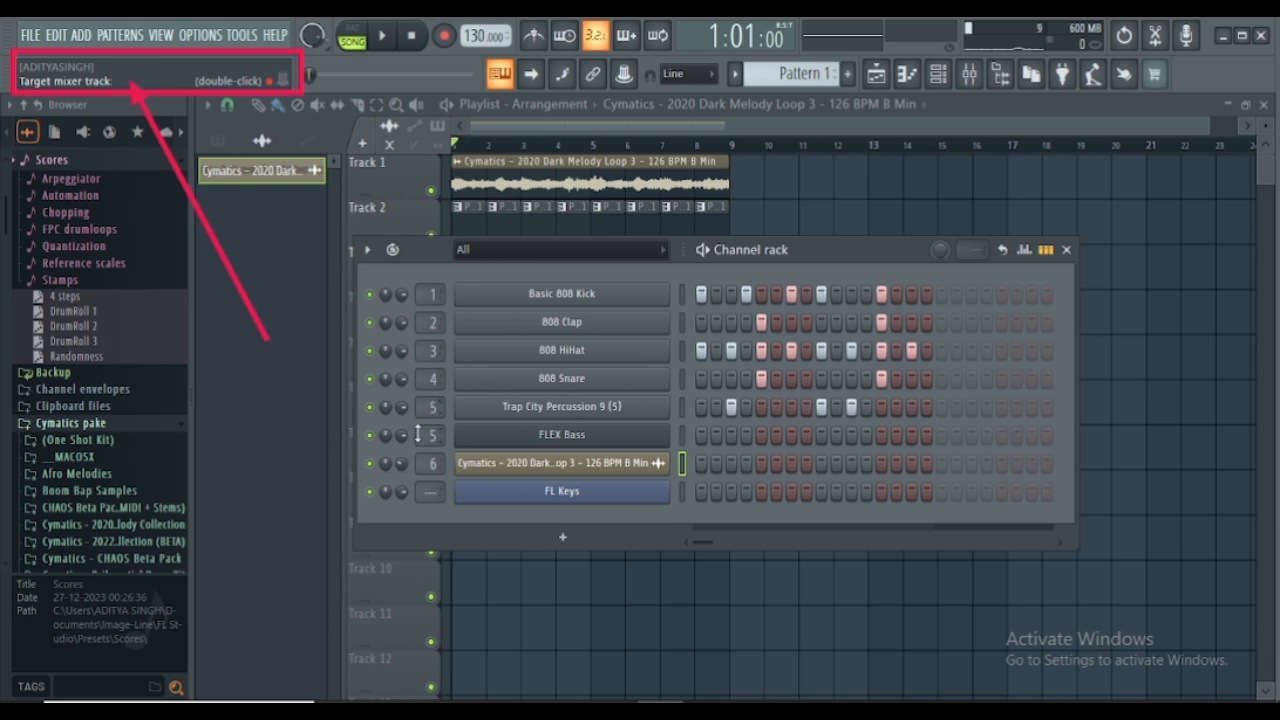
- Delete the FLEX Bass channel from the channel rack and confirm its removal
right_click(530, 447)
click(692, 650)
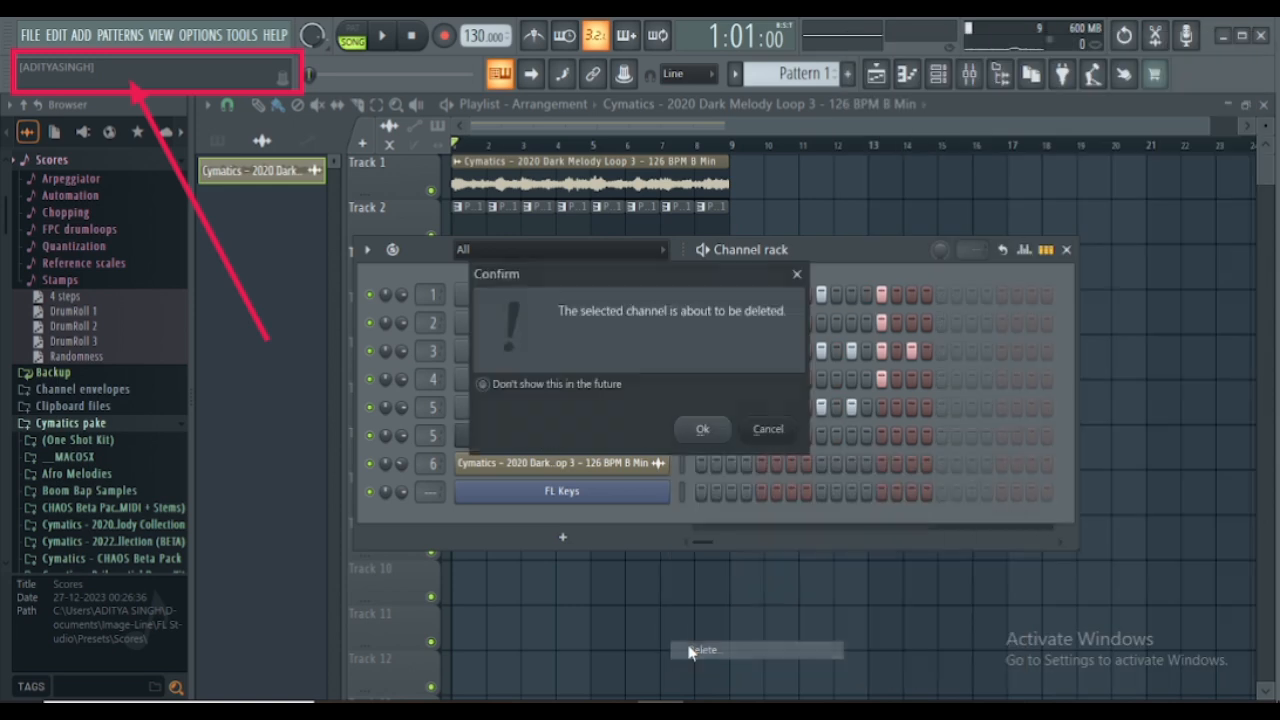
click(702, 429)
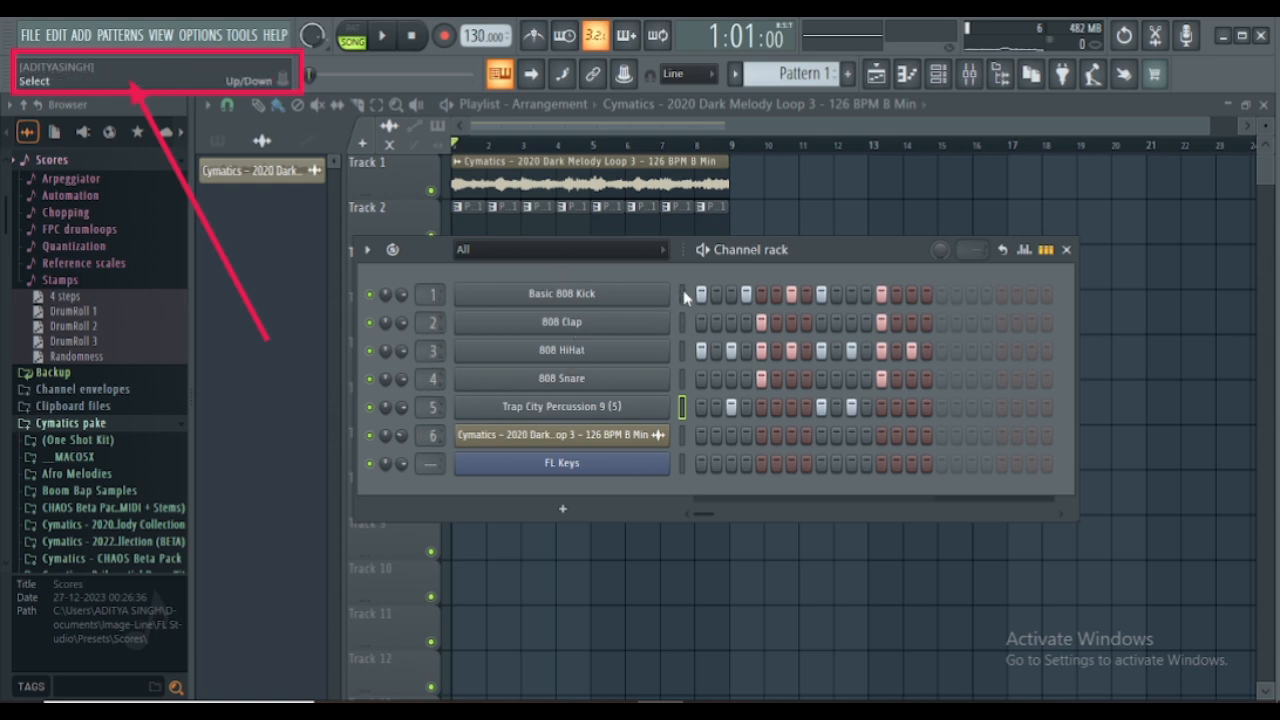
drag(684, 293, 685, 398)
click(505, 298)
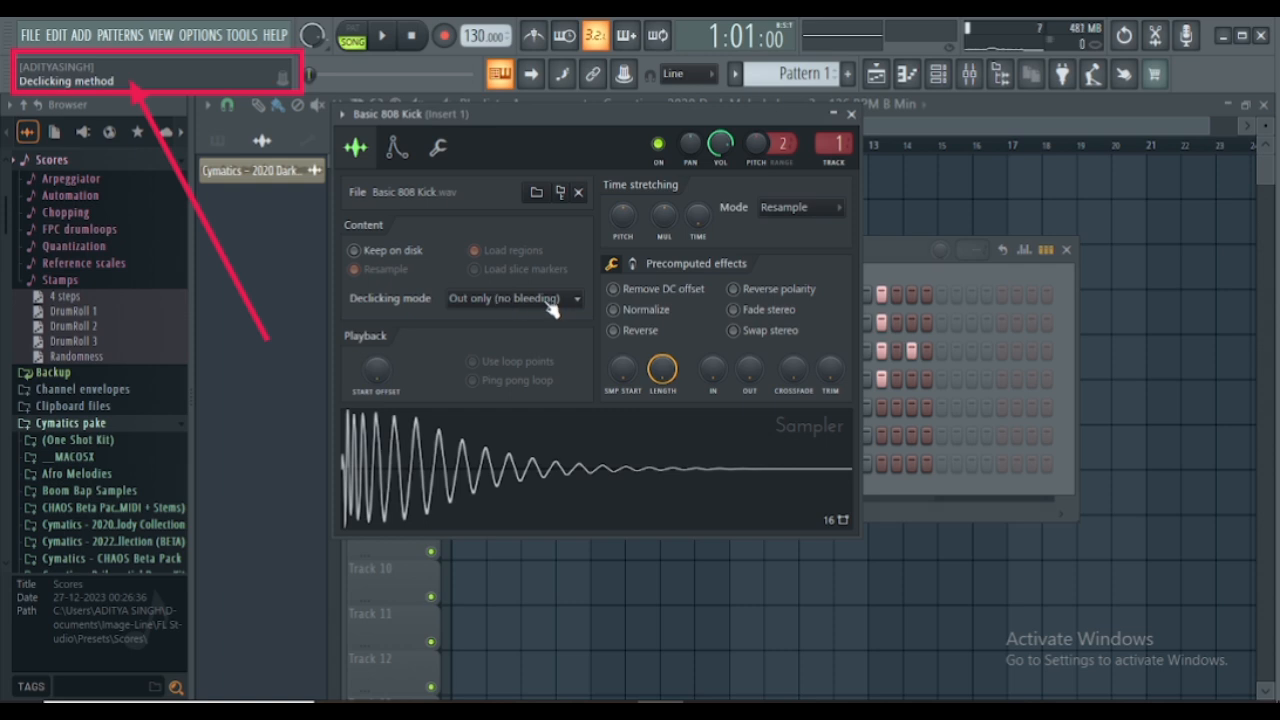
click(851, 114)
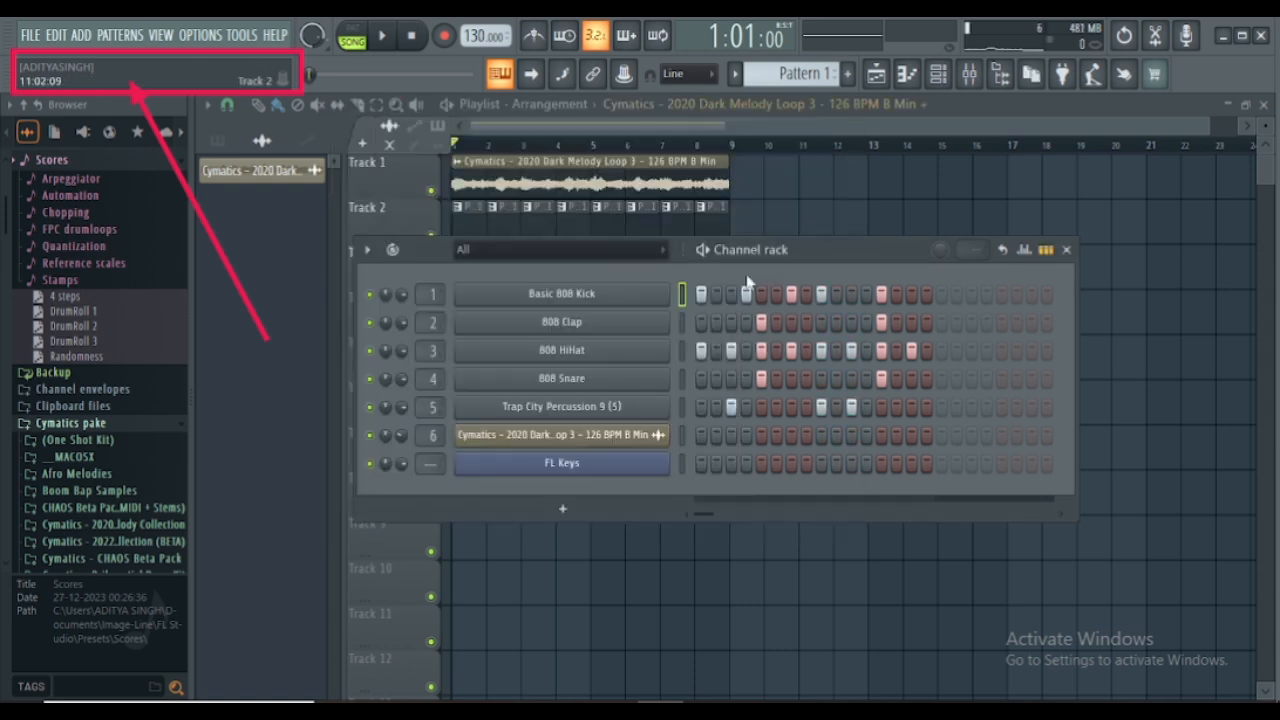
- Rename the Basic 808 Kick channel to Kick and colour it green
right_click(545, 298)
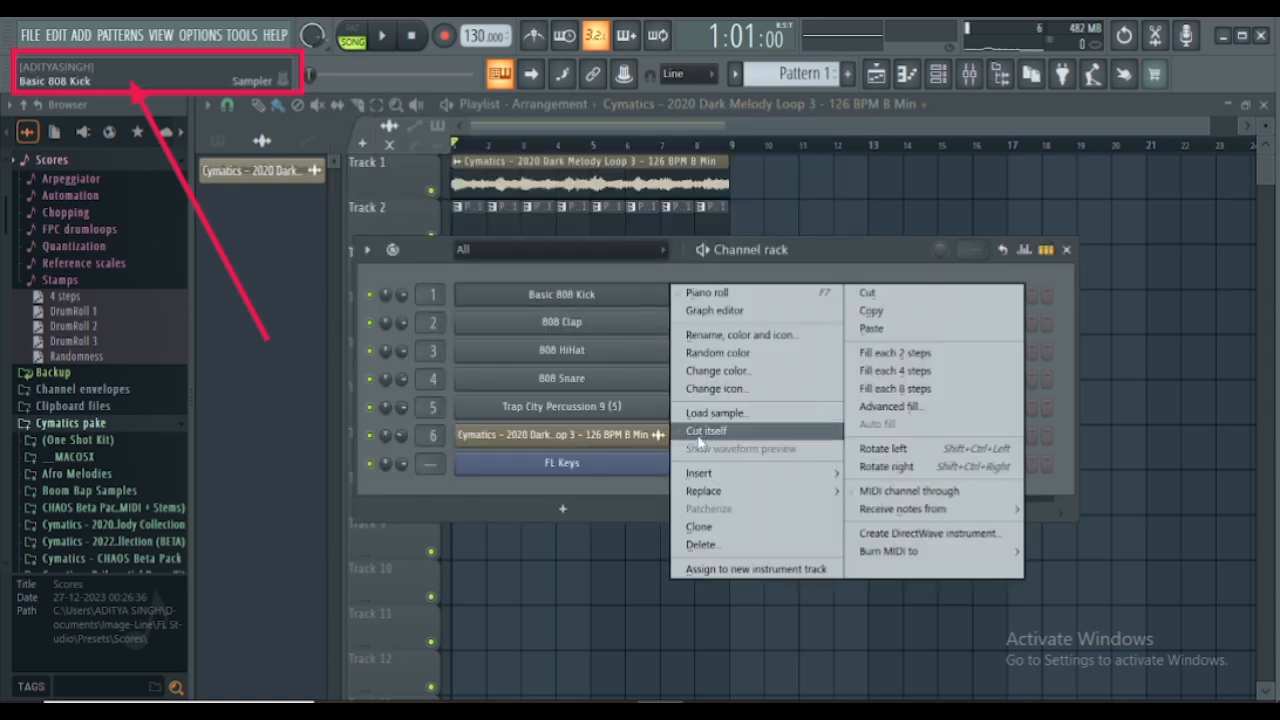
click(702, 338)
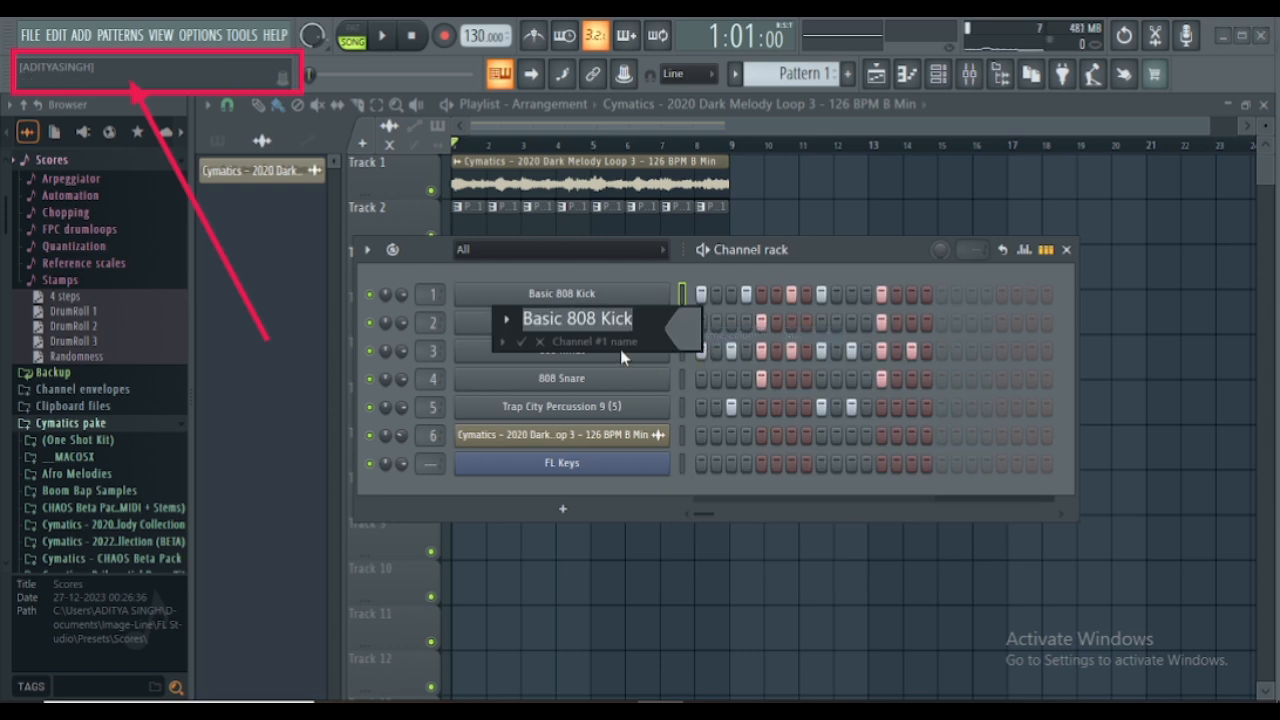
click(567, 318)
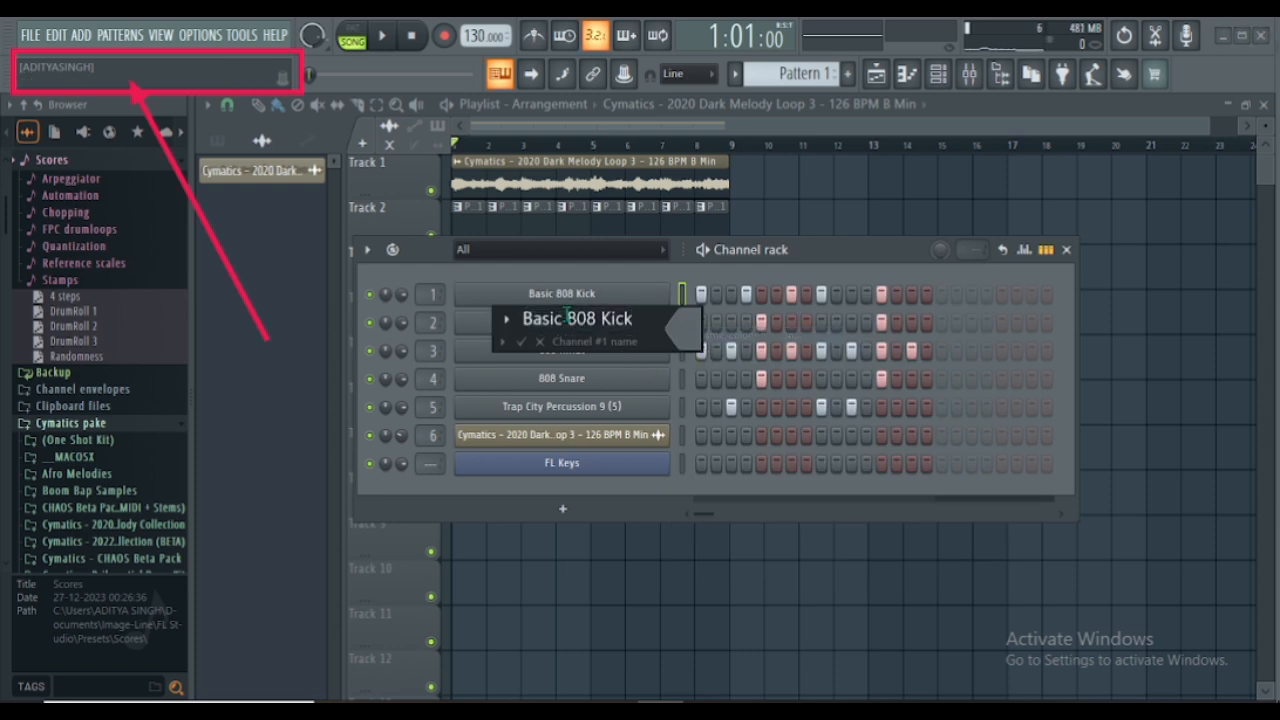
key(BackSpace)
key(BackSpace)
key(BackSpace)
key(BackSpace)
key(BackSpace)
key(BackSpace)
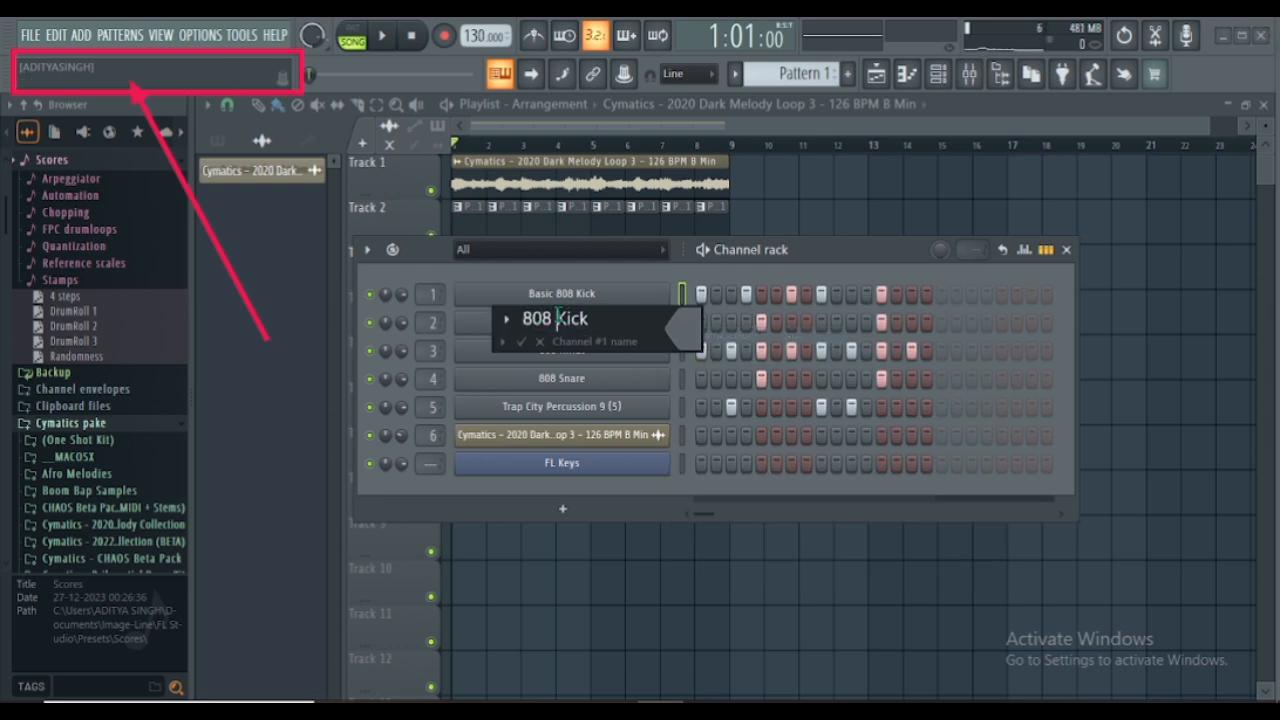
key(BackSpace)
key(BackSpace)
key(BackSpace)
key(BackSpace)
click(698, 333)
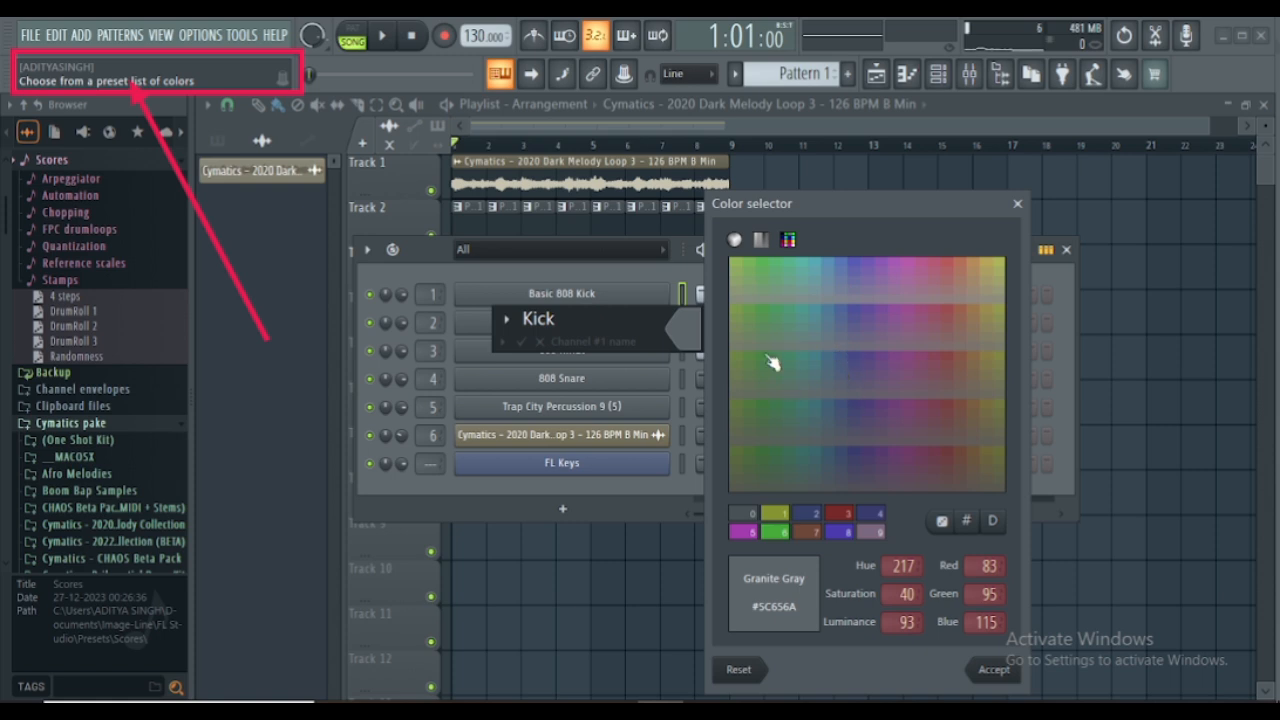
click(772, 362)
click(993, 670)
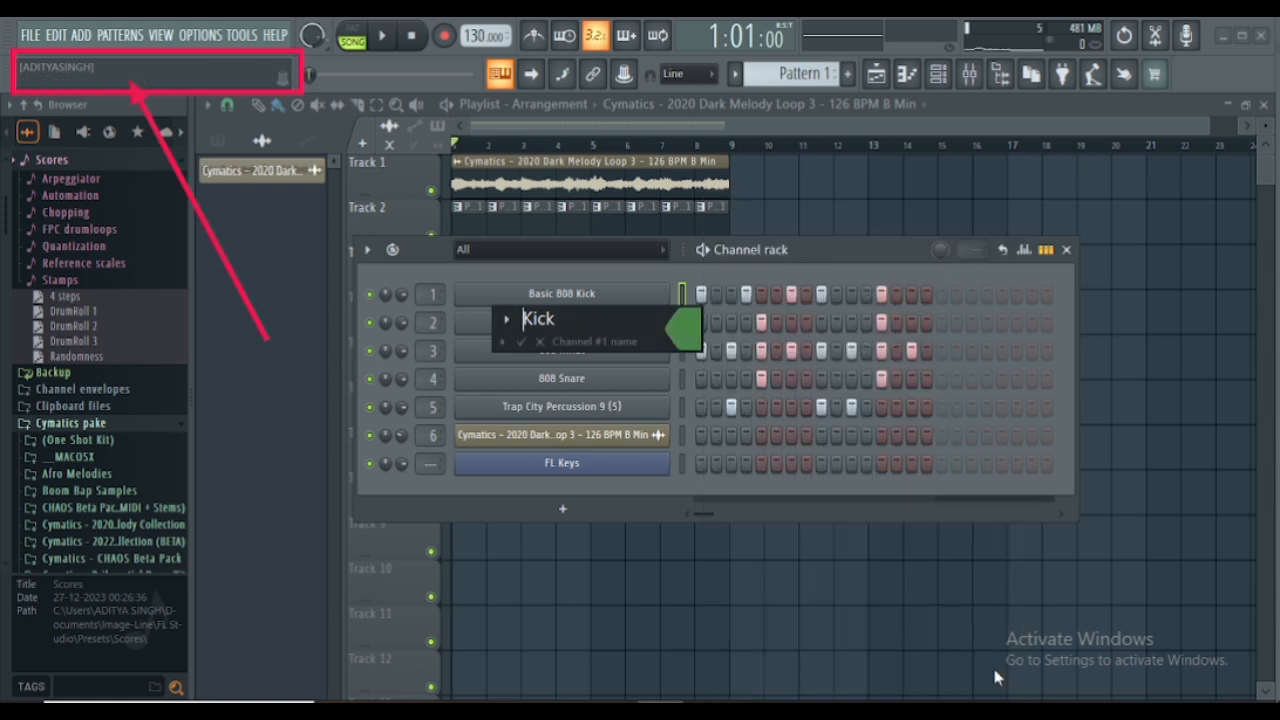
key(Return)
- Rename the 808 Clap channel to Clap and give it the previously used Sea Green colour #478645
right_click(556, 323)
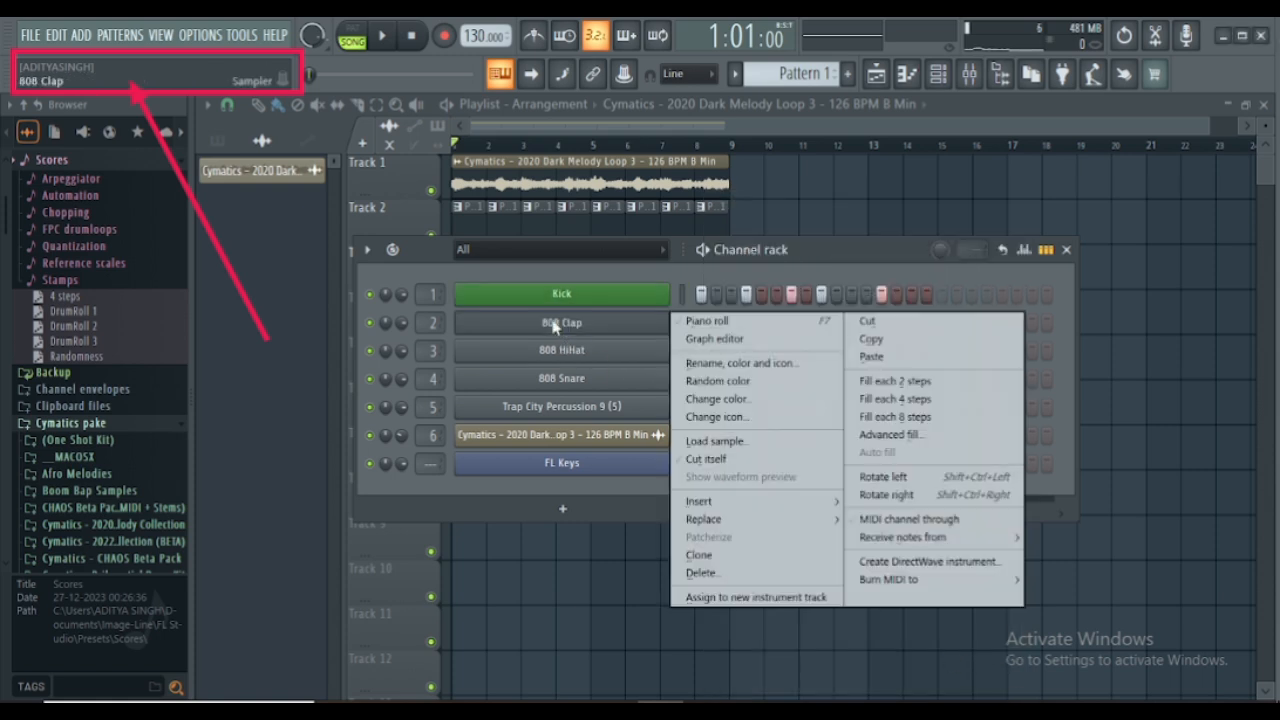
click(706, 363)
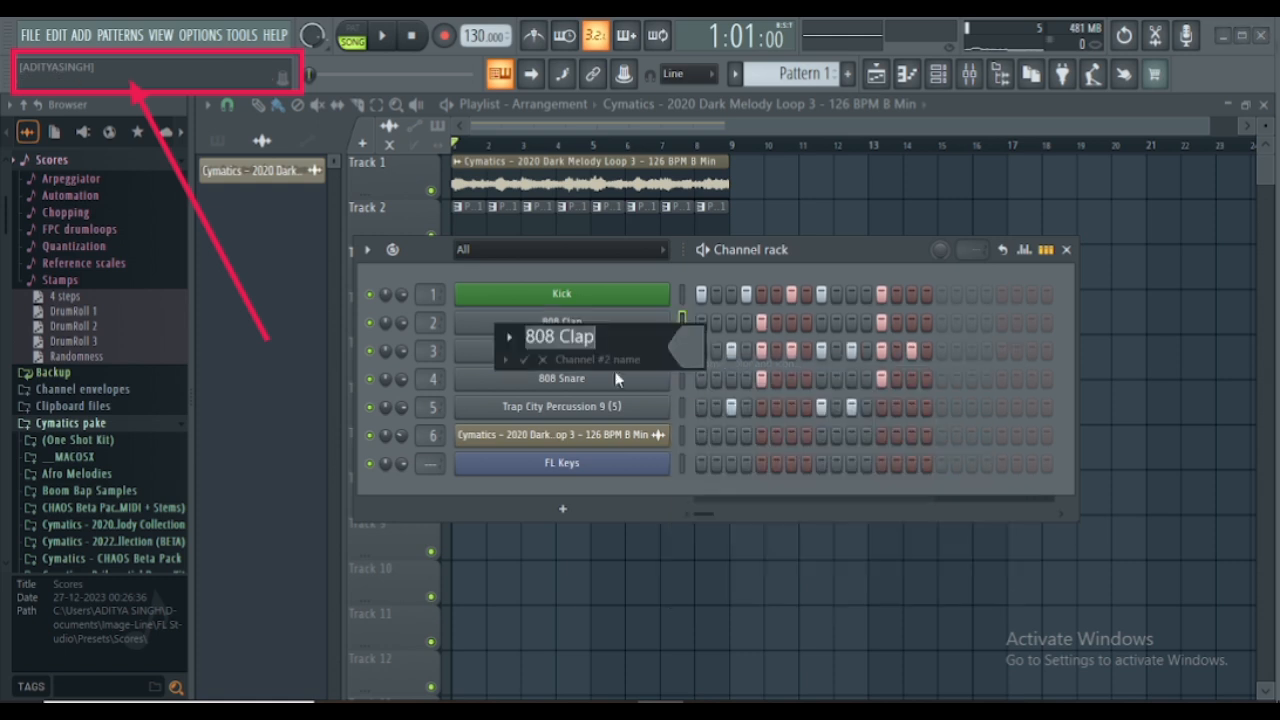
click(561, 337)
key(BackSpace)
key(BackSpace)
key(BackSpace)
key(BackSpace)
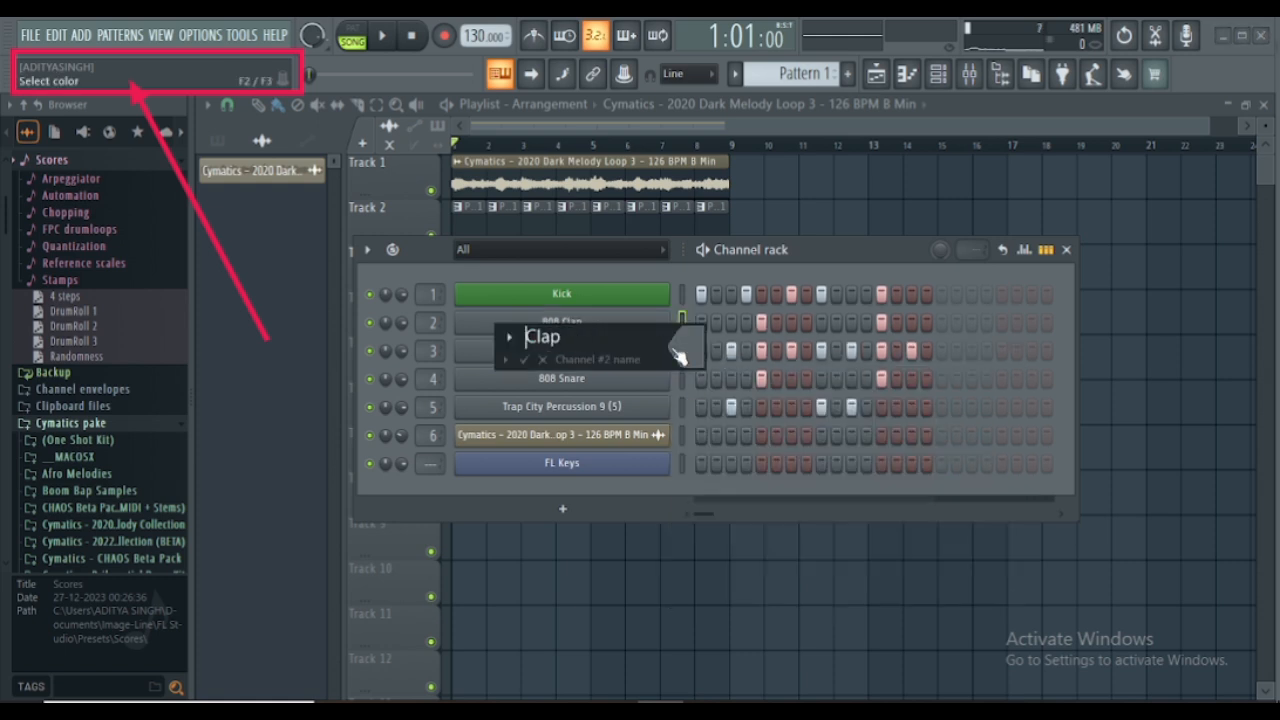
click(680, 347)
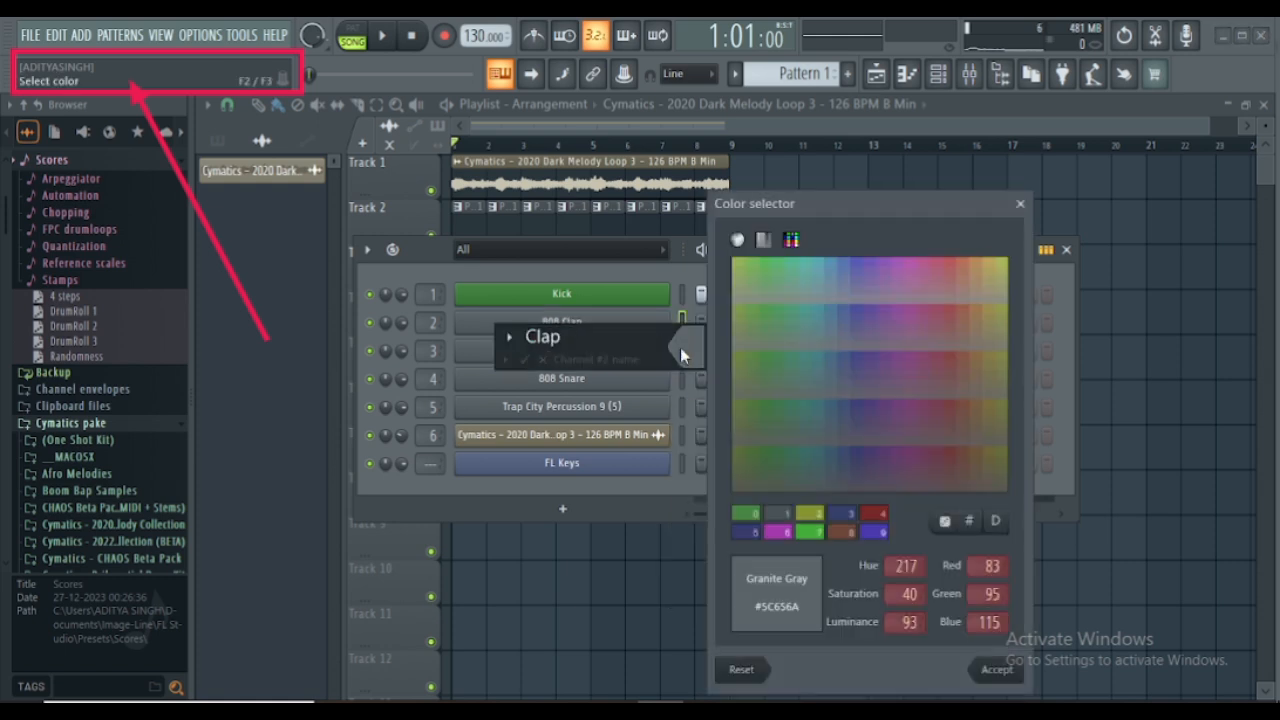
click(746, 514)
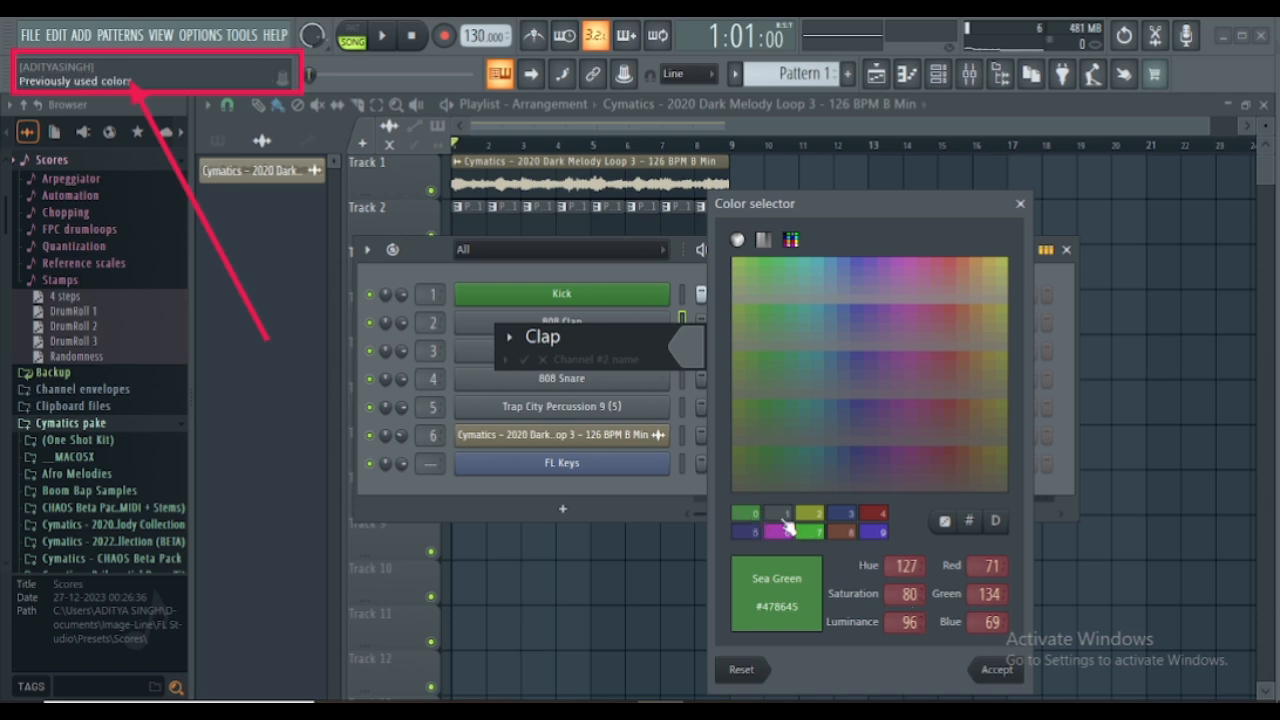
click(997, 669)
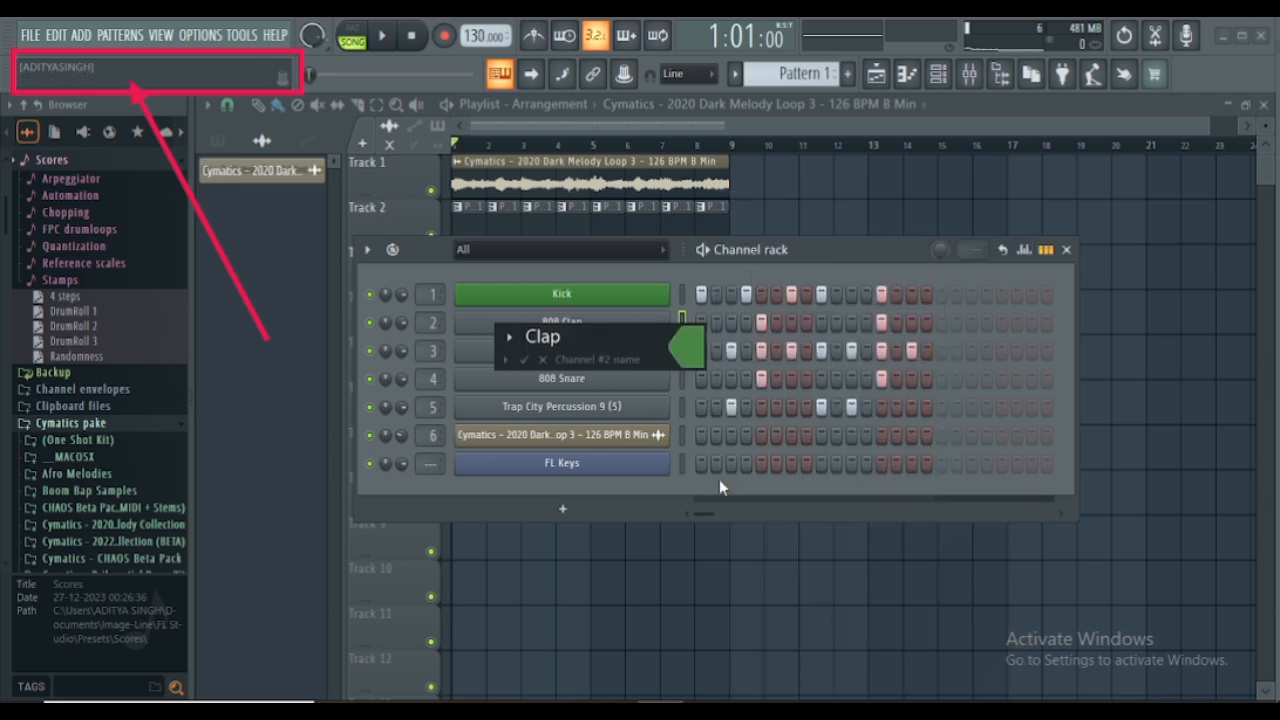
key(Return)
- Rename the 808 HiHat channel to HiHat and apply the same green colour as the Kick and Clap channels
right_click(549, 358)
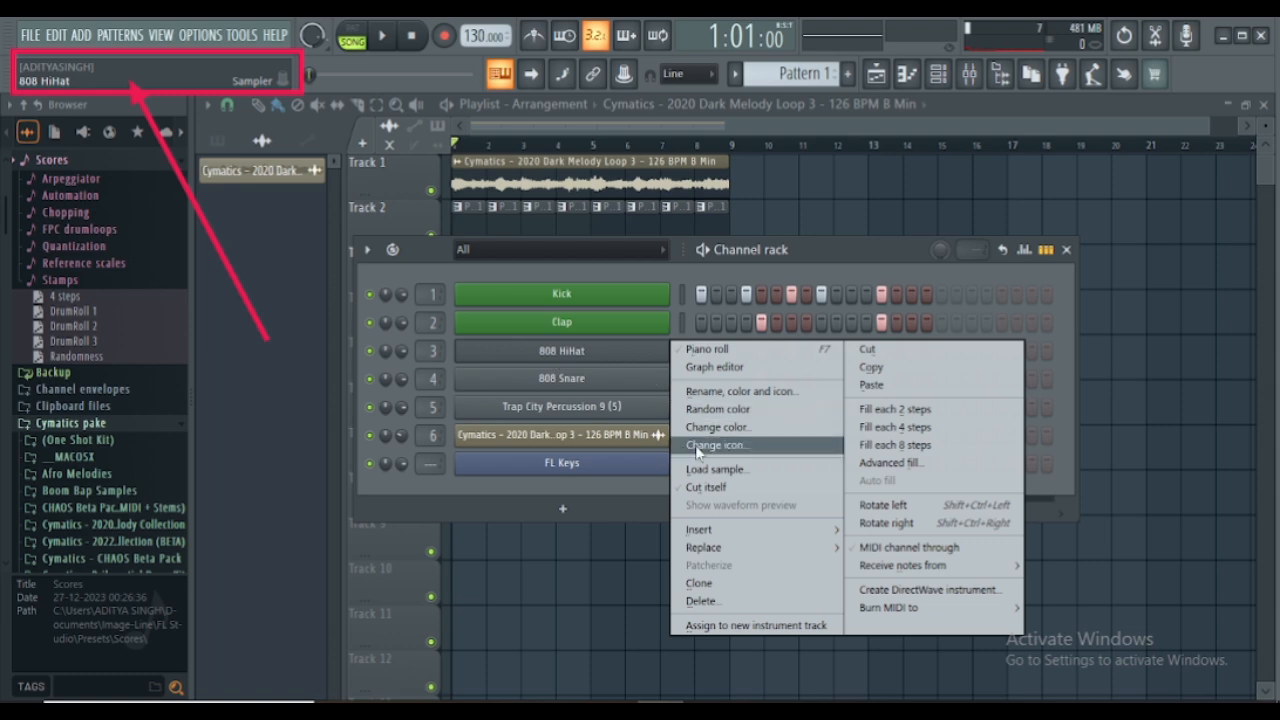
click(741, 391)
click(562, 368)
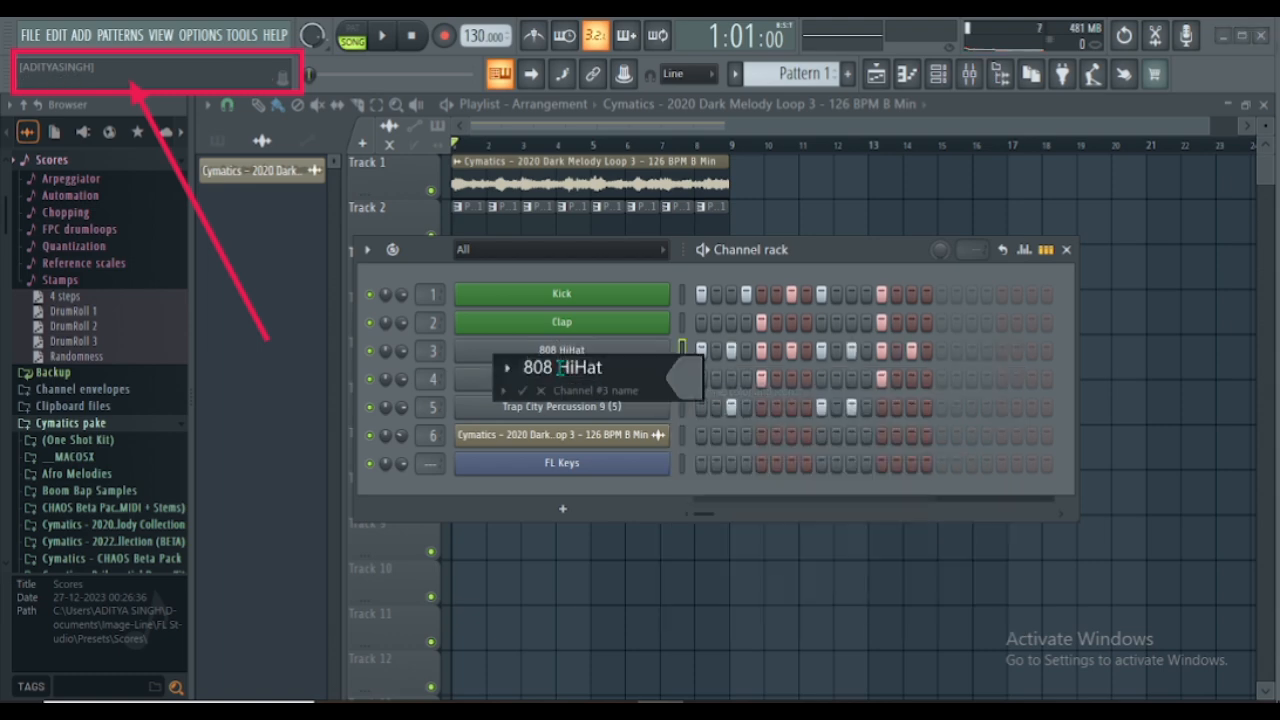
key(BackSpace)
key(BackSpace)
key(BackSpace)
key(BackSpace)
click(690, 397)
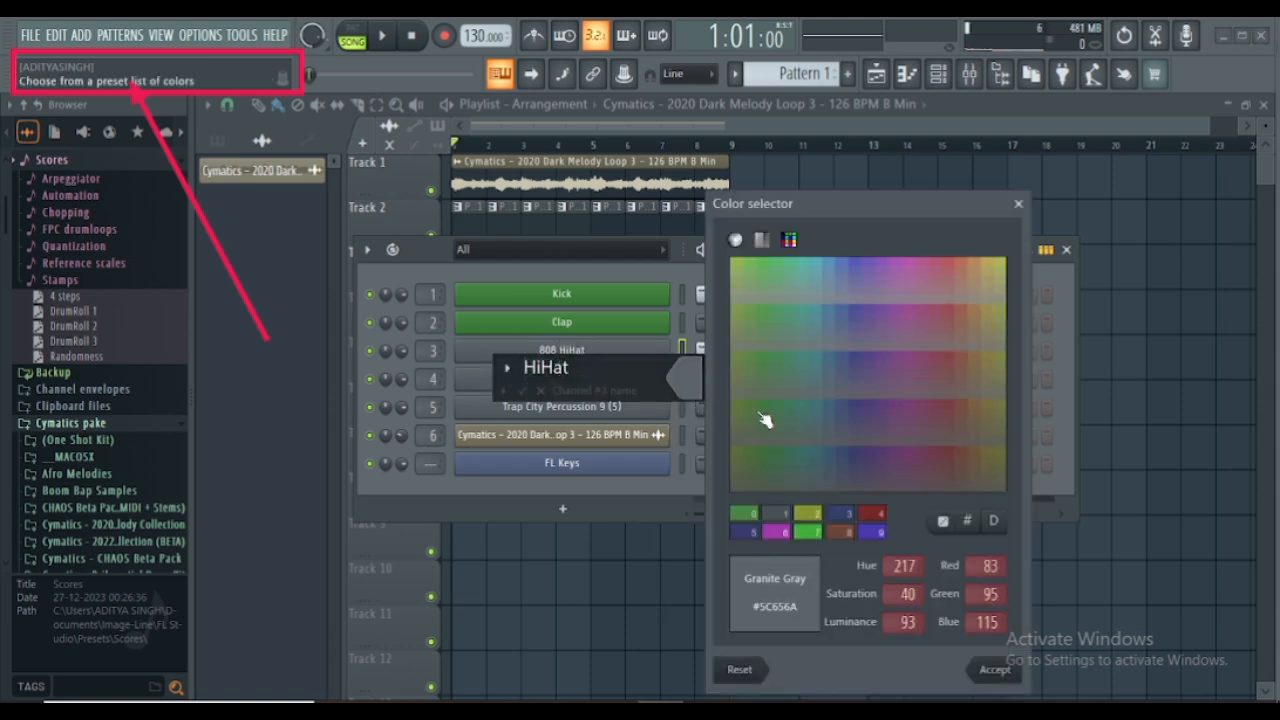
click(746, 514)
click(990, 669)
key(Return)
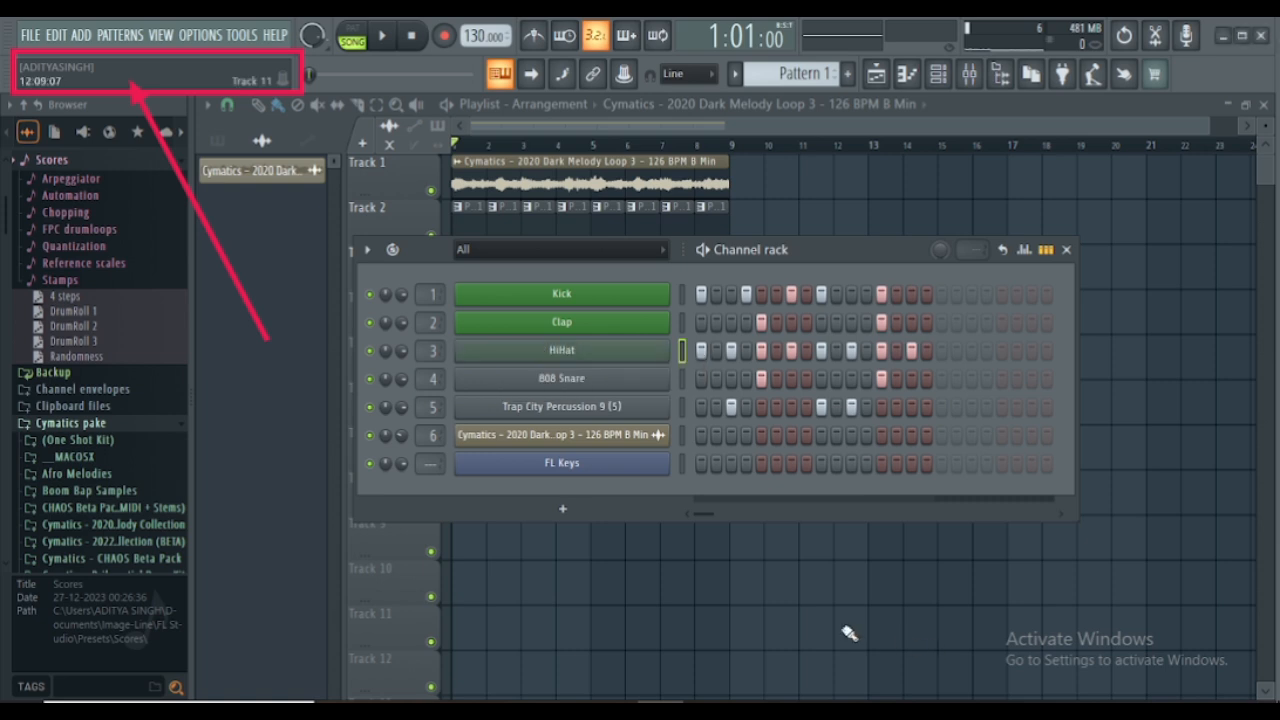
- Rename the 808 Snare channel to Snare and apply the previously used Sea Green colour #478645
right_click(593, 387)
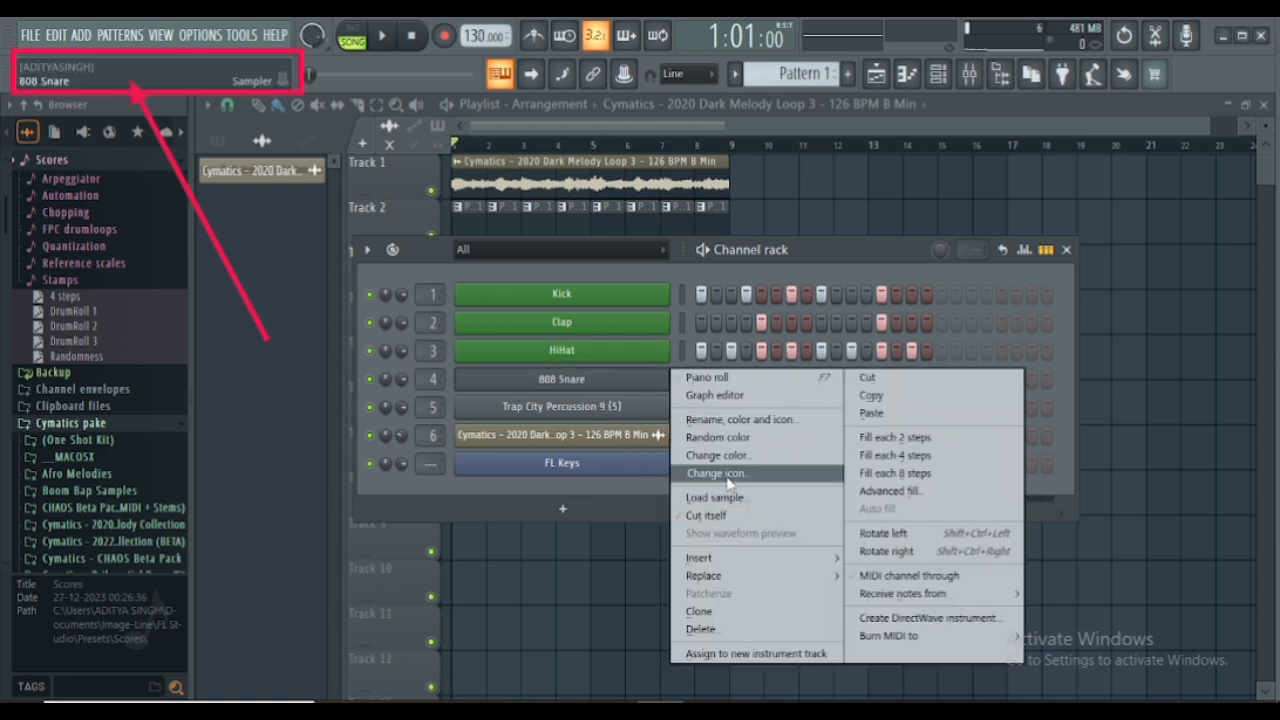
click(718, 421)
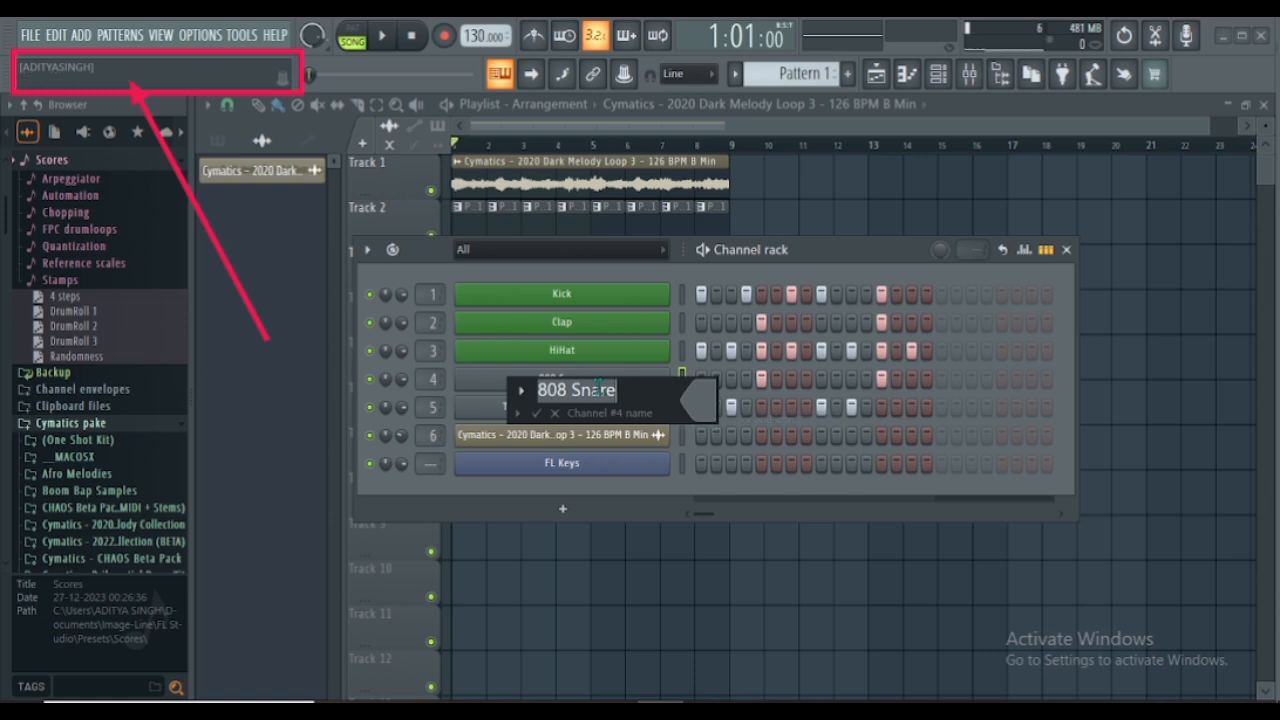
click(574, 389)
key(BackSpace)
key(BackSpace)
key(BackSpace)
key(BackSpace)
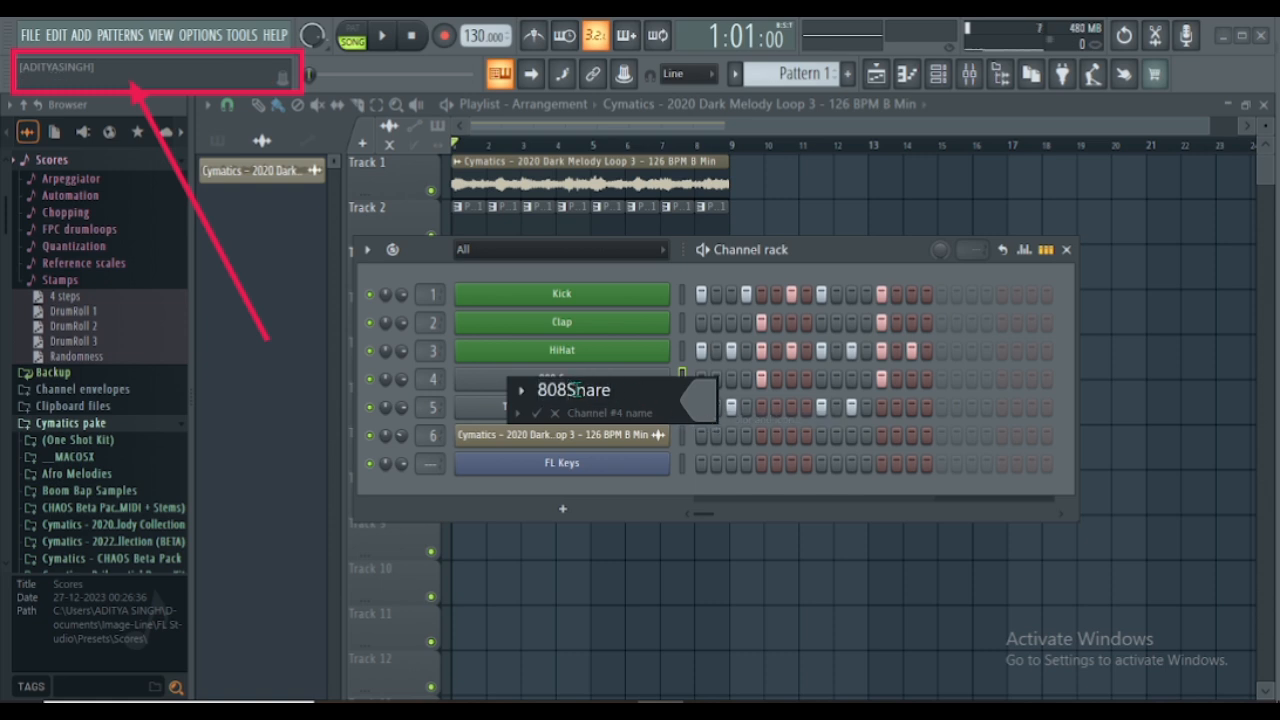
click(710, 411)
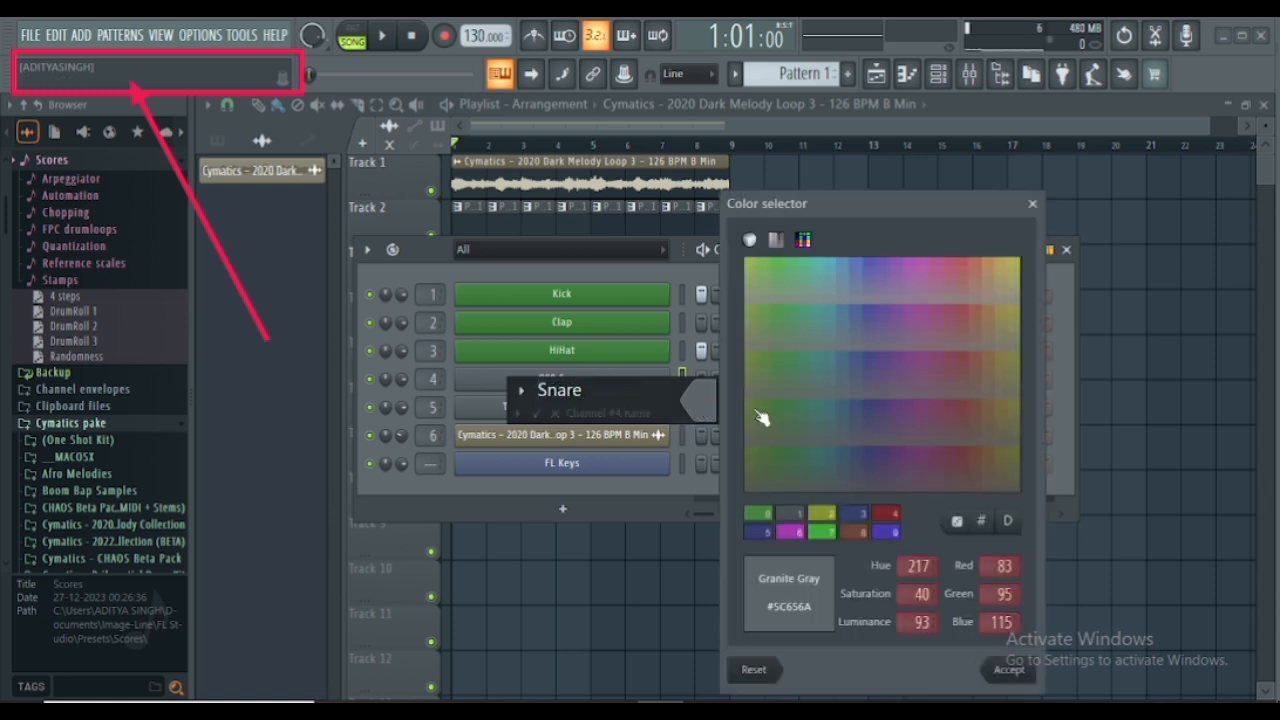
click(755, 515)
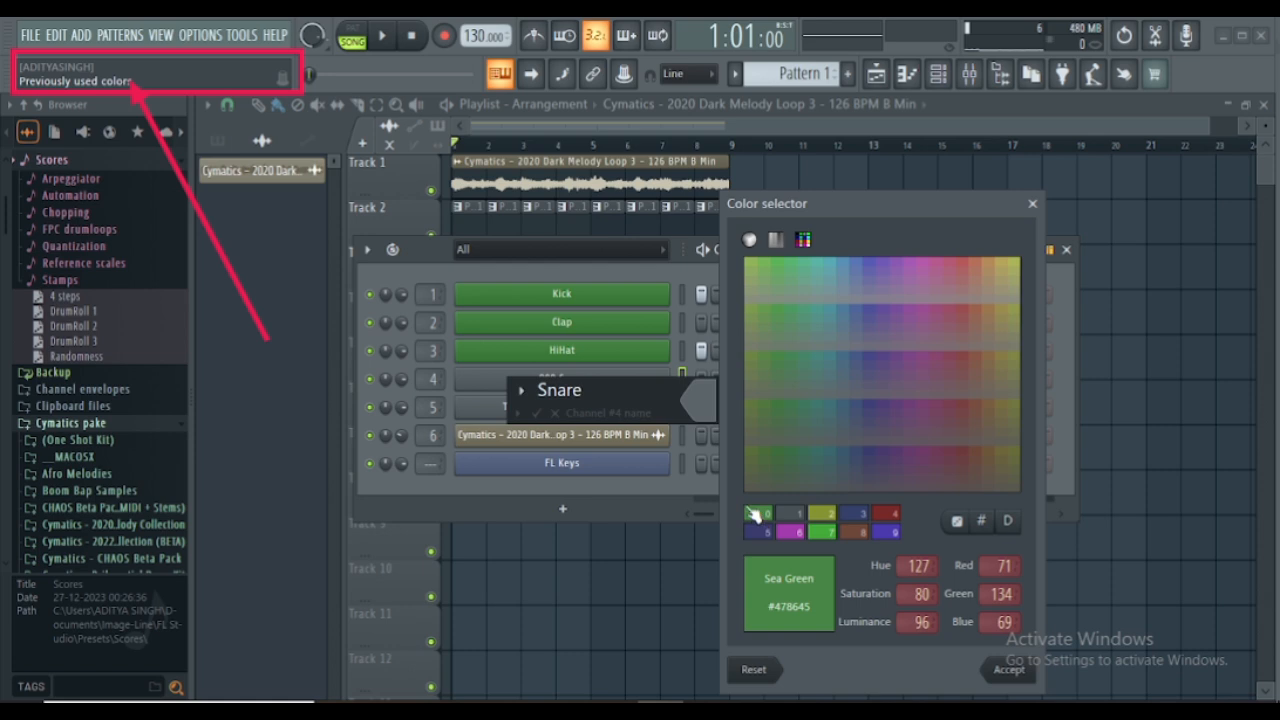
click(999, 667)
key(Return)
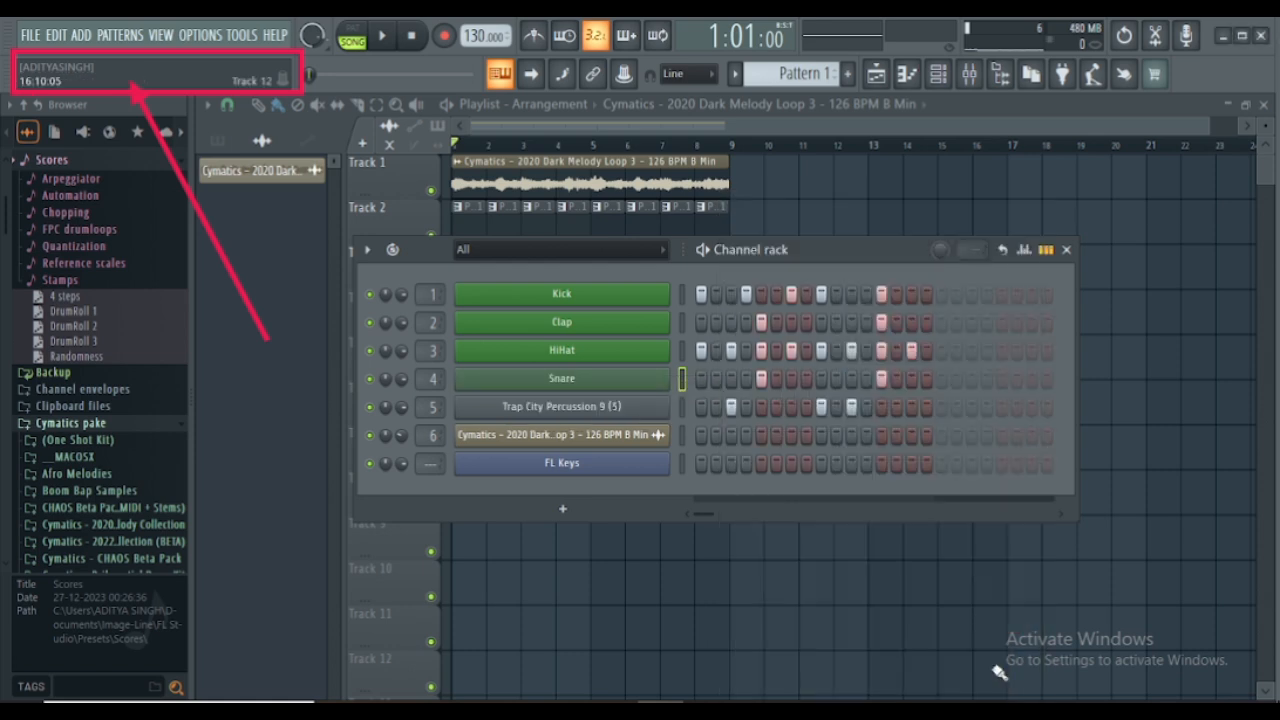
- Rename the Trap City Percussion 9 (5) channel to Percussion and colour it the same green as the other drums
right_click(563, 424)
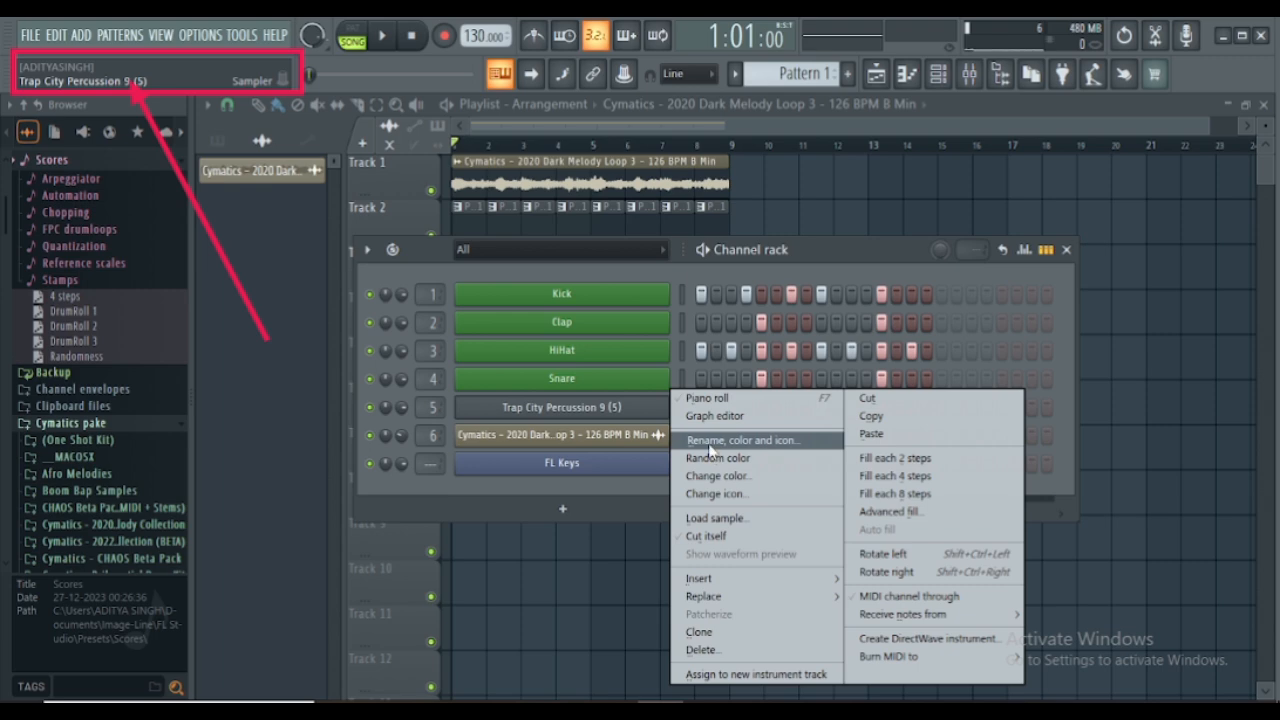
click(740, 442)
click(613, 419)
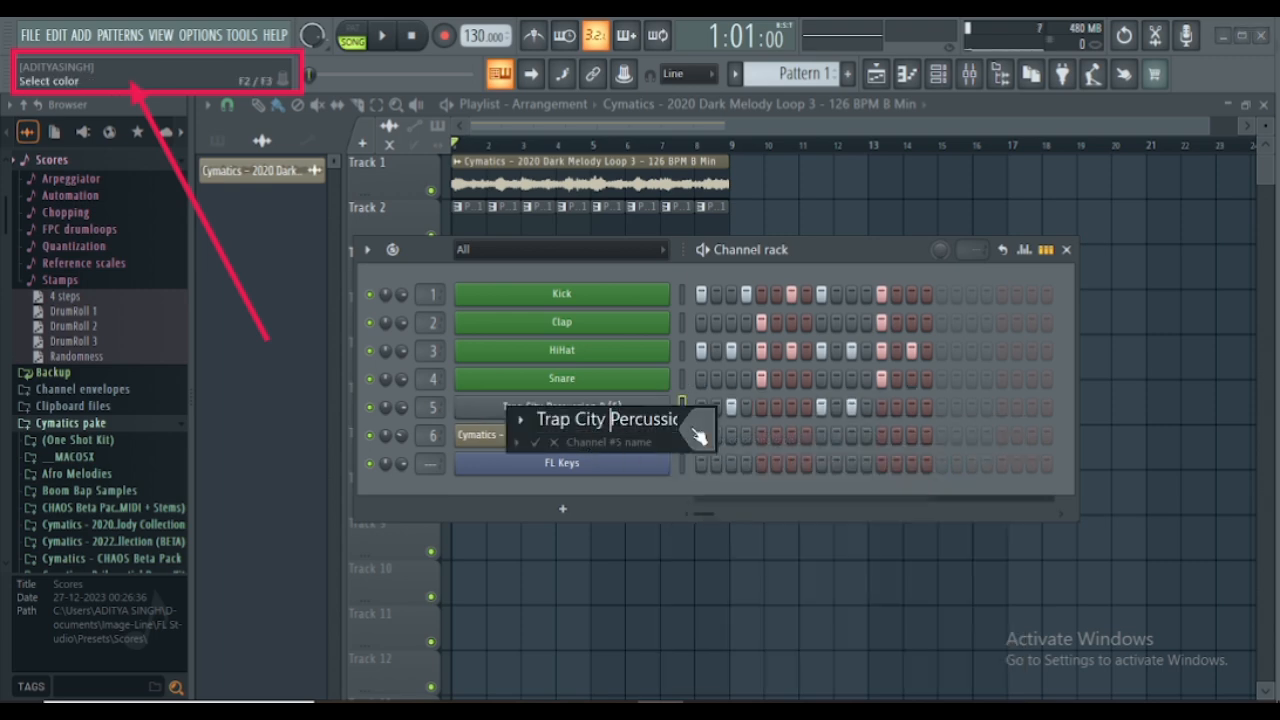
key(BackSpace)
key(BackSpace)
key(BackSpace)
key(BackSpace)
key(BackSpace)
key(BackSpace)
key(BackSpace)
key(BackSpace)
key(BackSpace)
key(BackSpace)
click(696, 431)
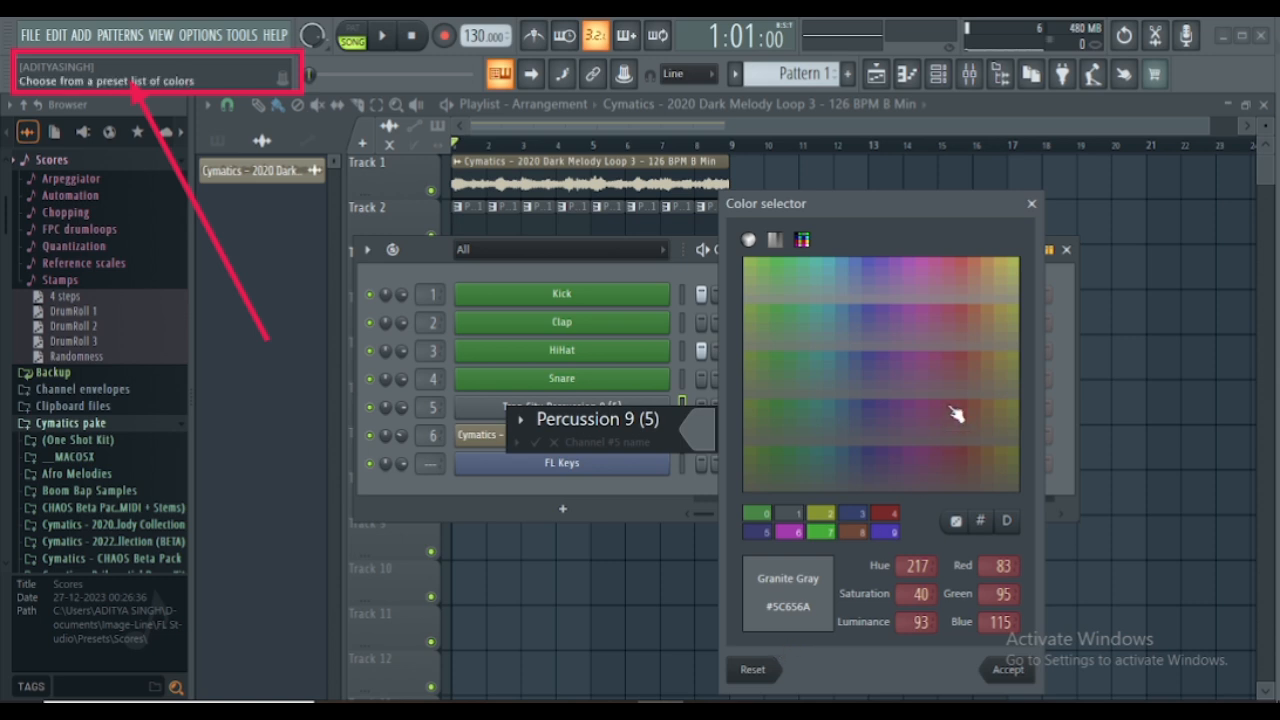
click(1031, 203)
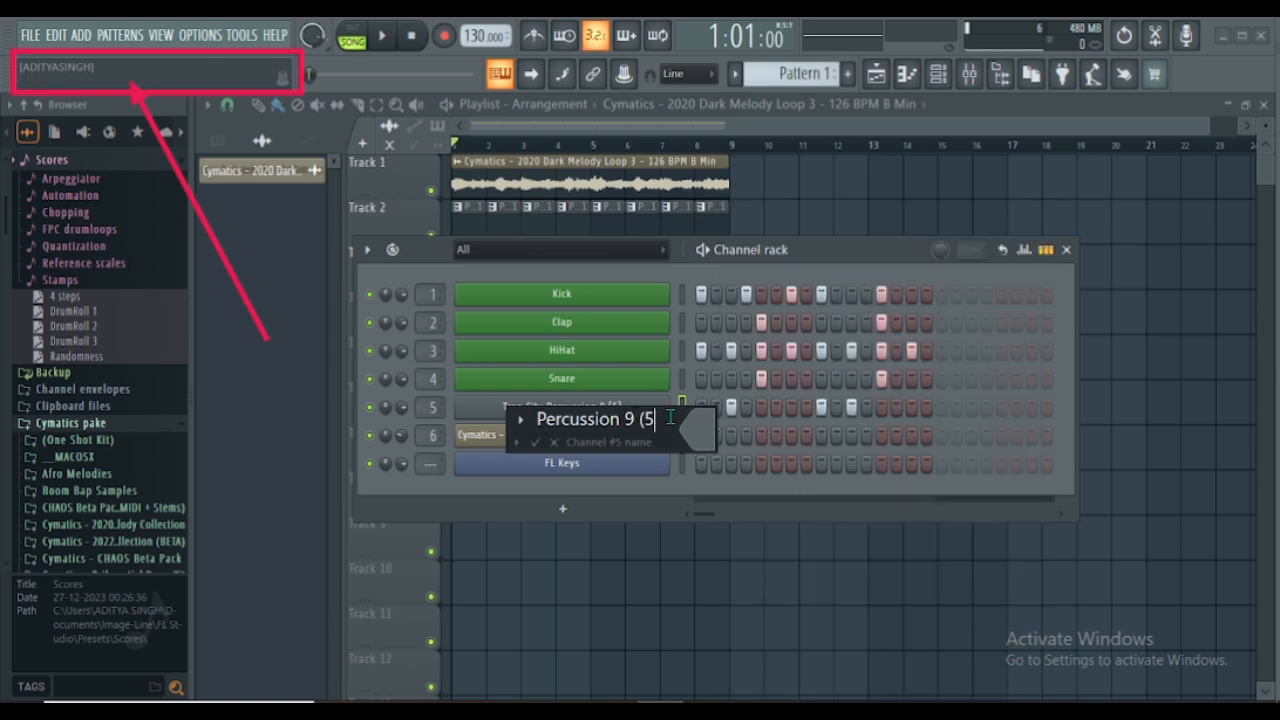
click(700, 430)
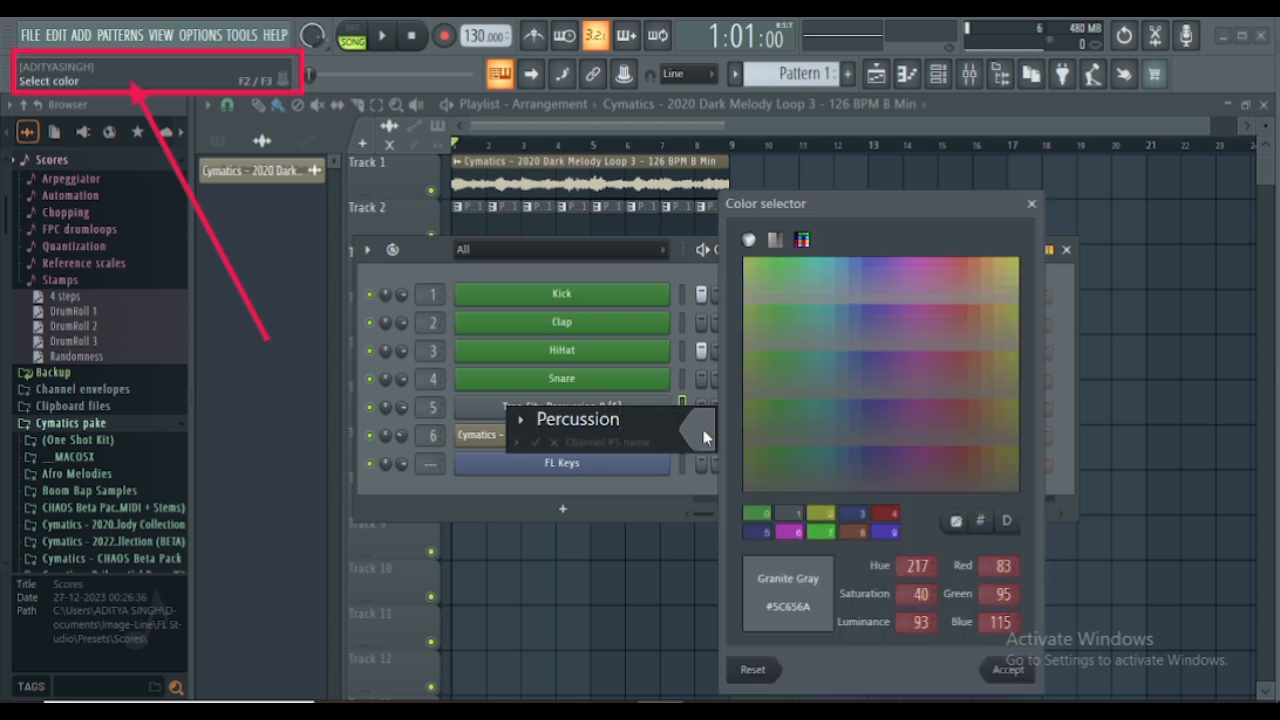
click(760, 516)
key(Return)
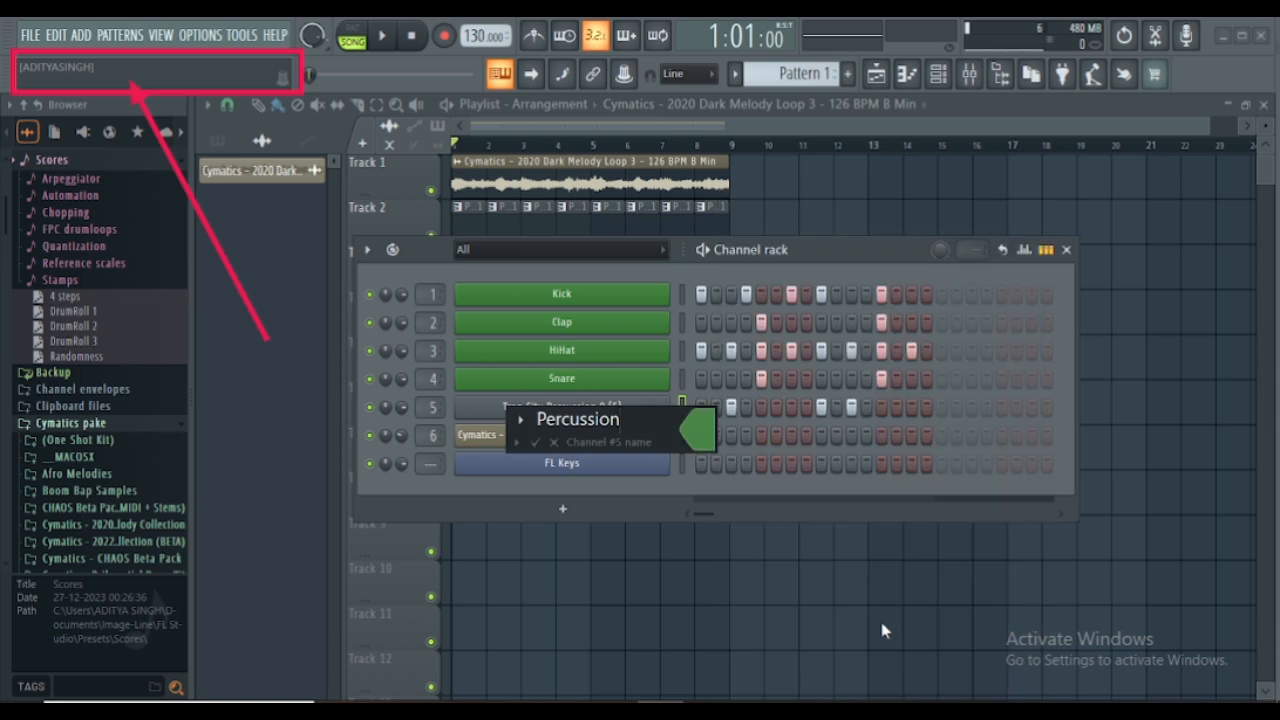
key(Return)
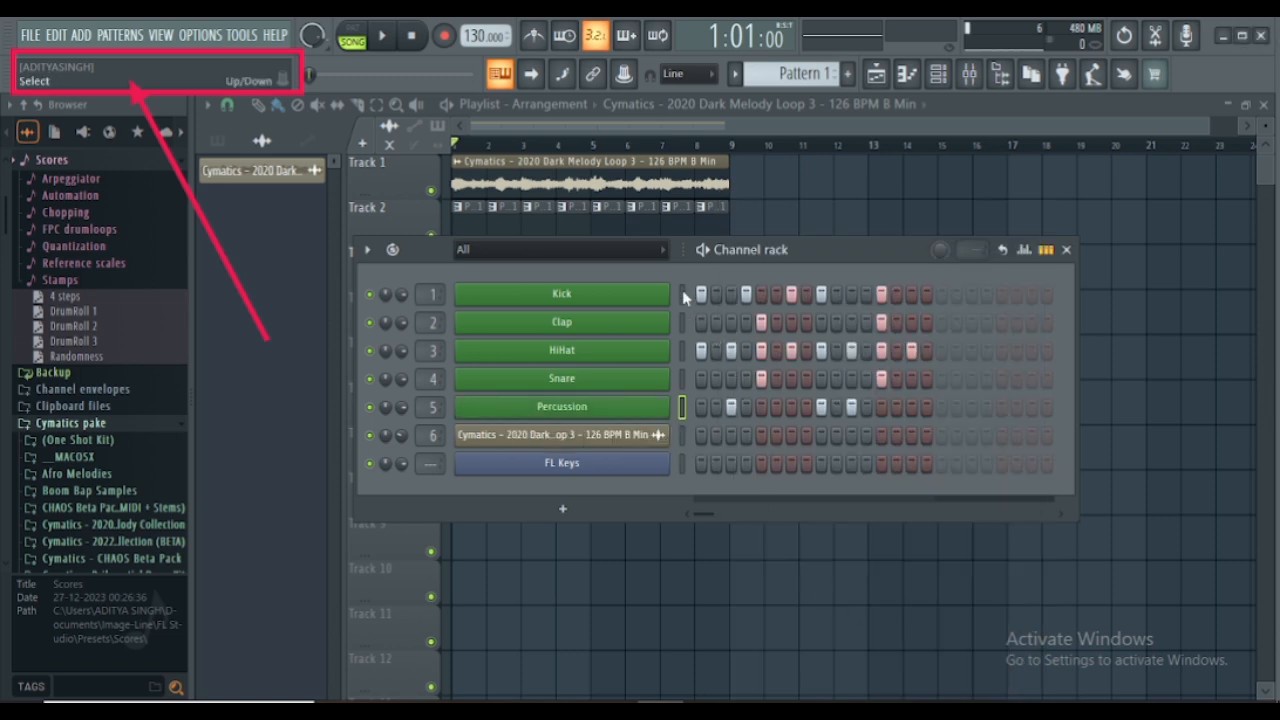
- Link the Kick, Clap, HiHat, Snare and Percussion channels to mixer tracks 1 to 5 and bring up the mixer
drag(684, 296, 684, 364)
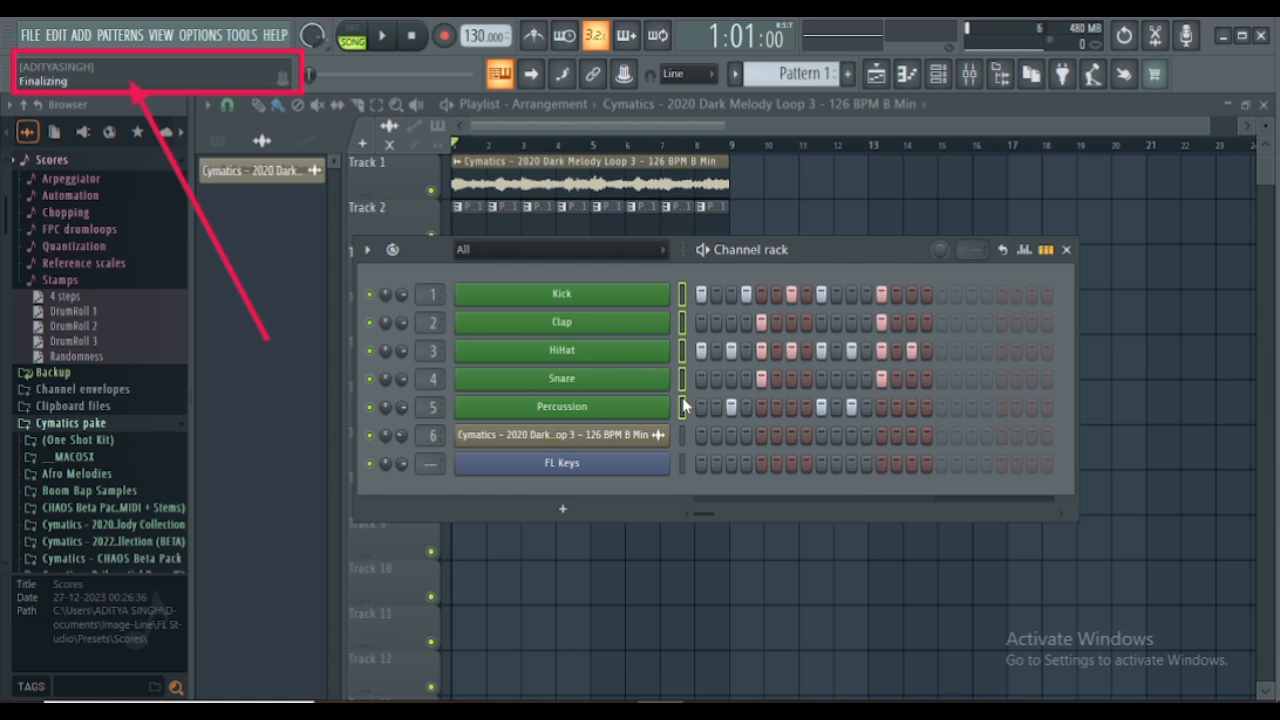
key(F9)
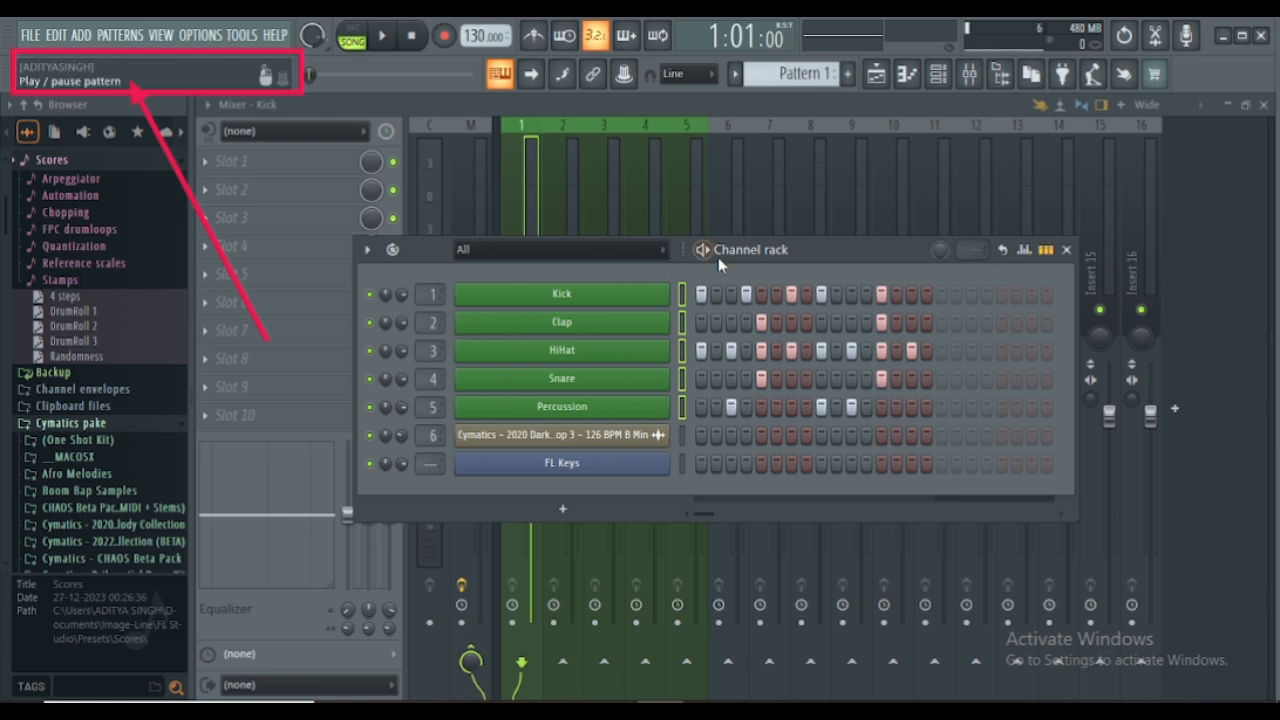
- Move the channel rack clear of the mixer tracks and route the FL Keys channel to mixer track 7
drag(810, 265, 1077, 344)
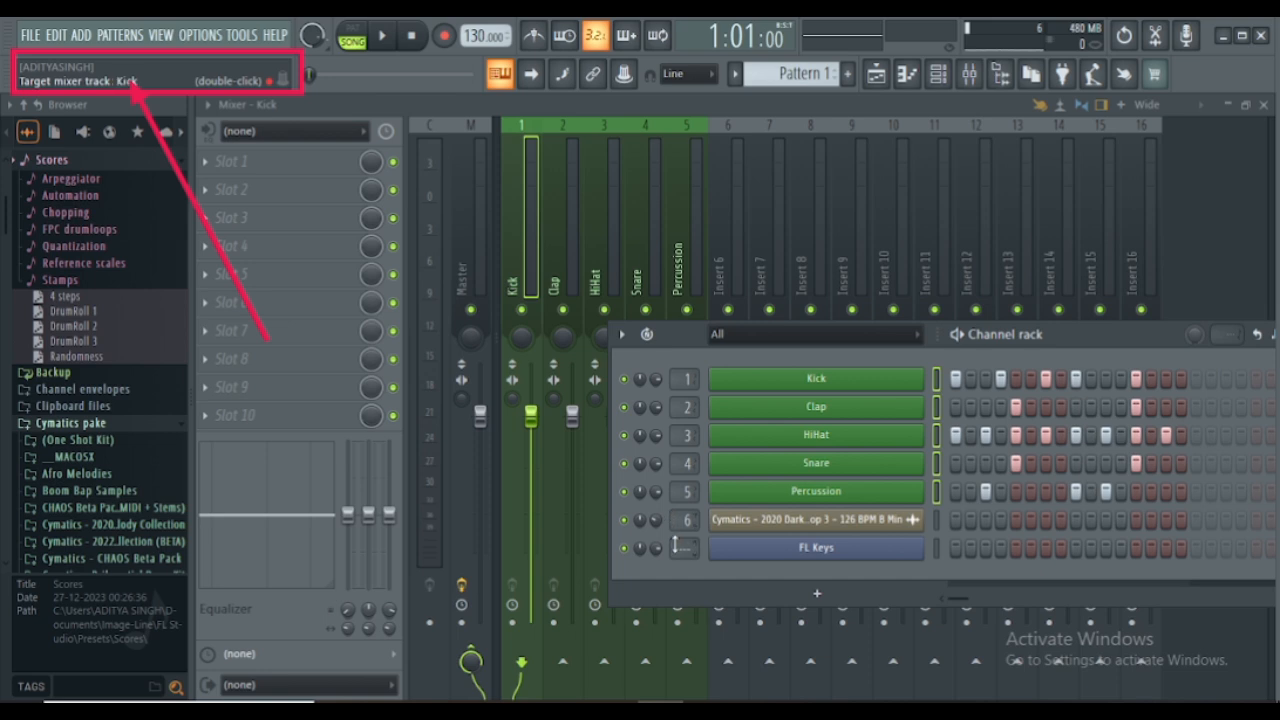
scroll(675, 545, up, 6)
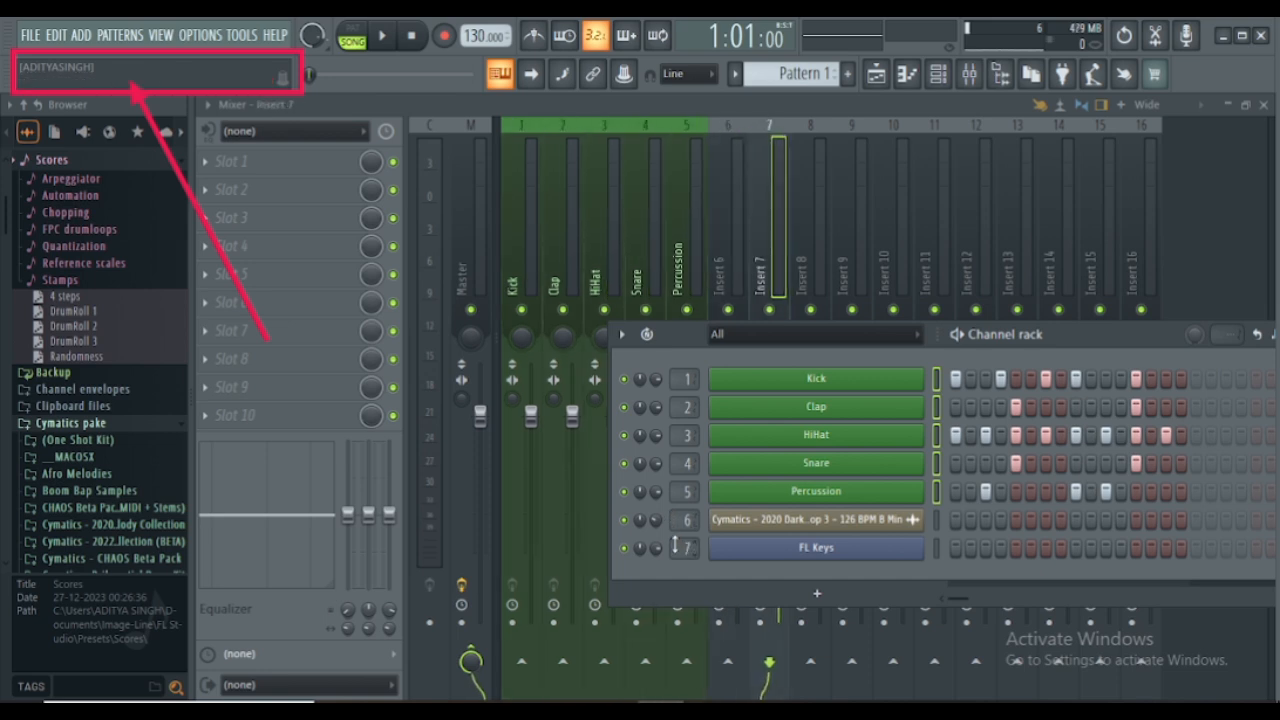
- Rename the Cymatics 2020 Dark Melody Loop channel as Melody LooP
right_click(755, 525)
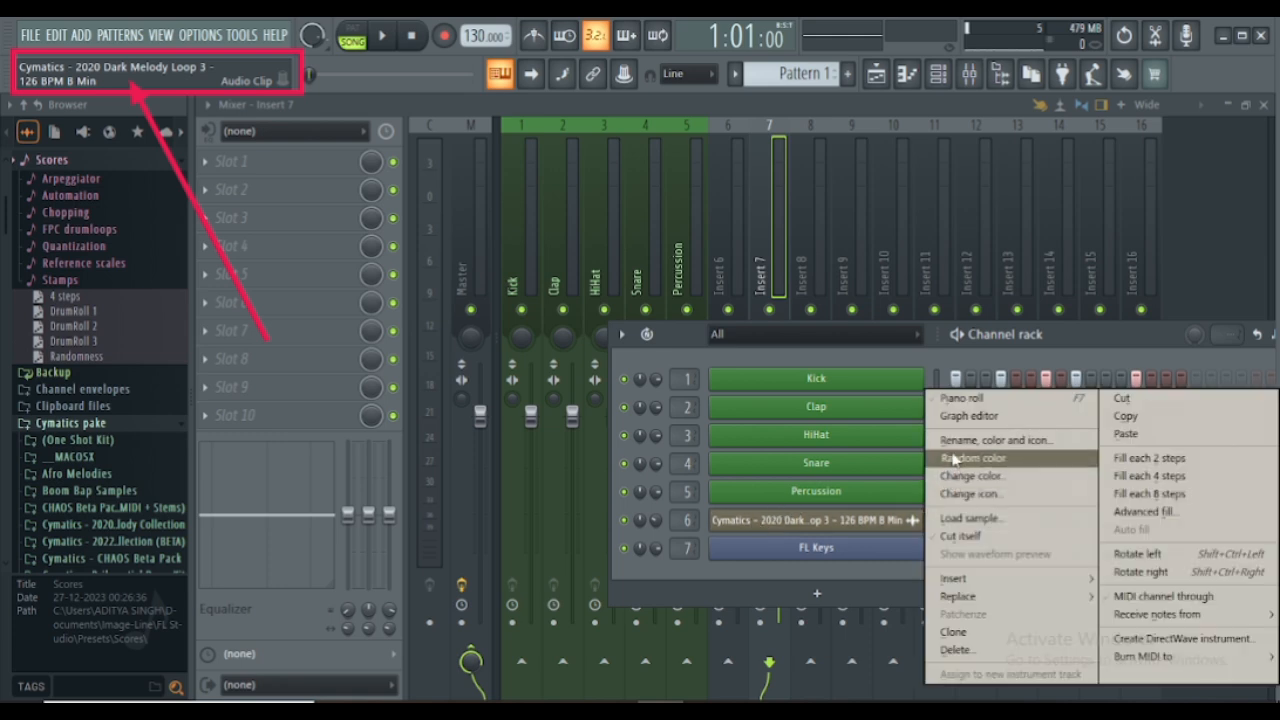
click(995, 440)
click(863, 419)
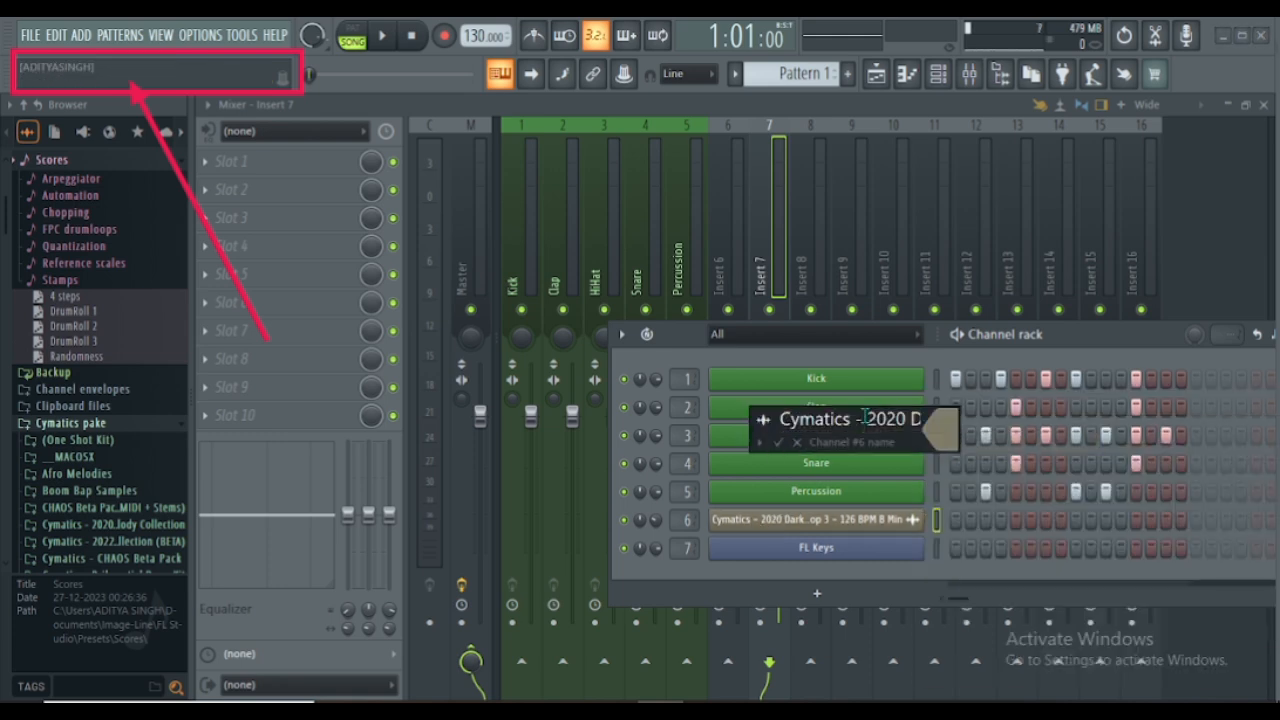
key(BackSpace)
key(BackSpace)
key(BackSpace)
key(BackSpace)
key(BackSpace)
key(BackSpace)
key(BackSpace)
key(BackSpace)
key(BackSpace)
key(BackSpace)
key(BackSpace)
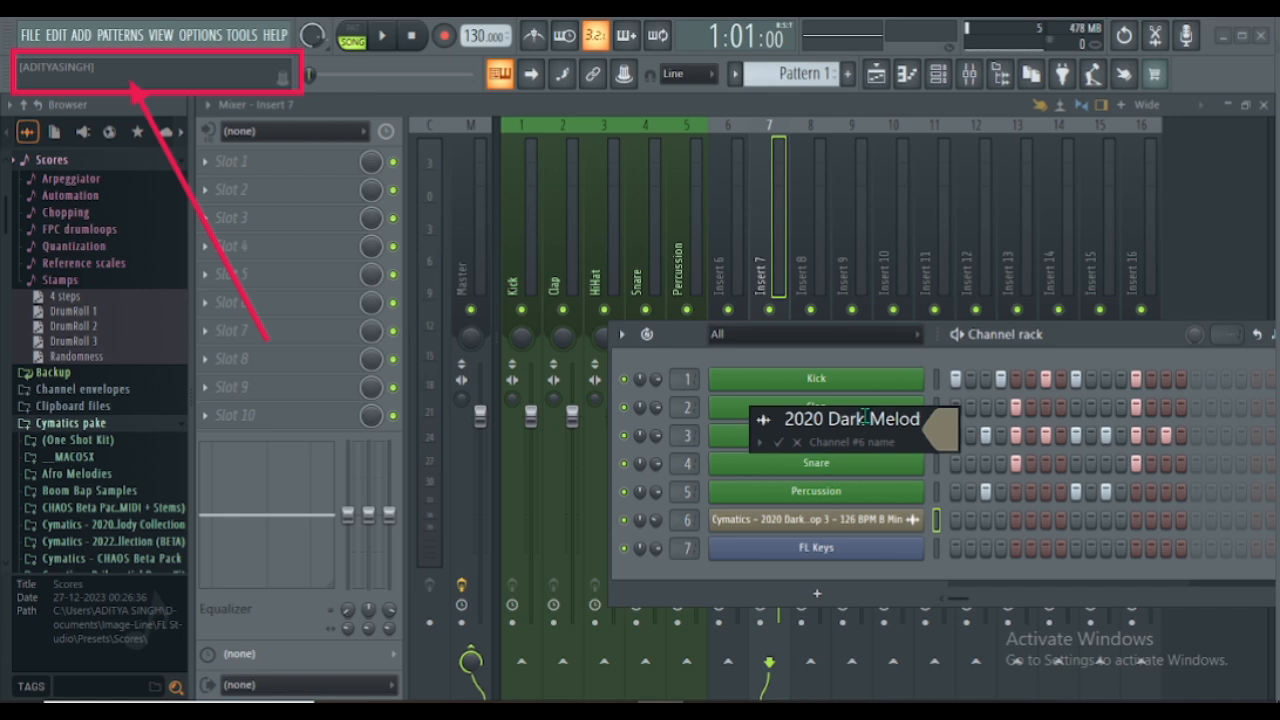
click(866, 417)
key(BackSpace)
key(BackSpace)
key(BackSpace)
key(BackSpace)
key(BackSpace)
key(BackSpace)
key(BackSpace)
key(BackSpace)
key(BackSpace)
key(BackSpace)
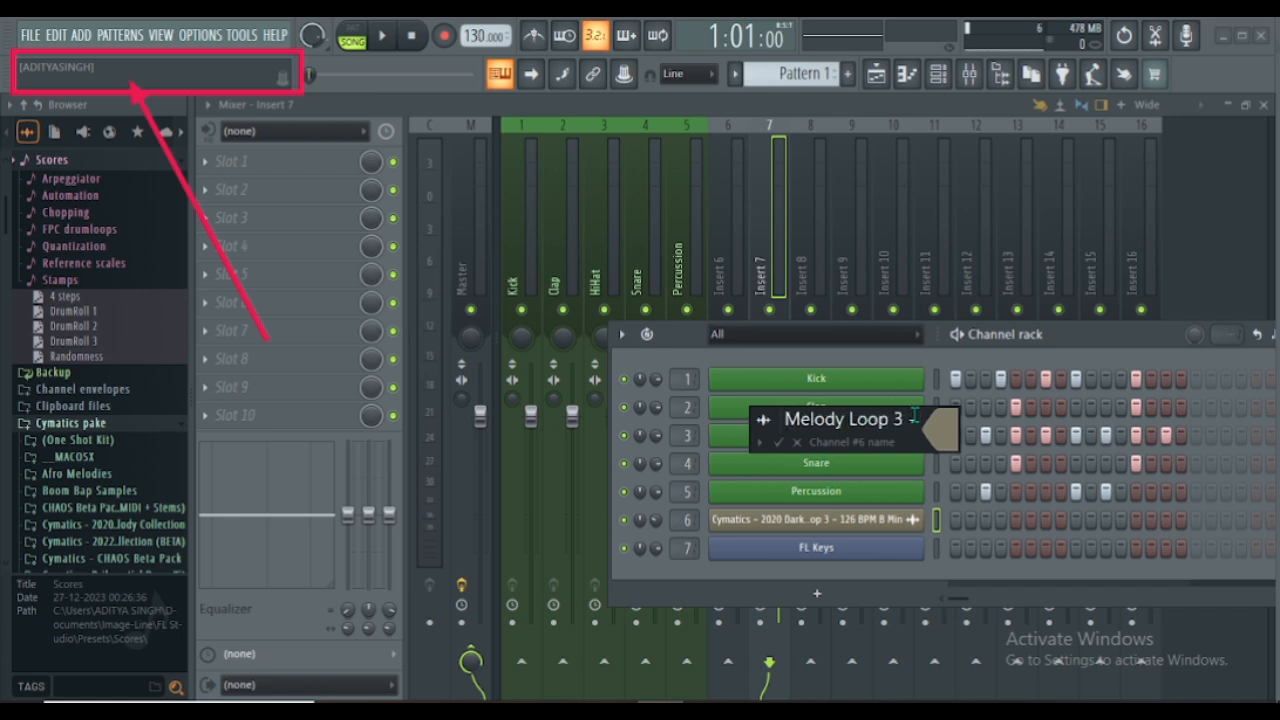
drag(915, 415, 914, 415)
key(BackSpace)
key(BackSpace)
click(914, 415)
key(BackSpace)
key(BackSpace)
key(BackSpace)
key(BackSpace)
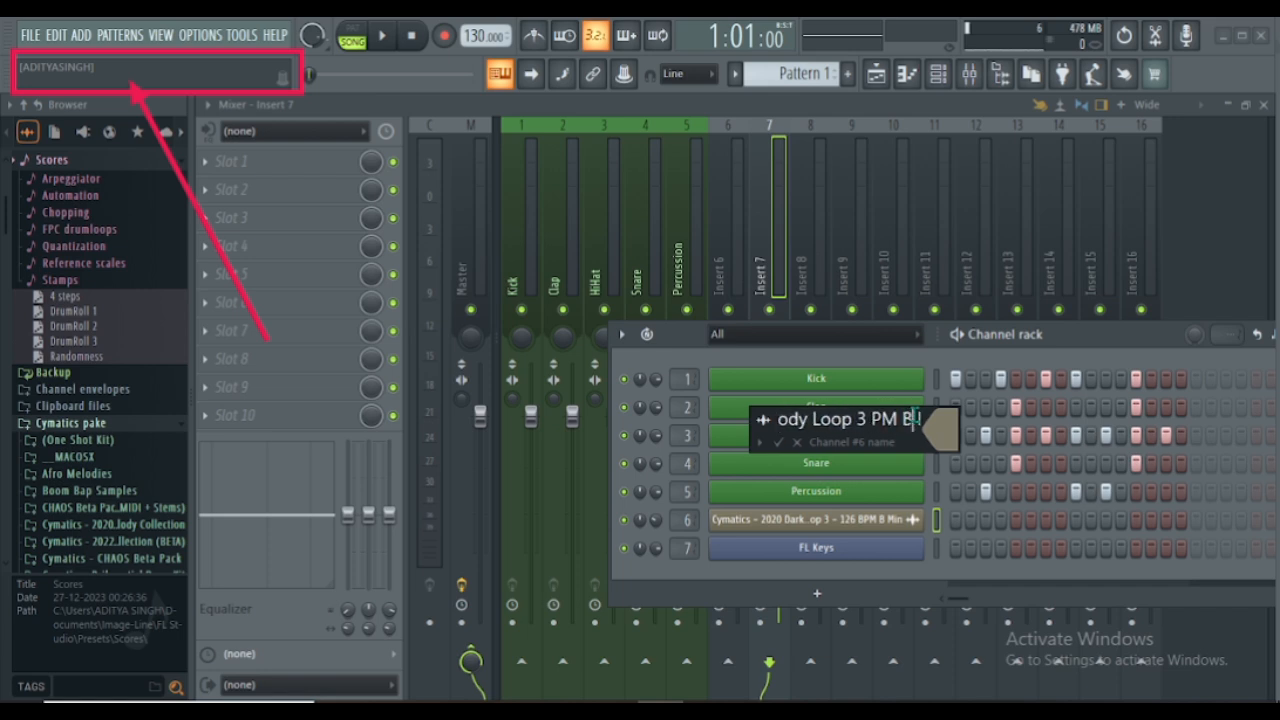
click(914, 415)
key(BackSpace)
key(BackSpace)
key(BackSpace)
key(BackSpace)
key(BackSpace)
key(BackSpace)
key(BackSpace)
key(BackSpace)
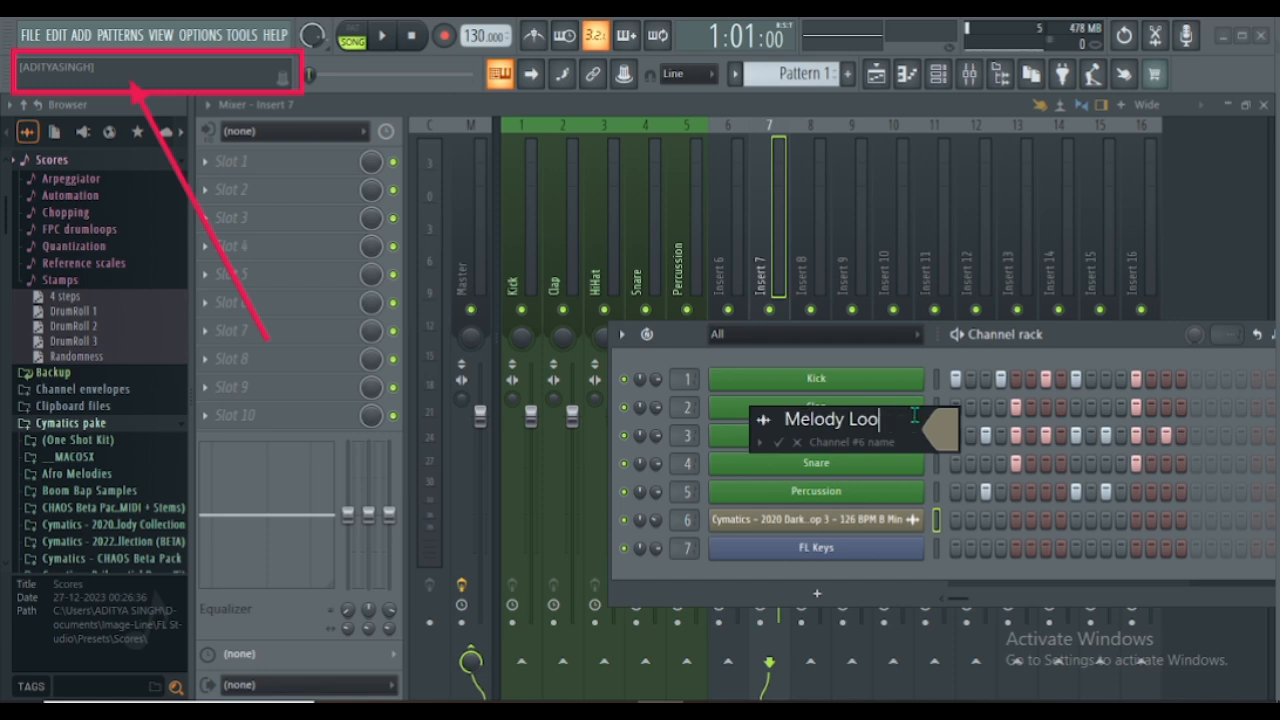
- Colour the melody loop channel Dark Slate Blue #3F4078 and apply its new name and colour
click(940, 428)
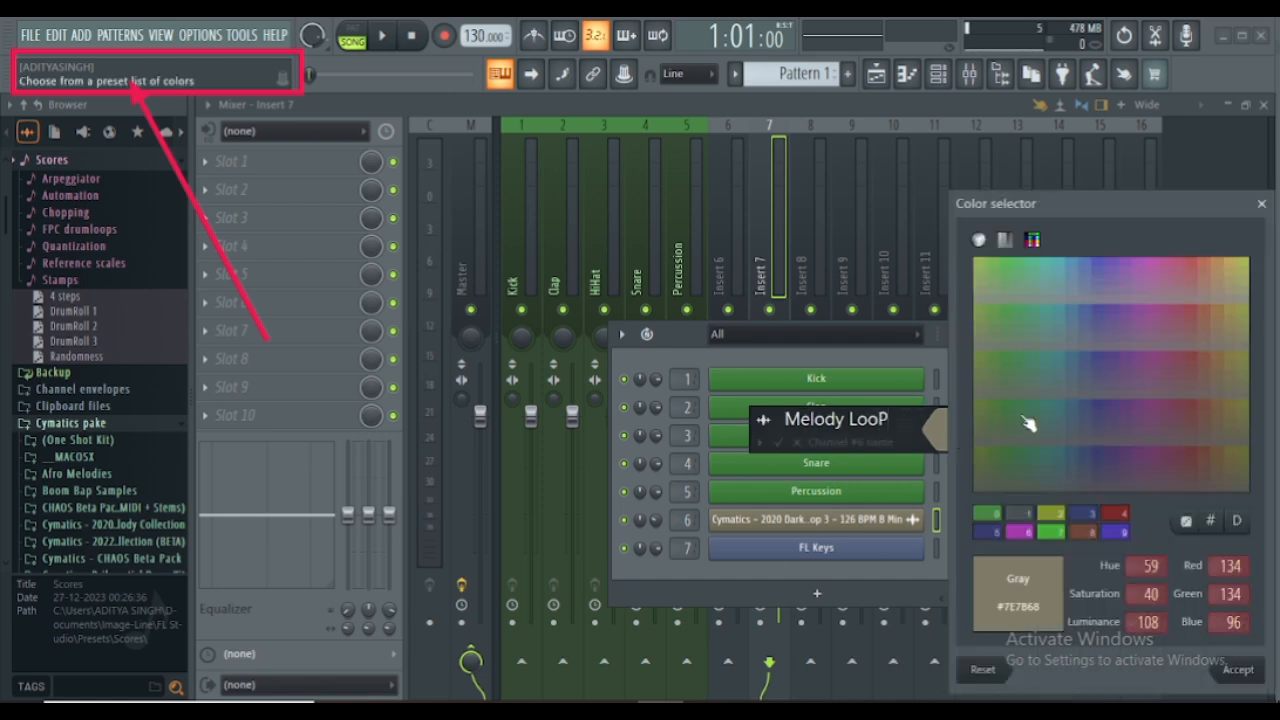
click(1104, 417)
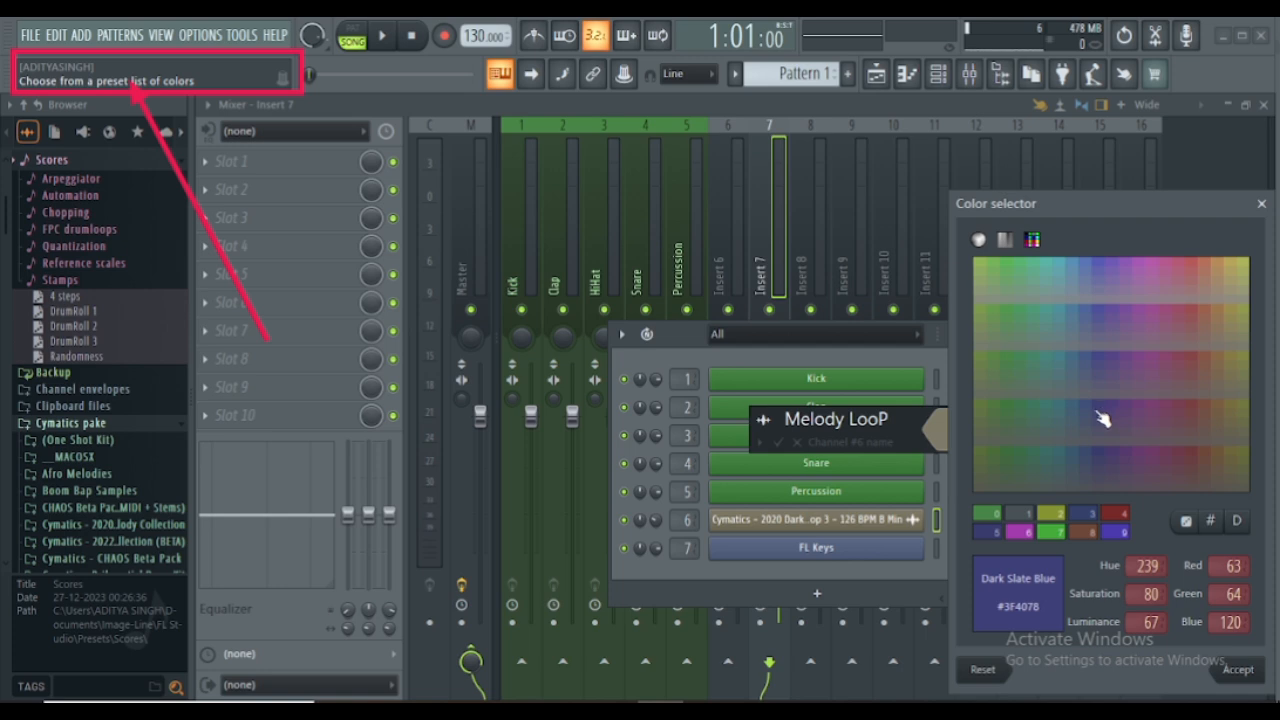
key(Return)
key(Return)
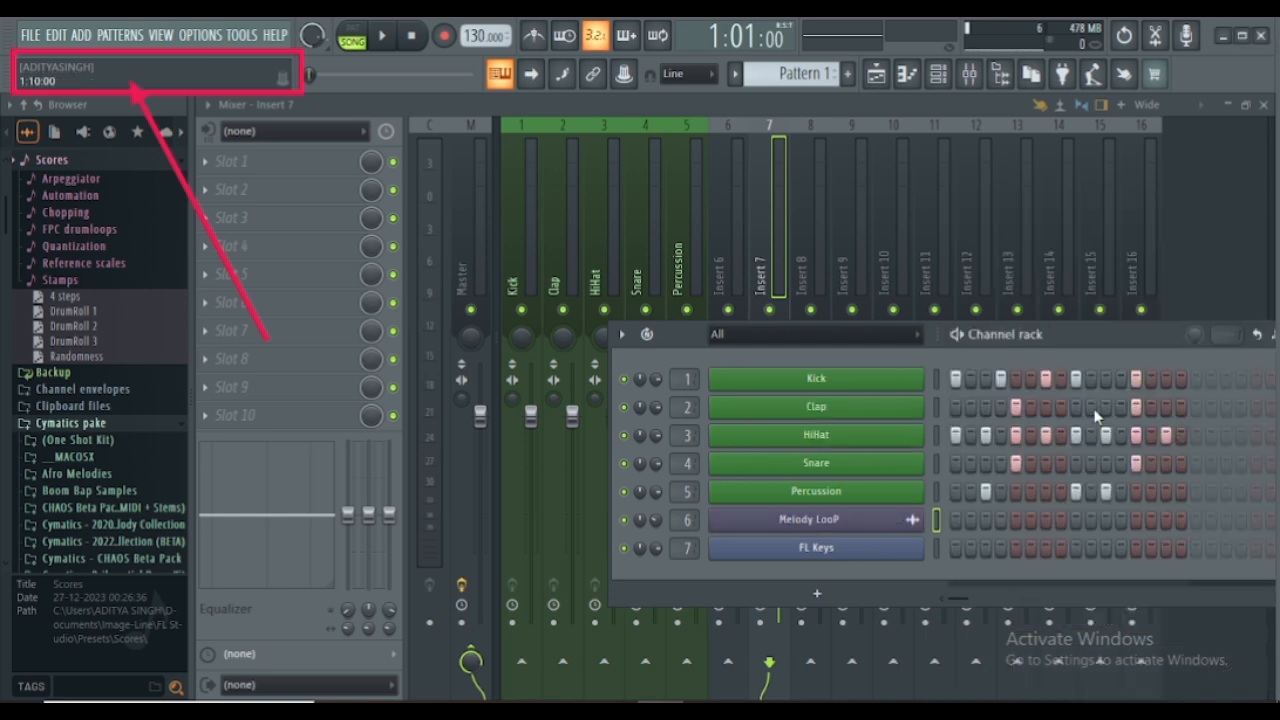
- Rename the FL Keys channel as CHORD
right_click(806, 557)
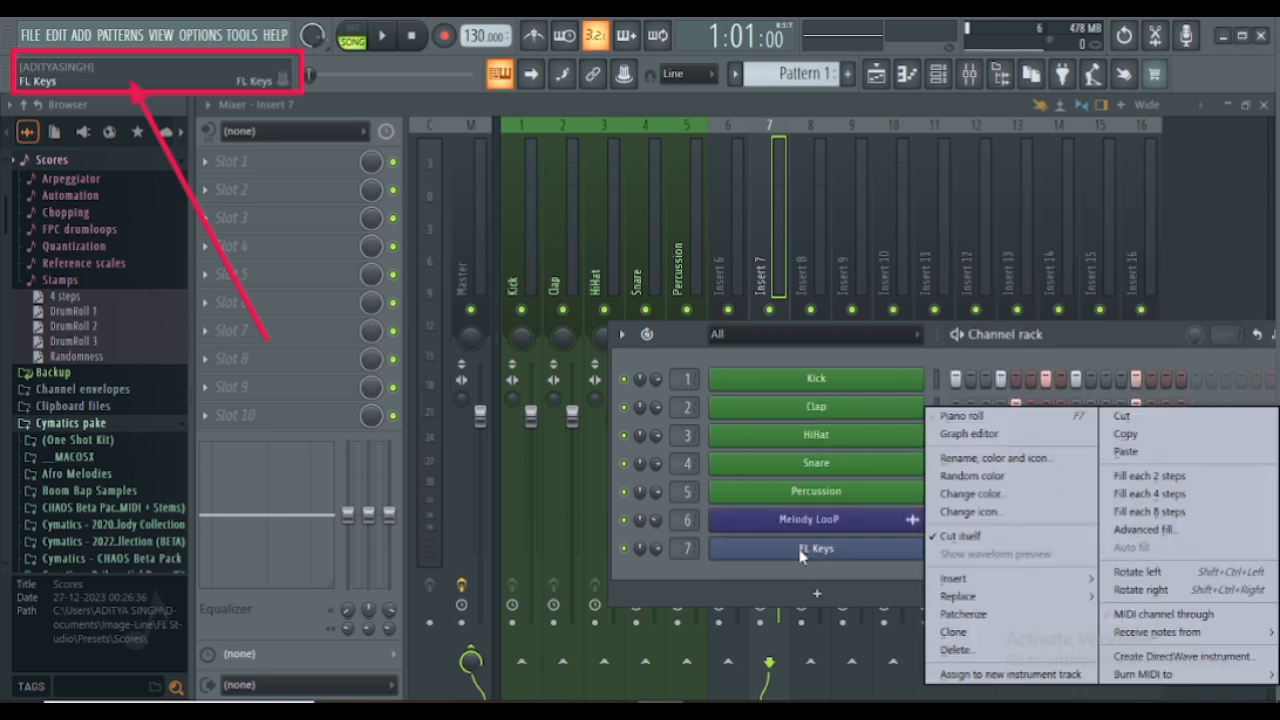
click(952, 462)
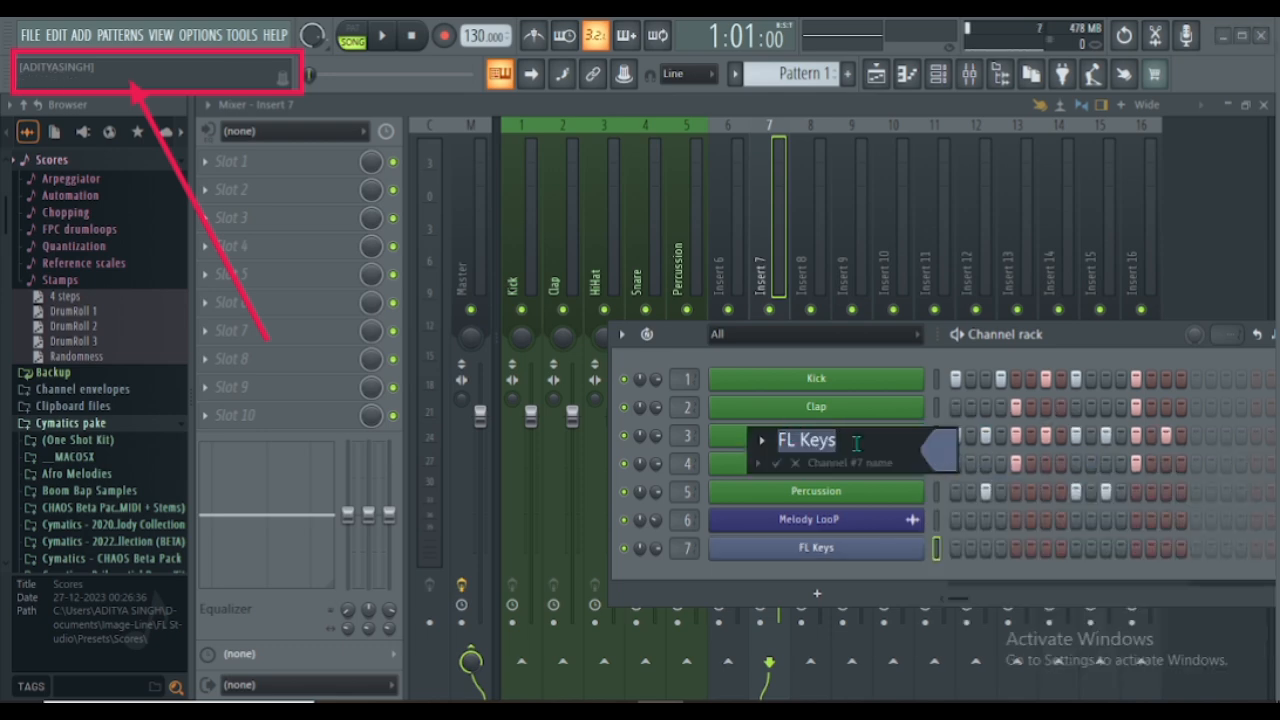
key(BackSpace)
text(C)
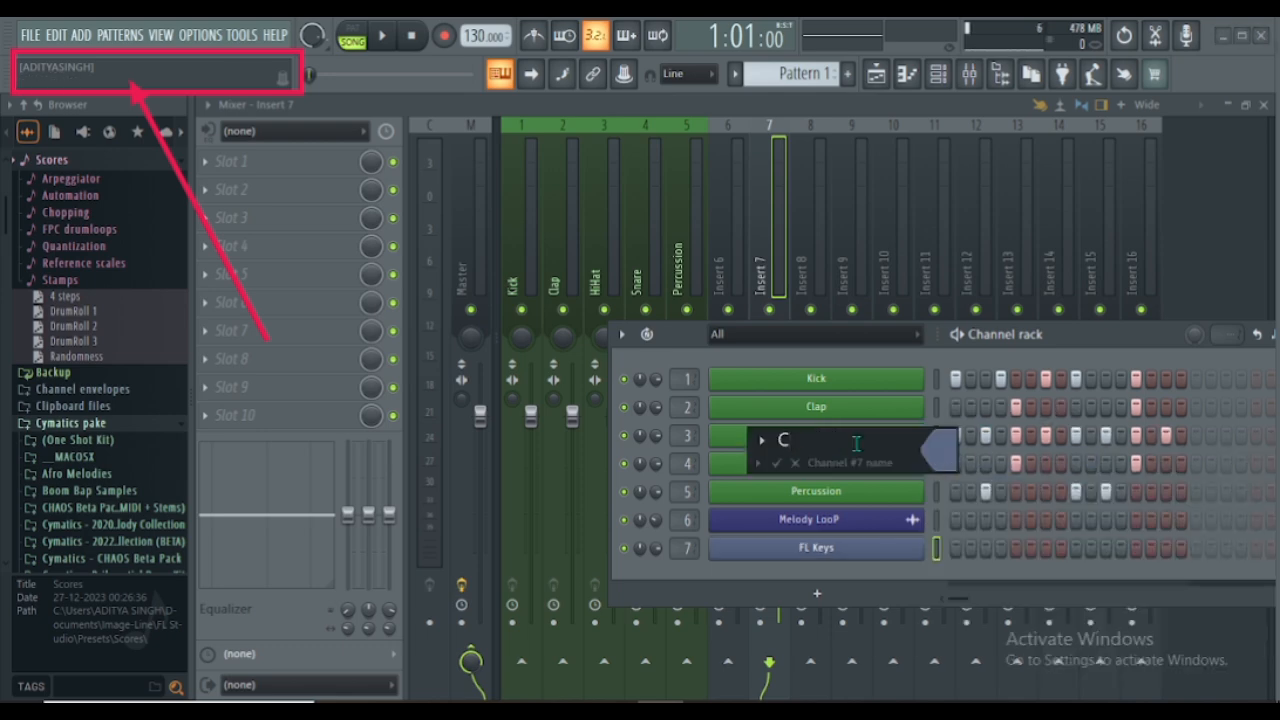
text(HY)
text(RD)
key(Return)
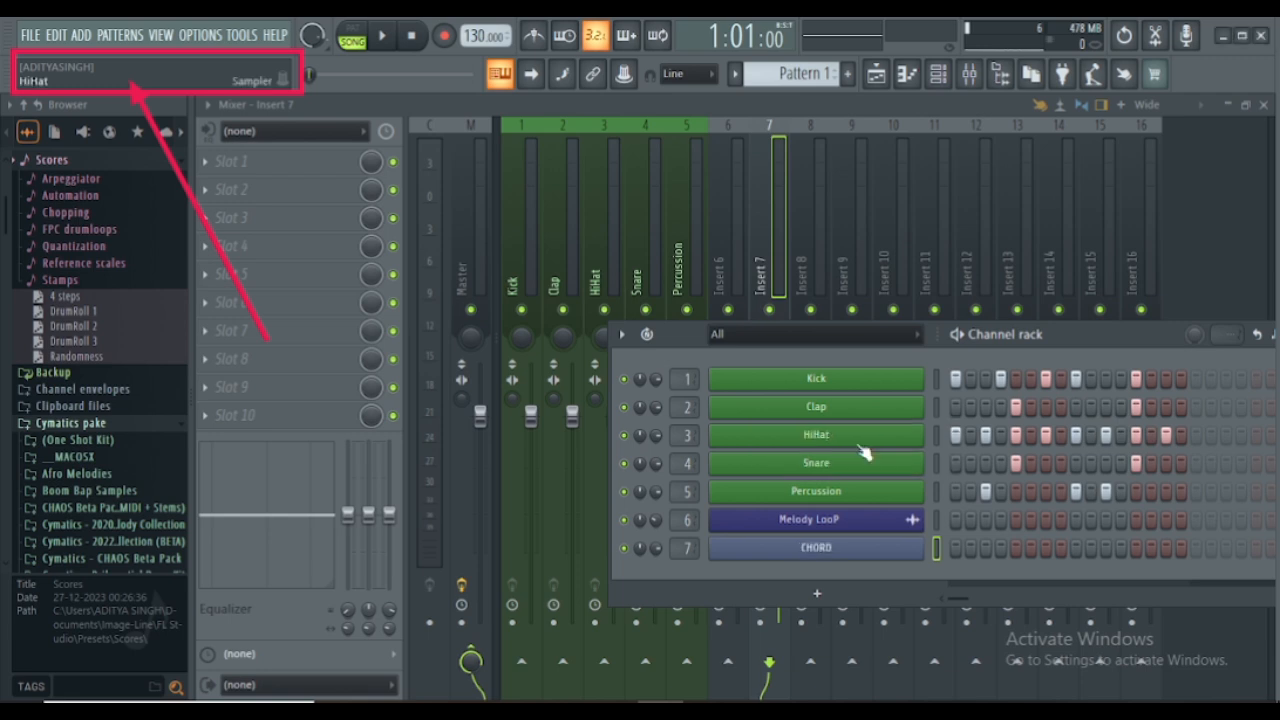
- Colour the CHORD channel with the previously used Dark Slate Blue #3F4078
right_click(787, 548)
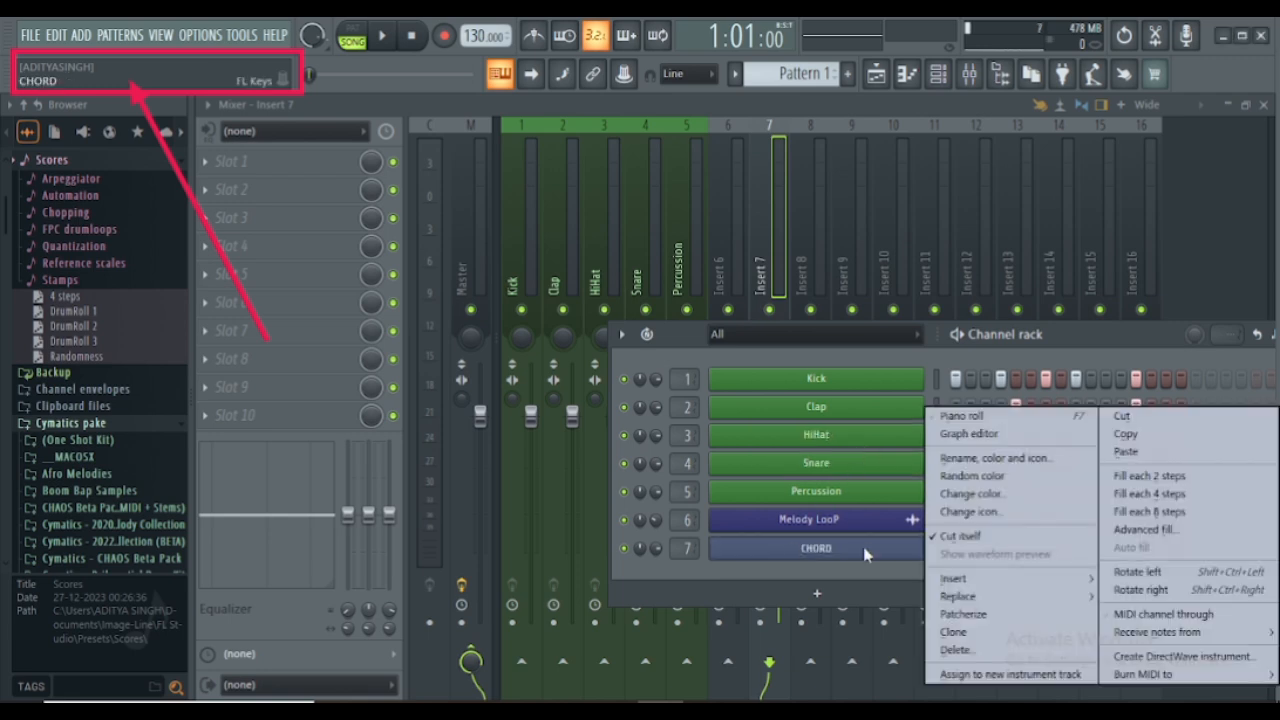
click(948, 496)
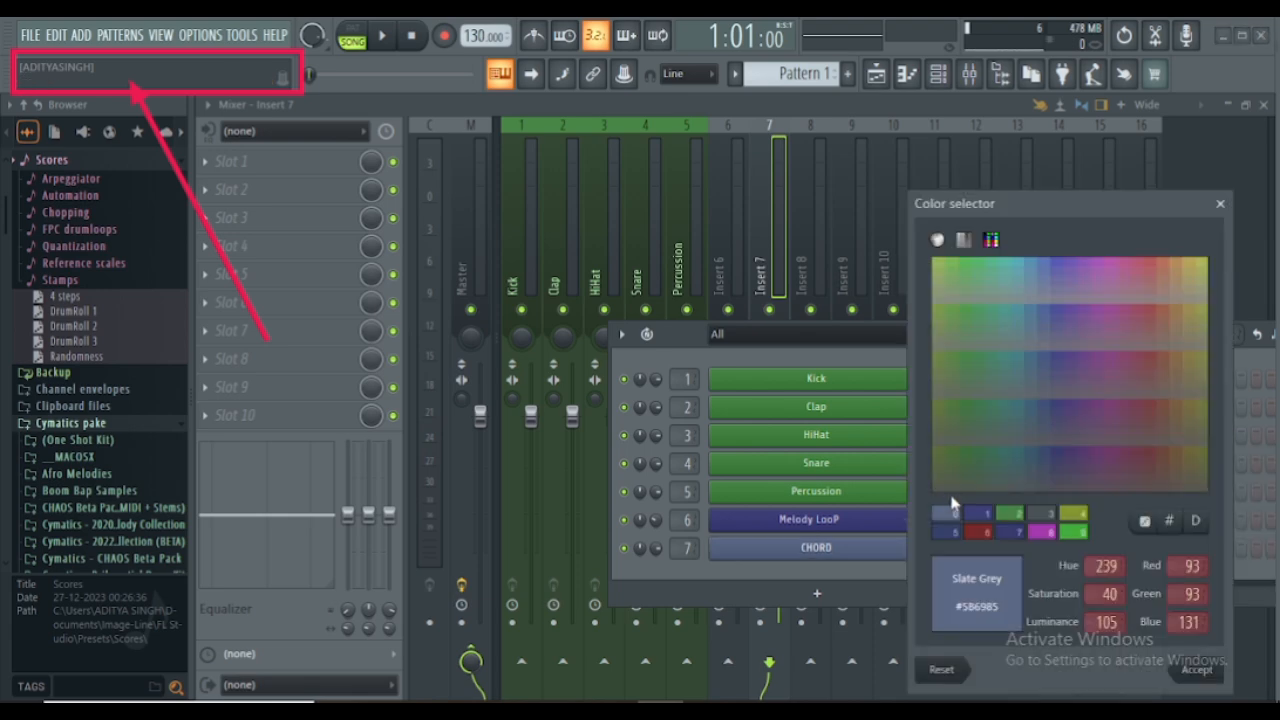
click(986, 518)
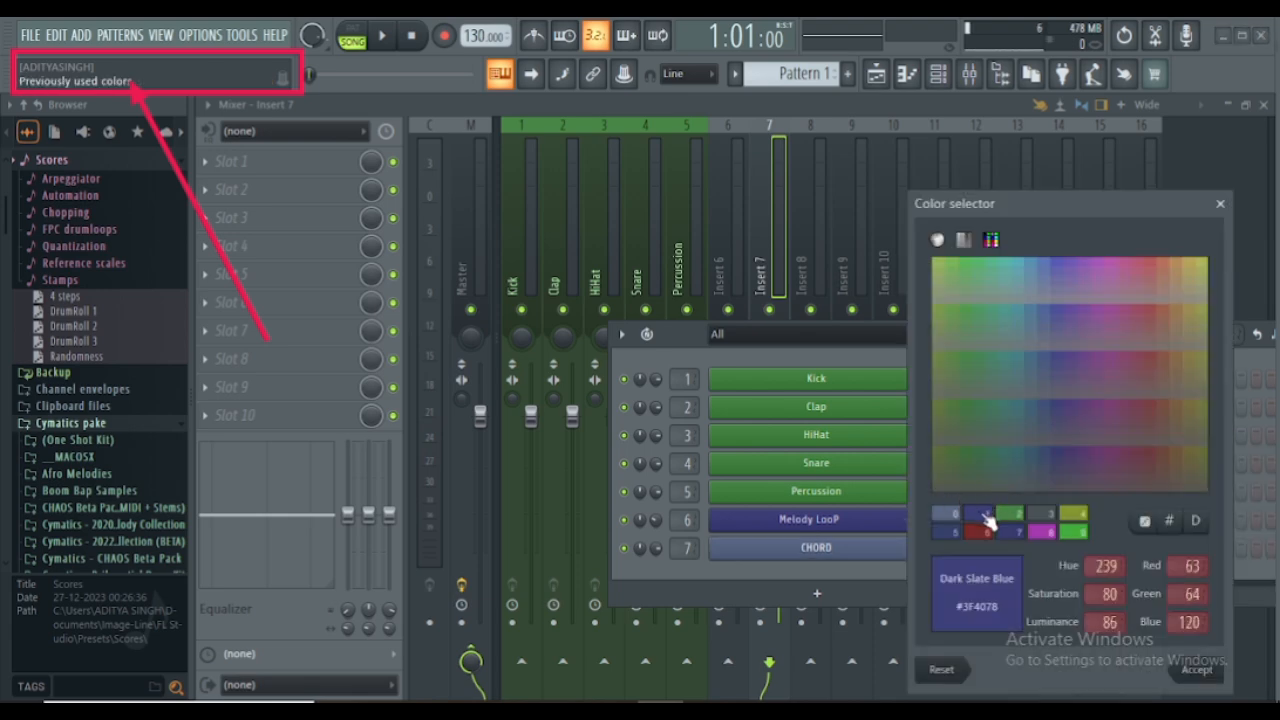
key(Return)
- Bring up the playlist with the channel rack over it and open the Melody LooP channel's settings
key(F5)
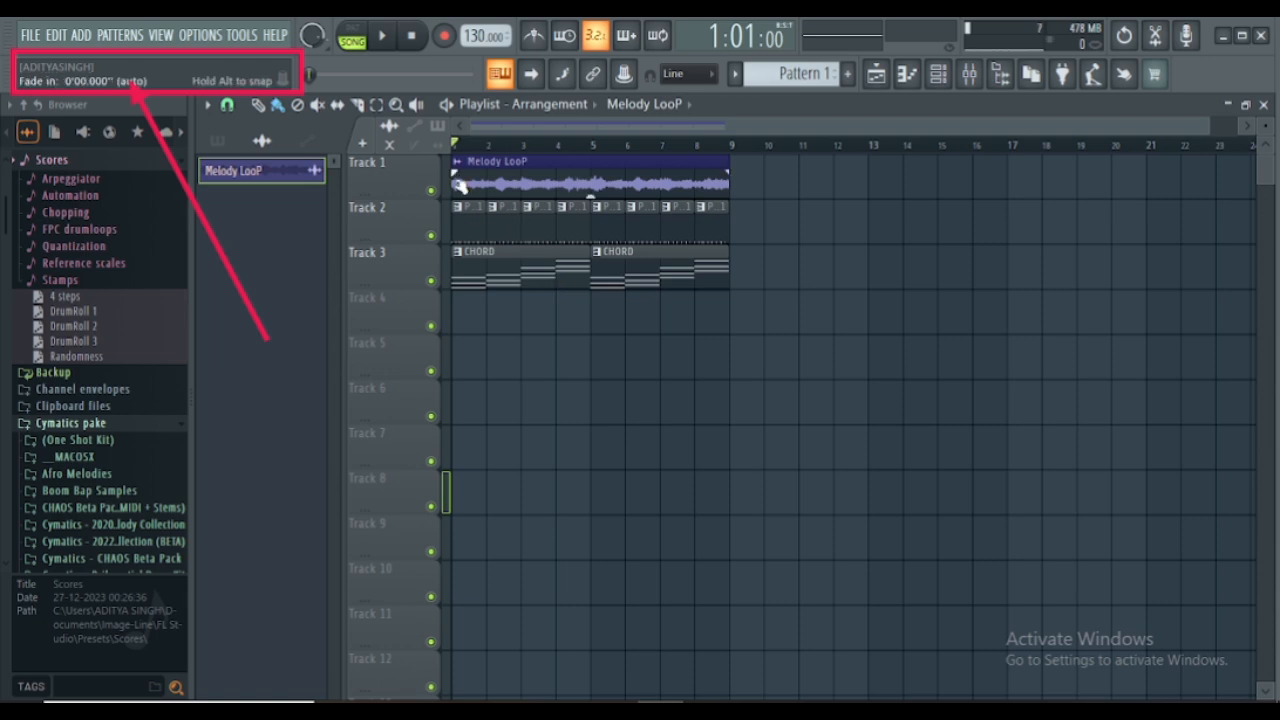
click(938, 73)
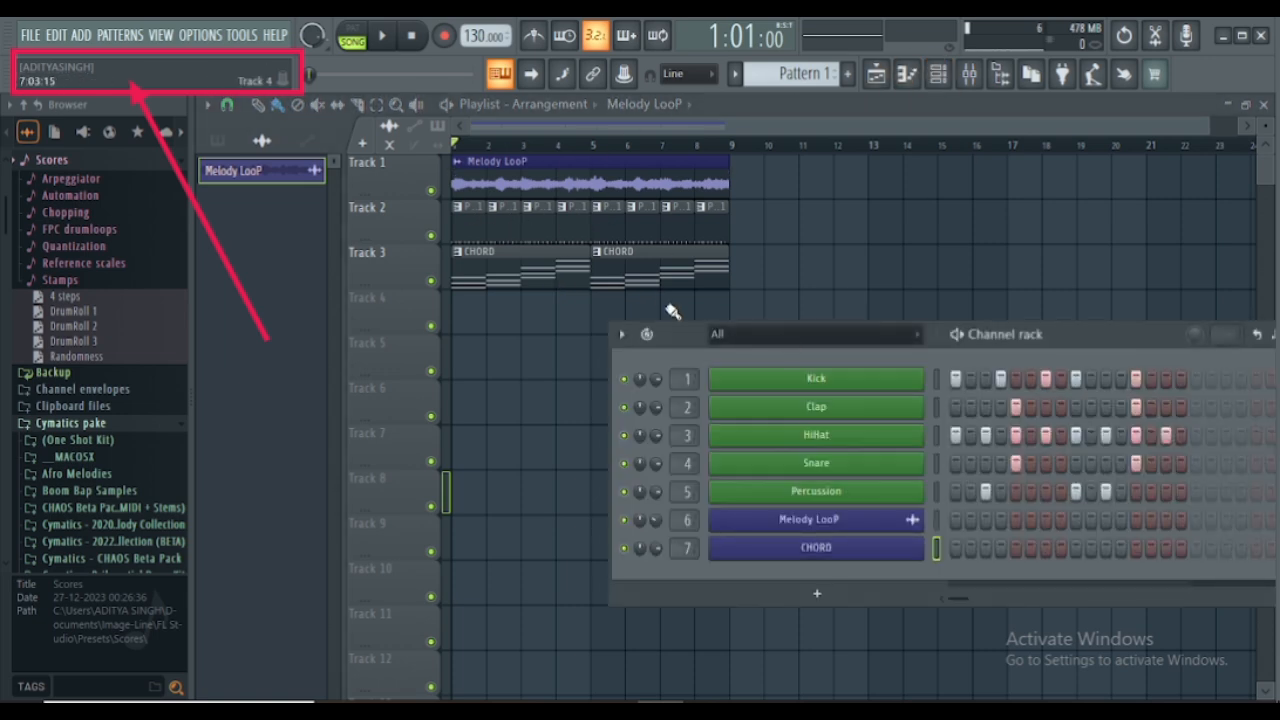
click(755, 518)
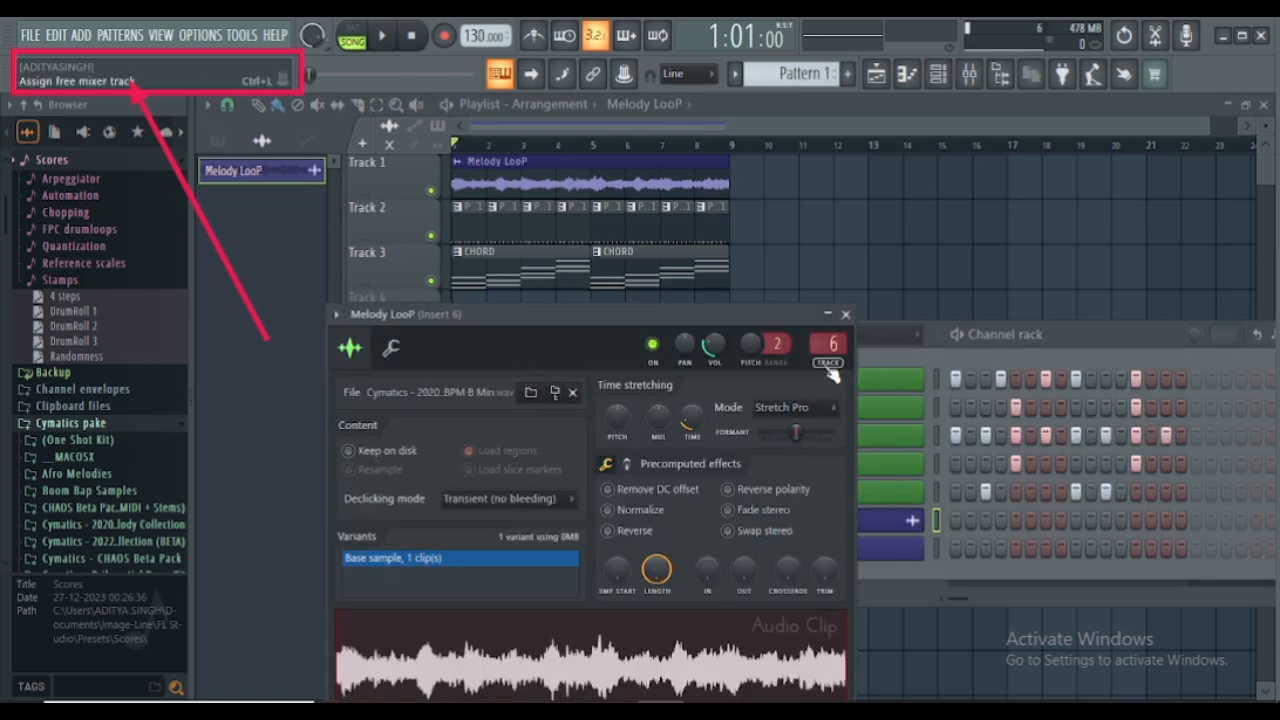
- Show the mixer, detach it and restore it to a smaller floating window placed beside the channel settings
click(972, 86)
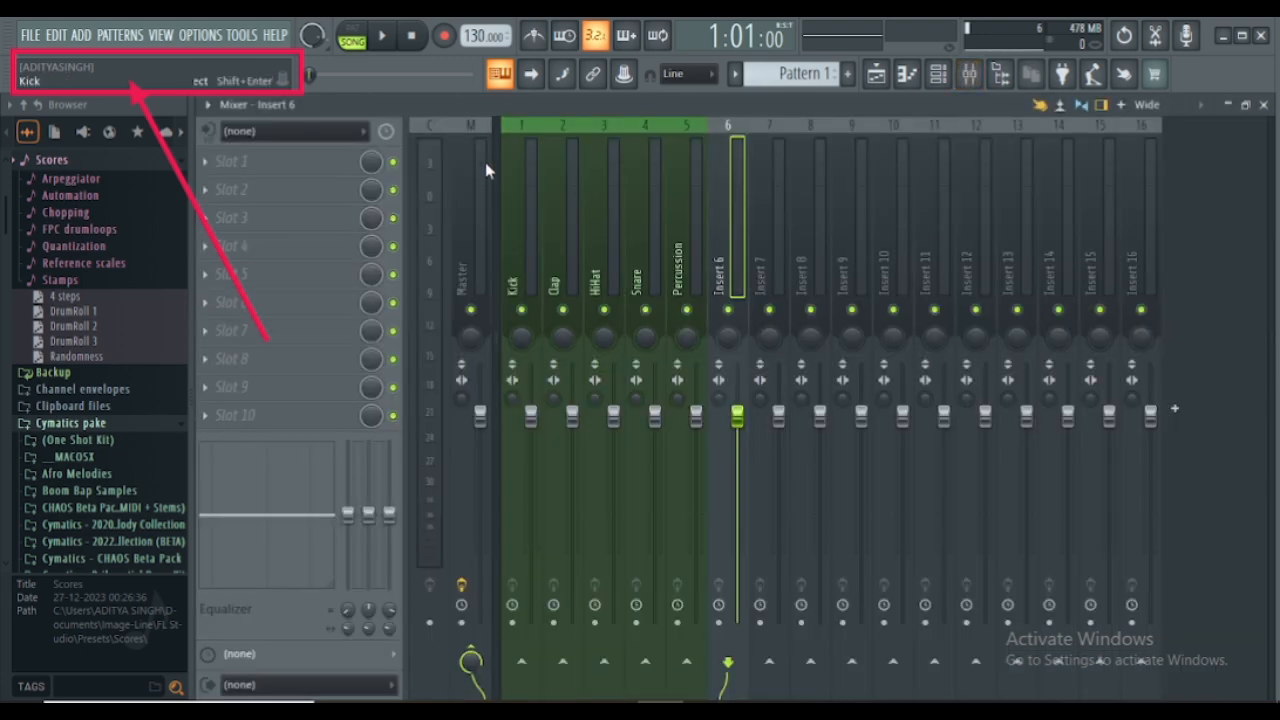
click(204, 106)
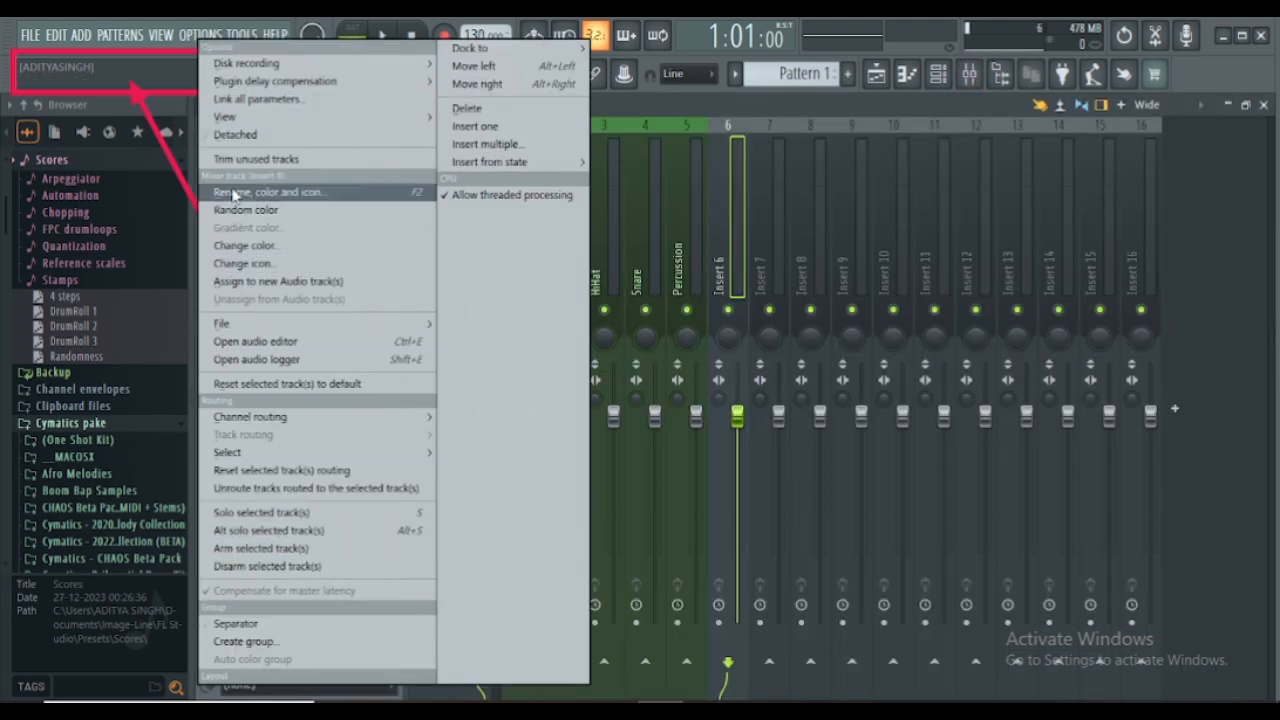
click(235, 135)
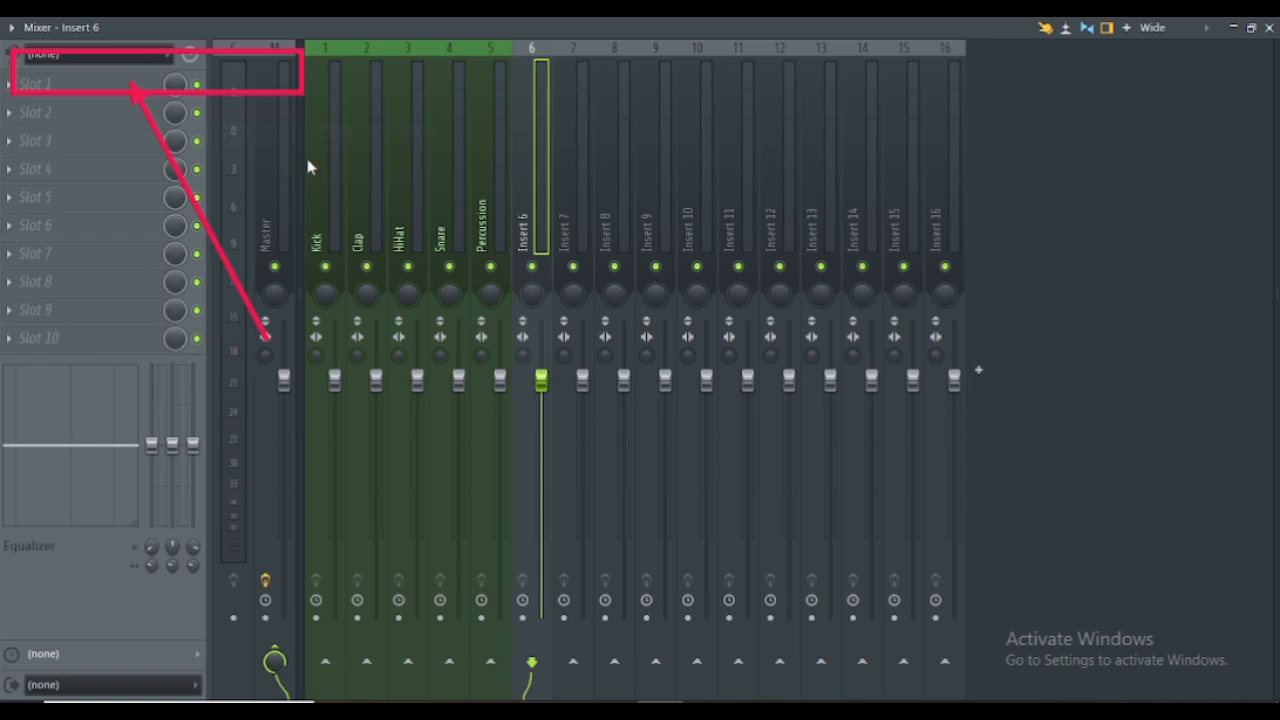
click(1250, 27)
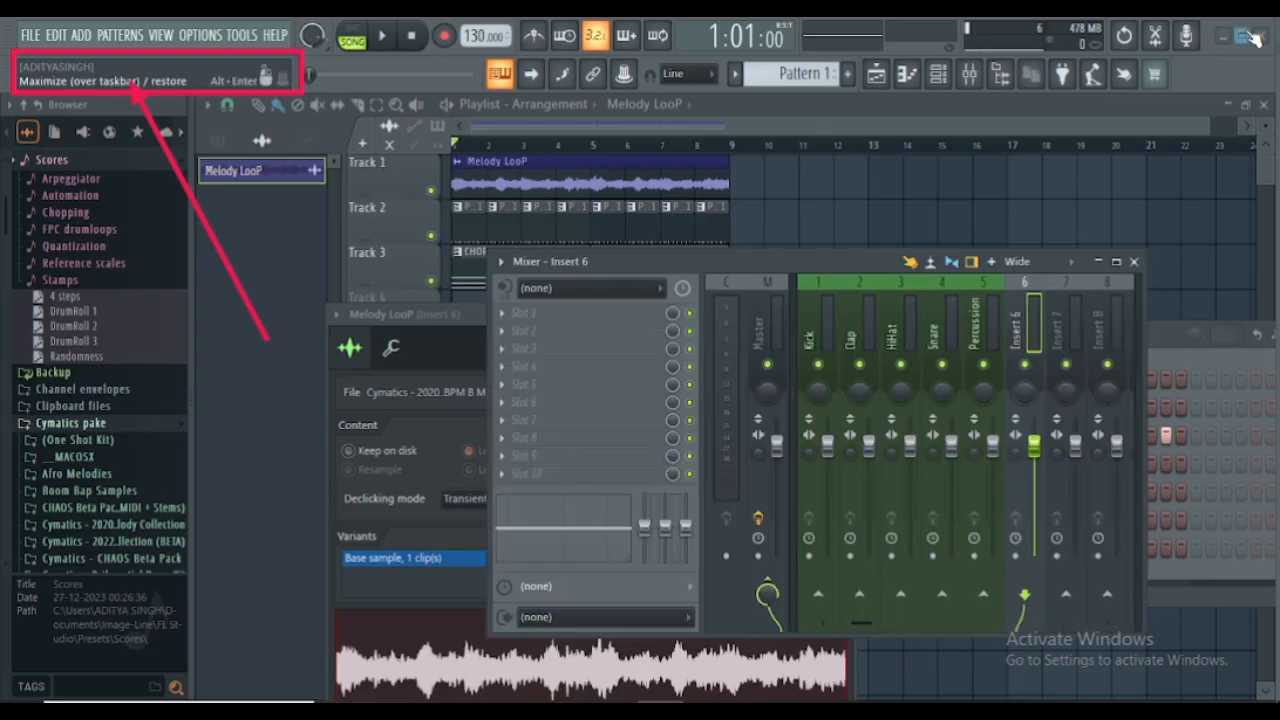
drag(783, 270, 905, 172)
- Assign the Melody LooP channel to free mixer track 6 and close its settings window
drag(525, 312, 169, 192)
click(470, 244)
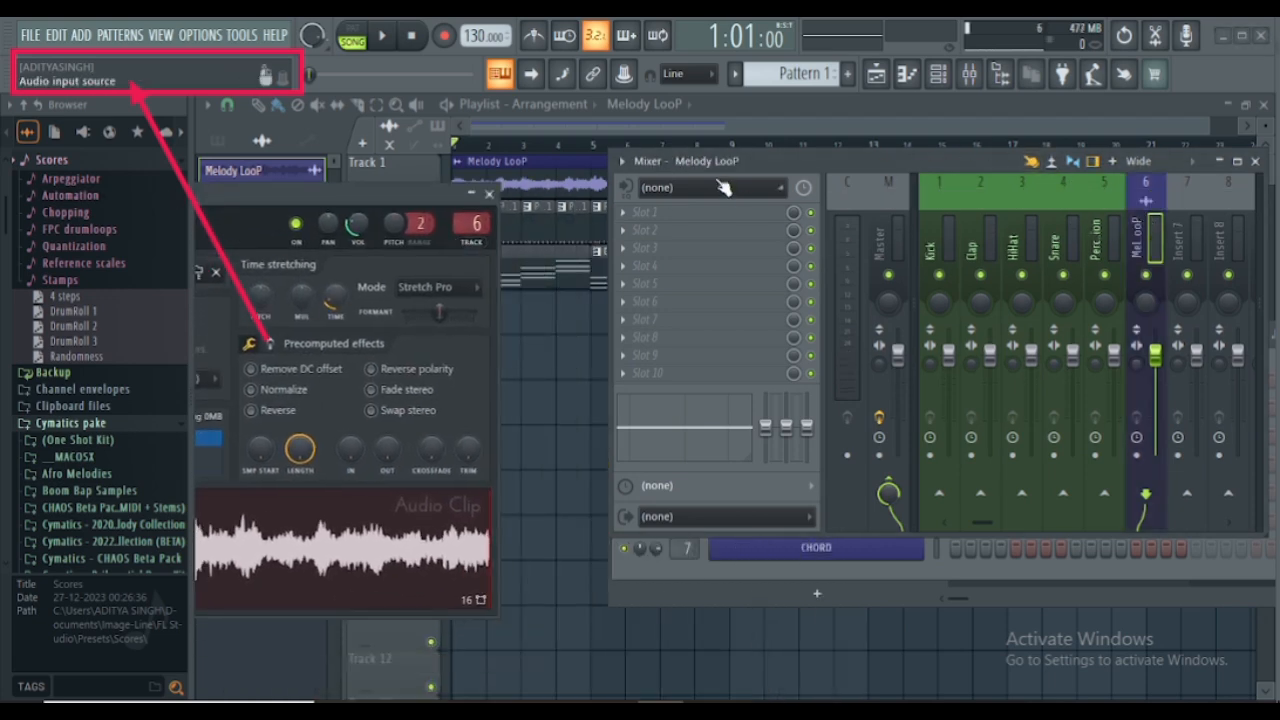
click(489, 193)
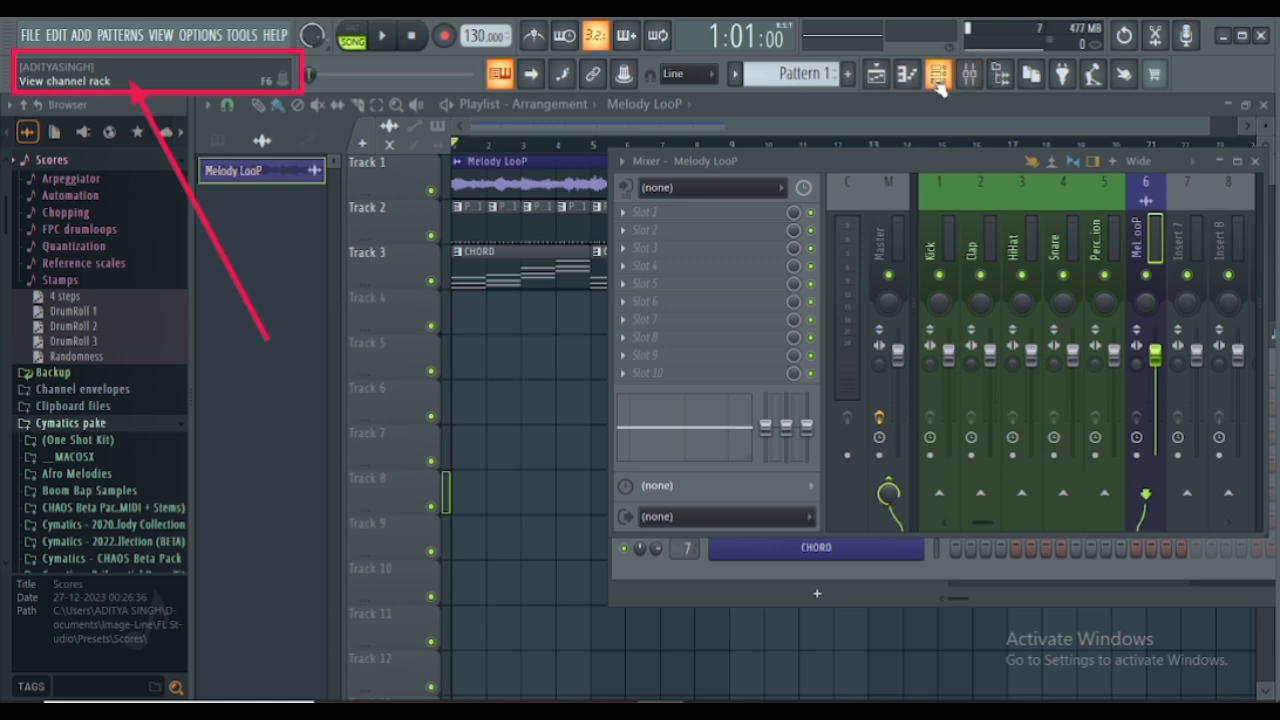
- Arrange the floating mixer and the channel rack side by side so that both are fully visible
click(940, 80)
click(942, 82)
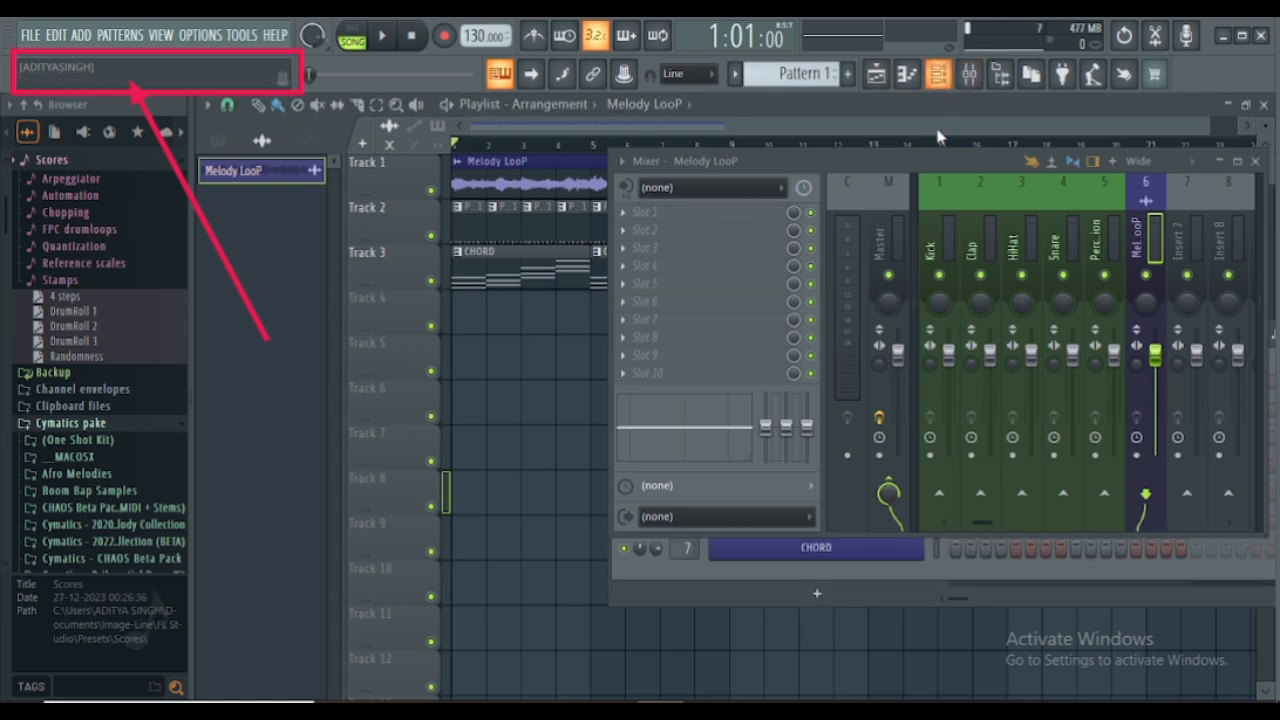
click(817, 593)
click(651, 593)
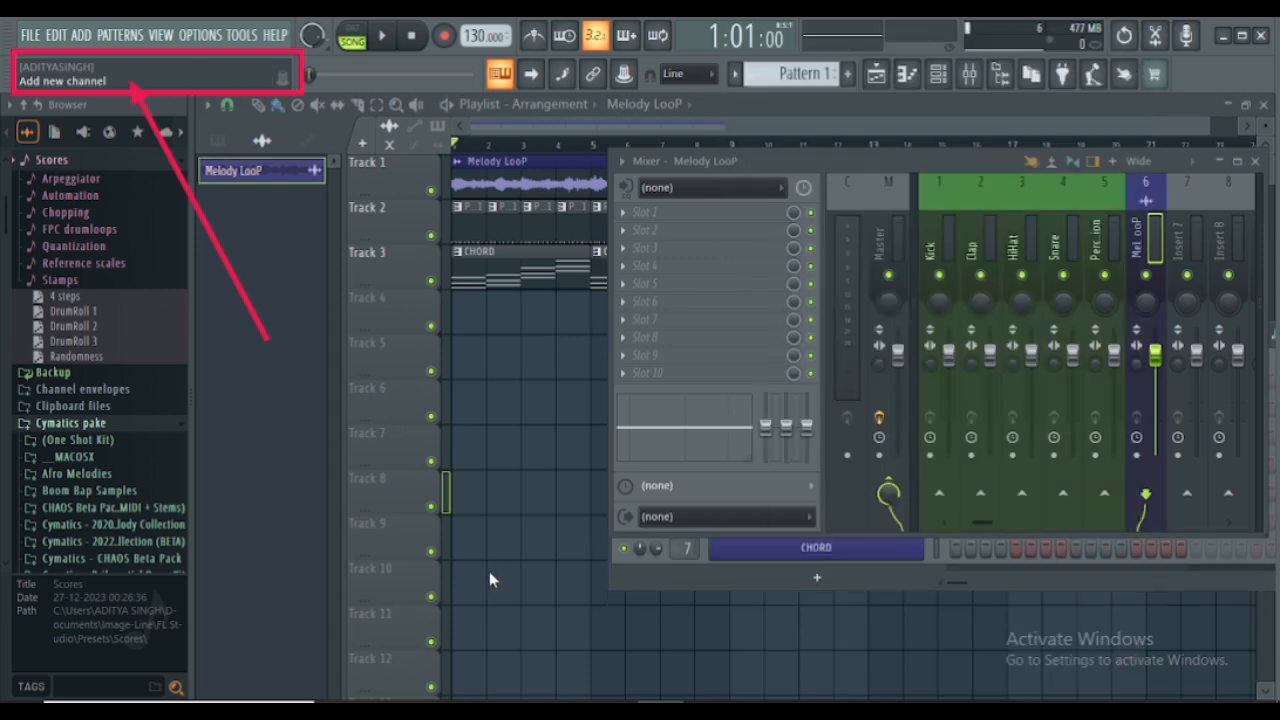
drag(866, 152, 255, 160)
drag(1063, 235, 1132, 133)
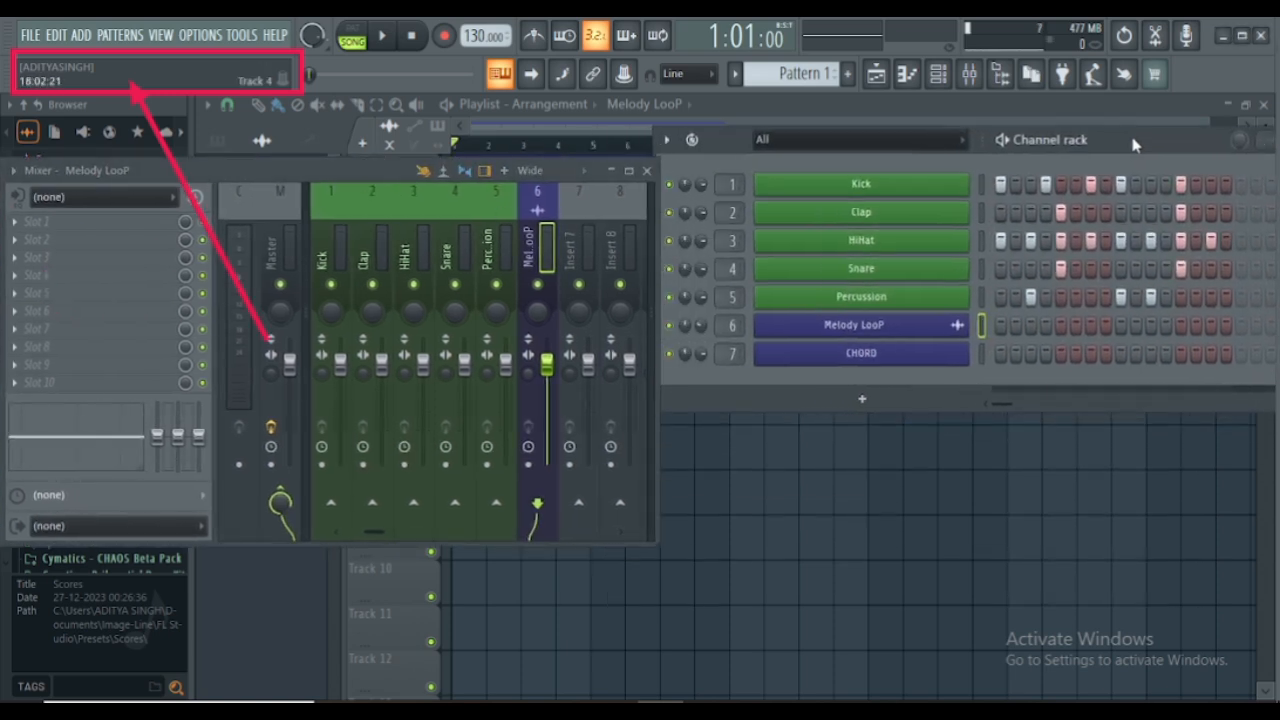
- Select the CHORD channel and link it to mixer track 7, closing its plugin window and moving the mixer lower
click(845, 360)
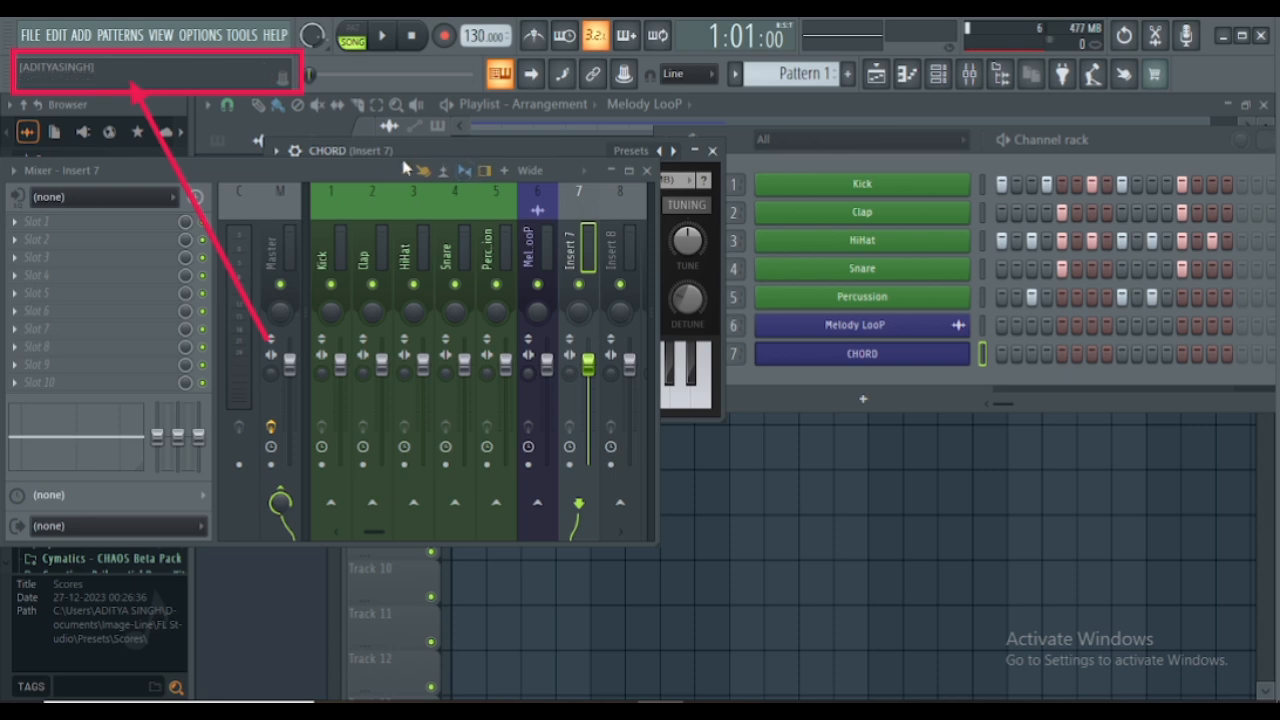
drag(373, 171, 351, 327)
click(883, 361)
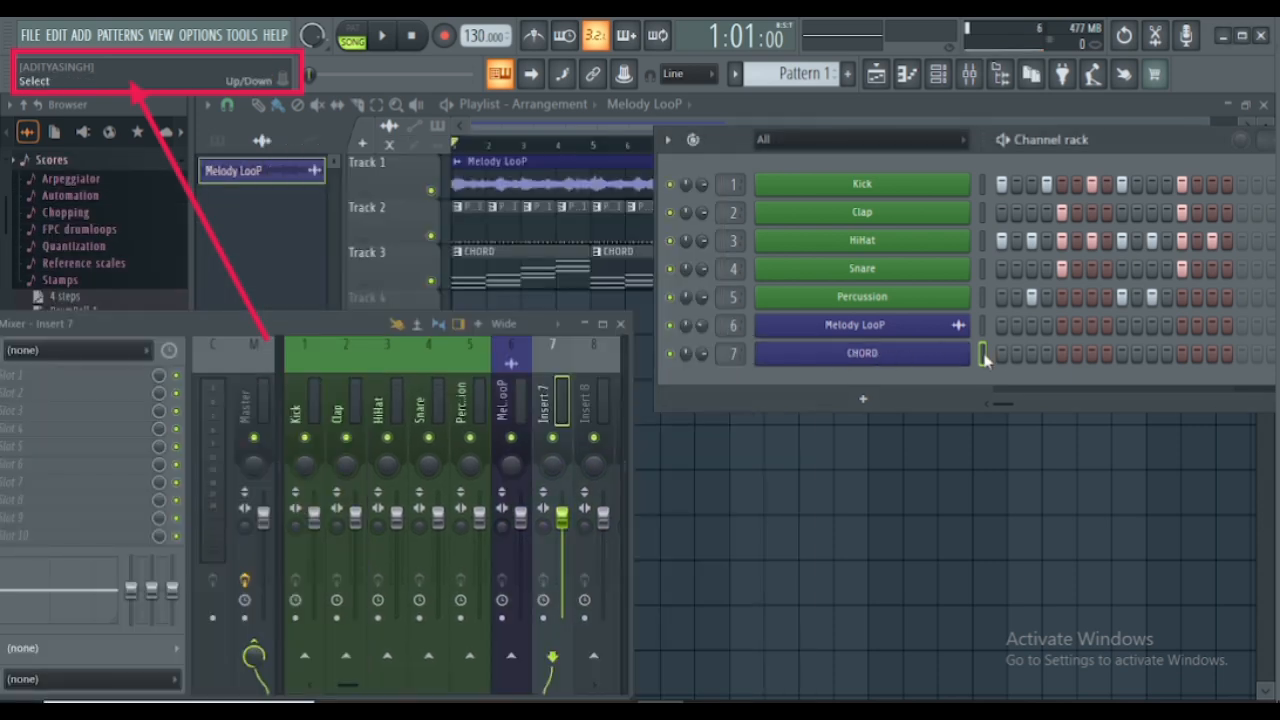
key(ctrl+l)
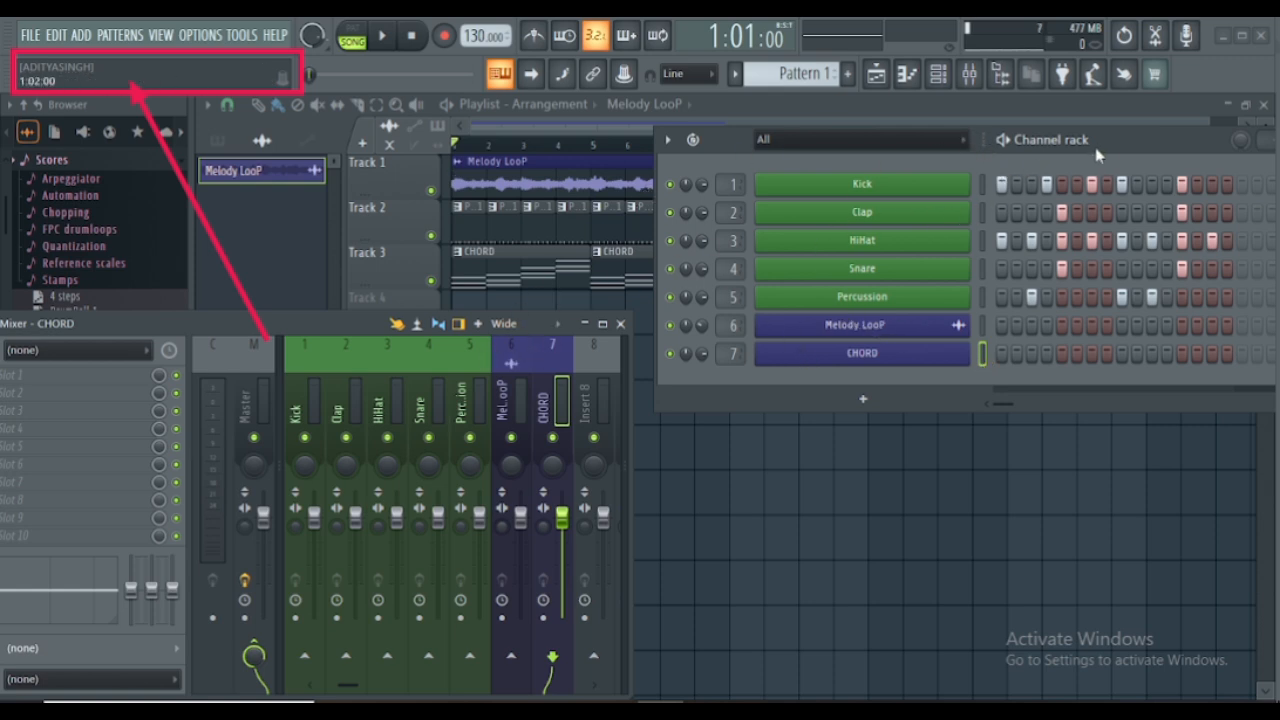
- Close the channel rack and the mixer so that only the playlist is shown
drag(1115, 148, 928, 160)
click(1035, 167)
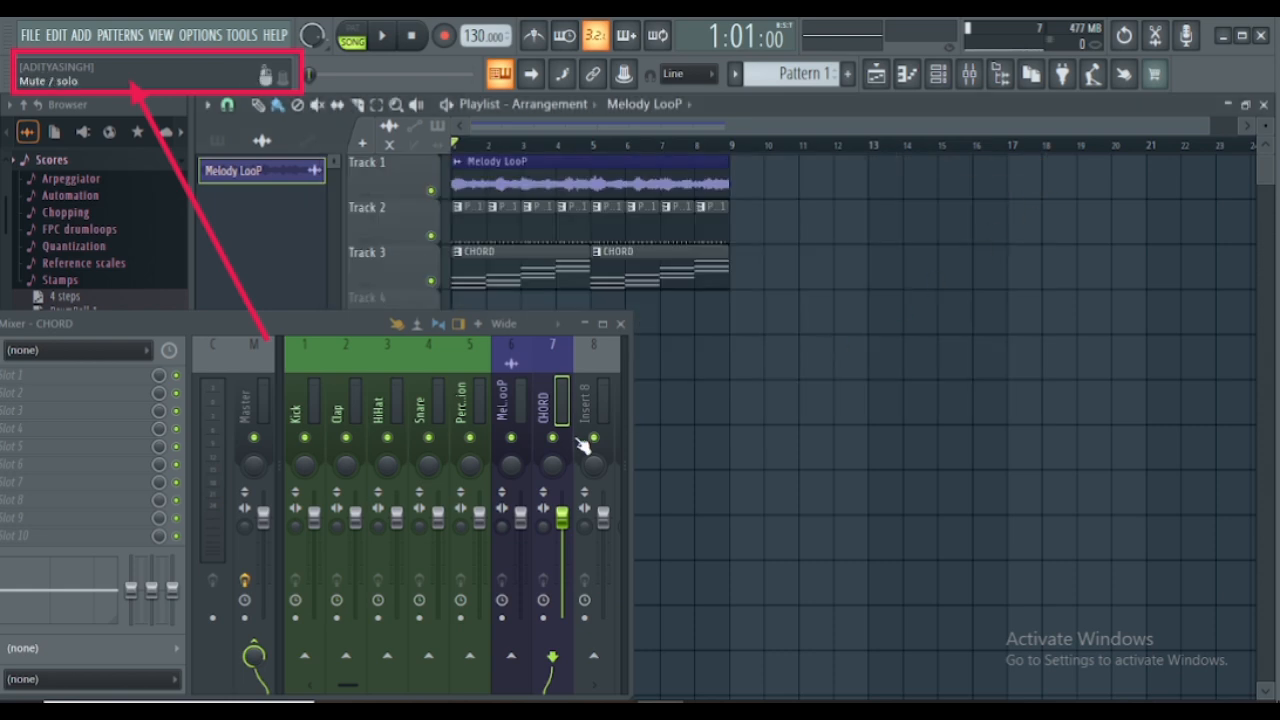
drag(369, 318, 664, 301)
click(917, 307)
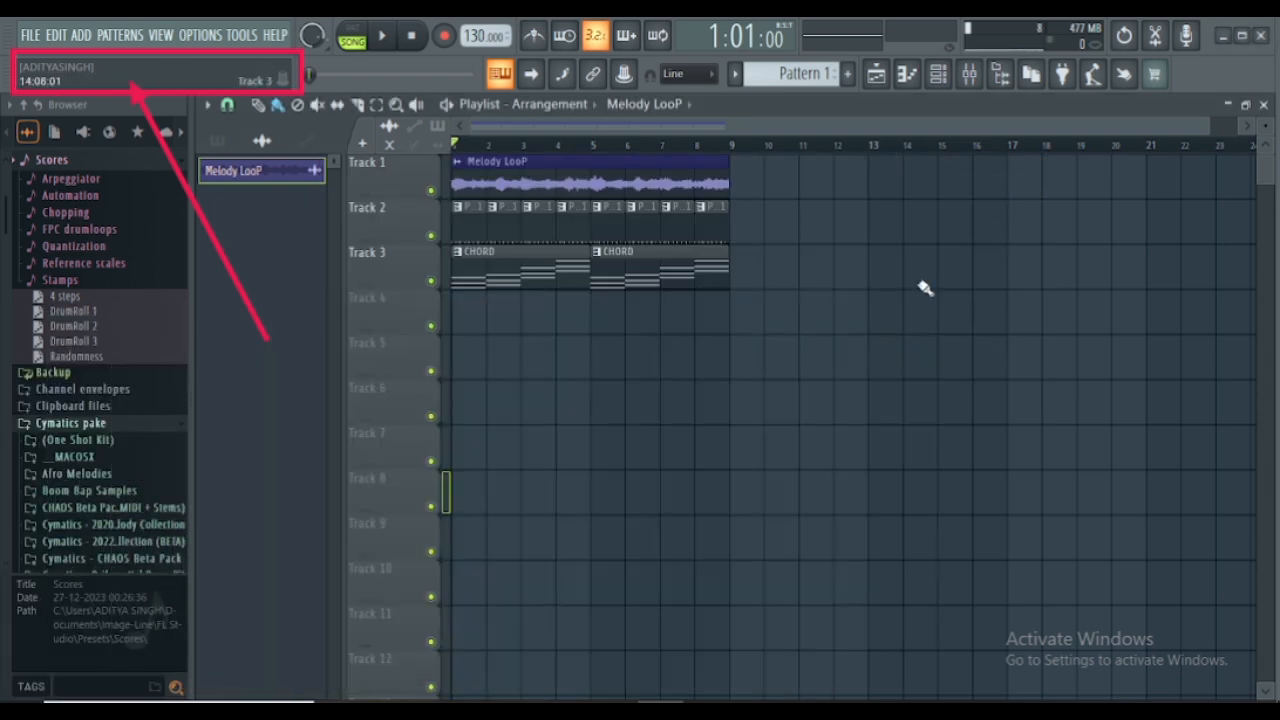
- Show the mixer with the channel rack over it and turn on the Detached option for the channel rack
click(969, 74)
click(899, 307)
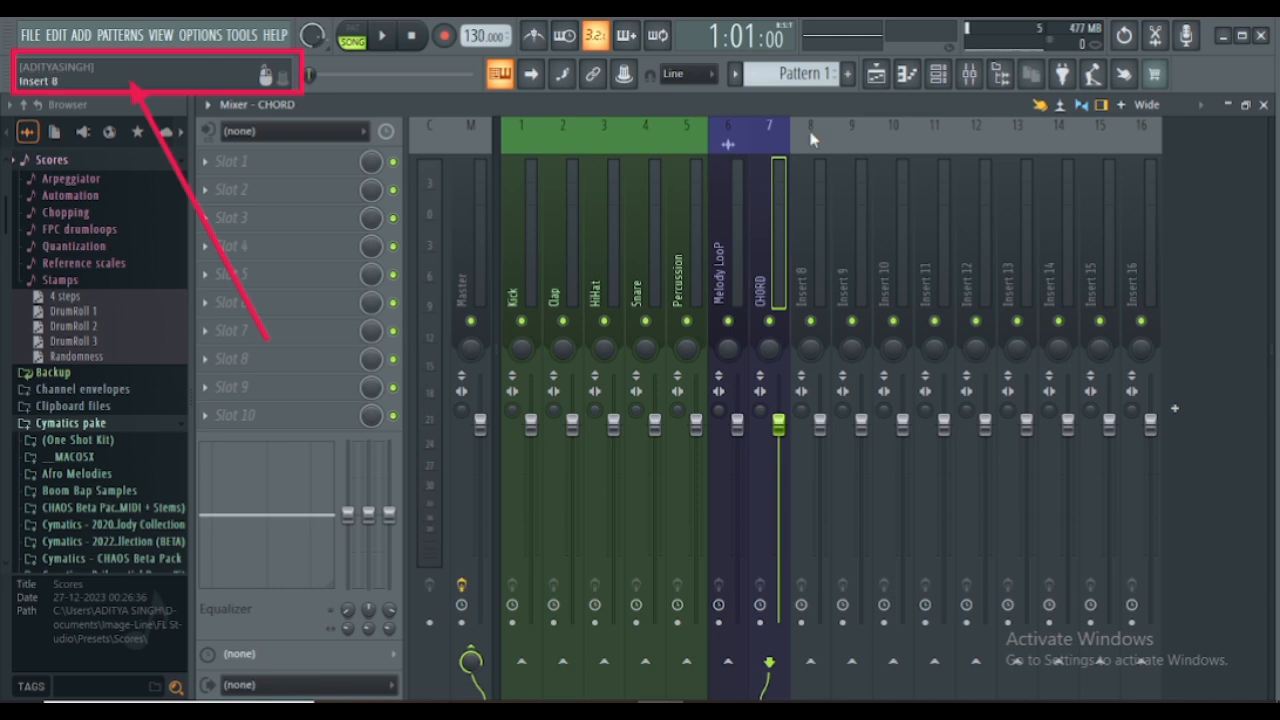
click(938, 74)
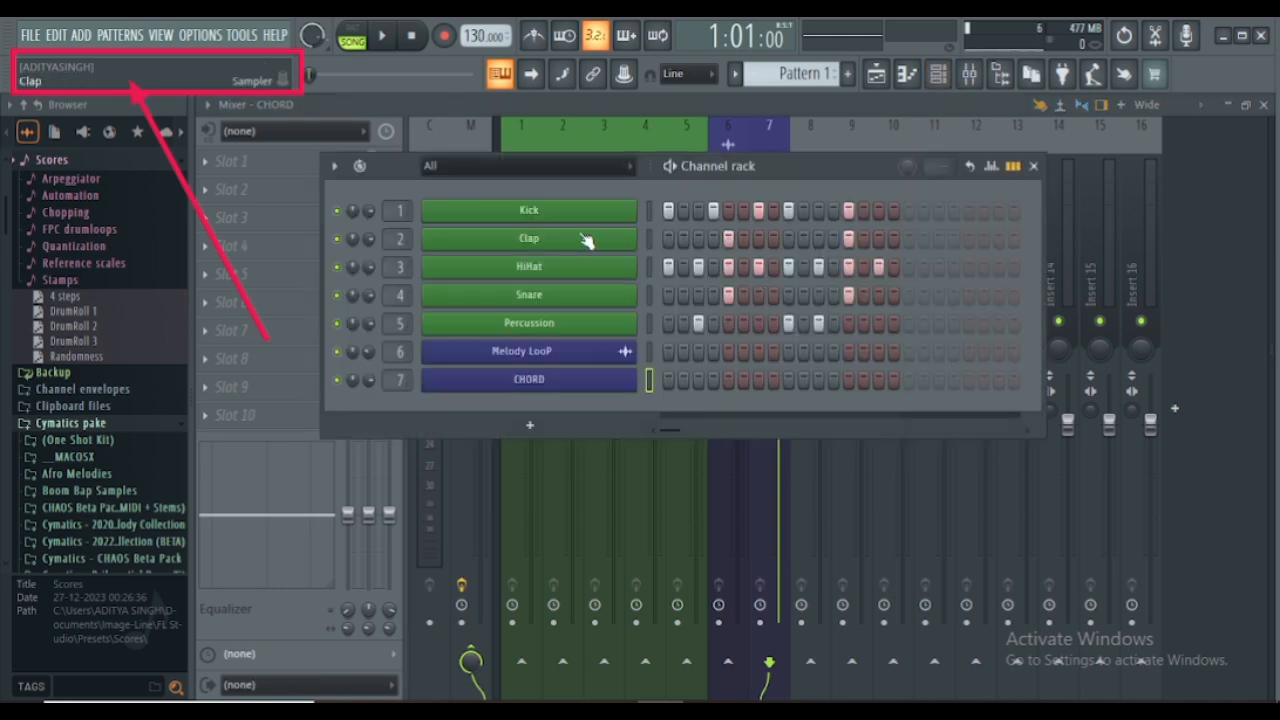
click(334, 166)
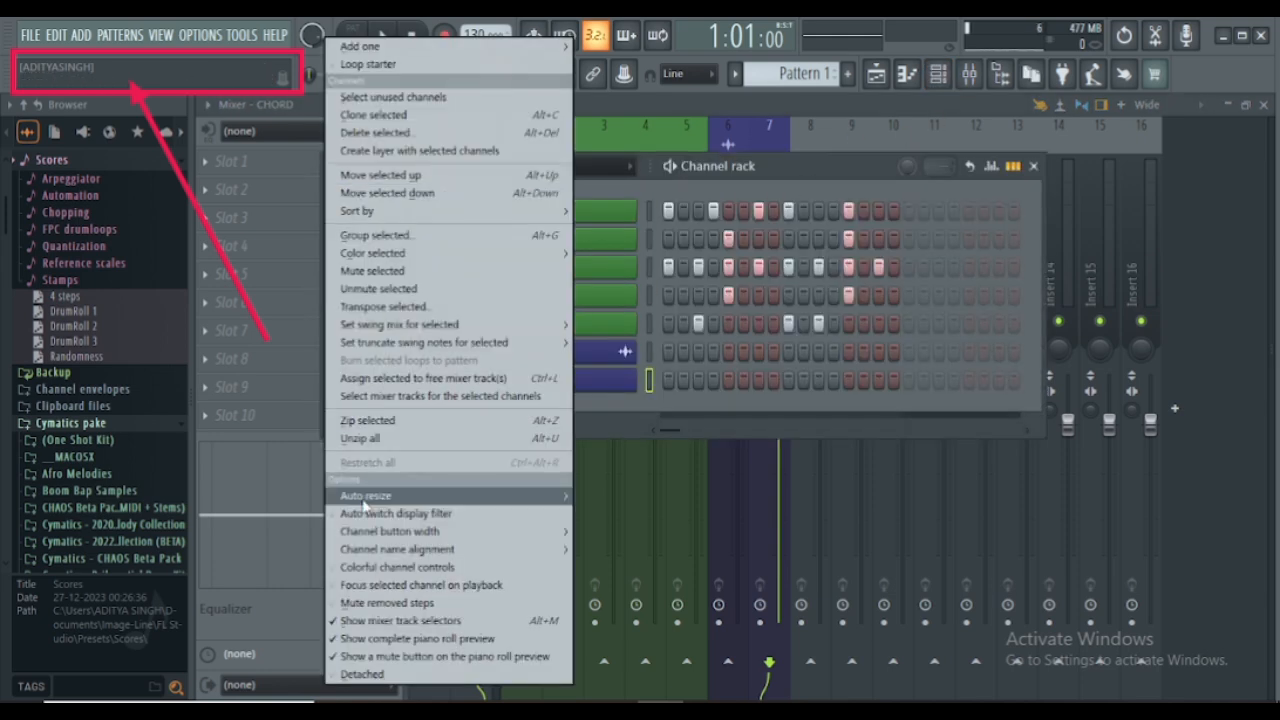
click(362, 677)
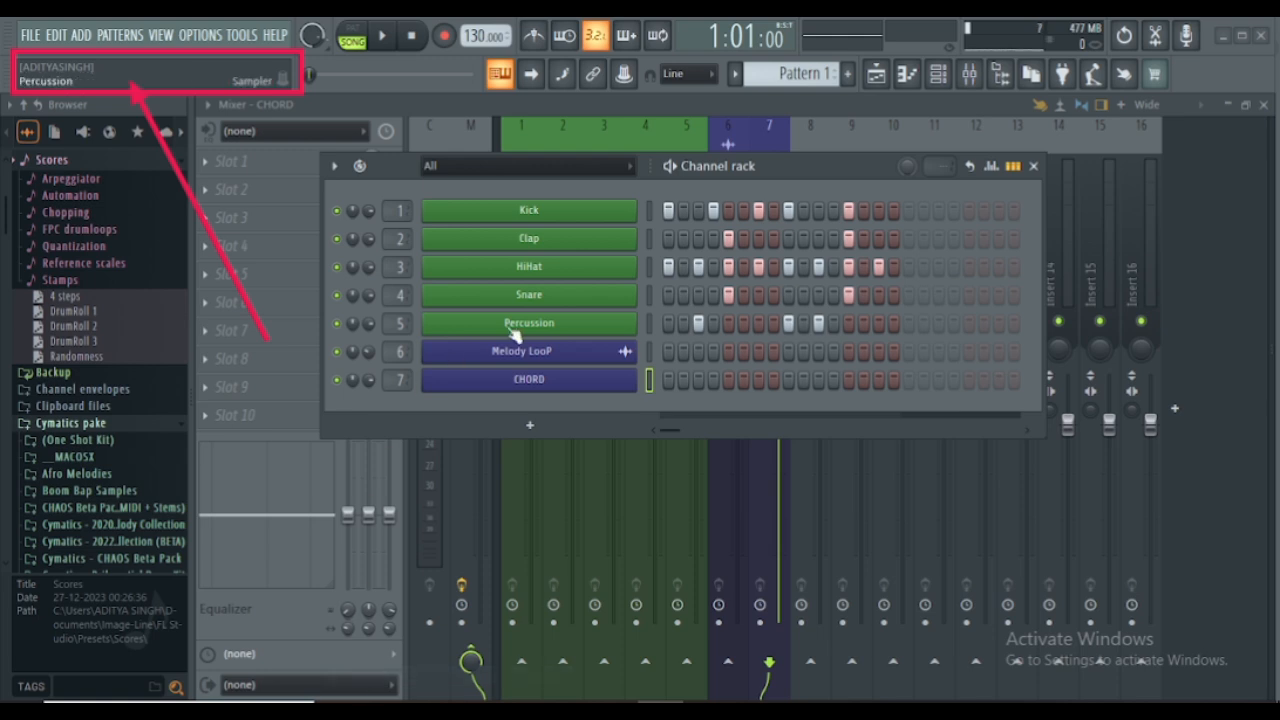
- Move the detached channel rack around over the mixer, selecting the Percussion mixer track, and leave the rack near the centre
drag(810, 175, 647, 264)
click(697, 127)
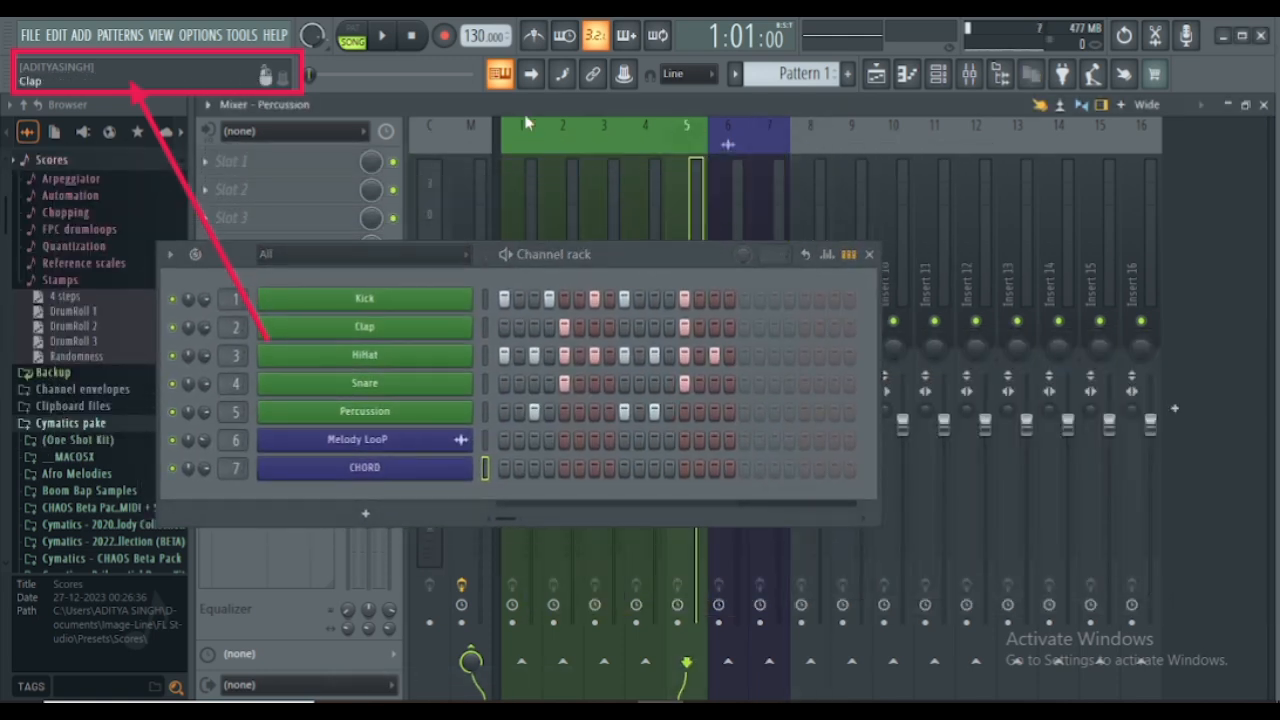
drag(599, 253, 761, 208)
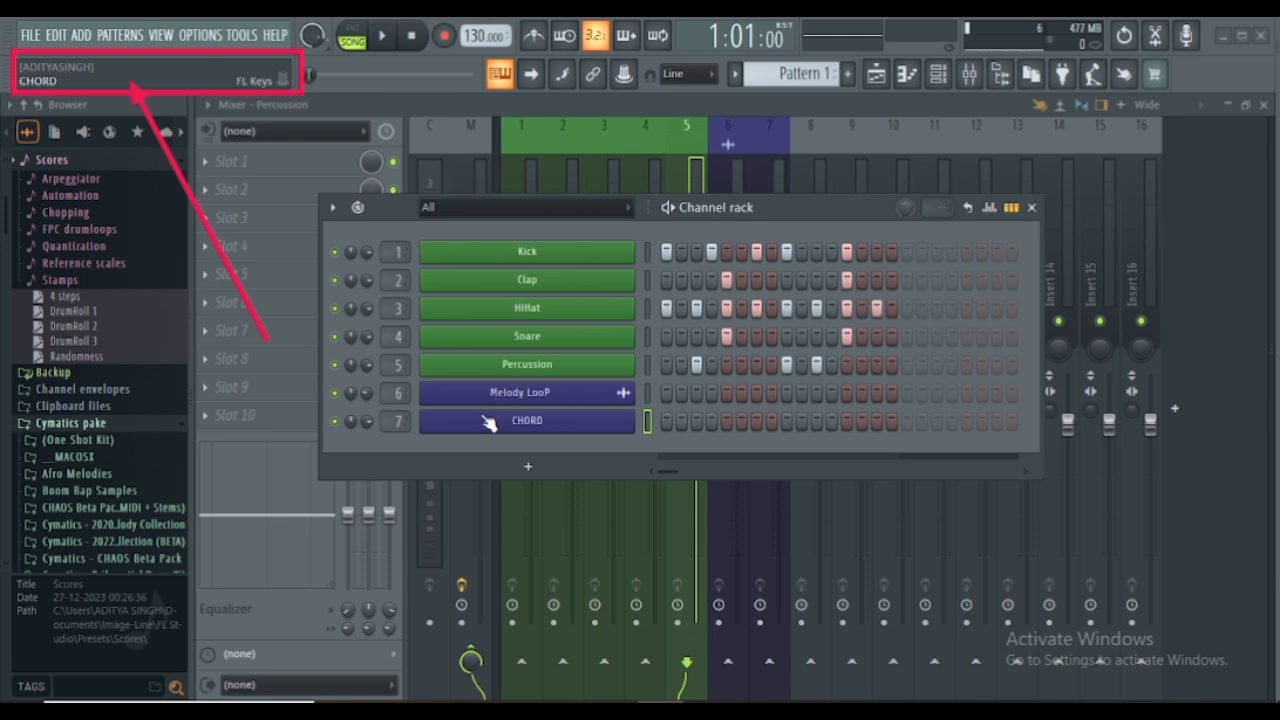
- Play the song and lower the channel volumes of Kick to about 65%, Percussion, and HiHat to about 49%, stopping playback when done
key(space)
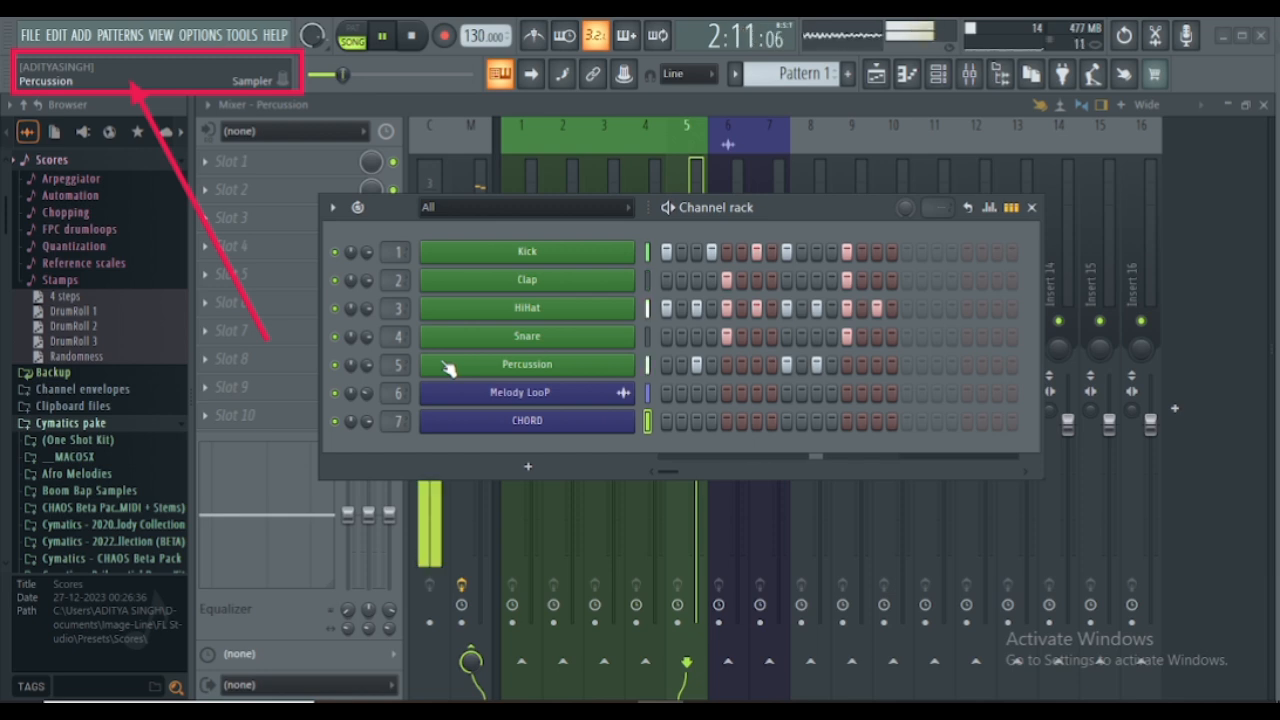
key(space)
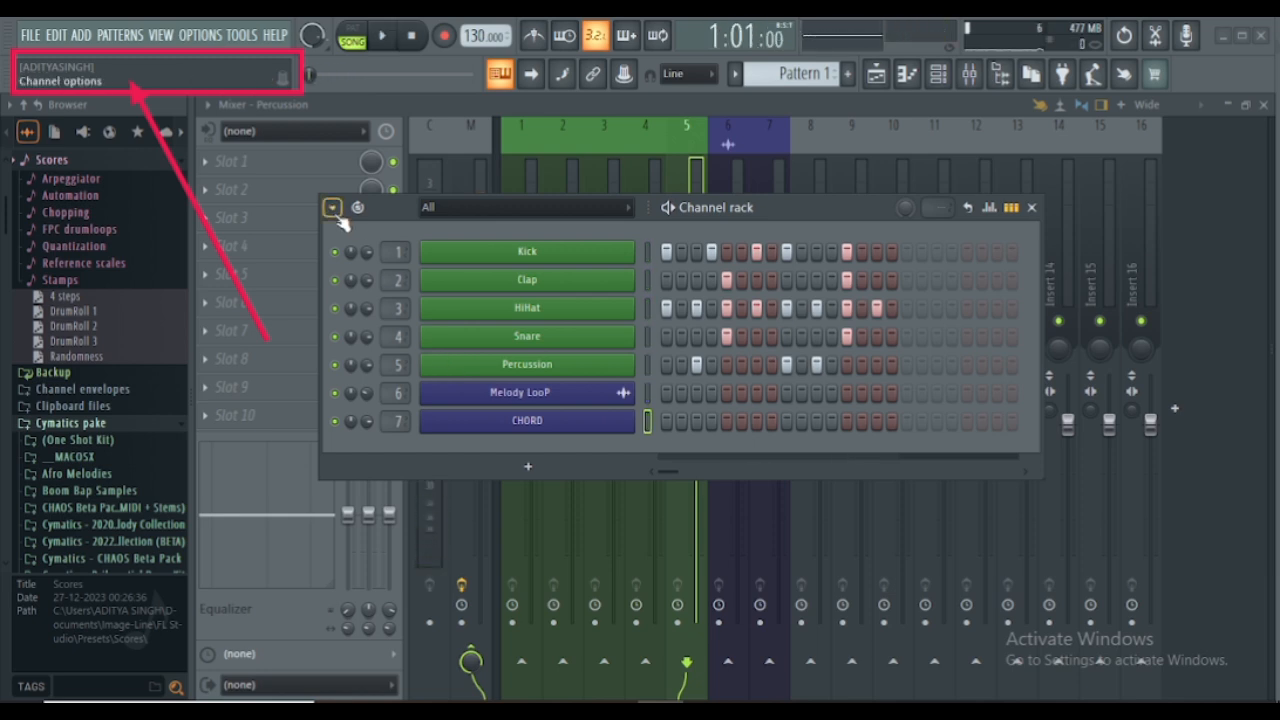
key(space)
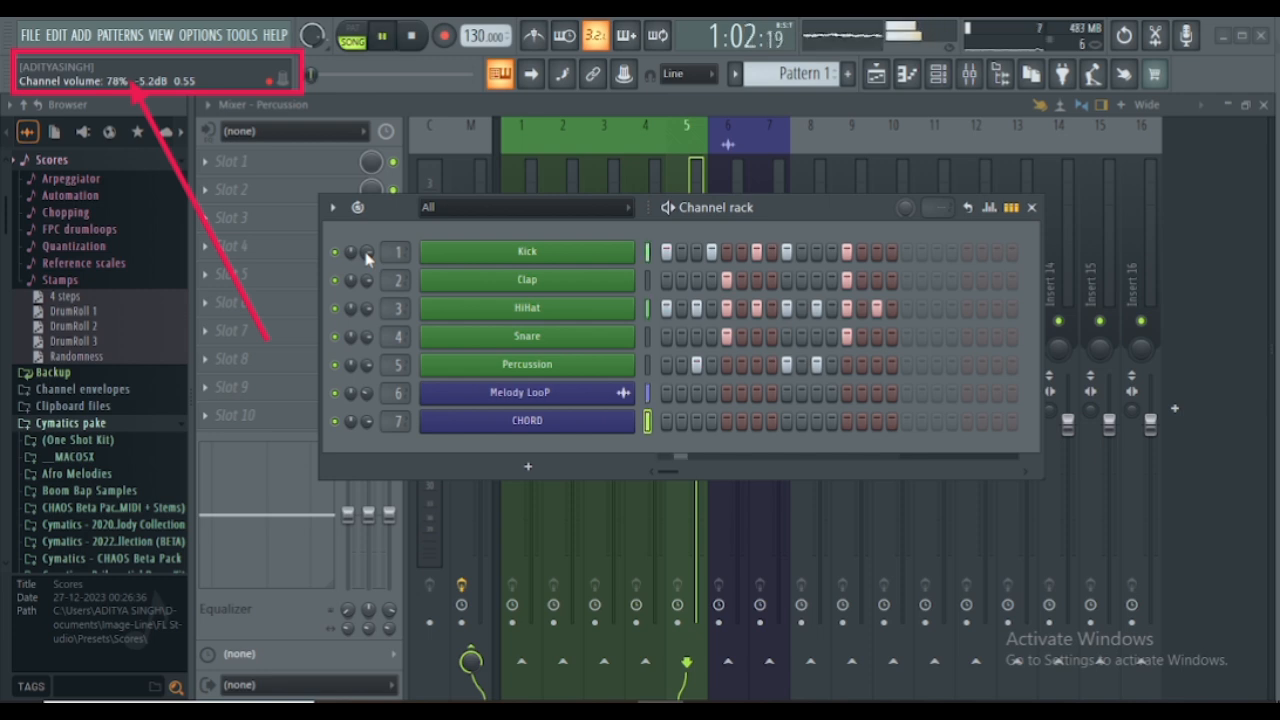
drag(366, 255, 366, 268)
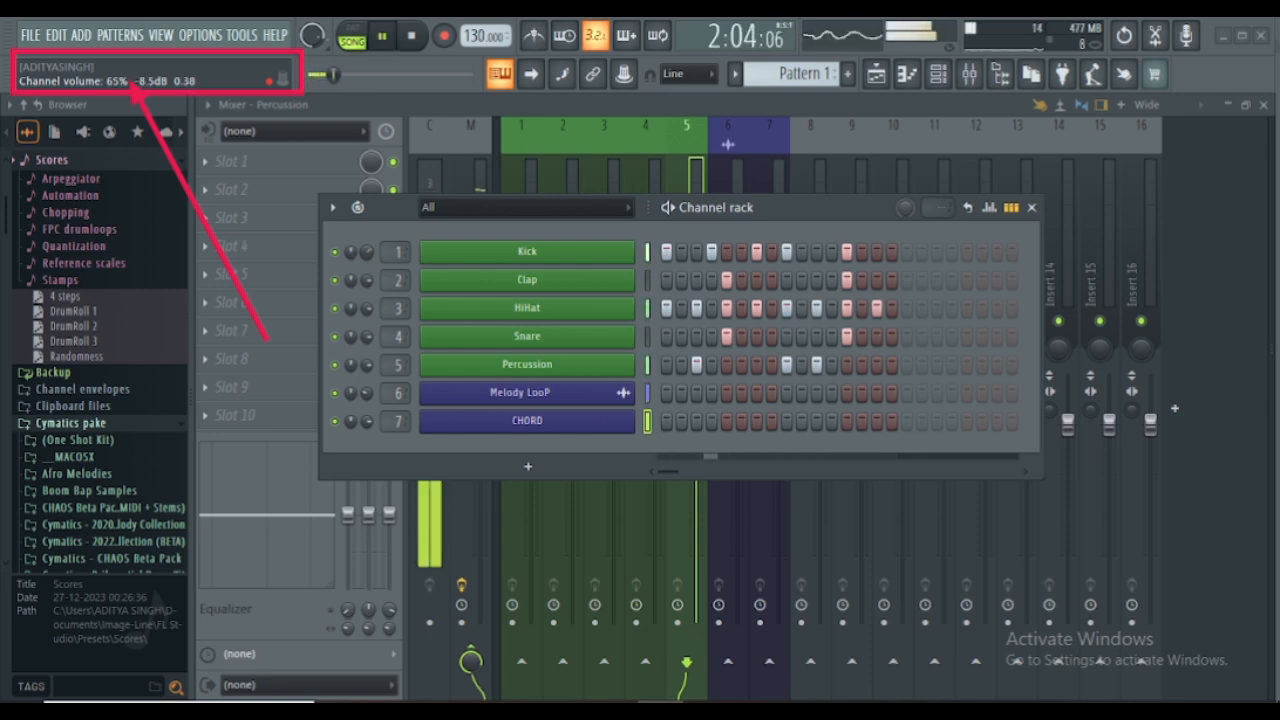
drag(366, 364, 366, 385)
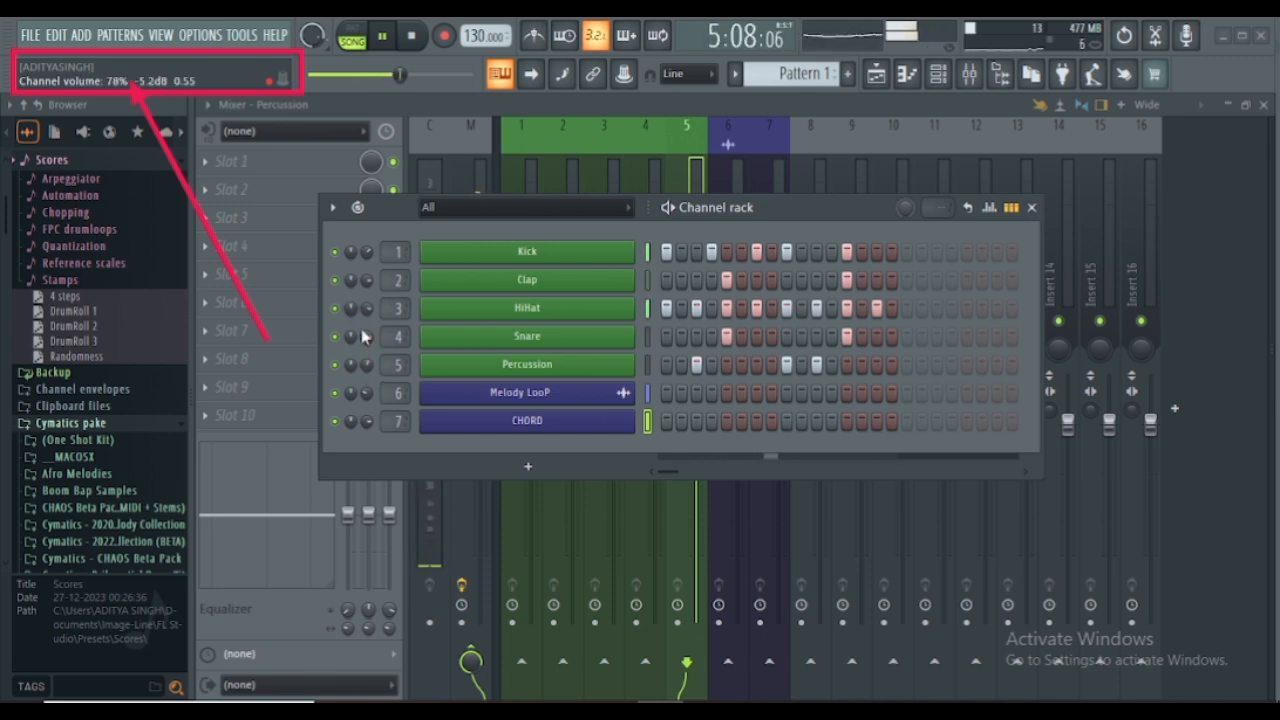
drag(366, 308, 366, 334)
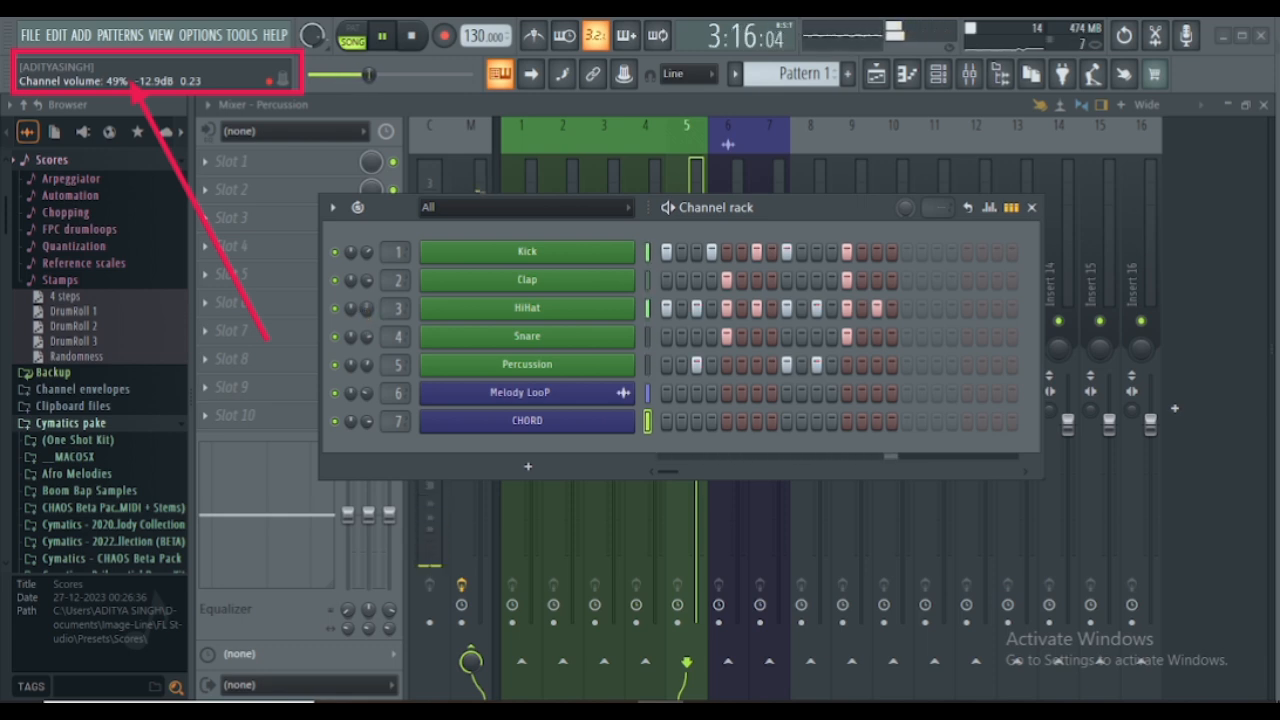
key(space)
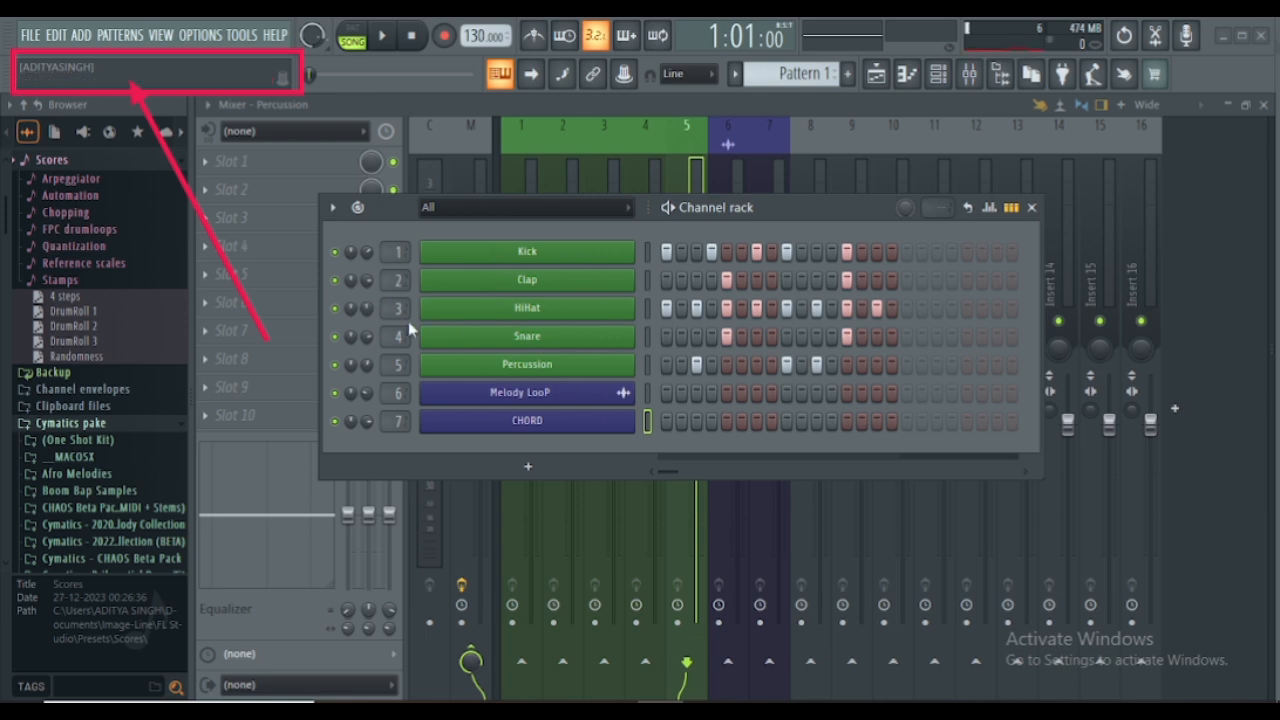
- Open the Kick channel's settings window and lower the Kick channel volume to about 52%
click(517, 257)
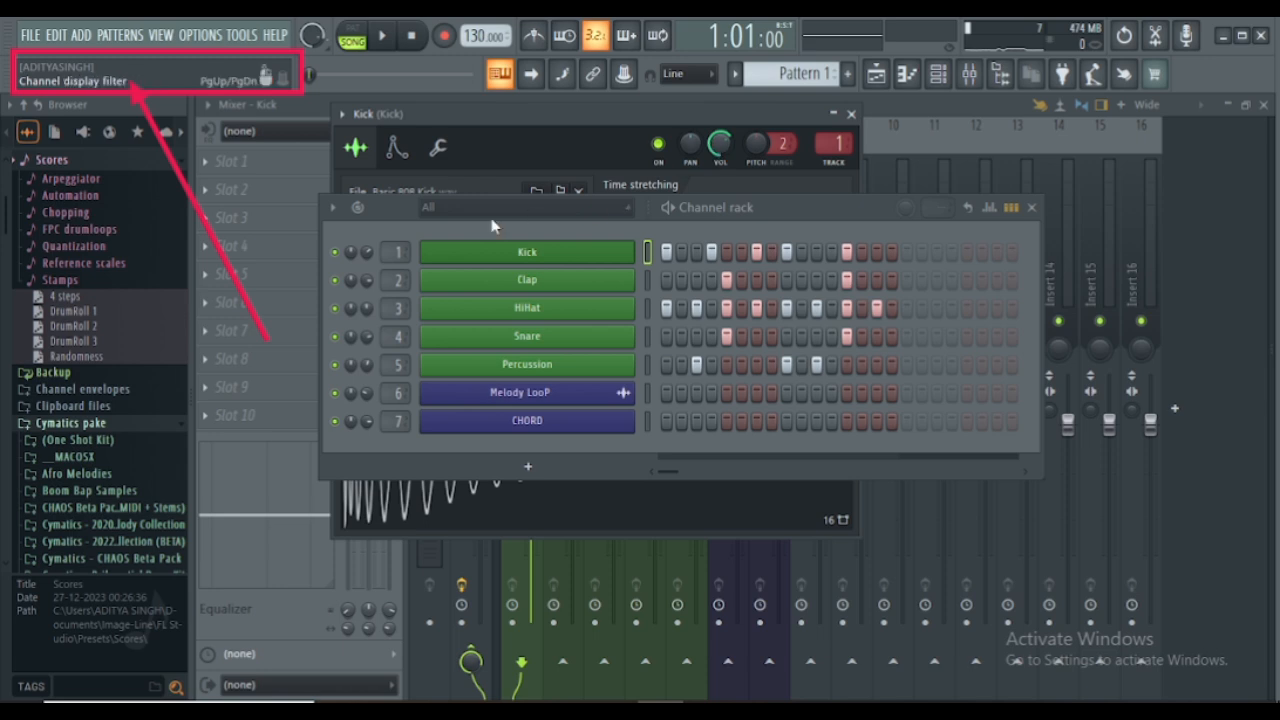
drag(367, 256, 367, 274)
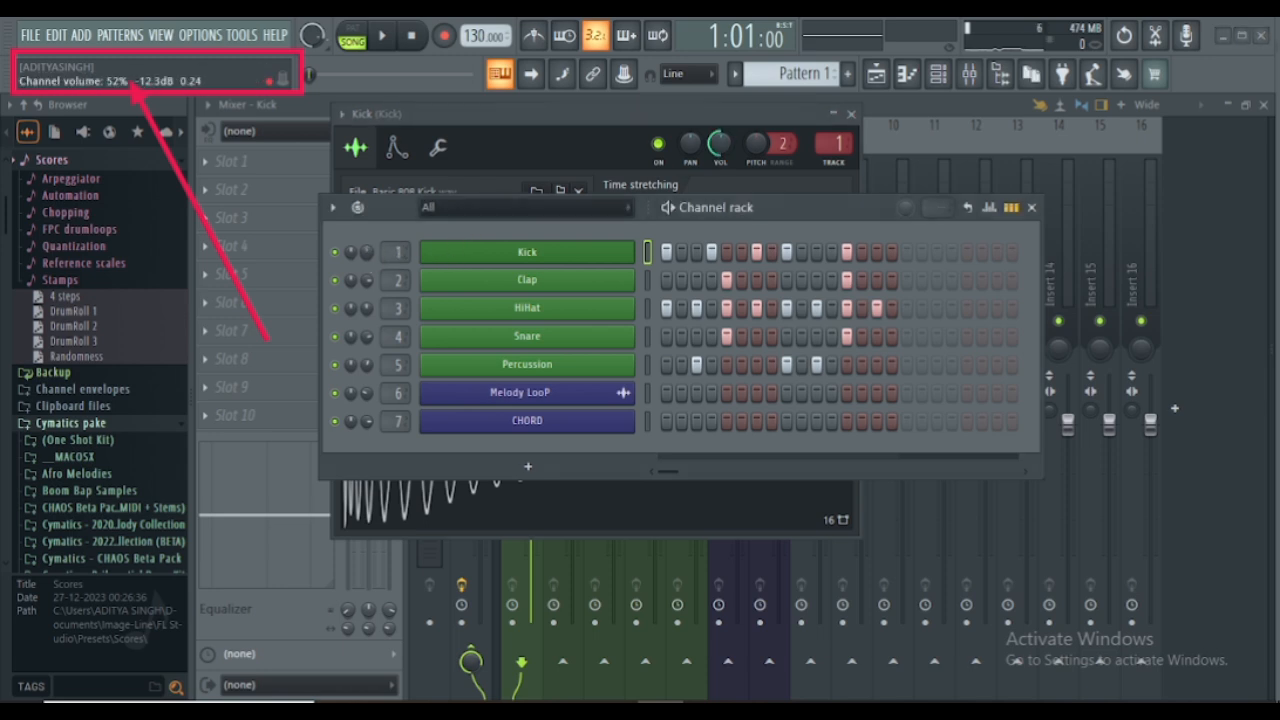
- Mark the VOL knob in the Kick settings with a red arrow and move the channel rack lower to uncover those settings
drag(910, 310, 745, 172)
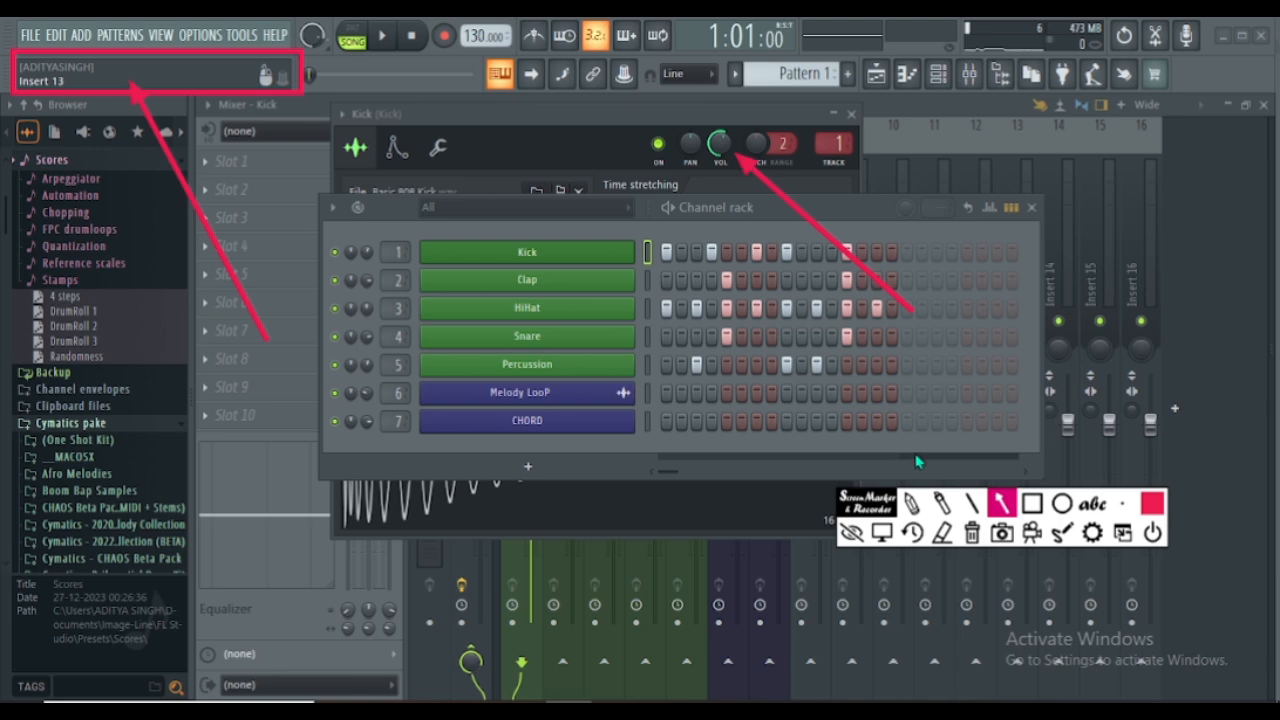
click(888, 535)
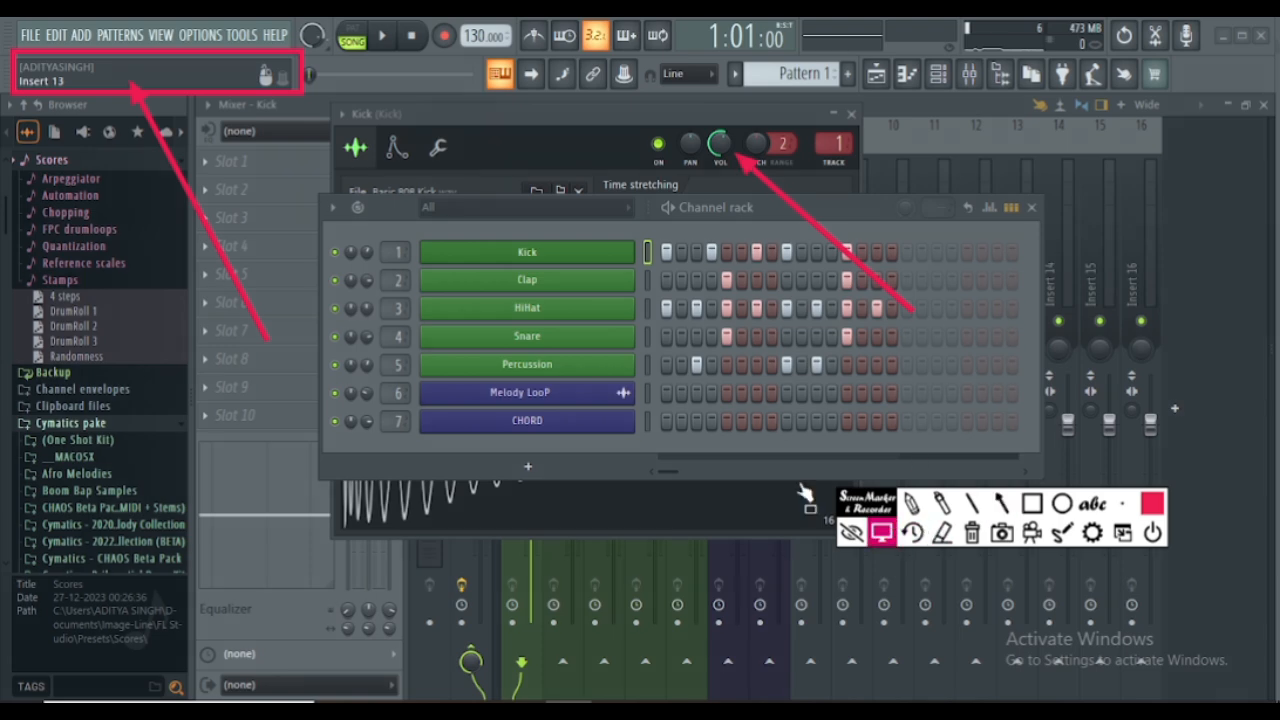
drag(405, 212, 395, 292)
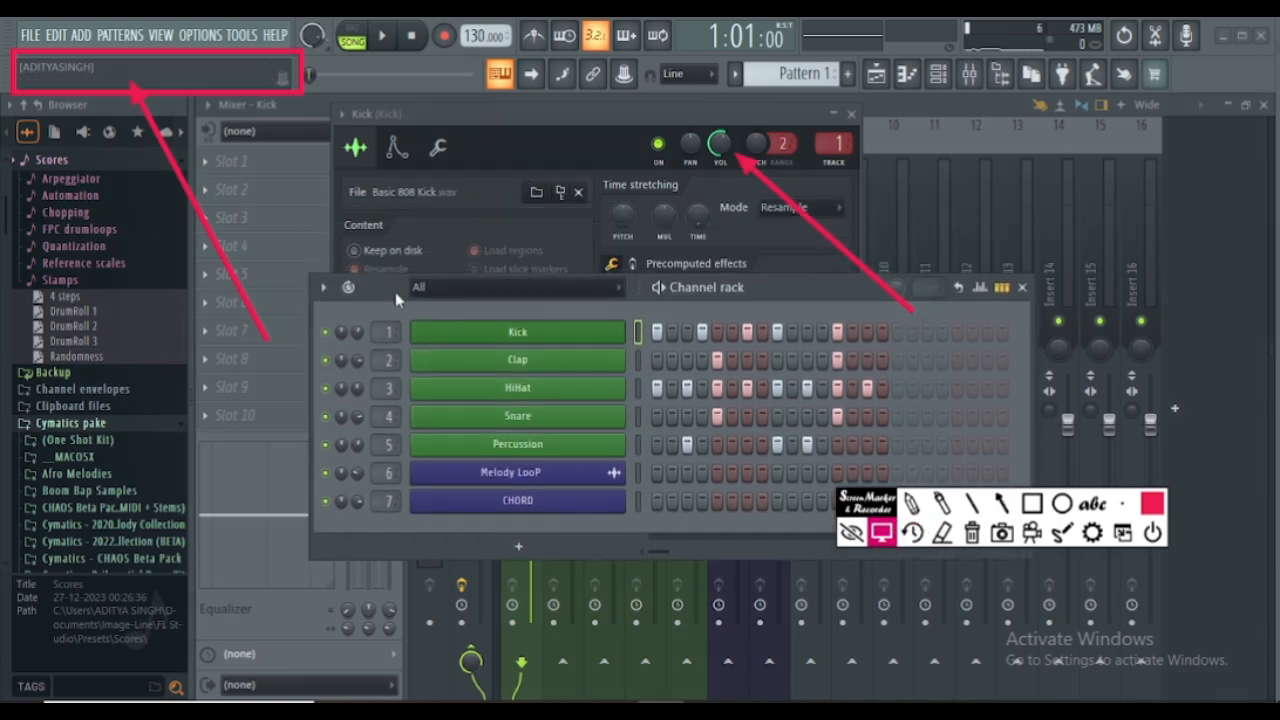
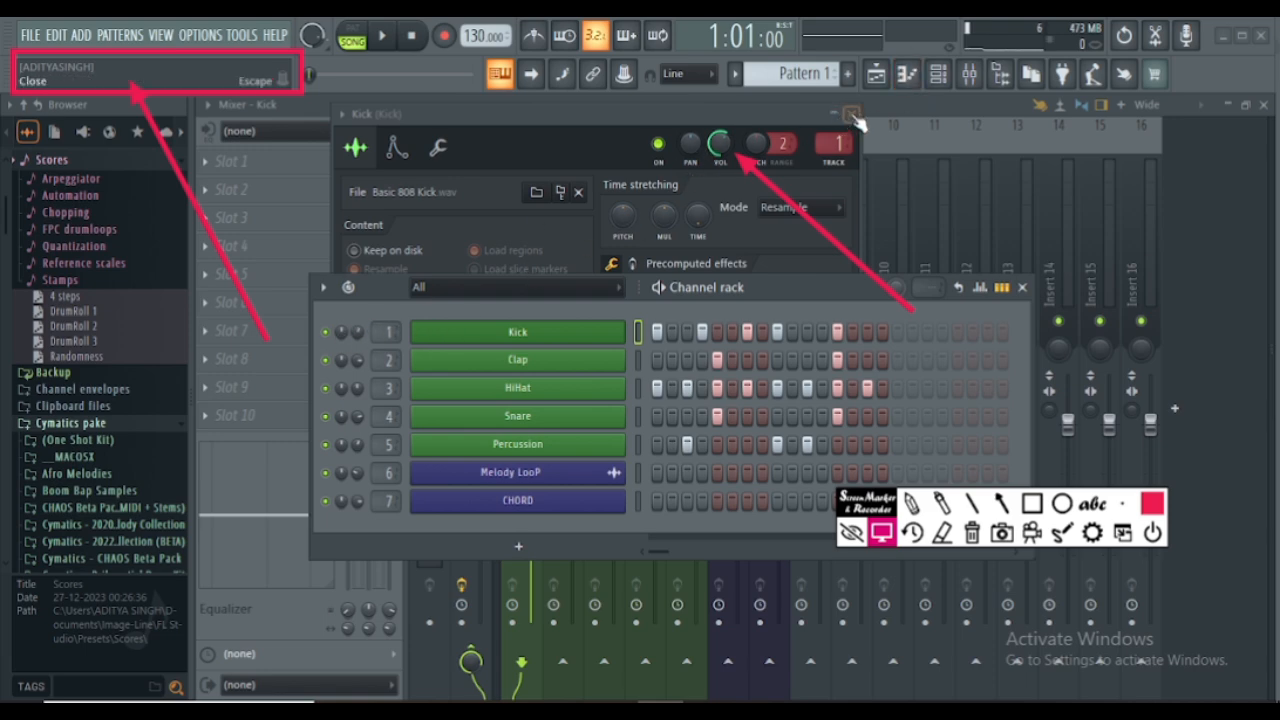
- Close the Kick settings window, start song playback, and erase the red arrow left over the mixer where the VOL knob was
click(853, 118)
key(space)
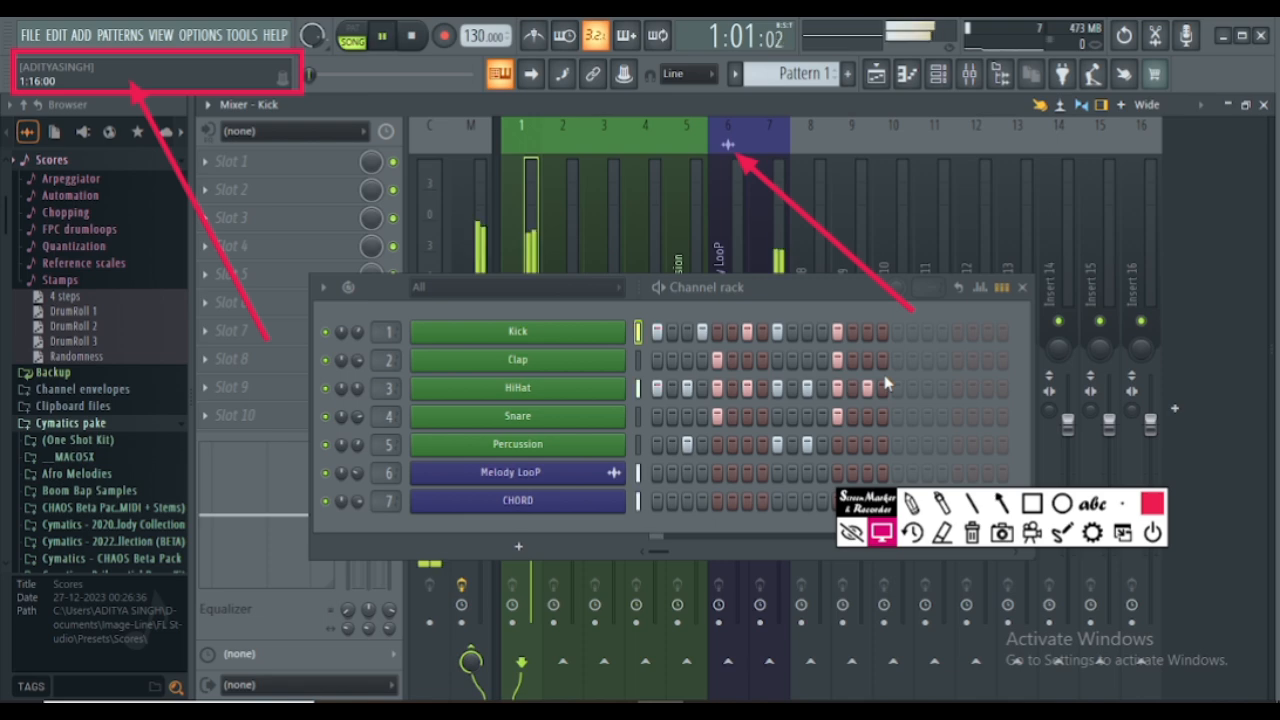
click(942, 532)
click(848, 254)
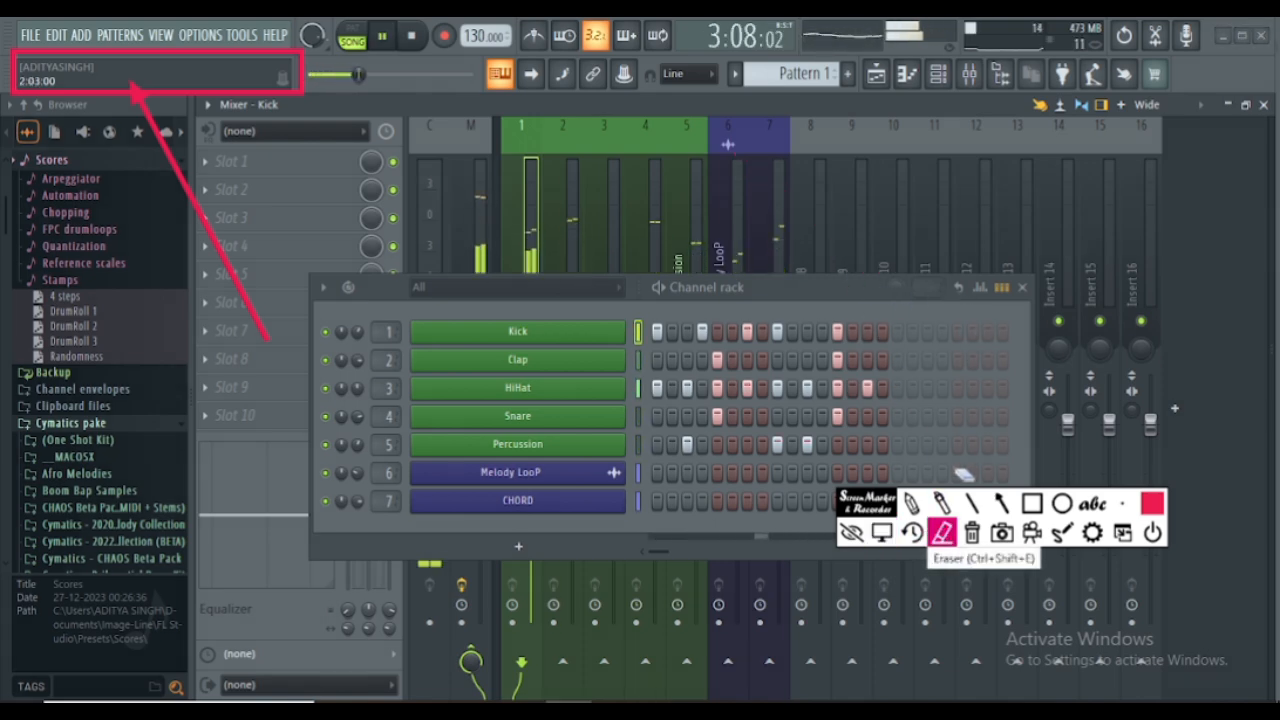
click(881, 532)
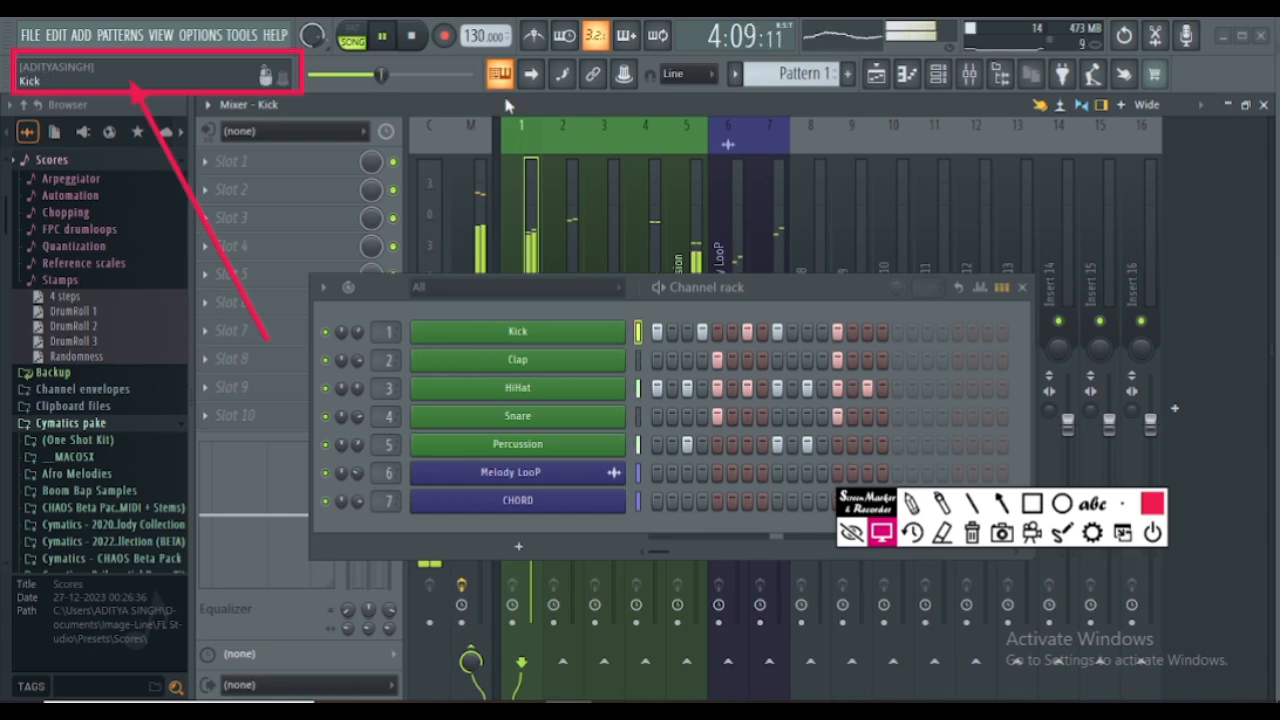
- Pause playback and clear the mixer view by moving the marker toolbar off screen and closing the channel rack
click(381, 36)
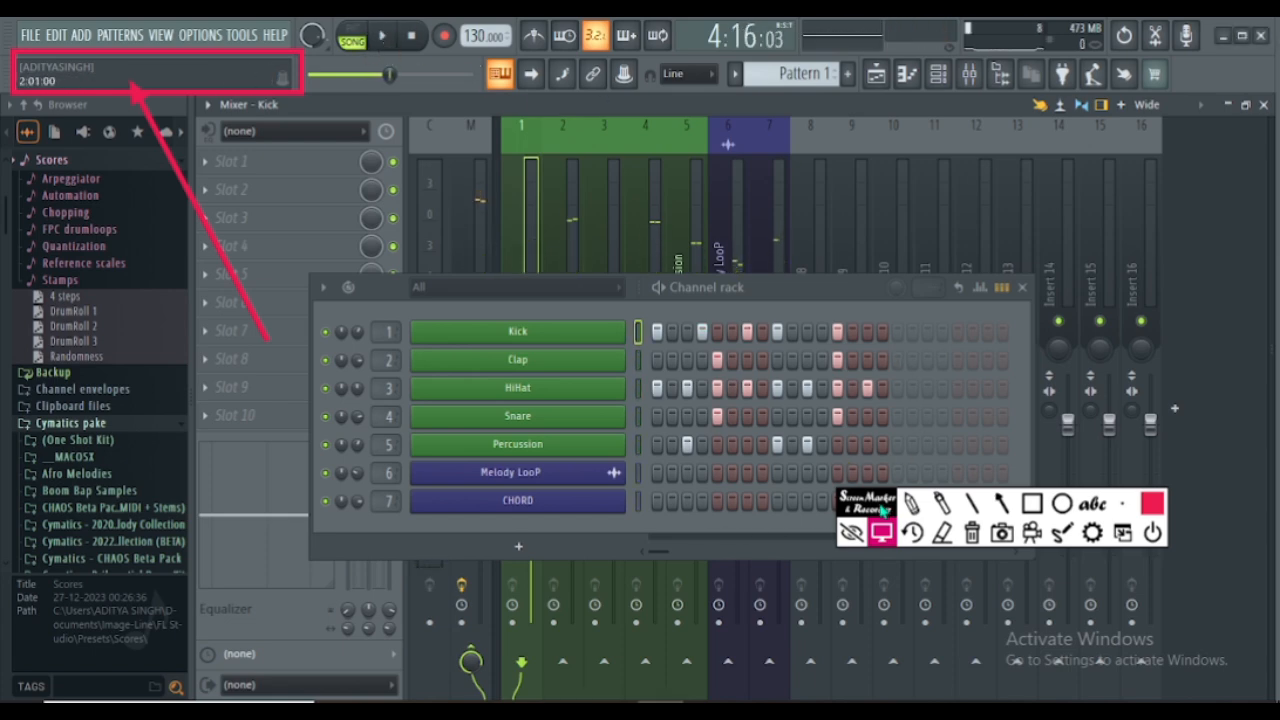
drag(882, 510, 872, 715)
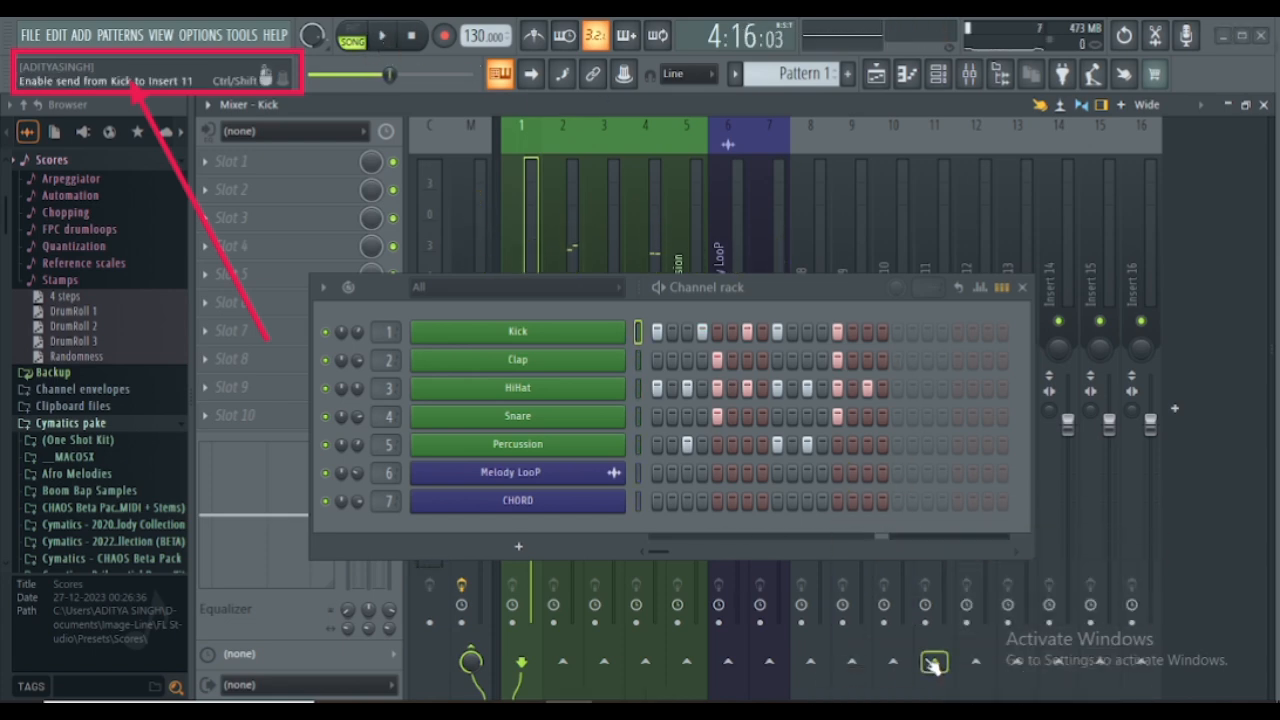
click(1022, 287)
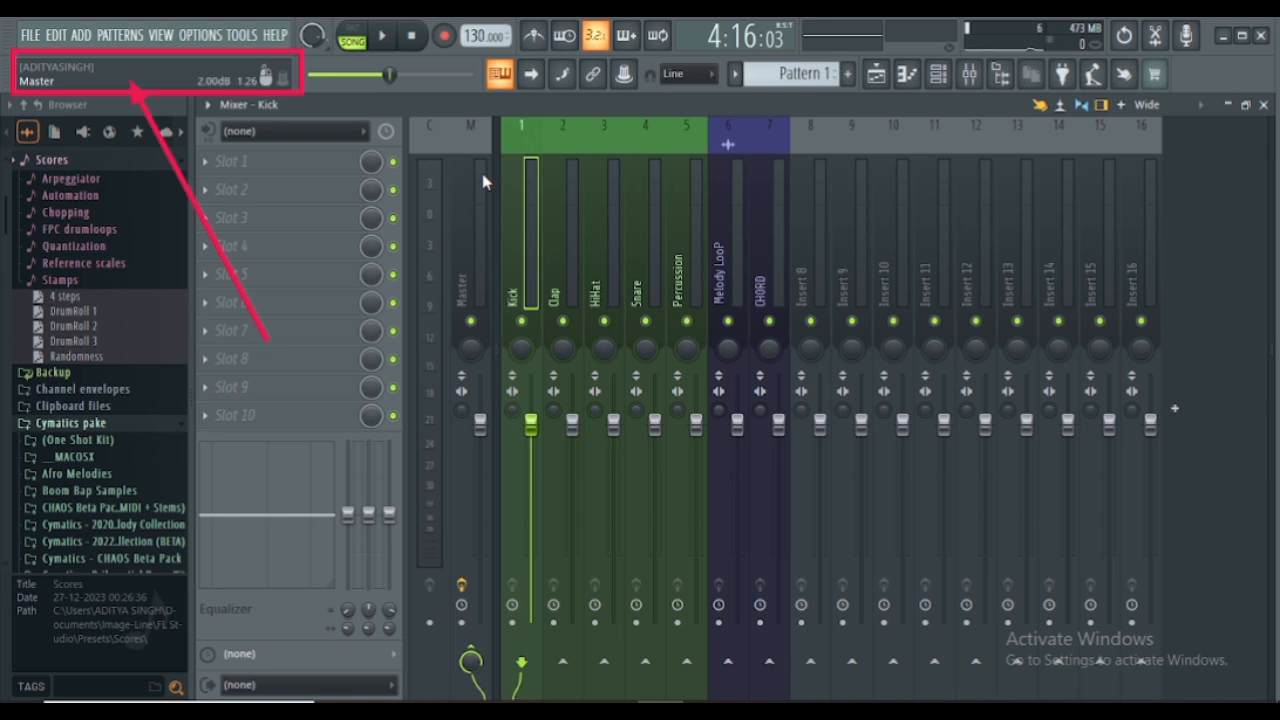
- Select the mixer tracks from Kick through CHORD and lower all their faders together to 0%
drag(531, 178, 753, 216)
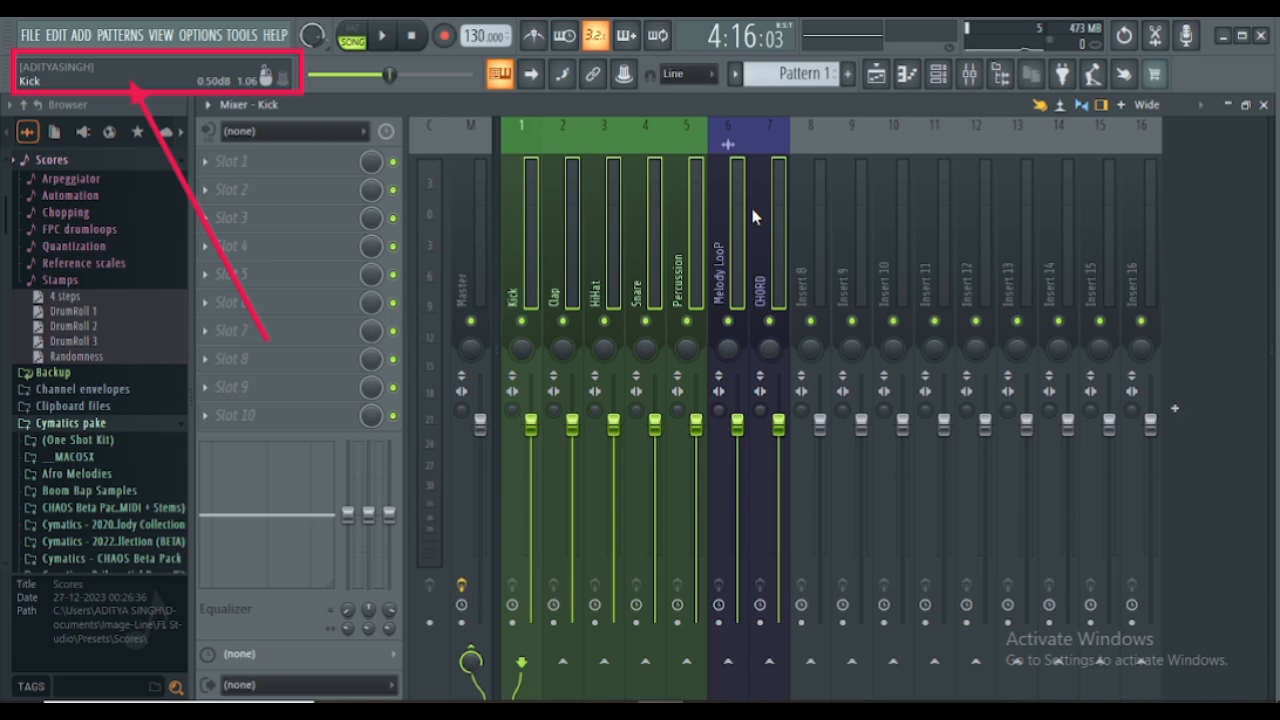
drag(779, 425, 779, 622)
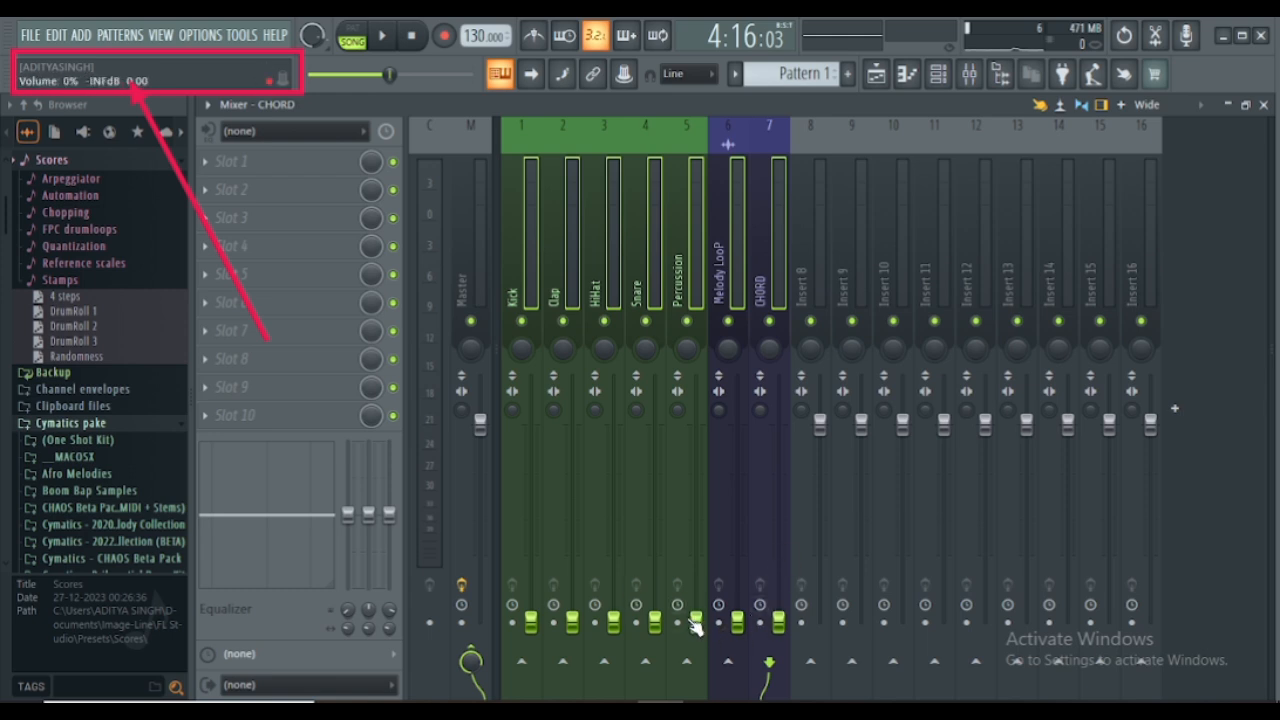
- Select the Kick mixer track alone and solo it so that every other insert track is muted
right_click(521, 320)
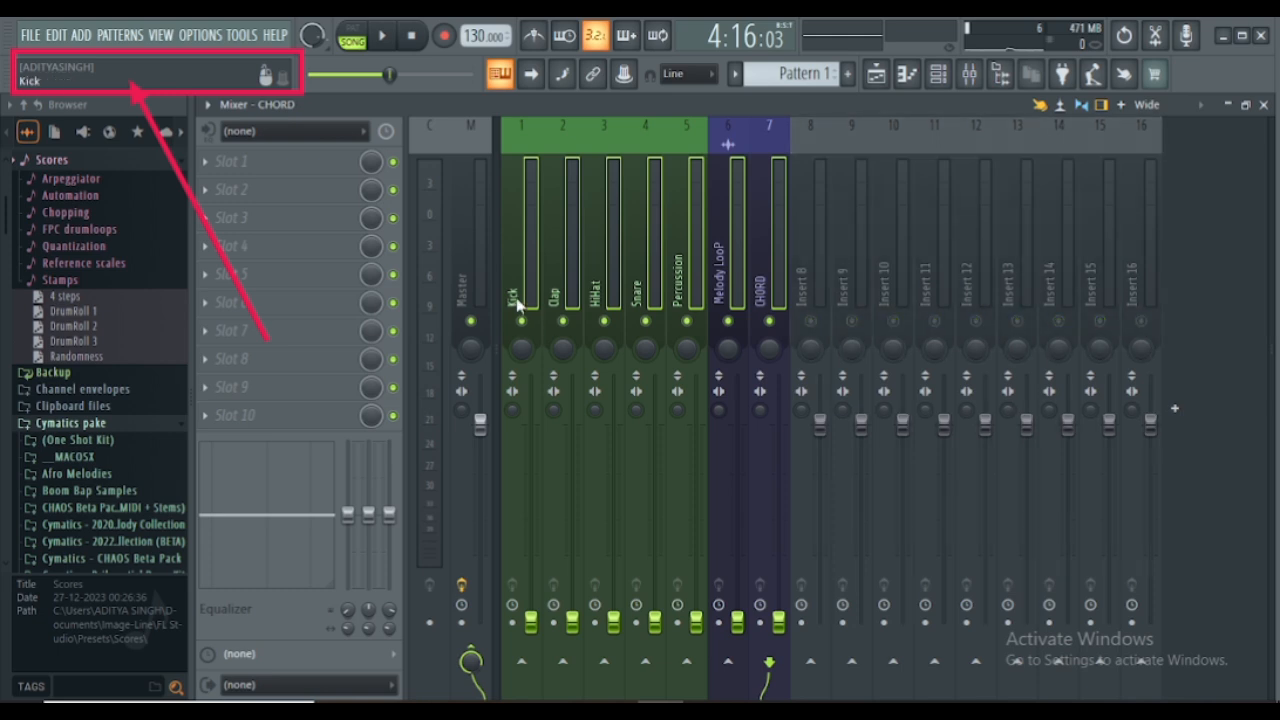
click(531, 293)
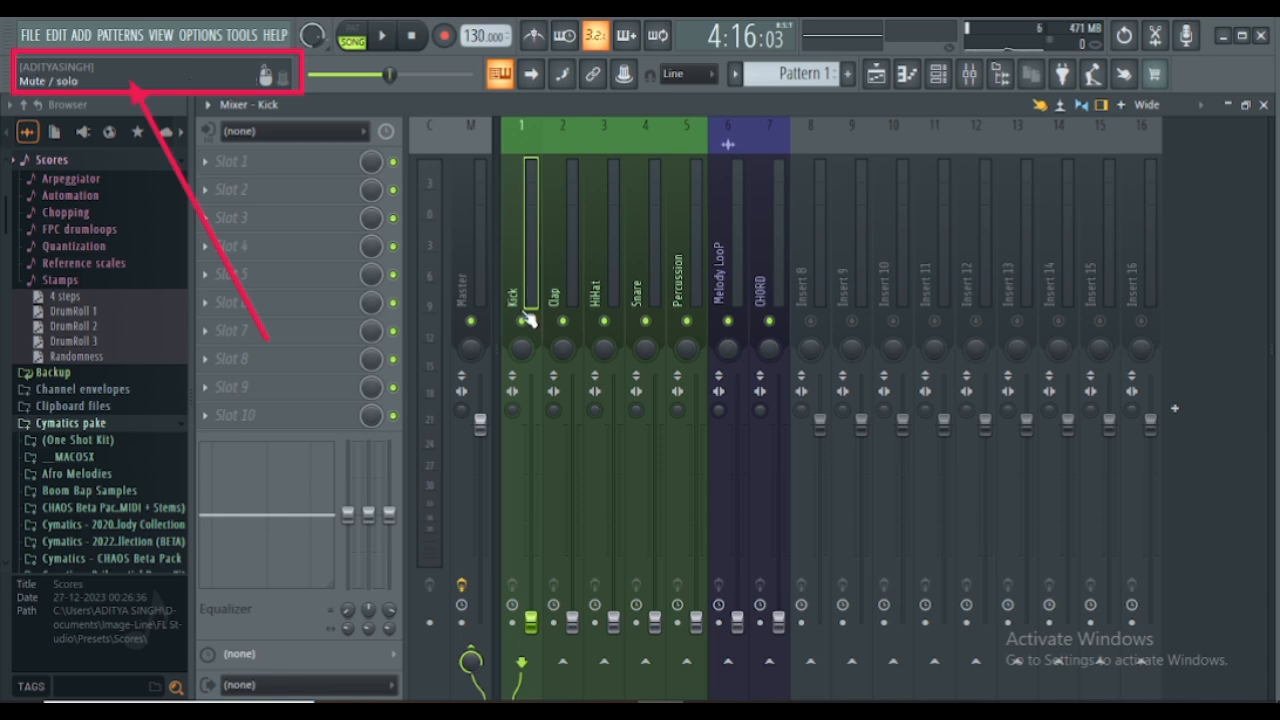
right_click(521, 320)
right_click(521, 320)
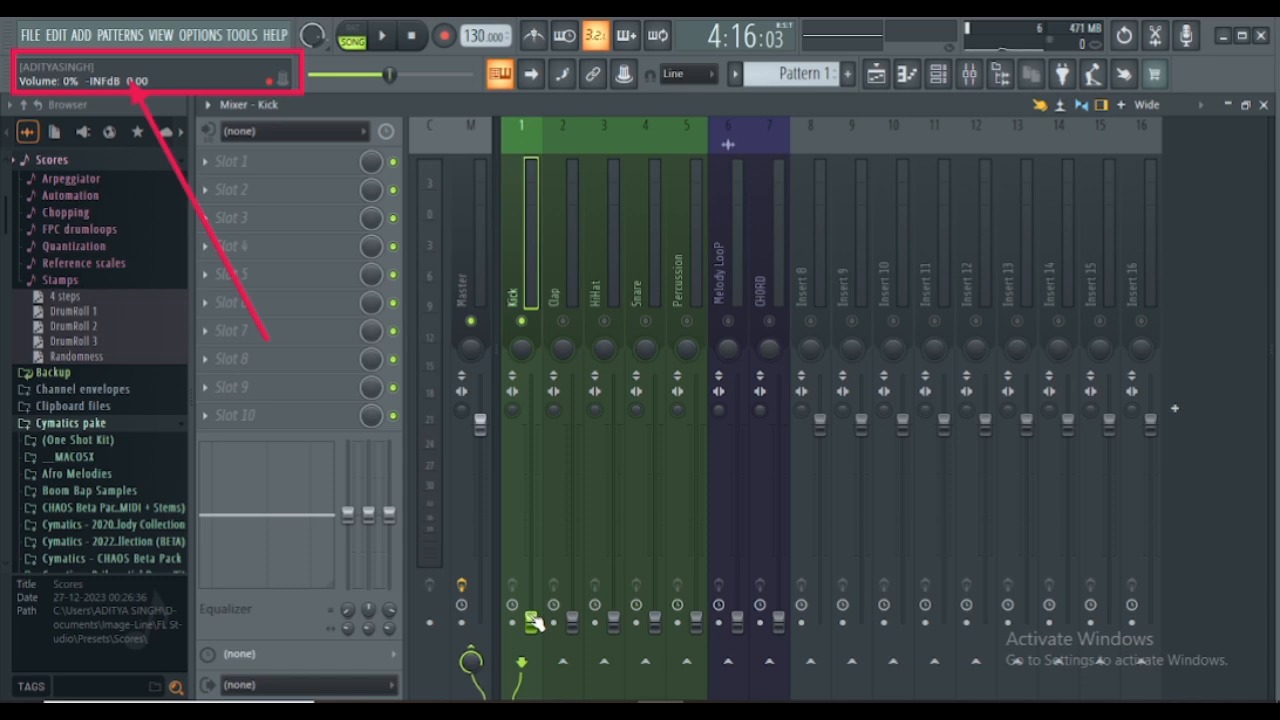
- Raise the Kick track's fader to about 104% while the song plays
drag(531, 622, 534, 430)
key(space)
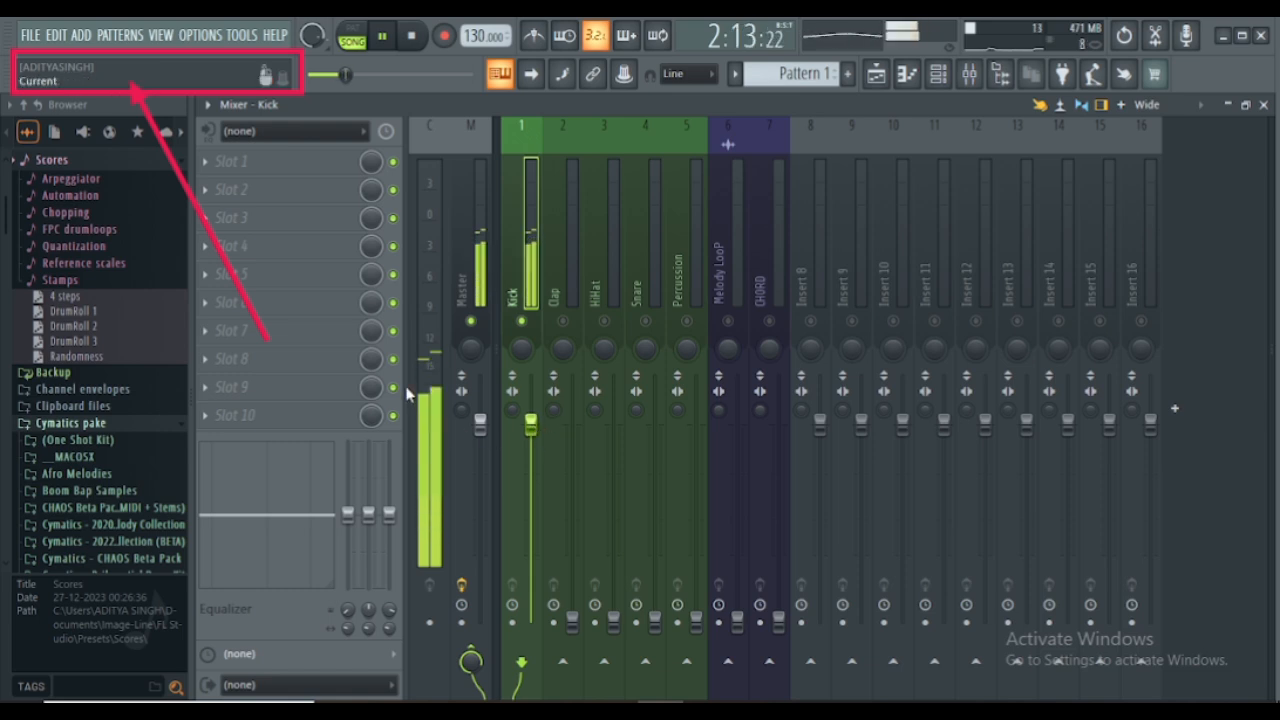
click(440, 395)
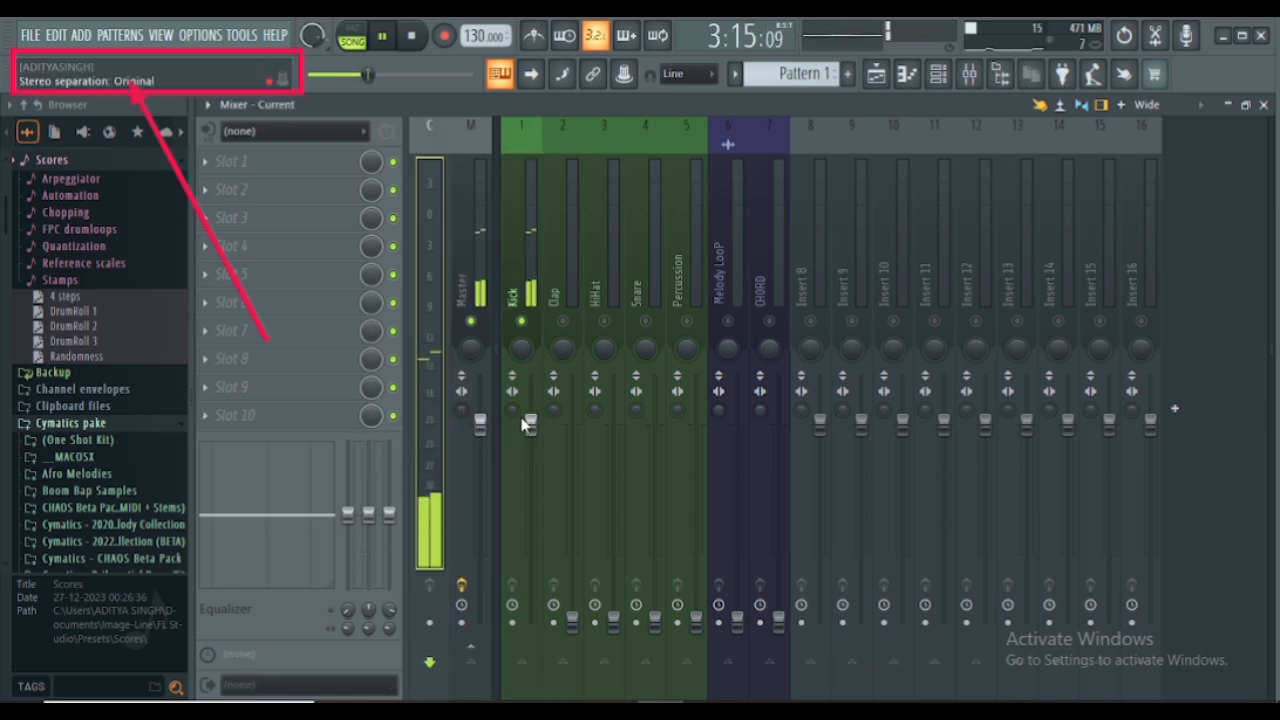
drag(530, 424, 530, 414)
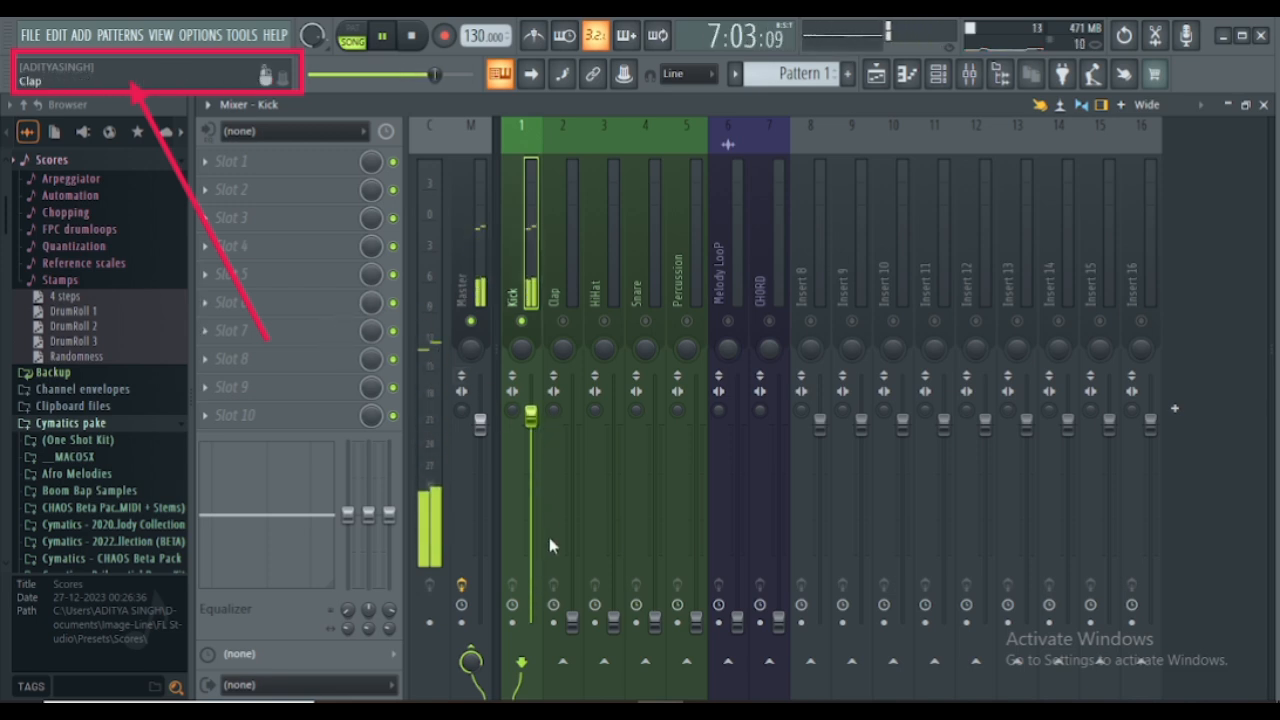
- Unmute the Clap mixer track and raise its fader to about 68% beneath the kick
drag(572, 620, 572, 588)
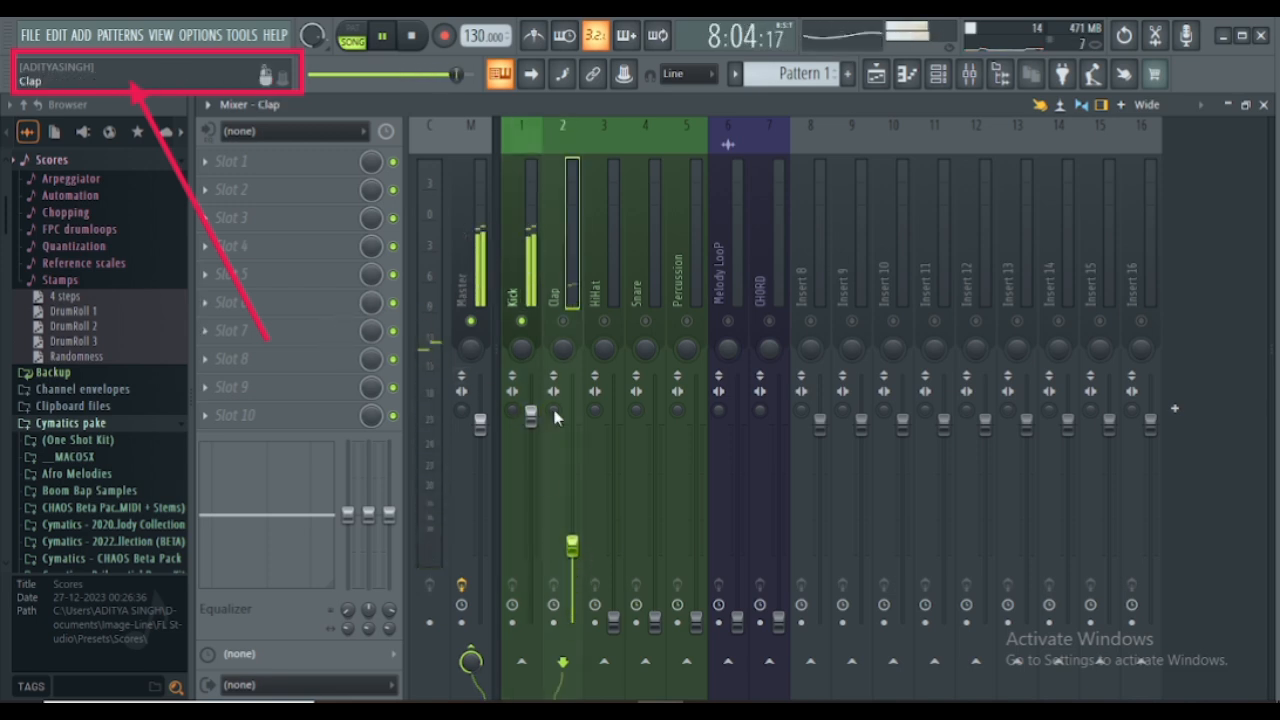
drag(571, 544, 571, 511)
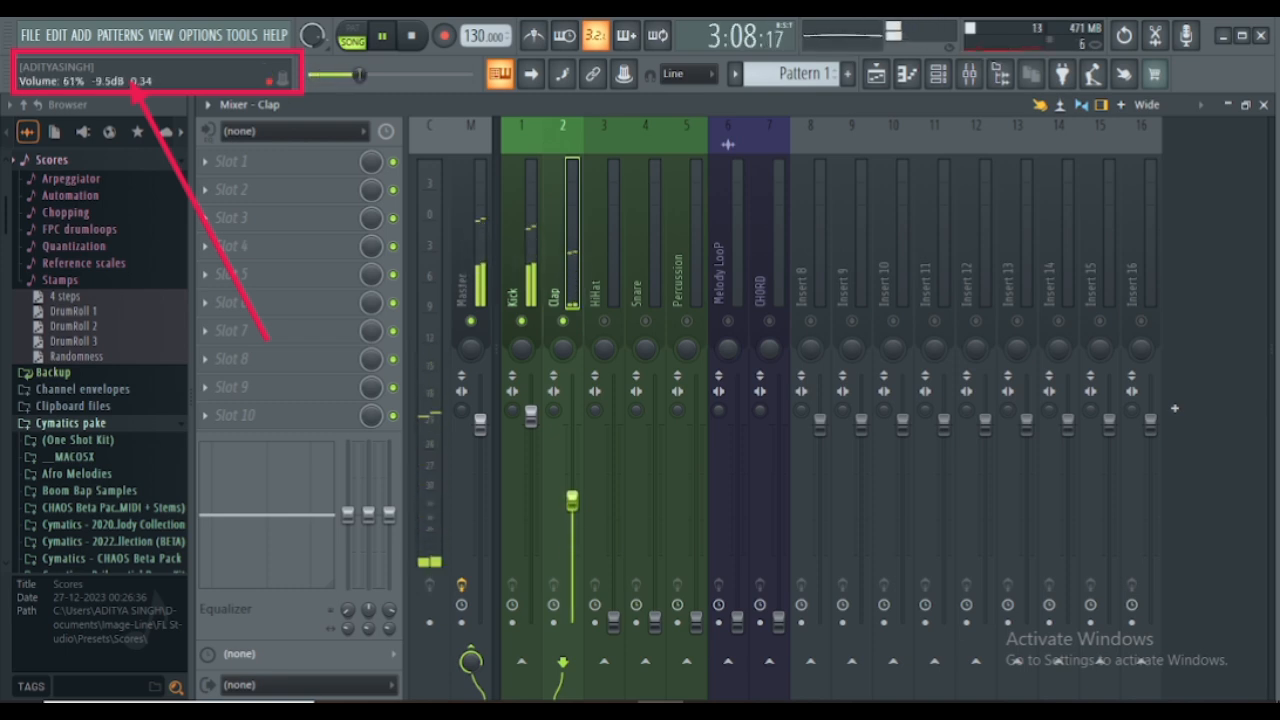
drag(571, 497, 571, 487)
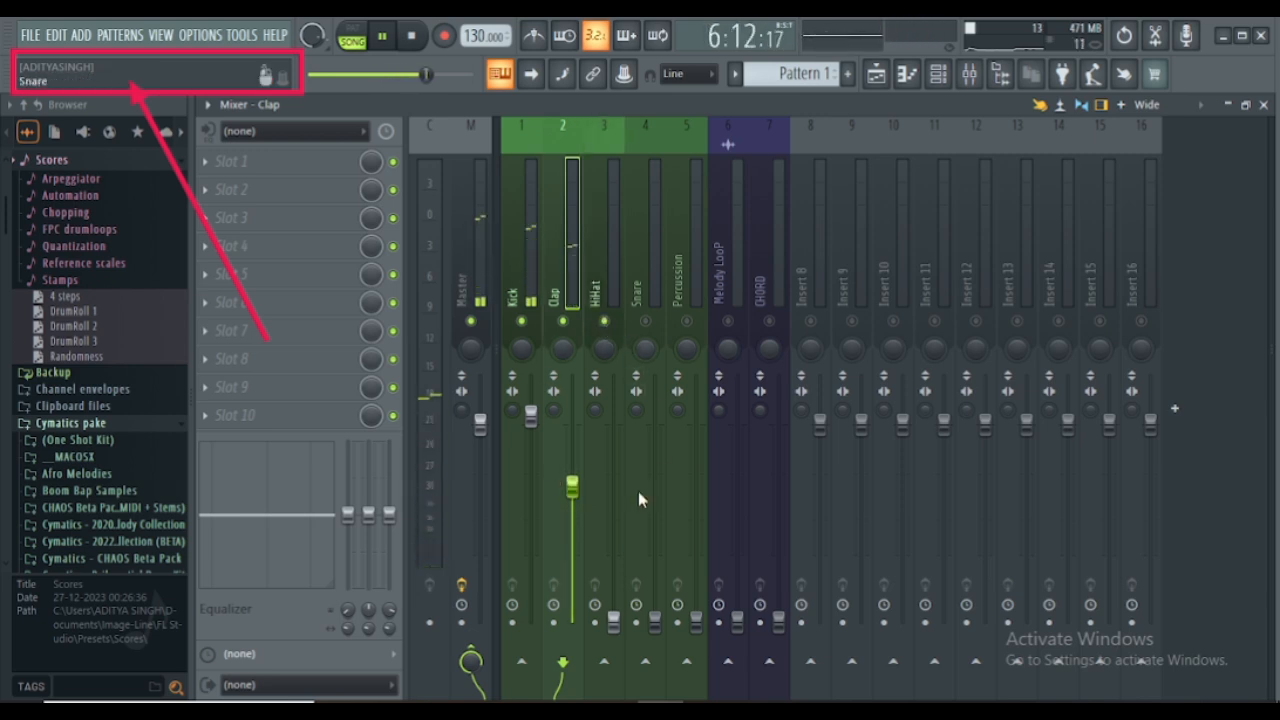
- Unmute the HiHat track and set its fader to about 84%, muting Kick and Clap to hear it alone
drag(613, 620, 613, 590)
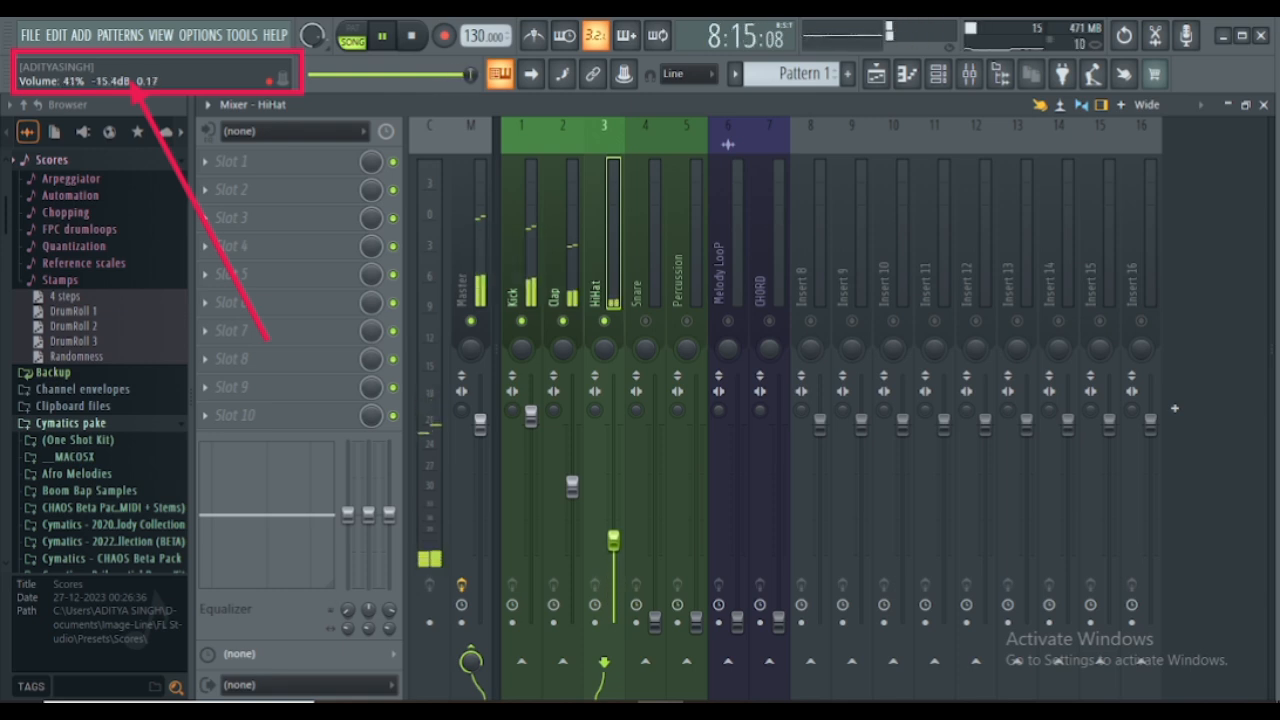
drag(613, 539, 613, 459)
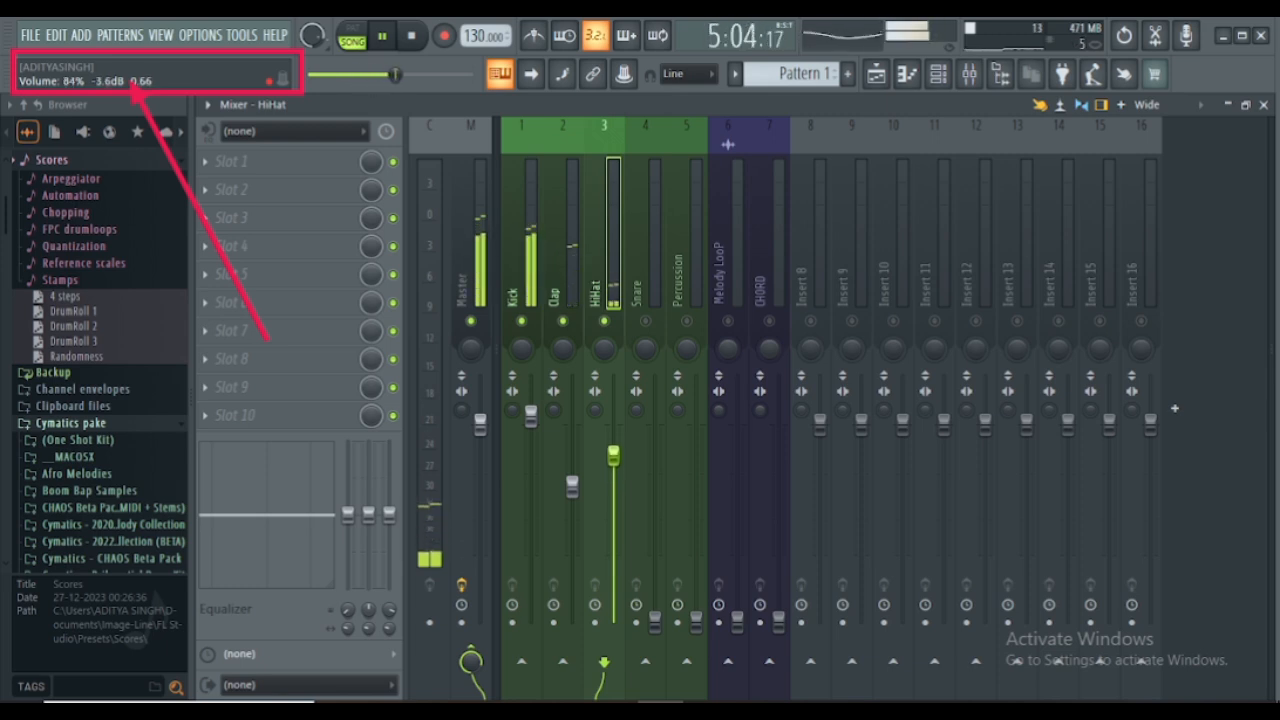
drag(613, 455, 613, 443)
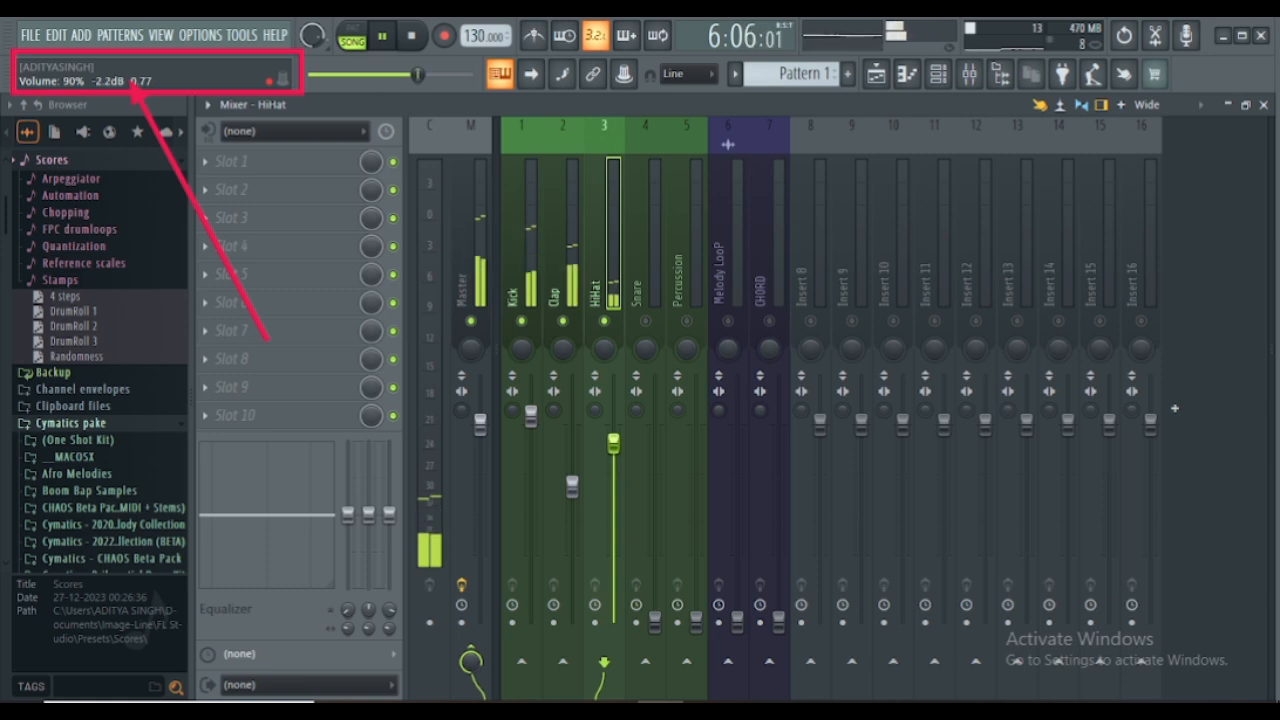
click(431, 420)
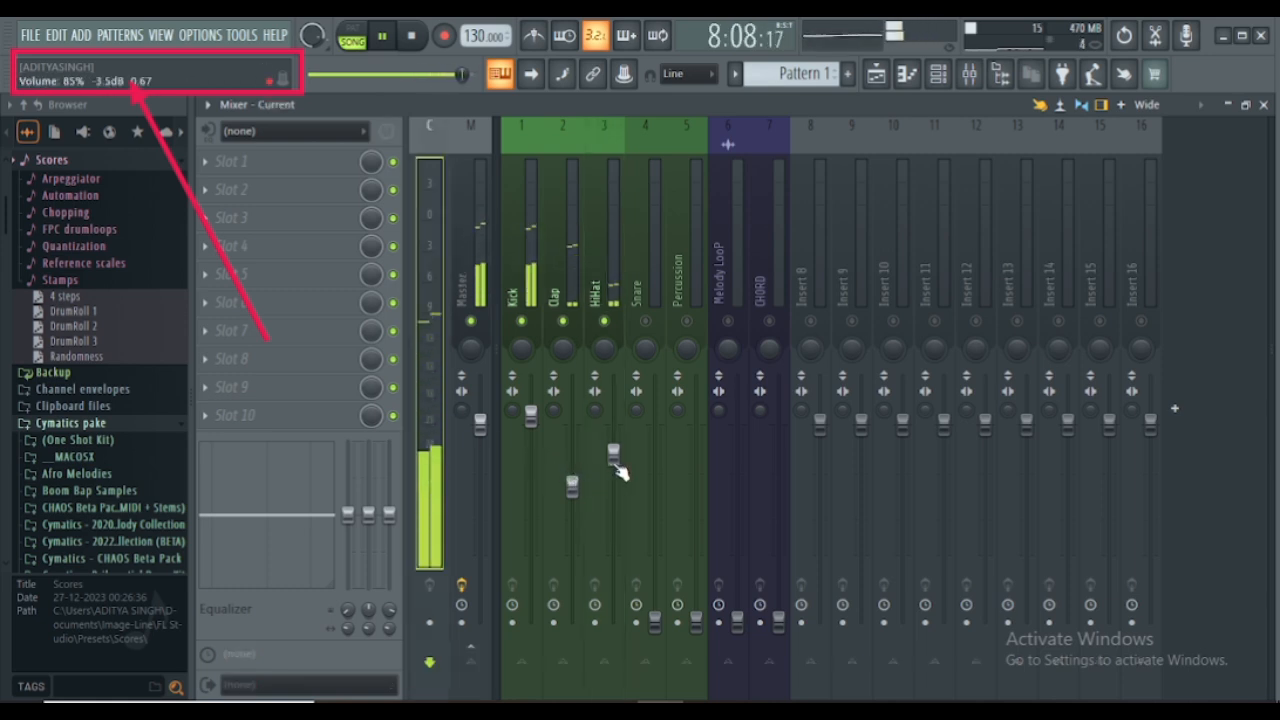
drag(613, 454, 613, 461)
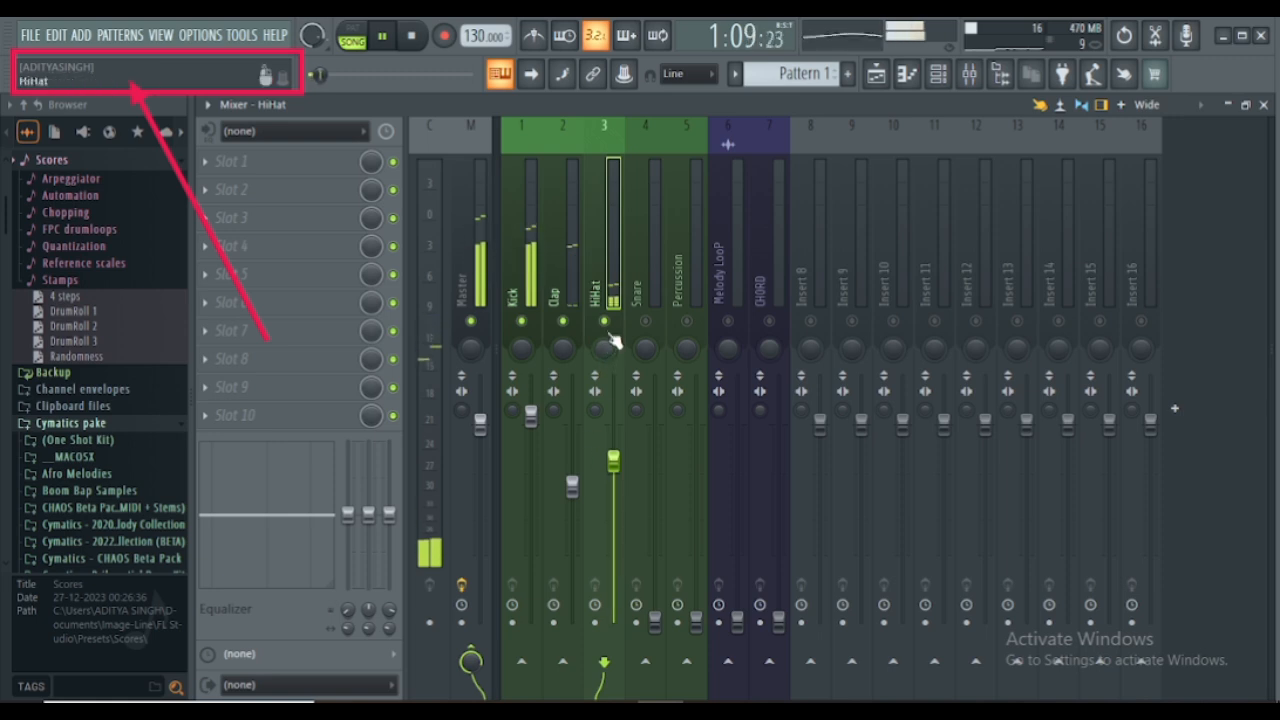
click(436, 340)
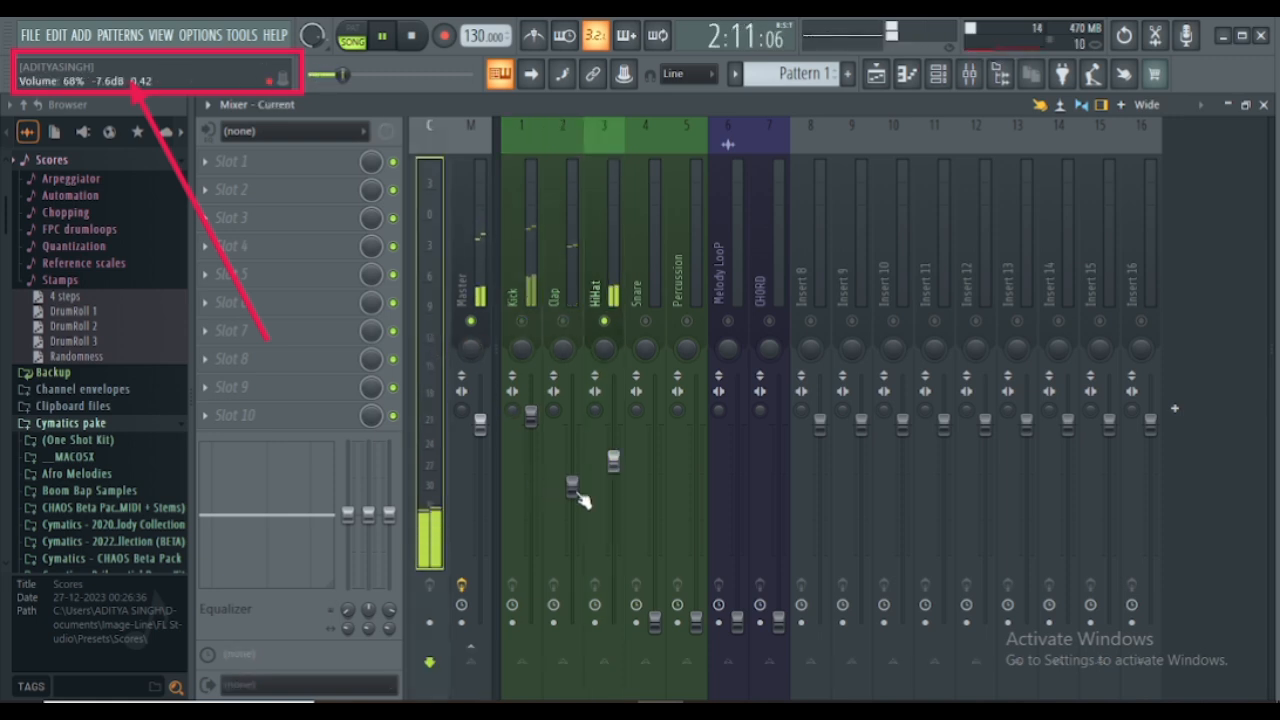
drag(618, 467, 618, 462)
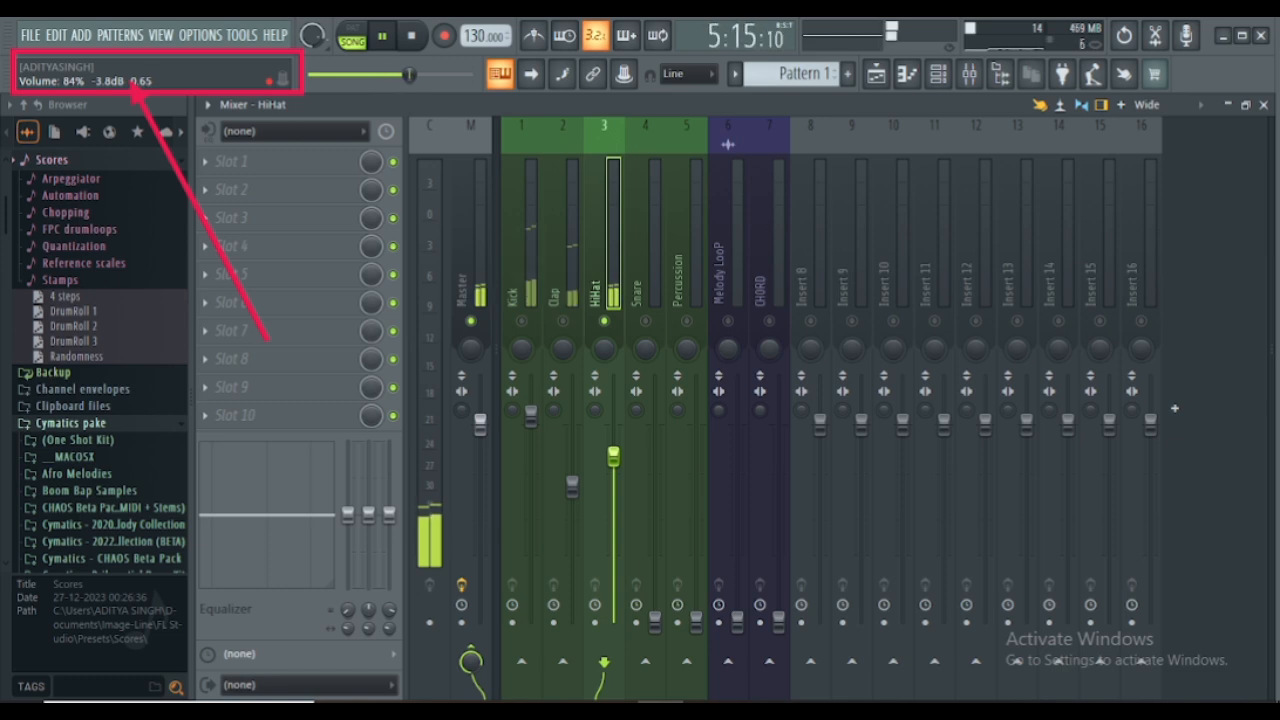
- Unmute the Snare mixer track alongside HiHat and raise its fader to about 104%
right_click(605, 324)
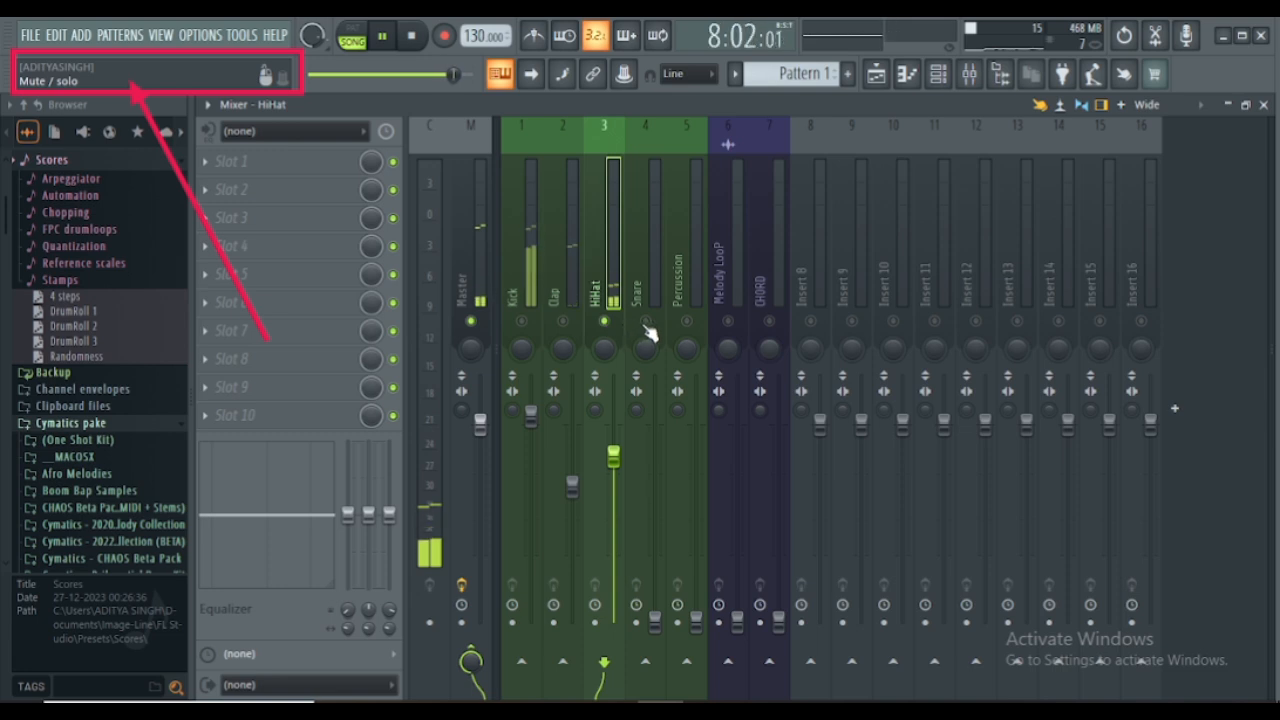
click(646, 324)
drag(656, 621, 656, 420)
- Copy the Kick fader's volume value and paste it onto the Snare fader
right_click(532, 416)
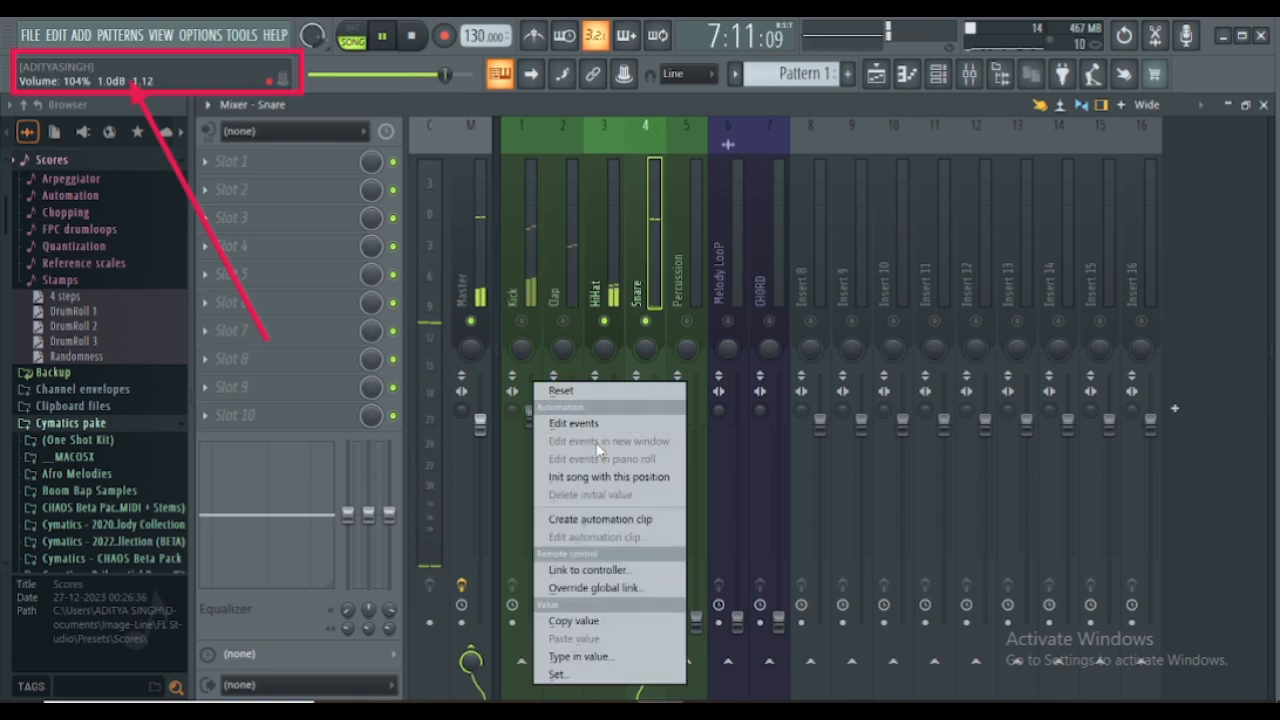
click(573, 621)
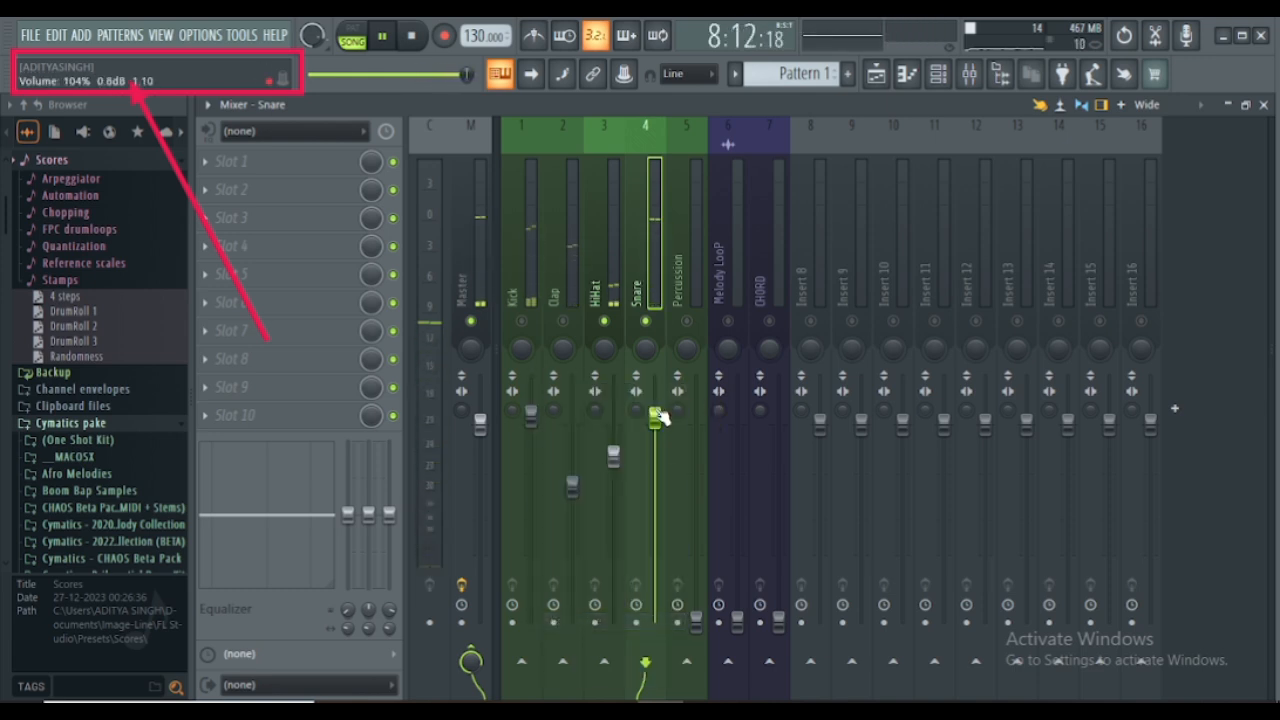
right_click(656, 418)
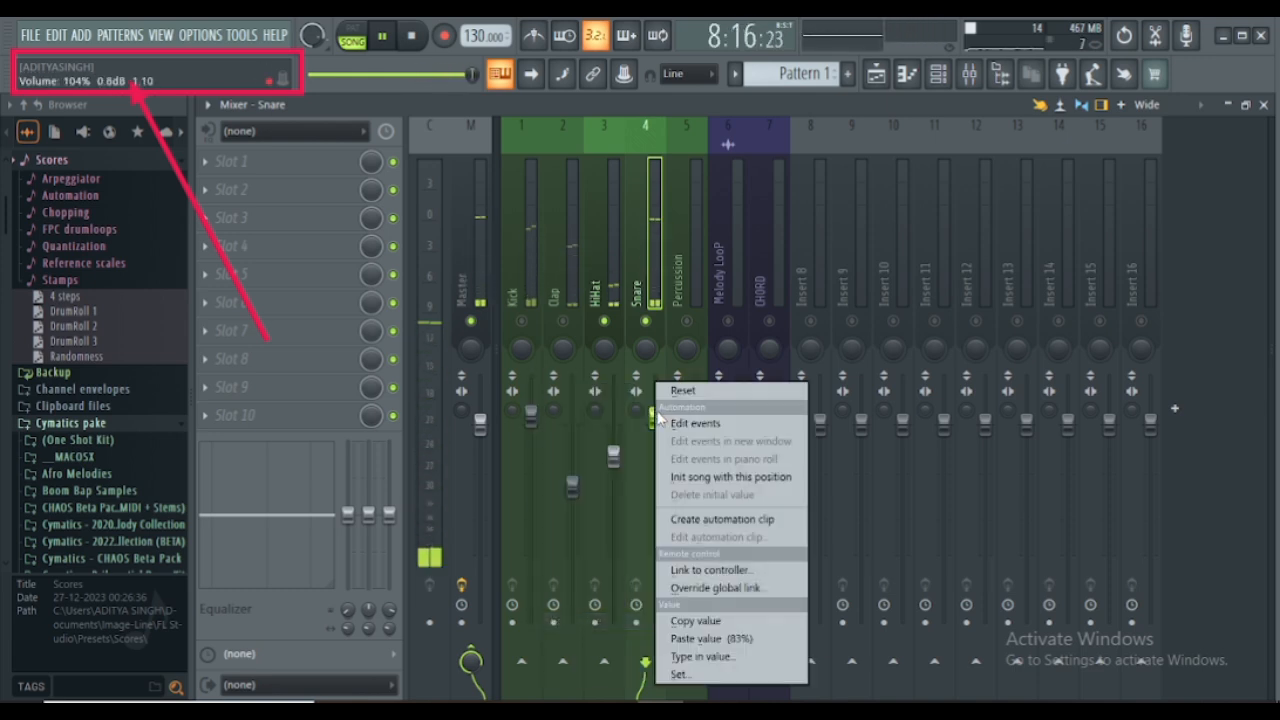
click(689, 644)
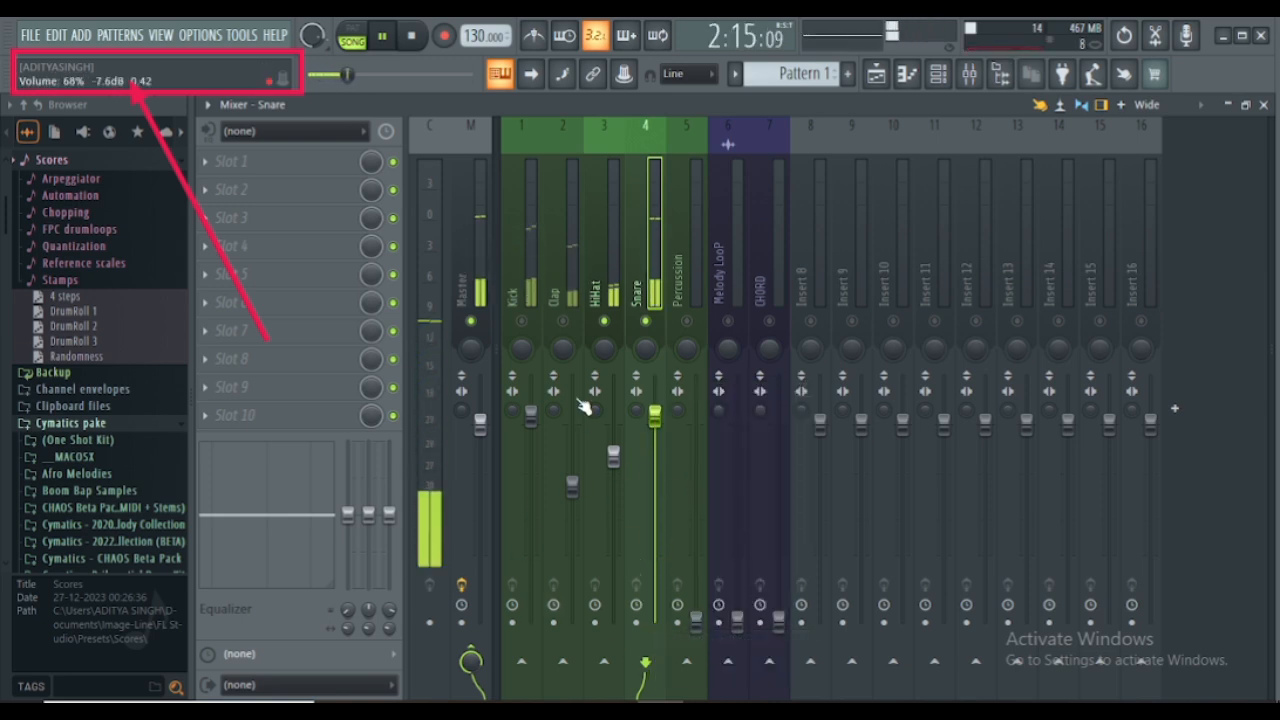
- Turn all mixer tracks back on and play the song briefly from the start to check the balance
key(space)
click(646, 322)
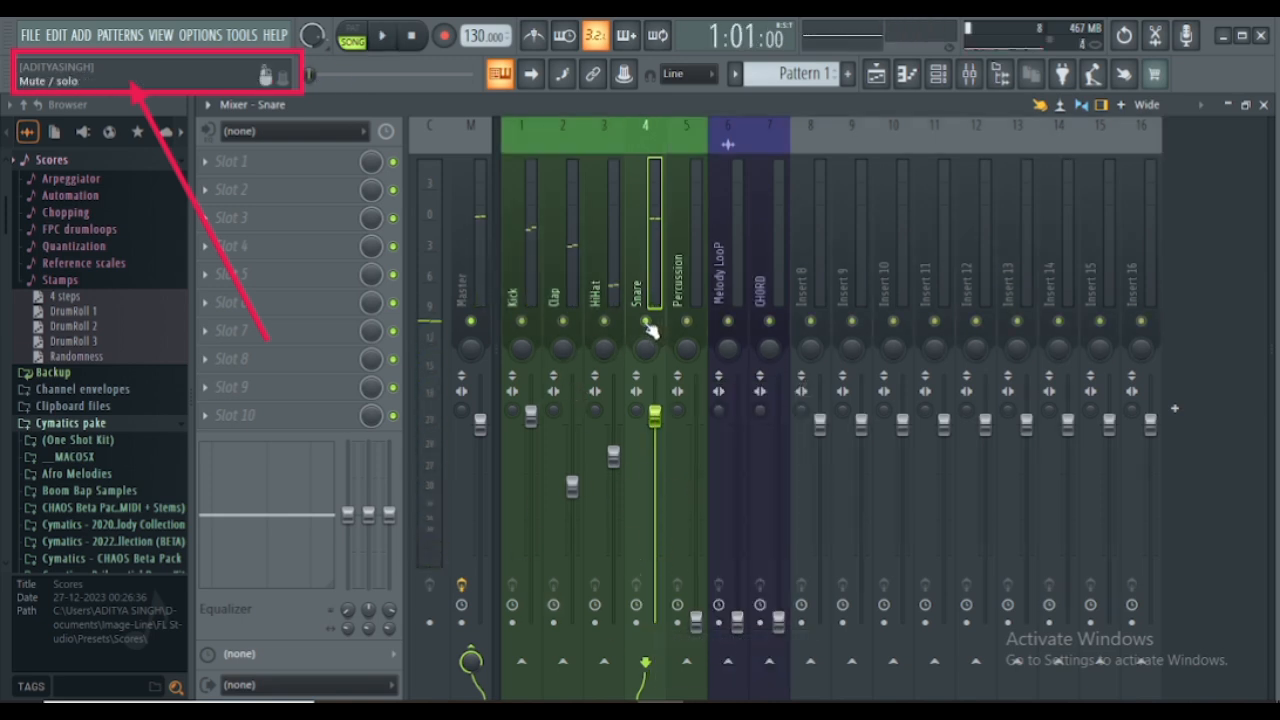
key(space)
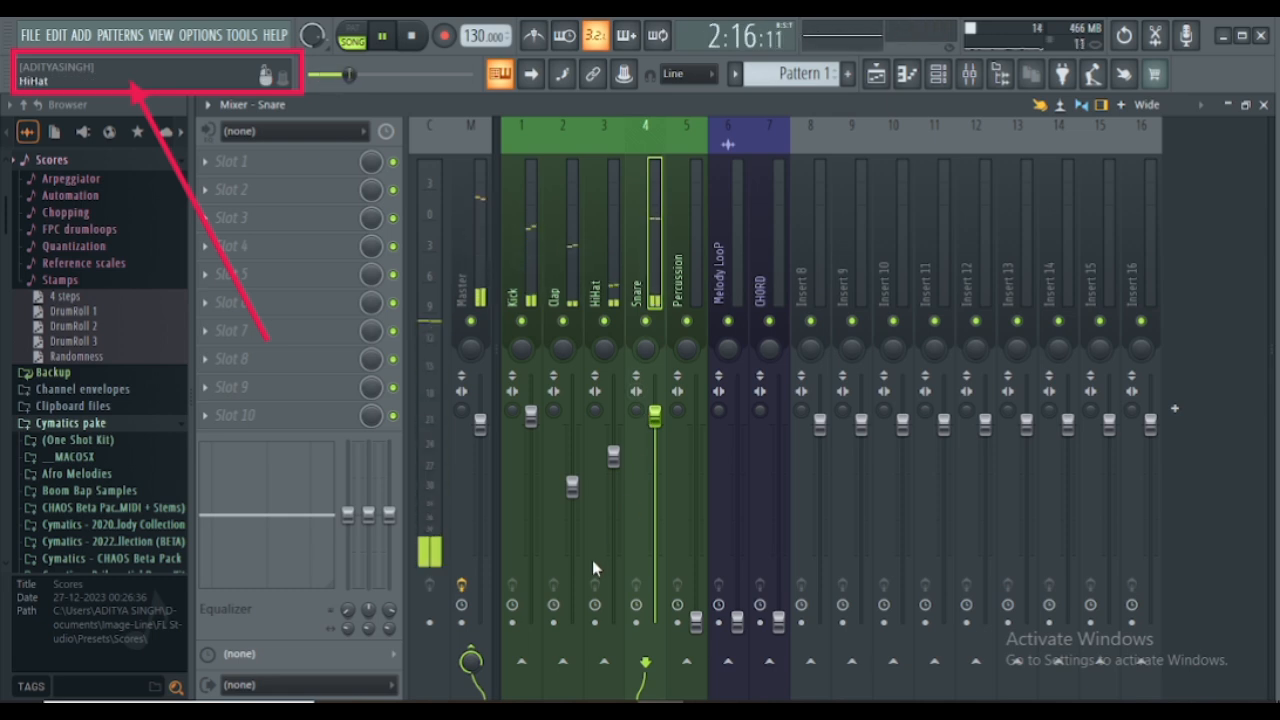
key(space)
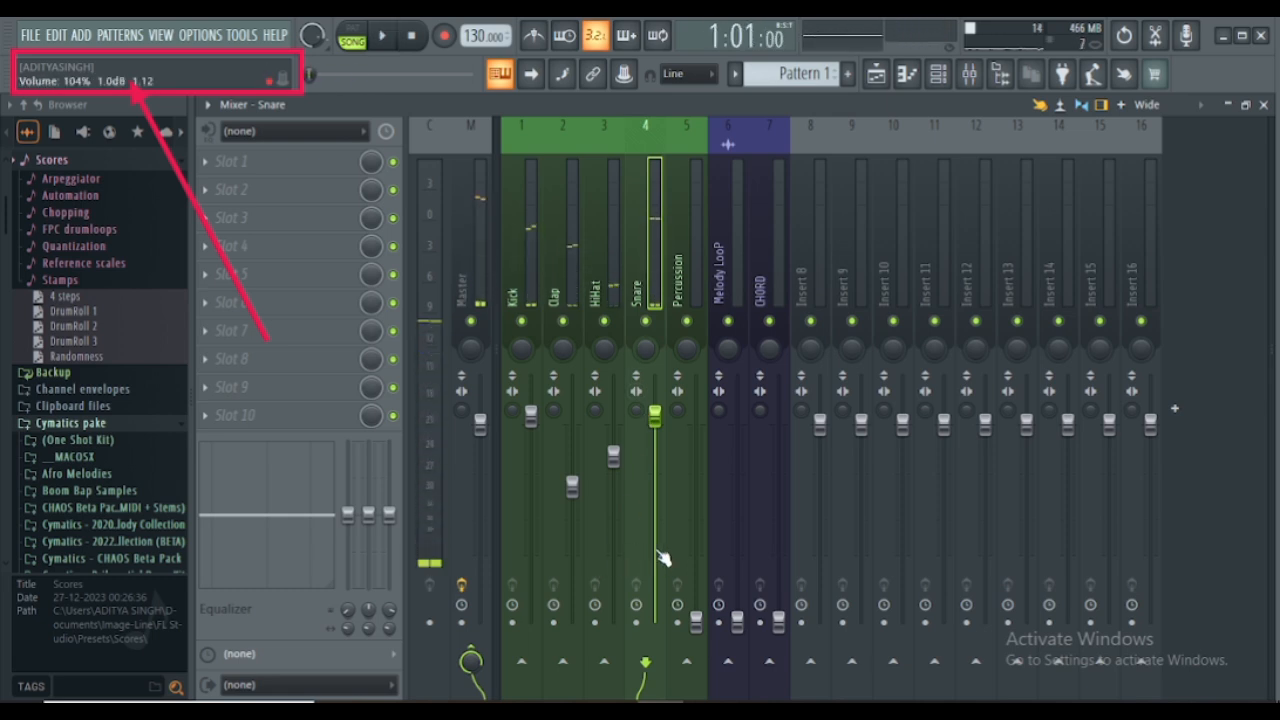
- Raise the Percussion fader to the level of the Clap fader and nudge the HiHat volume slightly higher during playback
drag(696, 618, 696, 468)
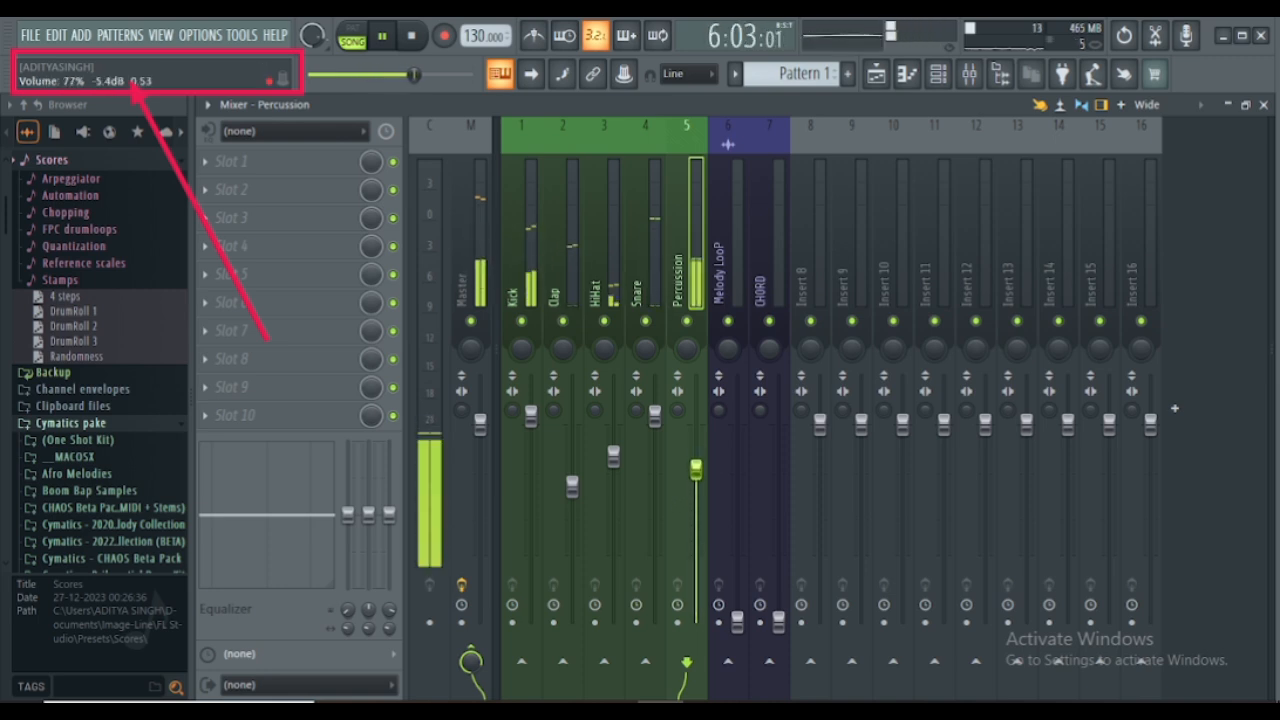
click(613, 456)
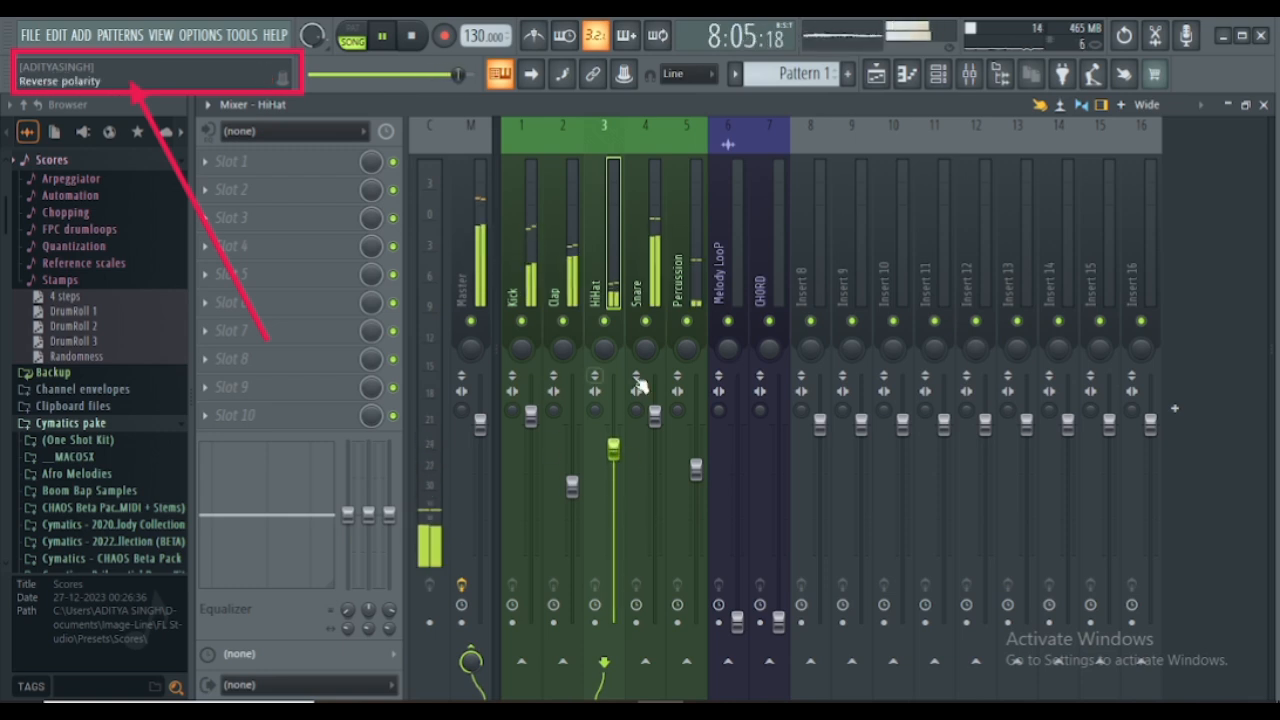
drag(696, 468, 700, 497)
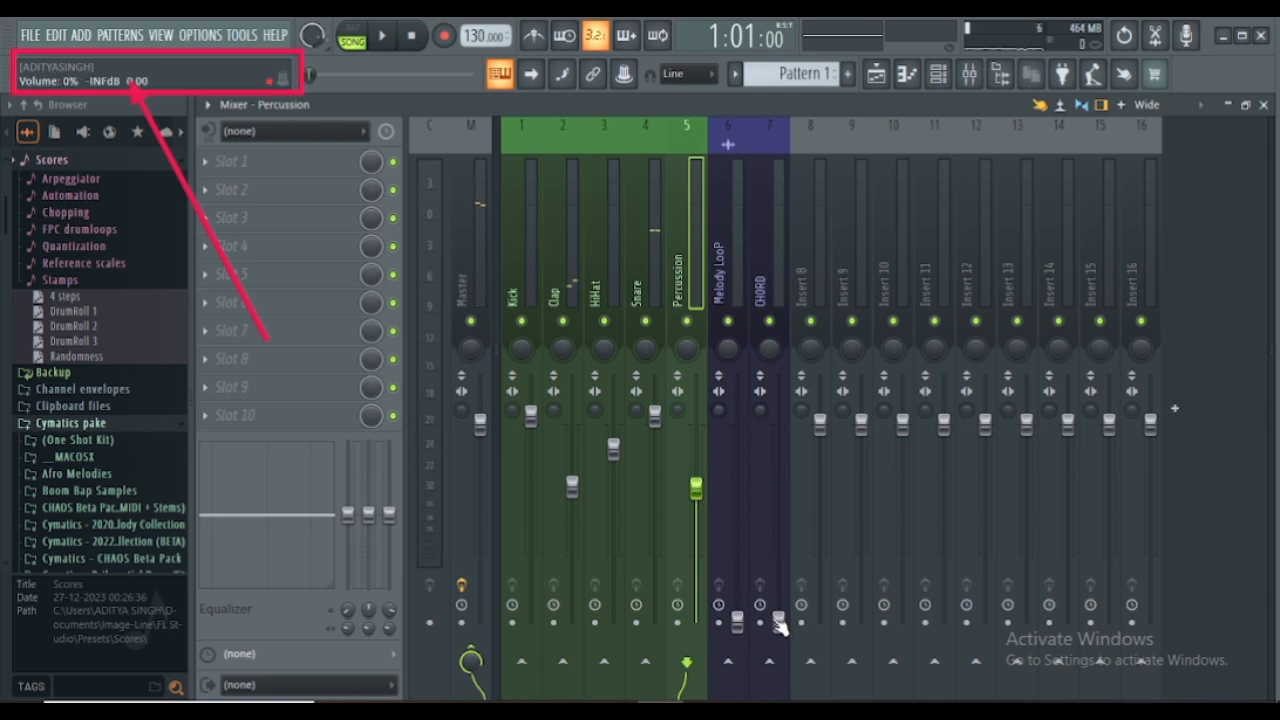
- Raise the CHORD mixer fader to about 63%, adjusting it while the song plays, and stop playback
drag(778, 624, 778, 580)
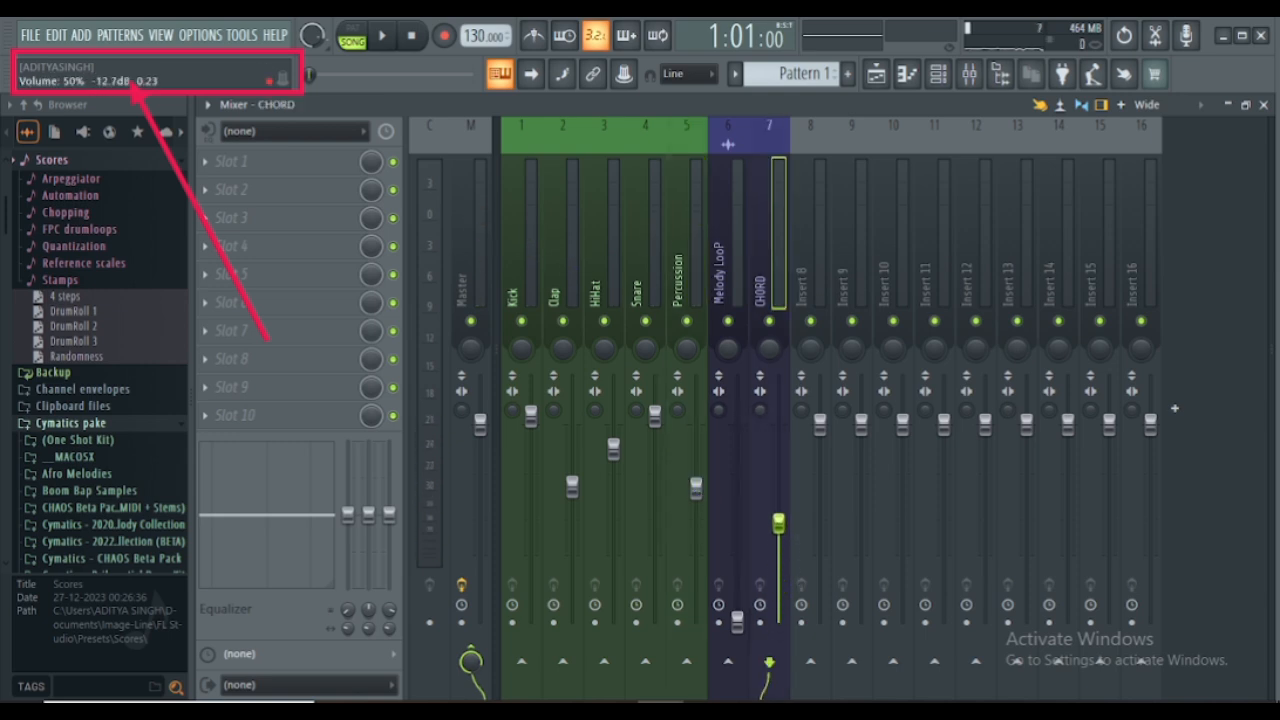
key(space)
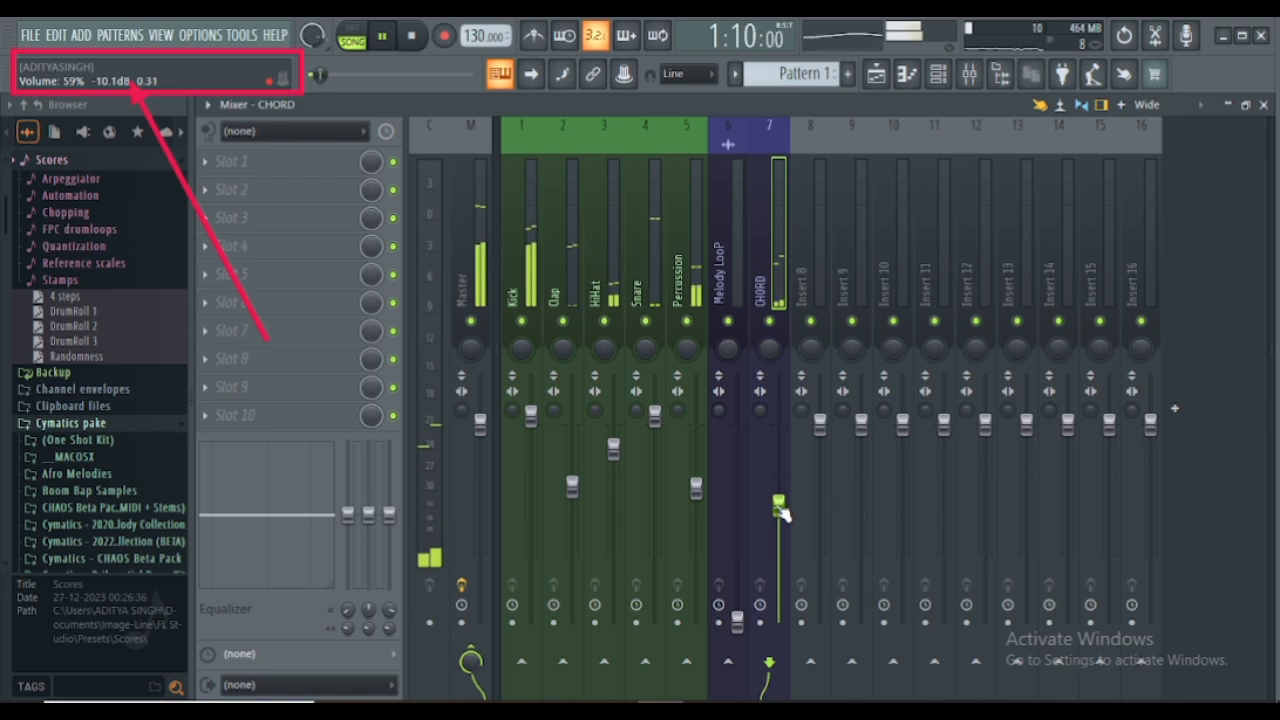
drag(780, 507, 779, 493)
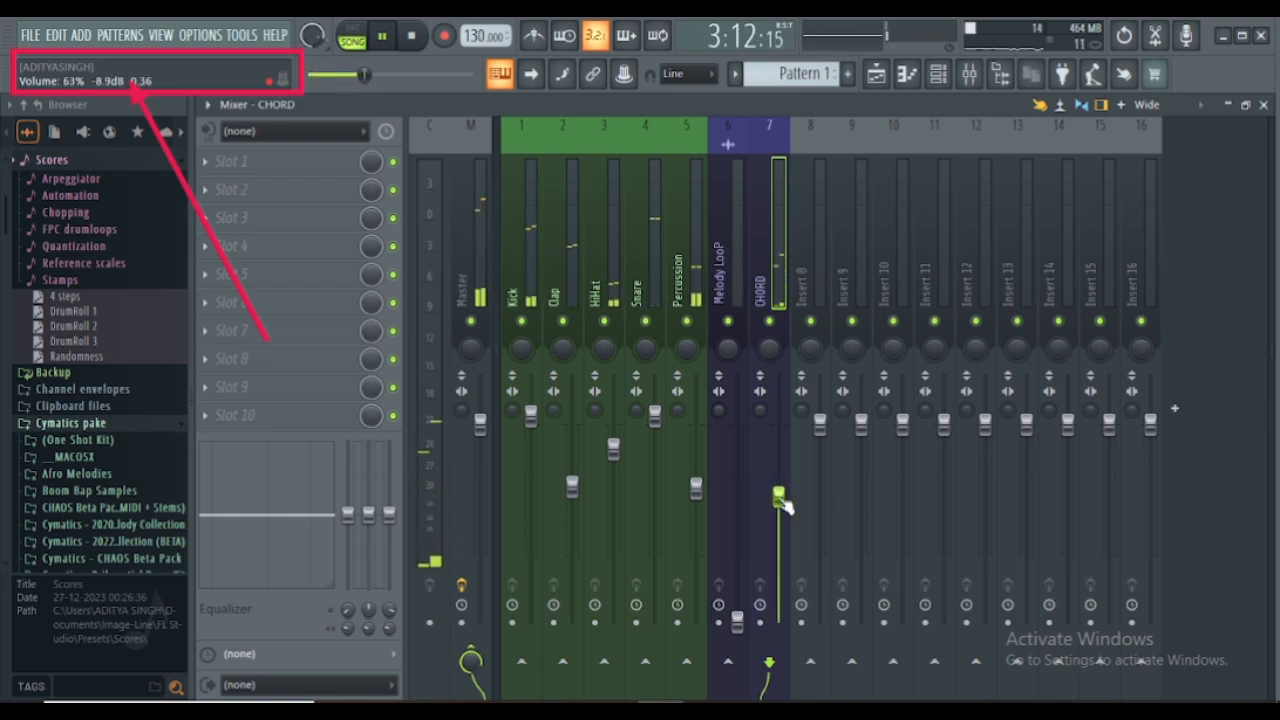
key(space)
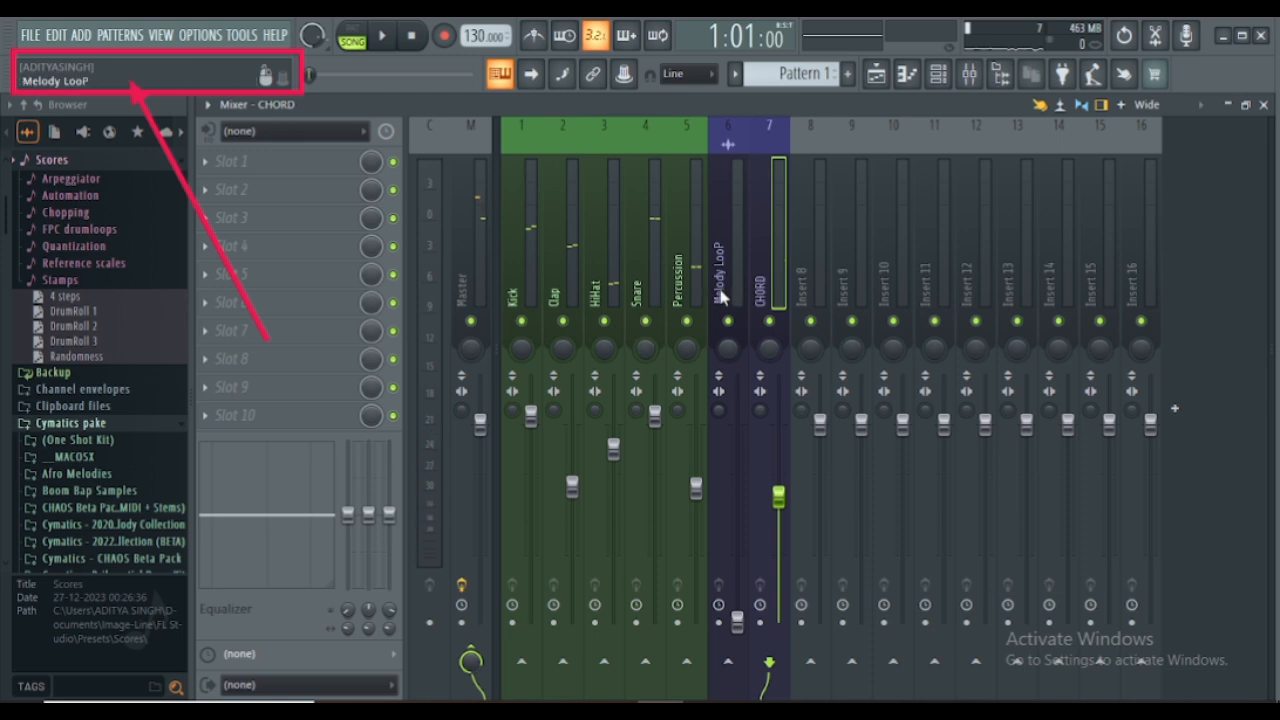
- Raise the Melody LooP mixer fader slightly above the CHORD fader and play the song briefly to check the balance
click(728, 295)
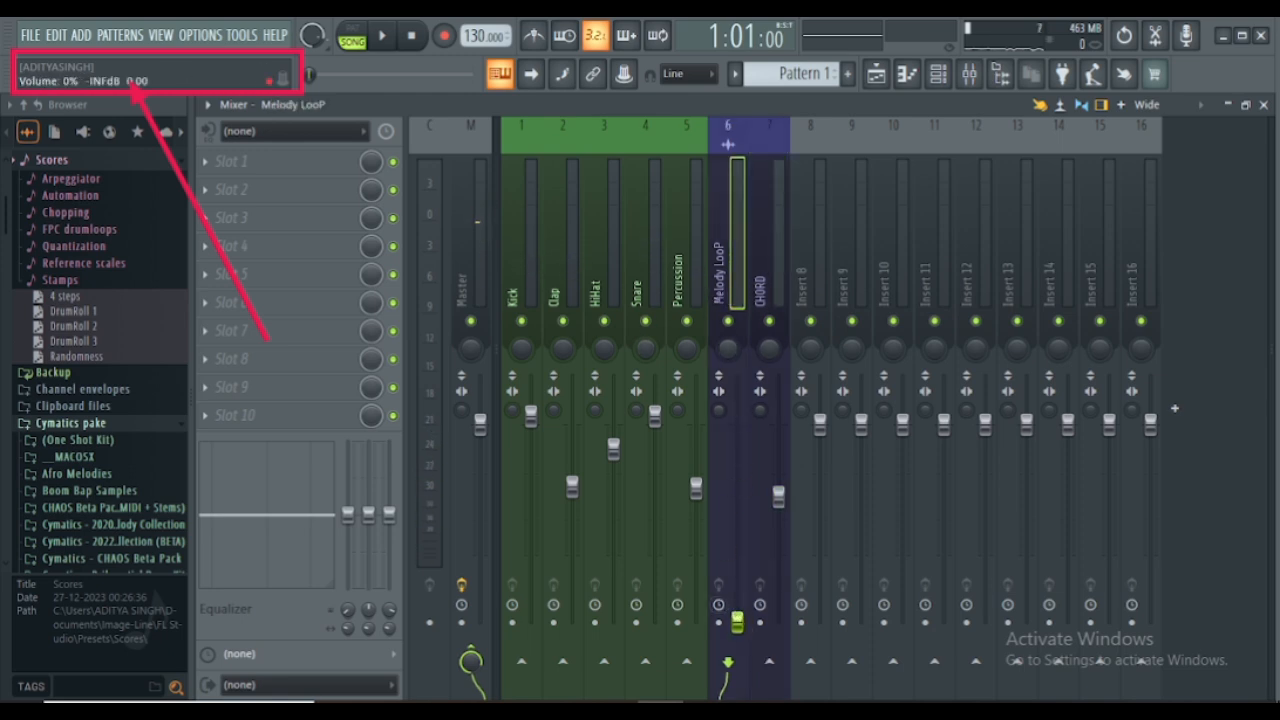
drag(737, 622, 737, 472)
key(space)
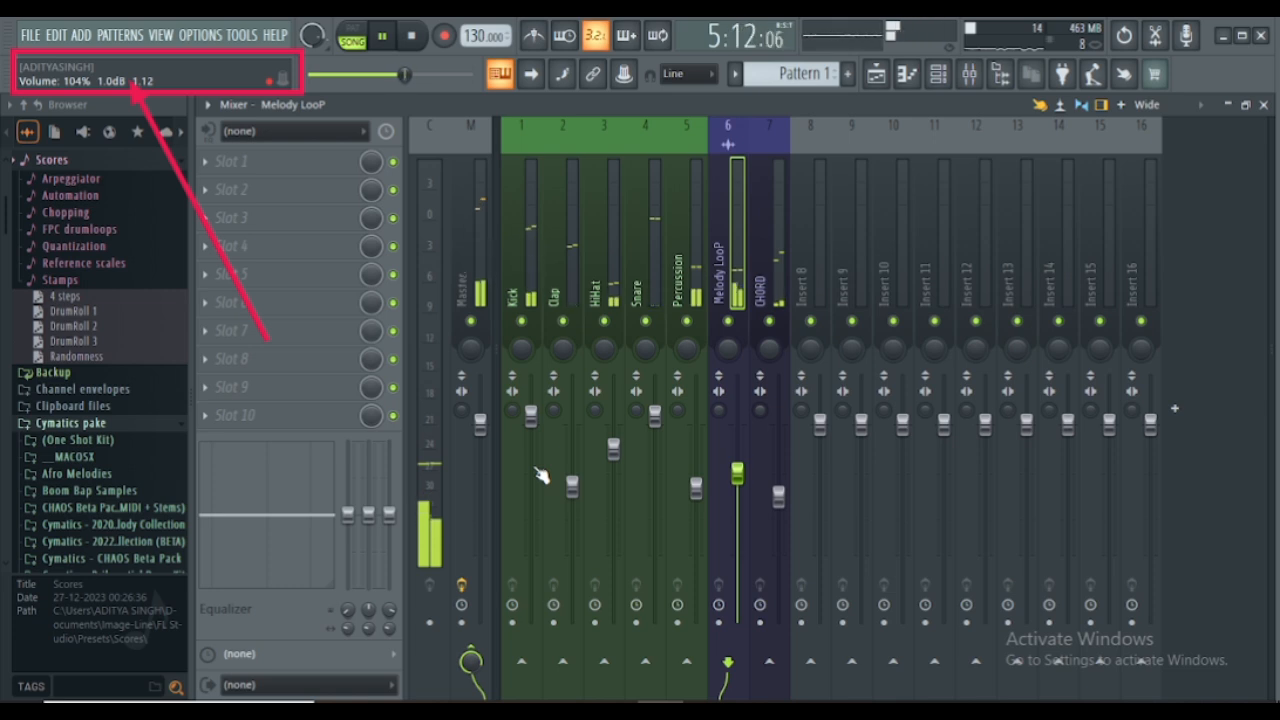
key(space)
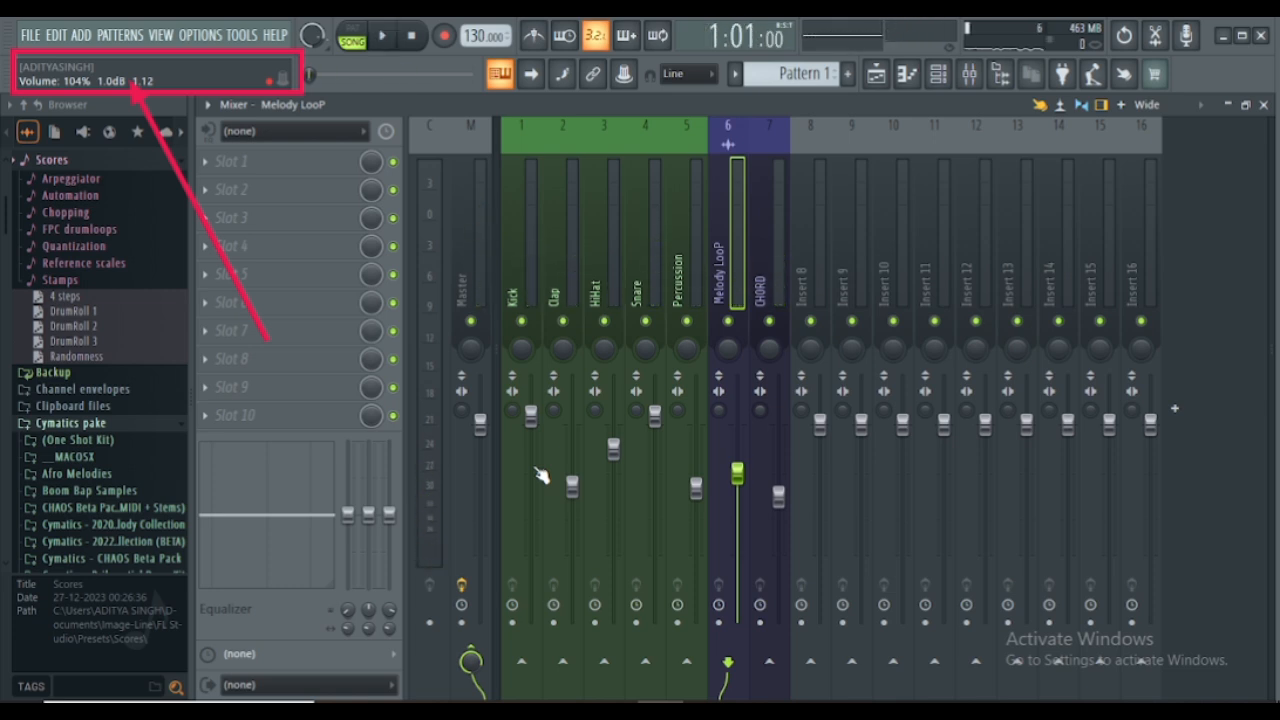
- Close the mixer, delete all Pattern 1 clips from Track 2 of the playlist, and move both CHORD clips up to Track 2
click(1263, 105)
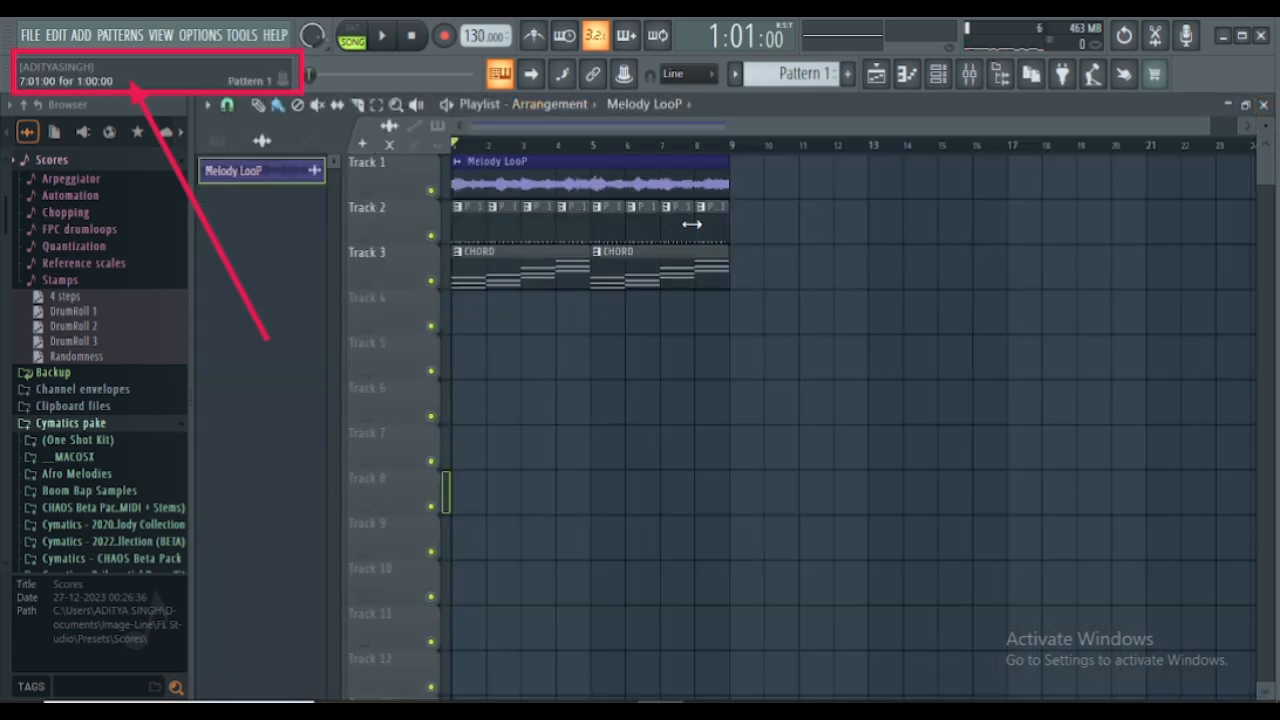
mouse_move(736, 233)
mouse_down()
mouse_move(459, 229)
mouse_move(503, 210)
mouse_up()
drag(657, 266, 650, 222)
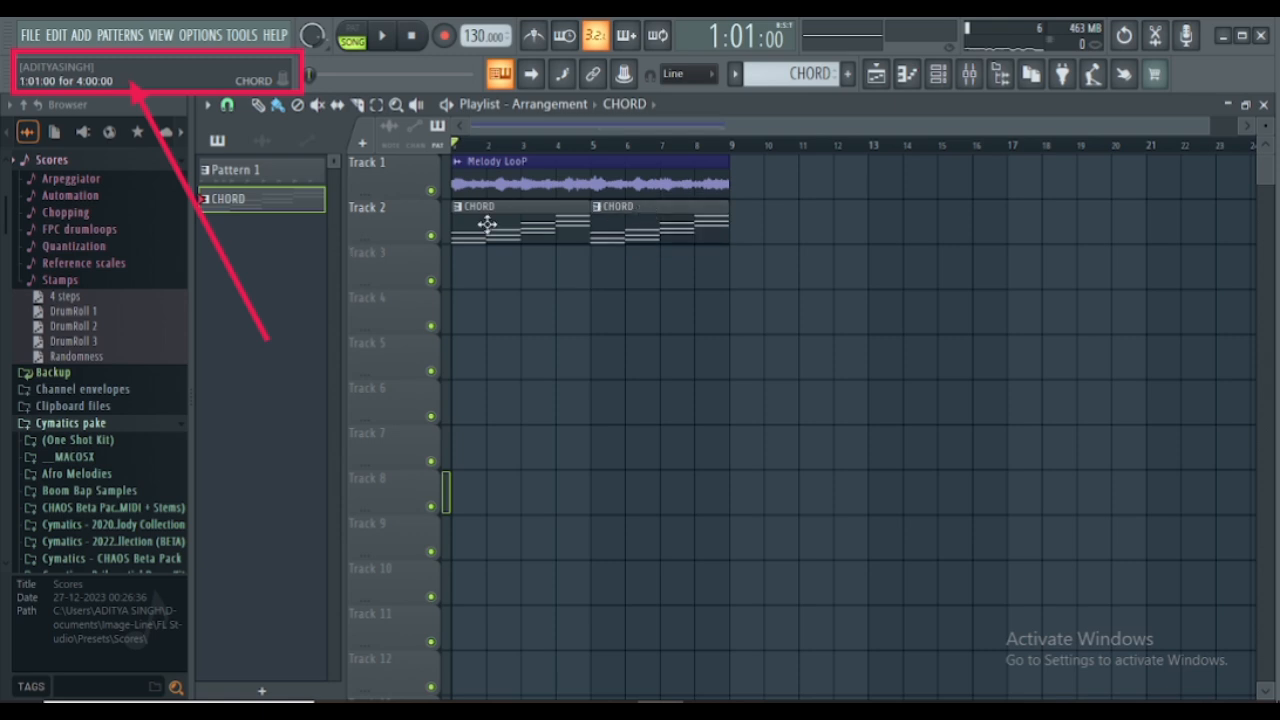
- Split Pattern 1 by channel into separate drum patterns
click(241, 172)
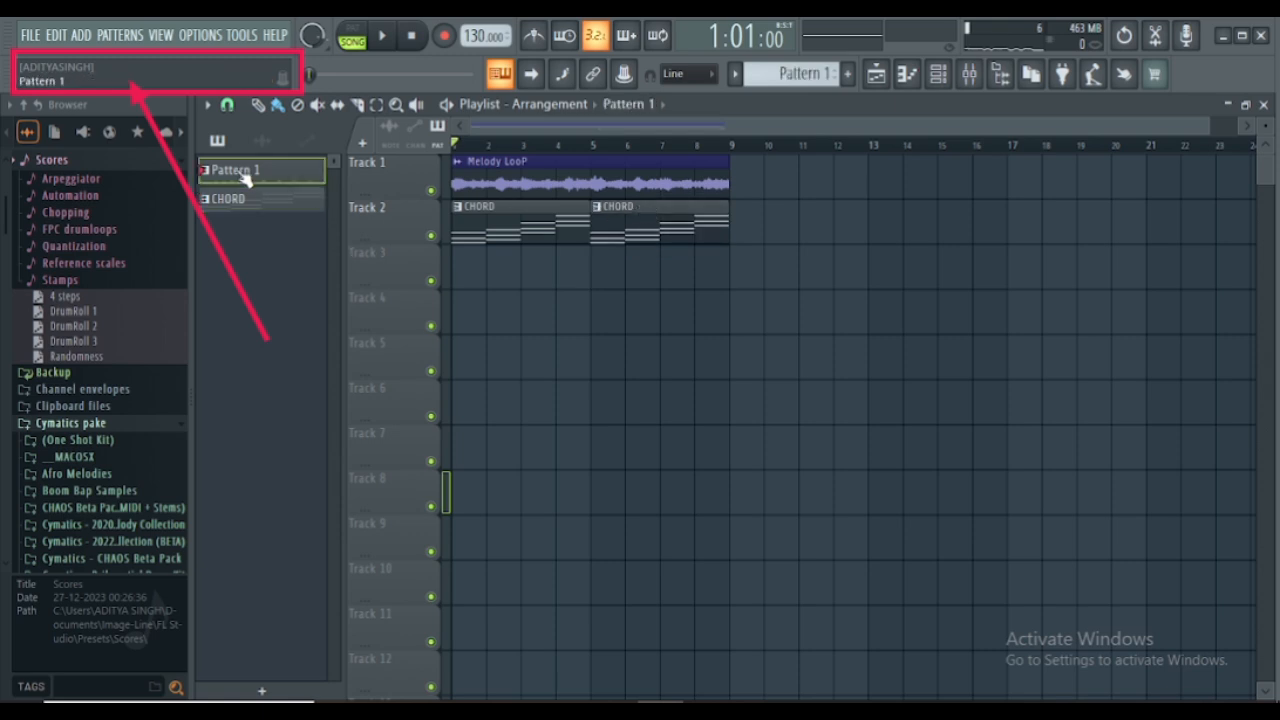
right_click(240, 174)
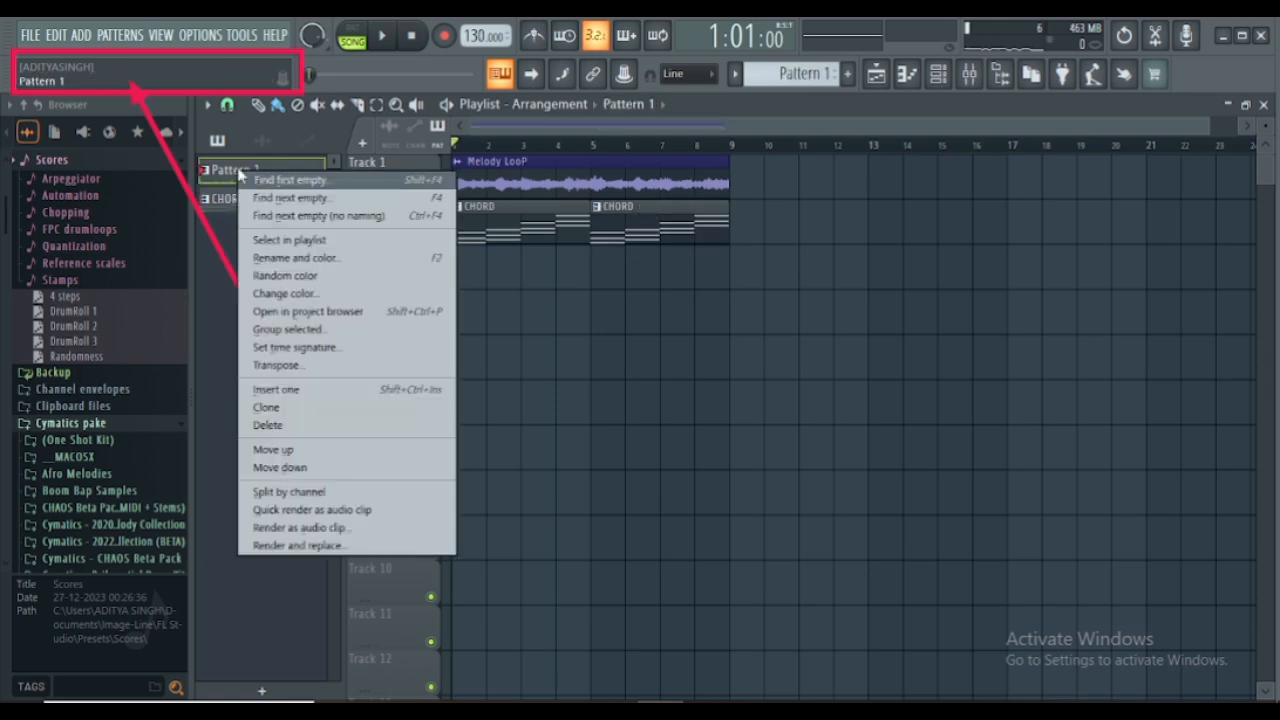
click(270, 491)
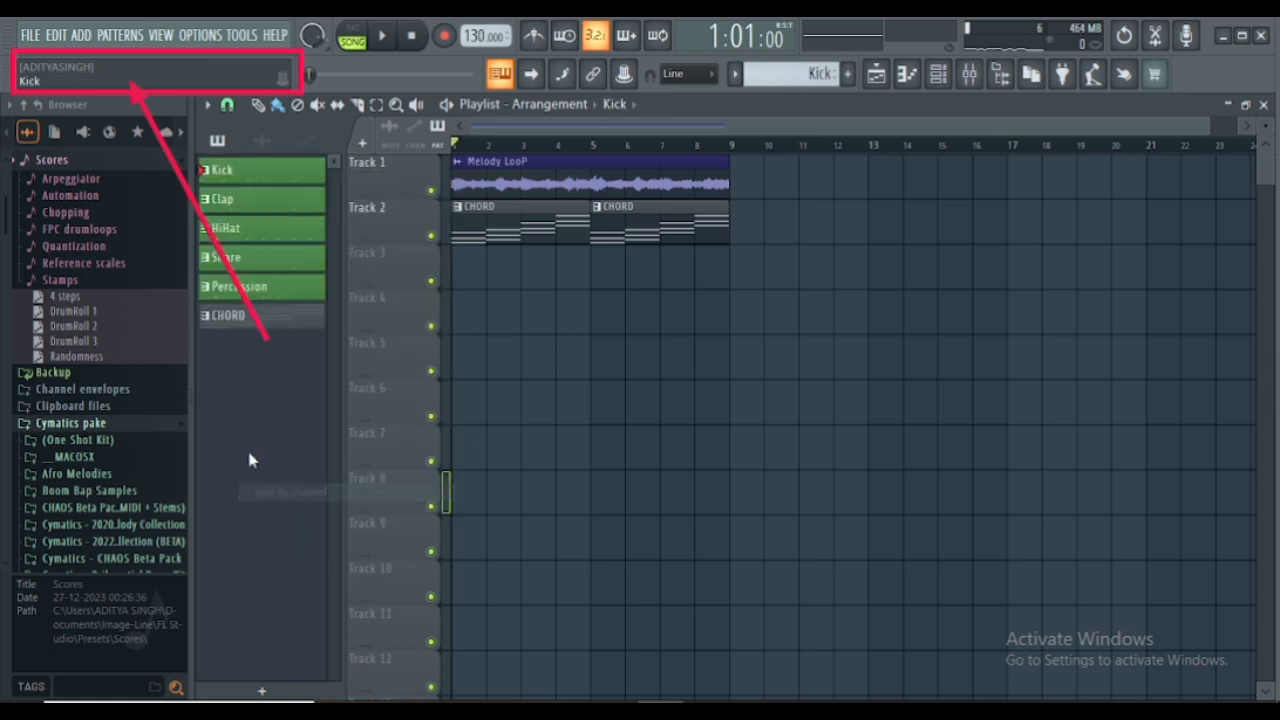
- Select the Kick, Clap, HiHat, Snare and Percussion patterns and place them together at bar 1 on Tracks 3 to 7
click(240, 180)
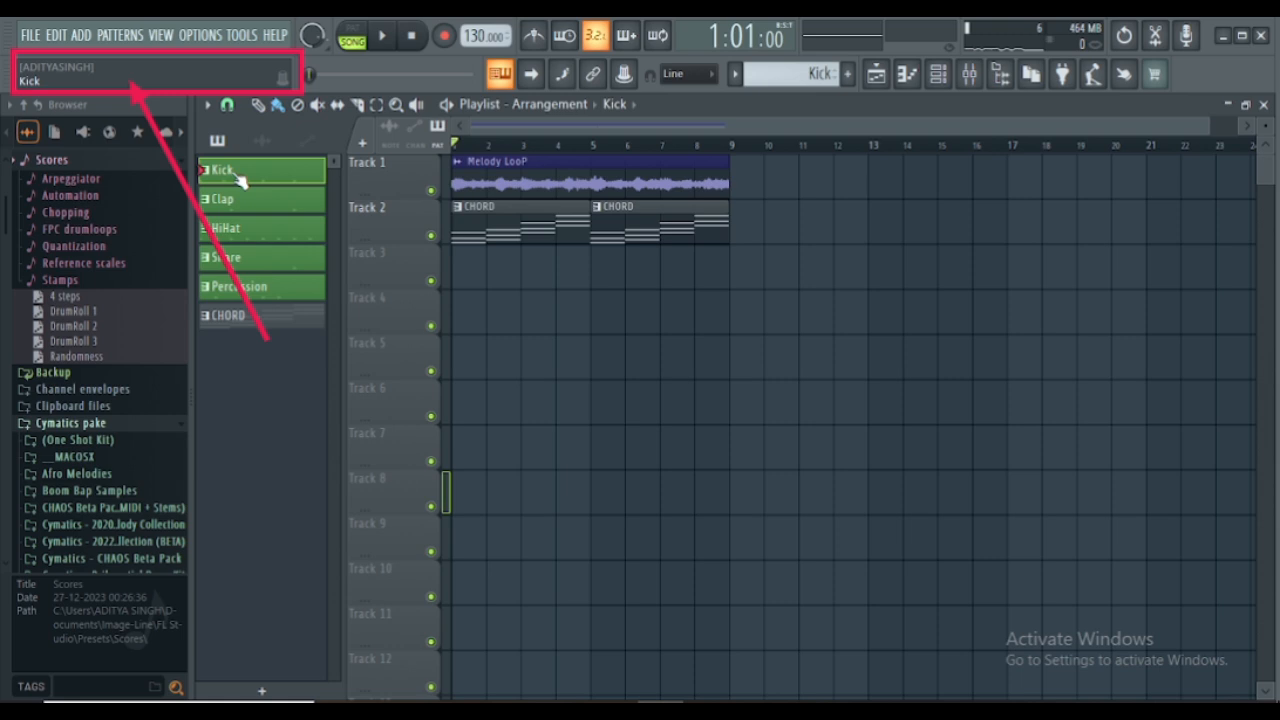
click(249, 203)
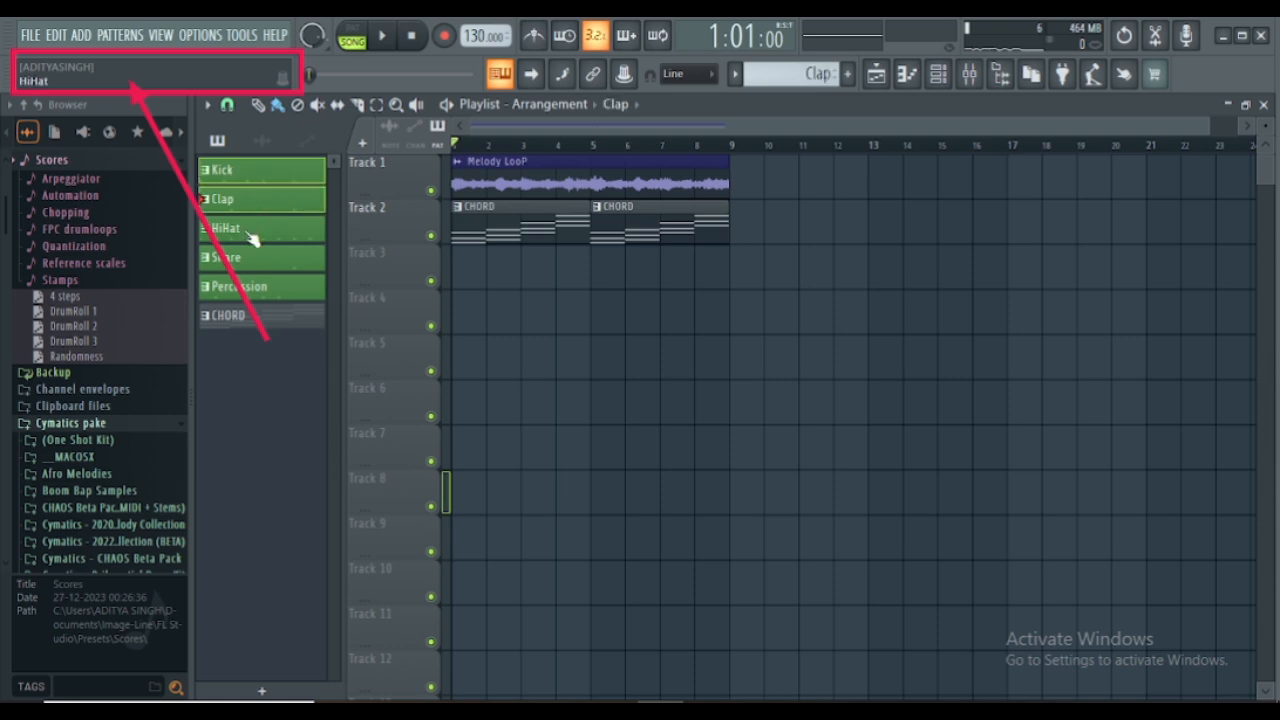
click(252, 238)
click(258, 263)
click(263, 291)
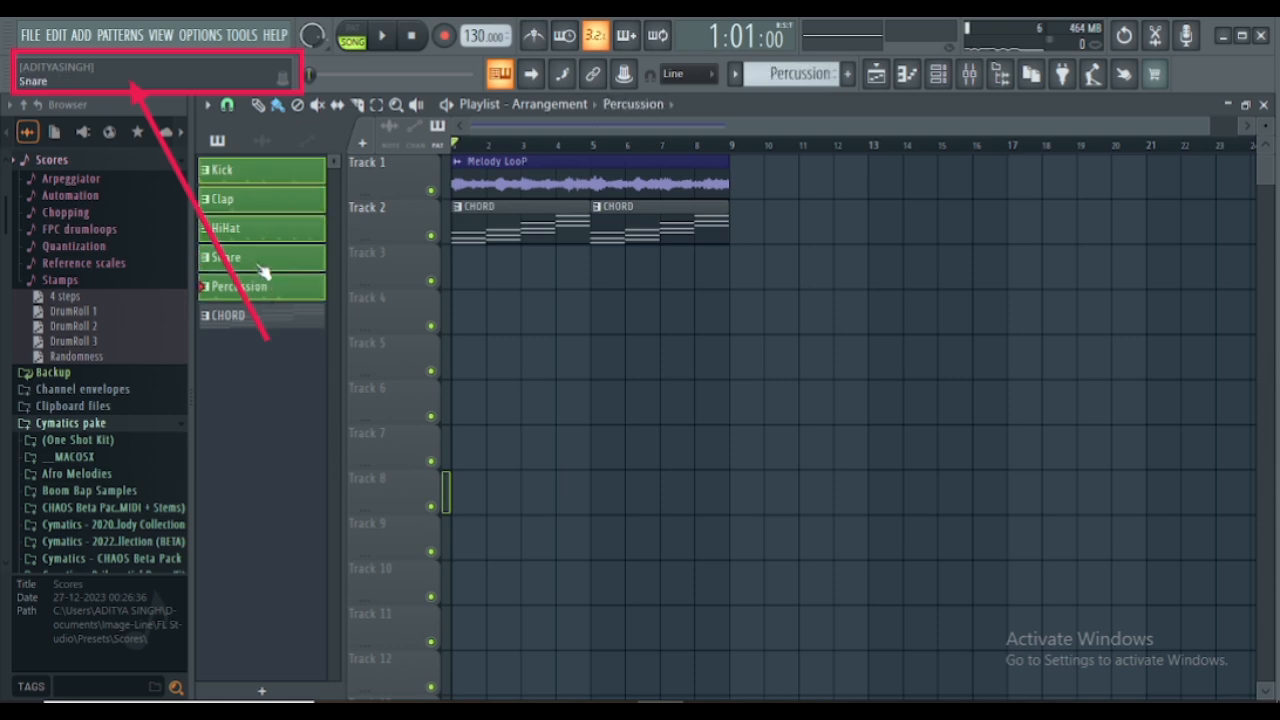
drag(268, 266, 457, 280)
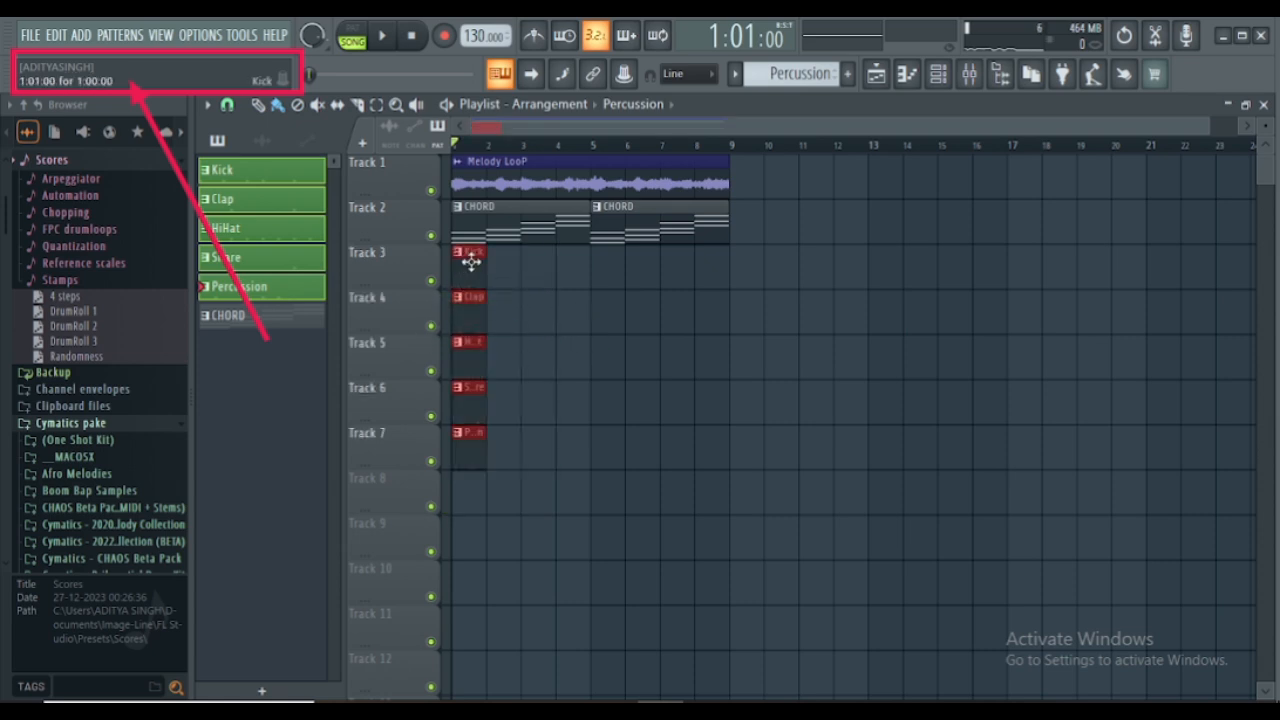
- Repeat the Kick clip along Track 3 so it fills every bar through bar 8, removing the misplaced copy
click(471, 258)
click(530, 258)
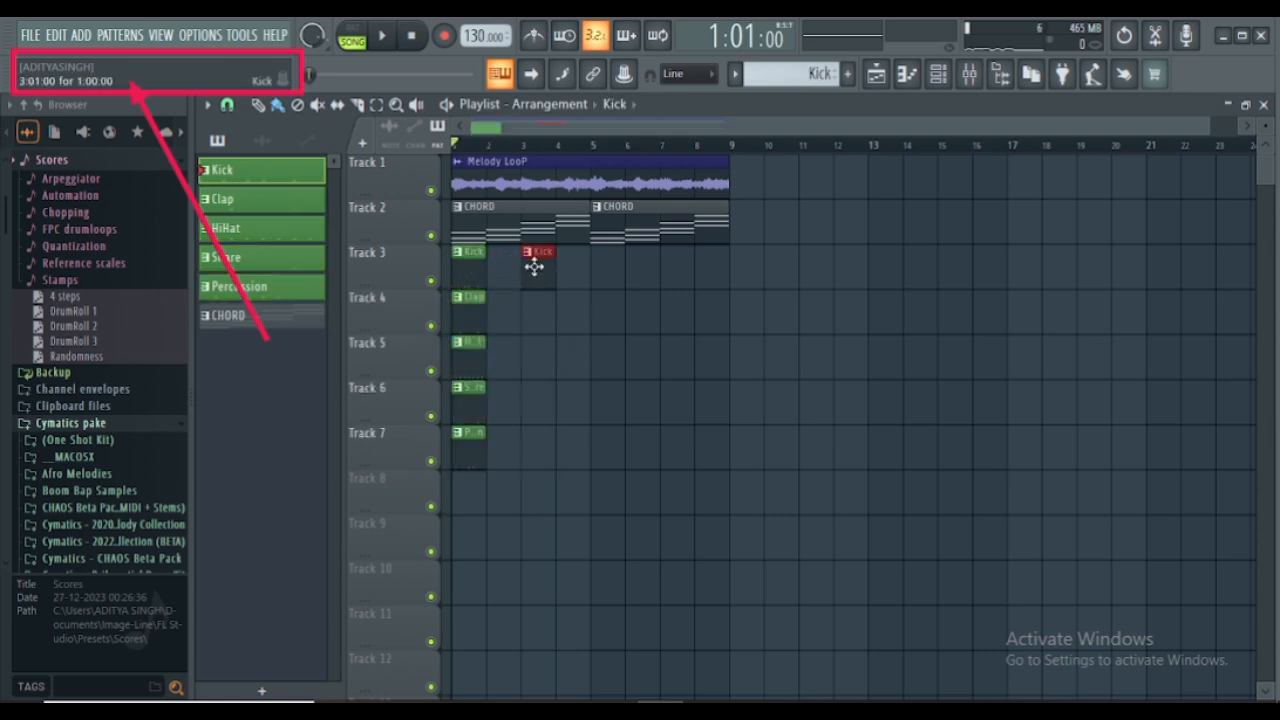
right_click(534, 266)
click(500, 265)
click(535, 269)
click(576, 270)
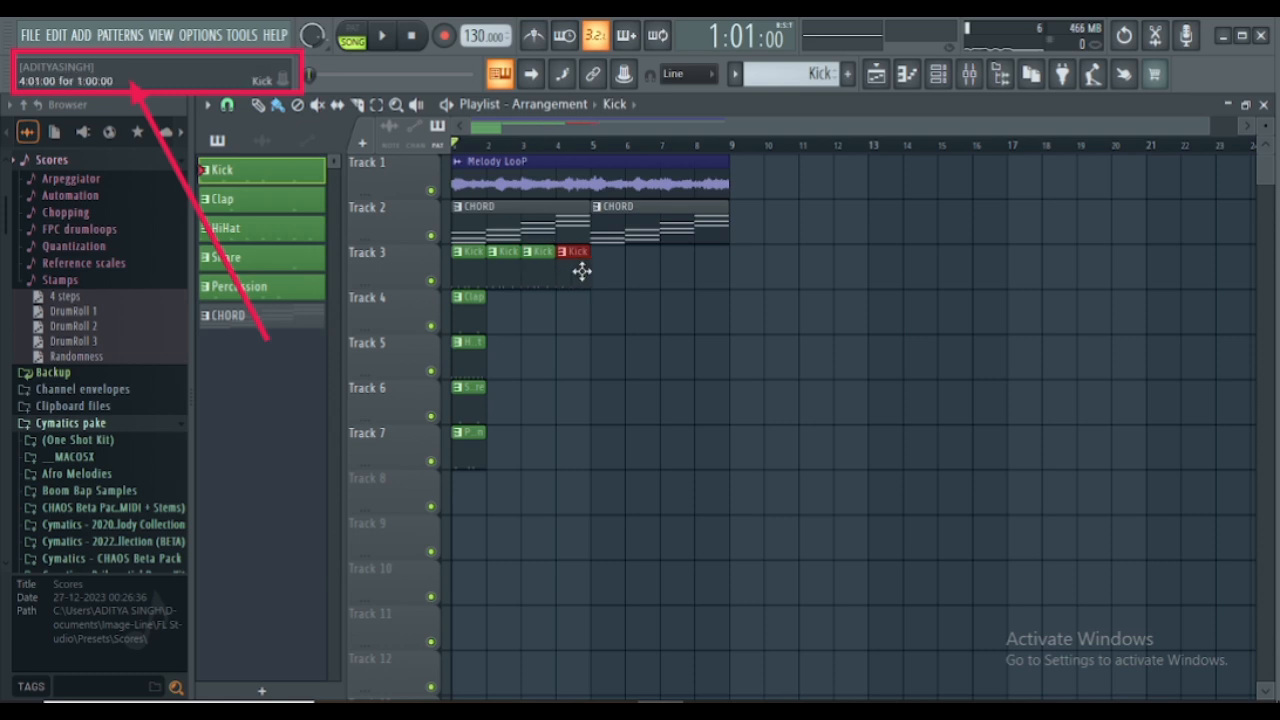
click(606, 268)
click(642, 268)
click(676, 268)
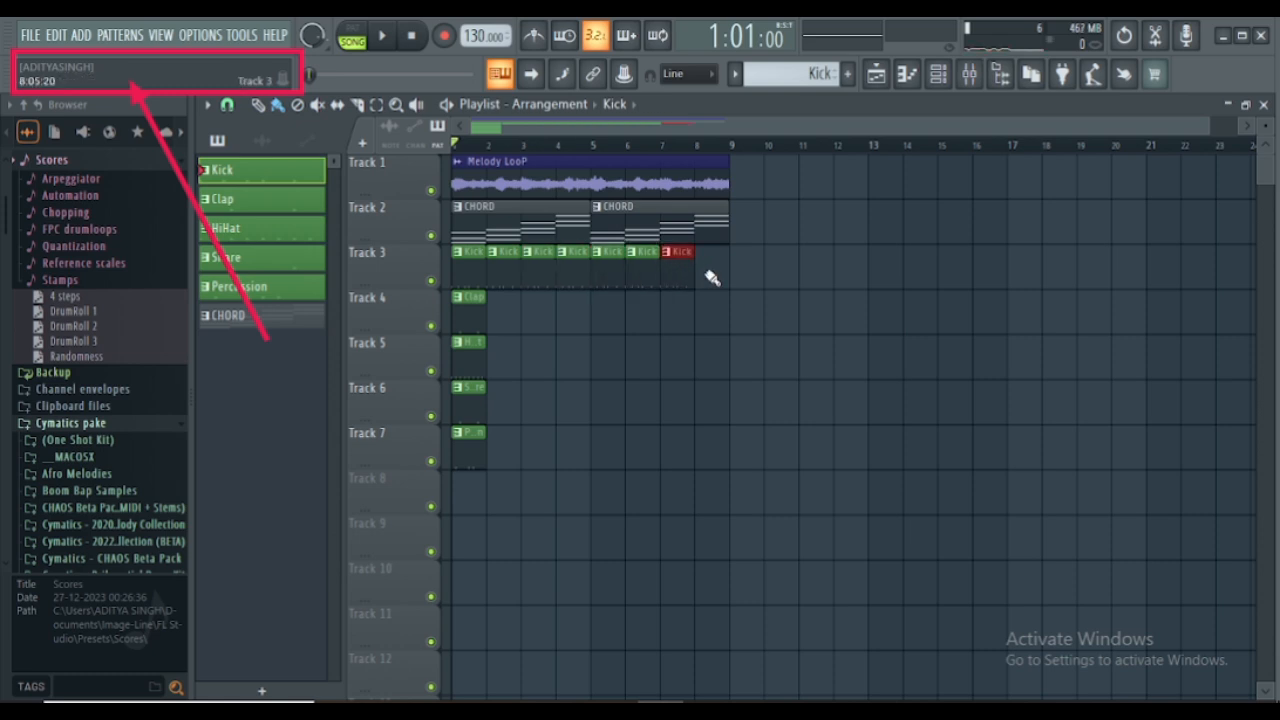
click(712, 270)
- Repeat the Clap clip along Track 4 so it fills every bar through bar 8
click(462, 306)
click(500, 312)
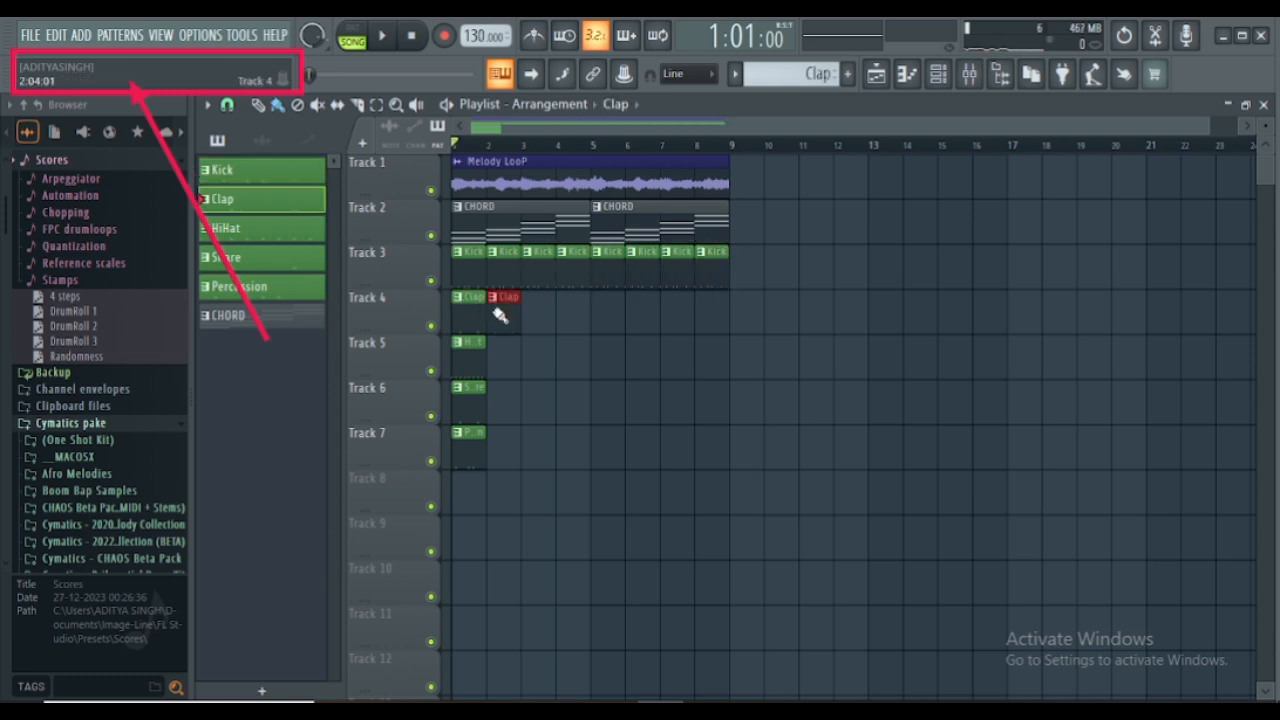
click(530, 311)
click(560, 313)
click(603, 318)
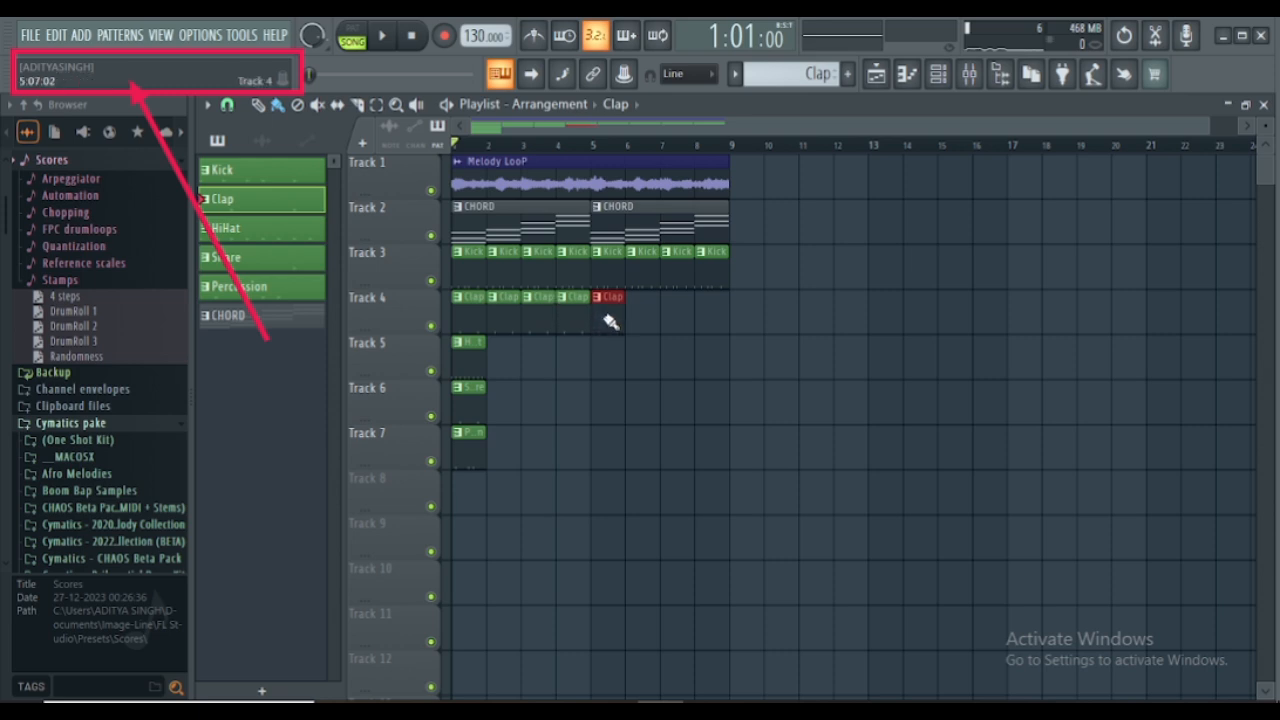
click(642, 318)
click(676, 320)
click(710, 320)
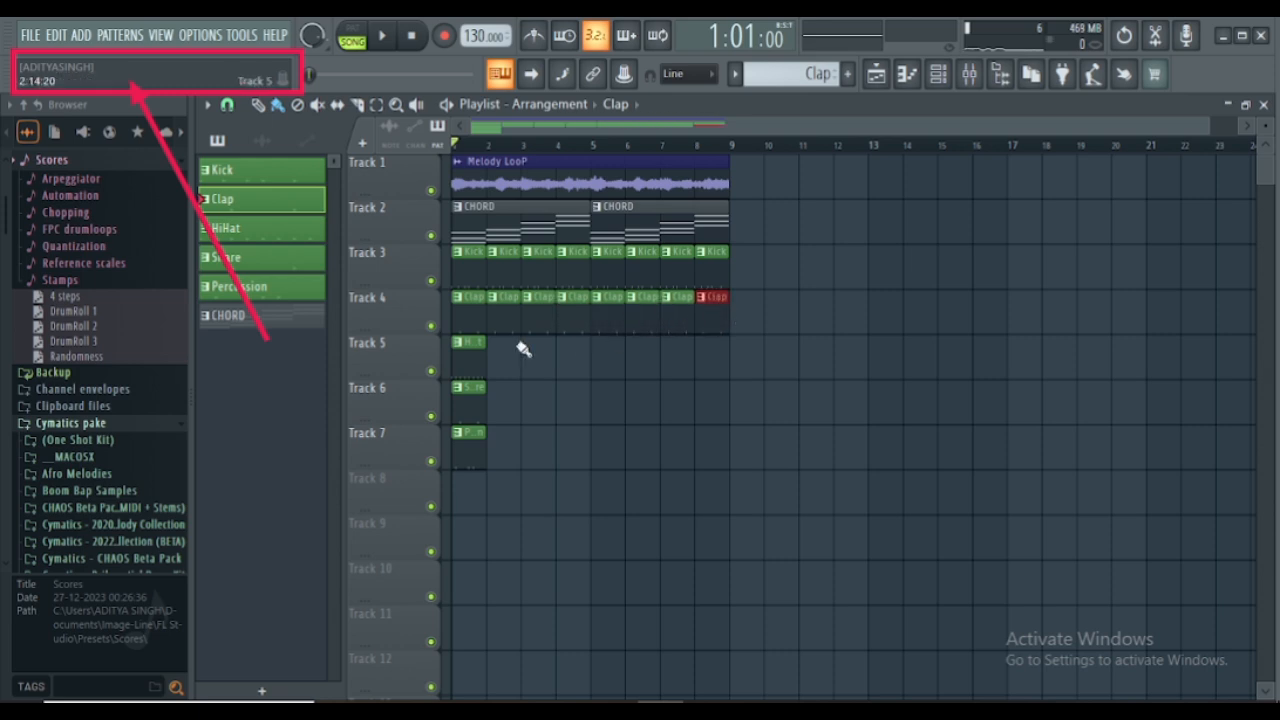
- Select the HiHat, Snare and Percussion clips on Tracks 5 to 7 and duplicate them together into bars 2 to 6 and 8
drag(500, 452, 462, 439)
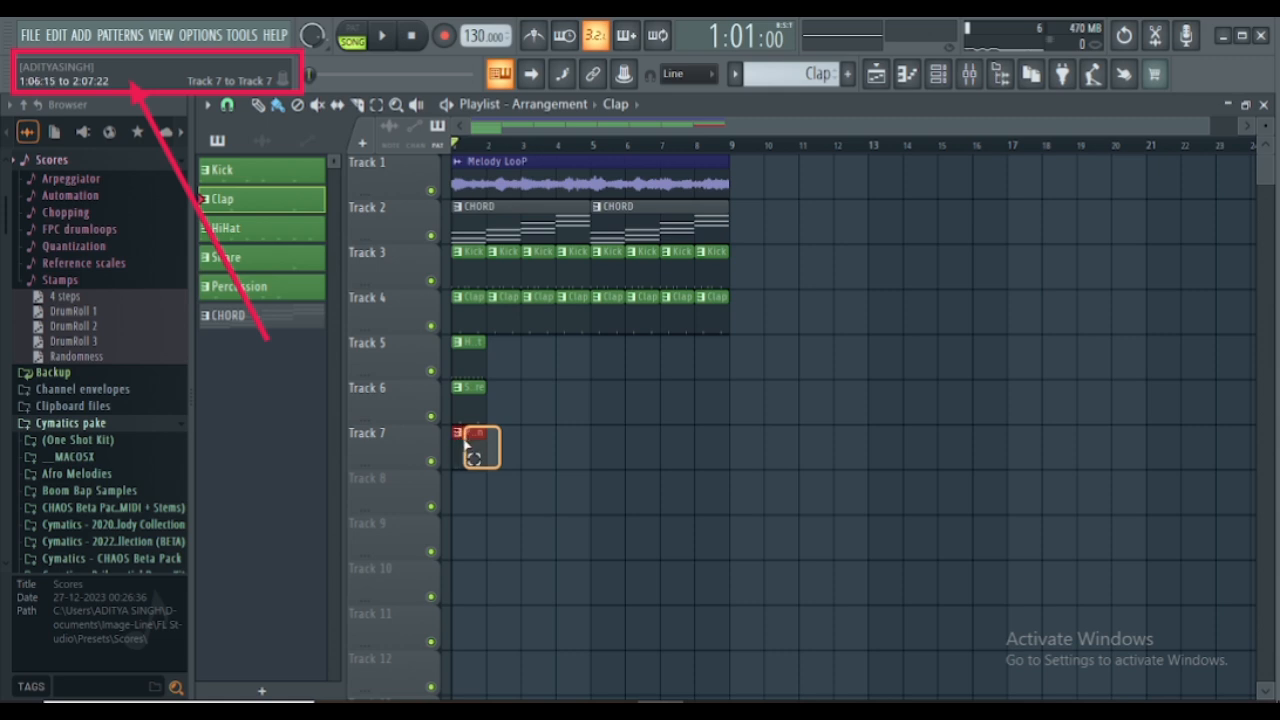
drag(464, 441, 497, 360)
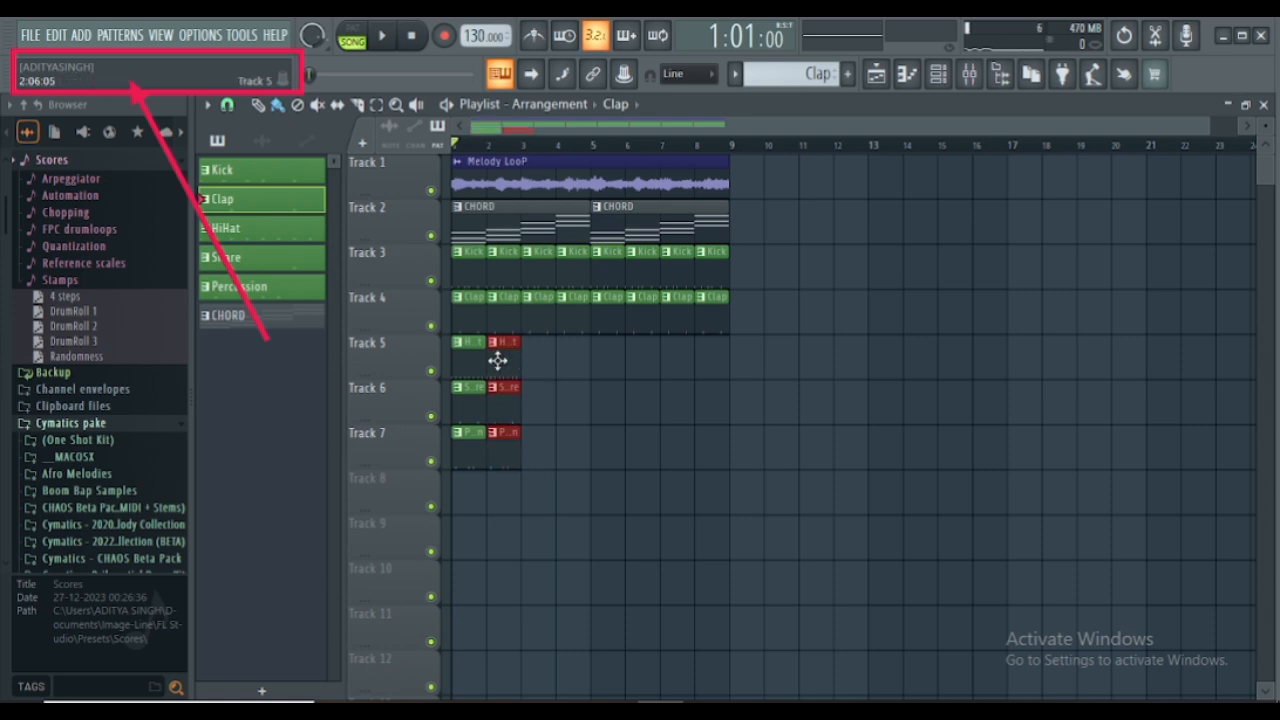
drag(497, 360, 709, 358)
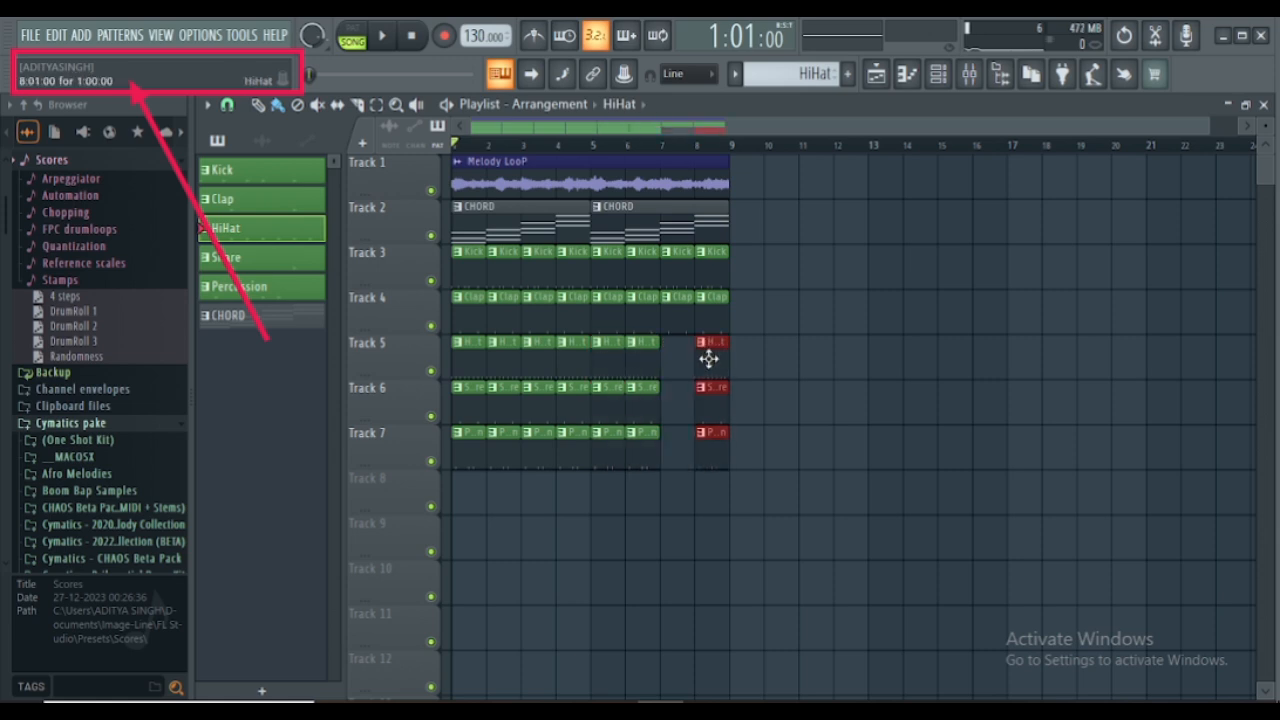
- Fill the empty bar 7 on Tracks 5 to 7 with HiHat, Snare and Percussion clips and play the arrangement
click(674, 360)
click(670, 360)
click(710, 400)
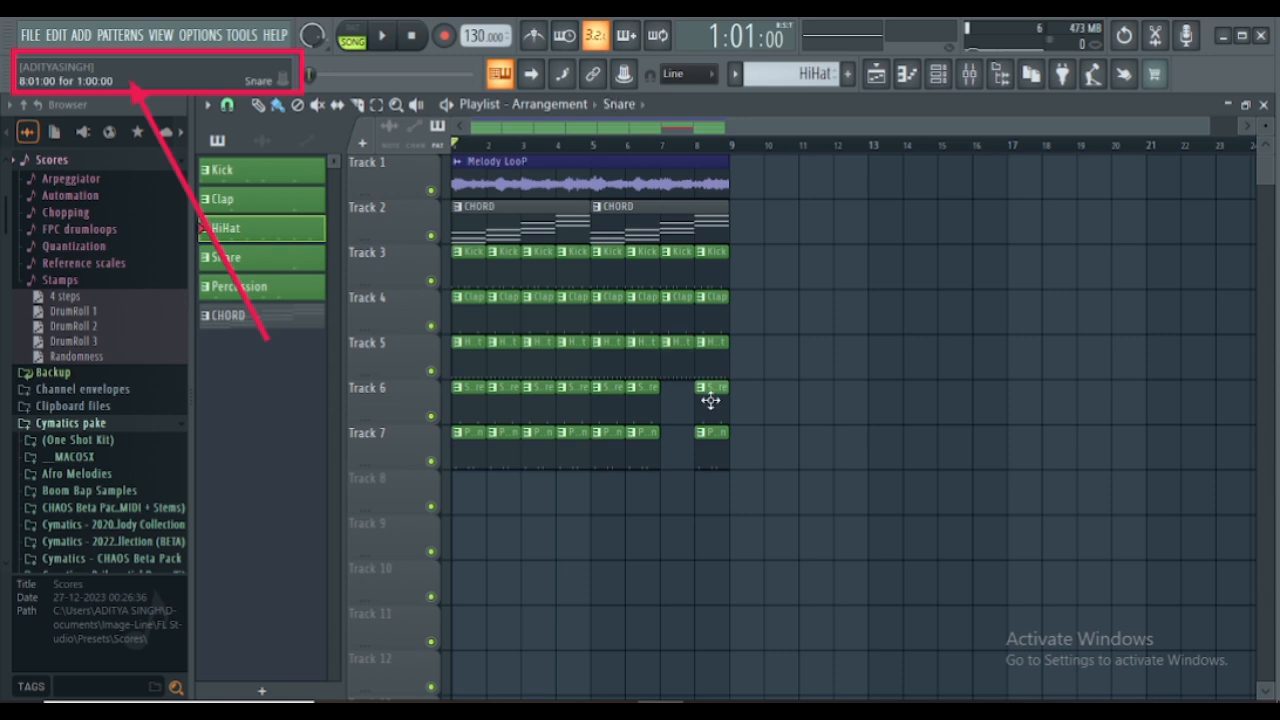
click(671, 405)
click(716, 451)
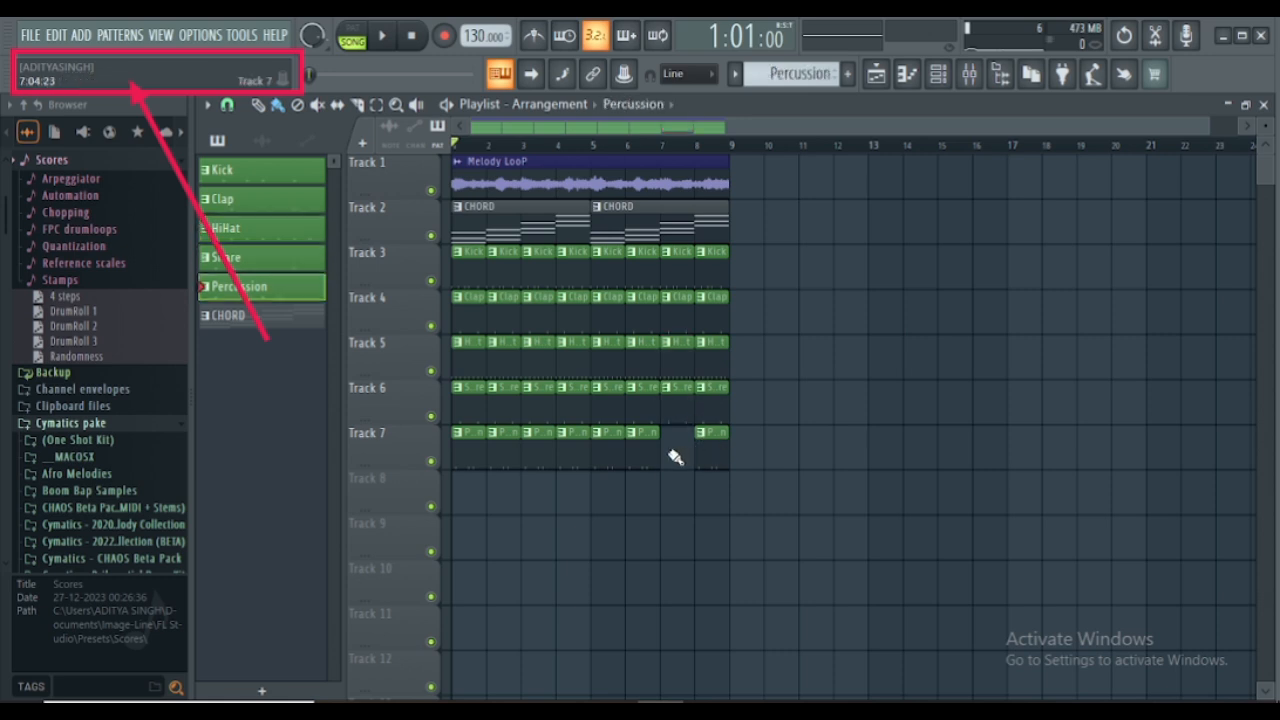
click(672, 451)
key(space)
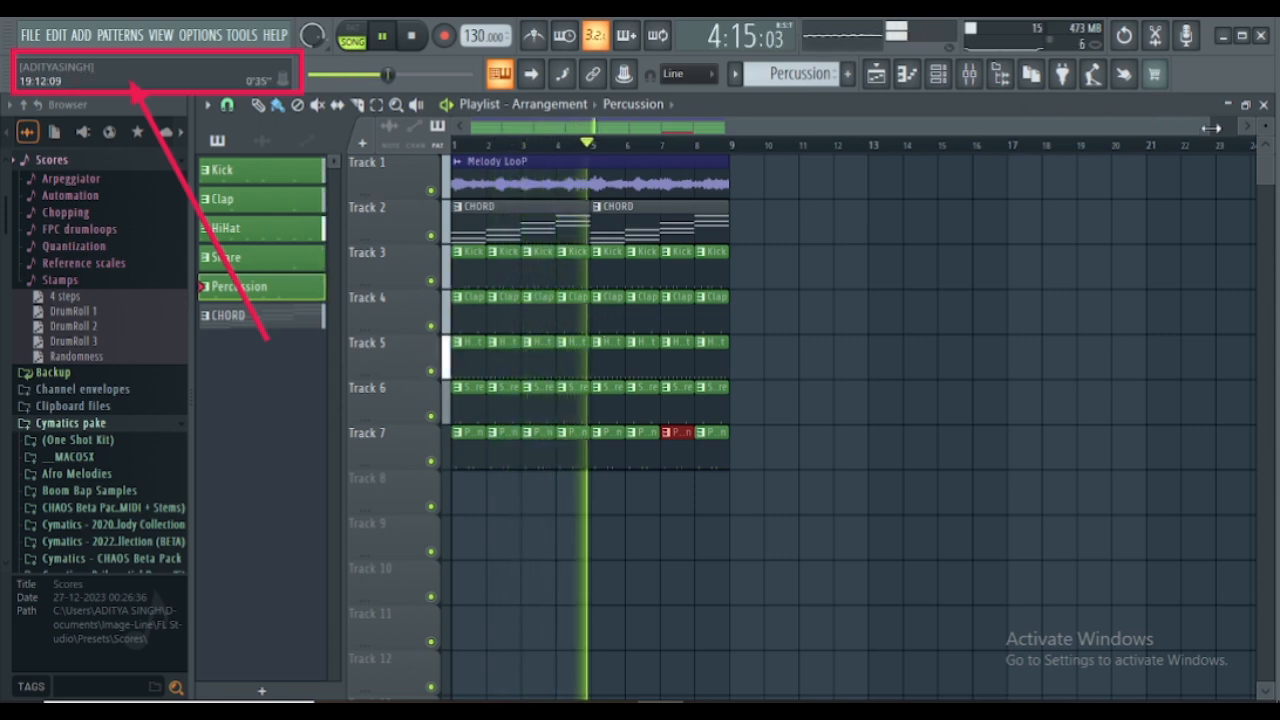
- Select every clip in the eight-bar arrangement and duplicate the block twice so that it extends through bar 24
drag(1205, 130, 852, 197)
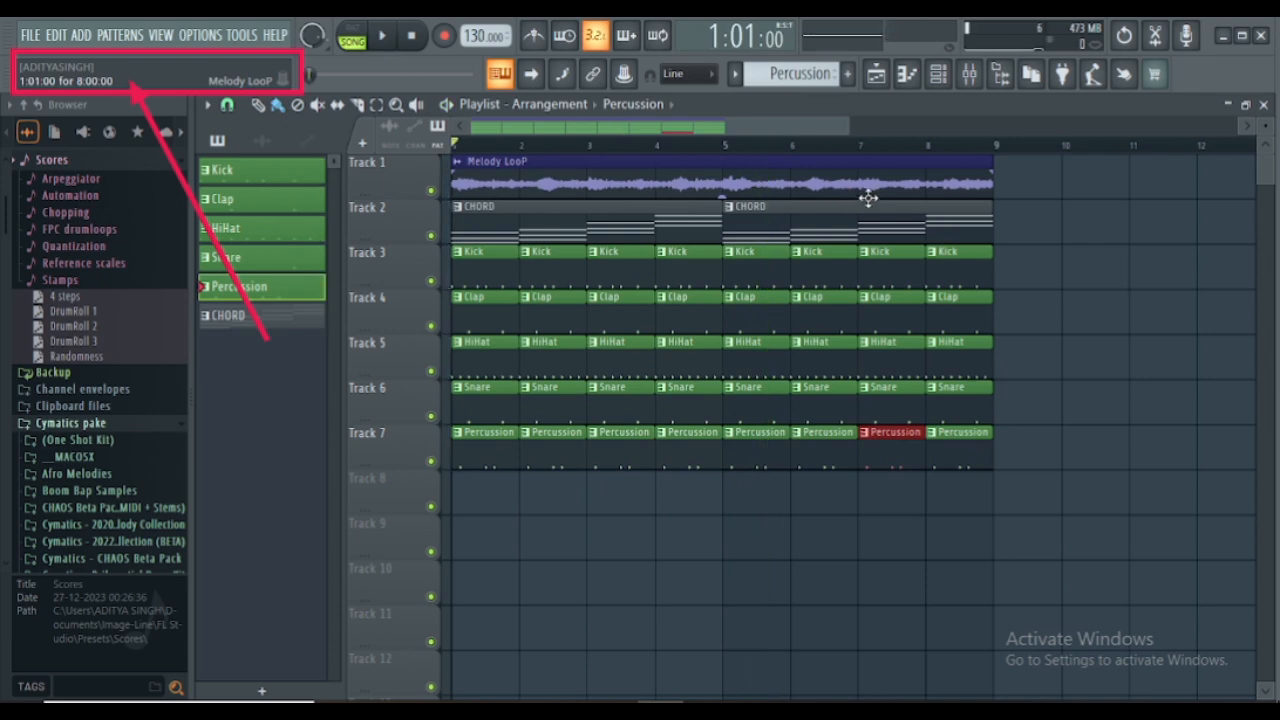
scroll(655, 150, down, 3)
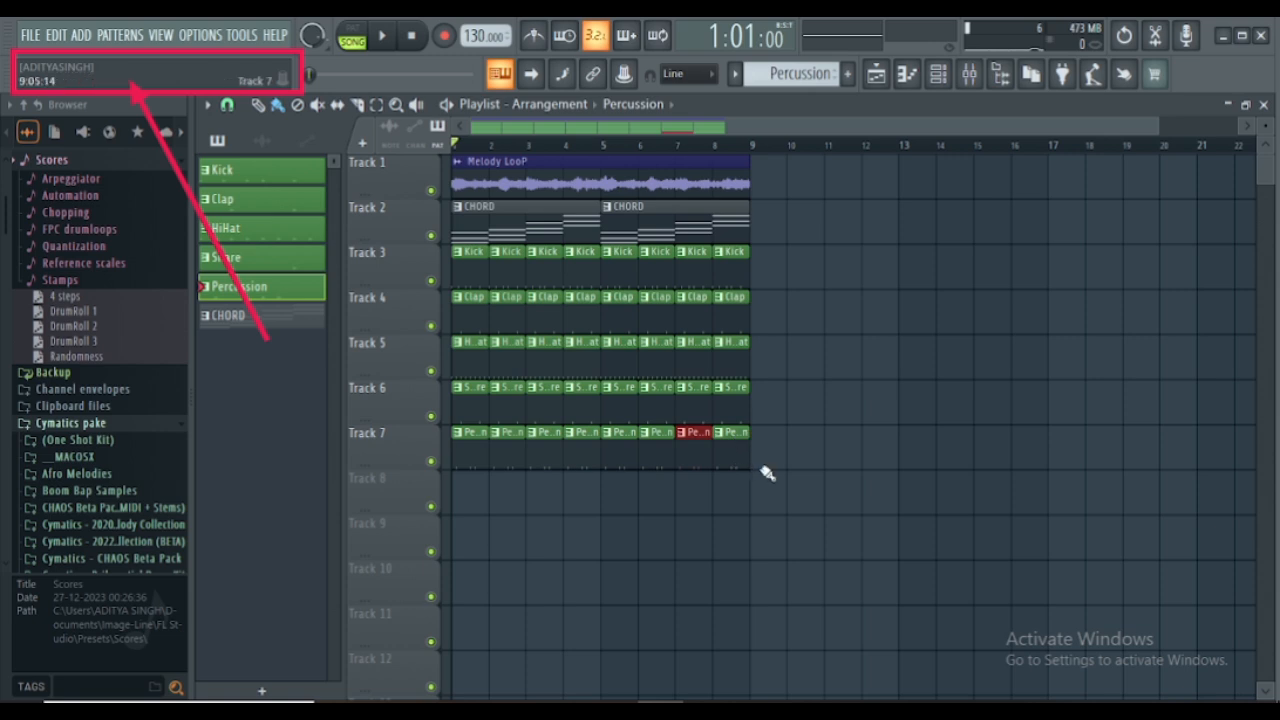
drag(772, 488, 1120, 214)
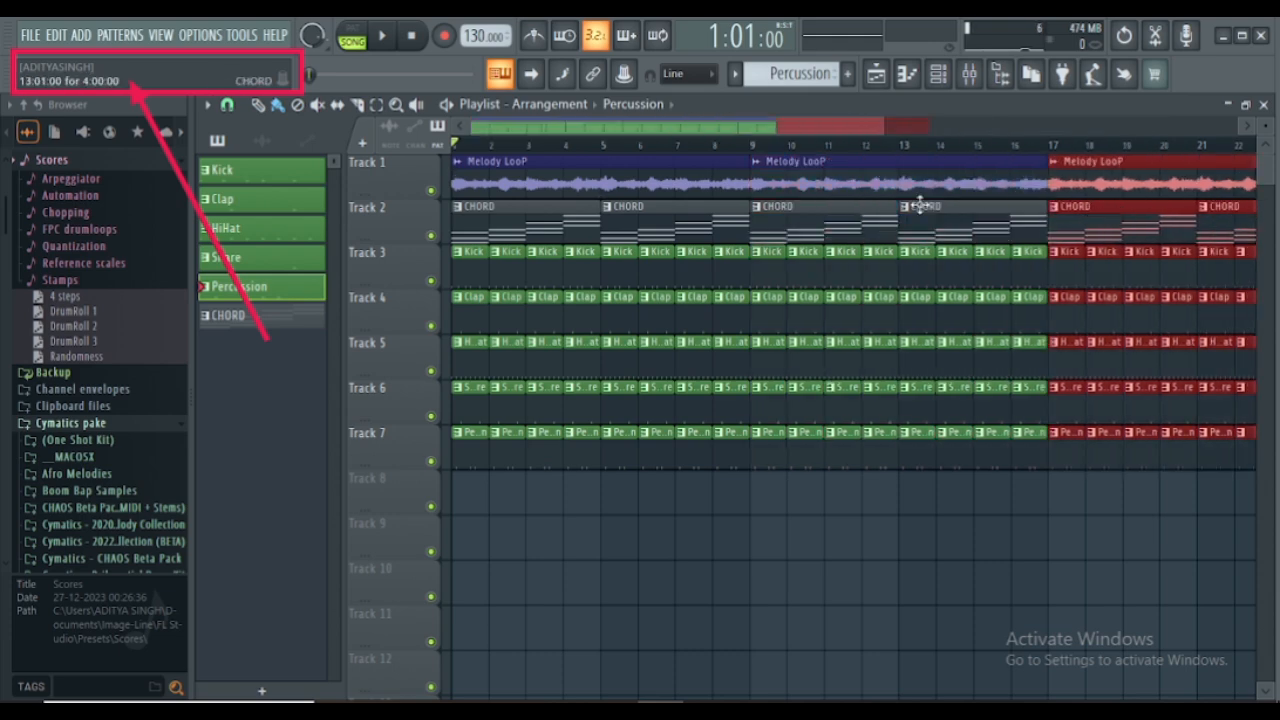
scroll(600, 155, down, 1)
scroll(598, 155, down, 1)
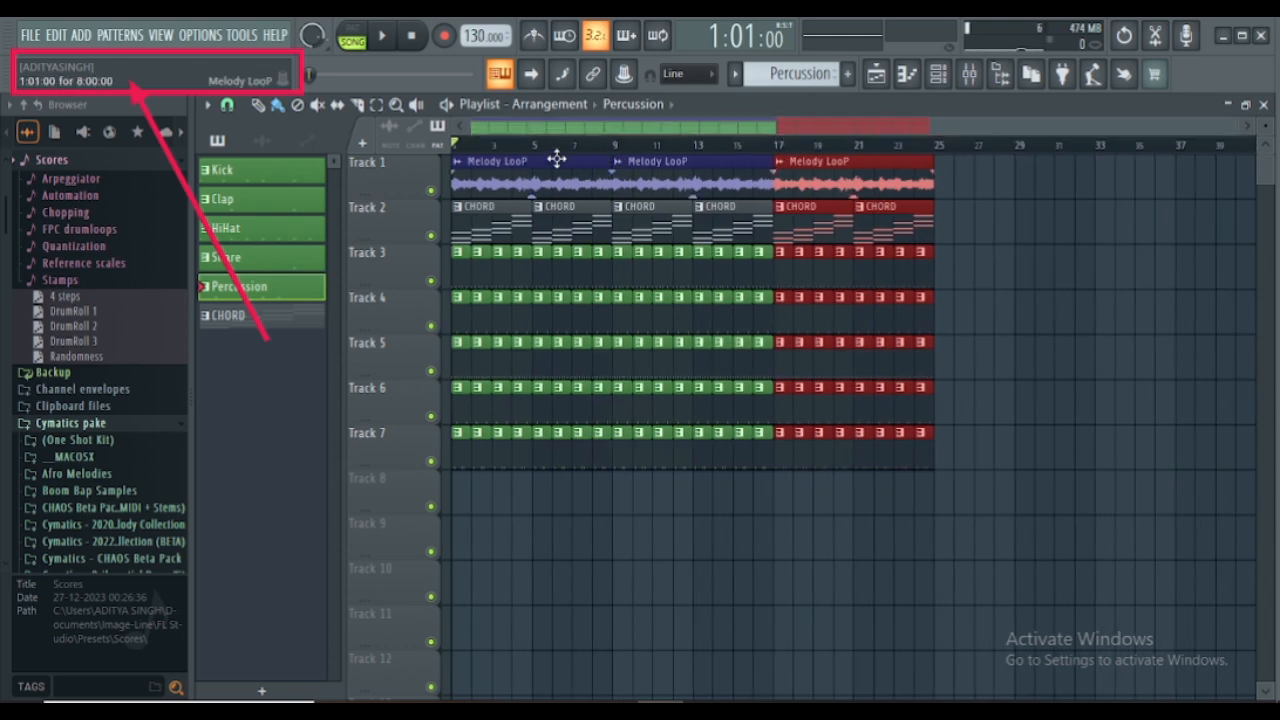
- Set the playlist's snap to 1/4 beat and place the playhead at 5:03:00, just after the start of bar 5
click(227, 106)
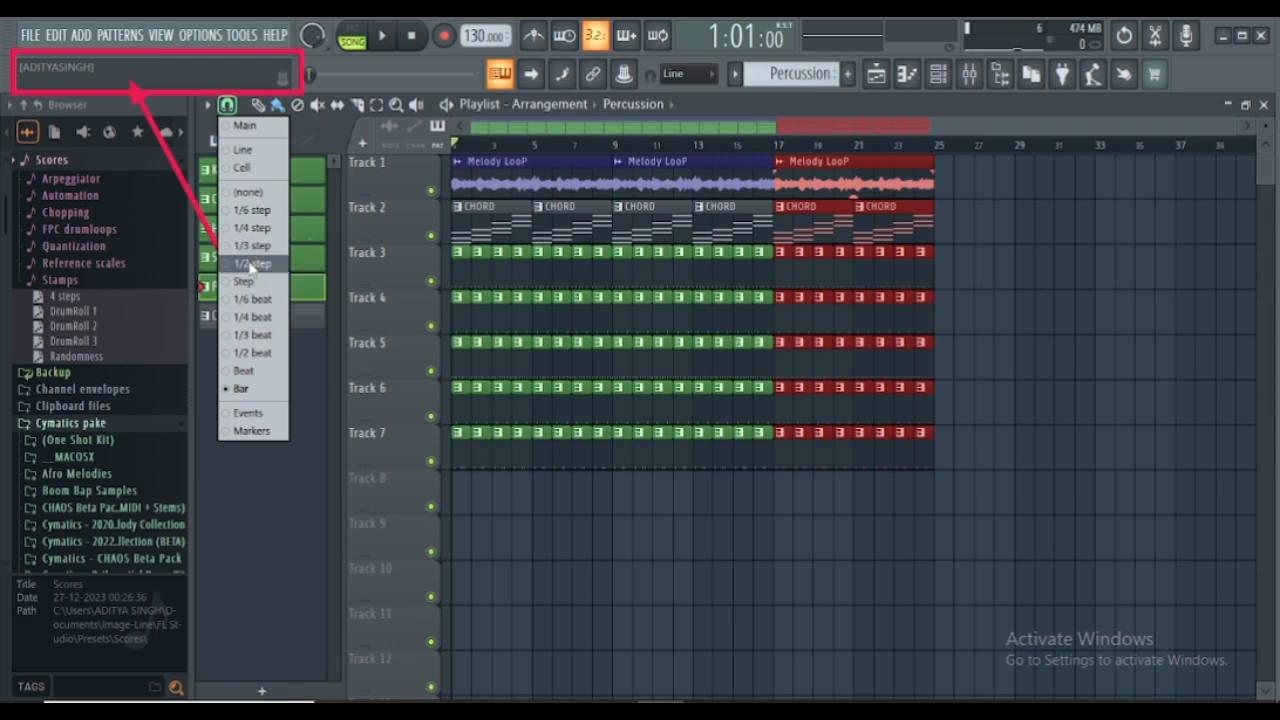
click(250, 317)
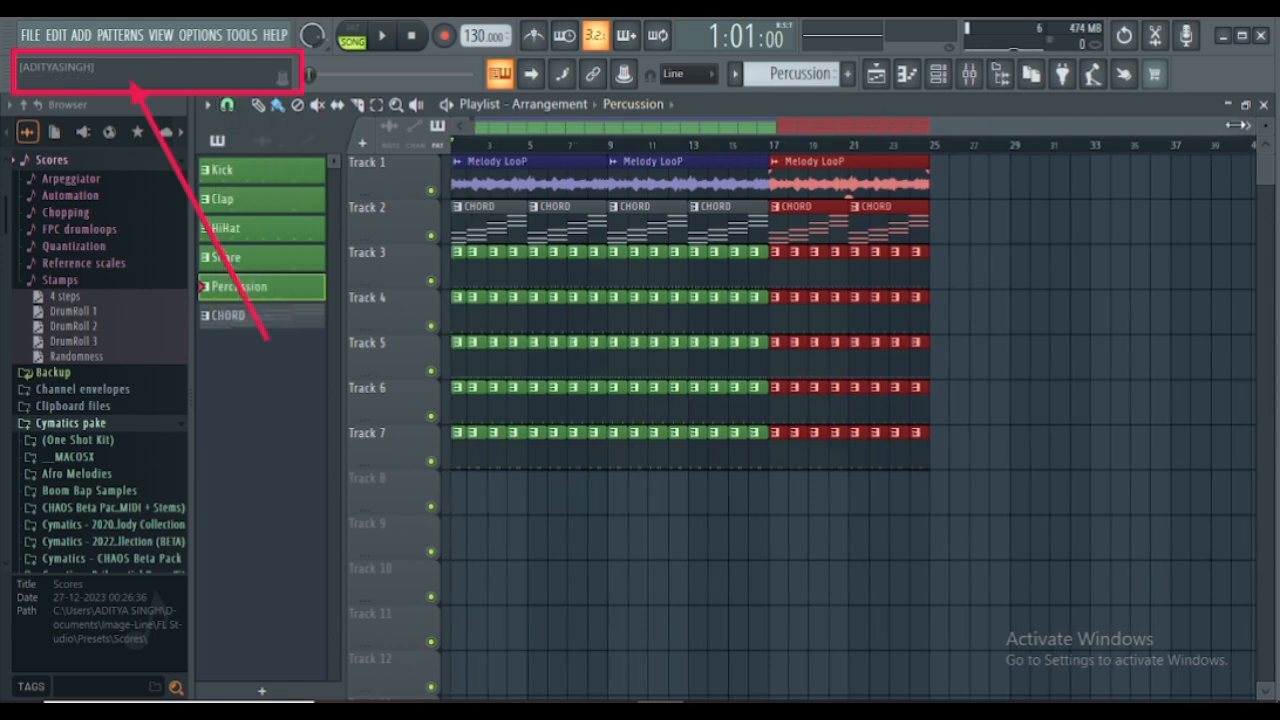
drag(1242, 130, 748, 130)
drag(603, 128, 460, 130)
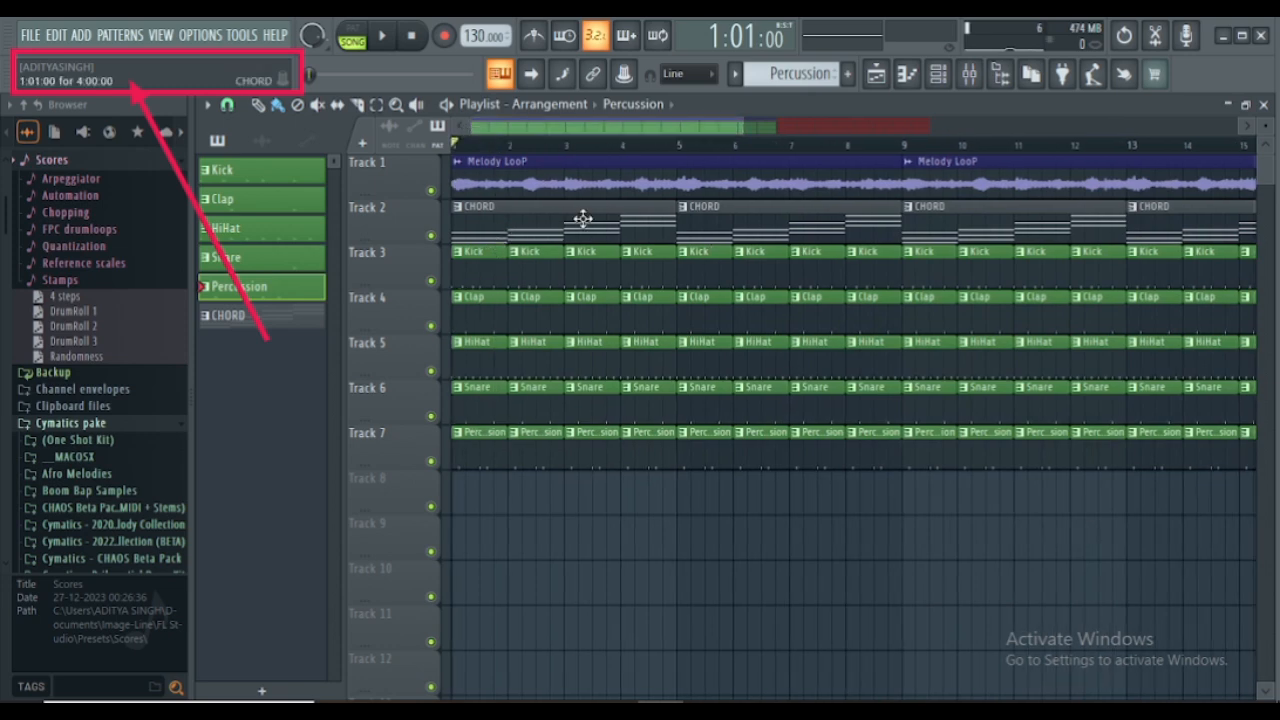
click(685, 148)
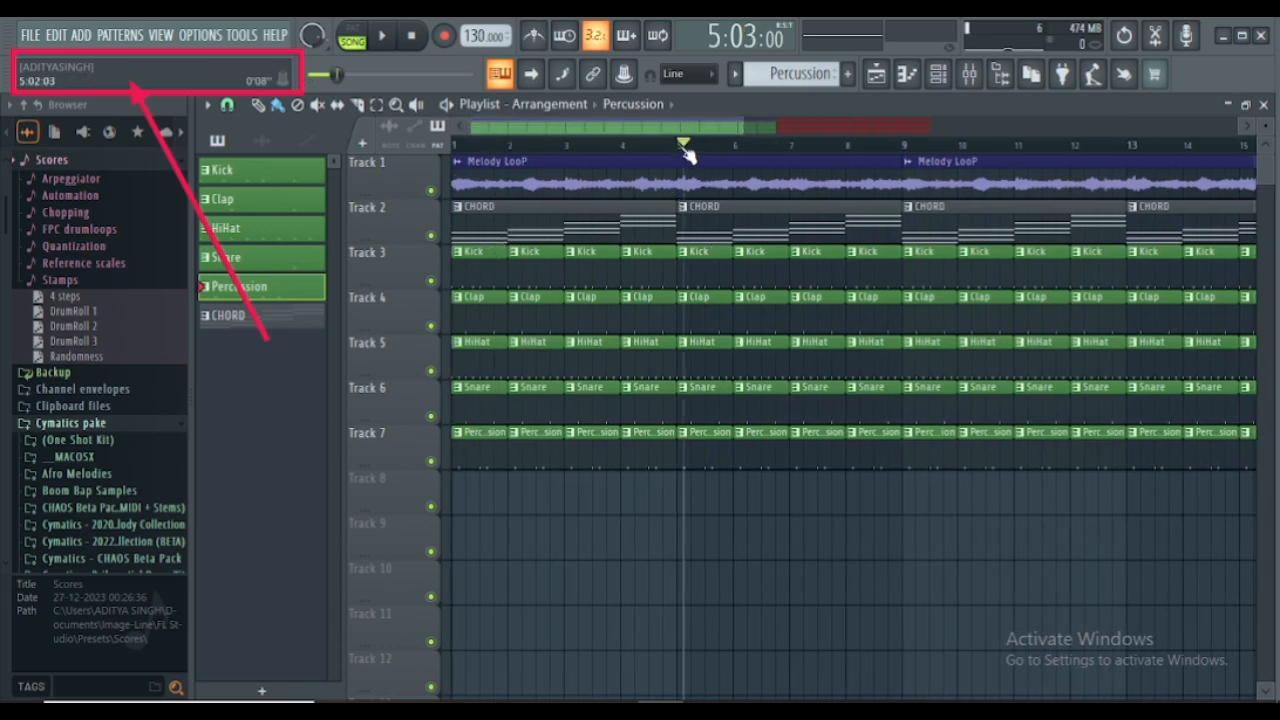
- Select bars 1 to 4 of the playlist and delete the first Melody LooP clip and the four Kick clips on Track 3
drag(685, 148, 455, 148)
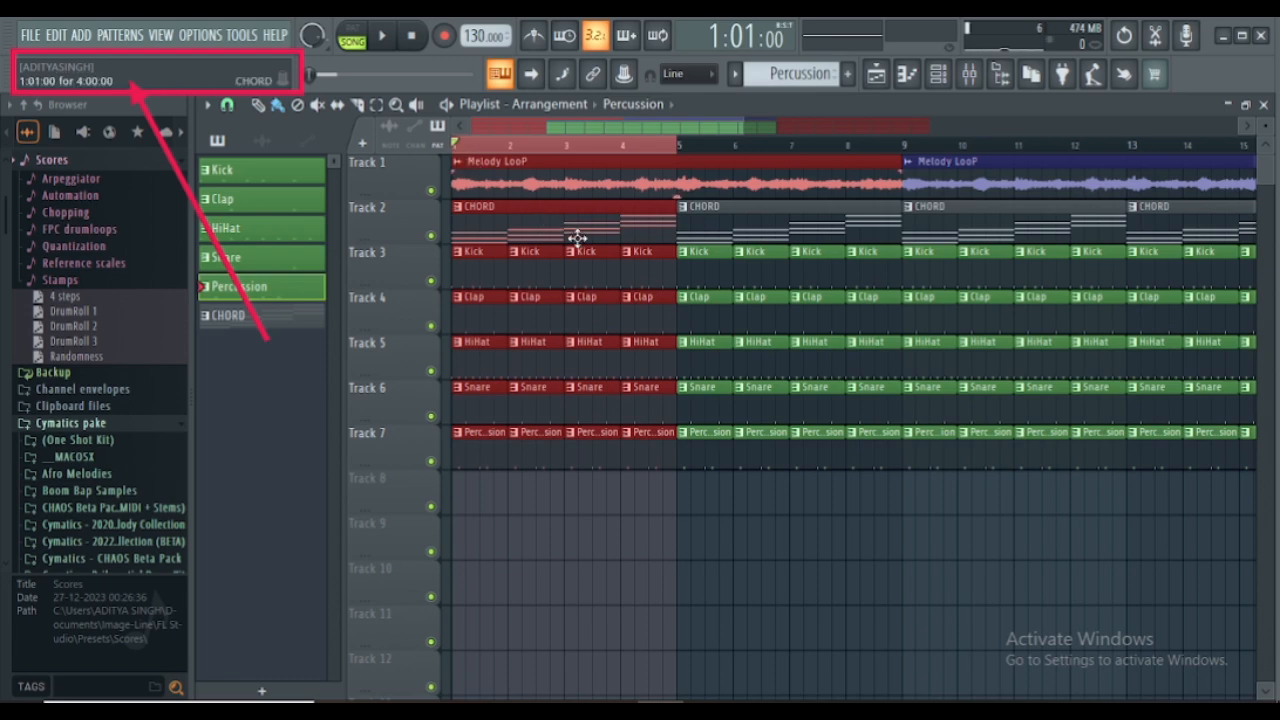
right_click(577, 176)
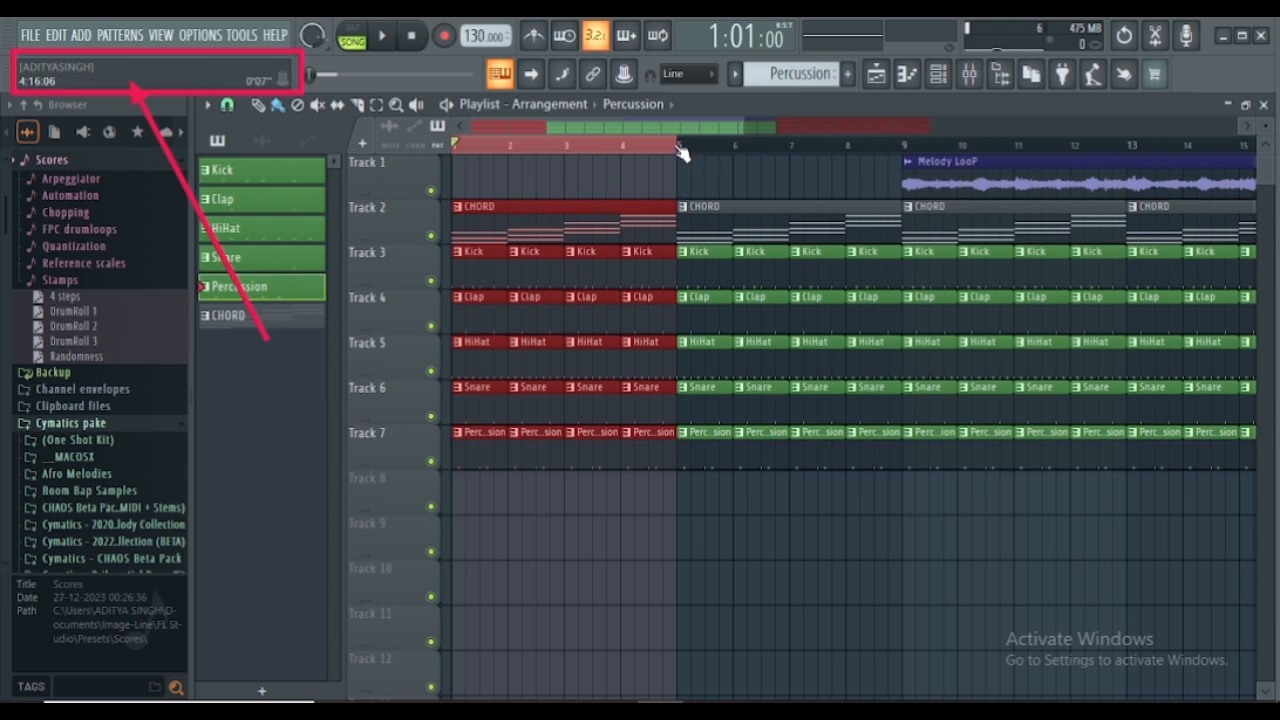
right_click(471, 275)
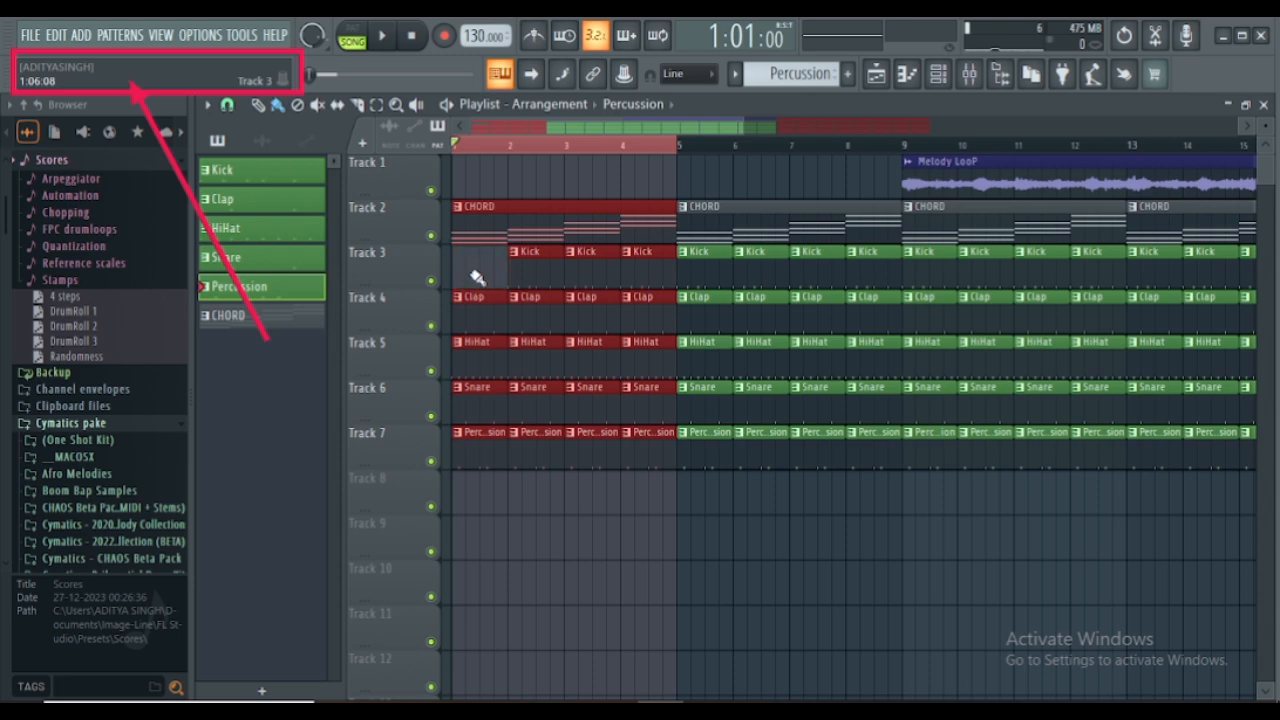
right_click(538, 277)
right_click(600, 275)
right_click(646, 275)
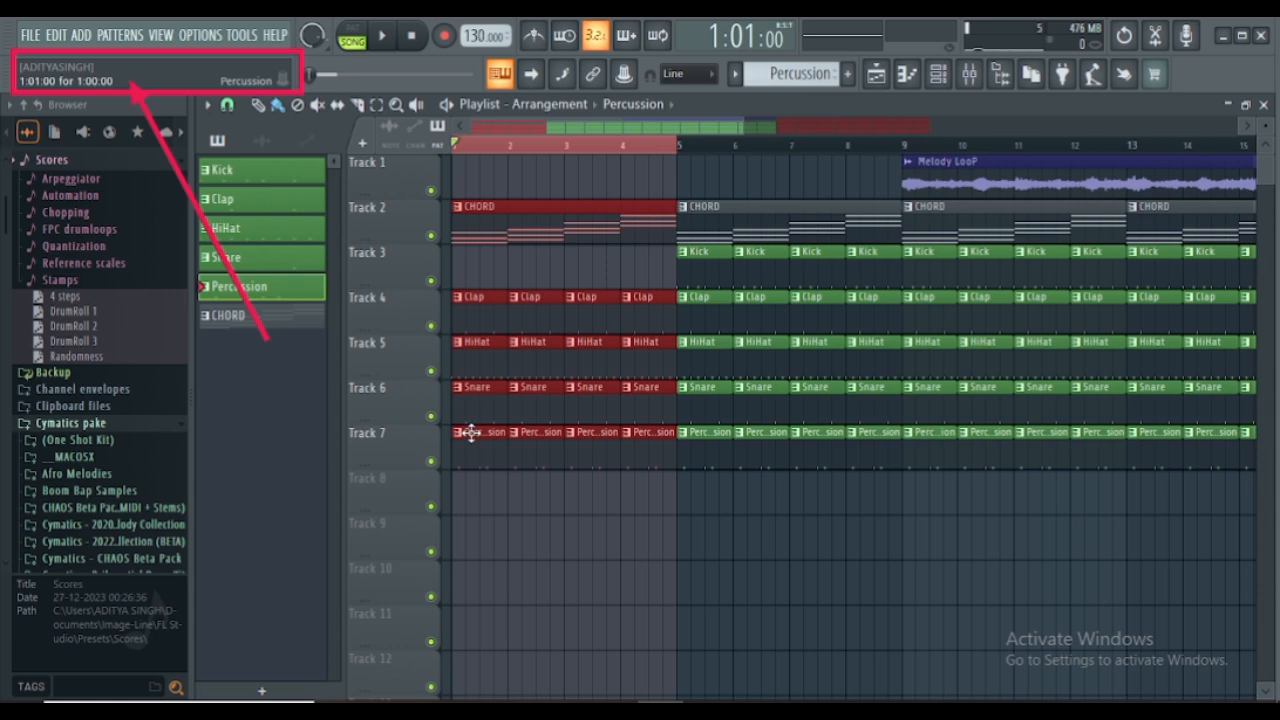
- Mute Tracks 4 to 6 and play the first four bars with only the chords and percussion
click(431, 326)
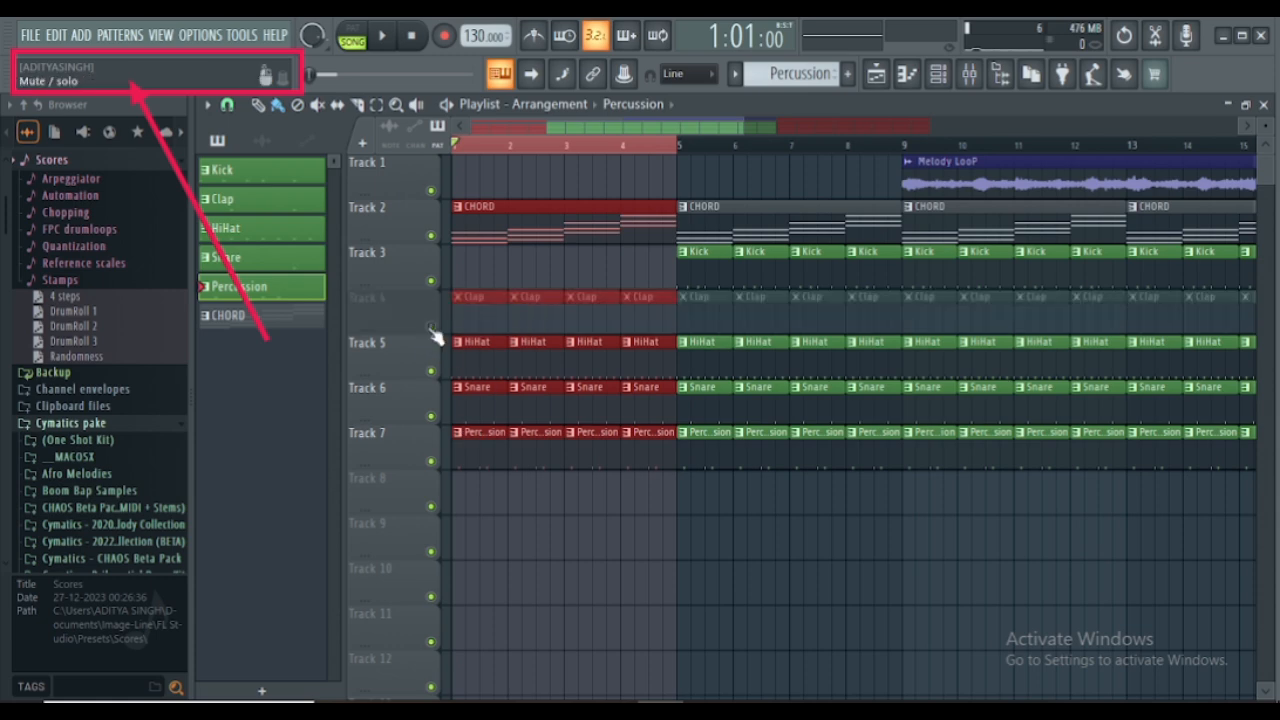
click(431, 371)
click(431, 416)
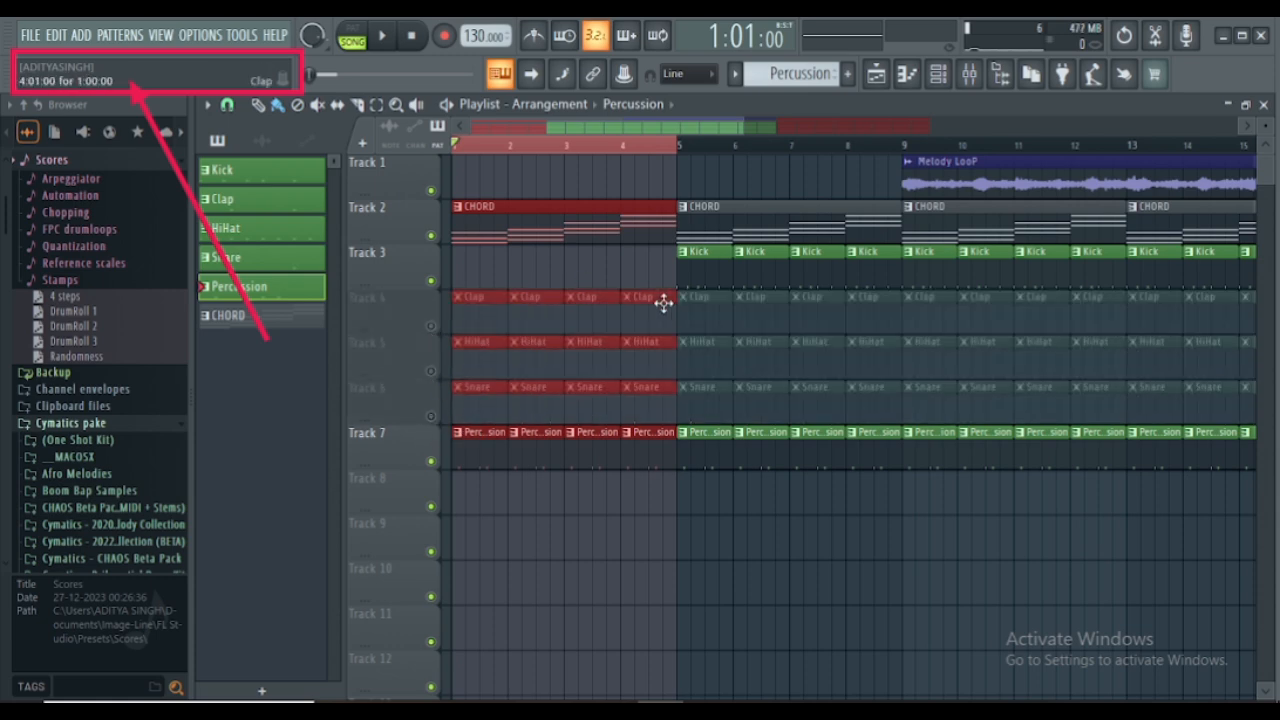
key(space)
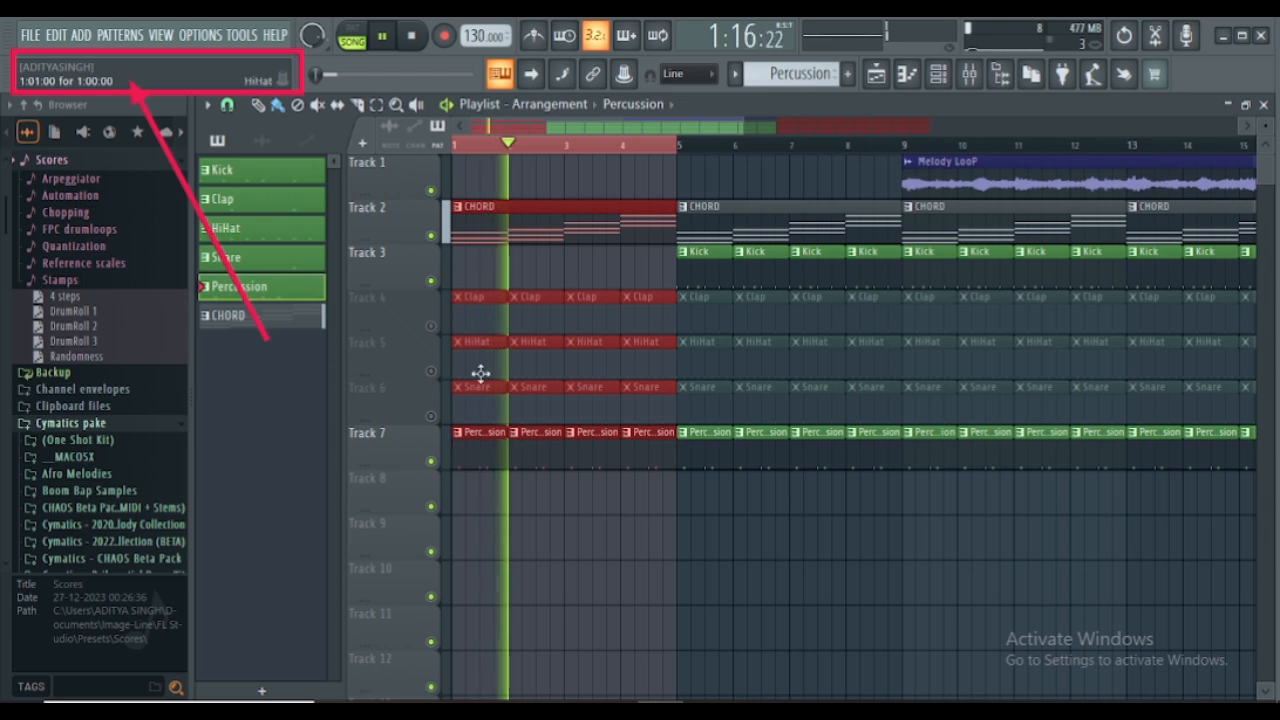
- Mute Track 7 and unmute Tracks 6 and 5 during playback to hear Snare and HiHat with the chords
click(431, 461)
click(431, 416)
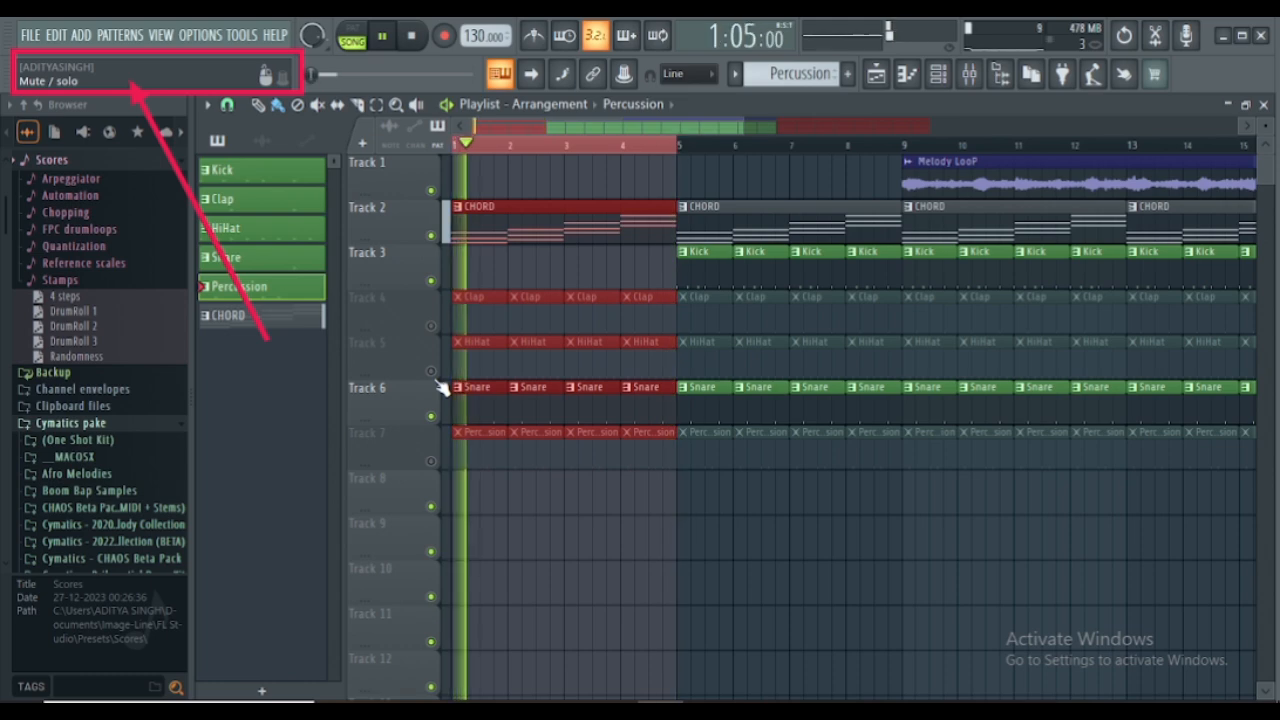
click(431, 371)
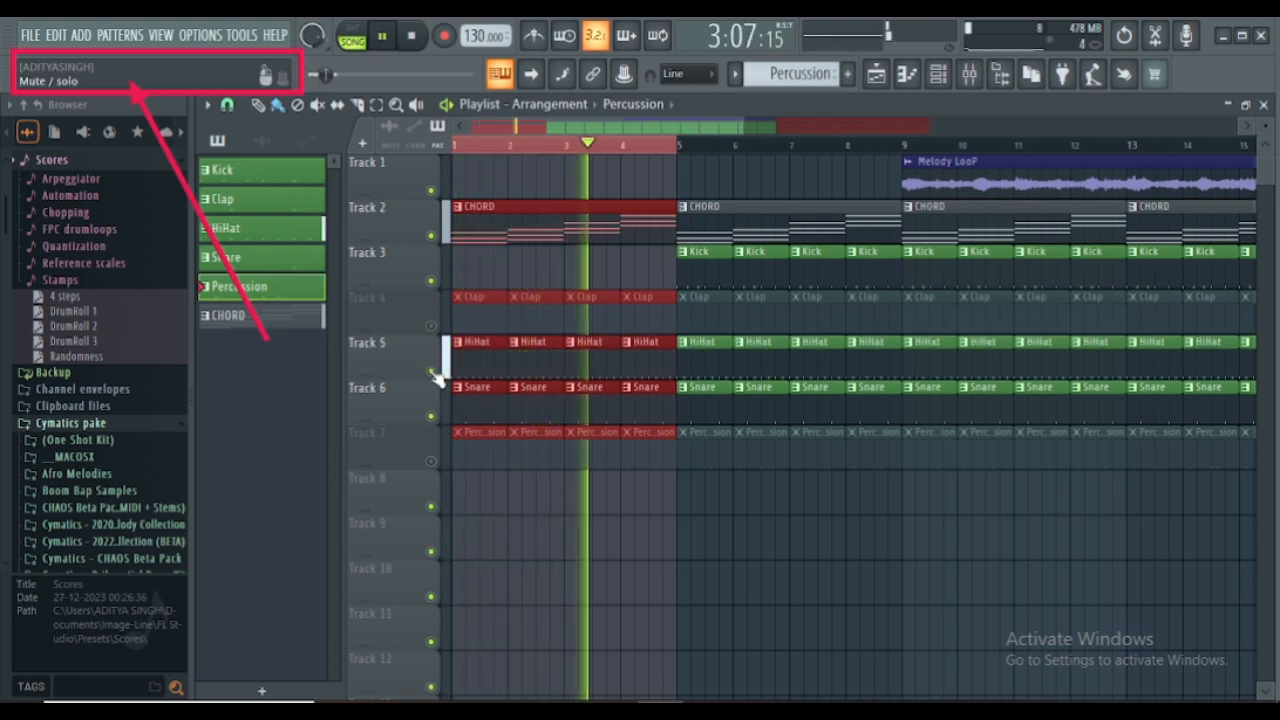
key(space)
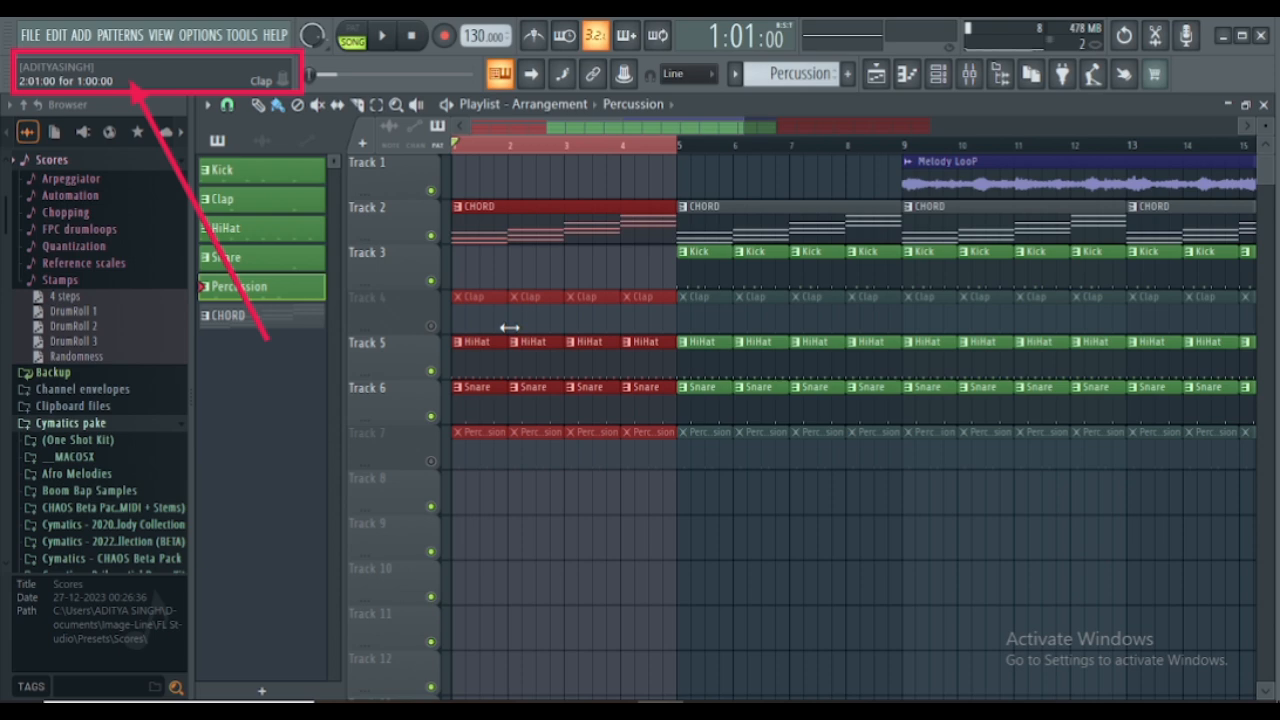
- Unmute Track 4, mute Tracks 5 and 6, and play the intro to hear the Clap with the chords
click(431, 326)
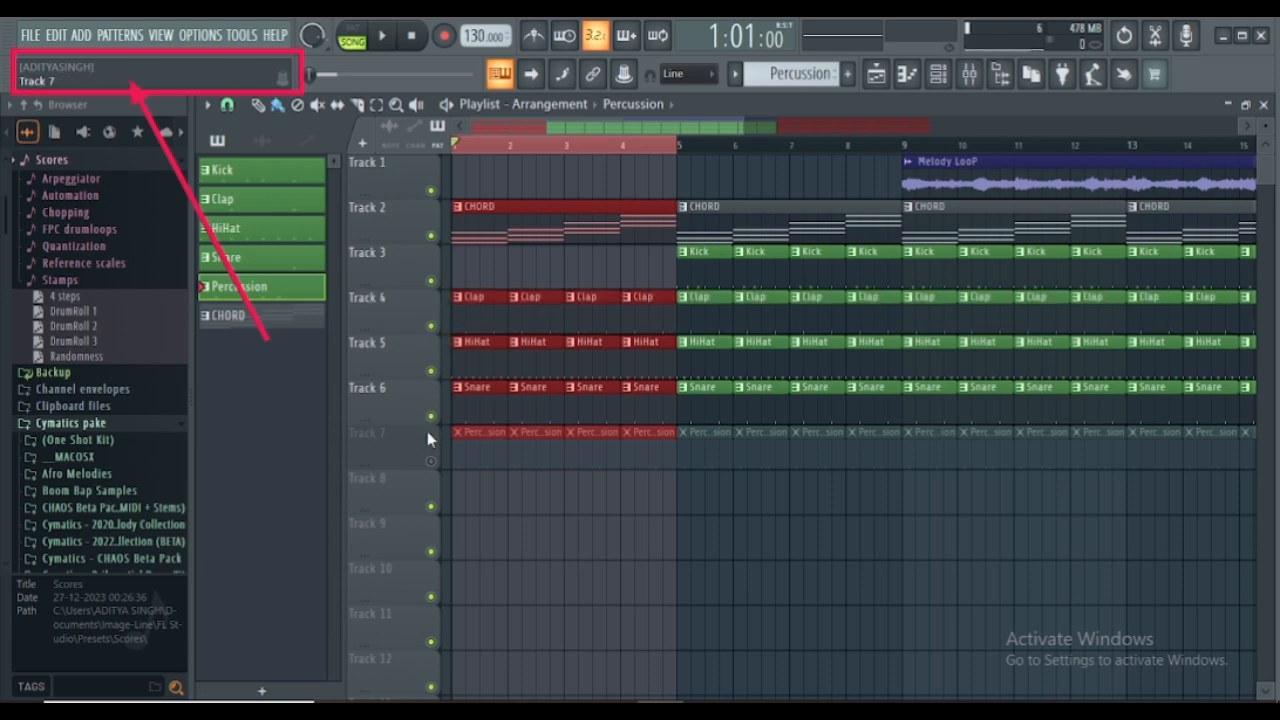
click(431, 416)
click(431, 371)
key(space)
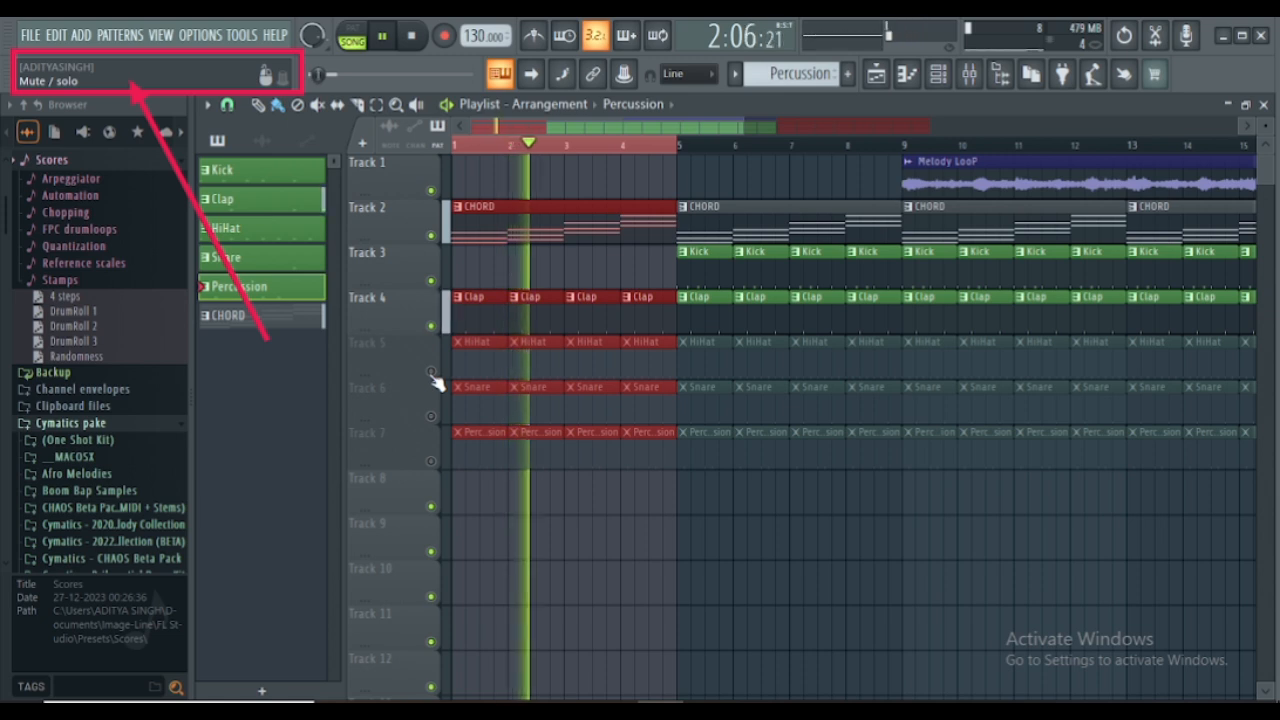
key(space)
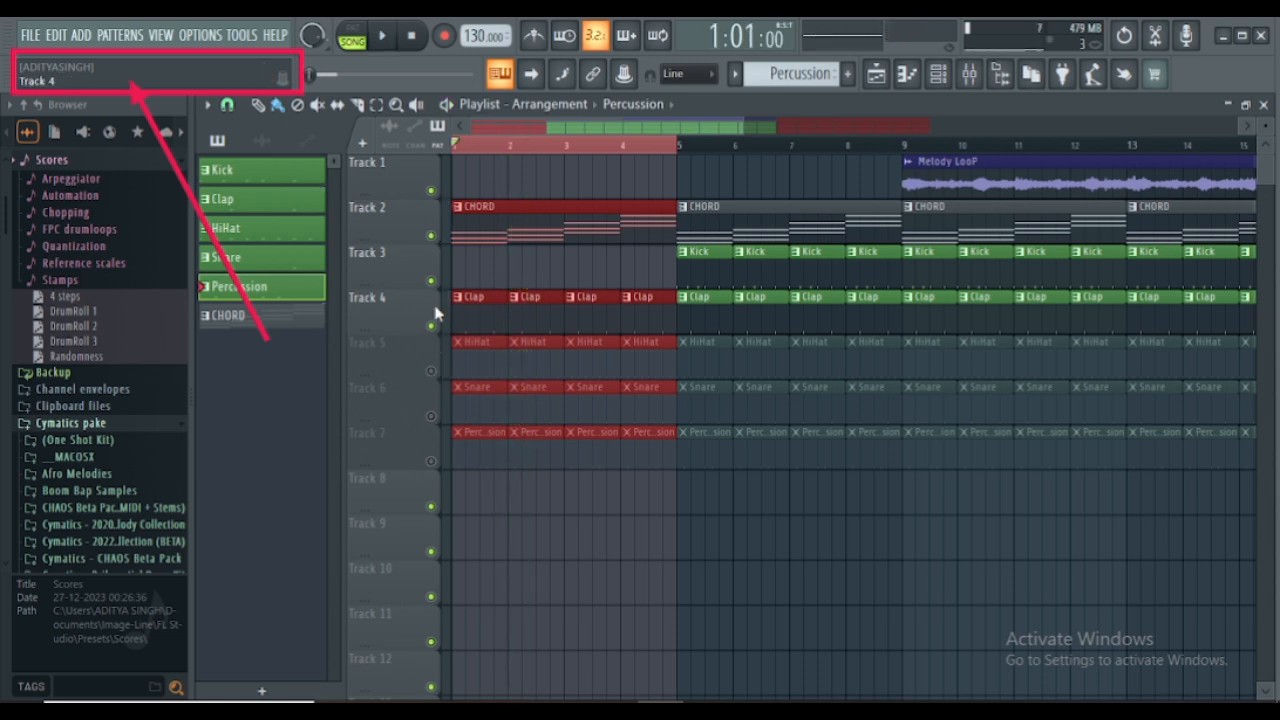
- Mute Track 4 and erase all Clap, HiHat, Snare and Percussion clips from bars 1 to 4 on Tracks 4 to 7
click(431, 326)
mouse_move(491, 316)
mouse_down()
mouse_move(617, 311)
mouse_move(631, 458)
mouse_move(610, 385)
mouse_move(555, 440)
mouse_move(540, 482)
mouse_move(493, 366)
mouse_up()
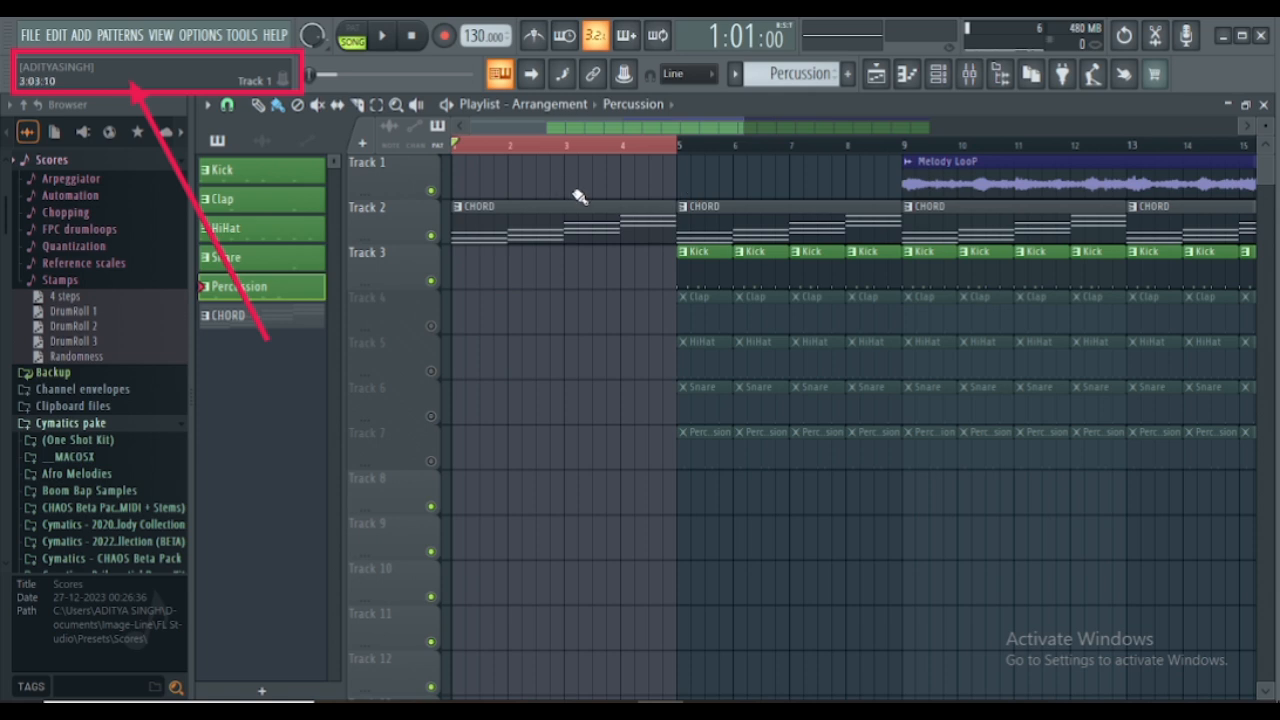
- Replace the Melody LooP clip at bar 9 on Track 1 with one starting at bar 5, and start playback
click(940, 185)
right_click(950, 190)
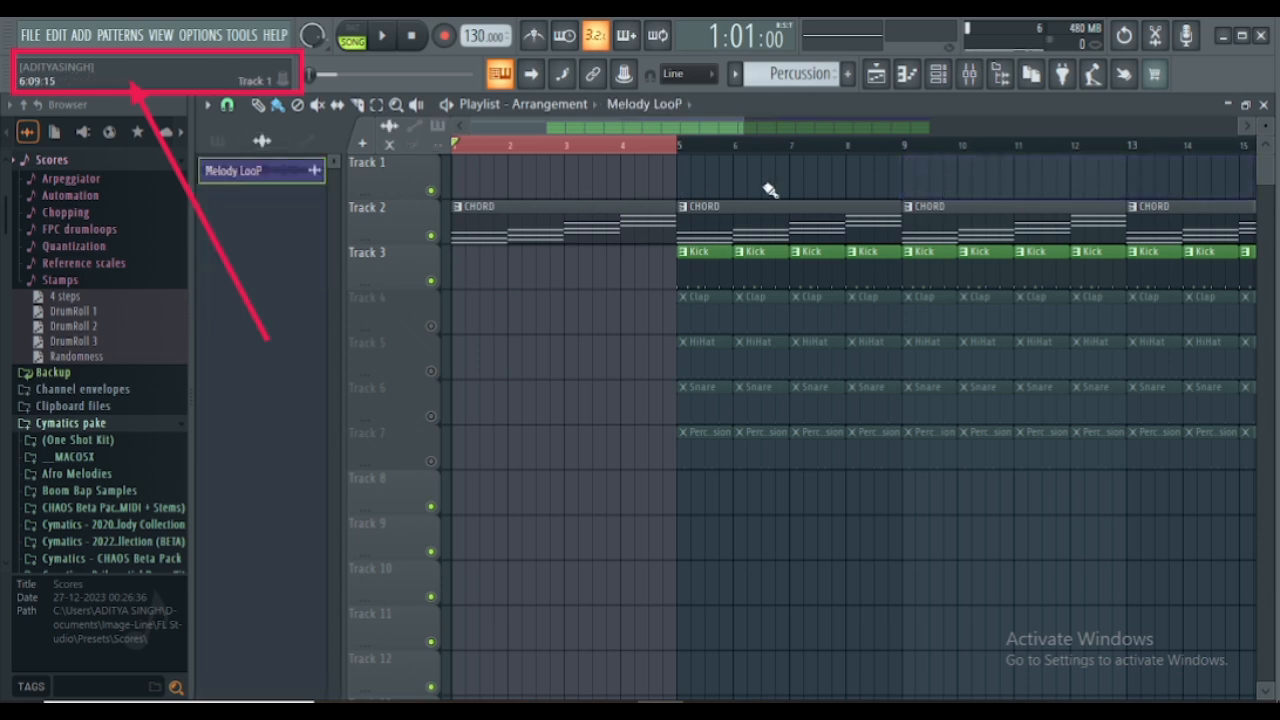
click(684, 185)
key(space)
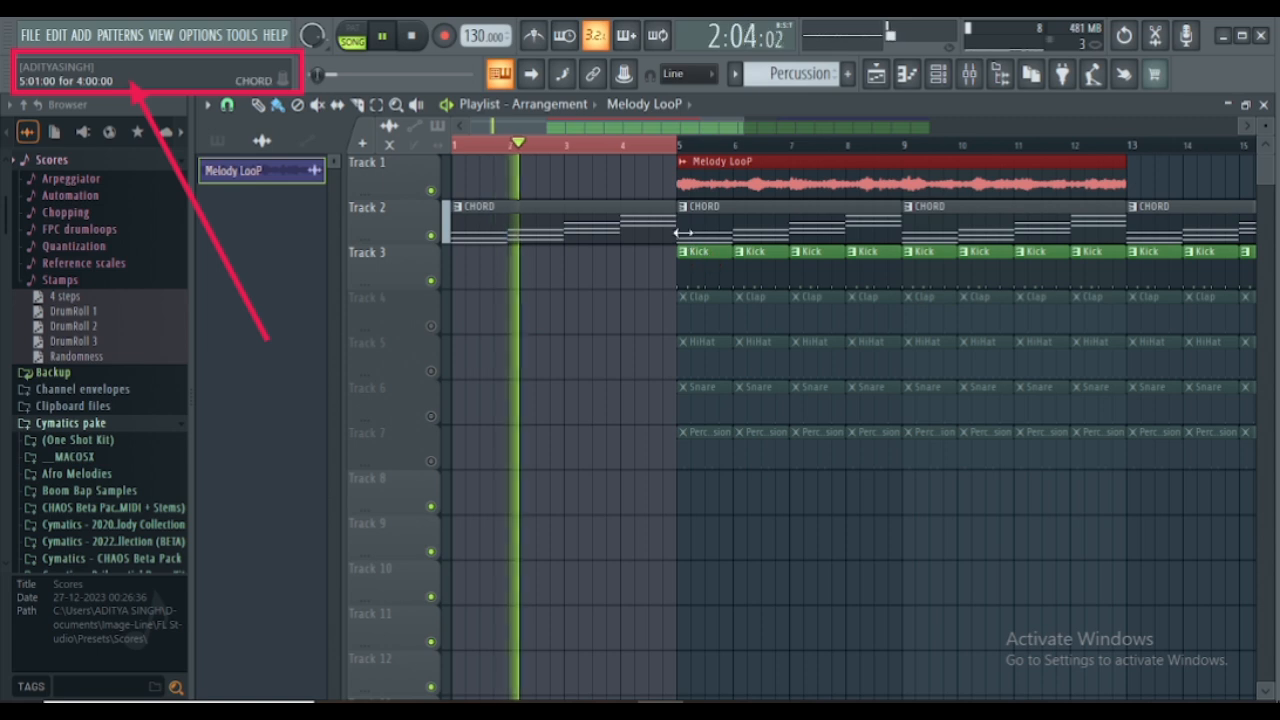
- Shorten the first CHORD clip so it ends one beat before bar 5, and play the transition into bar 5 without the time selection
drag(668, 206, 662, 193)
scroll(672, 150, up, 5)
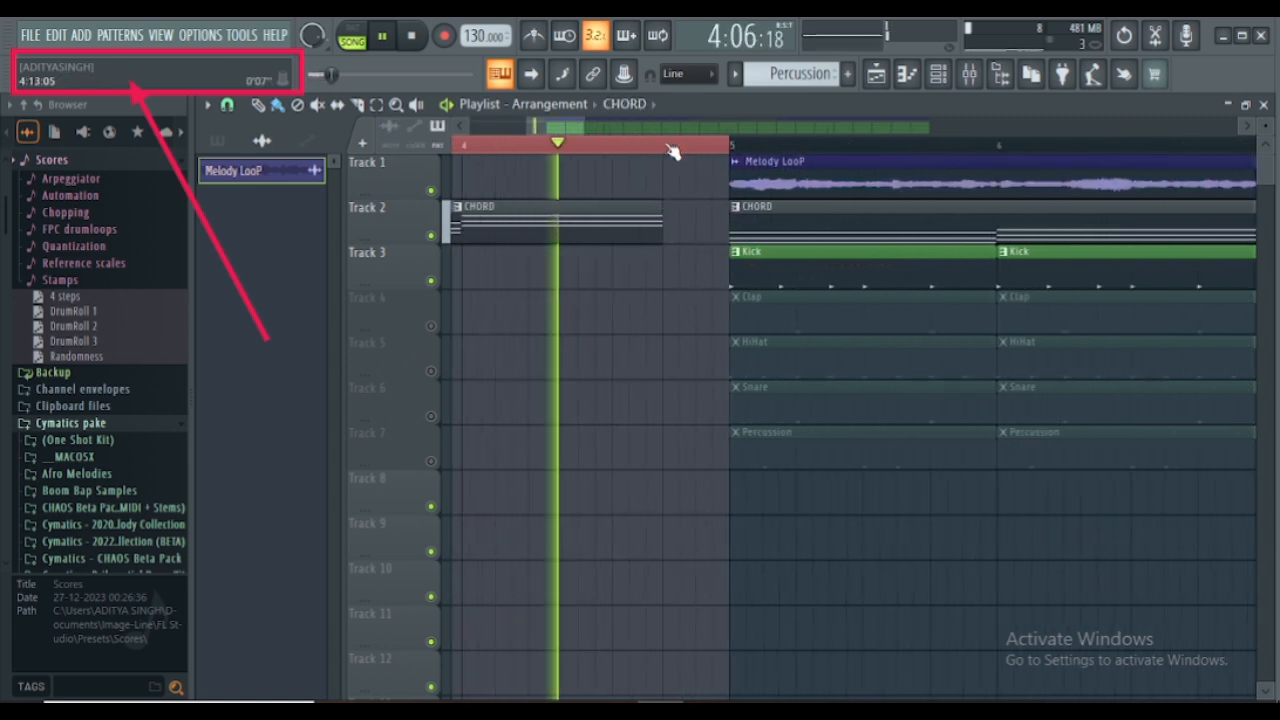
scroll(672, 150, down, 5)
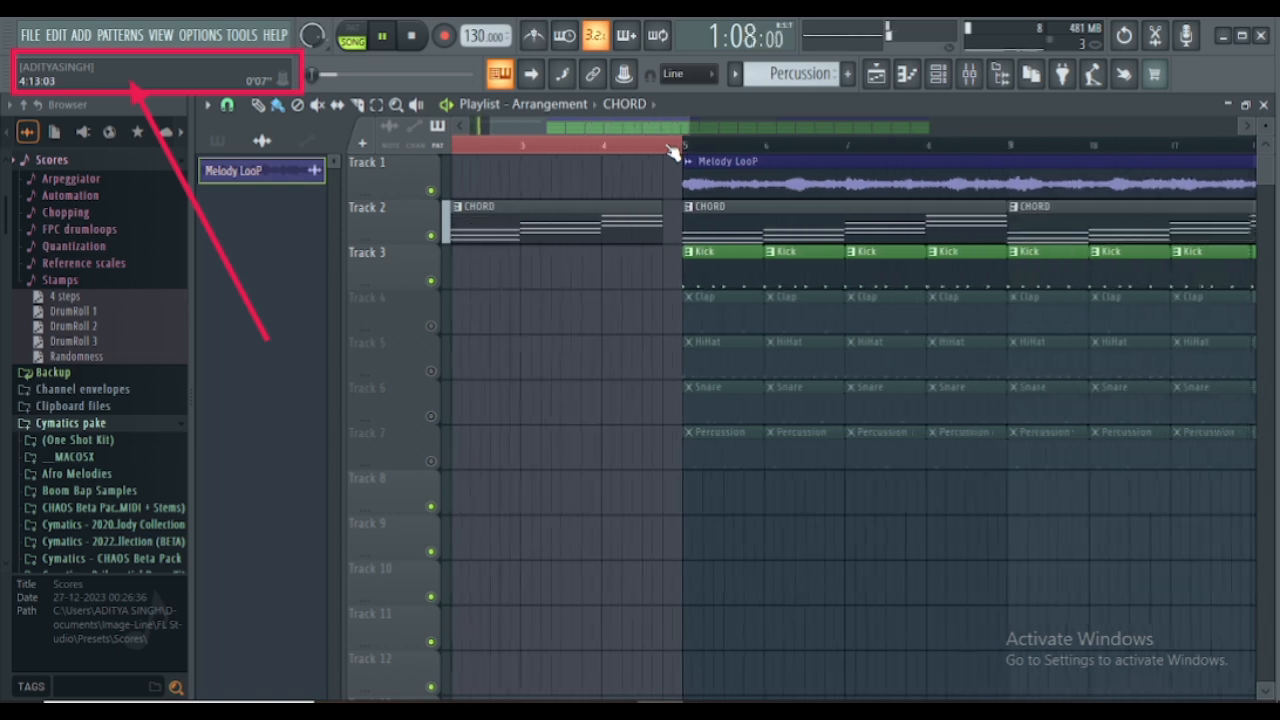
scroll(674, 152, down, 1)
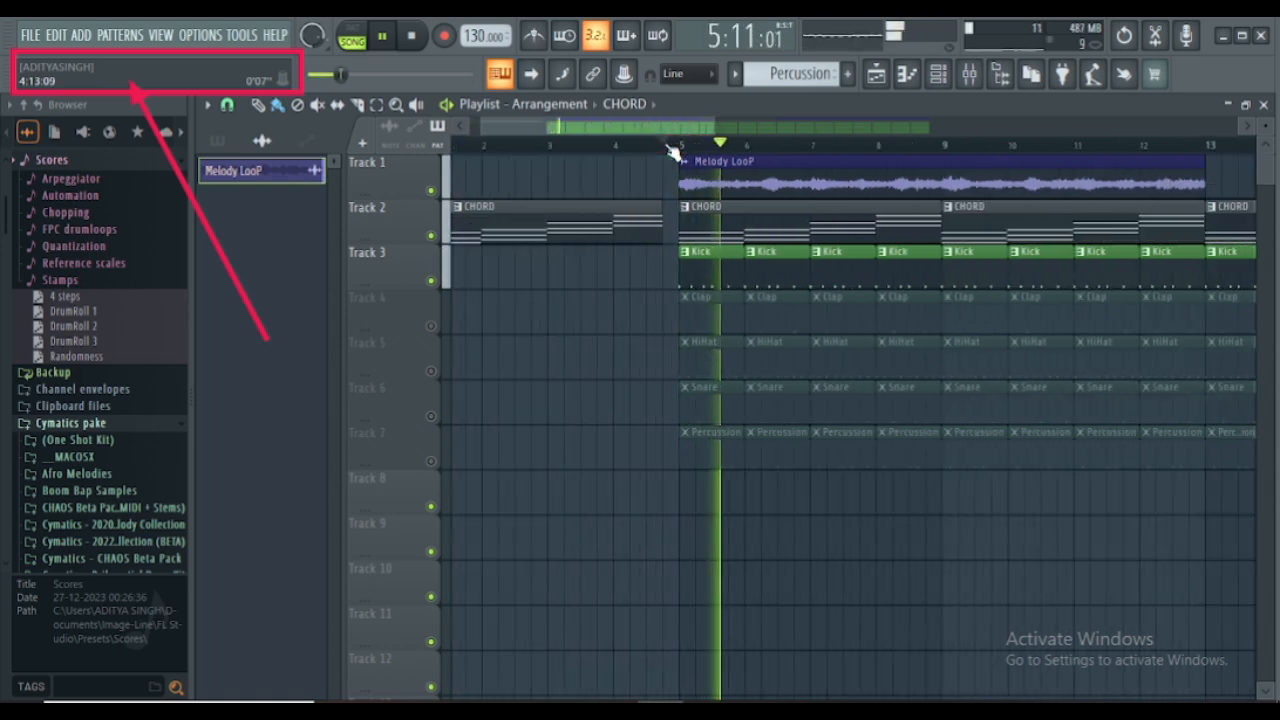
click(510, 155)
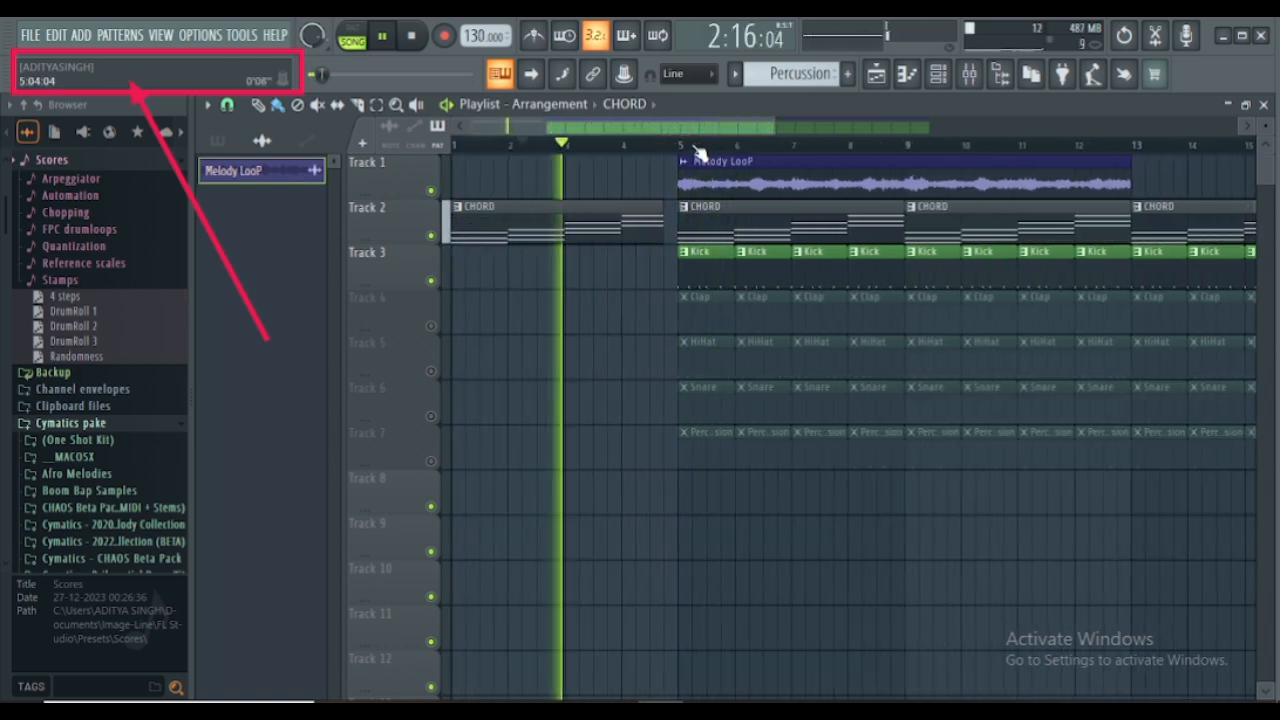
scroll(530, 152, down, 3)
scroll(698, 152, down, 1)
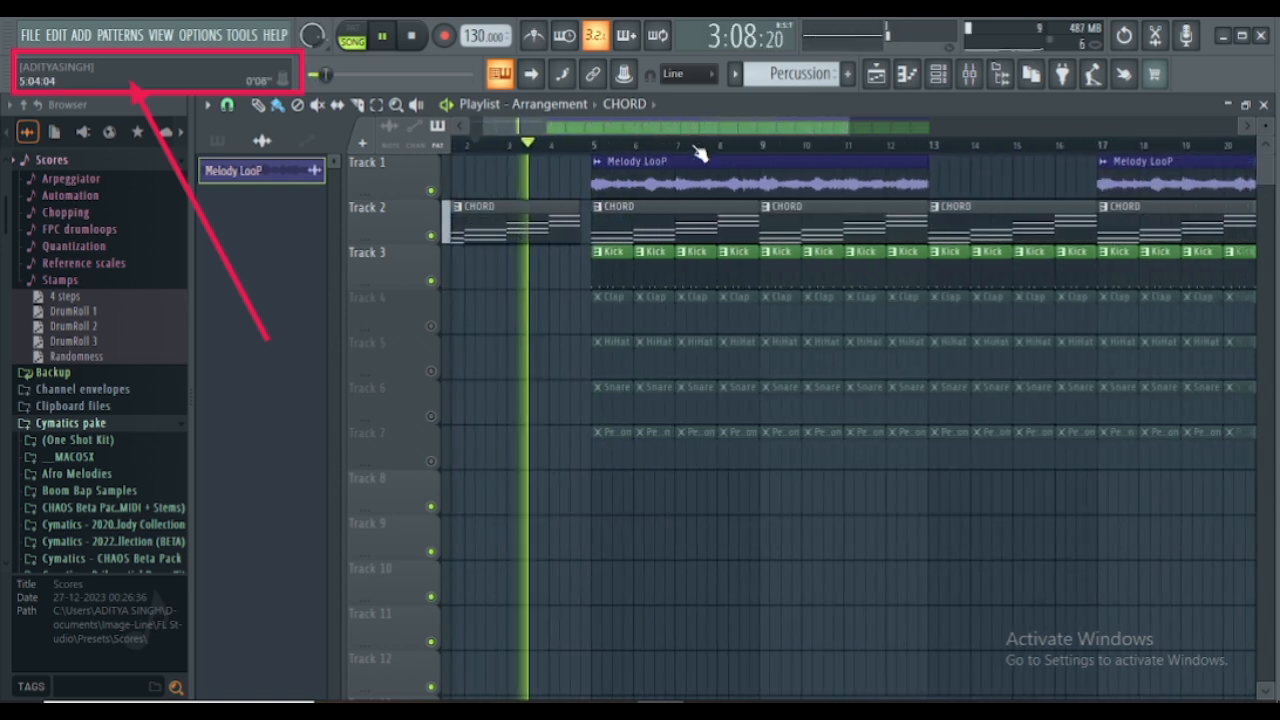
- Unmute Tracks 4 to 7 while the arrangement plays, and stop playback
click(431, 326)
click(432, 371)
click(432, 416)
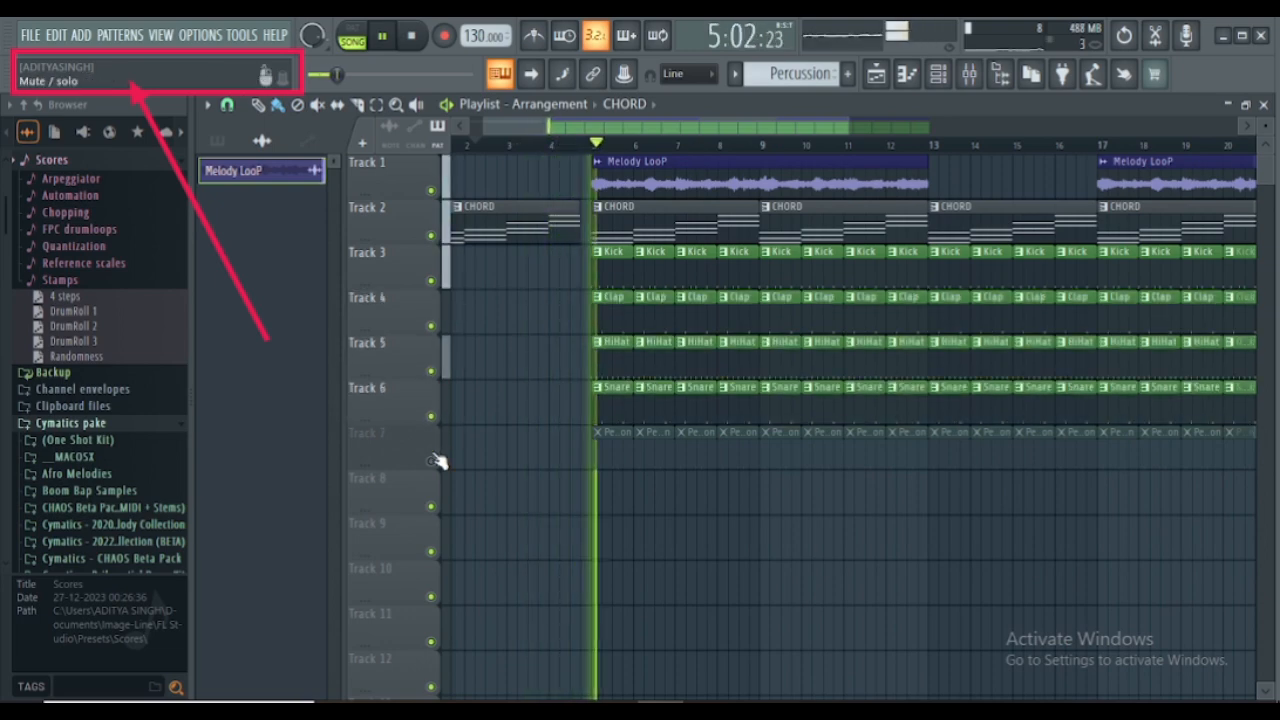
click(432, 461)
key(space)
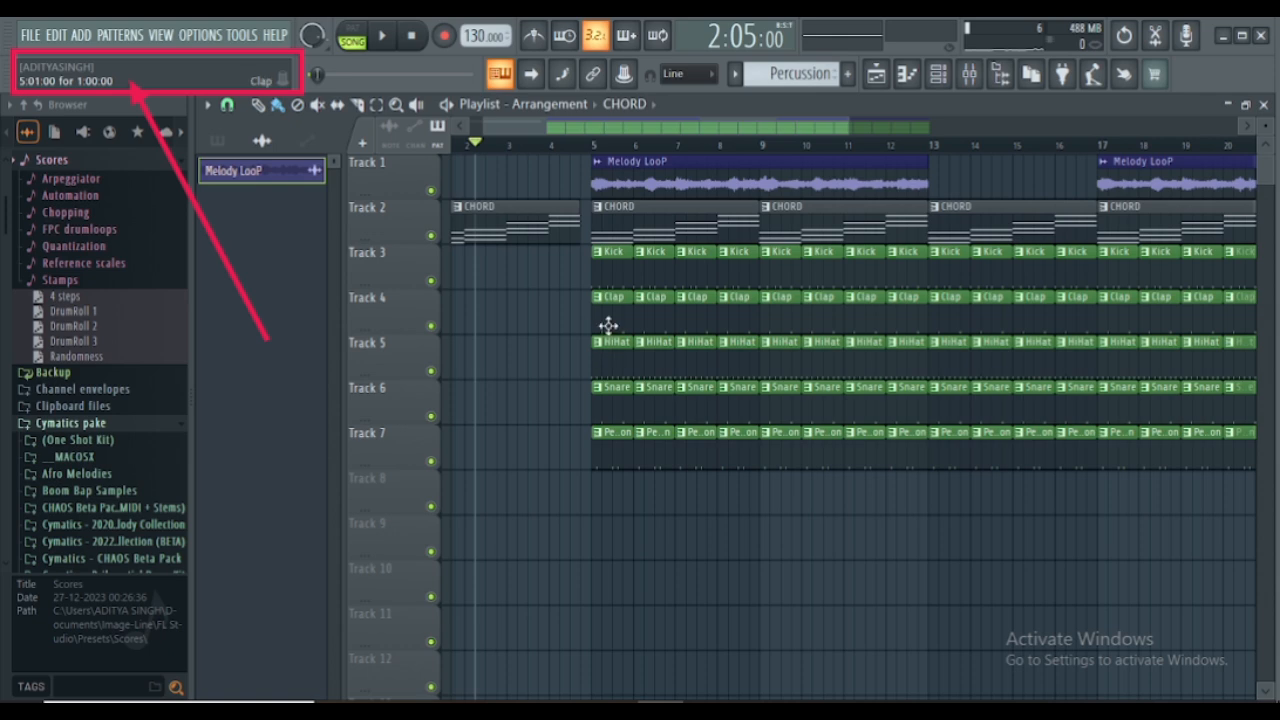
- Delete the Snare clips in bars 5 to 7 on Track 6
right_click(611, 408)
right_click(651, 408)
right_click(690, 404)
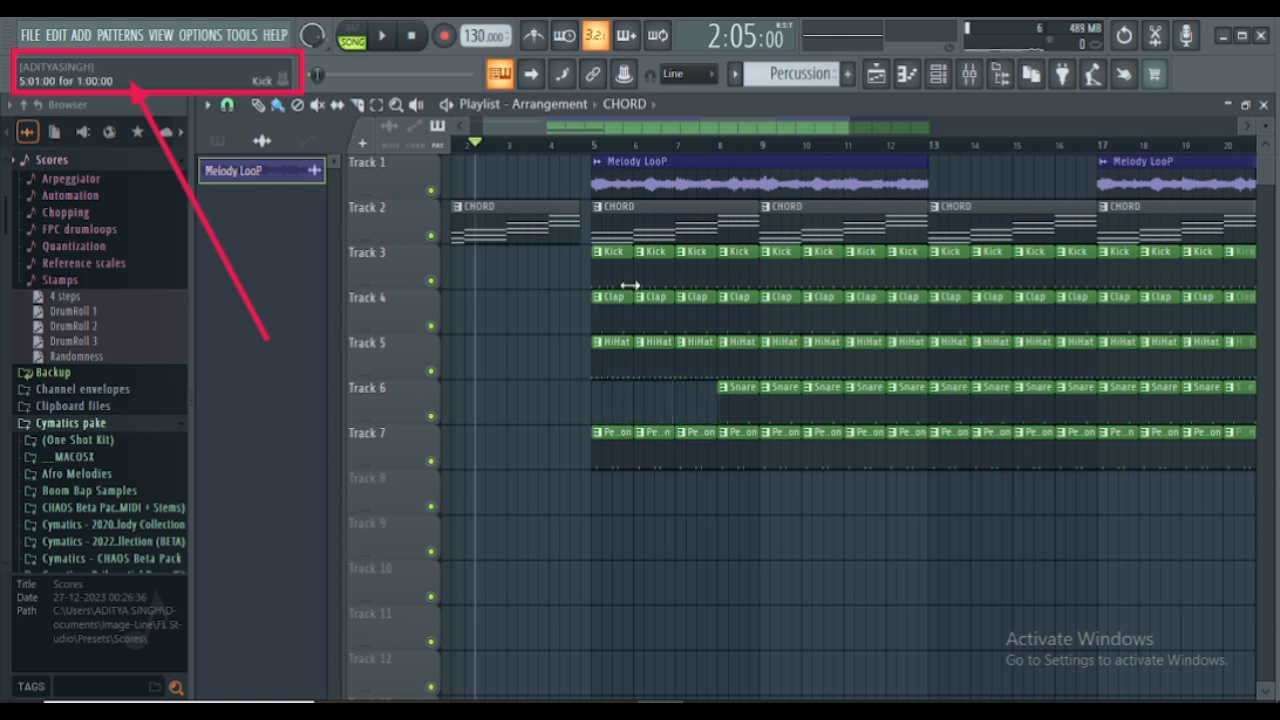
- Delete the Kick clips in bars 5 to 9 on Track 3 so the kick enters at bar 10
right_click(630, 282)
right_click(666, 265)
right_click(702, 267)
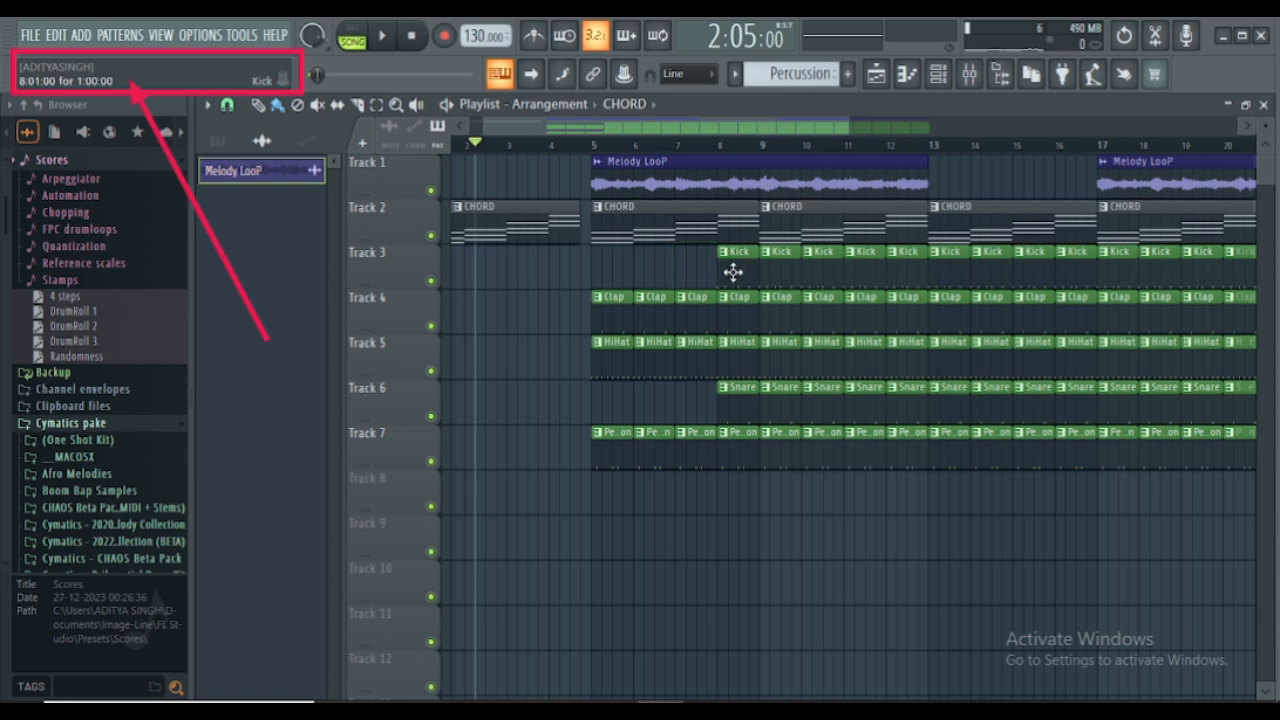
right_click(752, 274)
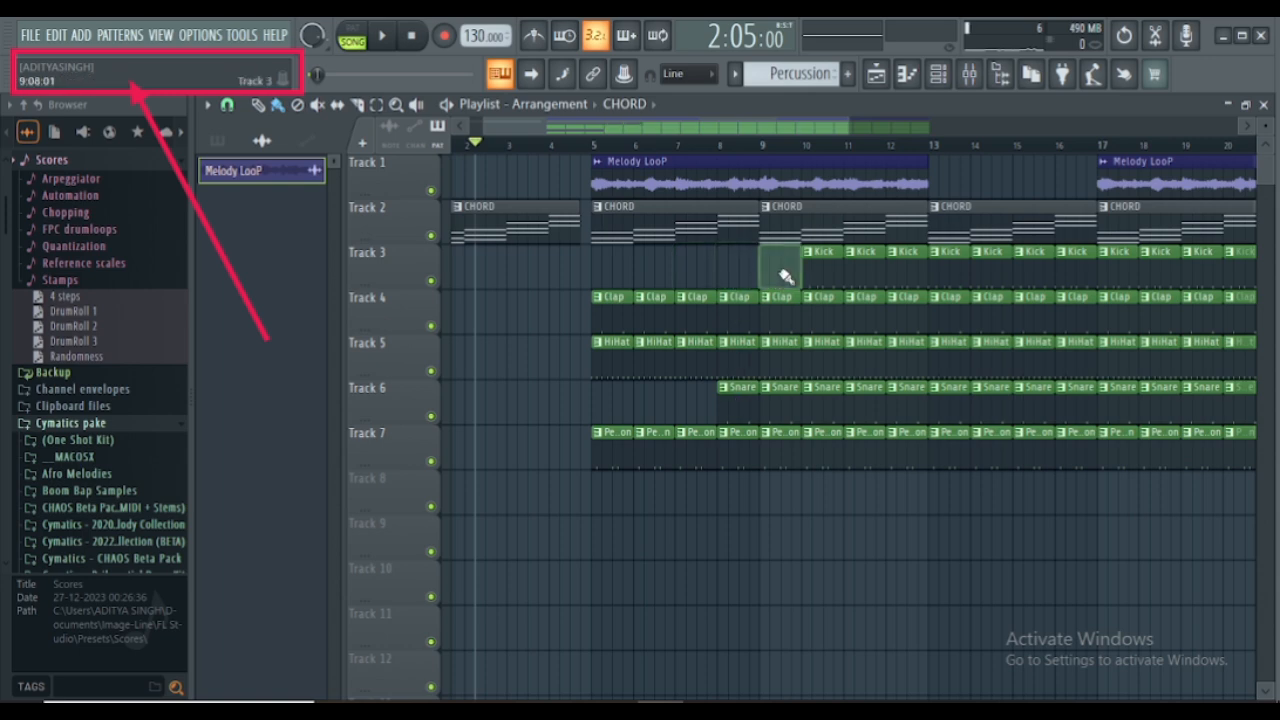
right_click(785, 272)
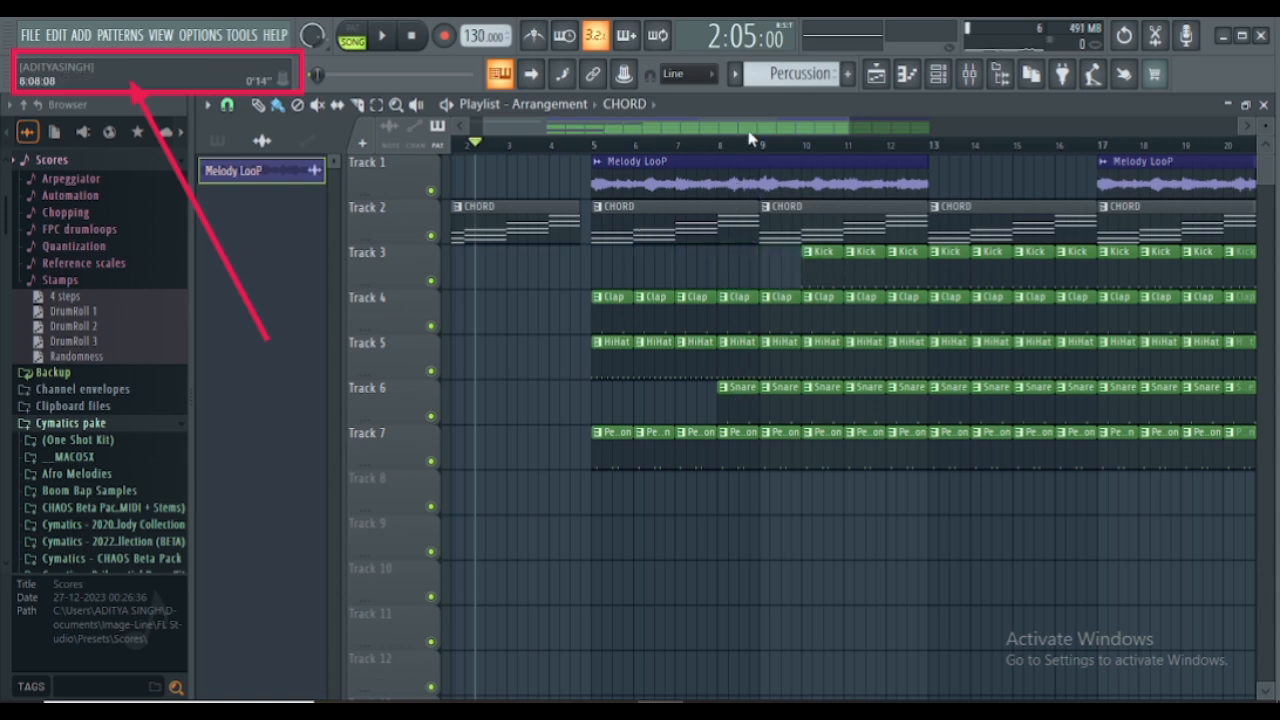
- Select bars 5 to 8 on the timeline and play that section to hear the thinned-out drums
drag(762, 148, 598, 155)
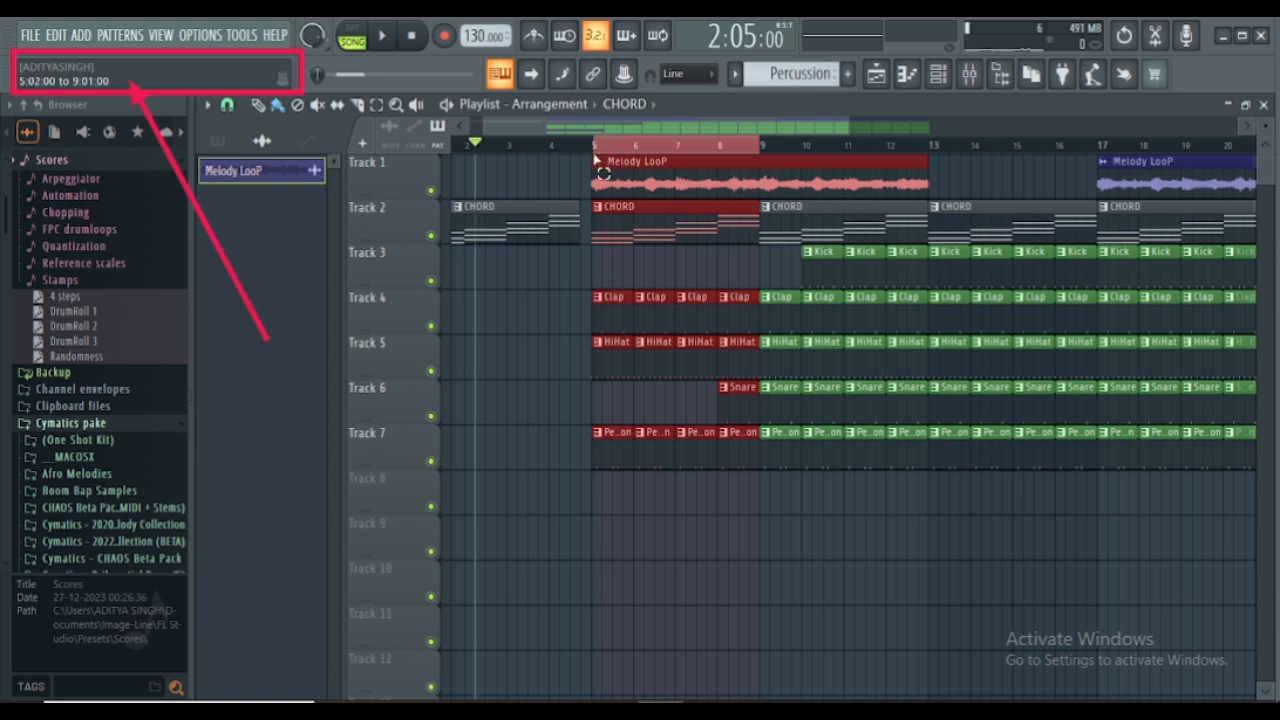
key(space)
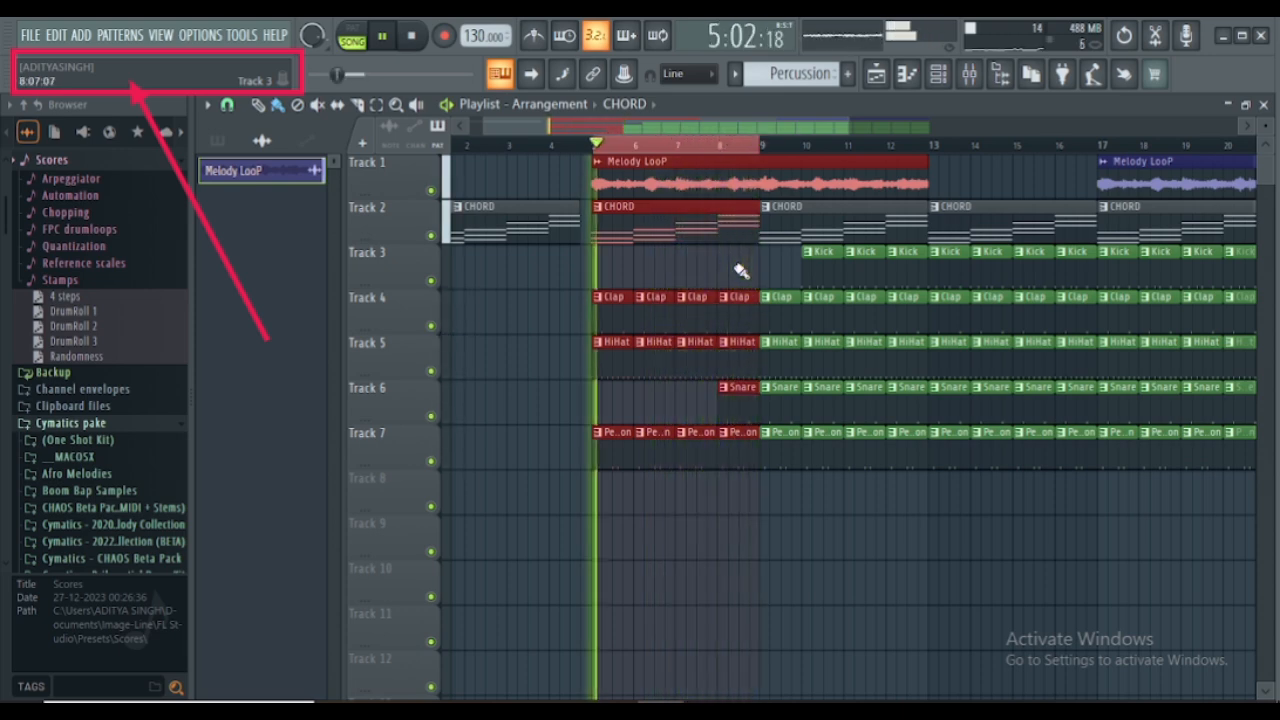
key(space)
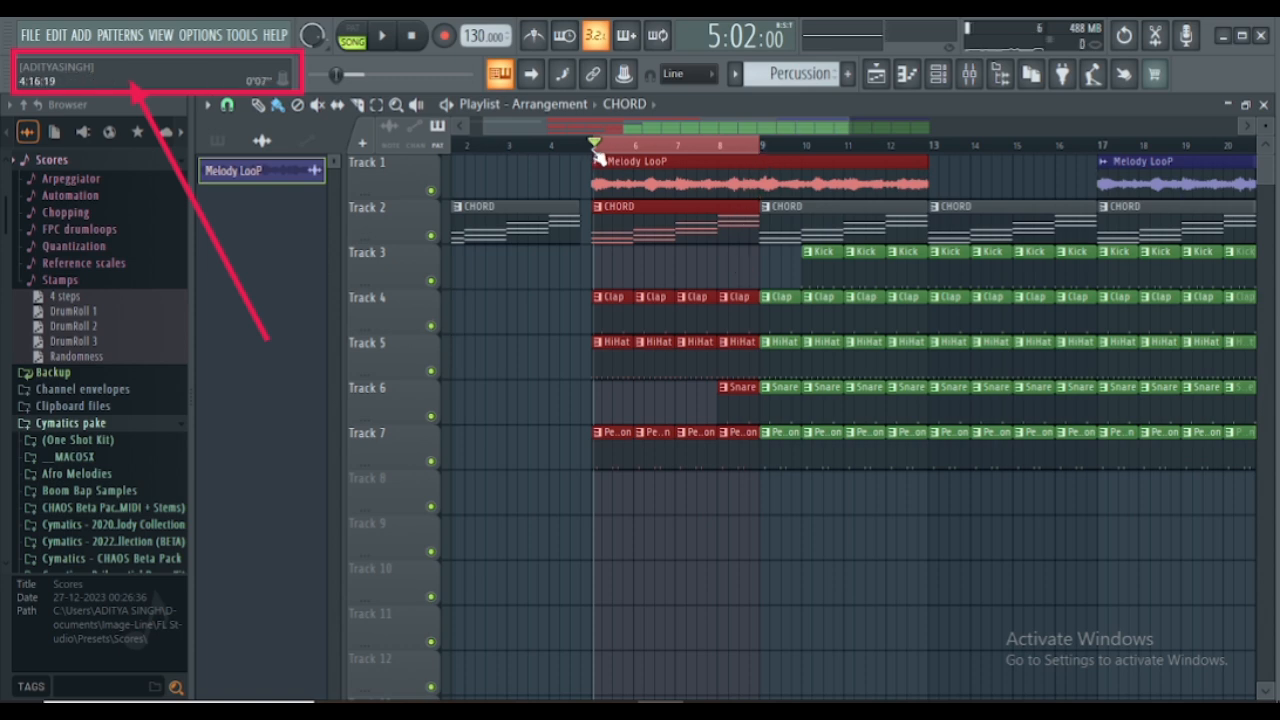
drag(595, 148, 440, 163)
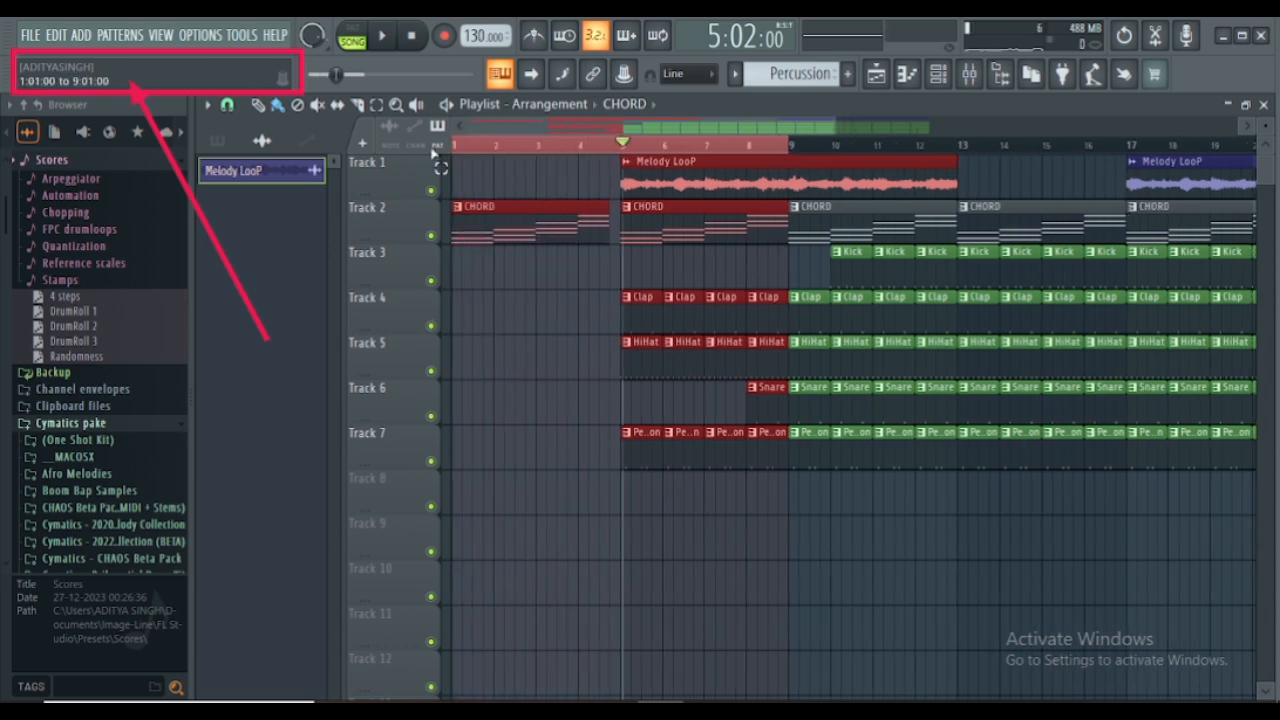
click(788, 146)
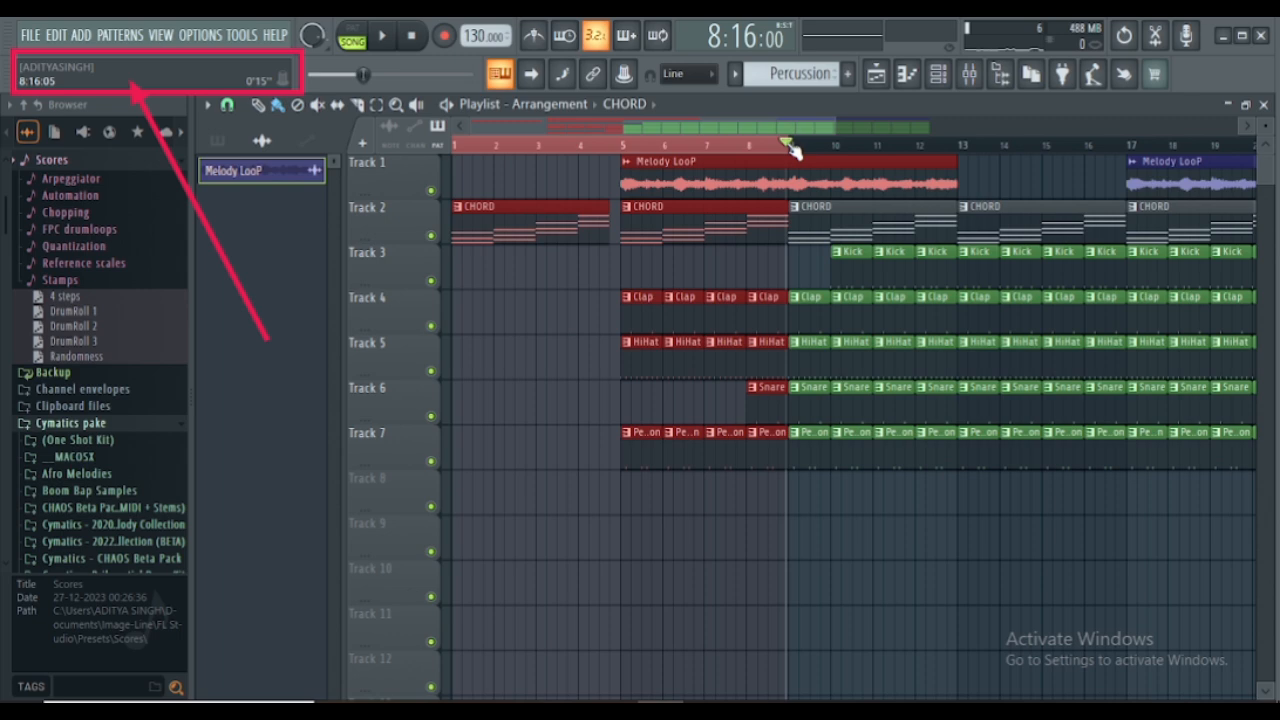
drag(790, 148, 958, 175)
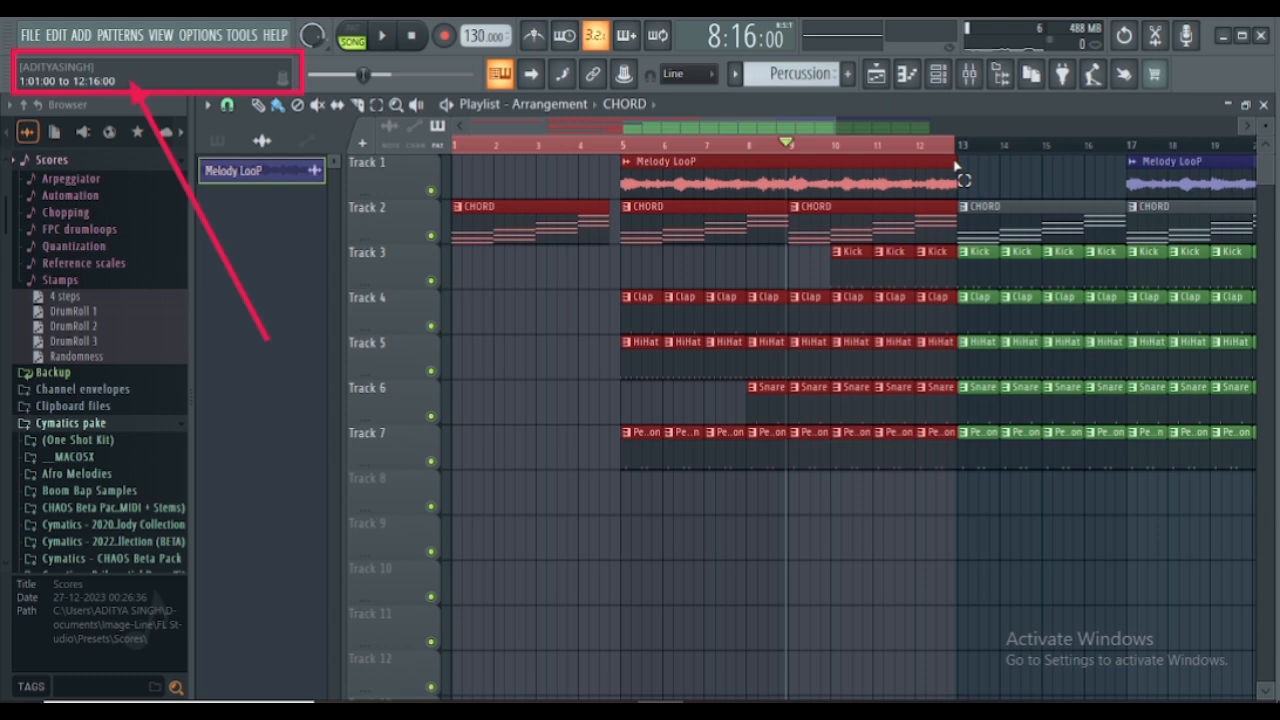
drag(956, 167, 866, 152)
- Clear the time selection and place the playhead at 9:03:00, just after the start of bar 9
click(806, 148)
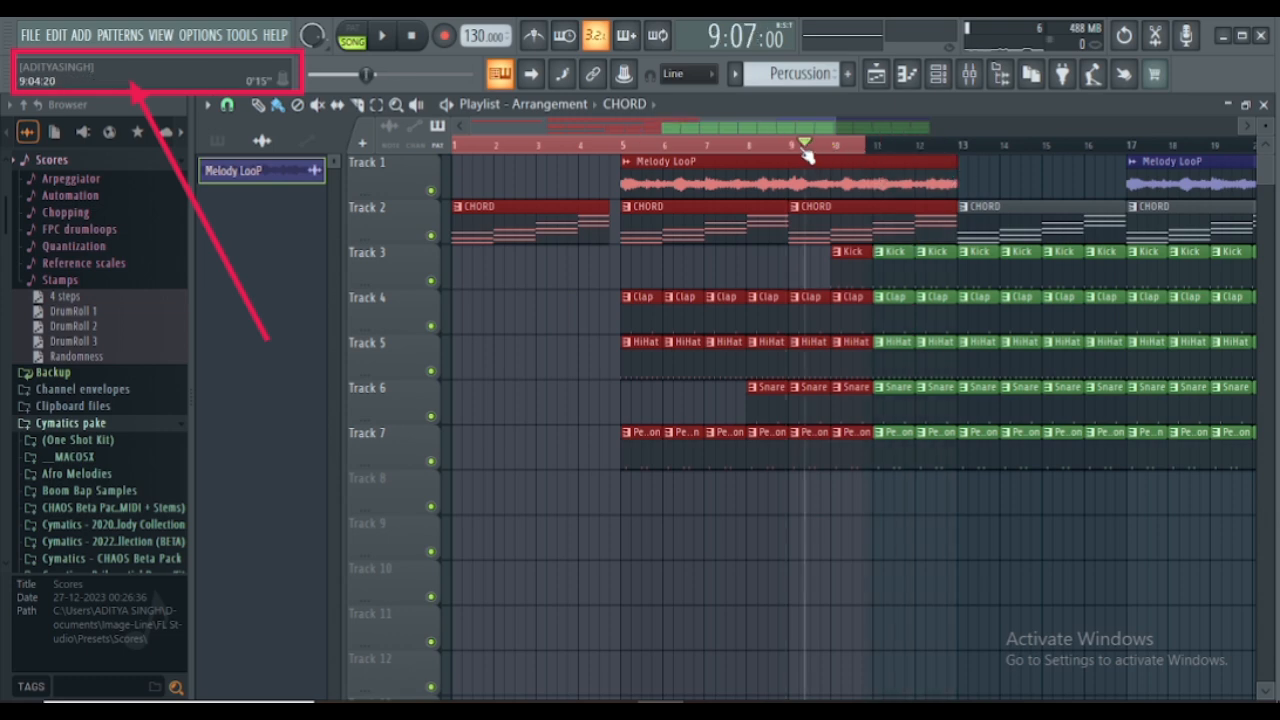
click(796, 148)
click(796, 148)
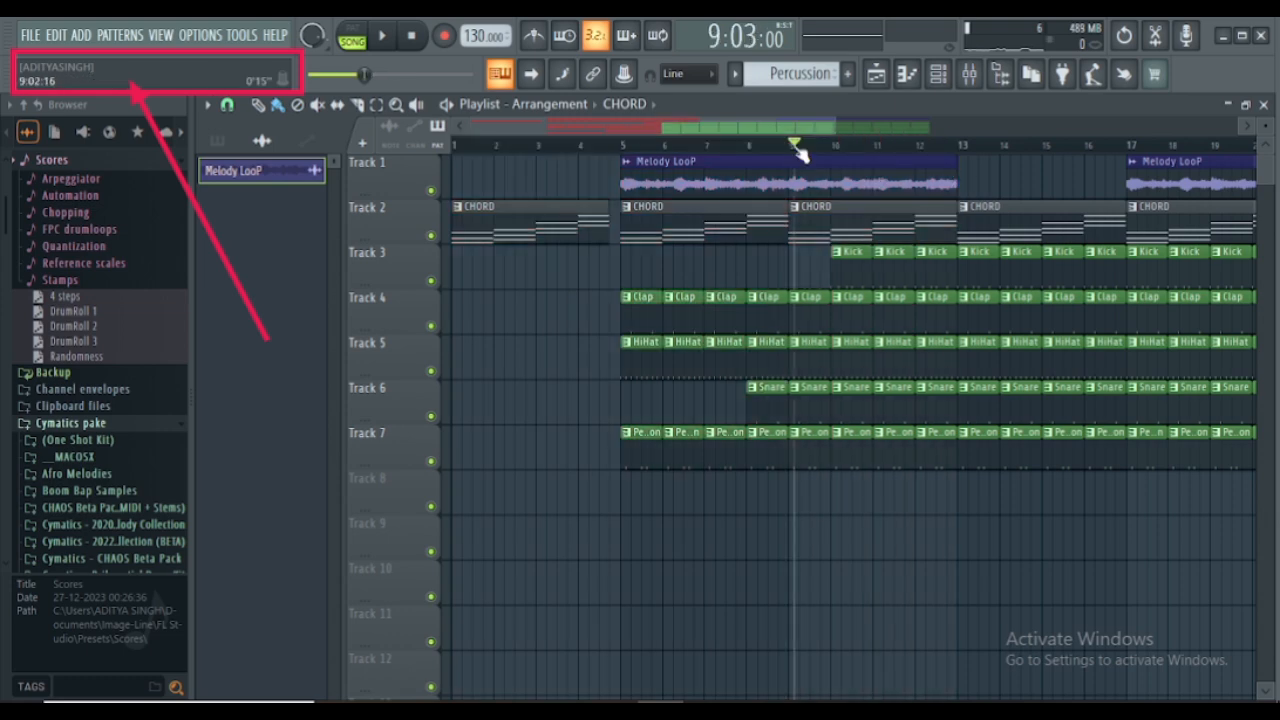
- Move the playhead to the start of bar 9 and play the arrangement from there
click(790, 148)
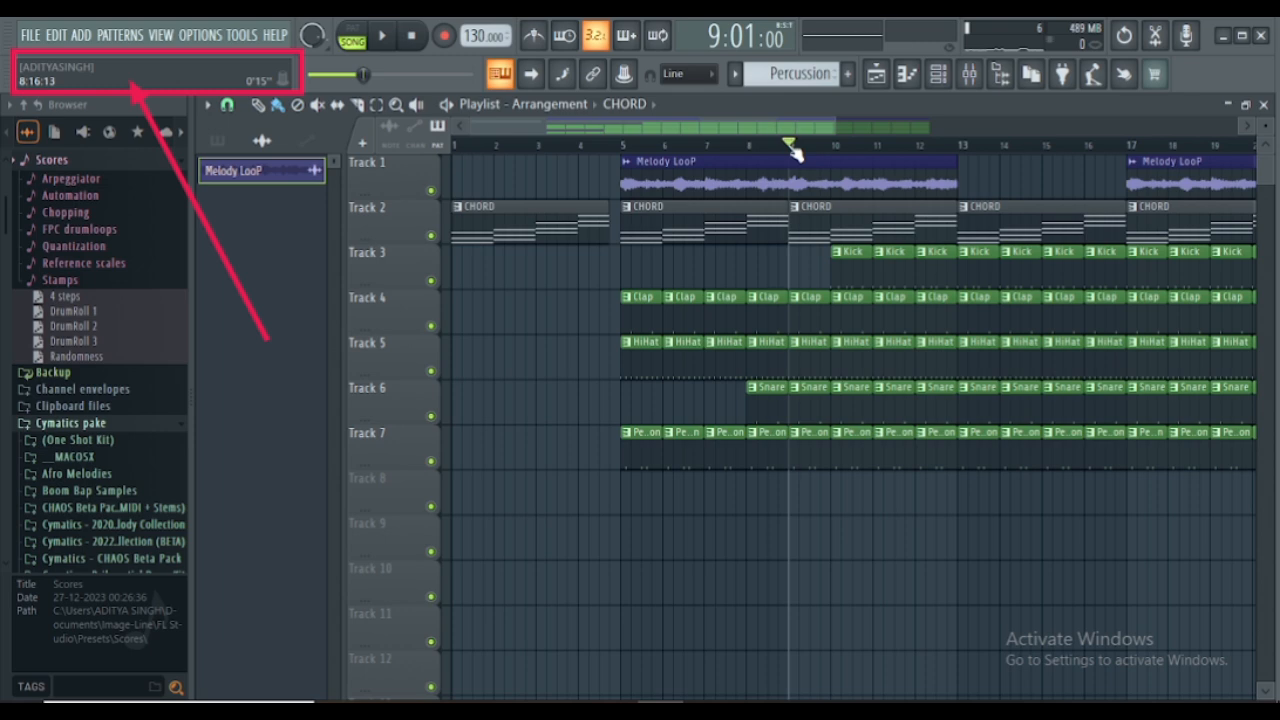
key(space)
scroll(794, 150, down, 2)
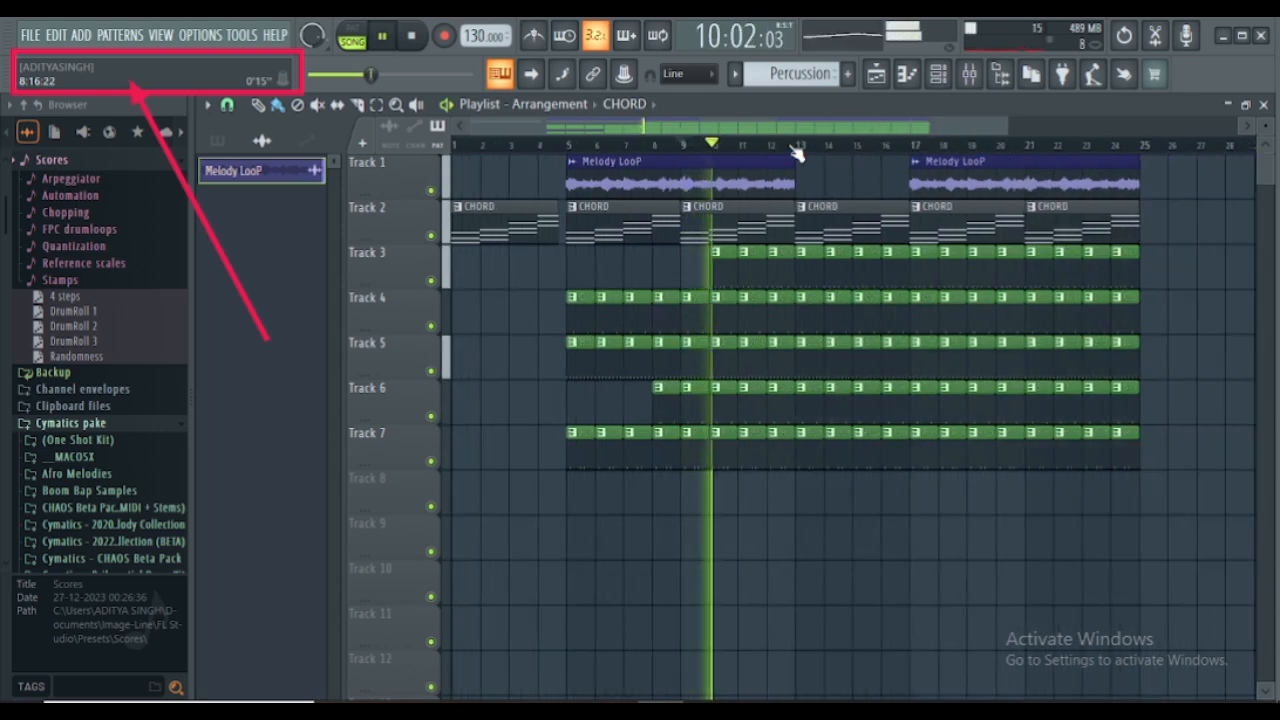
- Delete the Melody LooP clip at bar 17 on Track 1 and place one at bar 13, directly behind the first
right_click(943, 171)
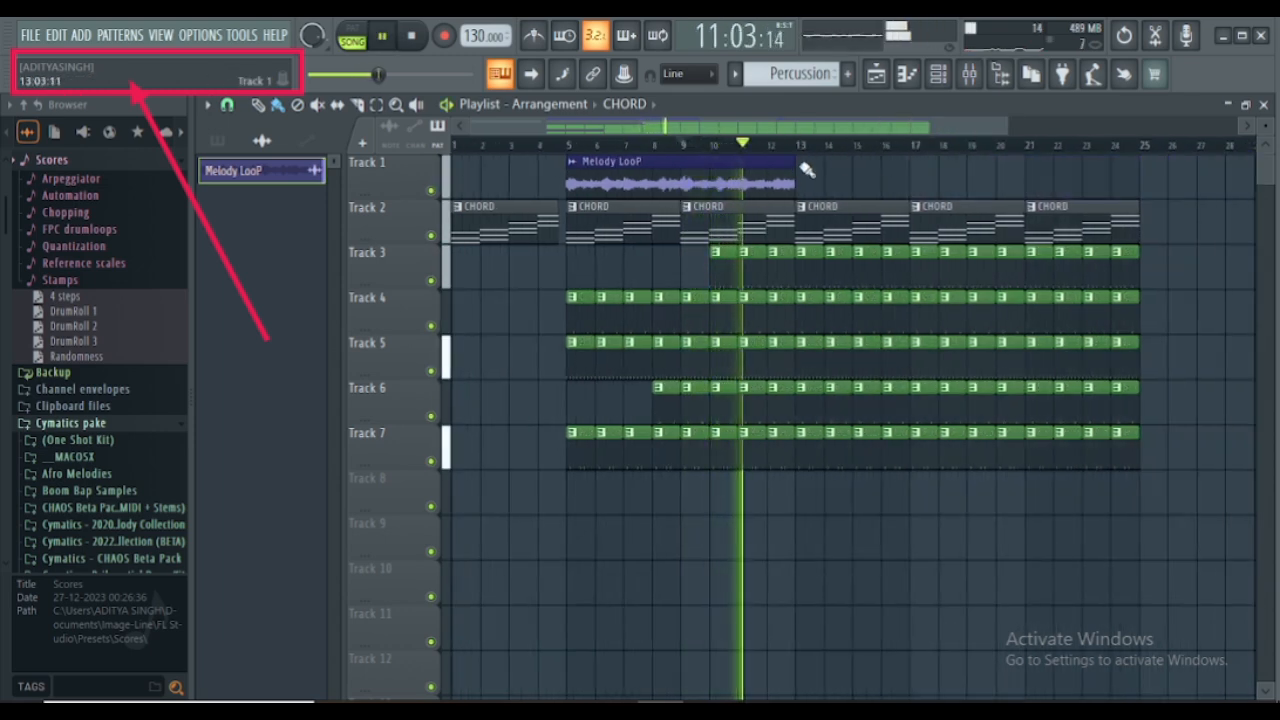
click(806, 171)
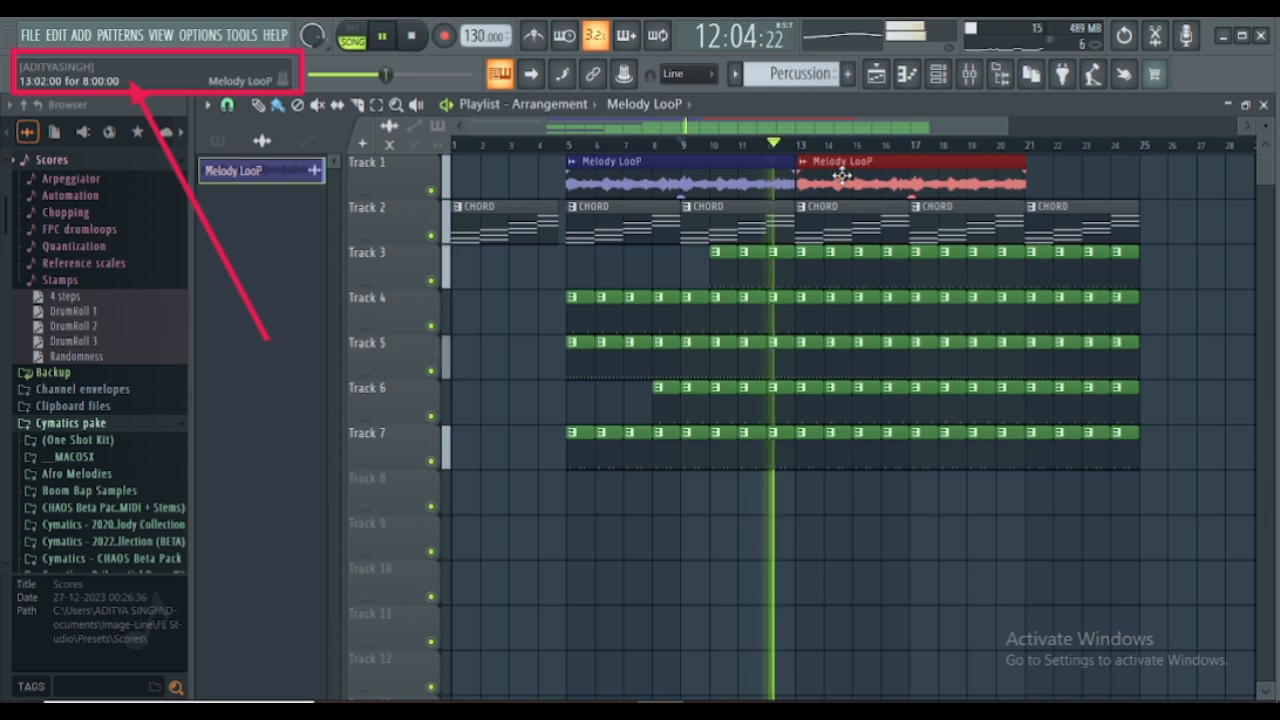
key(space)
scroll(800, 170, up, 3)
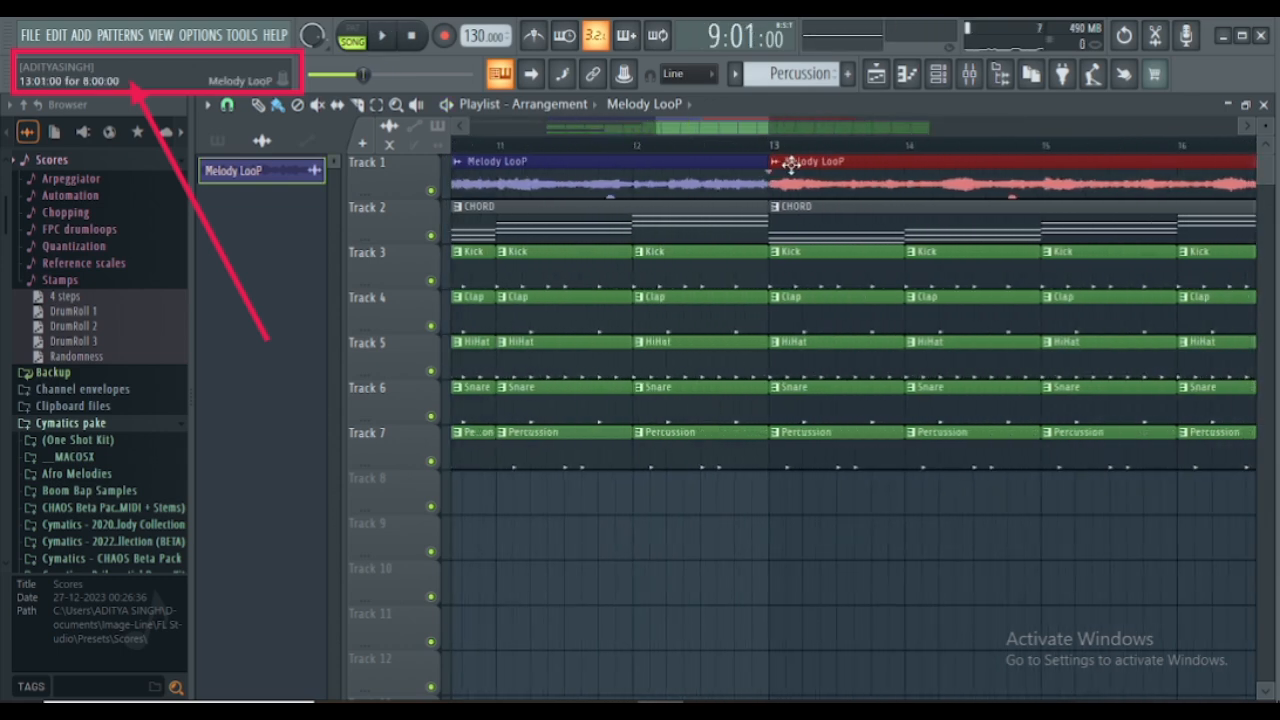
scroll(771, 152, down, 4)
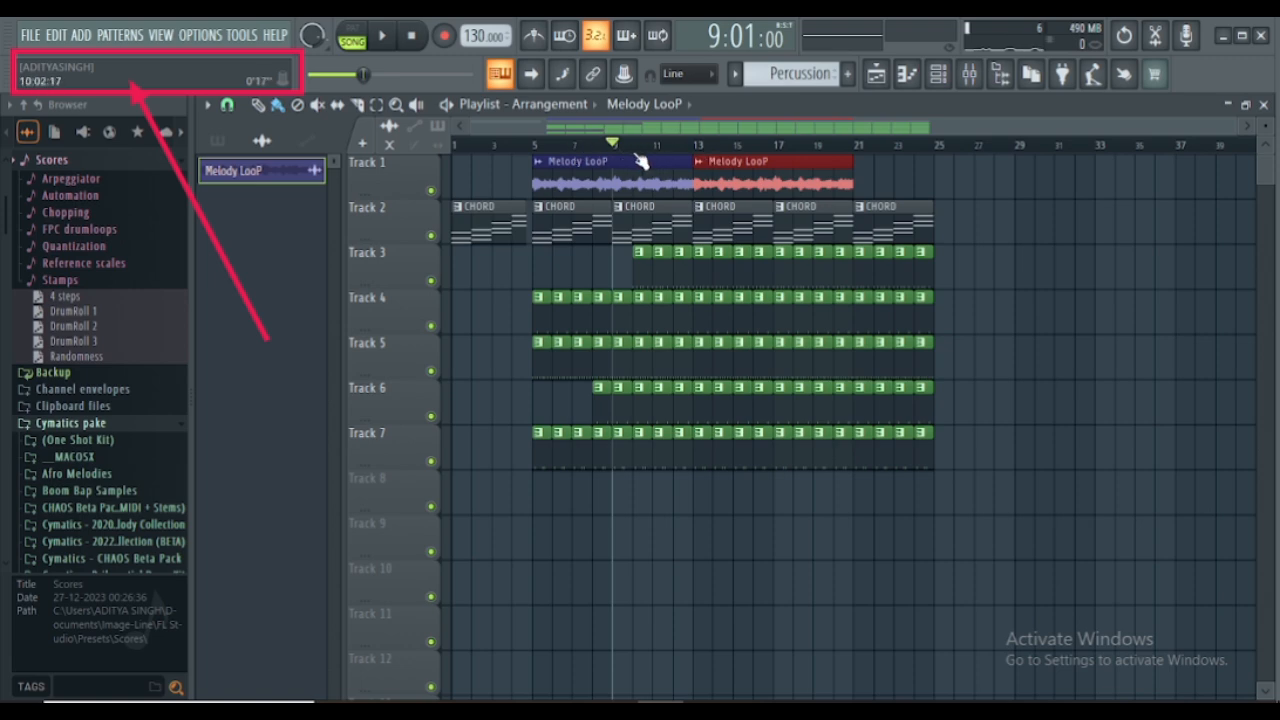
- Select bars 9 to 24 on the timeline
scroll(640, 160, up, 3)
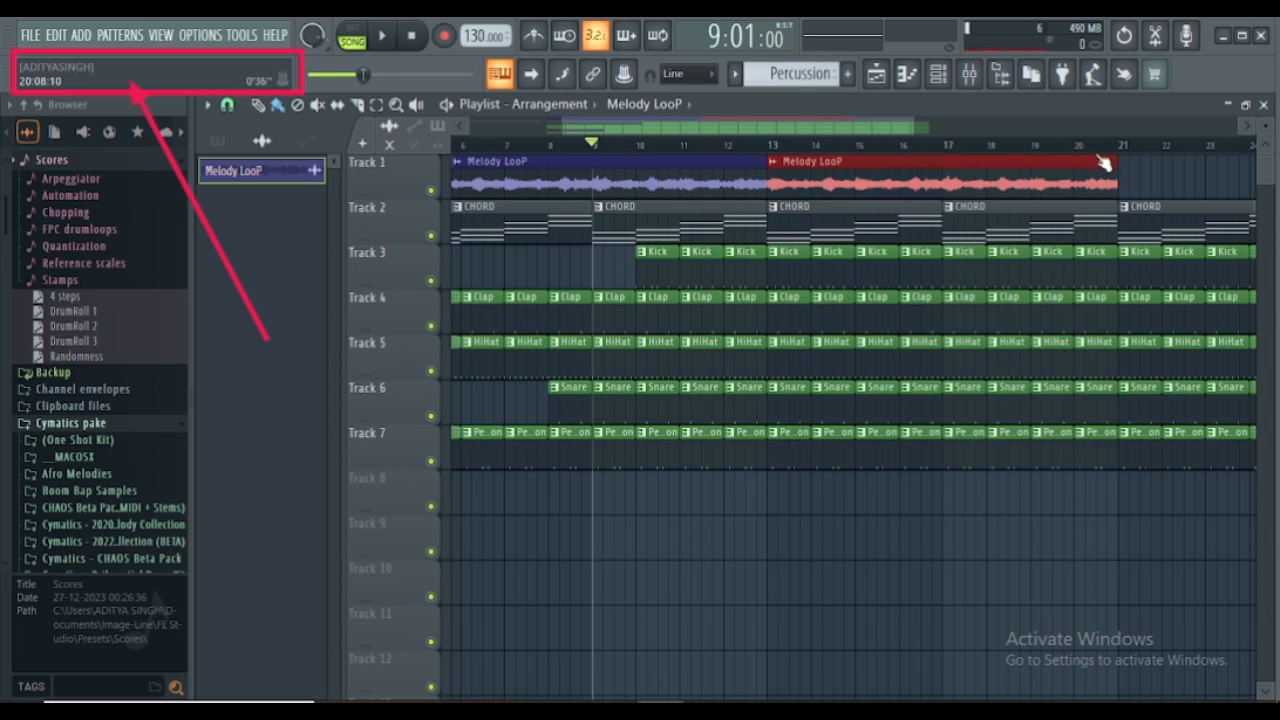
scroll(1020, 150, down, 2)
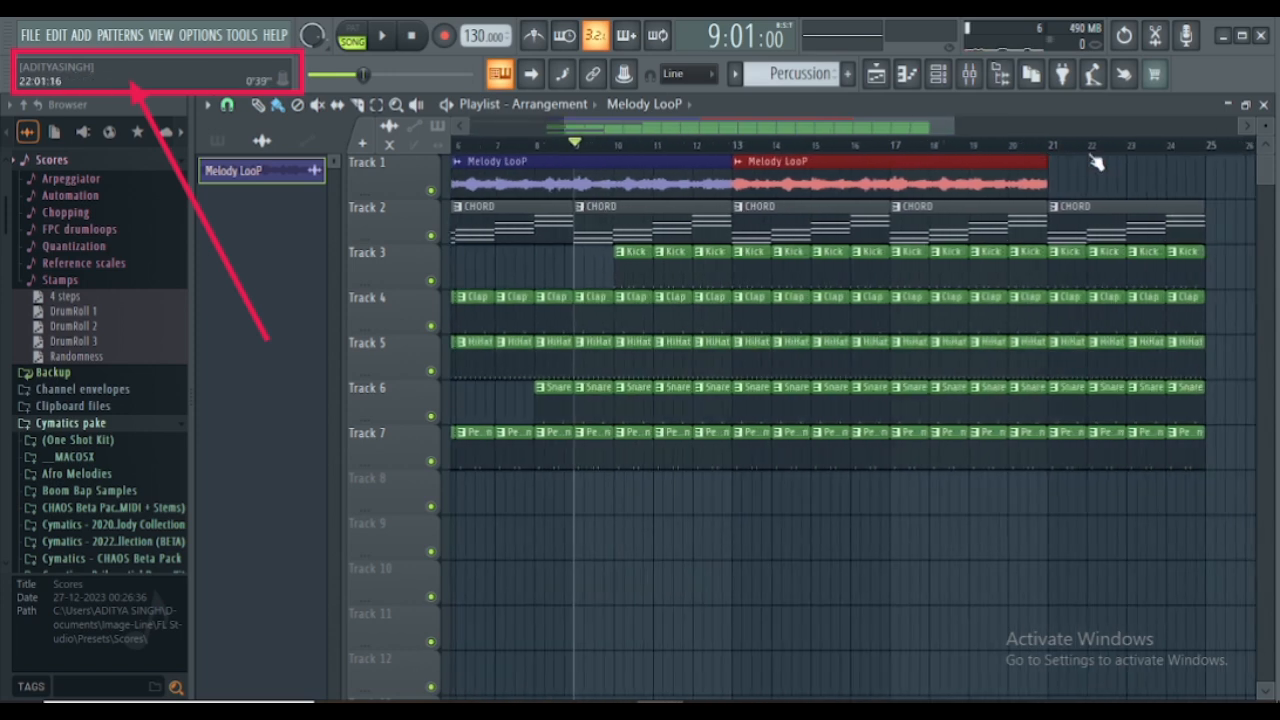
click(1172, 152)
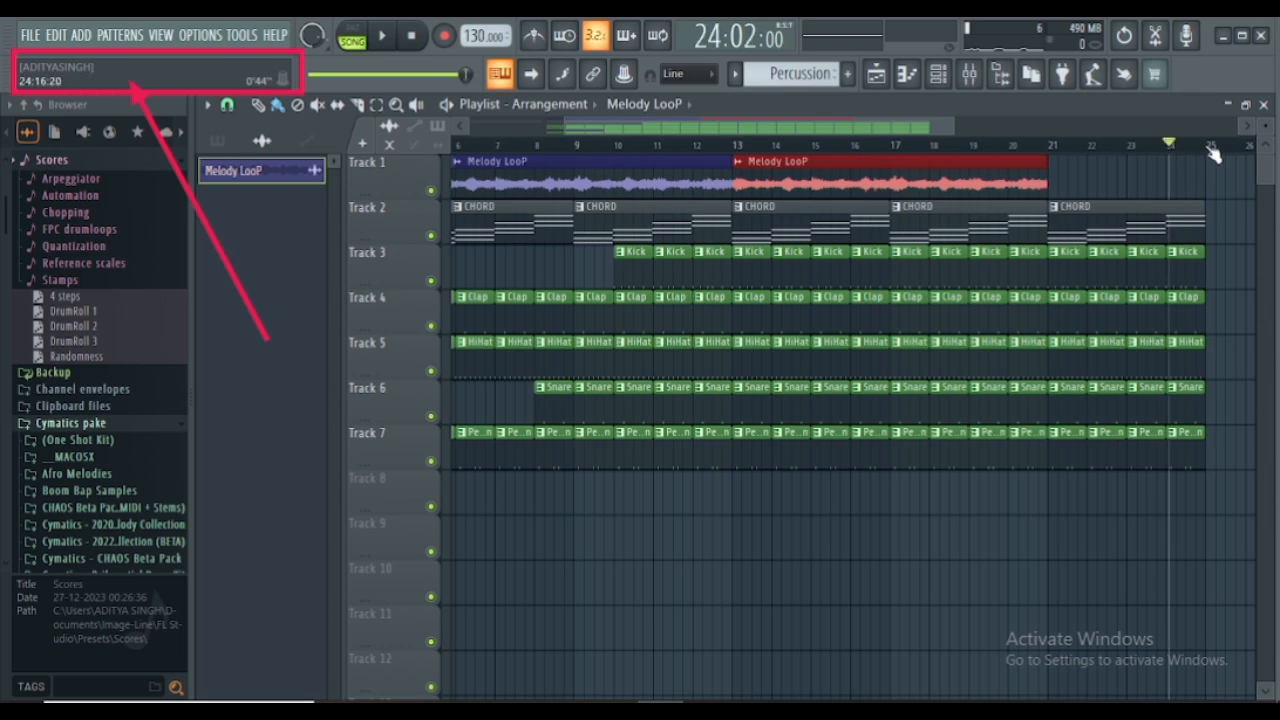
click(1209, 150)
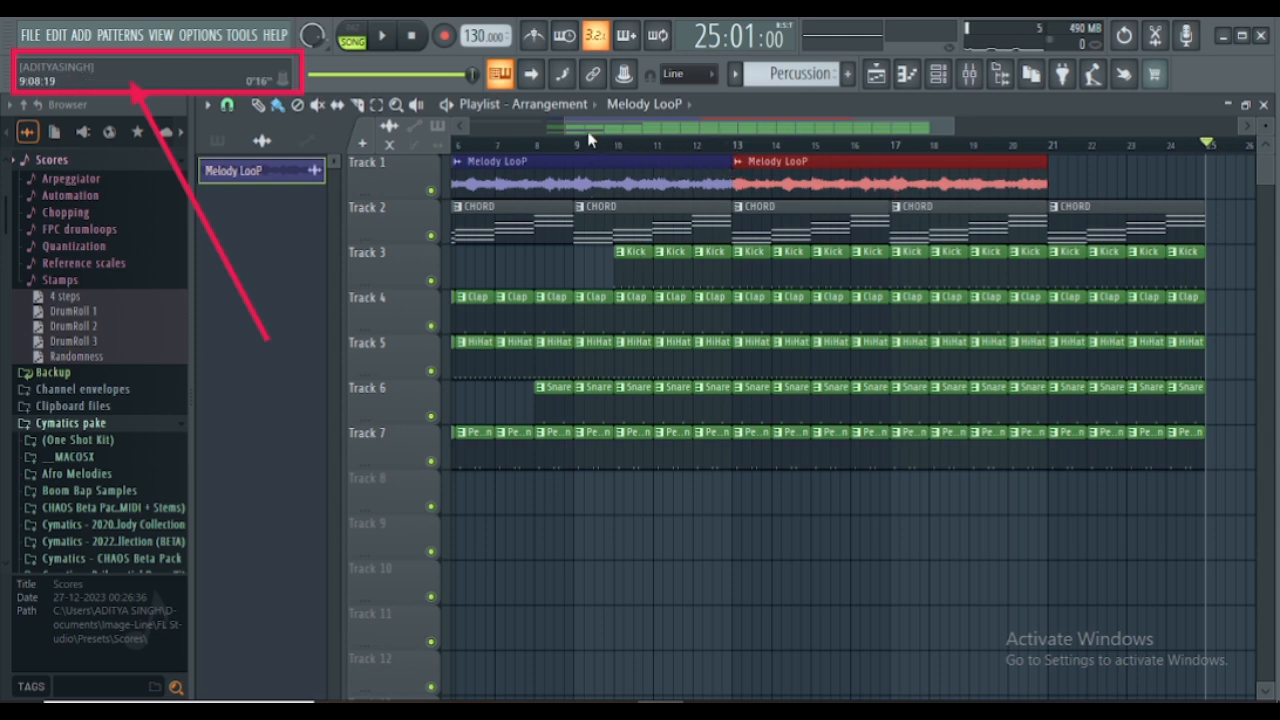
drag(580, 145, 1183, 245)
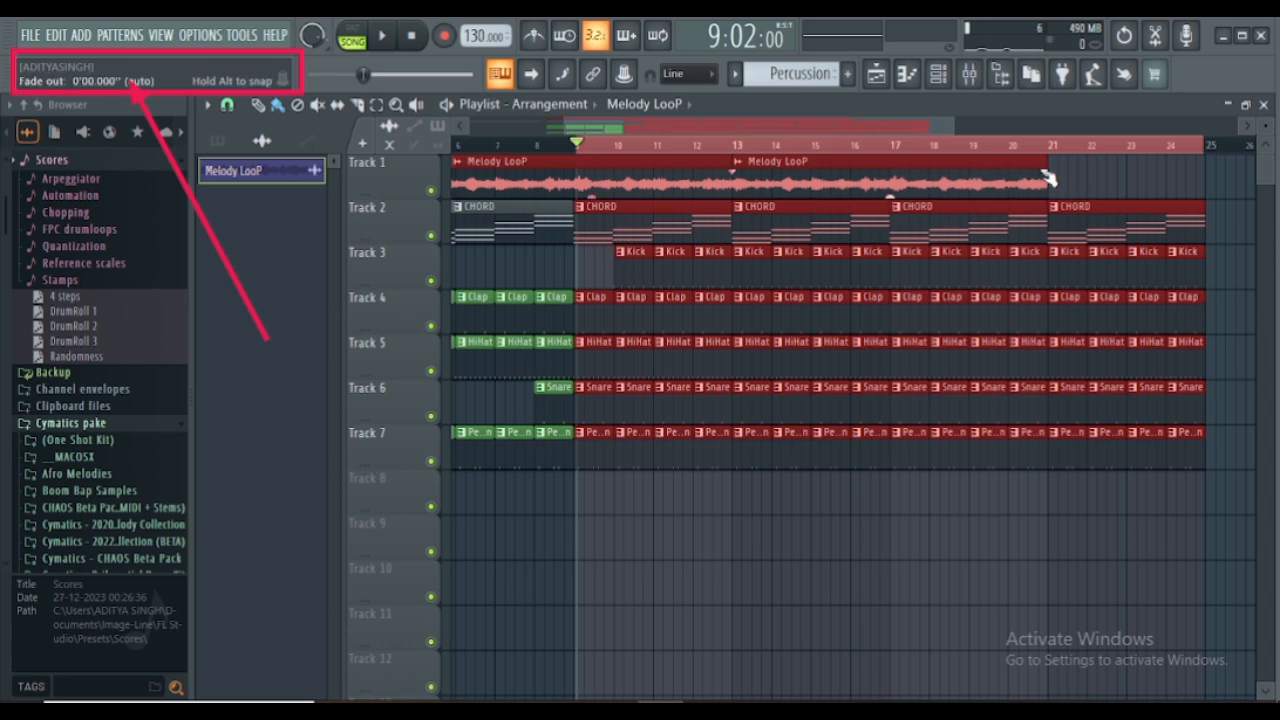
- Place a third Melody LooP clip on Track 1 at bar 21, directly after the second one
click(1058, 182)
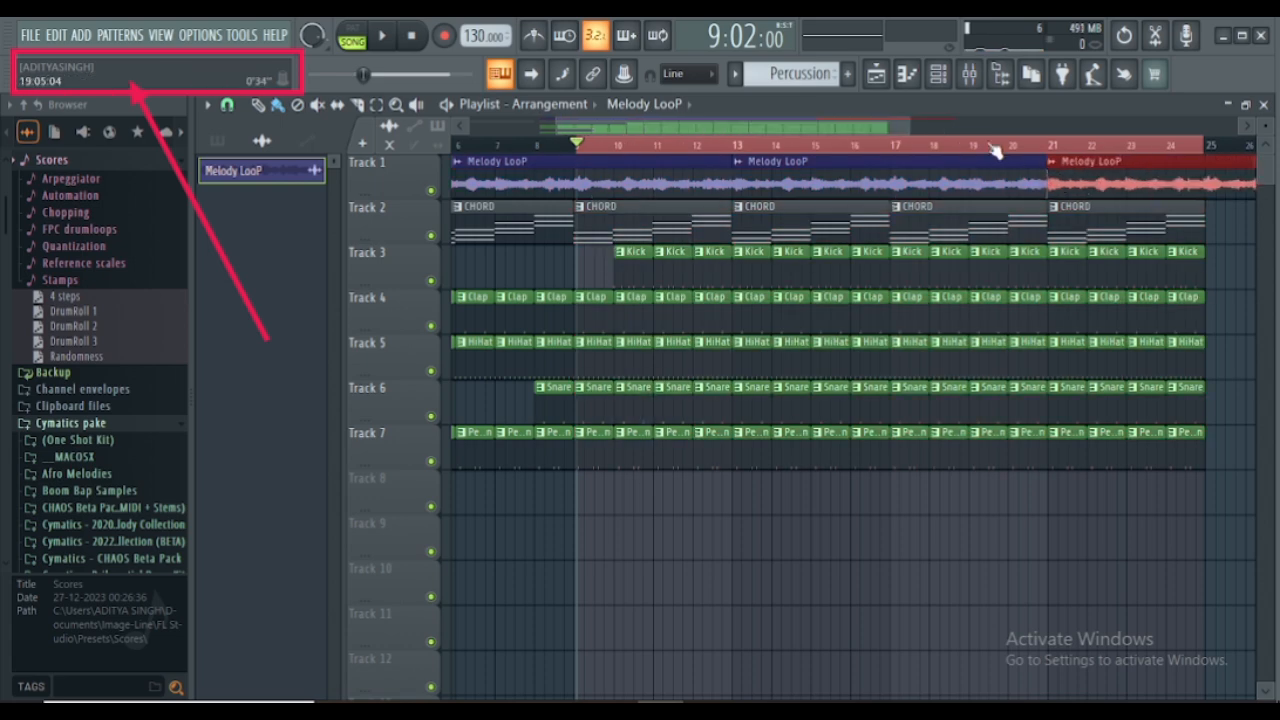
scroll(955, 180, up, 5)
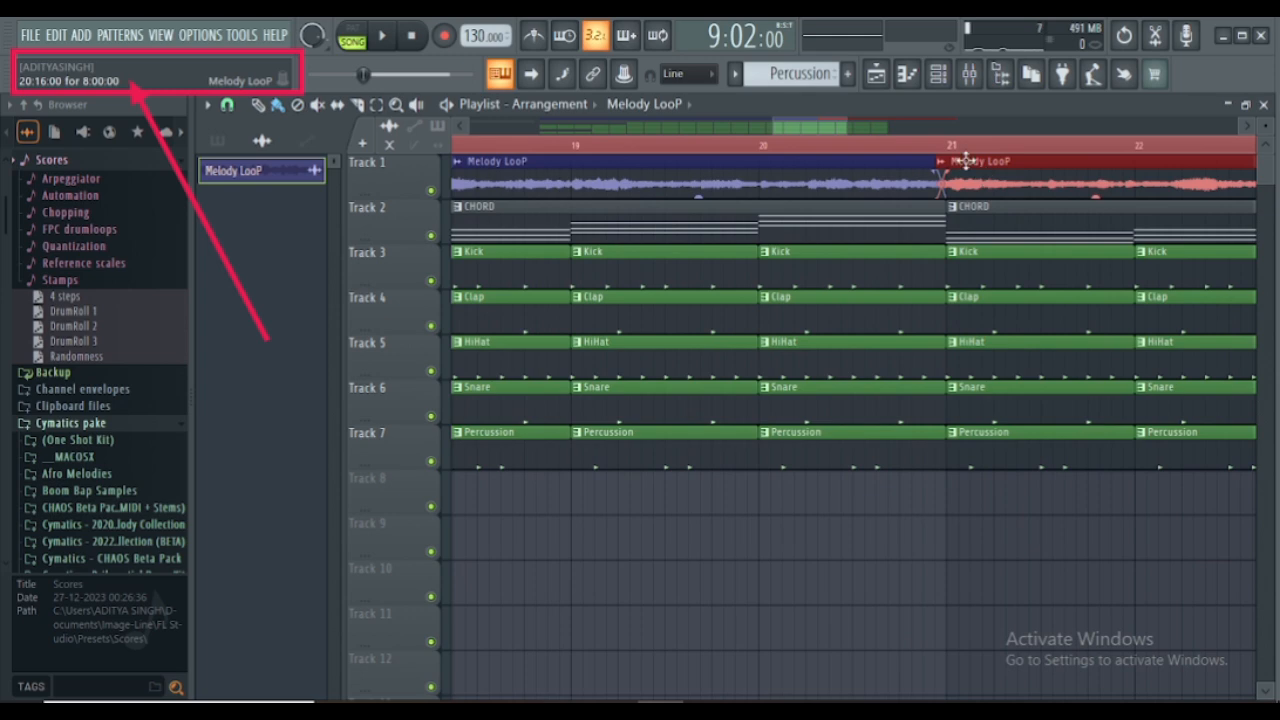
scroll(912, 155, down, 5)
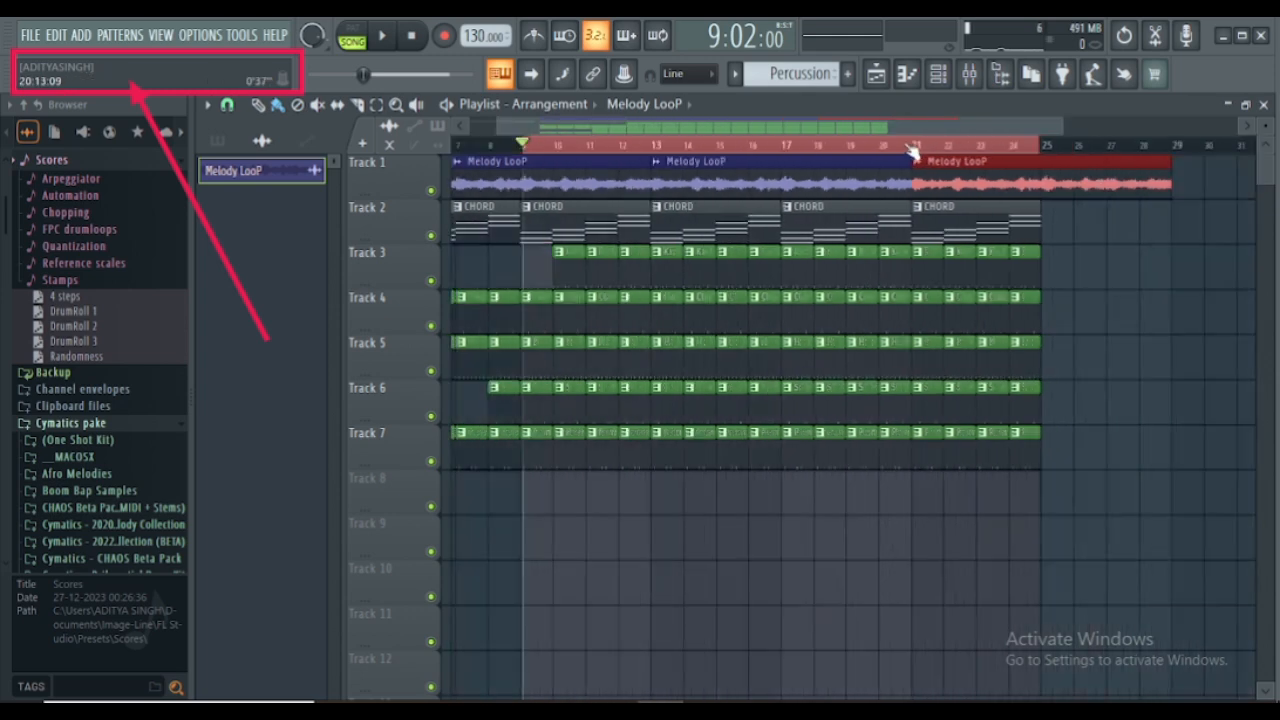
scroll(912, 152, down, 3)
- Keep the third Melody LooP clip on Track 1 and trim it to four bars so it ends with bar 24
right_click(890, 180)
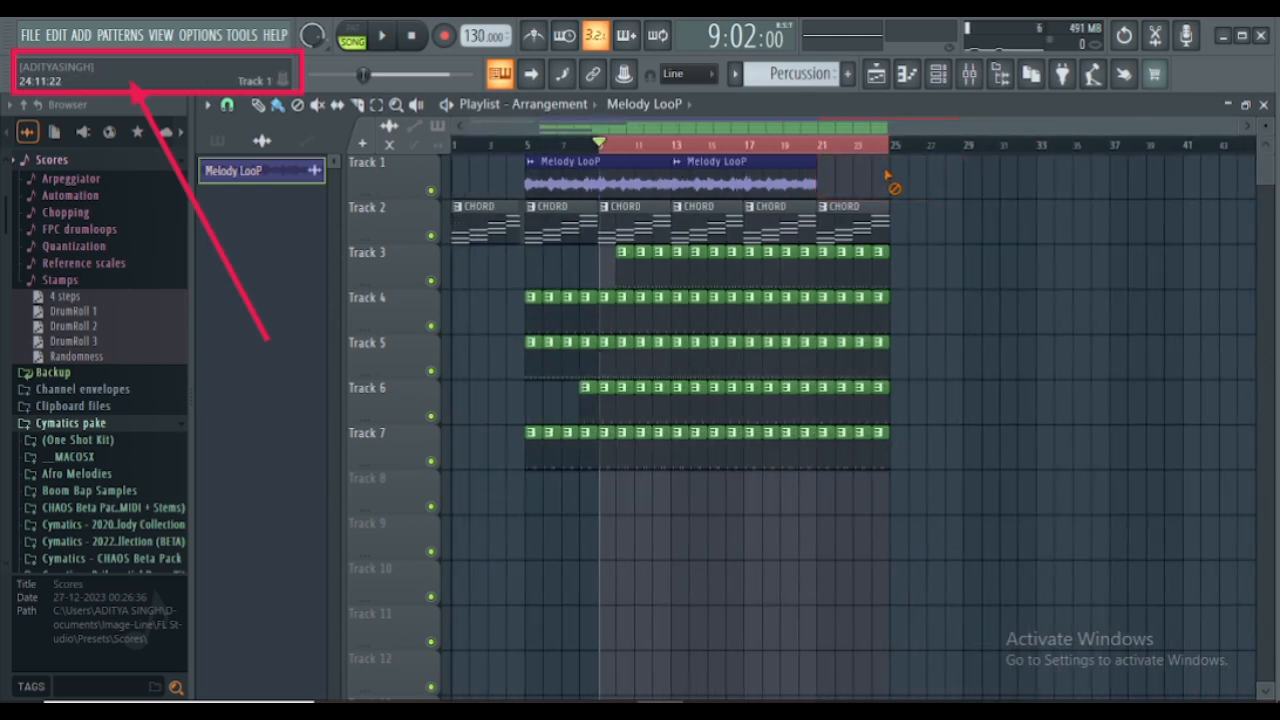
key(ctrl+z)
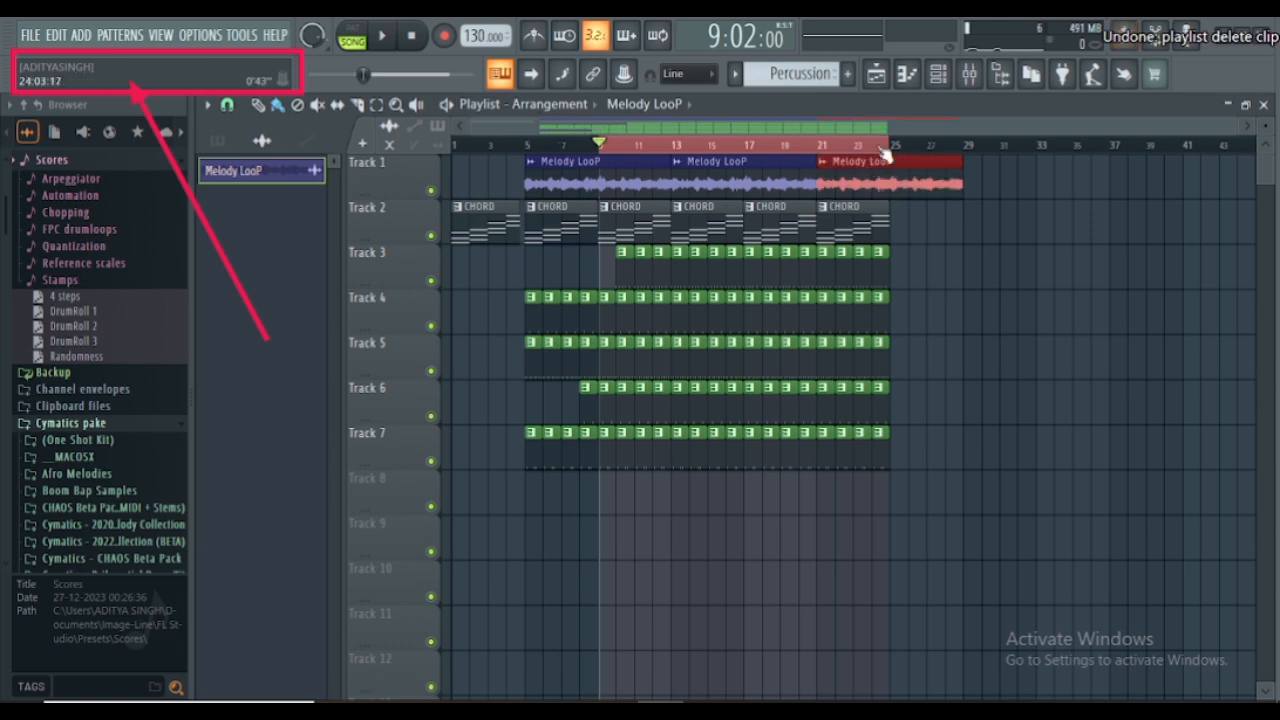
drag(940, 163, 892, 176)
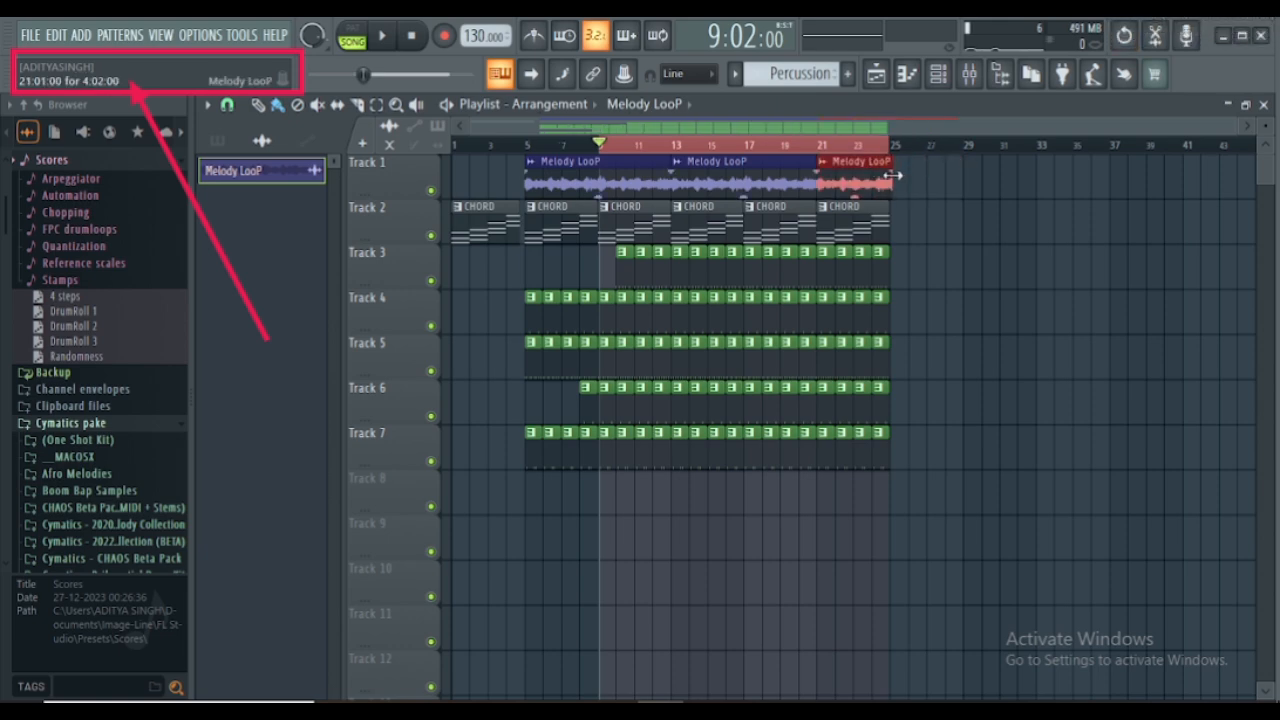
scroll(897, 158, up, 5)
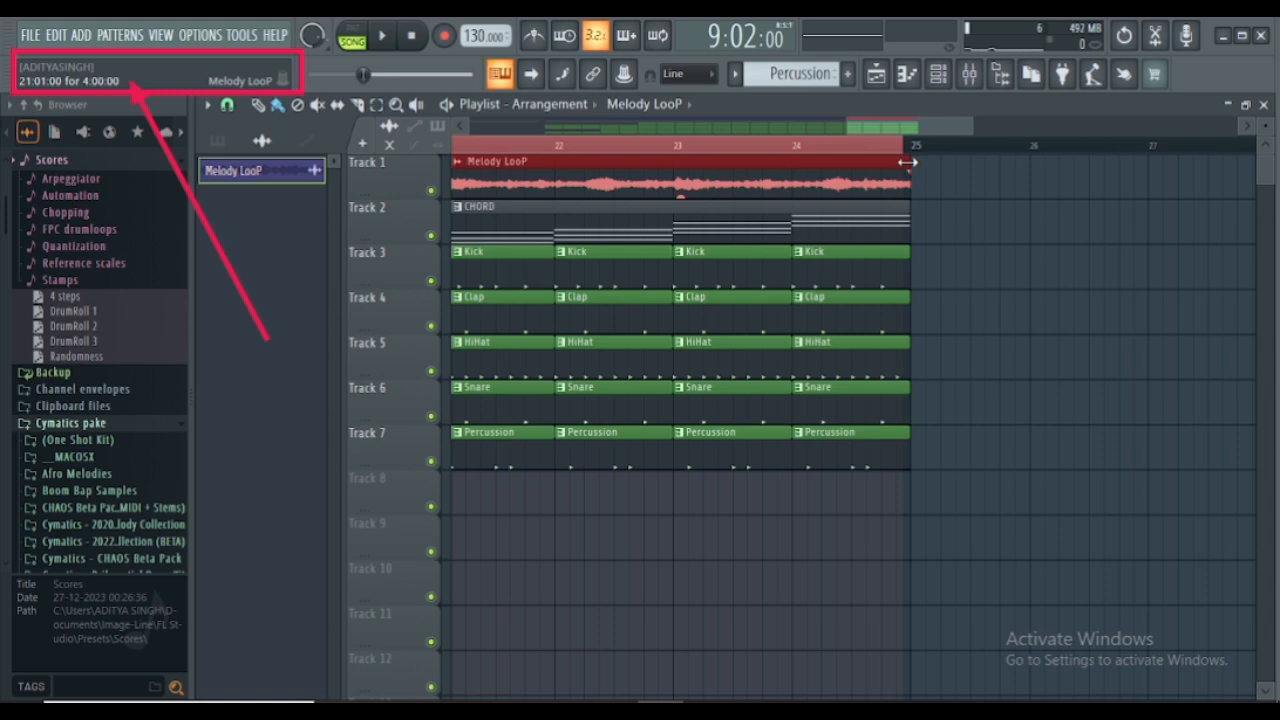
scroll(765, 140, down, 4)
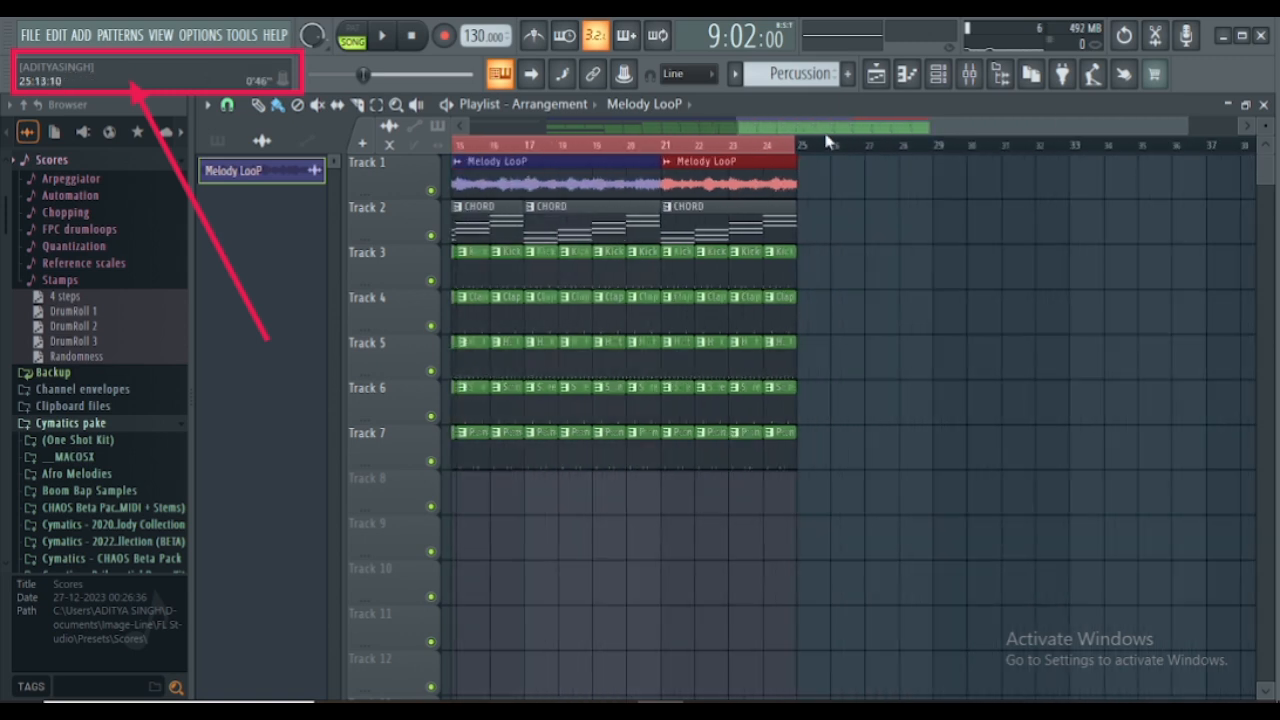
- Play the selected bars and delete the HiHat clip at bar 12, Snare at bar 14, Clap at bar 15 and Kick at bar 16
drag(792, 131, 661, 124)
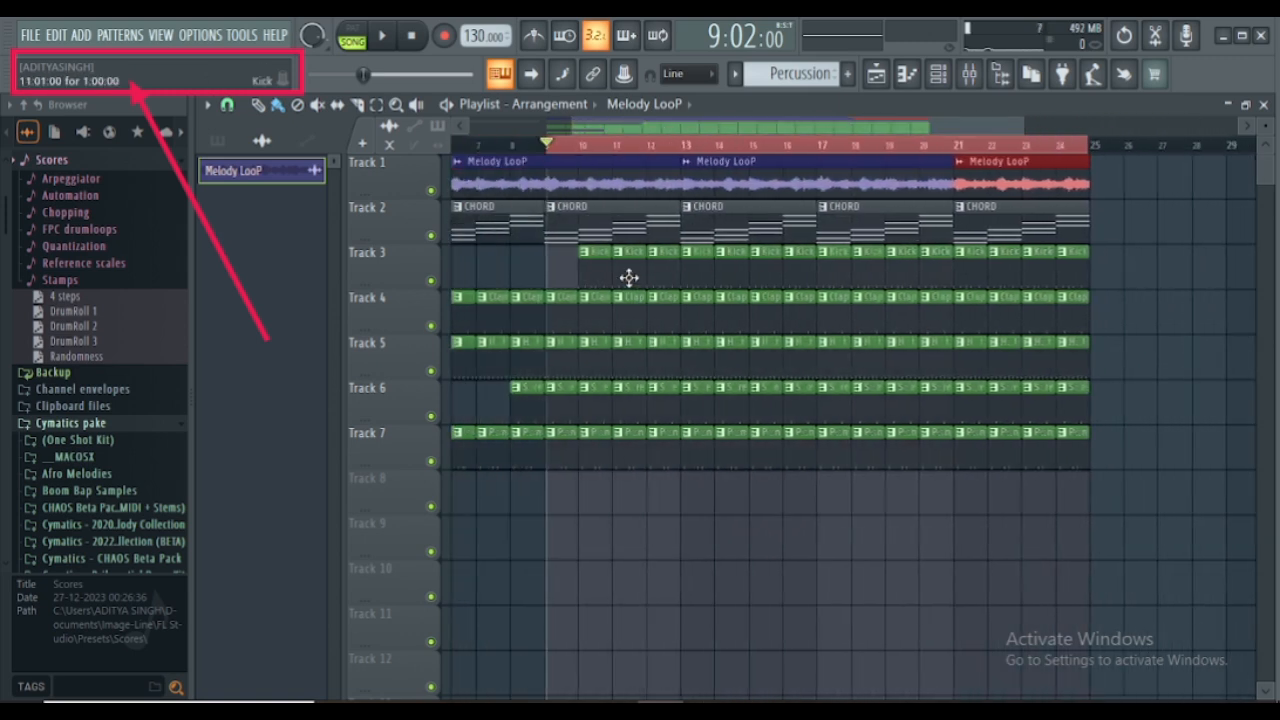
key(space)
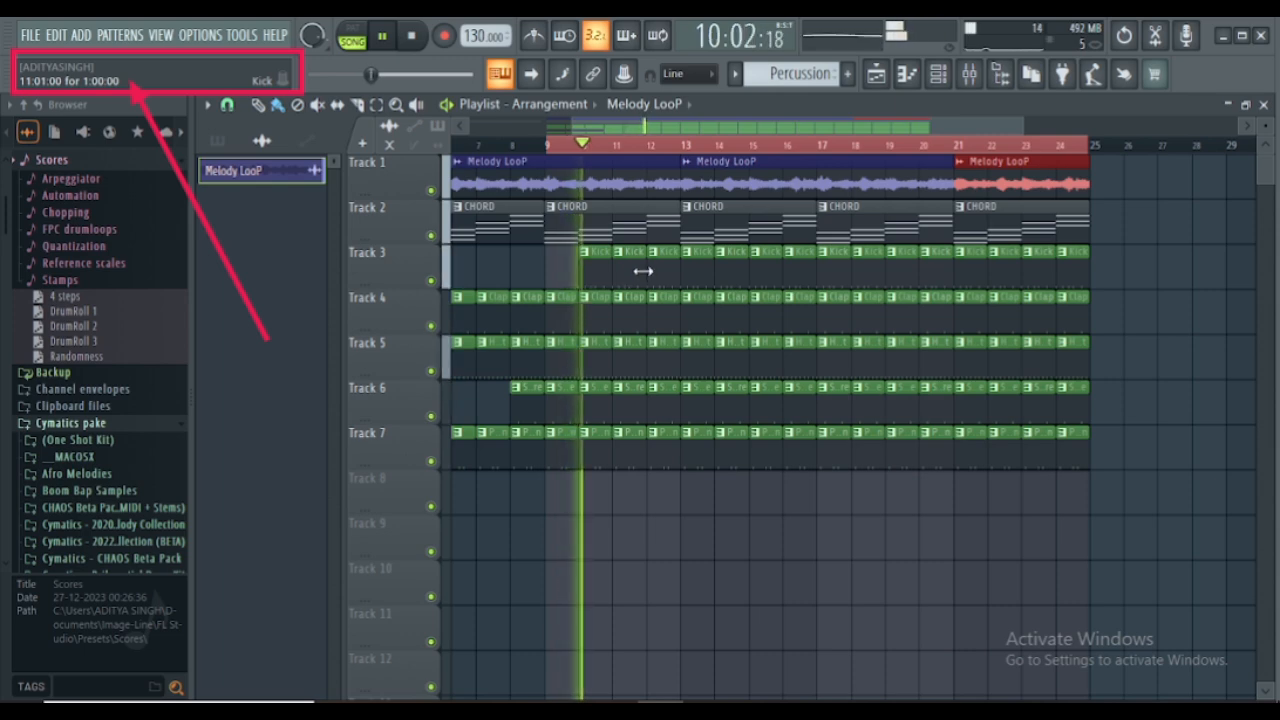
right_click(676, 360)
right_click(733, 392)
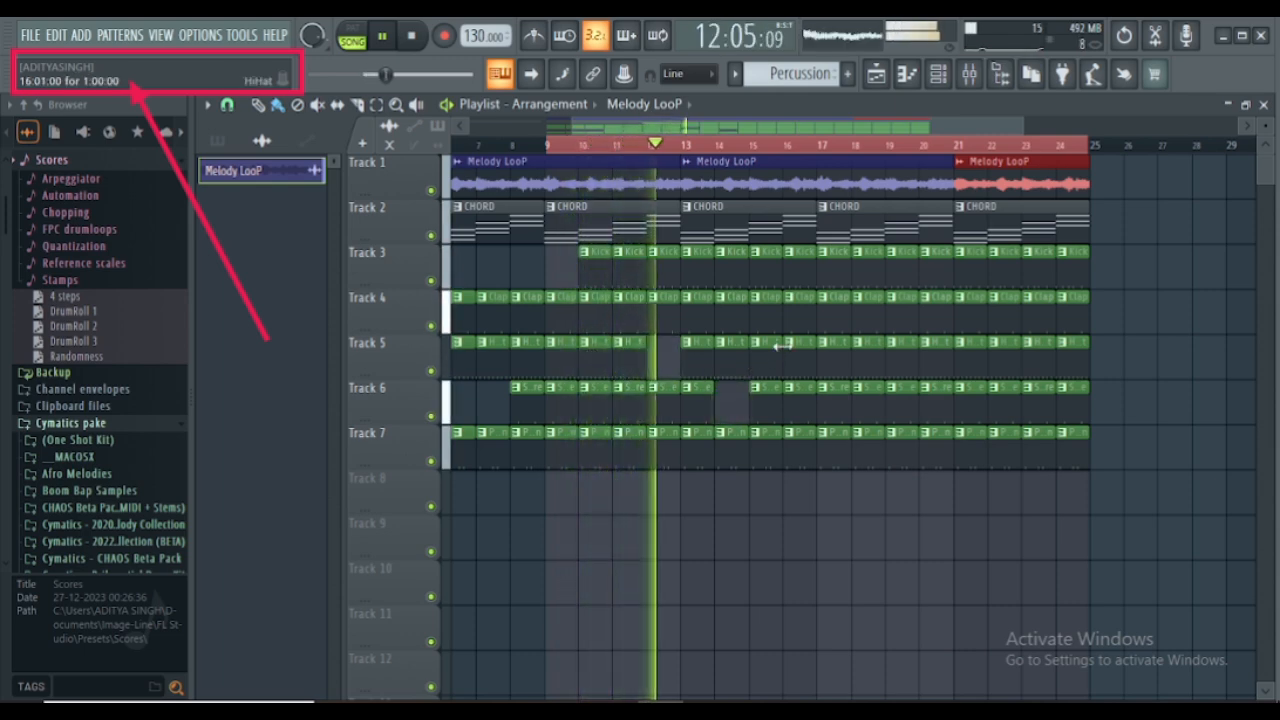
right_click(768, 316)
right_click(800, 255)
- Delete the HiHat clips in bars 16 and 17 on Track 5 and the Percussion clips in bars 19 and 20 on Track 7
scroll(805, 300, down, 1)
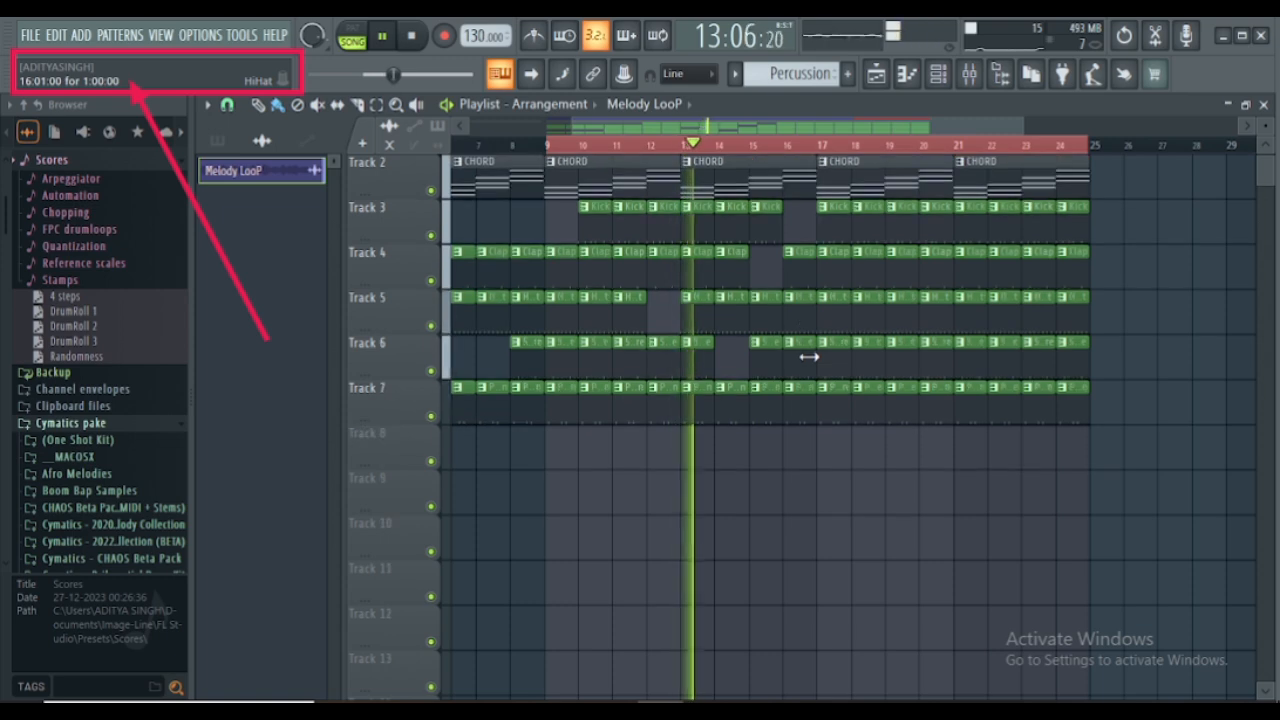
scroll(810, 357, up, 1)
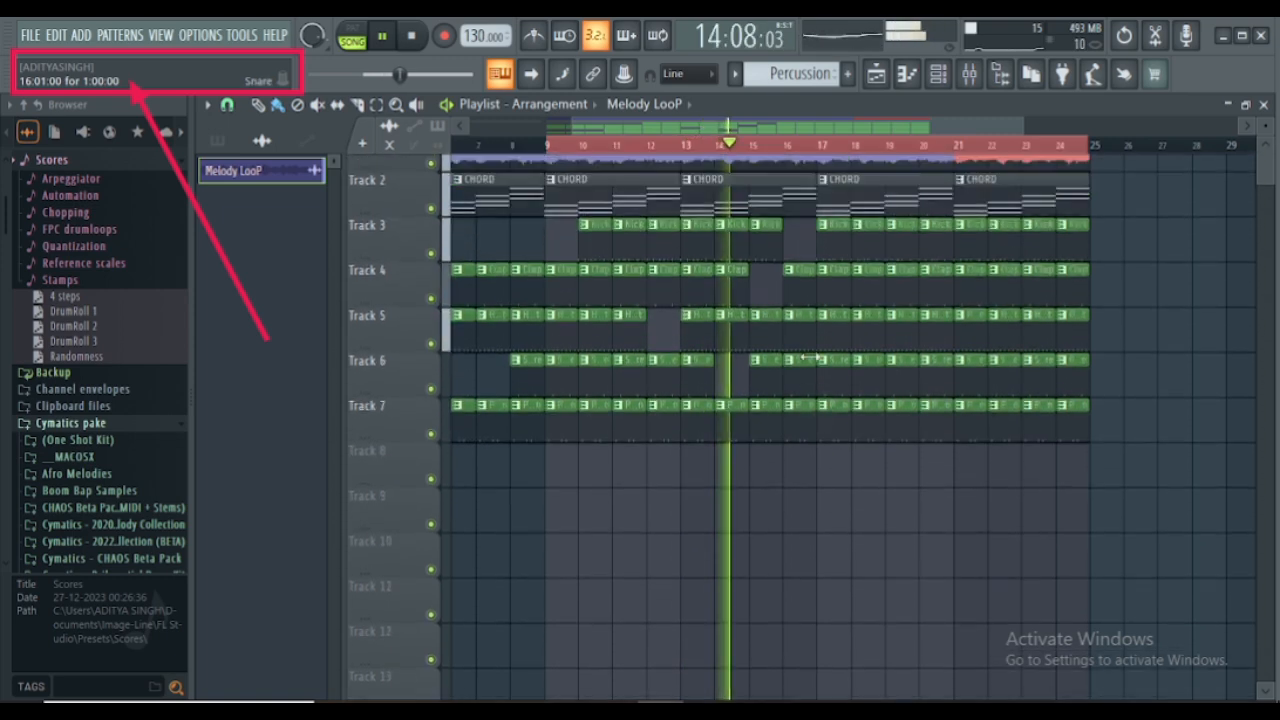
right_click(808, 358)
right_click(826, 366)
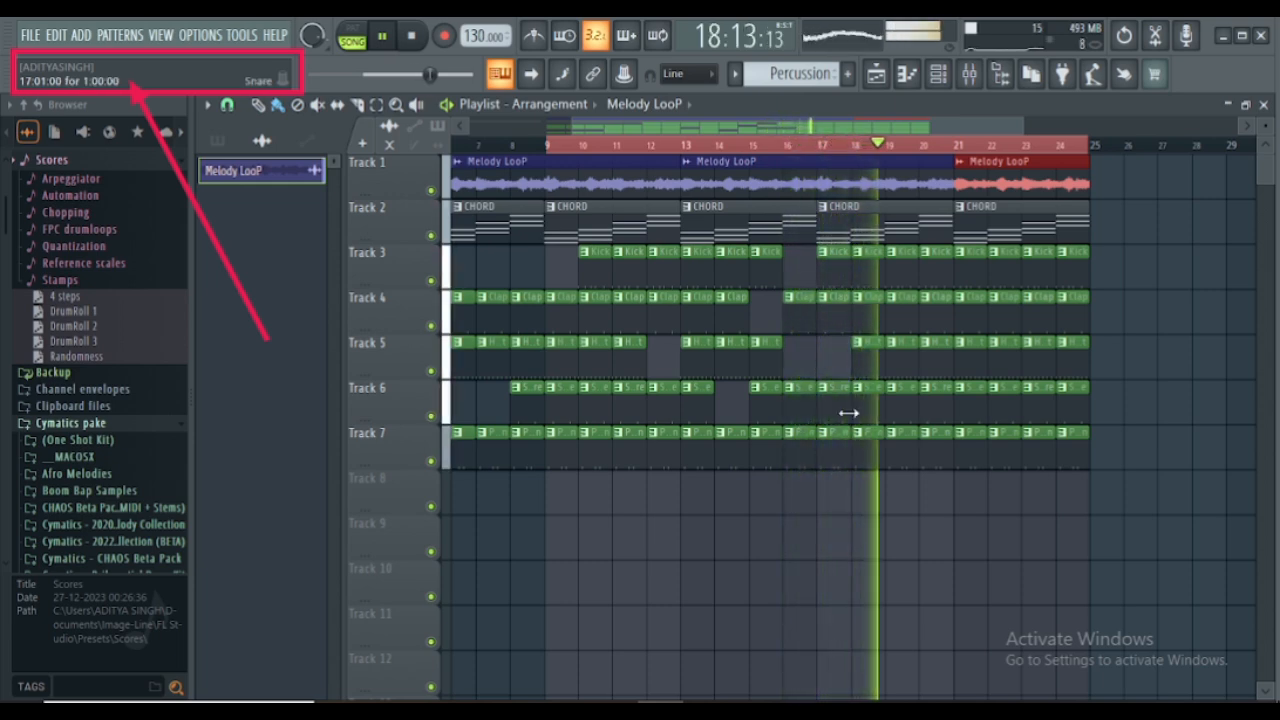
right_click(912, 446)
right_click(935, 448)
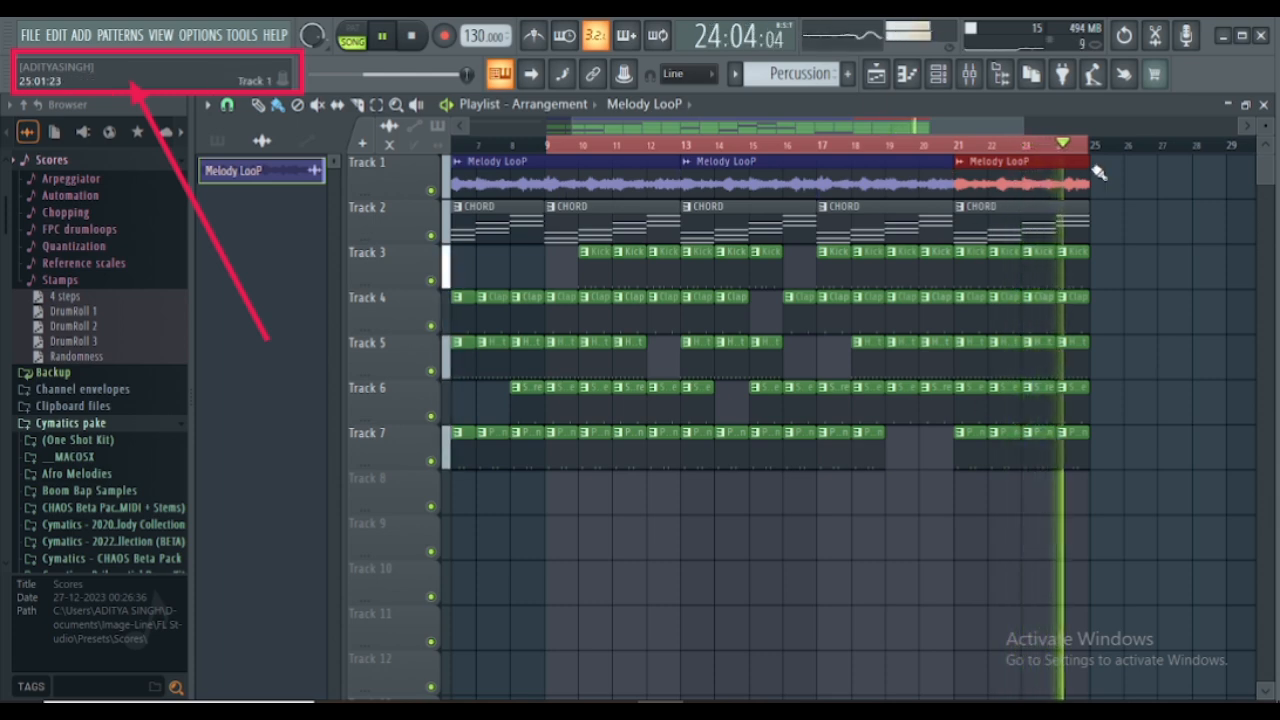
- Stop playback and lengthen the last Melody LooP clip on Track 1 to seven bars, ending with bar 27
key(space)
drag(1087, 163, 1172, 163)
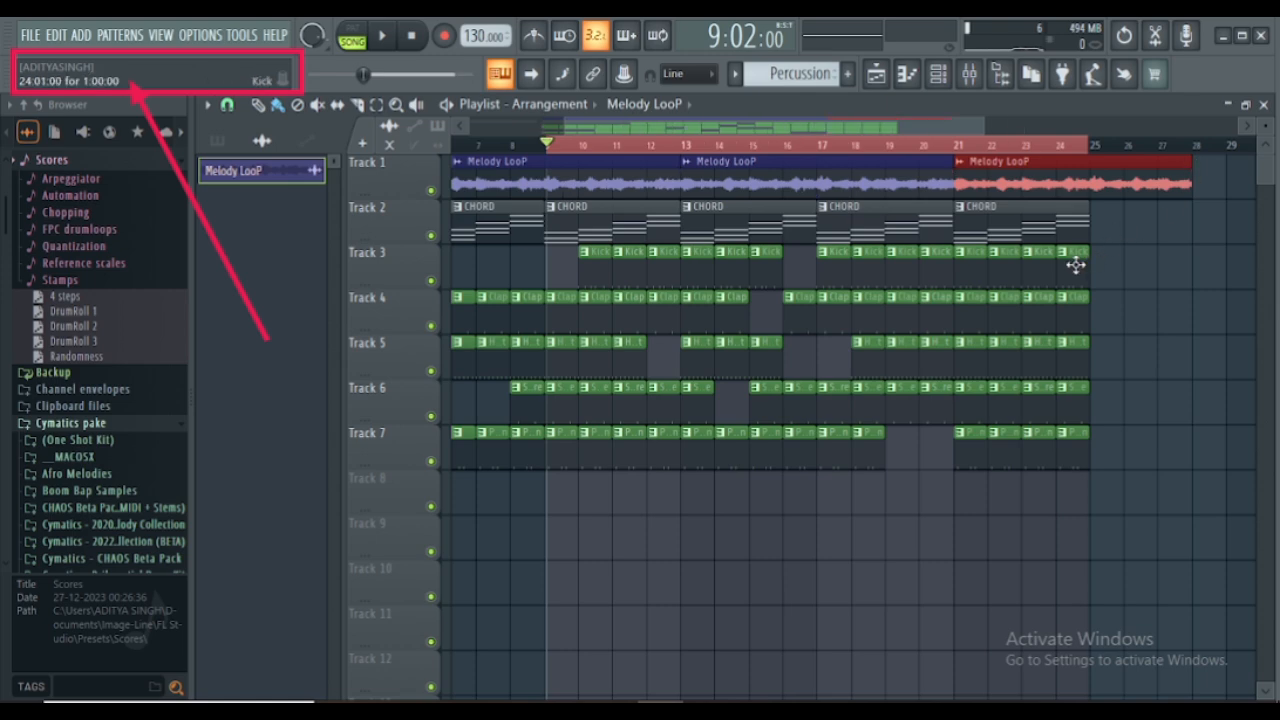
- Pick the HiHat pattern as the clip source and set the playlist snap to Beat
click(1075, 264)
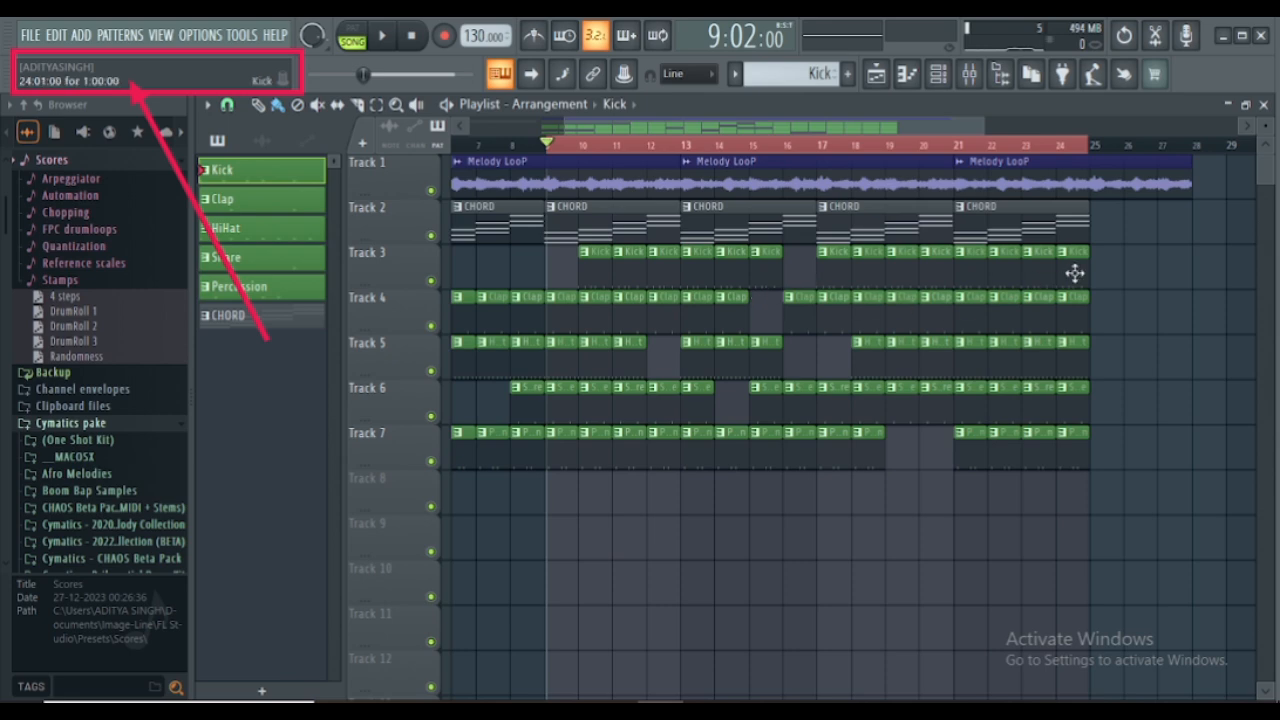
click(1073, 321)
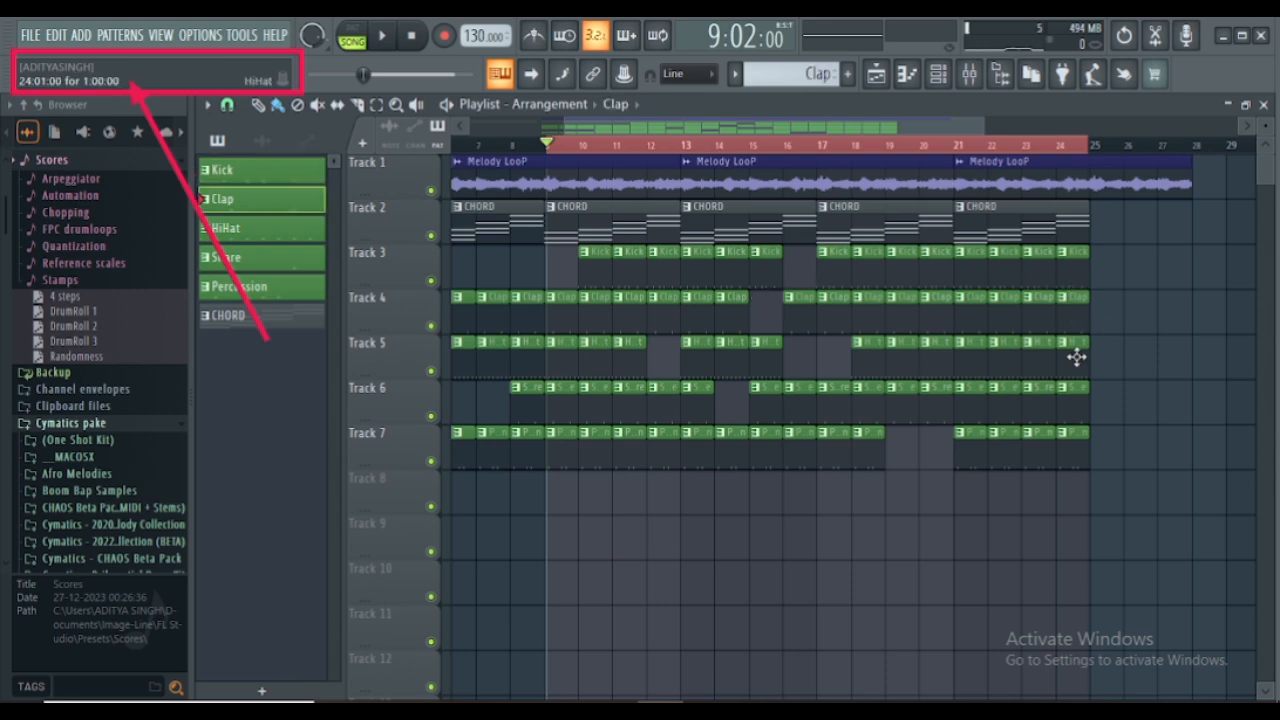
click(1076, 350)
click(1113, 360)
right_click(1108, 366)
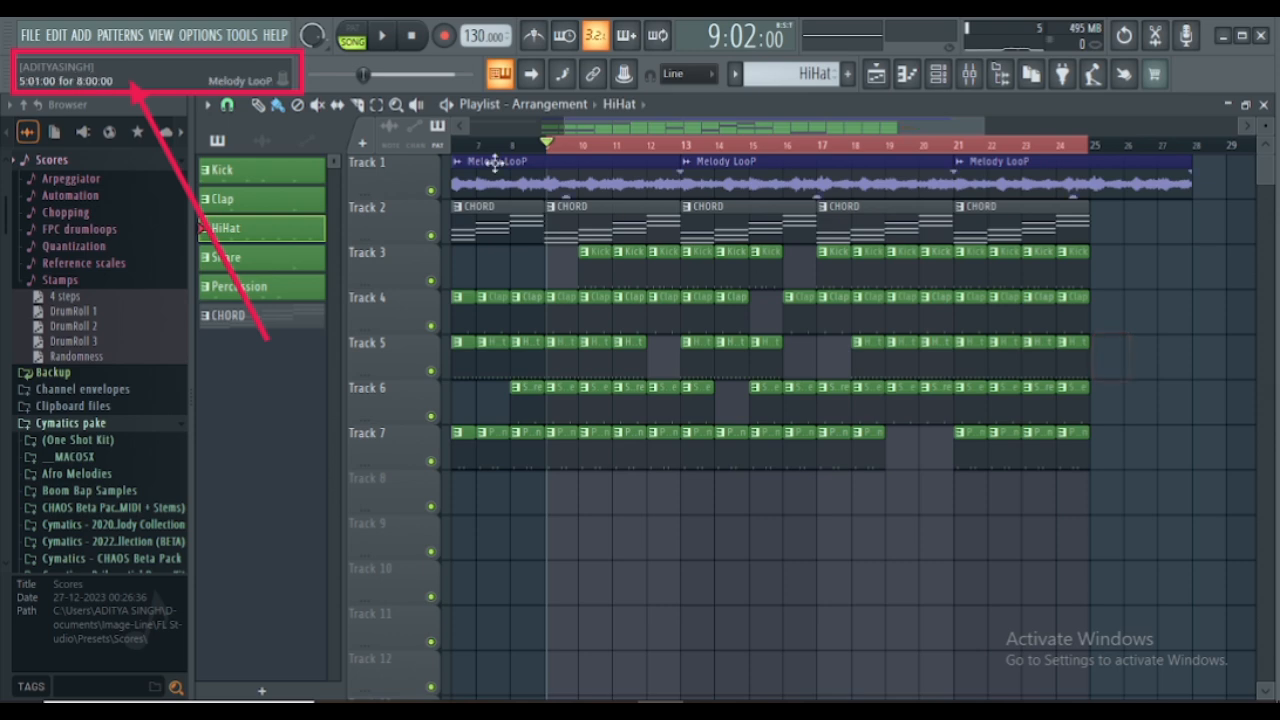
click(227, 105)
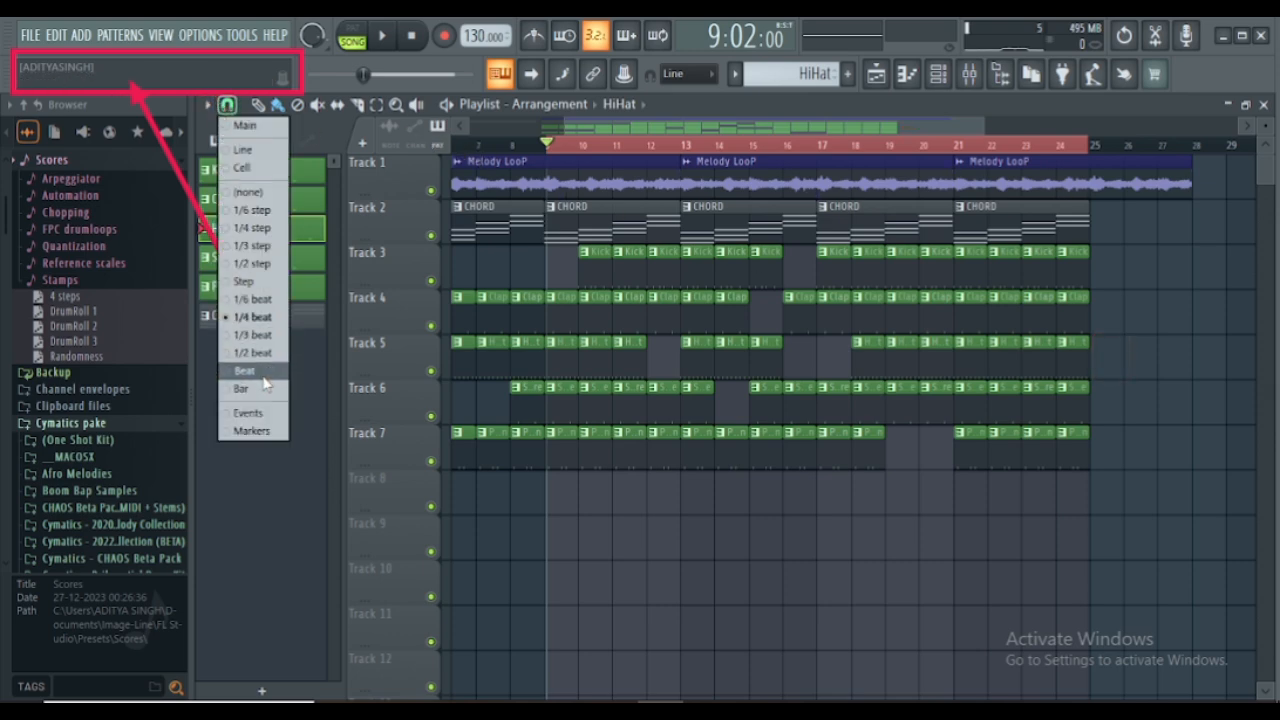
click(248, 370)
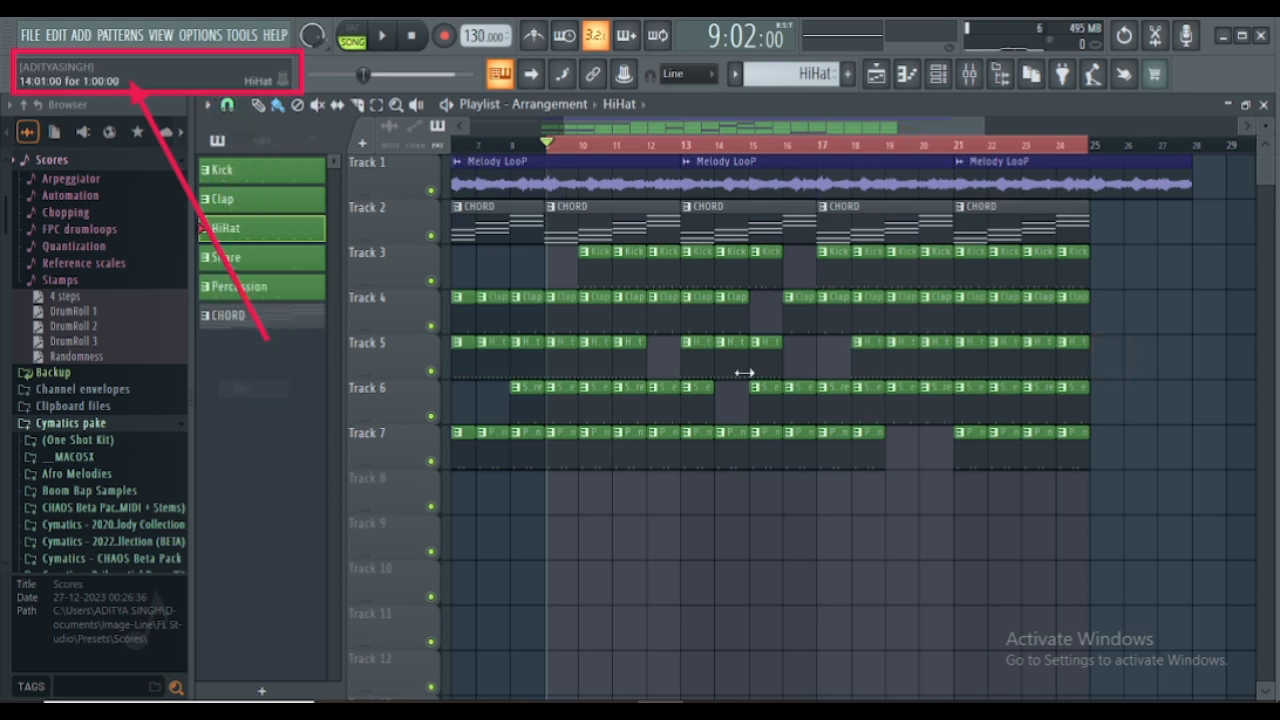
- Add HiHat clips at bars 25 and 26 on Track 5, leaving nothing from bar 27 onward
click(1104, 360)
click(1136, 362)
click(1178, 365)
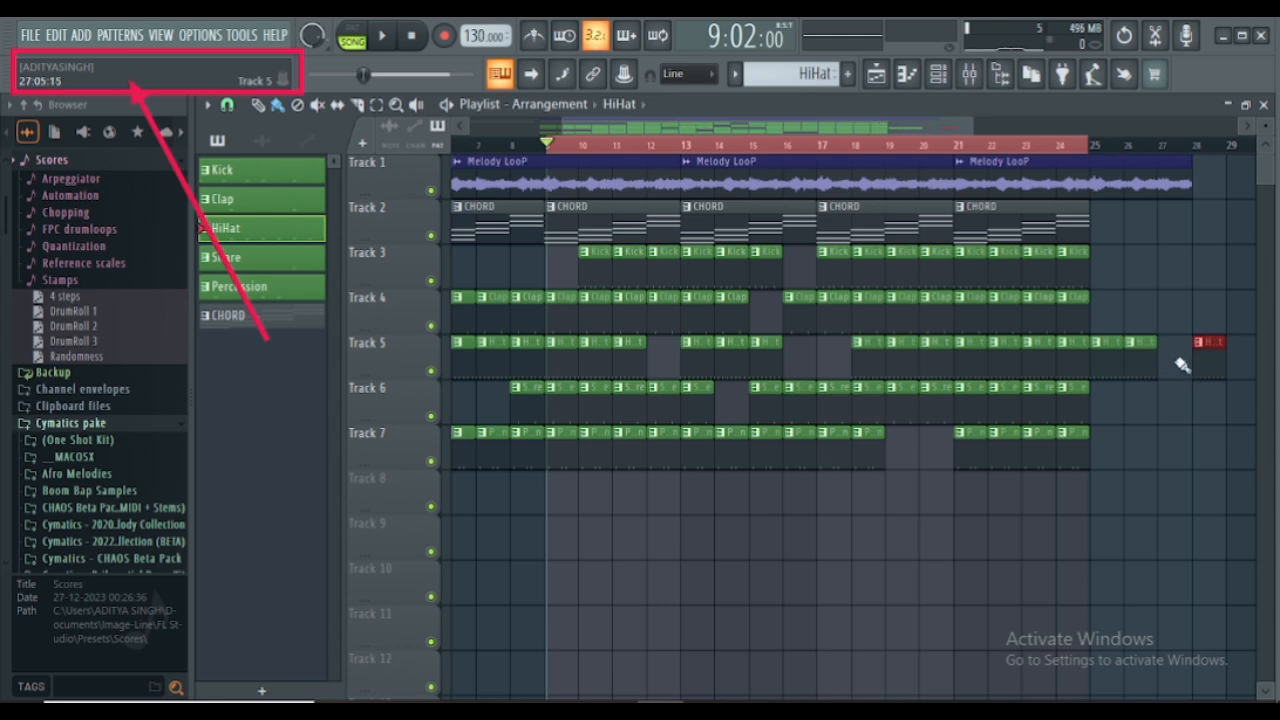
right_click(1201, 362)
- Start playback and add a fade-out to the last Melody LooP clip, from about bar 25 to the clip's end
key(space)
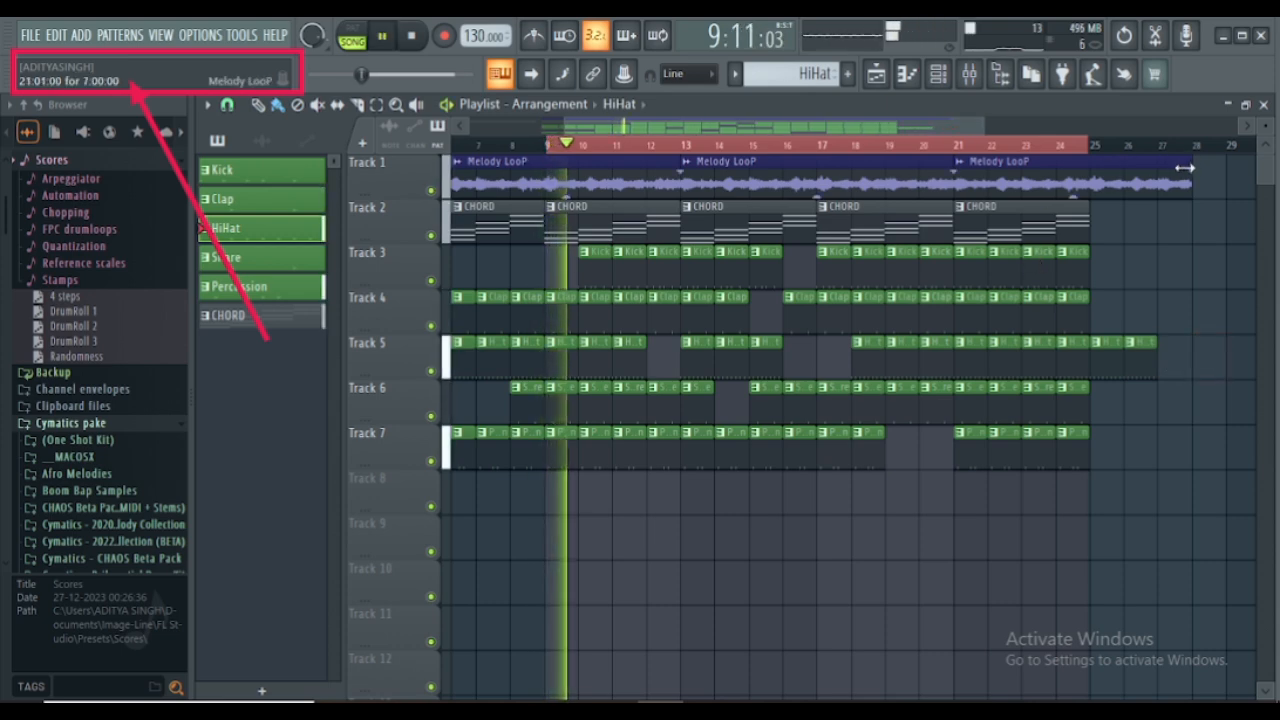
drag(1192, 169, 1098, 209)
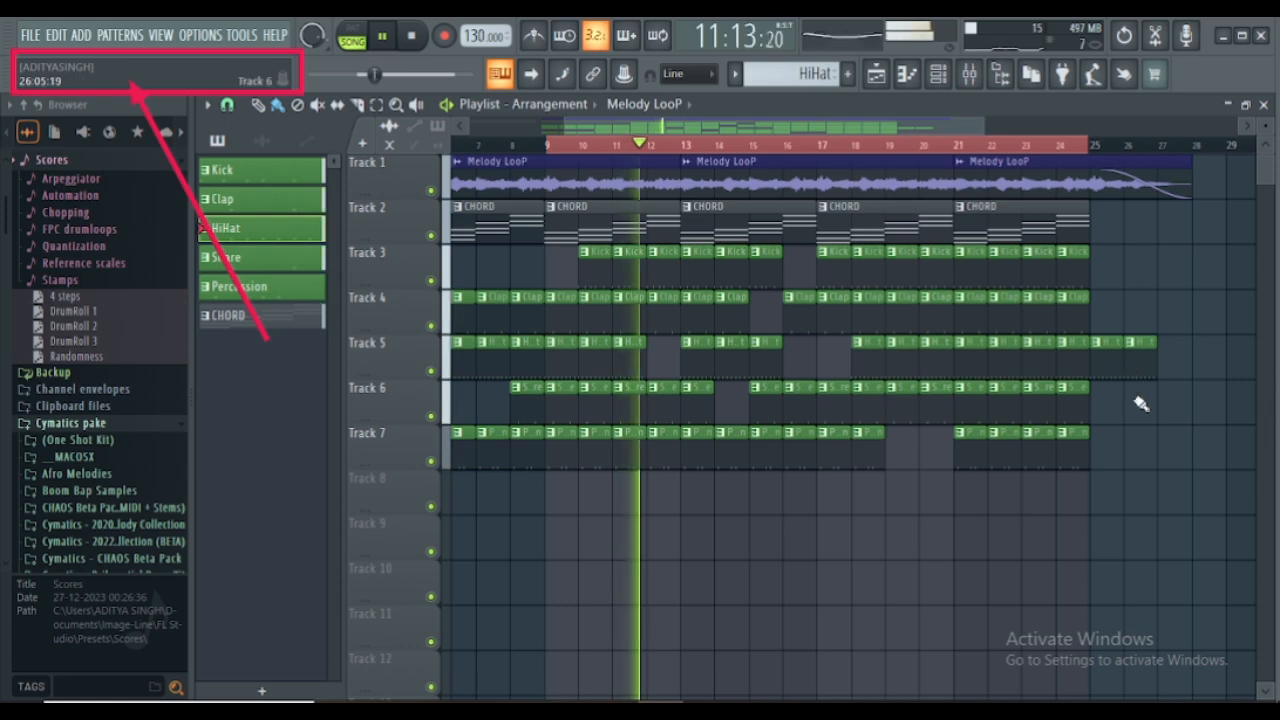
- Place a Melody LooP clip at bar 27 on Track 5, delete it, and make HiHat the playlist clip source
click(1174, 367)
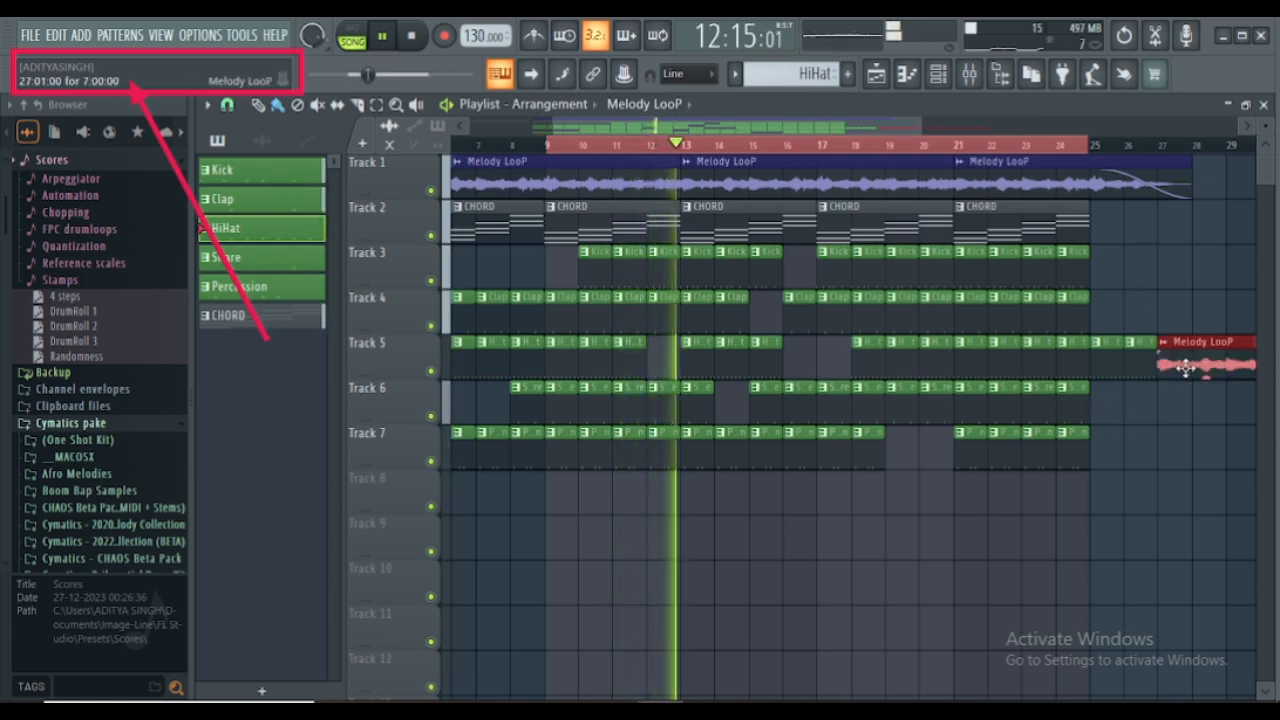
right_click(1184, 368)
click(1153, 359)
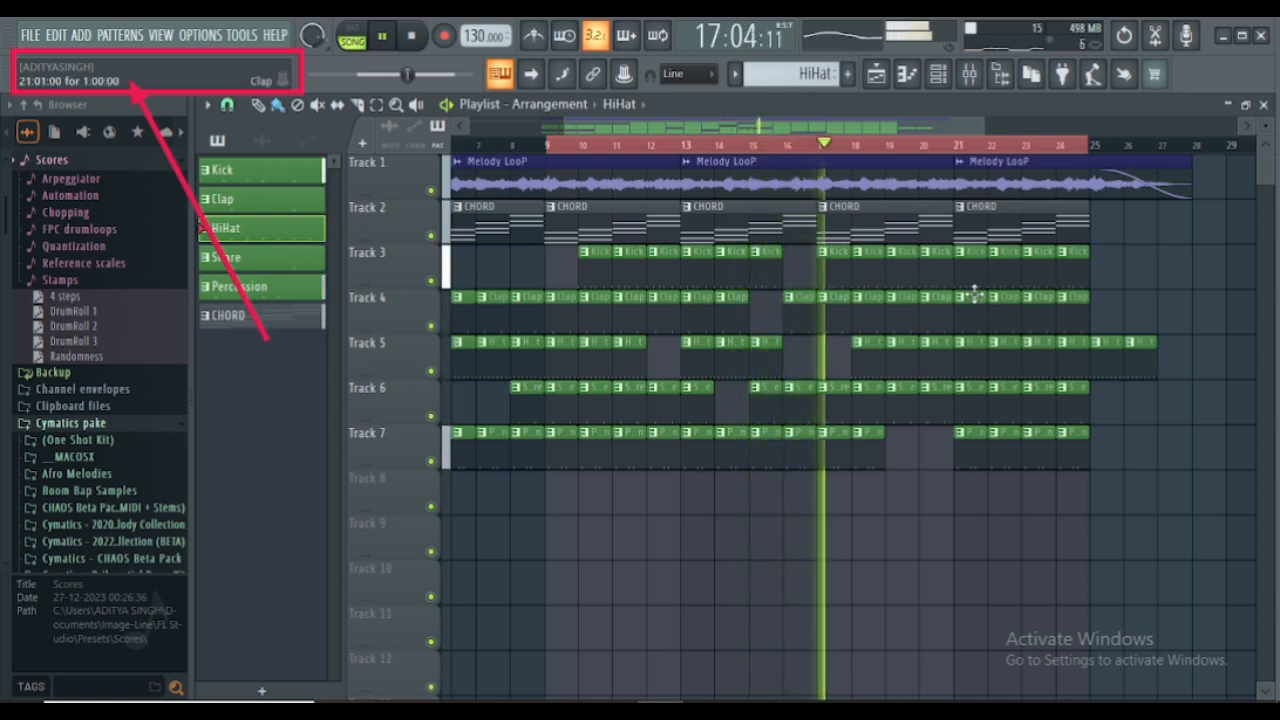
- Stop playback, clear the playlist's time selection and set the song position to bar 19
key(space)
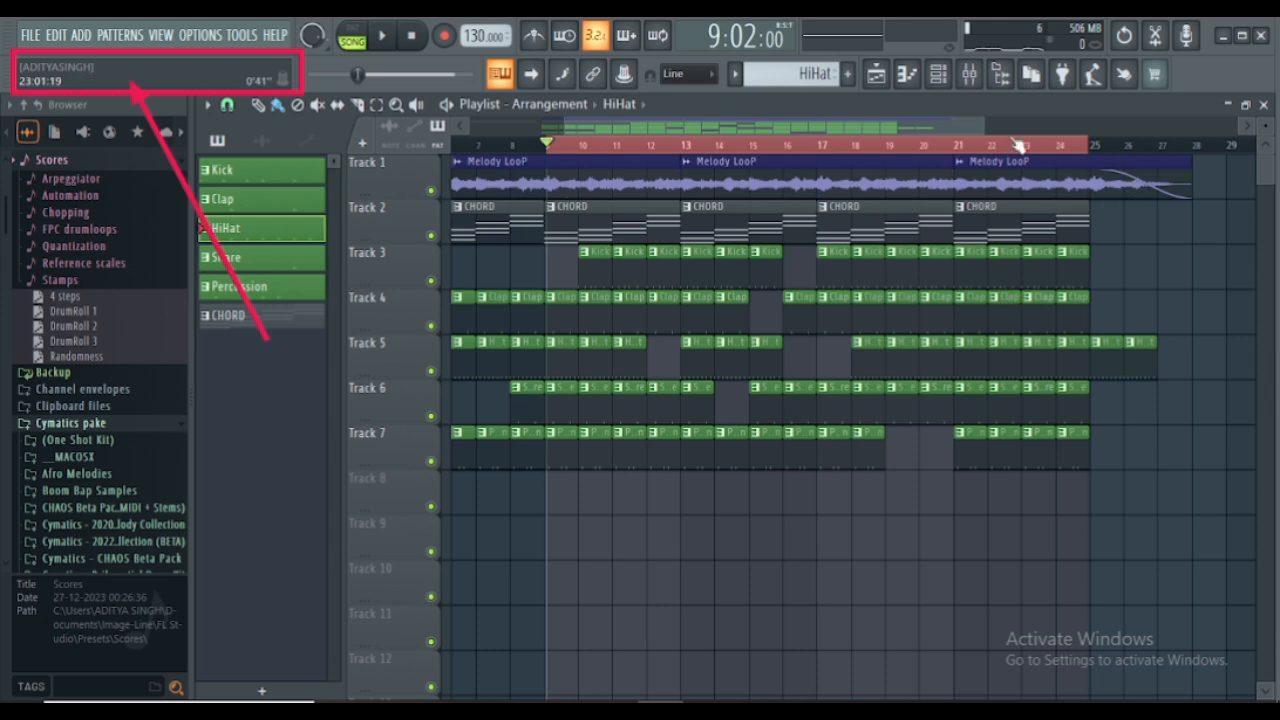
click(887, 145)
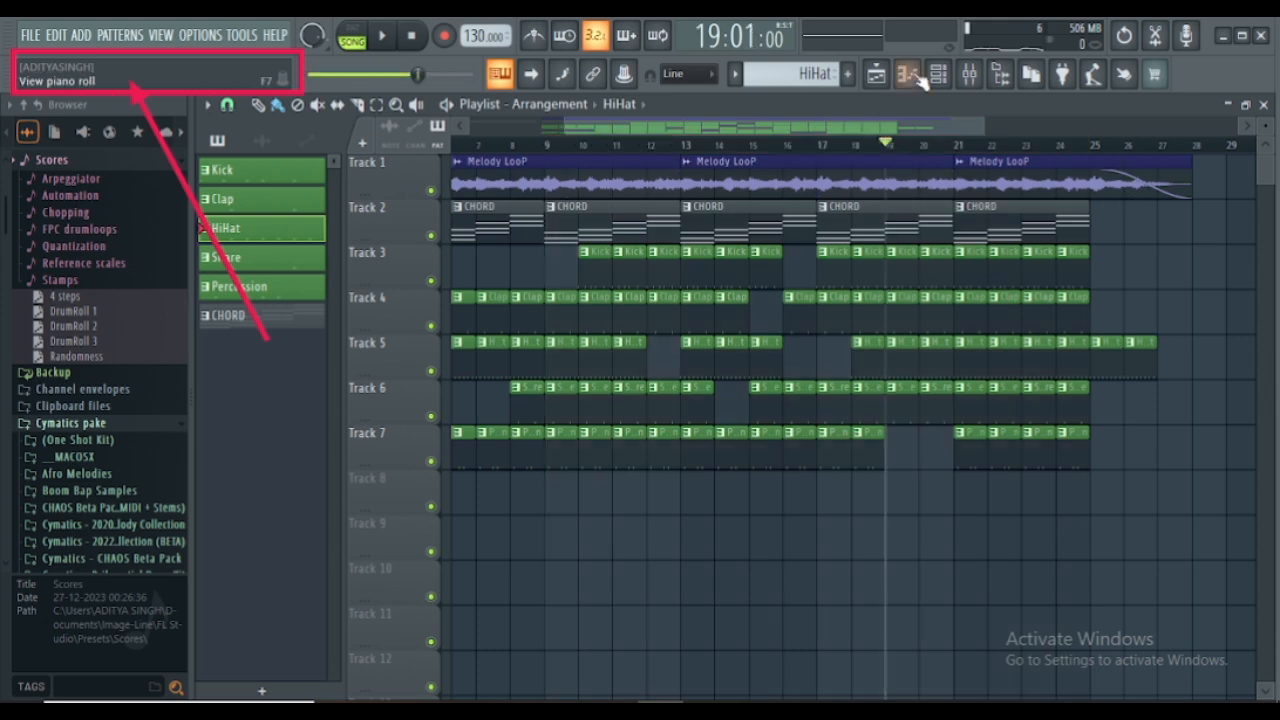
- Load Fruity Parametric EQ 2 into effect slot 1 of the Kick mixer track
click(969, 73)
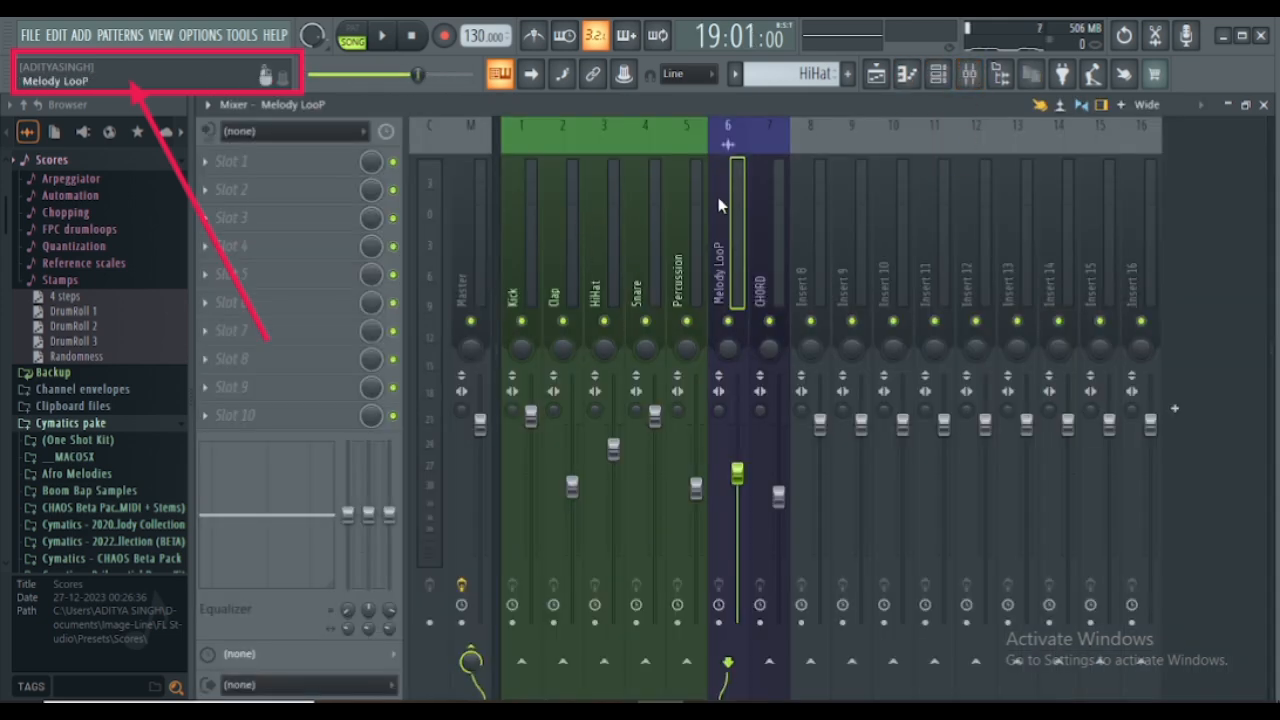
click(531, 212)
click(212, 168)
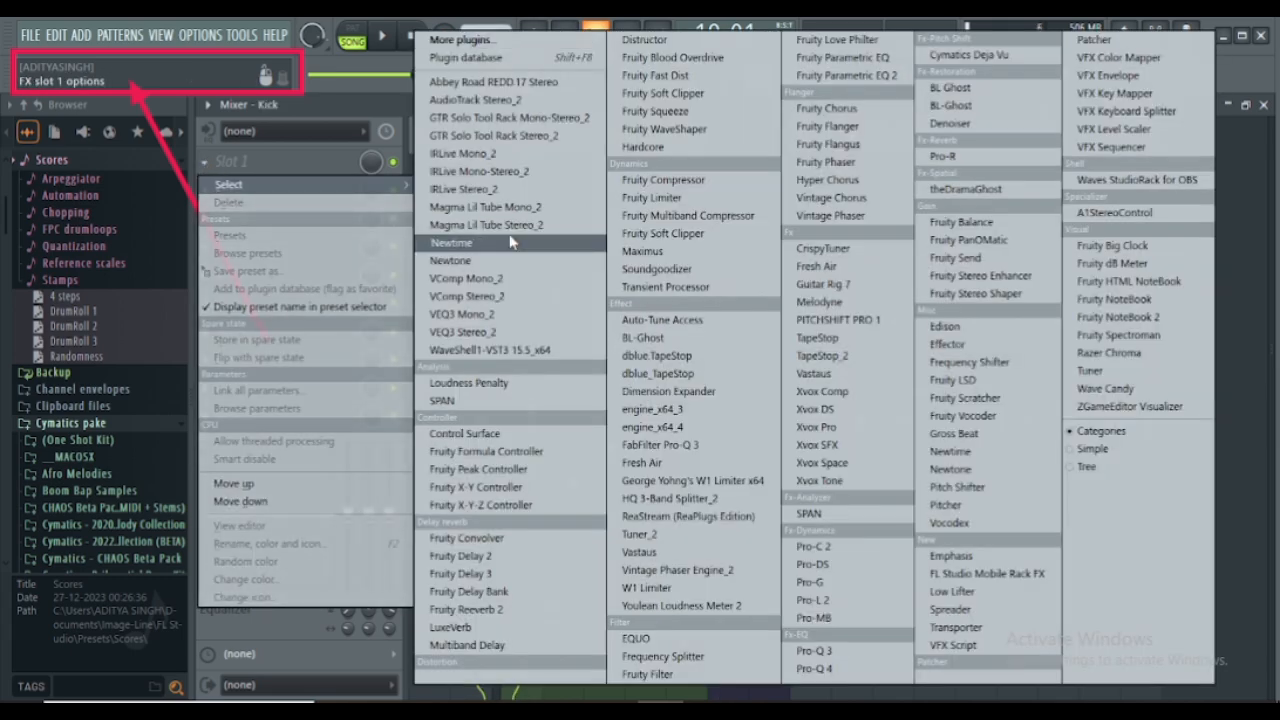
click(846, 75)
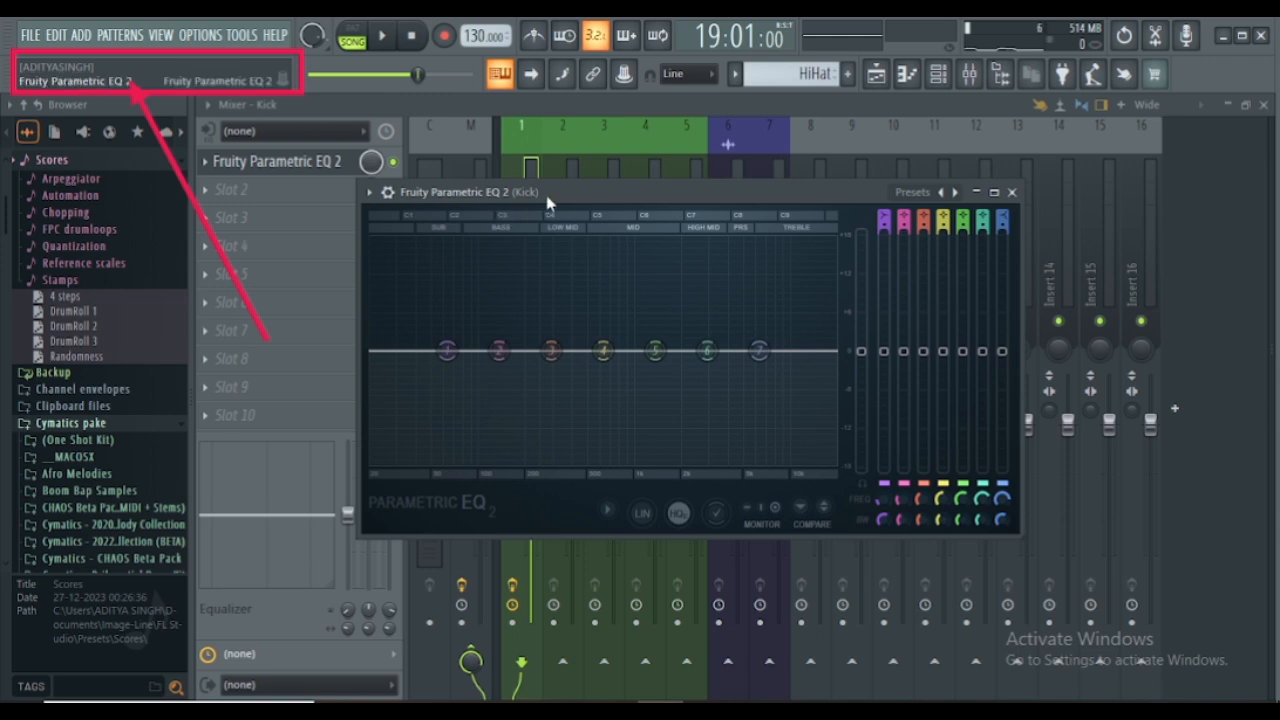
- Move the Kick's Parametric EQ 2 window lower, and close it and the mixer to return to the playlist
drag(563, 199, 555, 288)
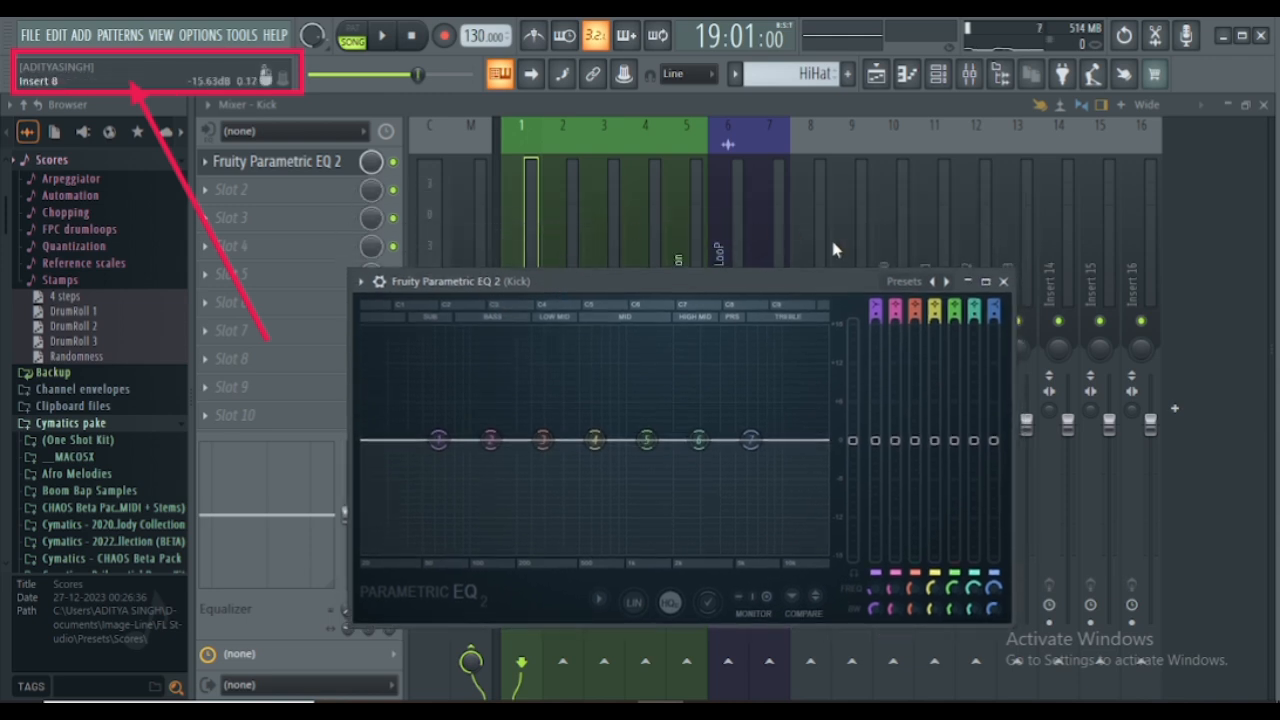
click(1003, 281)
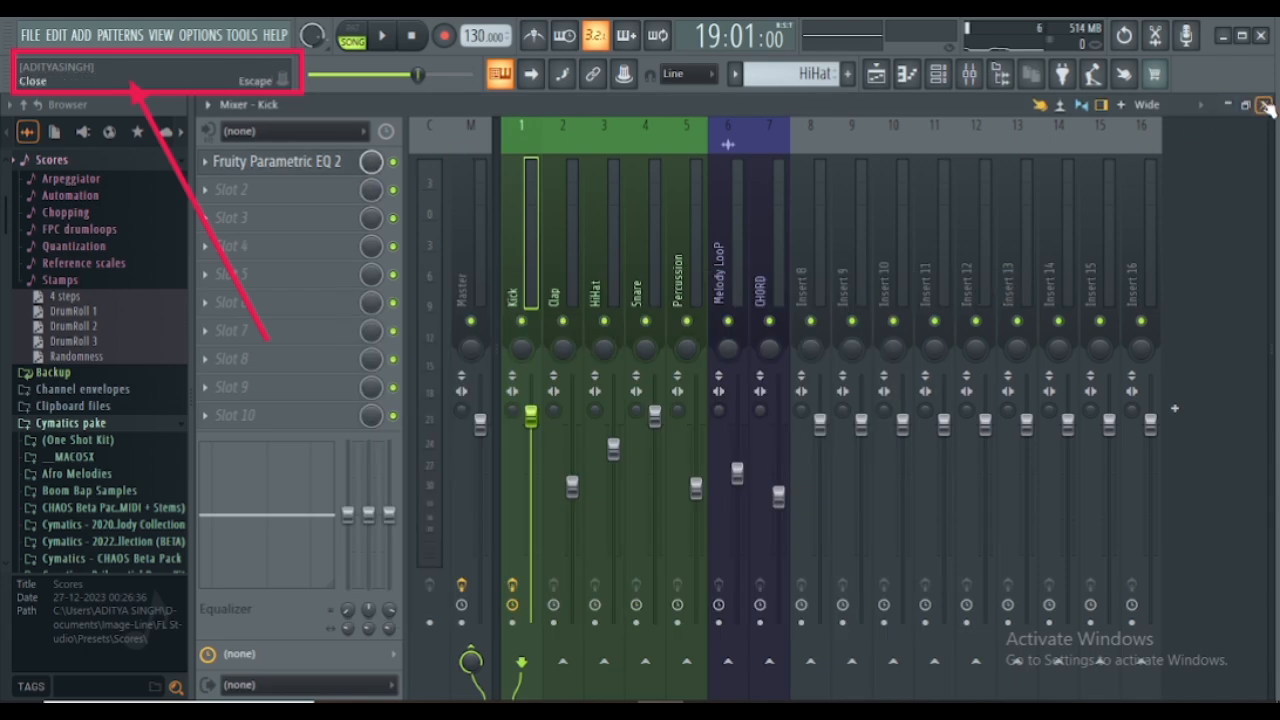
click(1264, 105)
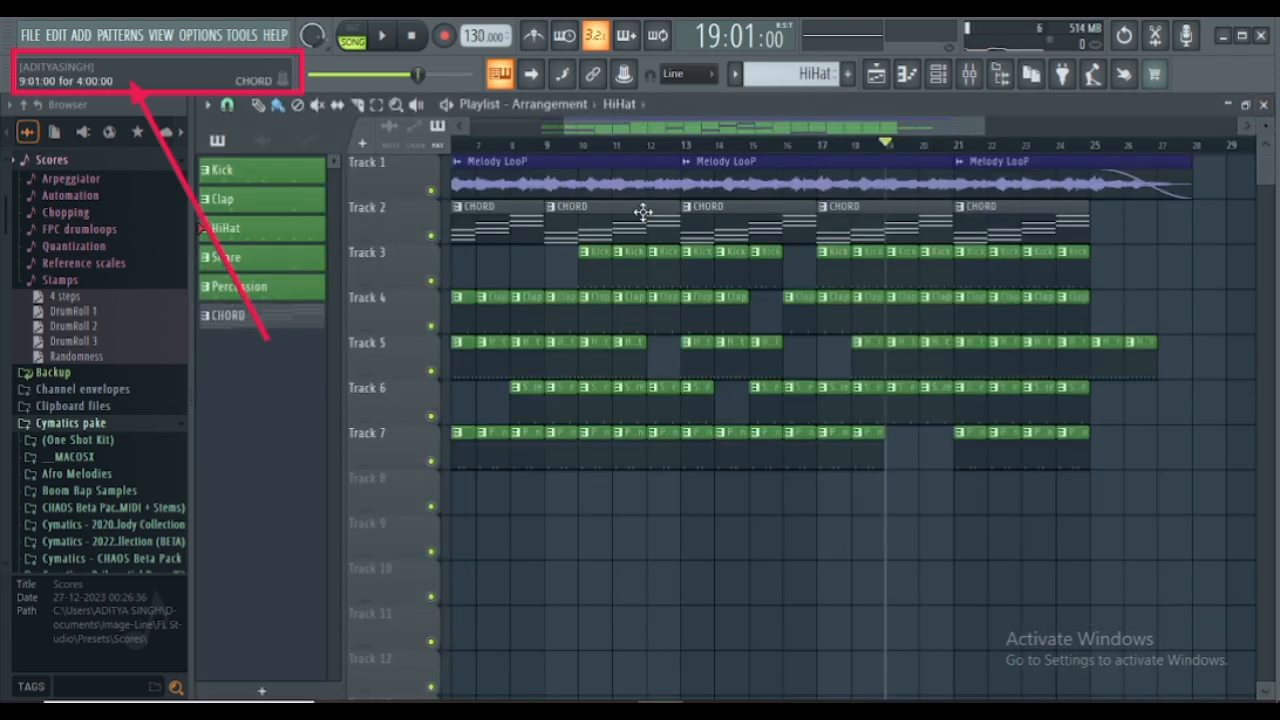